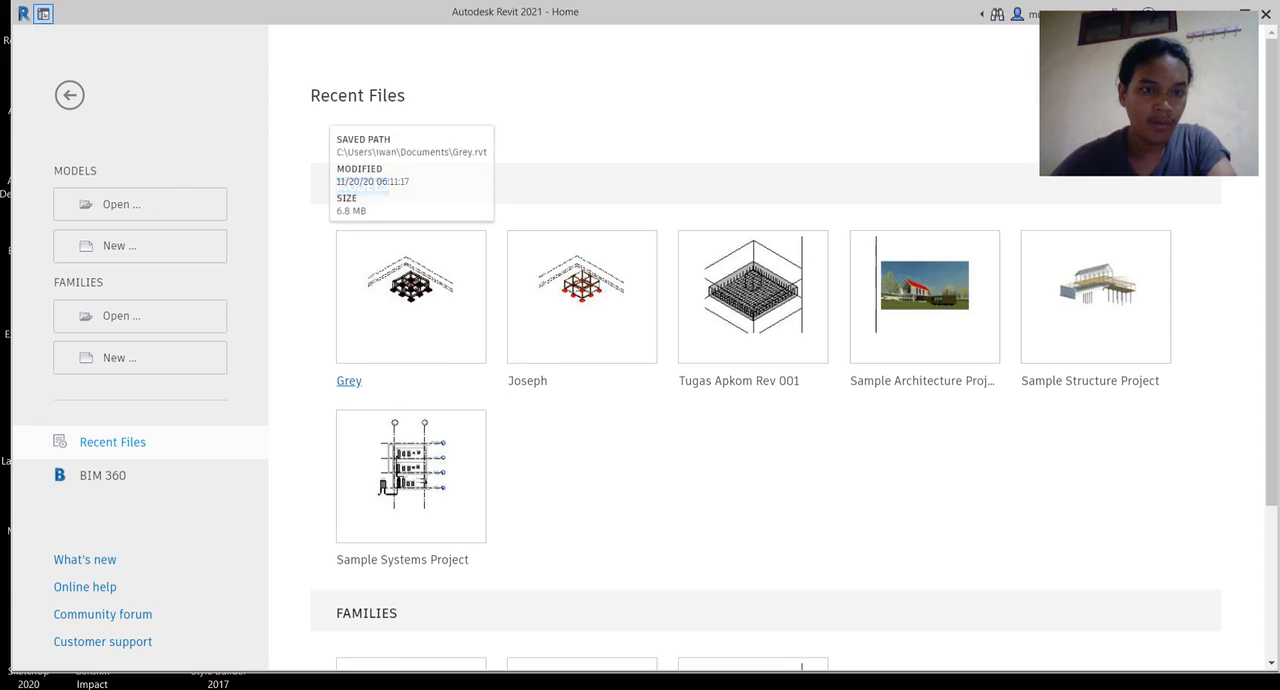
Step: Create a new project from the Metric-Structural Template
{"action": "left_click", "coordinate": [140, 245]}
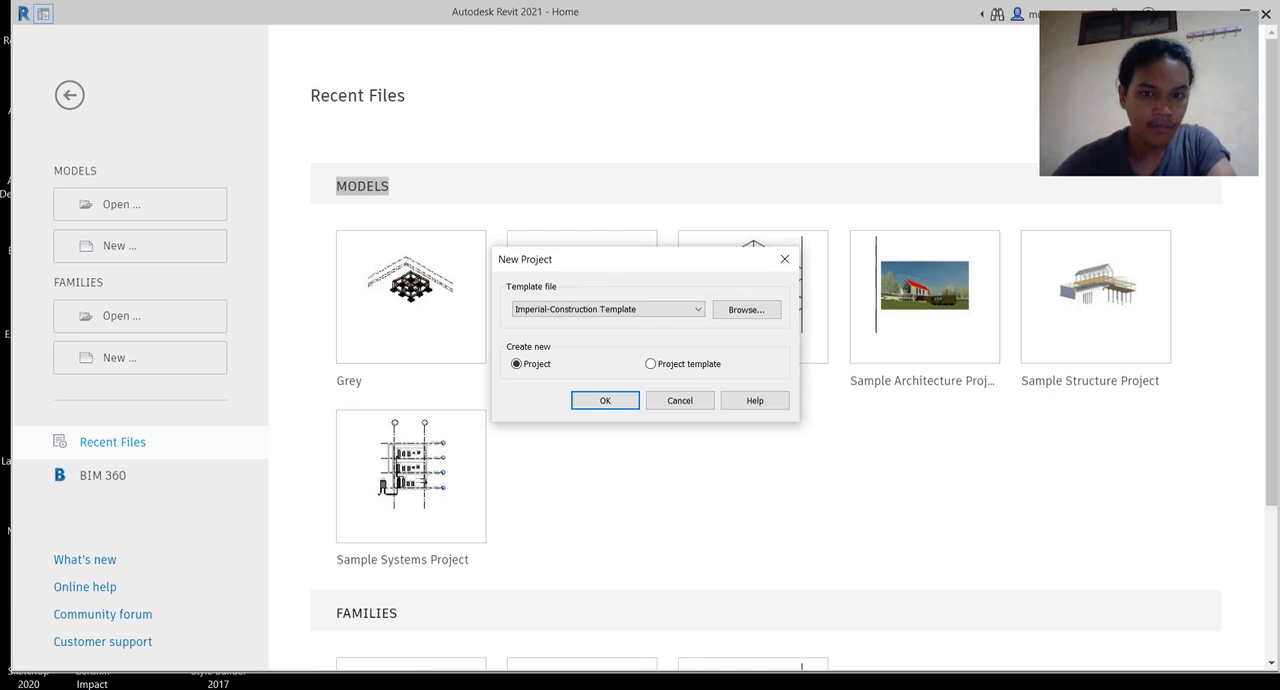
{"action": "left_click", "coordinate": [609, 310]}
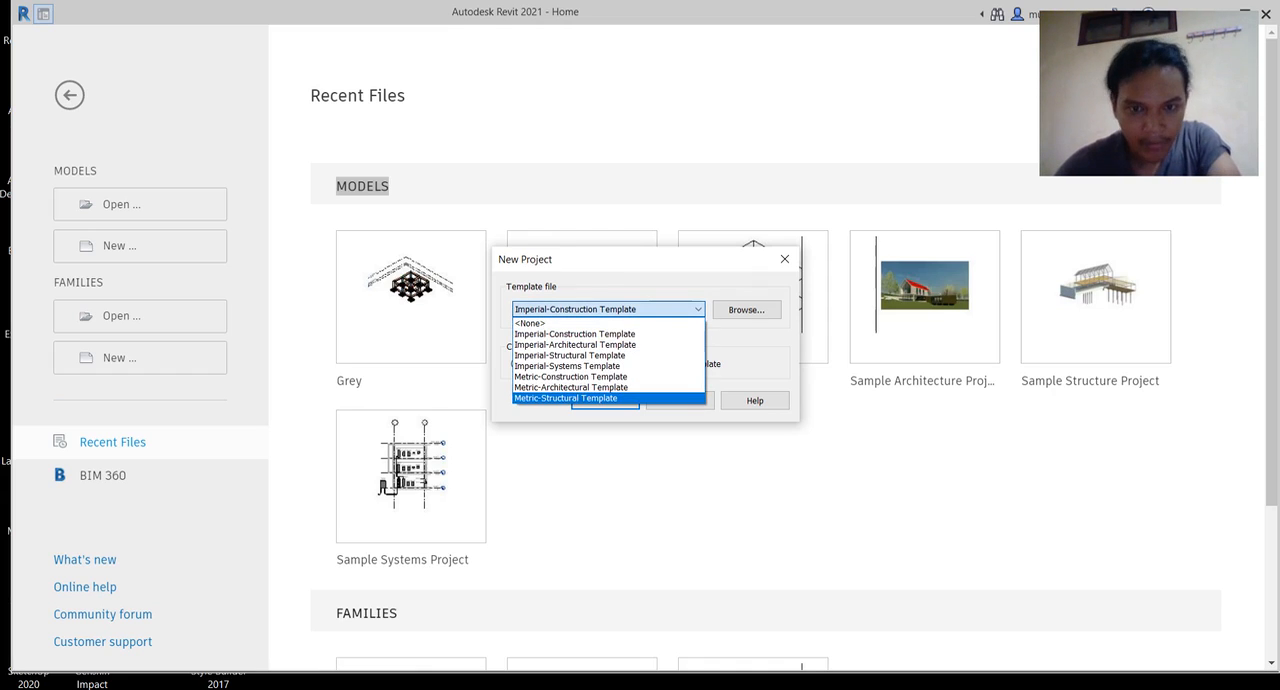
{"action": "left_click", "coordinate": [602, 398]}
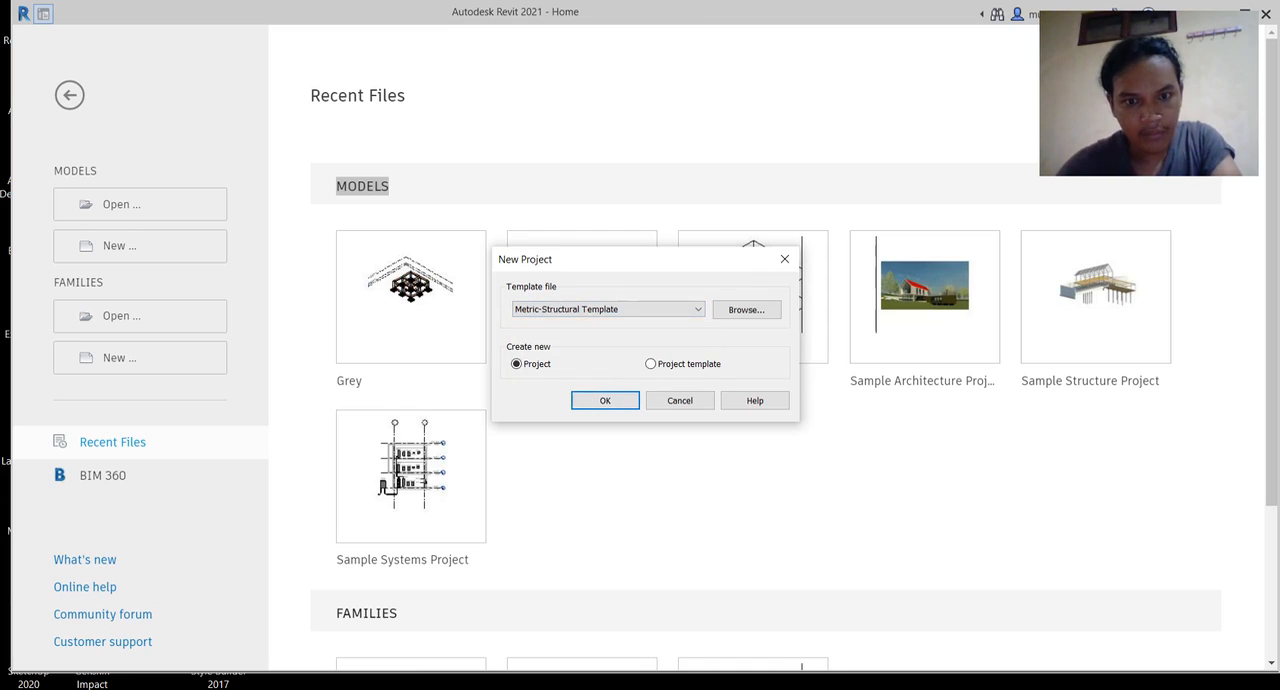
{"action": "left_click", "coordinate": [604, 400]}
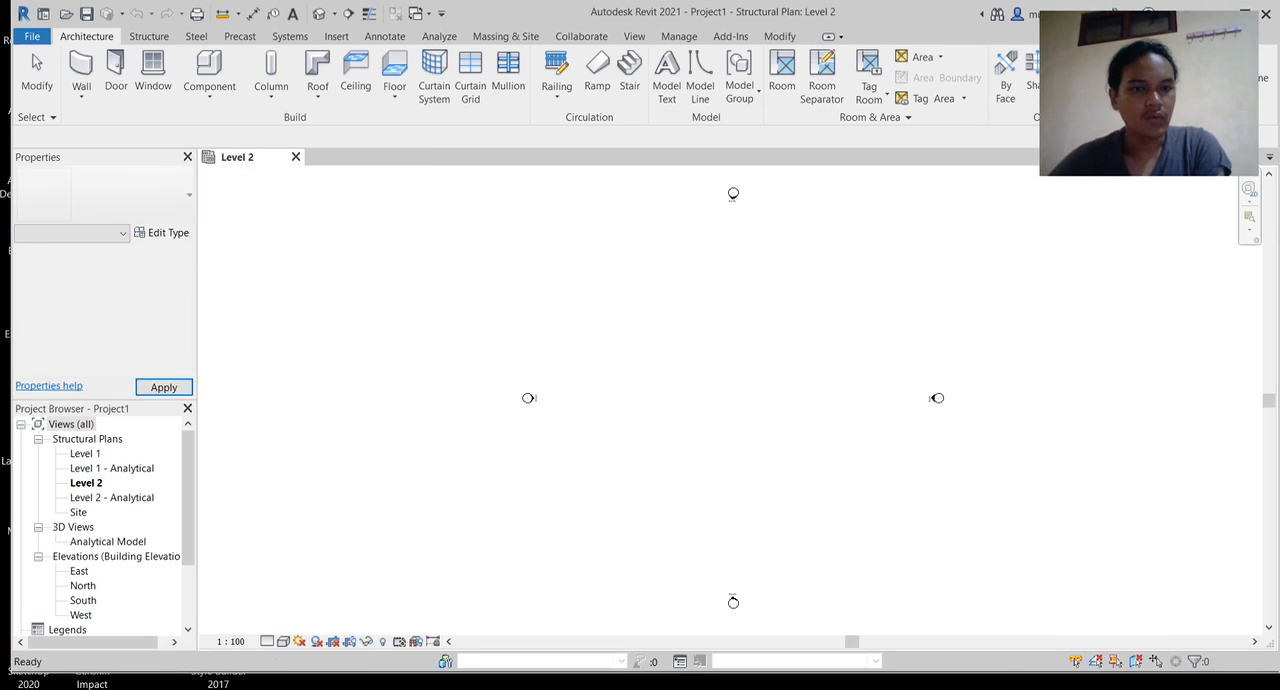
Step: Open the East building elevation view
{"action": "mouse_move", "coordinate": [712, 340]}
{"action": "middle_mouse_down"}
{"action": "mouse_move", "coordinate": [690, 322]}
{"action": "mouse_move", "coordinate": [638, 316]}
{"action": "mouse_move", "coordinate": [670, 359]}
{"action": "mouse_move", "coordinate": [712, 323]}
{"action": "mouse_move", "coordinate": [697, 334]}
{"action": "middle_mouse_up"}
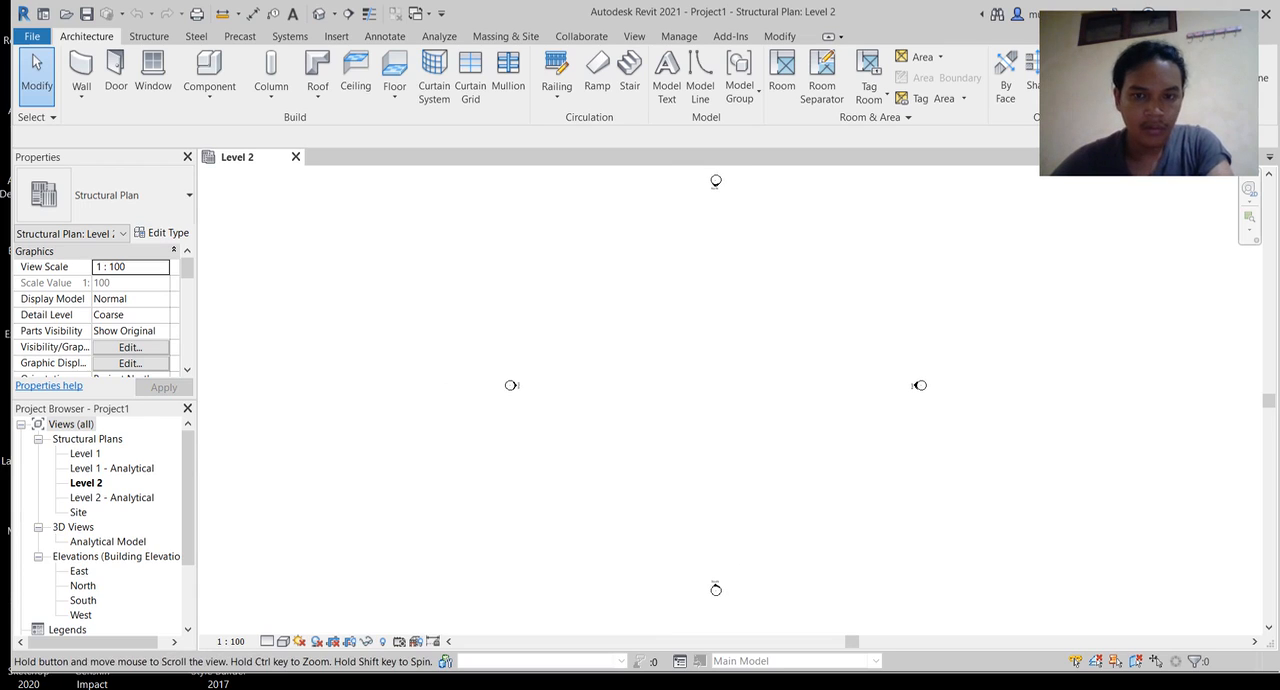
{"action": "scroll", "coordinate": [120, 556], "scroll_direction": "down", "scroll_amount": 1}
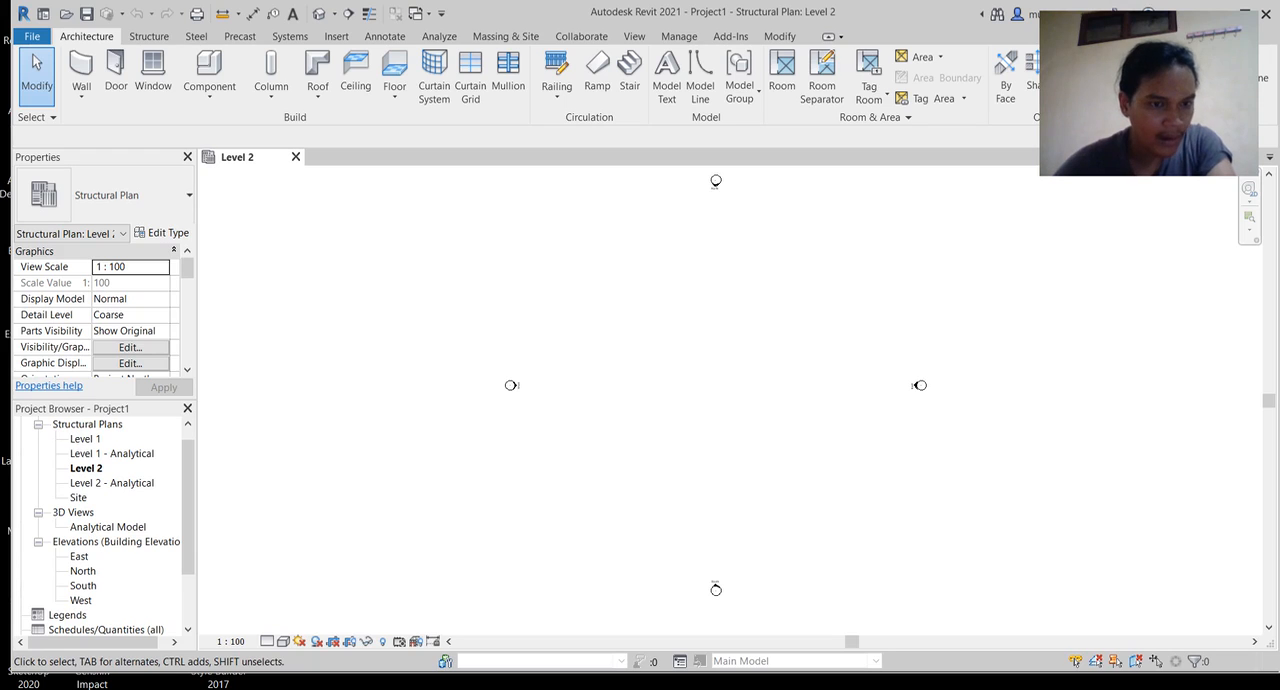
{"action": "double_click", "coordinate": [79, 556]}
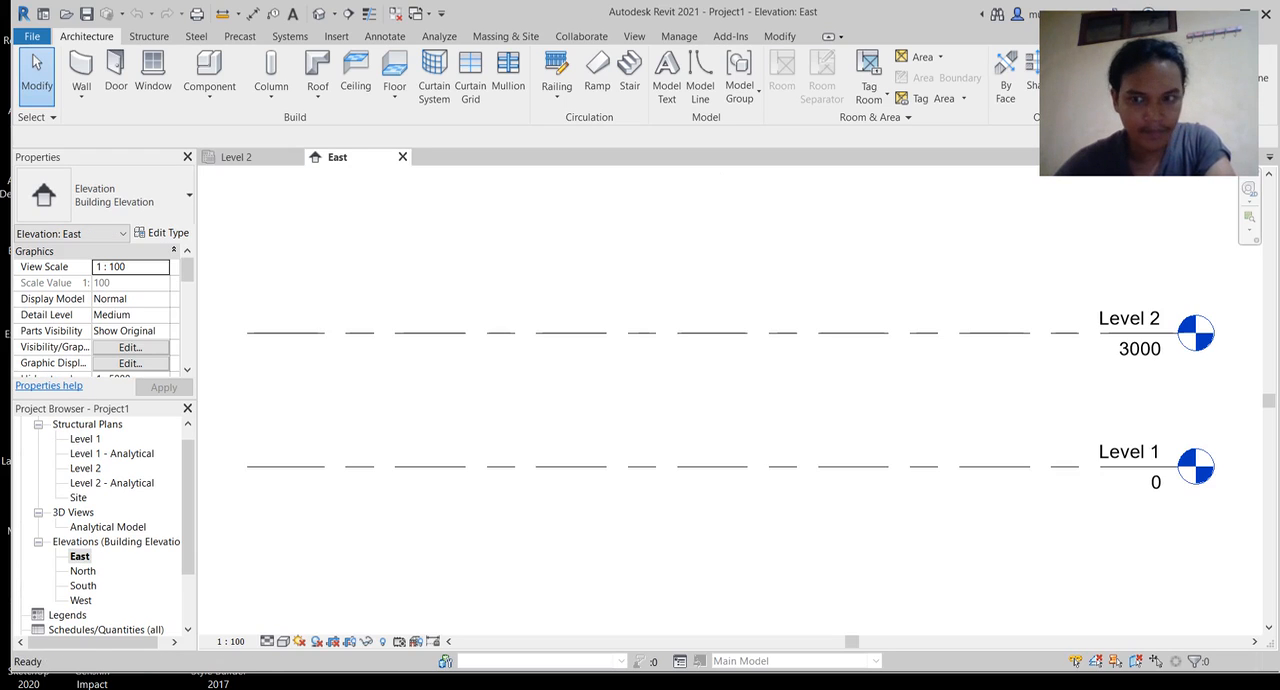
Step: Rename Level 2 as "Elevasi Atas Kolom" in the East elevation
{"action": "scroll", "coordinate": [656, 426], "scroll_direction": "down", "scroll_amount": 1}
{"action": "middle_click_drag", "start_coordinate": [656, 426], "coordinate": [571, 435]}
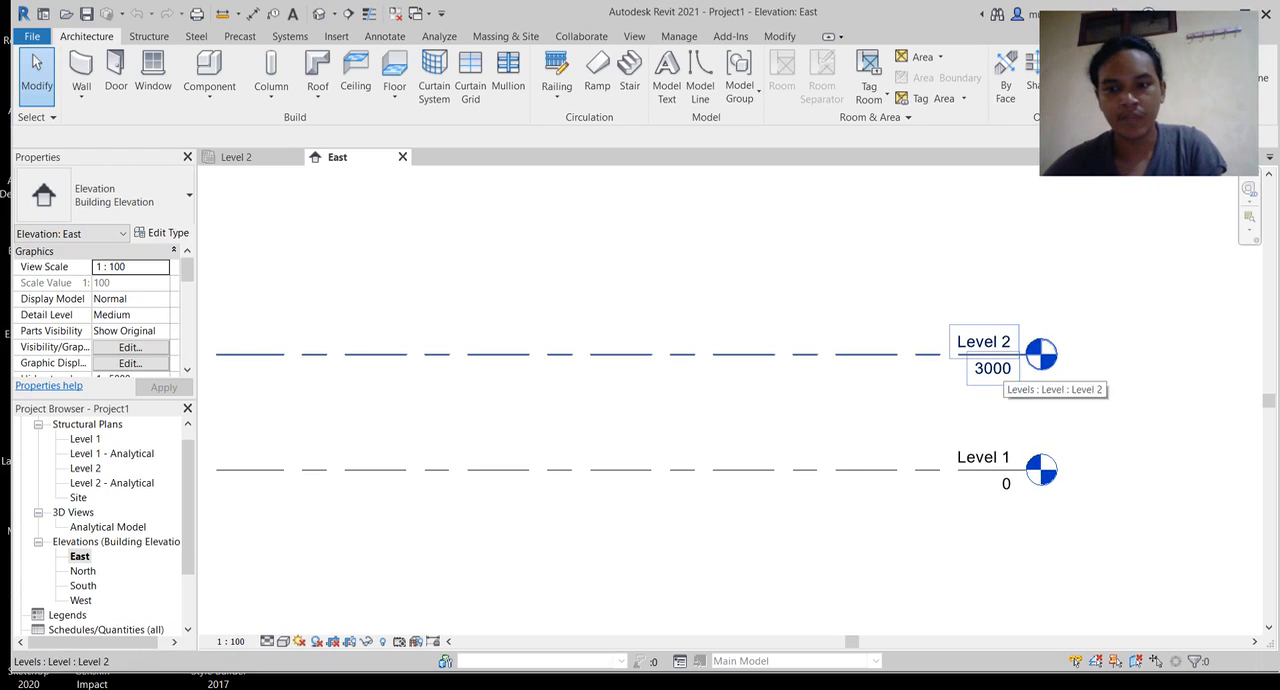
{"action": "double_click", "coordinate": [969, 341]}
{"action": "double_click", "coordinate": [968, 340]}
{"action": "left_click", "coordinate": [971, 340]}
{"action": "left_click_drag", "start_coordinate": [979, 340], "coordinate": [939, 340]}
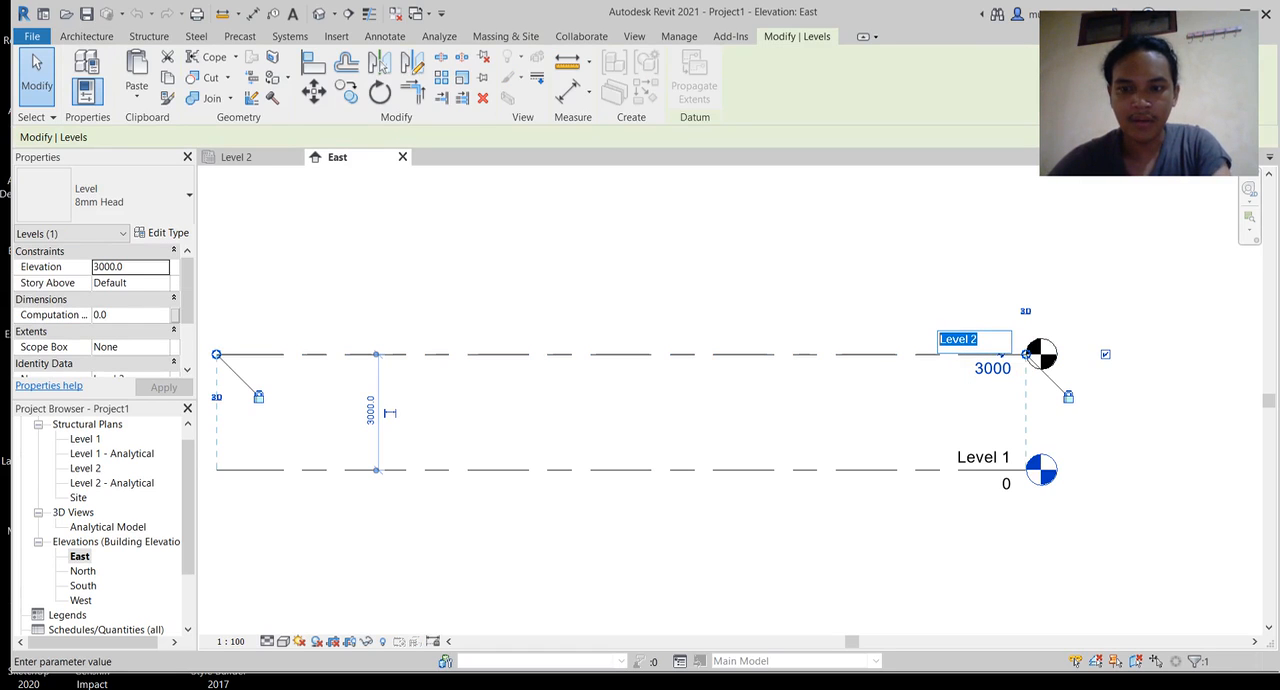
{"action": "type", "text": "Elev"}
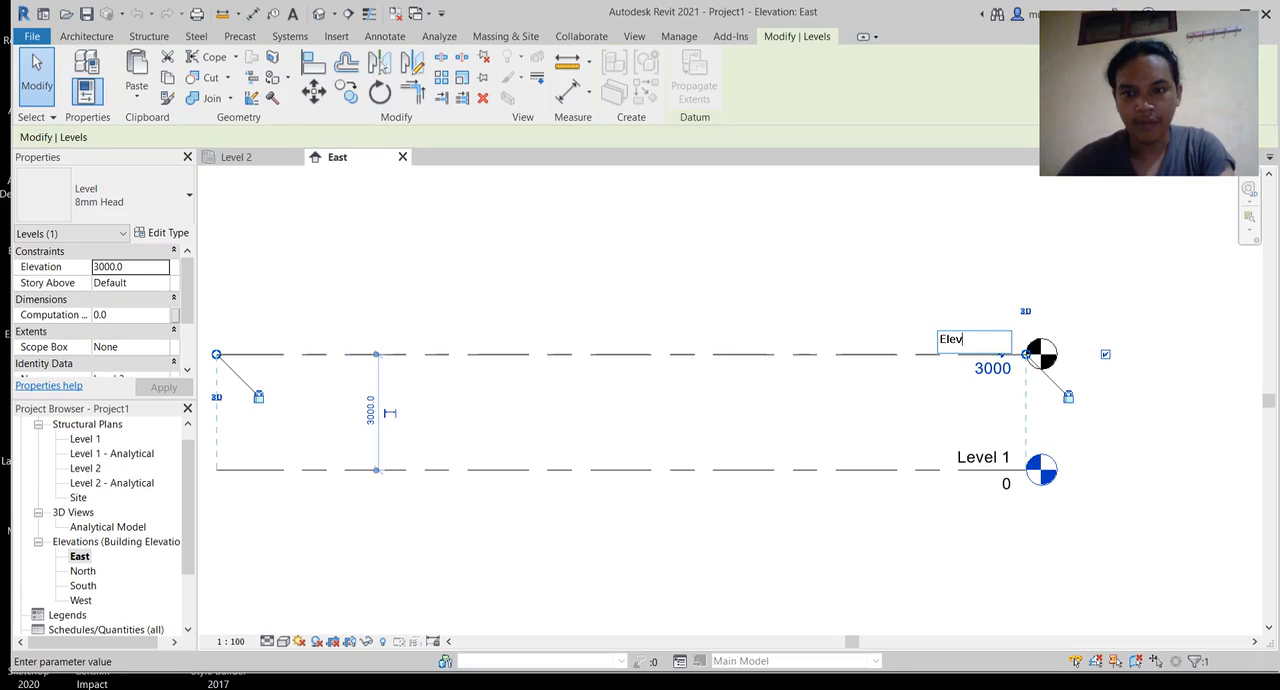
{"action": "type", "text": "asi A"}
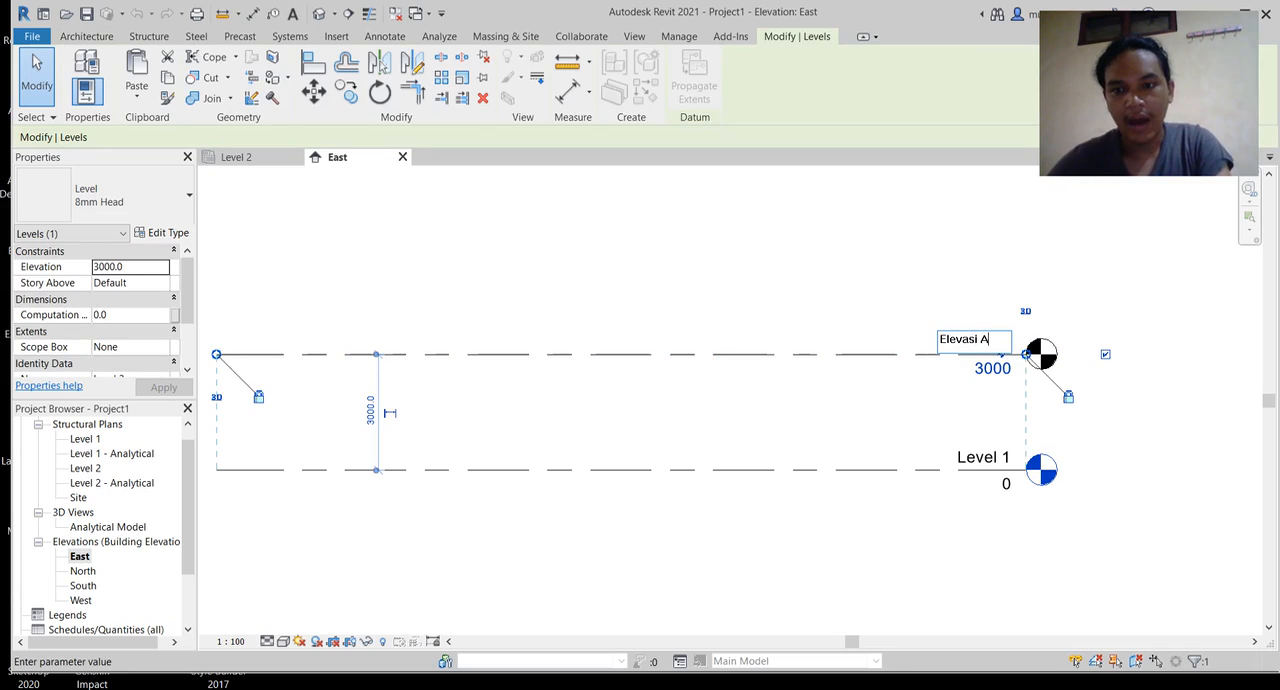
{"action": "type", "text": "tas Kolom"}
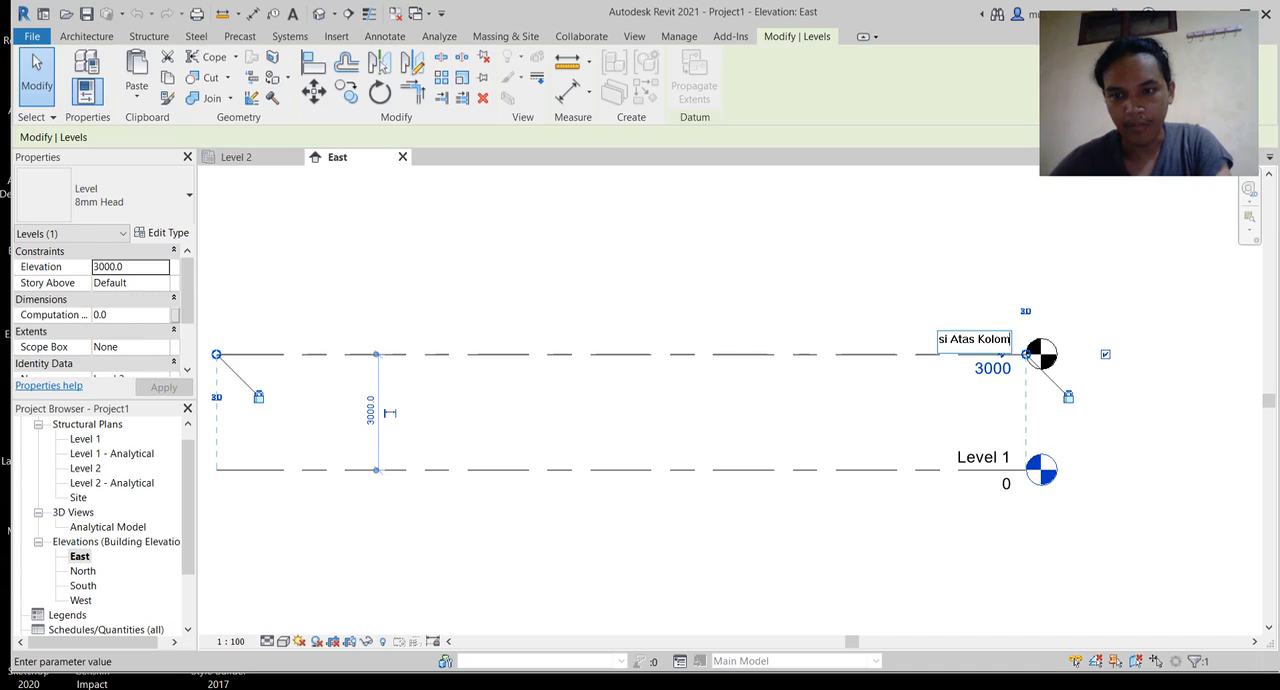
{"action": "key", "text": "Return"}
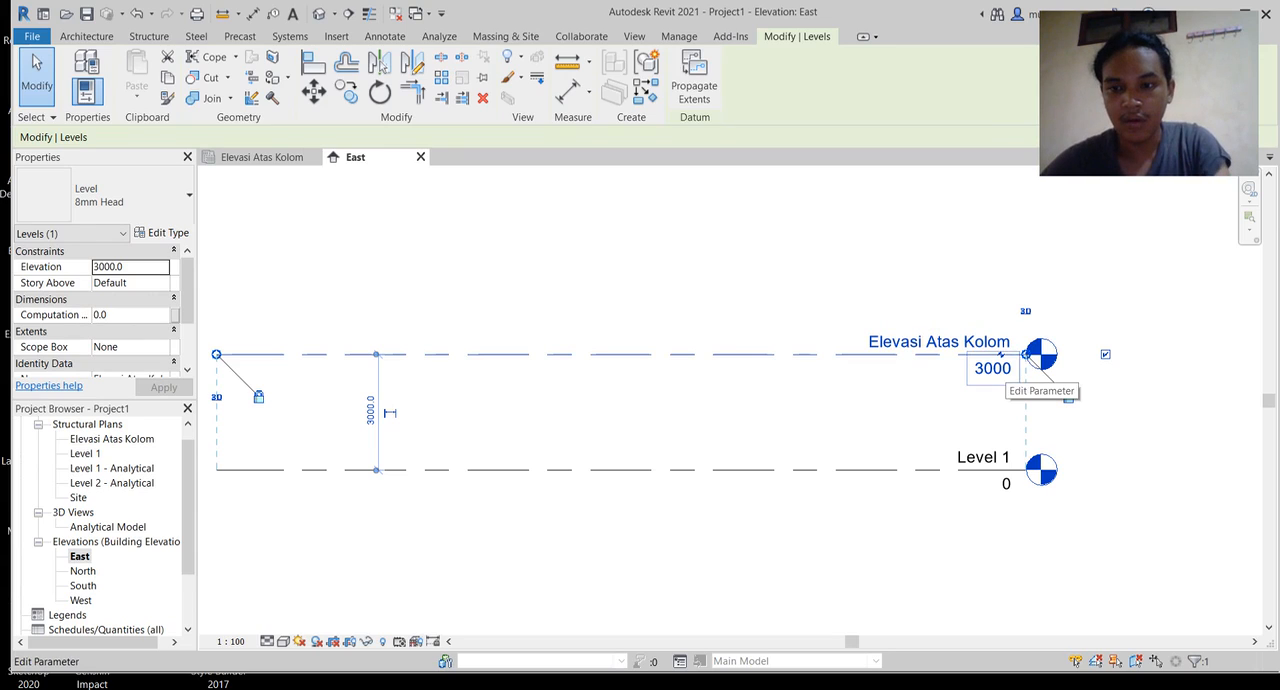
Step: Set the elevation of the Elevasi Atas Kolom level to 4000
{"action": "left_click", "coordinate": [993, 368]}
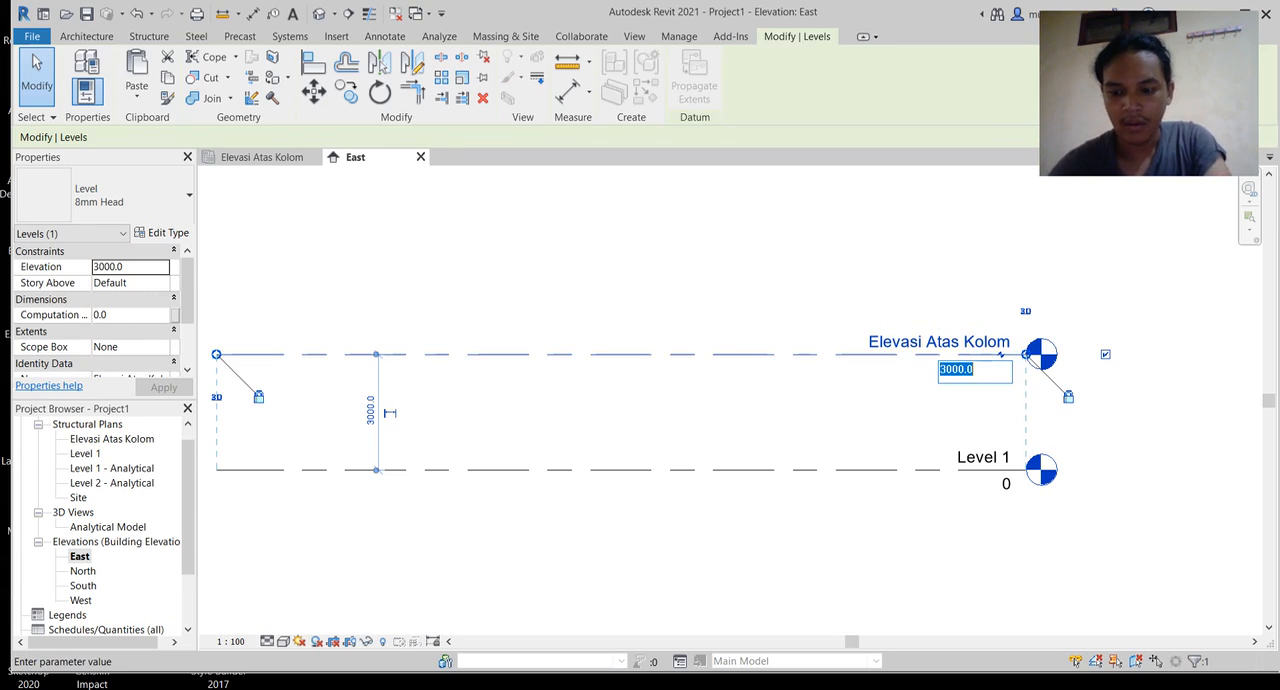
{"action": "type", "text": "4000"}
{"action": "key", "text": "Return"}
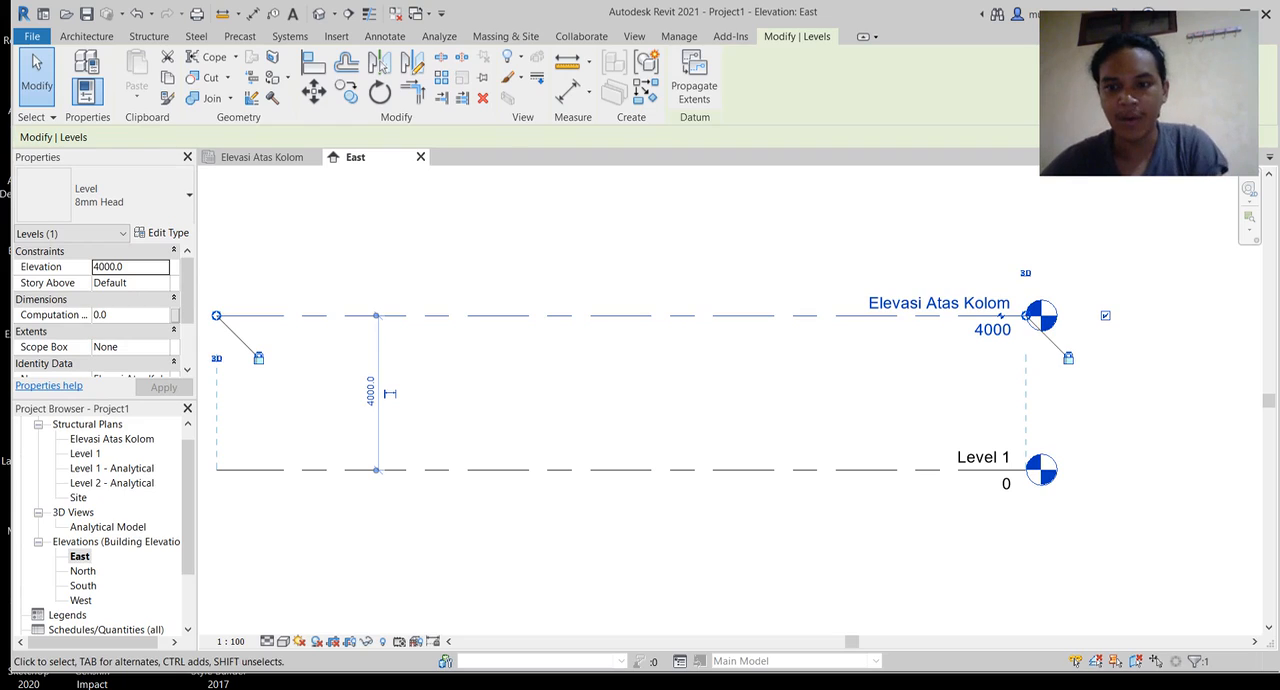
Step: Rename Level 1 as "Elevasi Atas Sloof"
{"action": "double_click", "coordinate": [984, 457]}
{"action": "left_click_drag", "start_coordinate": [984, 456], "coordinate": [939, 456]}
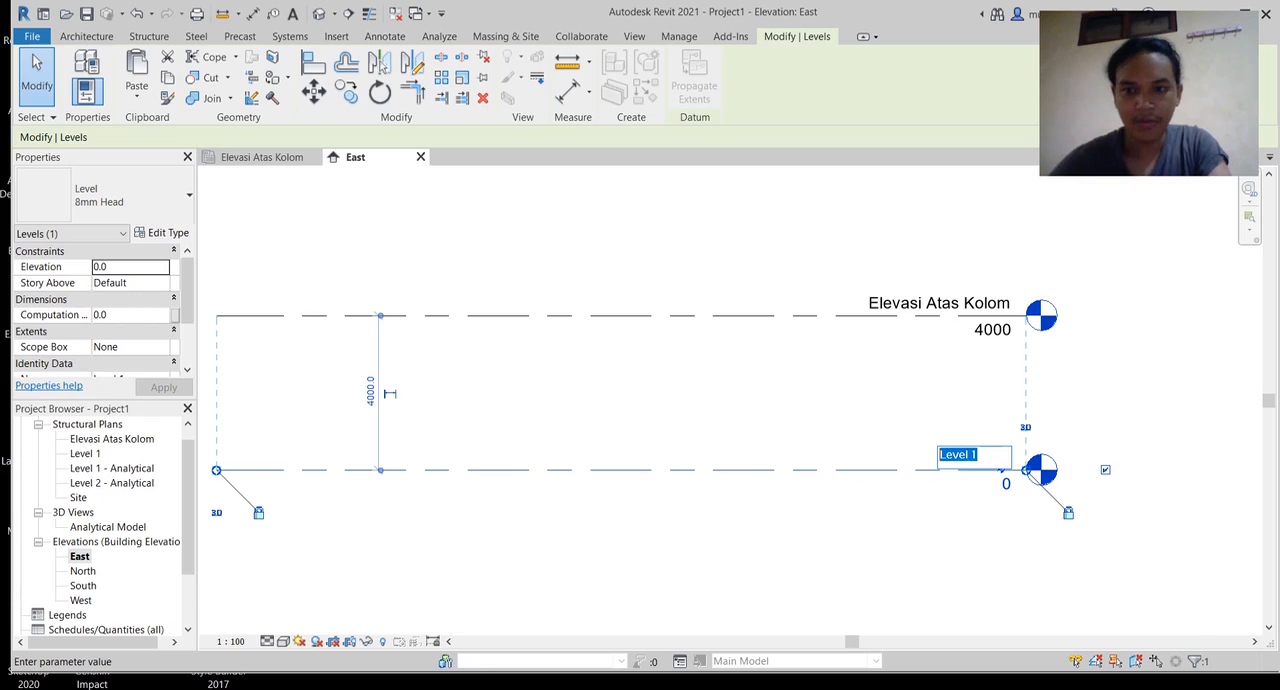
{"action": "type", "text": "Elevasi "}
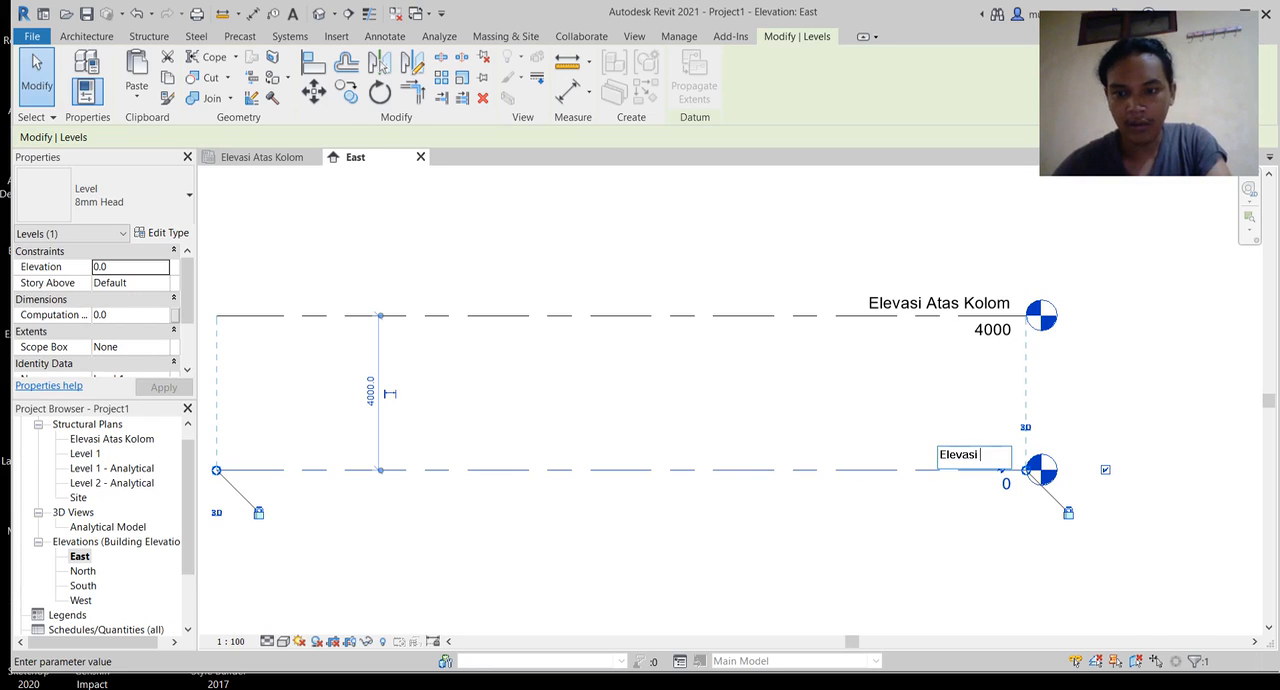
{"action": "type", "text": "Ata"}
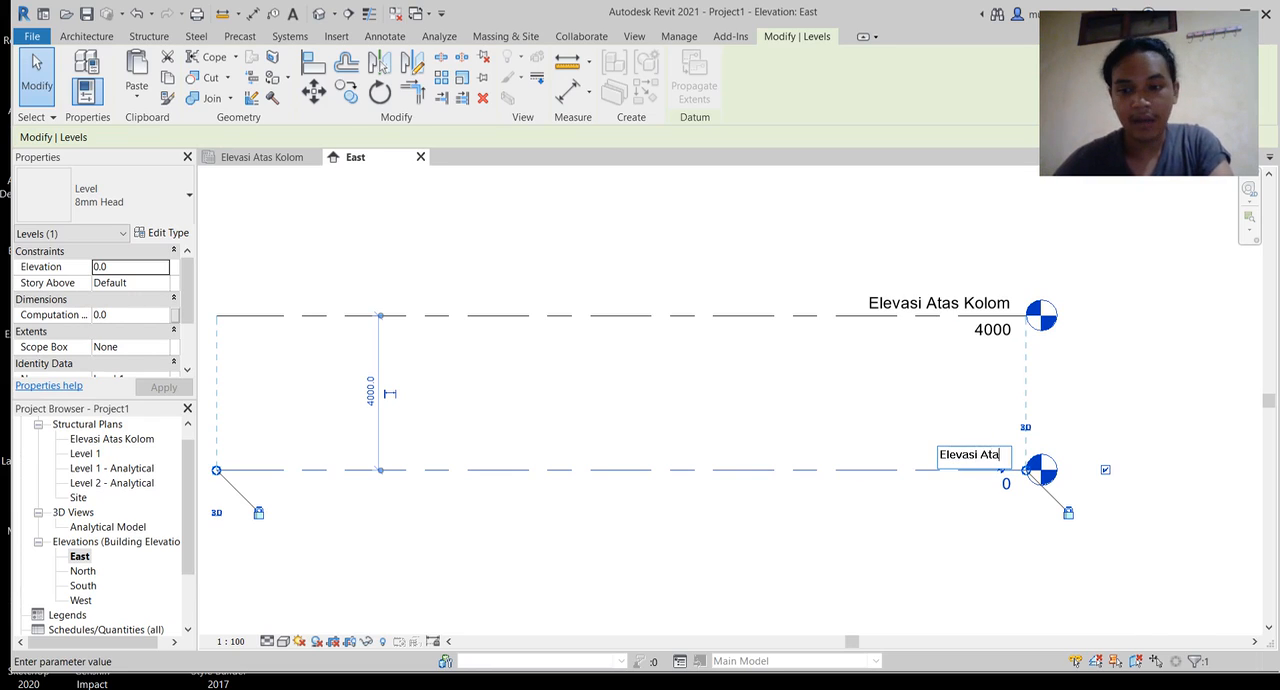
{"action": "type", "text": "s SLoof"}
{"action": "key", "text": "BackSpace"}
{"action": "key", "text": "BackSpace"}
{"action": "key", "text": "BackSpace"}
{"action": "key", "text": "BackSpace"}
{"action": "type", "text": "loof"}
{"action": "key", "text": "Return"}
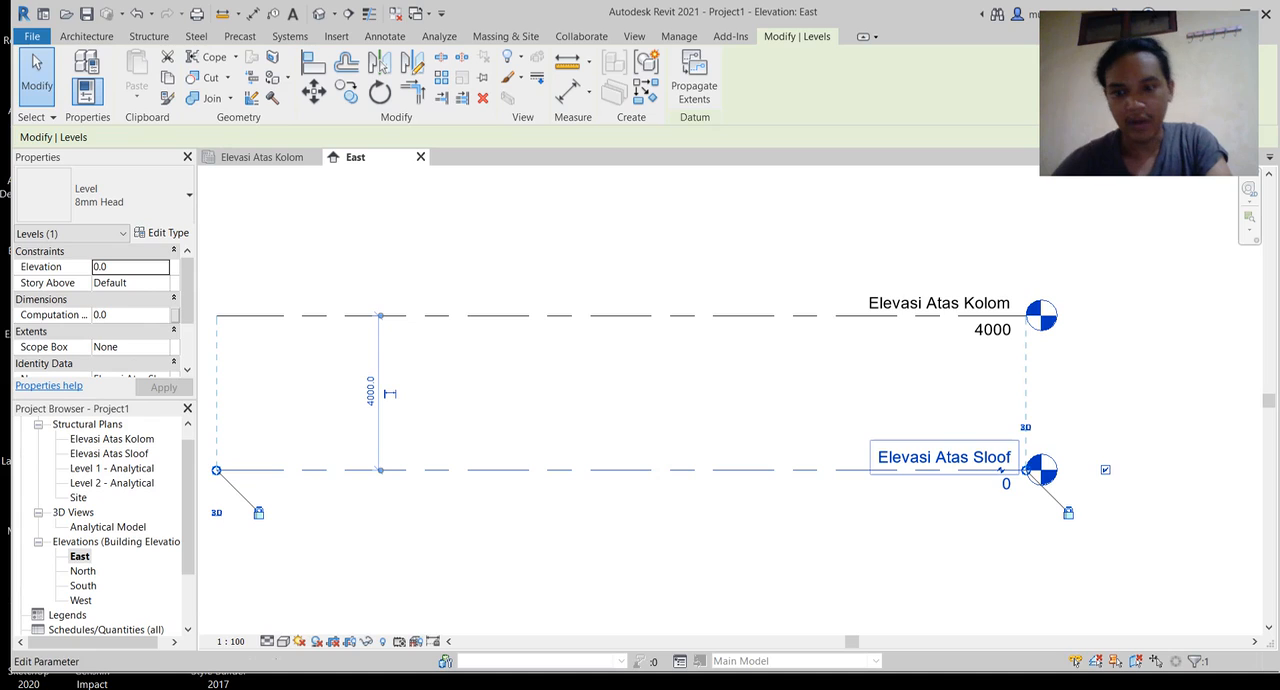
Step: Add a level at elevation -1000 below Elevasi Atas Sloof, aligned with both ends of the existing levels
{"action": "middle_click_drag", "start_coordinate": [800, 400], "coordinate": [884, 302]}
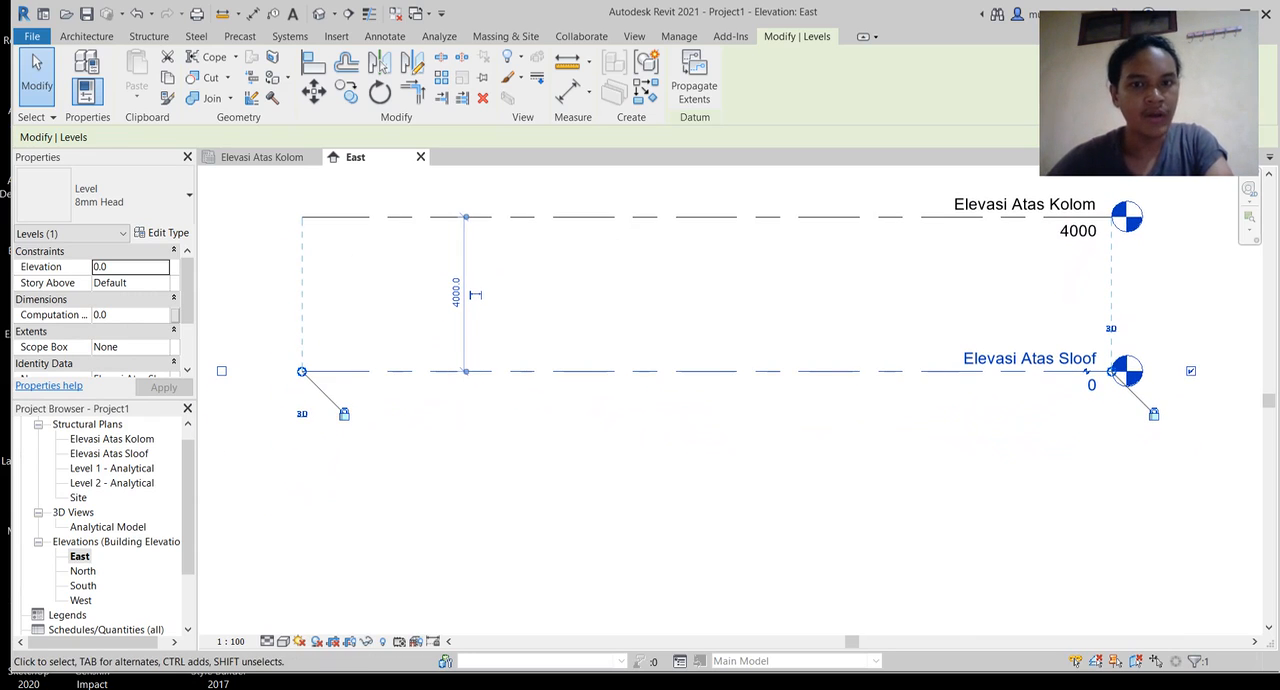
{"action": "key", "text": "Escape"}
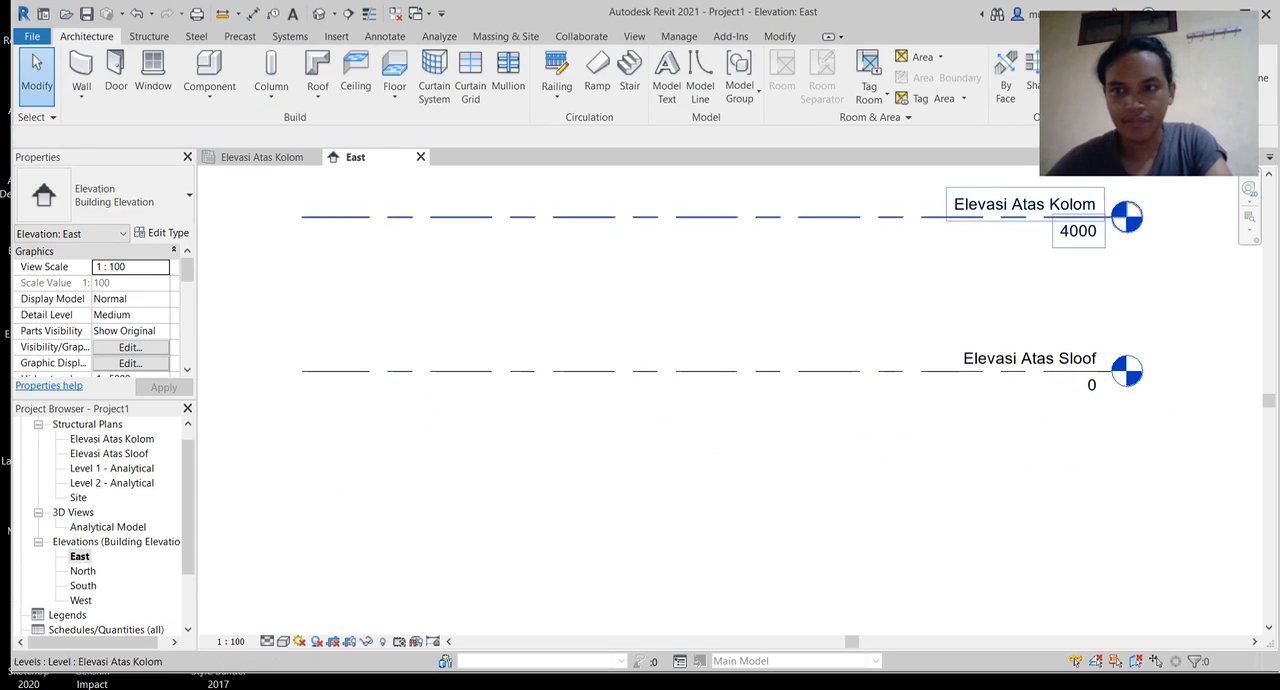
{"action": "left_click", "coordinate": [1145, 58]}
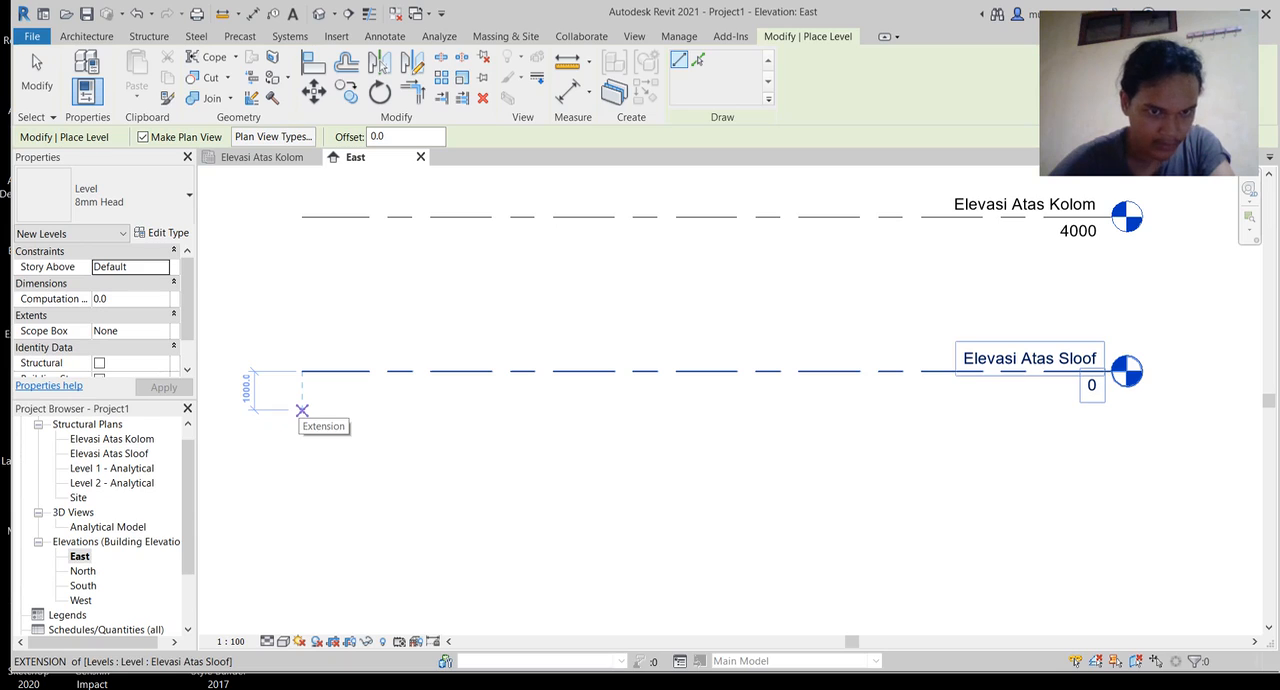
{"action": "left_click", "coordinate": [302, 410]}
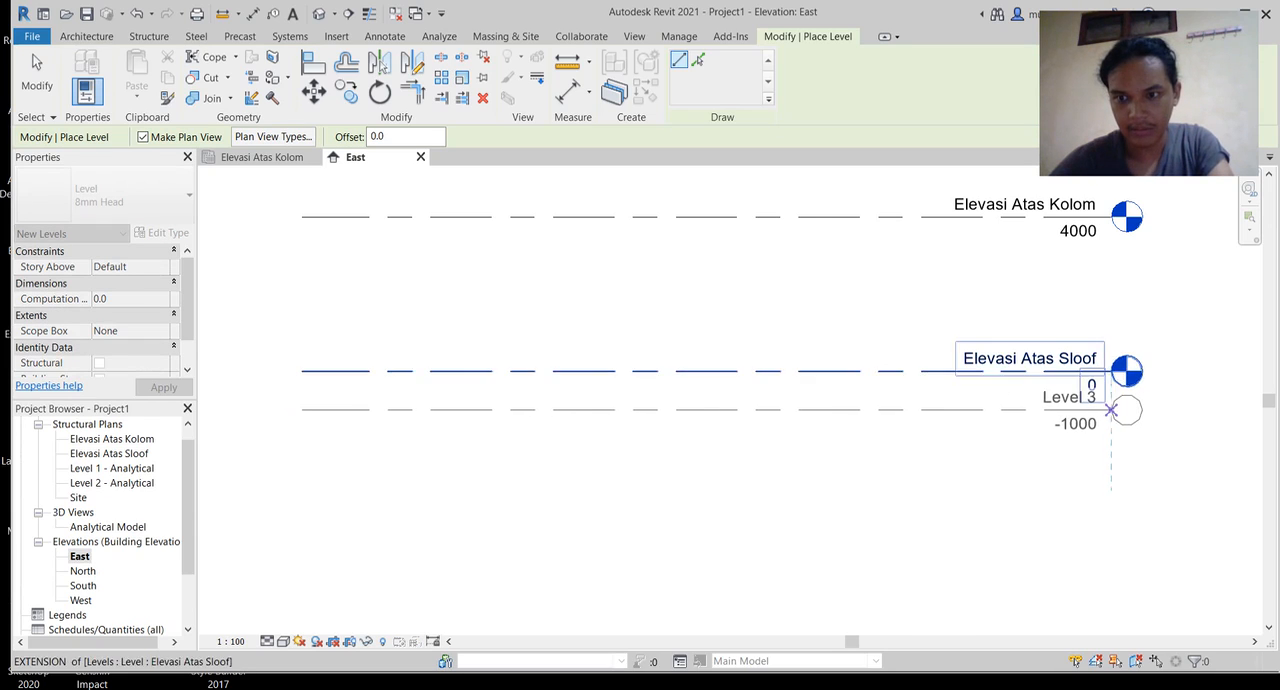
{"action": "left_click", "coordinate": [1110, 410]}
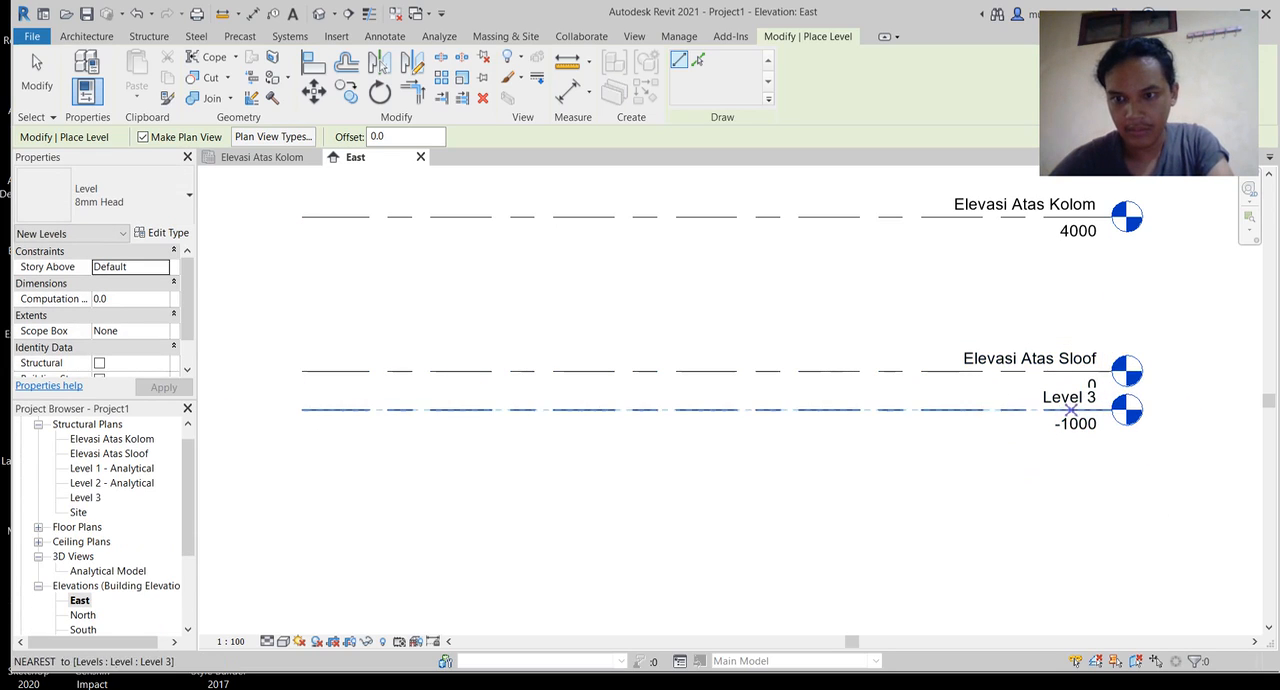
{"action": "key", "text": "Escape"}
{"action": "key", "text": "Escape"}
Step: Rename the new level at -1000 as "Elevasi Atas Pondasi"
{"action": "double_click", "coordinate": [1069, 397]}
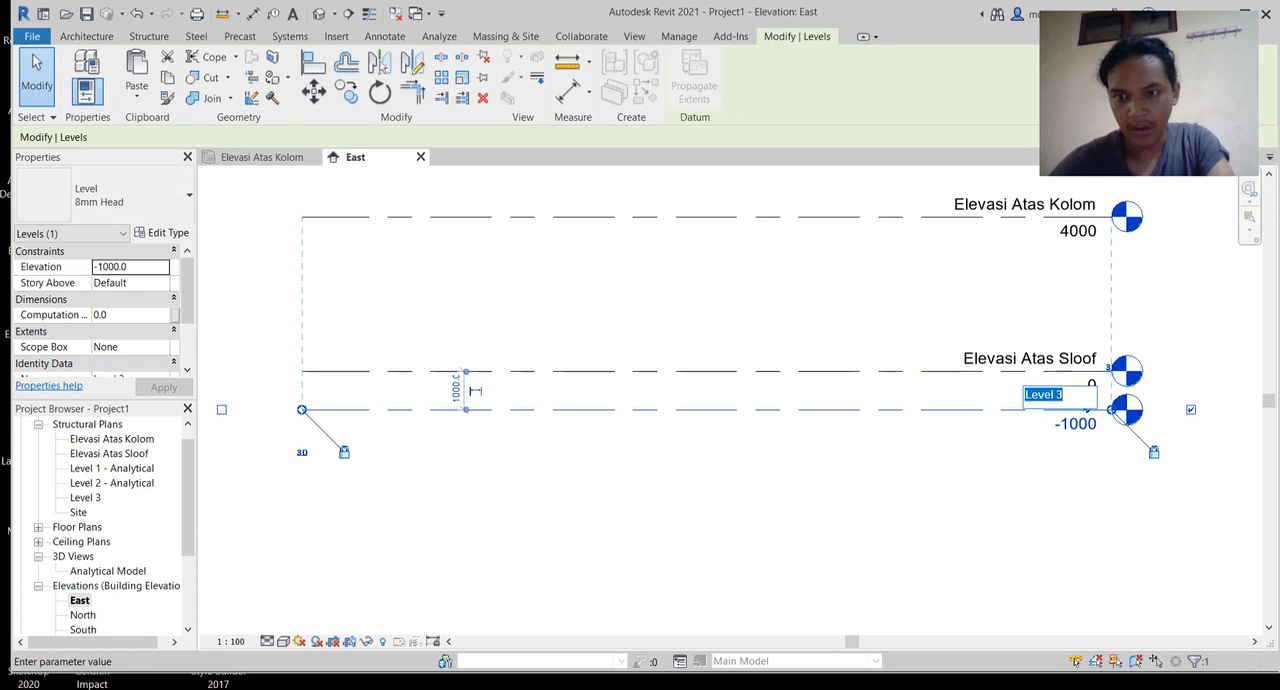
{"action": "type", "text": "Ela"}
{"action": "key", "text": "BackSpace"}
{"action": "type", "text": "evasi "}
{"action": "type", "text": "Atas Ponda"}
{"action": "type", "text": "si"}
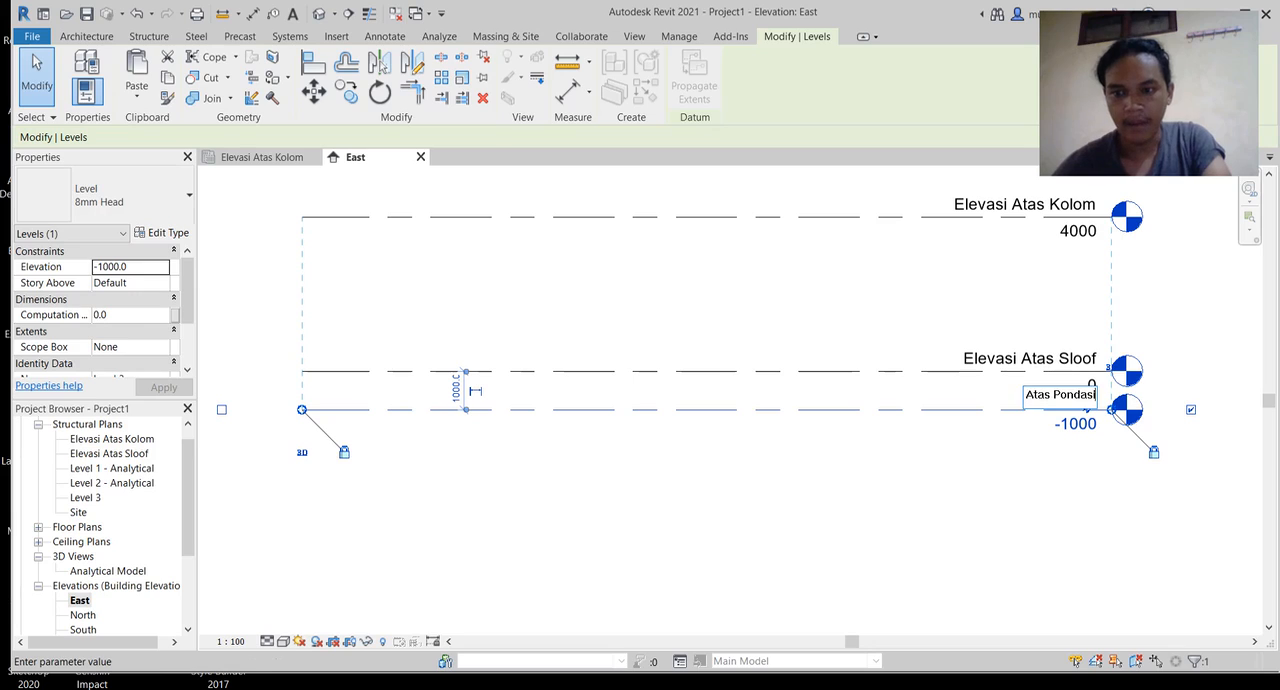
{"action": "key", "text": "Return"}
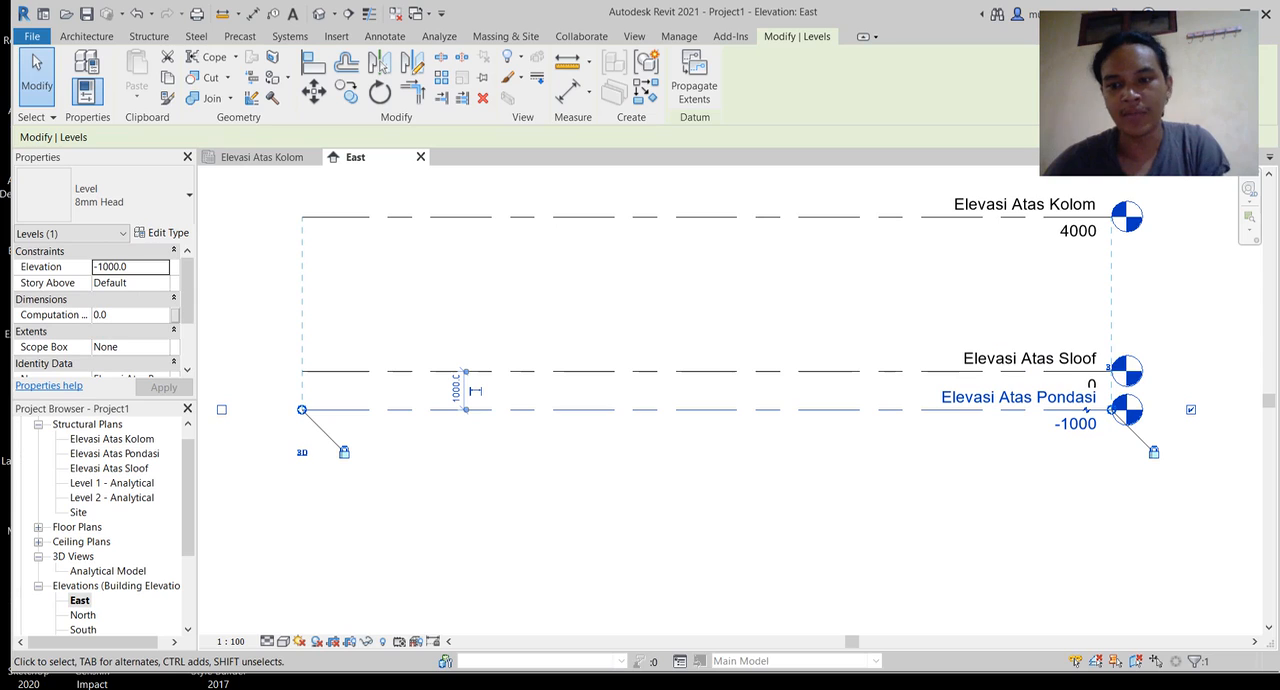
Step: Open the Elevasi Atas Pondasi structural plan view
{"action": "scroll", "coordinate": [553, 266], "scroll_direction": "down", "scroll_amount": 1}
{"action": "middle_click_drag", "start_coordinate": [553, 266], "coordinate": [552, 299]}
{"action": "middle_click_drag", "start_coordinate": [1022, 402], "coordinate": [1110, 431]}
{"action": "scroll", "coordinate": [1028, 420], "scroll_direction": "up", "scroll_amount": 1}
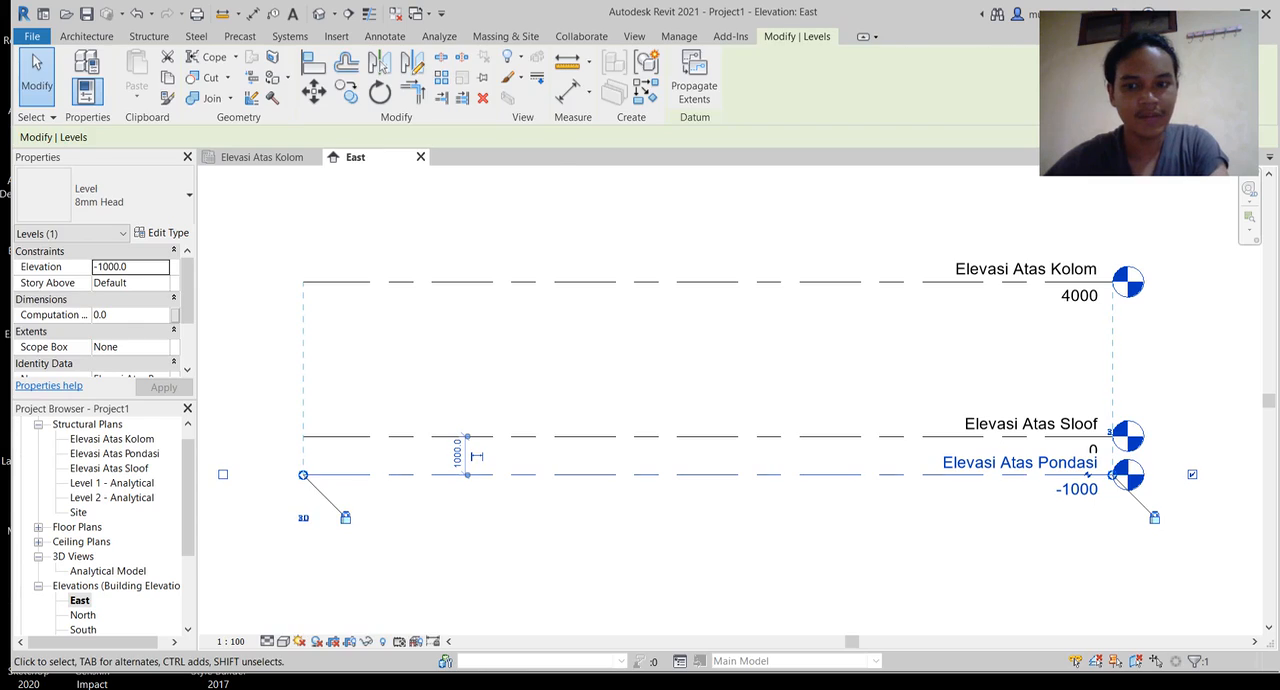
{"action": "double_click", "coordinate": [114, 453]}
{"action": "middle_click_drag", "start_coordinate": [733, 398], "coordinate": [654, 387]}
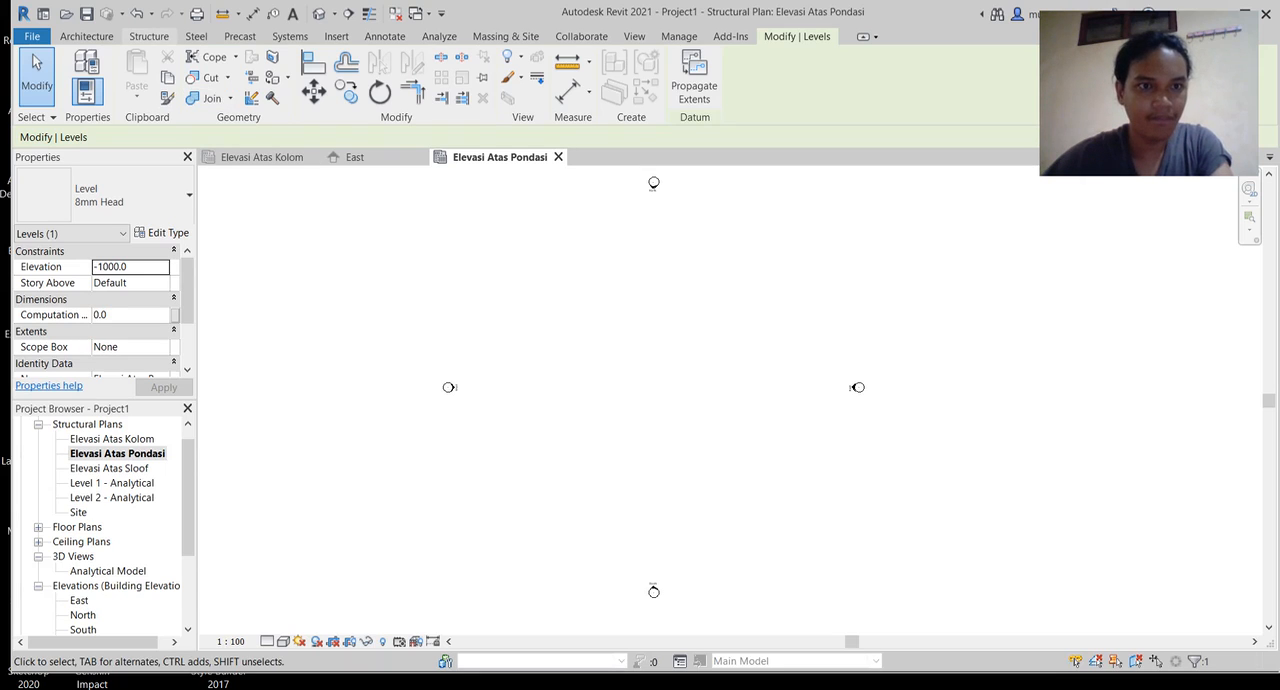
Step: Draw a vertical grid line from the tip of the North elevation marker down to the tip of the South marker
{"action": "left_click", "coordinate": [149, 36]}
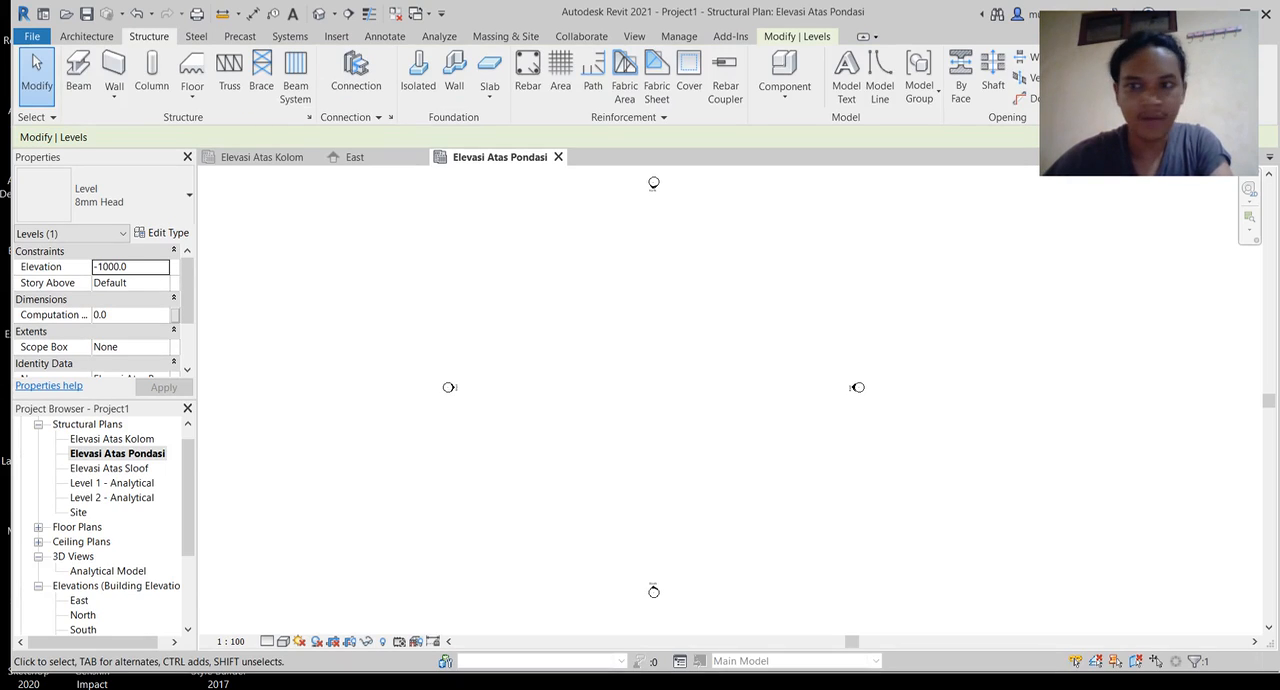
{"action": "key", "text": "g"}
{"action": "key", "text": "r"}
{"action": "scroll", "coordinate": [653, 195], "scroll_direction": "up", "scroll_amount": 5}
{"action": "scroll", "coordinate": [646, 301], "scroll_direction": "up", "scroll_amount": 4}
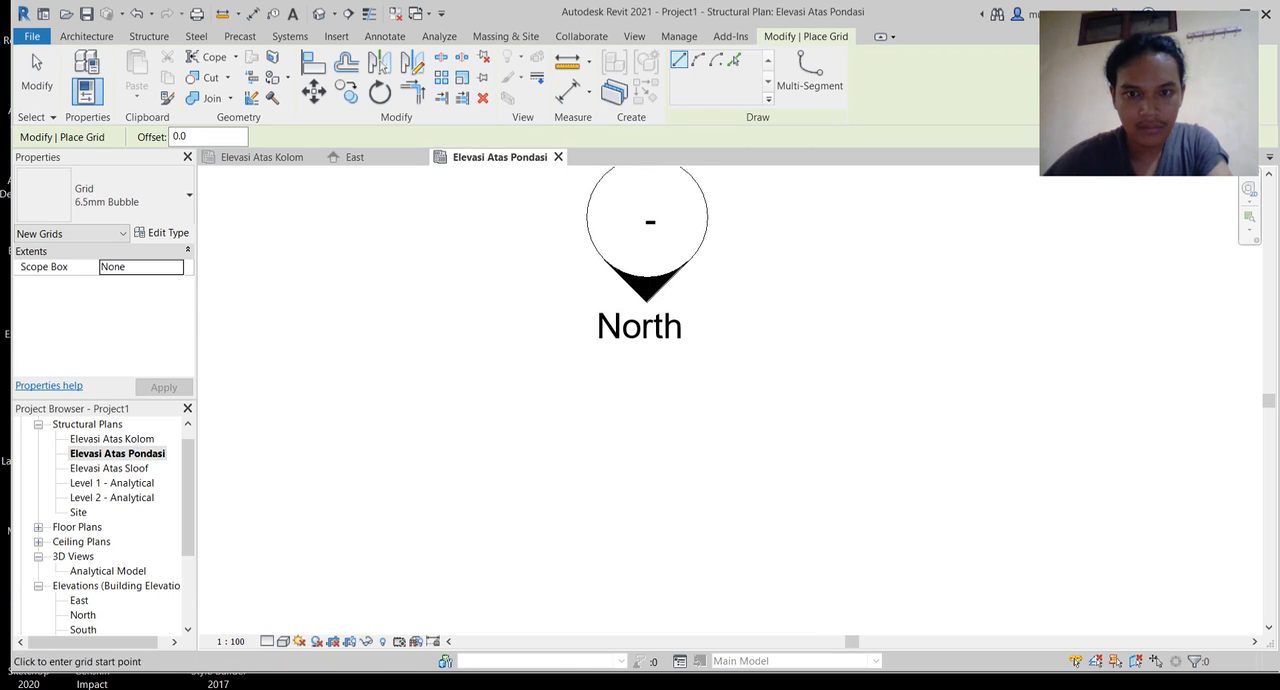
{"action": "left_click", "coordinate": [646, 301]}
{"action": "scroll", "coordinate": [675, 430], "scroll_direction": "down", "scroll_amount": 3}
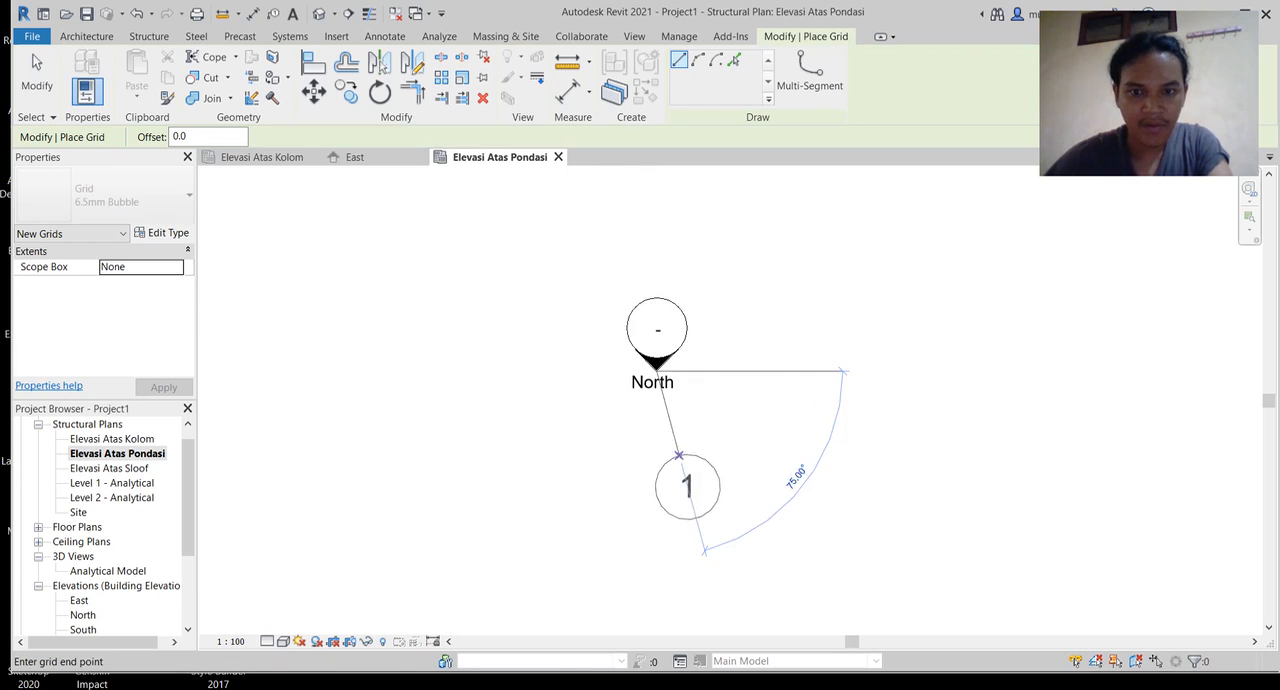
{"action": "scroll", "coordinate": [663, 500], "scroll_direction": "up", "scroll_amount": 3}
{"action": "scroll", "coordinate": [666, 440], "scroll_direction": "down", "scroll_amount": 3}
{"action": "middle_click_drag", "start_coordinate": [671, 489], "coordinate": [668, 244]}
{"action": "mouse_move", "coordinate": [685, 522]}
{"action": "middle_mouse_down"}
{"action": "mouse_move", "coordinate": [698, 287]}
{"action": "mouse_move", "coordinate": [681, 515]}
{"action": "mouse_move", "coordinate": [686, 344]}
{"action": "middle_mouse_up"}
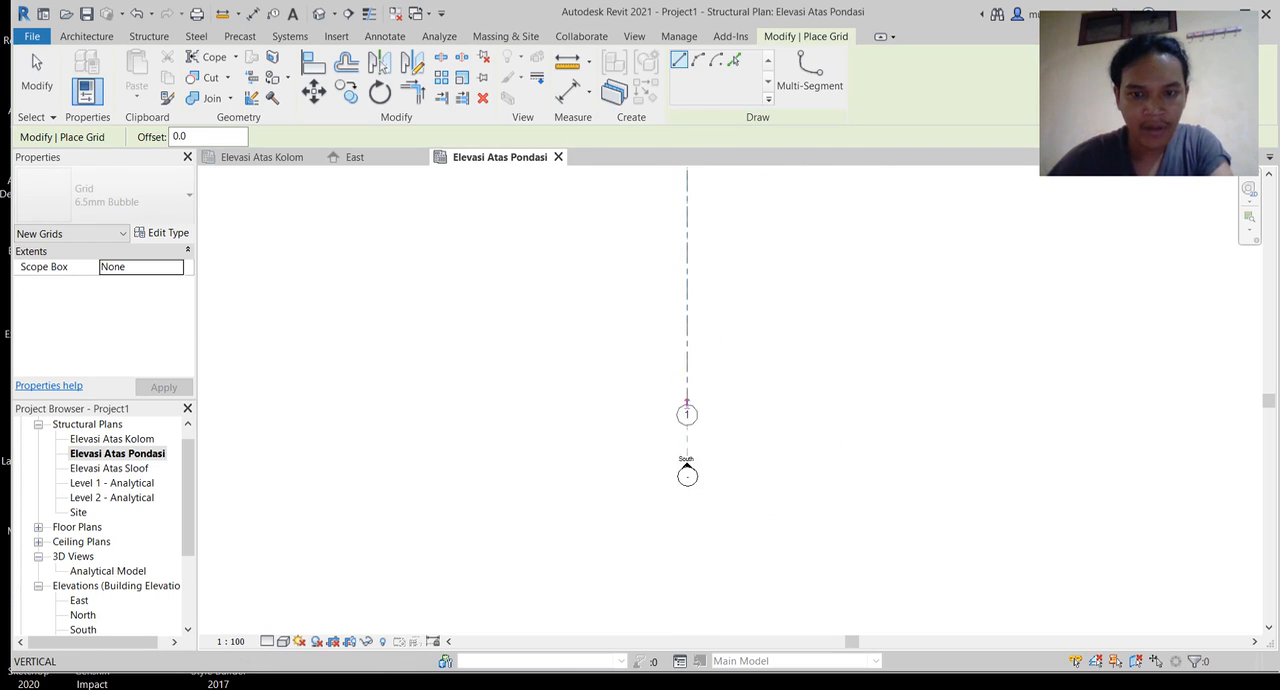
{"action": "scroll", "coordinate": [690, 464], "scroll_direction": "up", "scroll_amount": 5}
{"action": "left_click", "coordinate": [660, 478]}
{"action": "scroll", "coordinate": [659, 478], "scroll_direction": "up", "scroll_amount": 4}
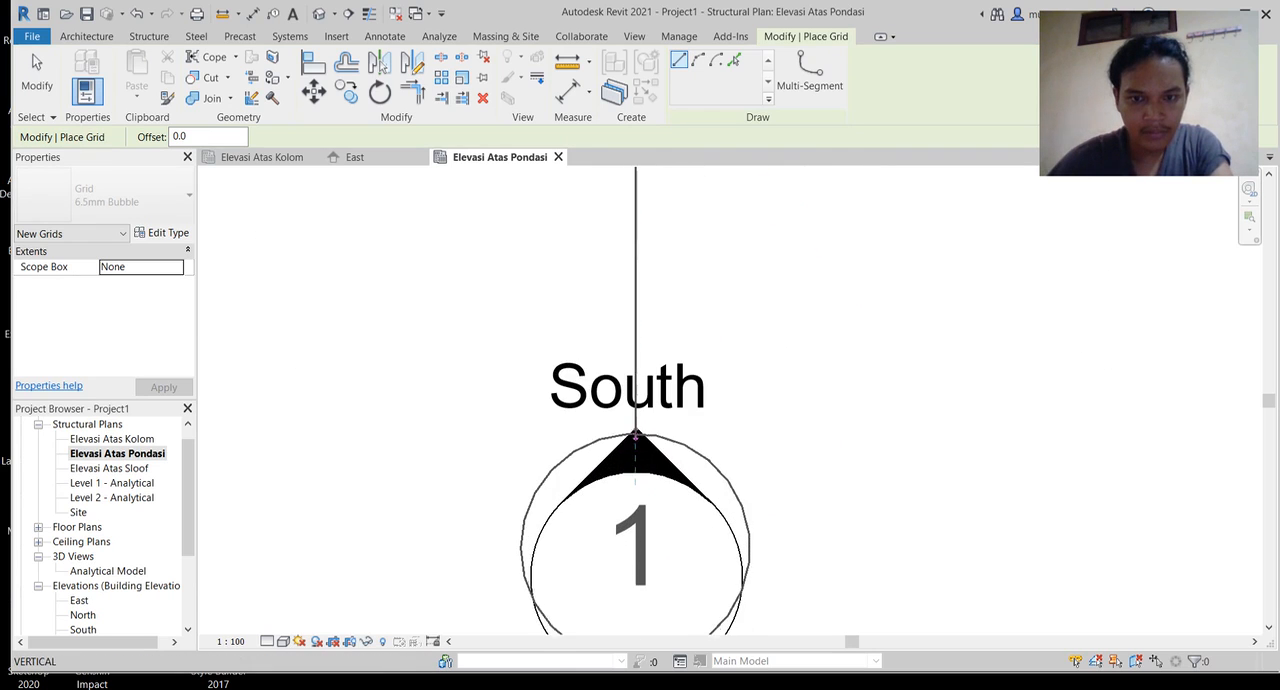
{"action": "left_click", "coordinate": [635, 437]}
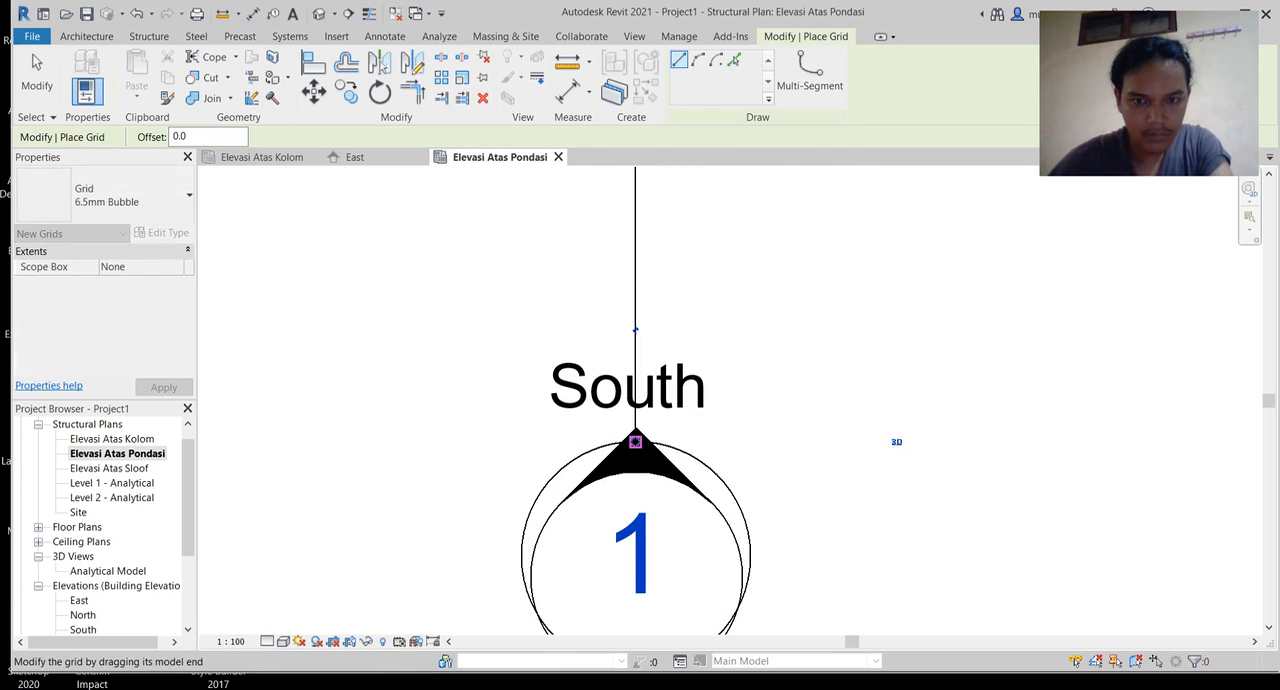
Step: Draw a second vertical grid line 5000 mm to the right of grid 1, with both ends aligned to grid 1
{"action": "scroll", "coordinate": [635, 440], "scroll_direction": "down", "scroll_amount": 2}
{"action": "scroll", "coordinate": [635, 441], "scroll_direction": "down", "scroll_amount": 2}
{"action": "middle_click_drag", "start_coordinate": [635, 441], "coordinate": [571, 625]}
{"action": "scroll", "coordinate": [660, 450], "scroll_direction": "down", "scroll_amount": 5}
{"action": "scroll", "coordinate": [636, 503], "scroll_direction": "down", "scroll_amount": 1}
{"action": "middle_click_drag", "start_coordinate": [636, 503], "coordinate": [630, 614]}
{"action": "scroll", "coordinate": [636, 270], "scroll_direction": "up", "scroll_amount": 1}
{"action": "middle_click_drag", "start_coordinate": [636, 270], "coordinate": [609, 482]}
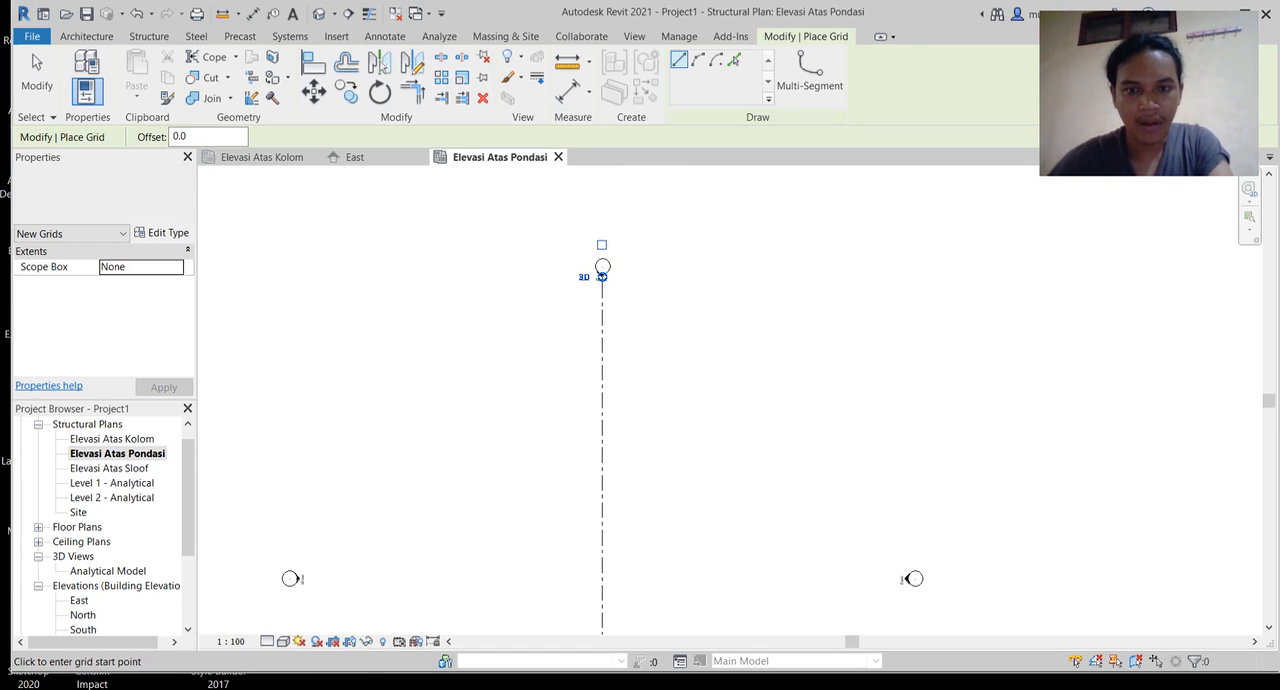
{"action": "scroll", "coordinate": [606, 282], "scroll_direction": "up", "scroll_amount": 3}
{"action": "scroll", "coordinate": [595, 263], "scroll_direction": "up", "scroll_amount": 3}
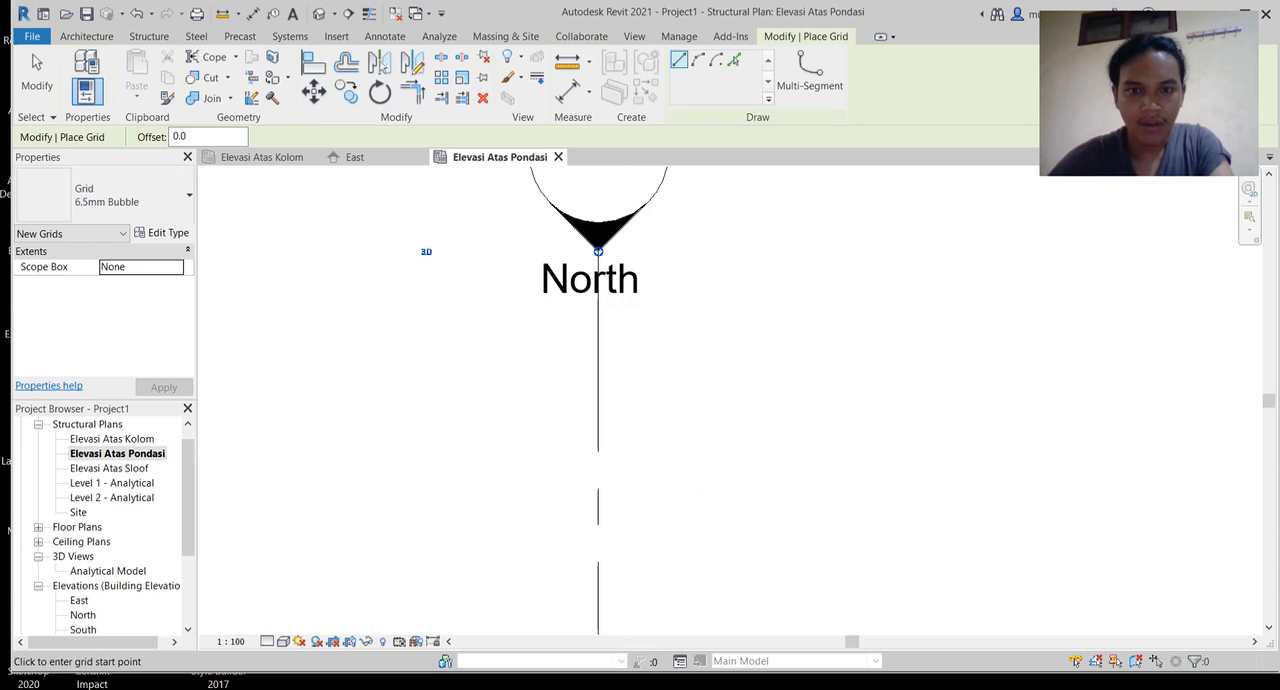
{"action": "scroll", "coordinate": [693, 251], "scroll_direction": "down", "scroll_amount": 2}
{"action": "mouse_move", "coordinate": [693, 251]}
{"action": "middle_mouse_down"}
{"action": "mouse_move", "coordinate": [730, 440]}
{"action": "mouse_move", "coordinate": [595, 381]}
{"action": "middle_mouse_up"}
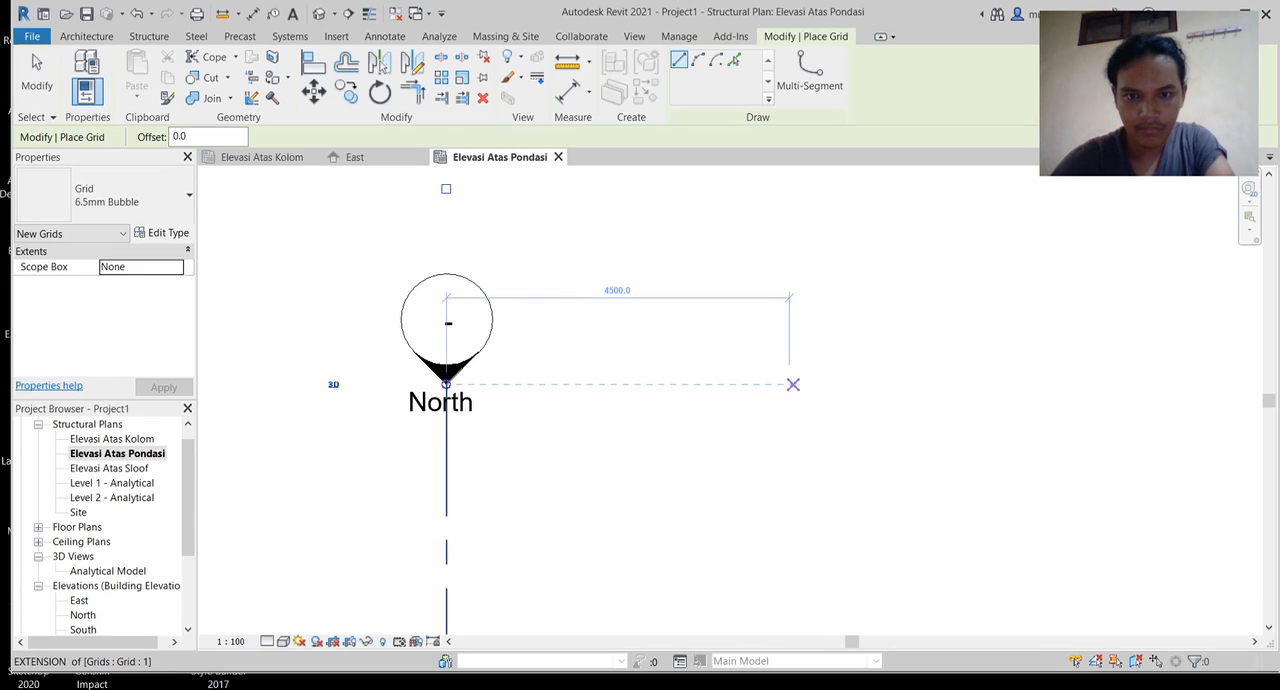
{"action": "left_click", "coordinate": [822, 383]}
{"action": "middle_click_drag", "start_coordinate": [815, 557], "coordinate": [781, 222]}
{"action": "scroll", "coordinate": [802, 365], "scroll_direction": "down", "scroll_amount": 2}
{"action": "middle_click_drag", "start_coordinate": [797, 504], "coordinate": [706, 168]}
{"action": "scroll", "coordinate": [737, 466], "scroll_direction": "down", "scroll_amount": 4}
{"action": "middle_click_drag", "start_coordinate": [733, 531], "coordinate": [705, 264]}
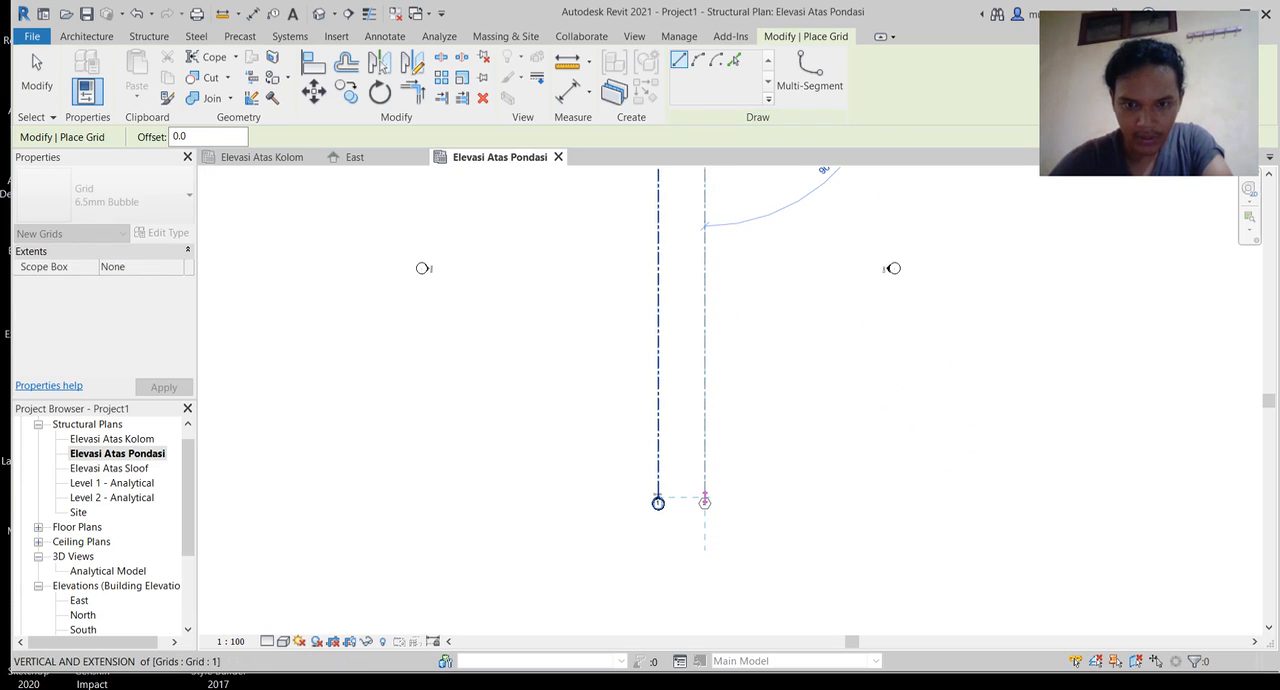
{"action": "left_click", "coordinate": [705, 500]}
Step: Draw a third vertical grid line 5000 mm to the left of grid 1, with its ends aligned to the other grids
{"action": "middle_click_drag", "start_coordinate": [705, 500], "coordinate": [768, 680]}
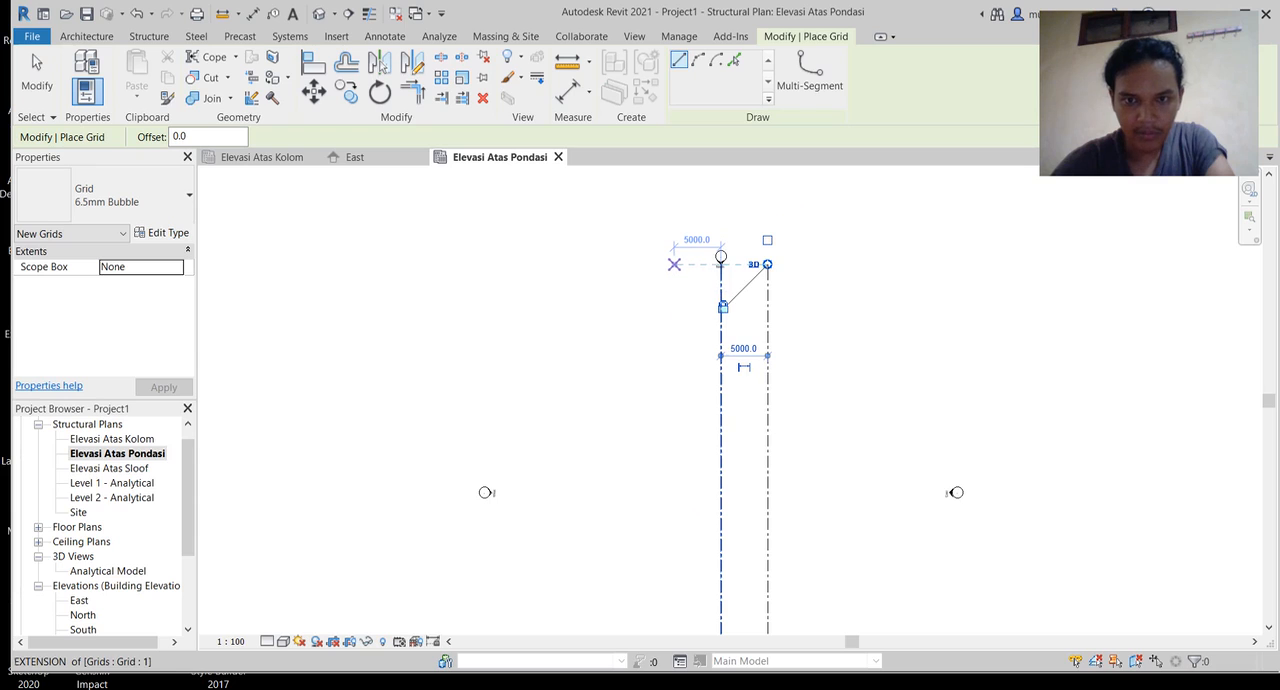
{"action": "left_click", "coordinate": [673, 264]}
{"action": "middle_click_drag", "start_coordinate": [674, 548], "coordinate": [677, 290]}
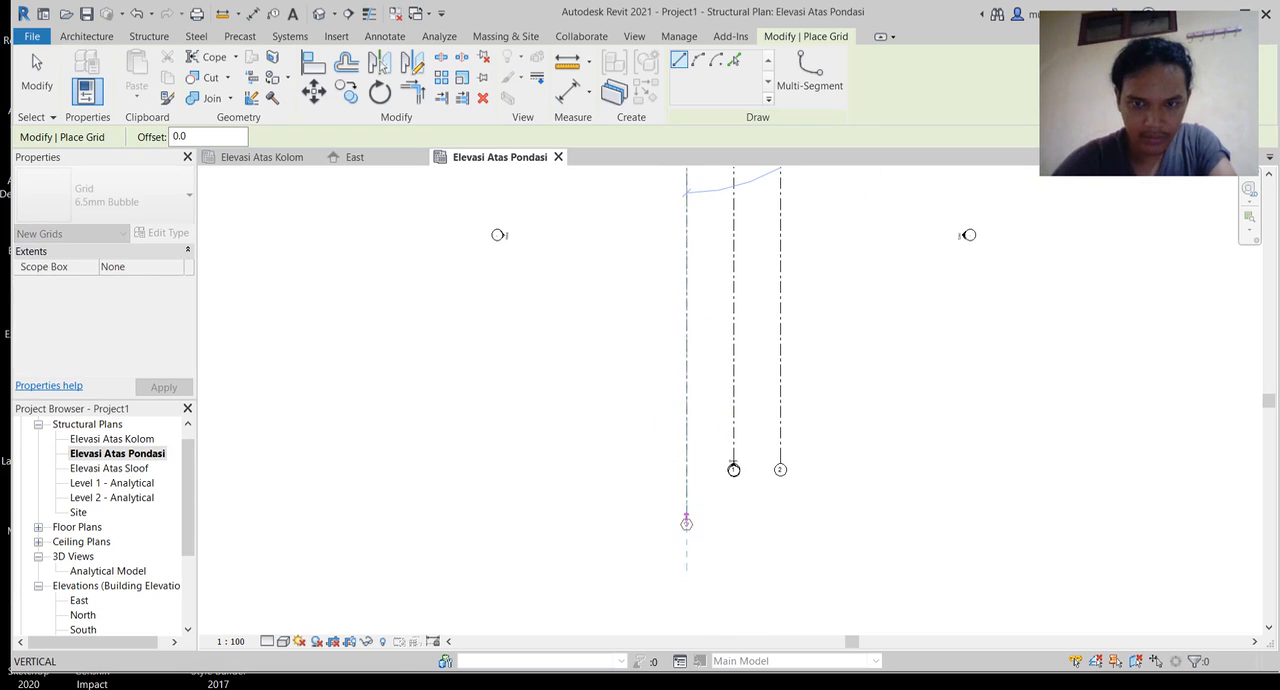
{"action": "left_click", "coordinate": [686, 469]}
Step: Draw a horizontal grid line from the tip of the West elevation marker to the tip of the East marker
{"action": "middle_click_drag", "start_coordinate": [643, 503], "coordinate": [603, 611]}
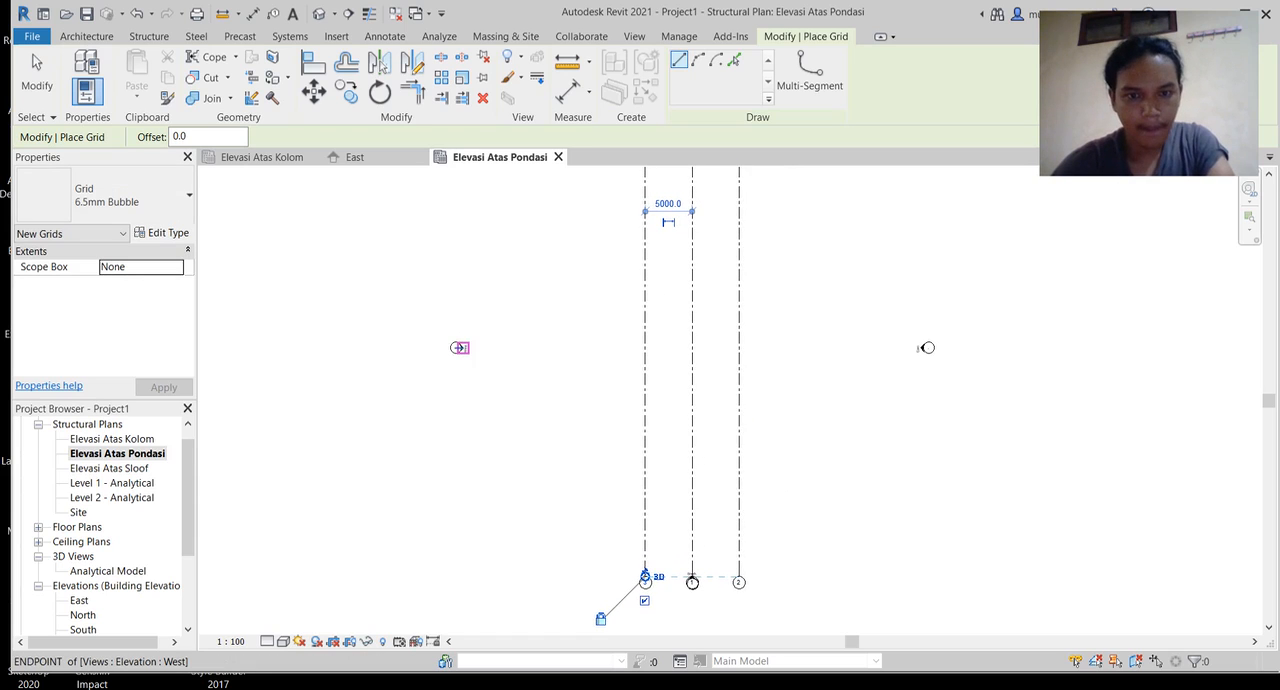
{"action": "scroll", "coordinate": [459, 347], "scroll_direction": "up", "scroll_amount": 5}
{"action": "left_click", "coordinate": [465, 347]}
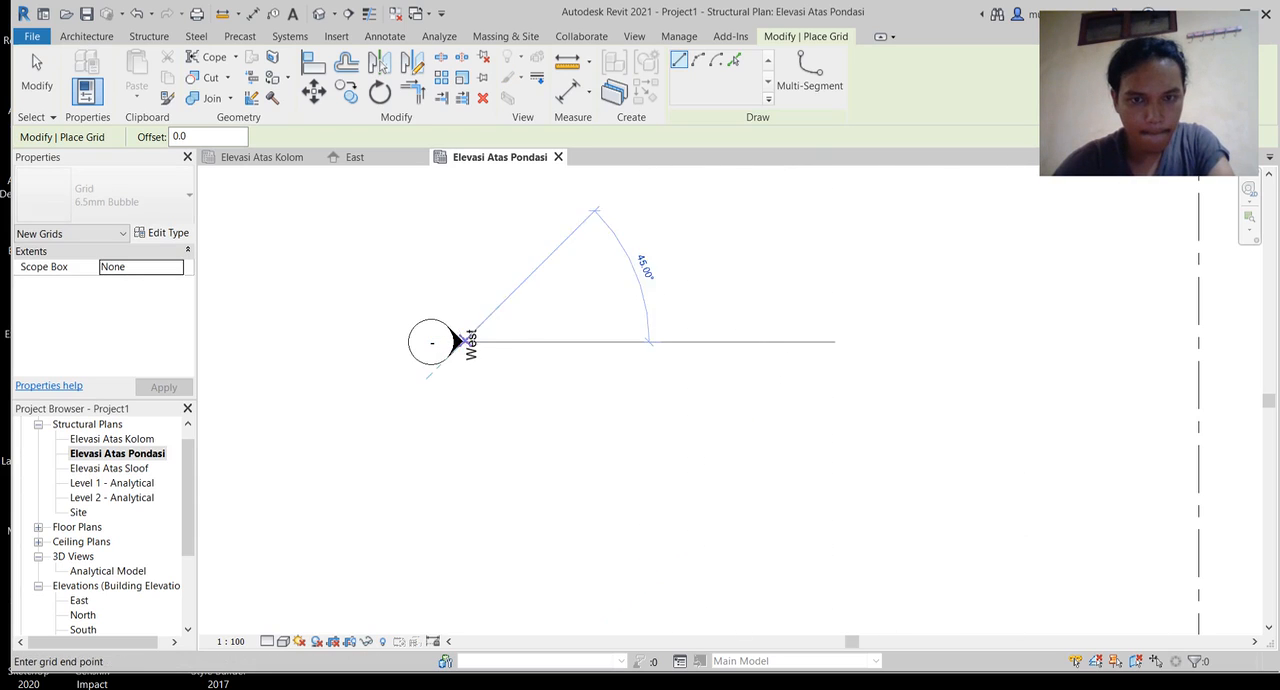
{"action": "middle_click_drag", "start_coordinate": [1088, 407], "coordinate": [416, 397]}
{"action": "scroll", "coordinate": [975, 374], "scroll_direction": "down", "scroll_amount": 5}
{"action": "middle_click_drag", "start_coordinate": [1009, 376], "coordinate": [680, 382]}
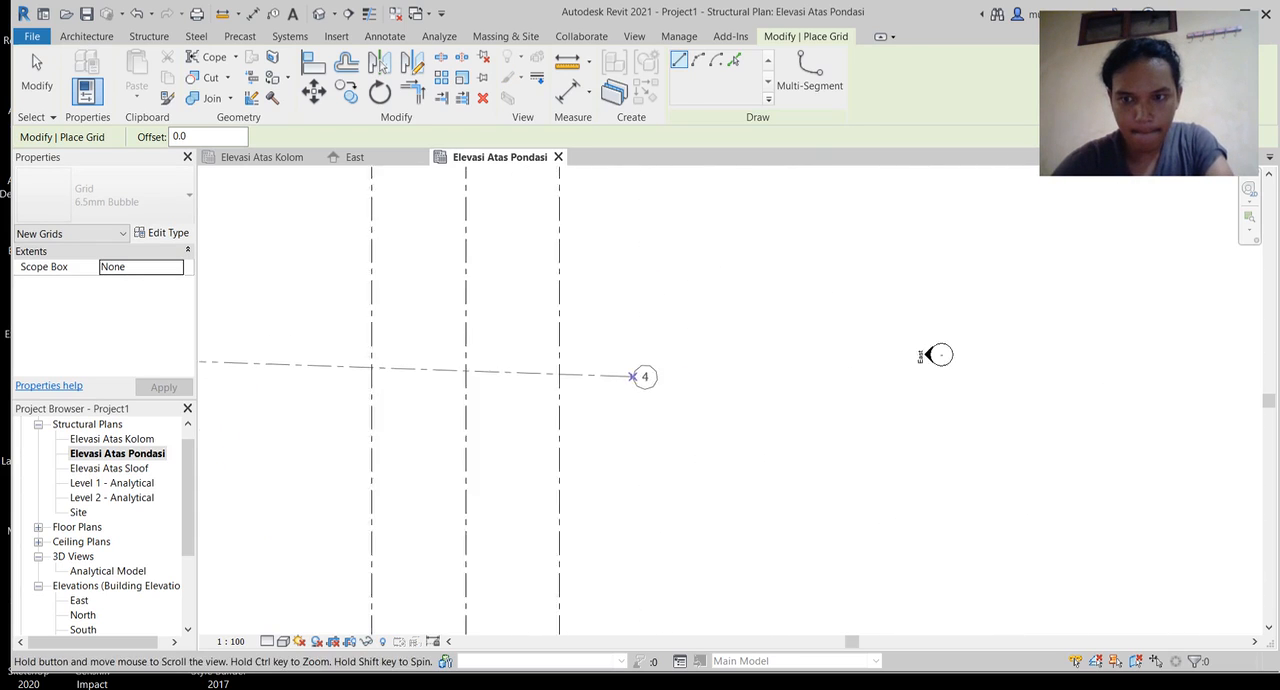
{"action": "scroll", "coordinate": [880, 352], "scroll_direction": "up", "scroll_amount": 3}
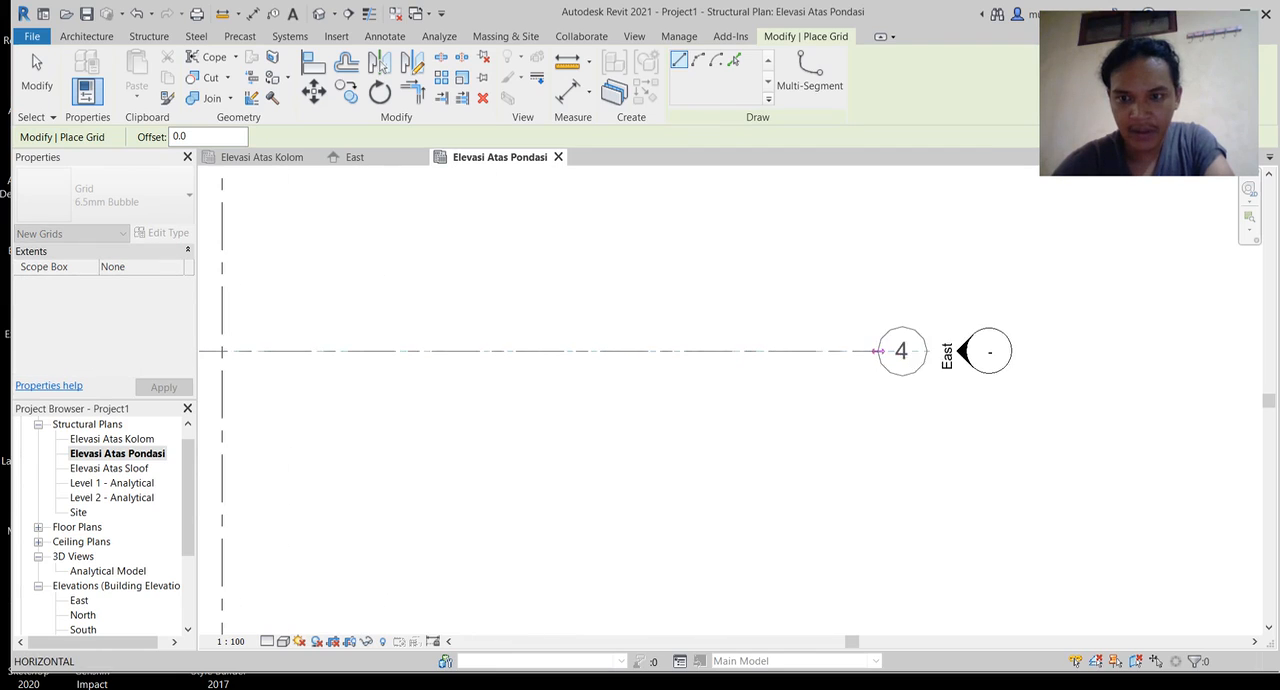
{"action": "scroll", "coordinate": [960, 345], "scroll_direction": "up", "scroll_amount": 4}
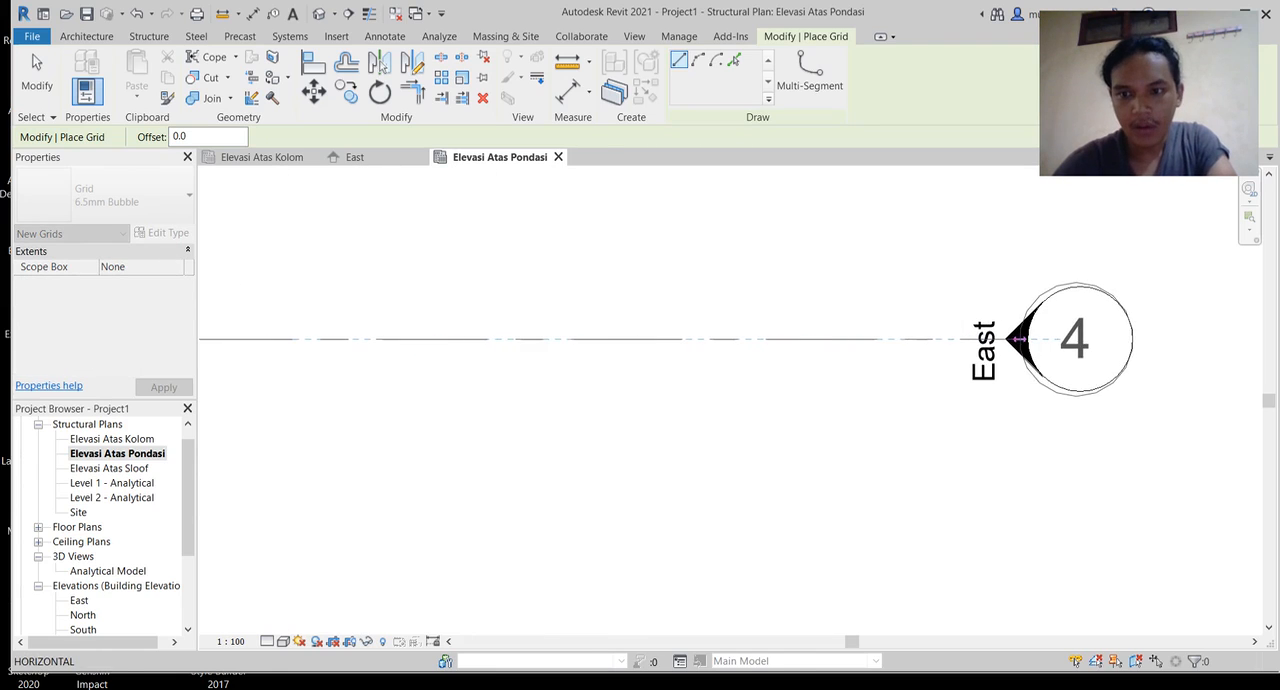
{"action": "left_click", "coordinate": [1005, 340]}
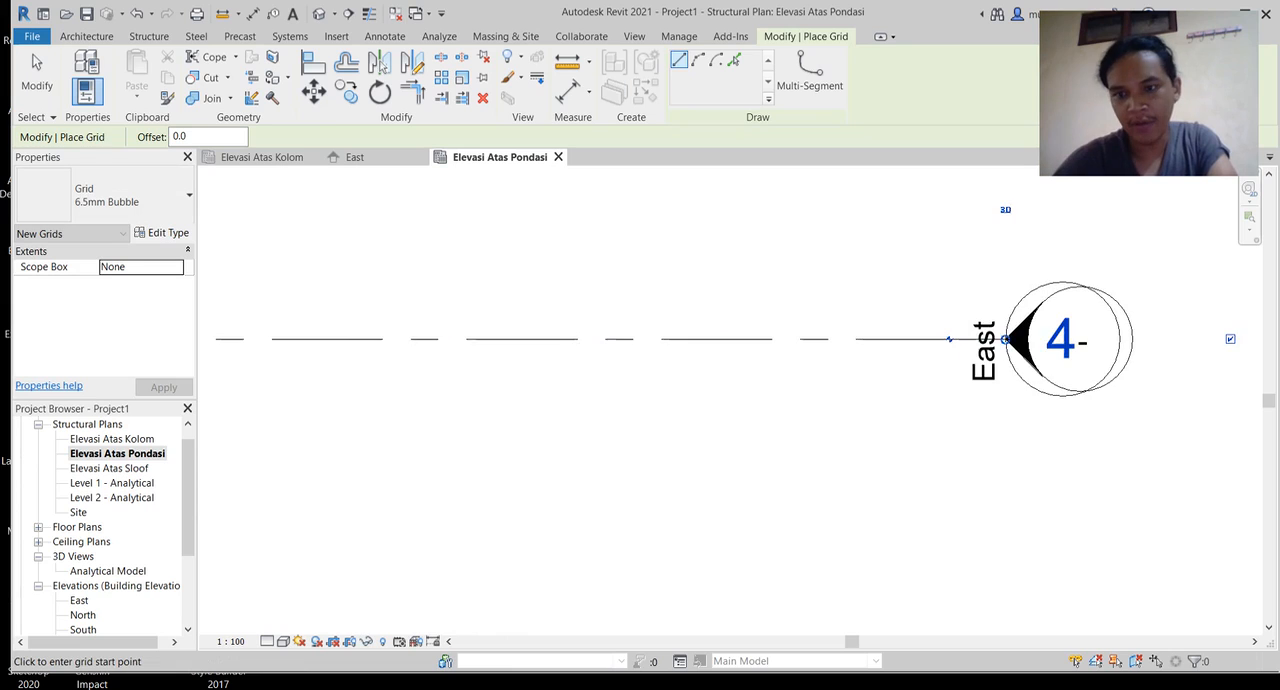
Step: Draw a horizontal grid line 5000 mm above grid 4, starting in line with the West marker tip and ending near the East marker
{"action": "scroll", "coordinate": [903, 369], "scroll_direction": "down", "scroll_amount": 2}
{"action": "scroll", "coordinate": [870, 372], "scroll_direction": "down", "scroll_amount": 1}
{"action": "middle_click_drag", "start_coordinate": [860, 372], "coordinate": [1222, 311]}
{"action": "mouse_move", "coordinate": [300, 295]}
{"action": "middle_mouse_down"}
{"action": "mouse_move", "coordinate": [831, 376]}
{"action": "mouse_move", "coordinate": [791, 380]}
{"action": "middle_mouse_up"}
{"action": "scroll", "coordinate": [791, 378], "scroll_direction": "down", "scroll_amount": 1}
{"action": "middle_click_drag", "start_coordinate": [205, 396], "coordinate": [324, 501]}
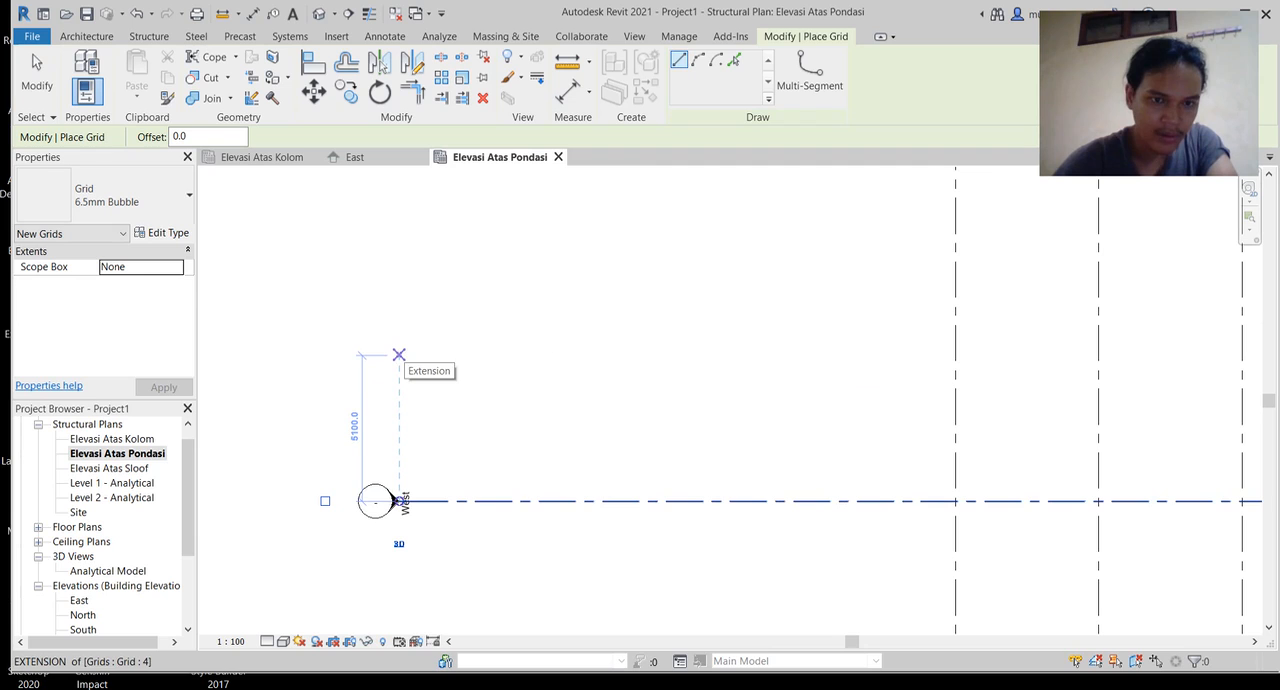
{"action": "left_click", "coordinate": [399, 357]}
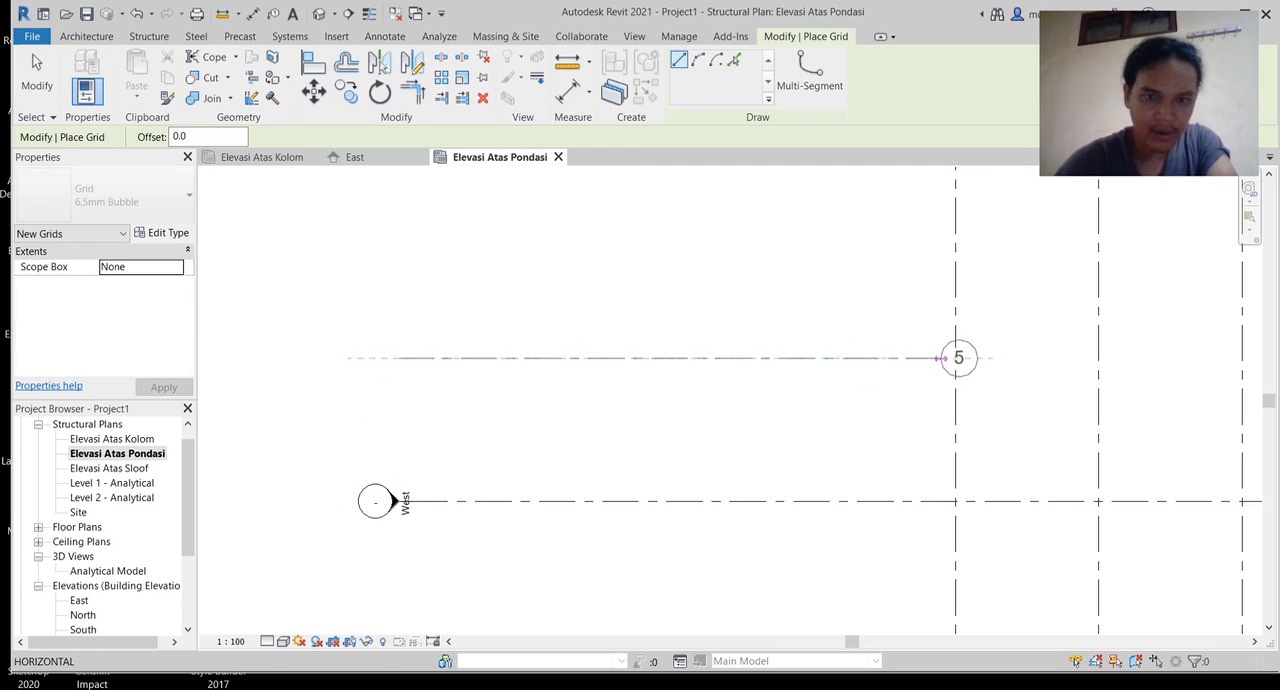
{"action": "middle_click_drag", "start_coordinate": [957, 357], "coordinate": [320, 373]}
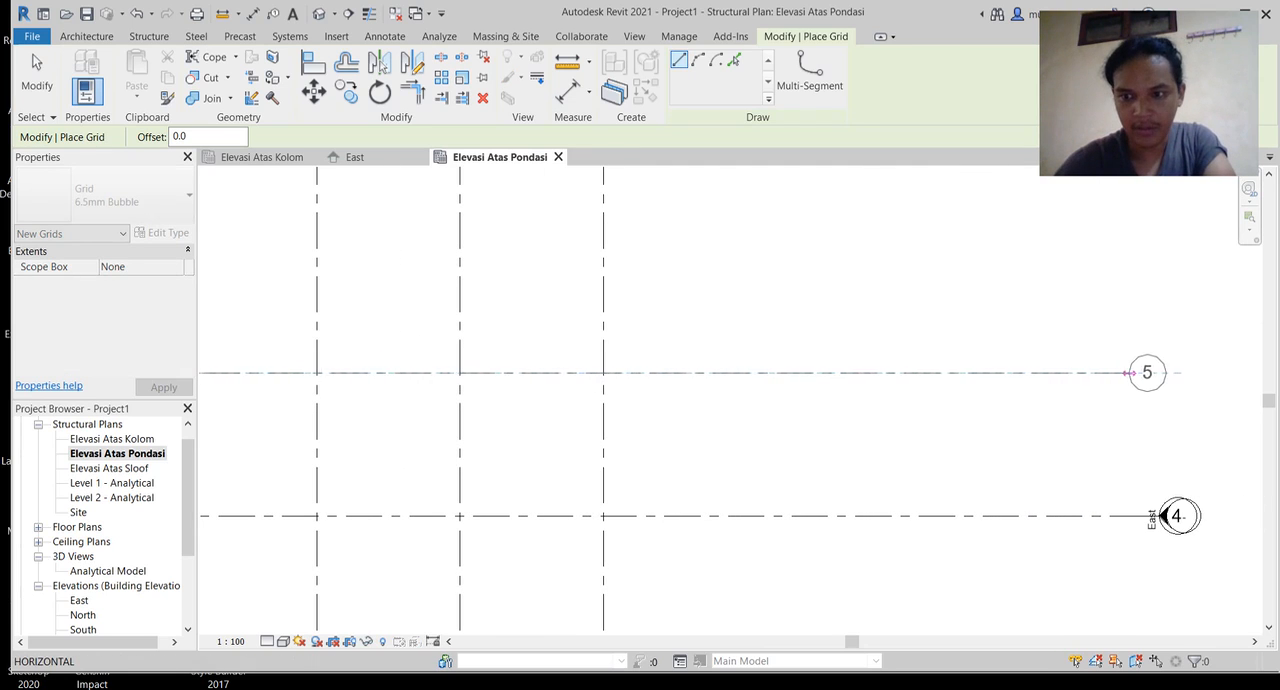
{"action": "left_click", "coordinate": [1159, 373]}
Step: Draw a horizontal grid line 5000 mm below grid 4, with both ends aligned to grid 4
{"action": "middle_click_drag", "start_coordinate": [641, 628], "coordinate": [952, 382]}
{"action": "scroll", "coordinate": [952, 385], "scroll_direction": "down", "scroll_amount": 1}
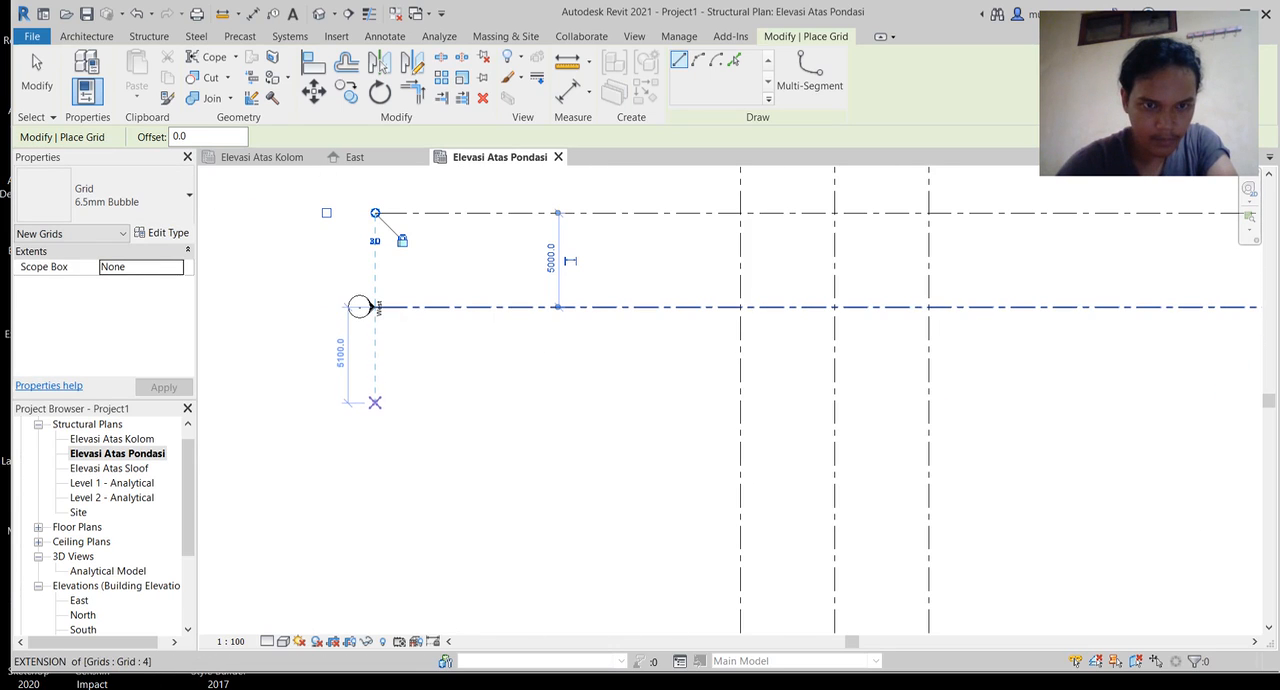
{"action": "left_click", "coordinate": [375, 400]}
{"action": "middle_click_drag", "start_coordinate": [1080, 397], "coordinate": [570, 405]}
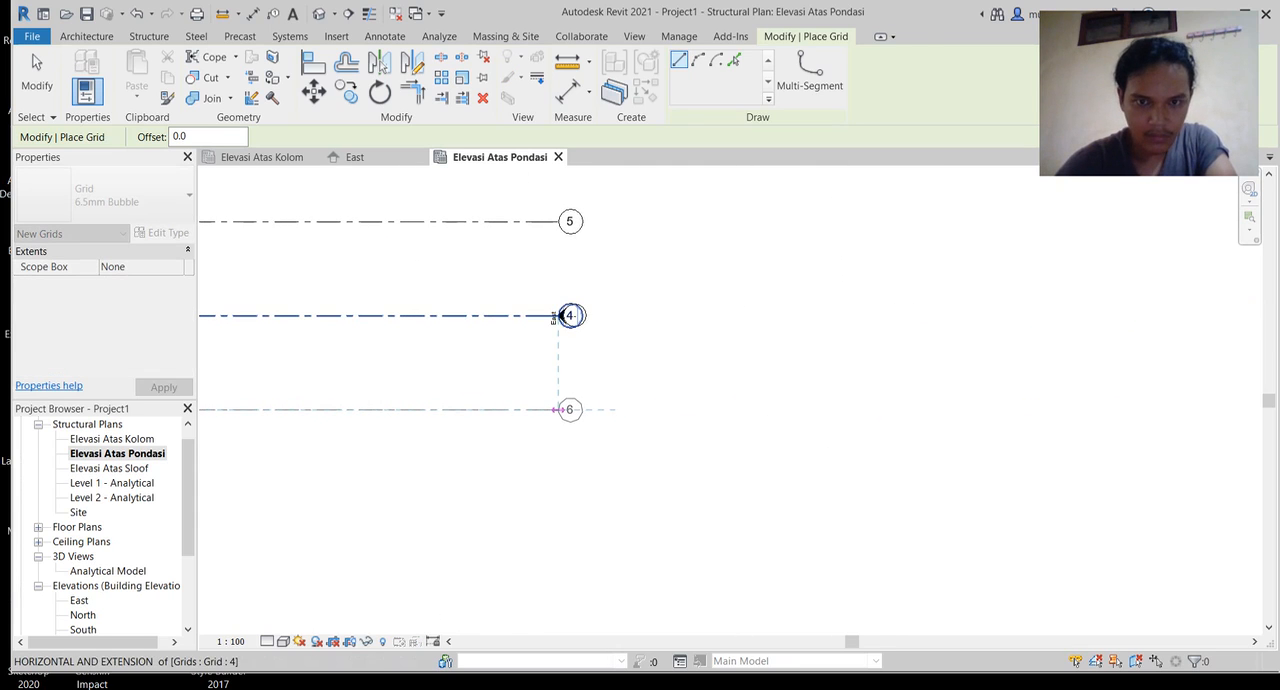
{"action": "left_click", "coordinate": [558, 409]}
{"action": "middle_click_drag", "start_coordinate": [555, 316], "coordinate": [1012, 423]}
{"action": "scroll", "coordinate": [1157, 280], "scroll_direction": "down", "scroll_amount": 1}
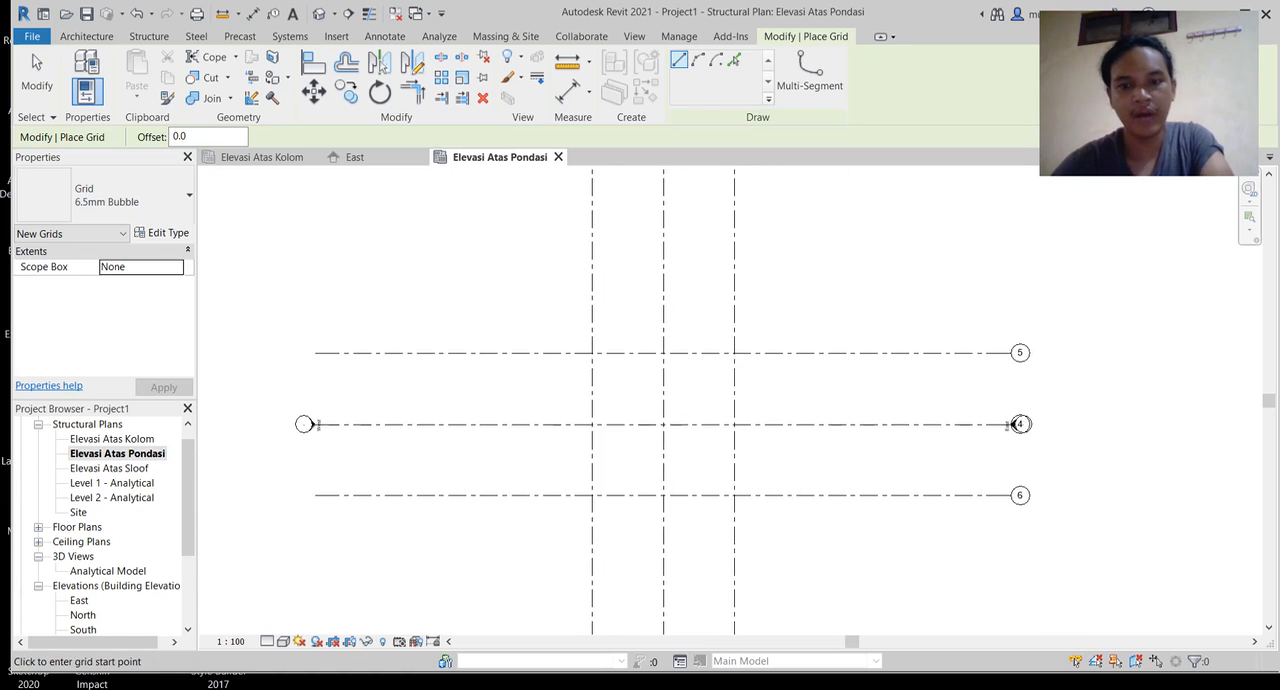
{"action": "scroll", "coordinate": [686, 370], "scroll_direction": "up", "scroll_amount": 2}
{"action": "middle_click_drag", "start_coordinate": [686, 370], "coordinate": [707, 318]}
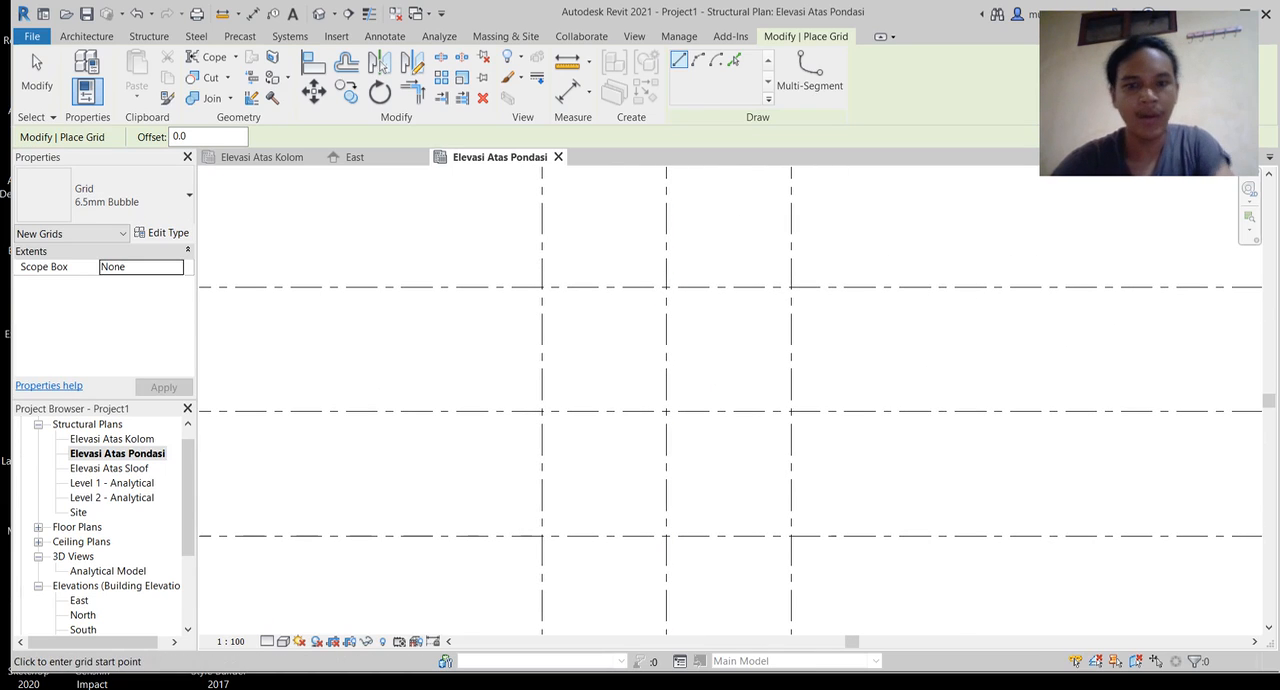
{"action": "middle_click_drag", "start_coordinate": [542, 285], "coordinate": [494, 233]}
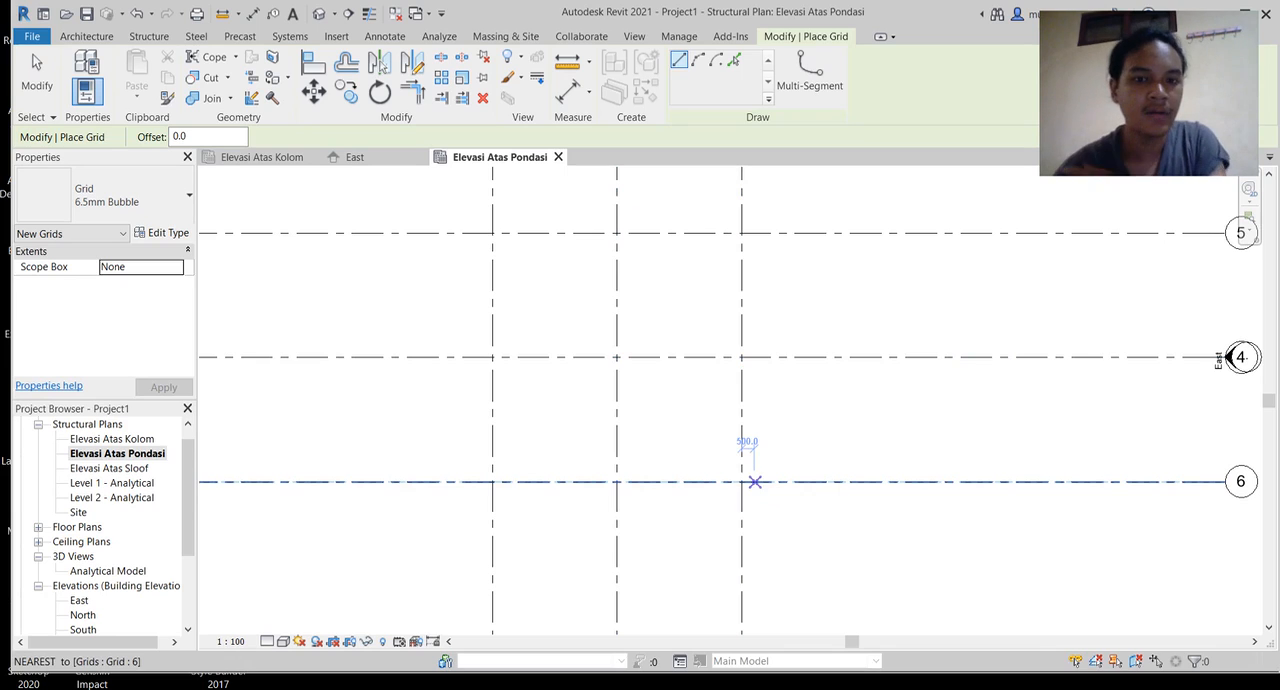
{"action": "middle_click_drag", "start_coordinate": [752, 456], "coordinate": [762, 476]}
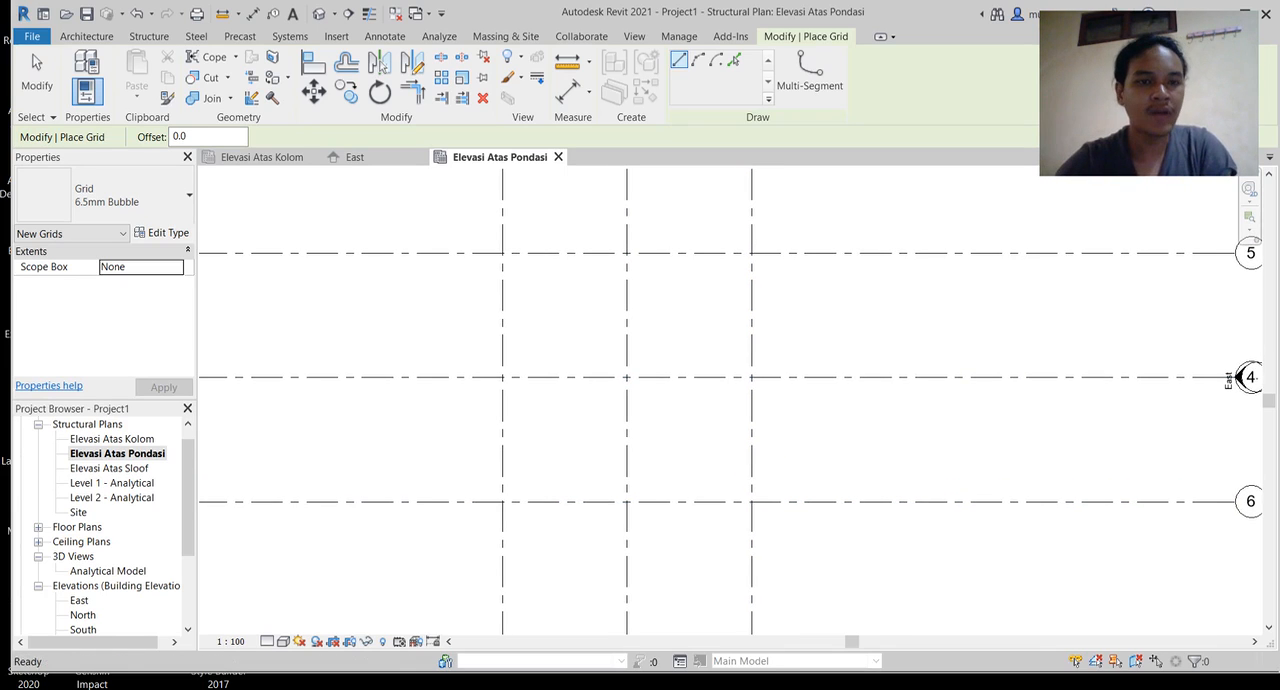
Step: Start an isolated structural foundation and set the width of its M_Footing-Rectangular type to 1500 mm
{"action": "left_click", "coordinate": [86, 36]}
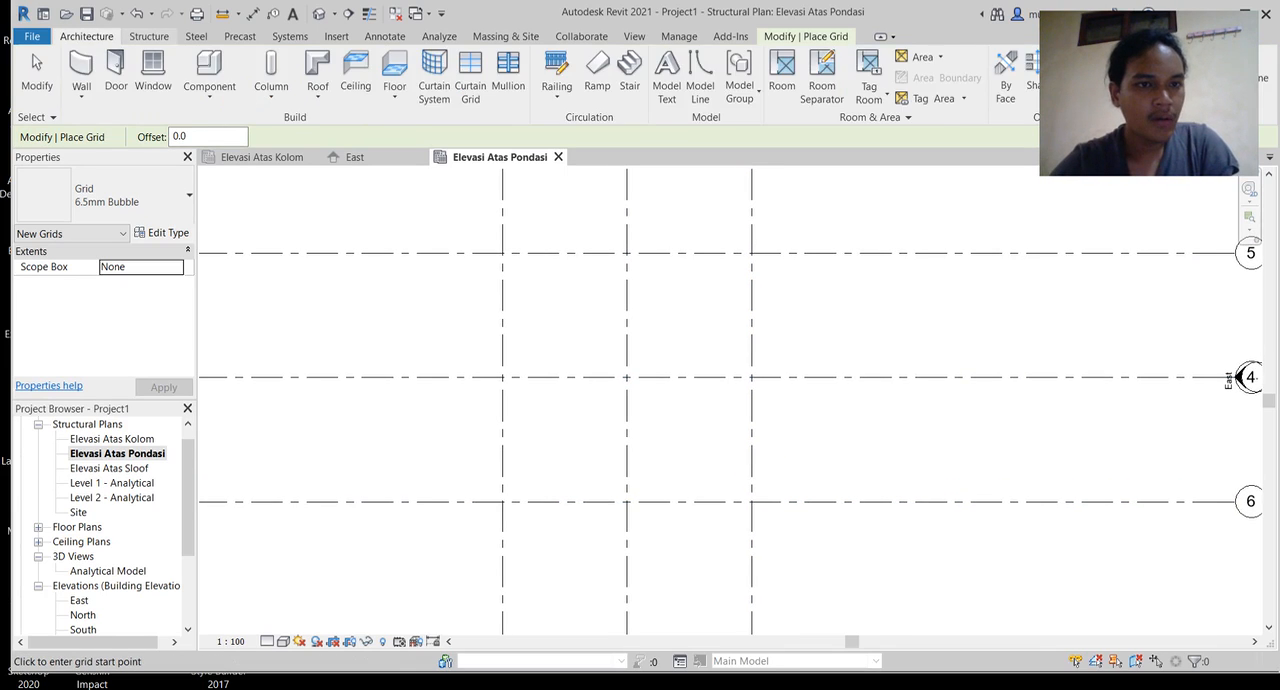
{"action": "left_click", "coordinate": [149, 36]}
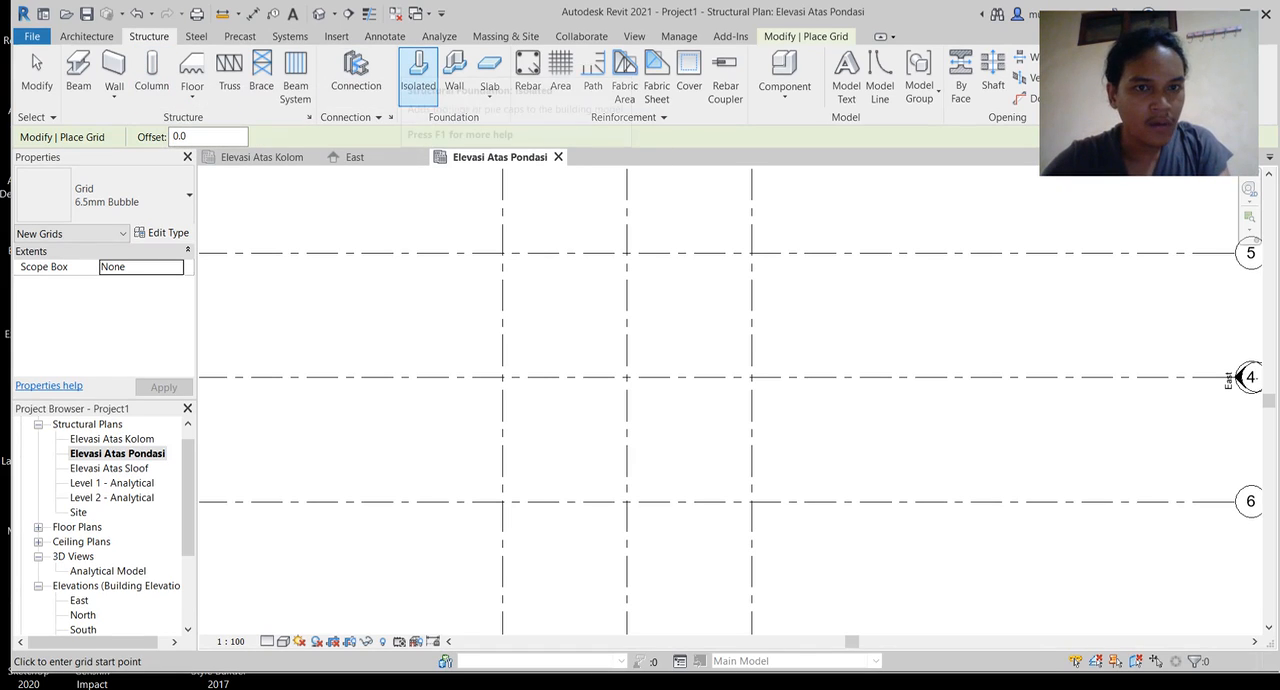
{"action": "left_click", "coordinate": [418, 64]}
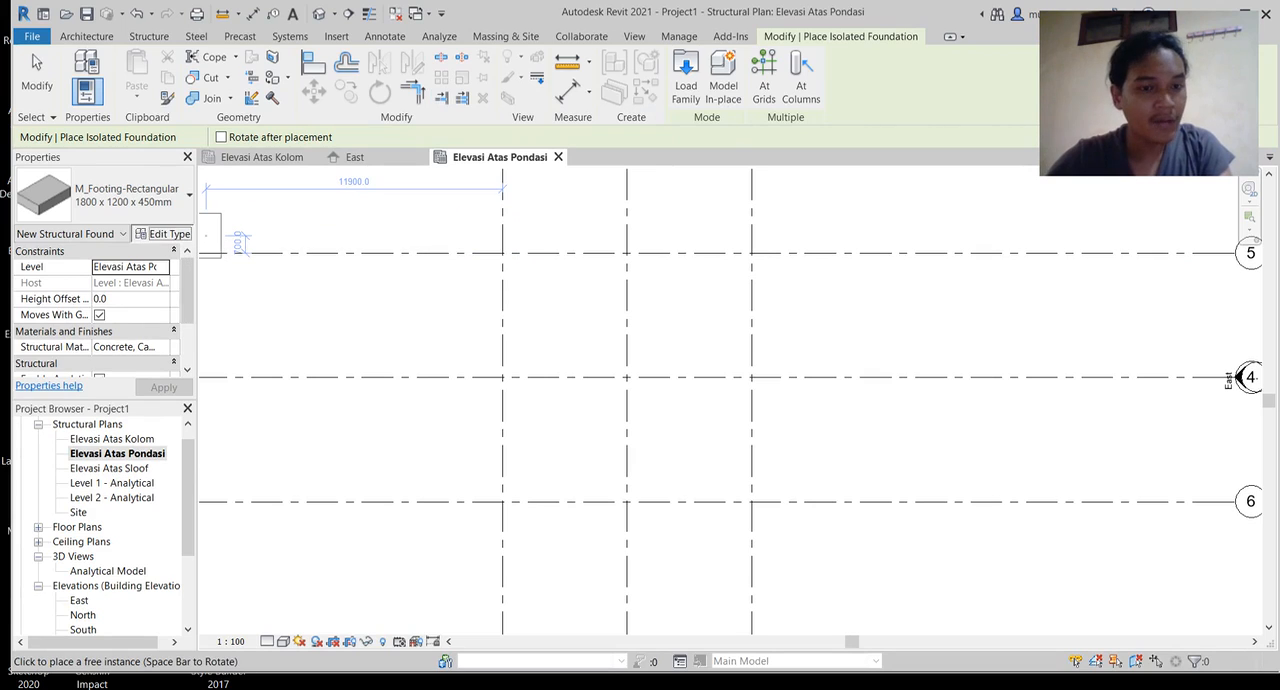
{"action": "left_click", "coordinate": [163, 232]}
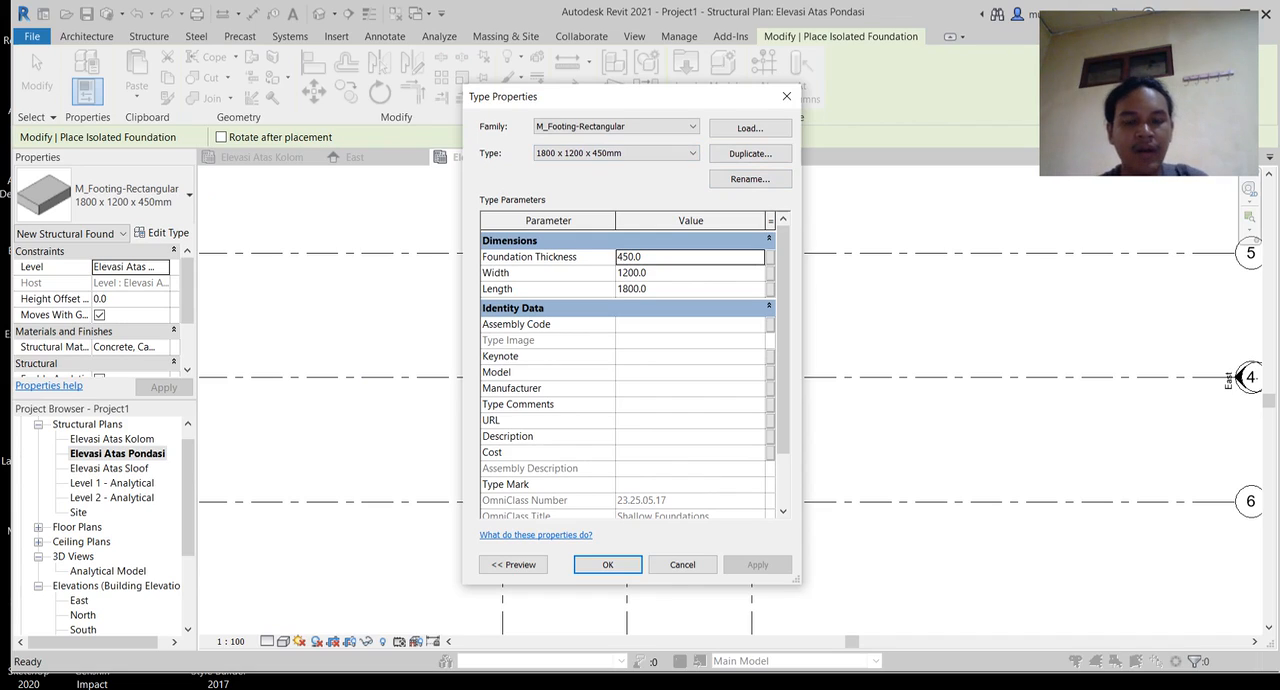
{"action": "left_click", "coordinate": [632, 272]}
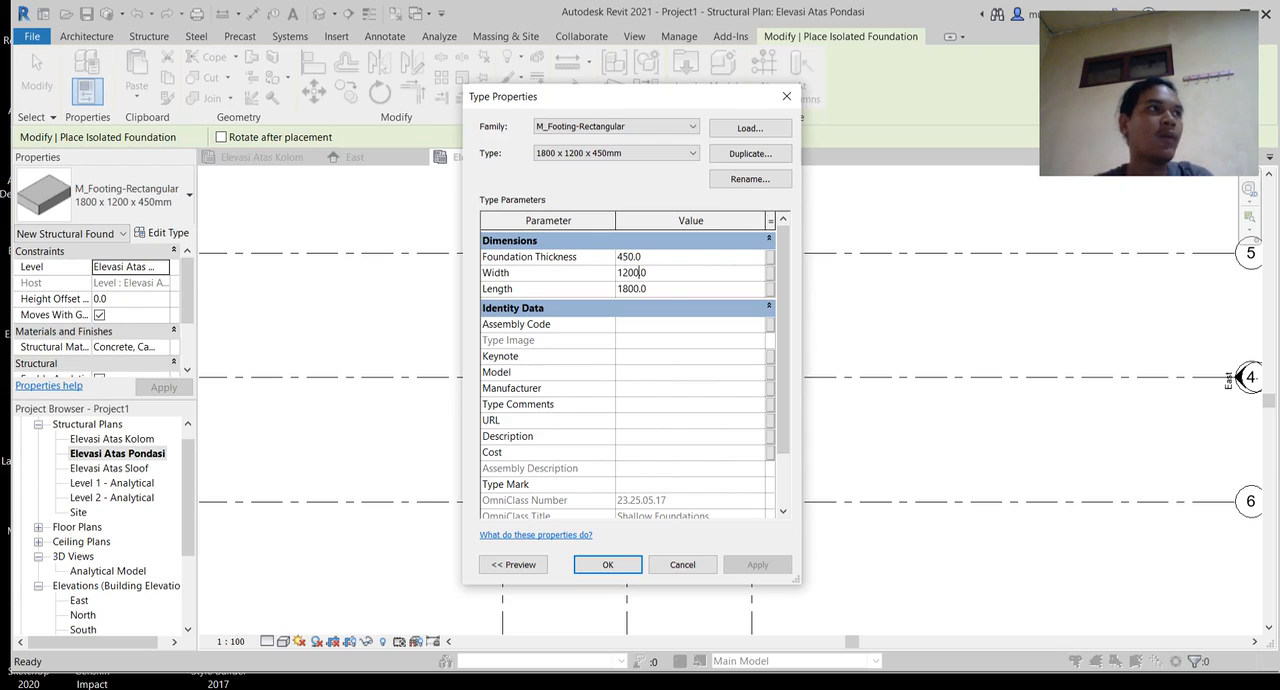
{"action": "key", "text": "BackSpace"}
{"action": "key", "text": "BackSpace"}
{"action": "key", "text": "BackSpace"}
{"action": "key", "text": "BackSpace"}
{"action": "key", "text": "BackSpace"}
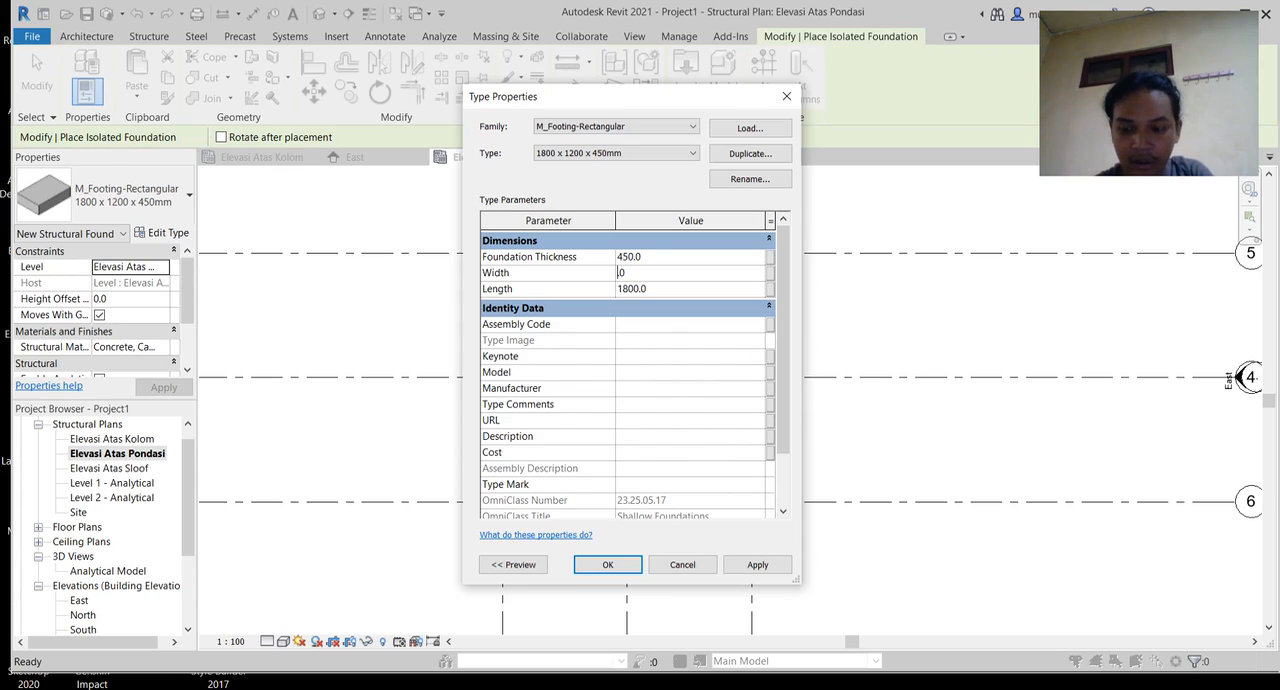
{"action": "type", "text": "1500"}
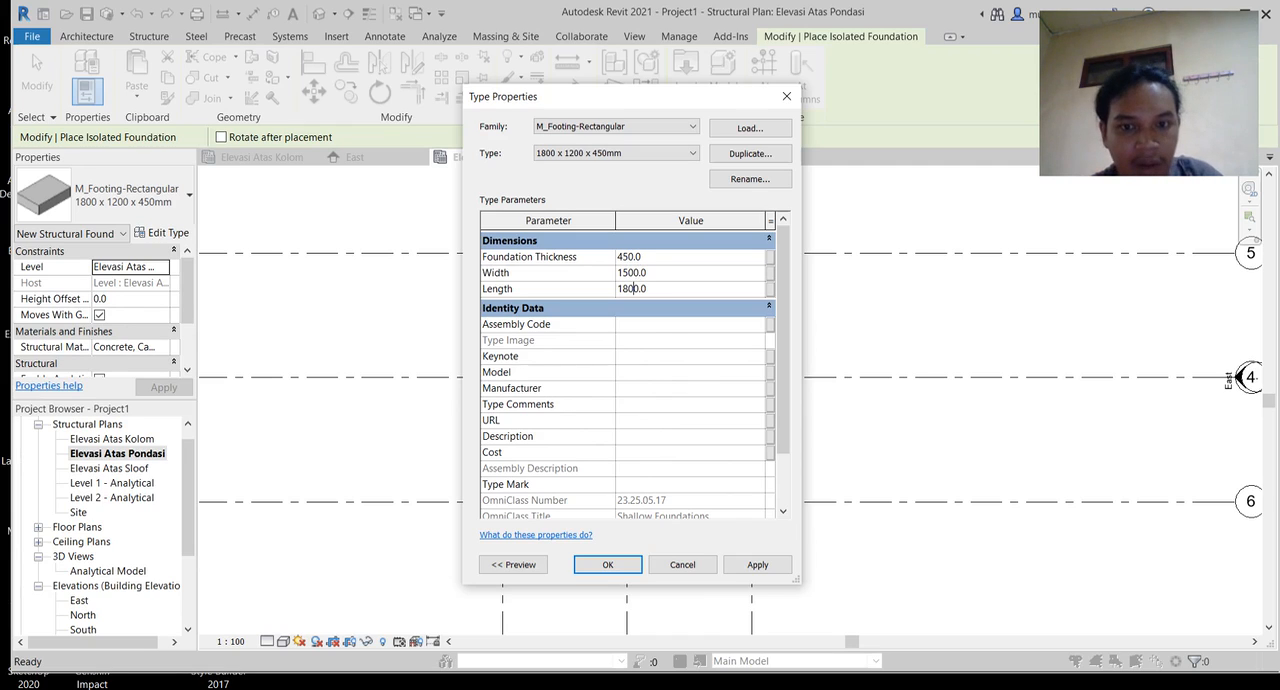
Step: Set the footing type's length to 1500 mm and its foundation thickness to 500 mm
{"action": "key", "text": "BackSpace"}
{"action": "key", "text": "BackSpace"}
{"action": "key", "text": "BackSpace"}
{"action": "key", "text": "BackSpace"}
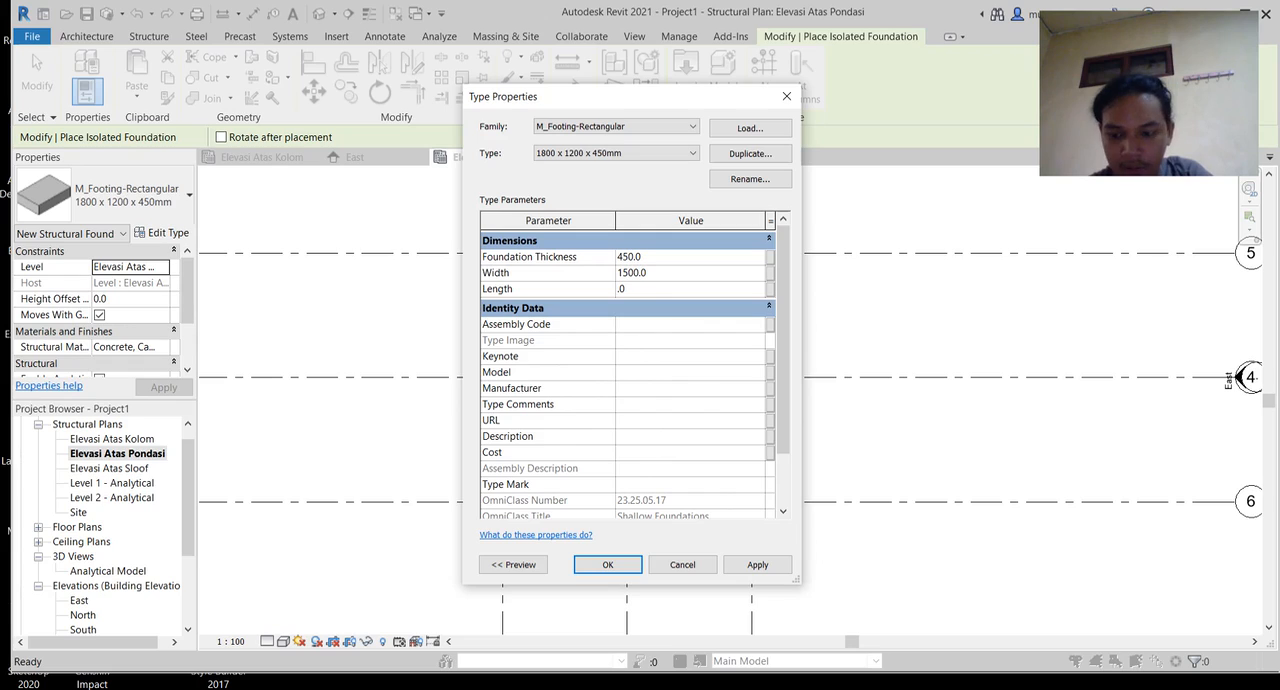
{"action": "type", "text": "1500"}
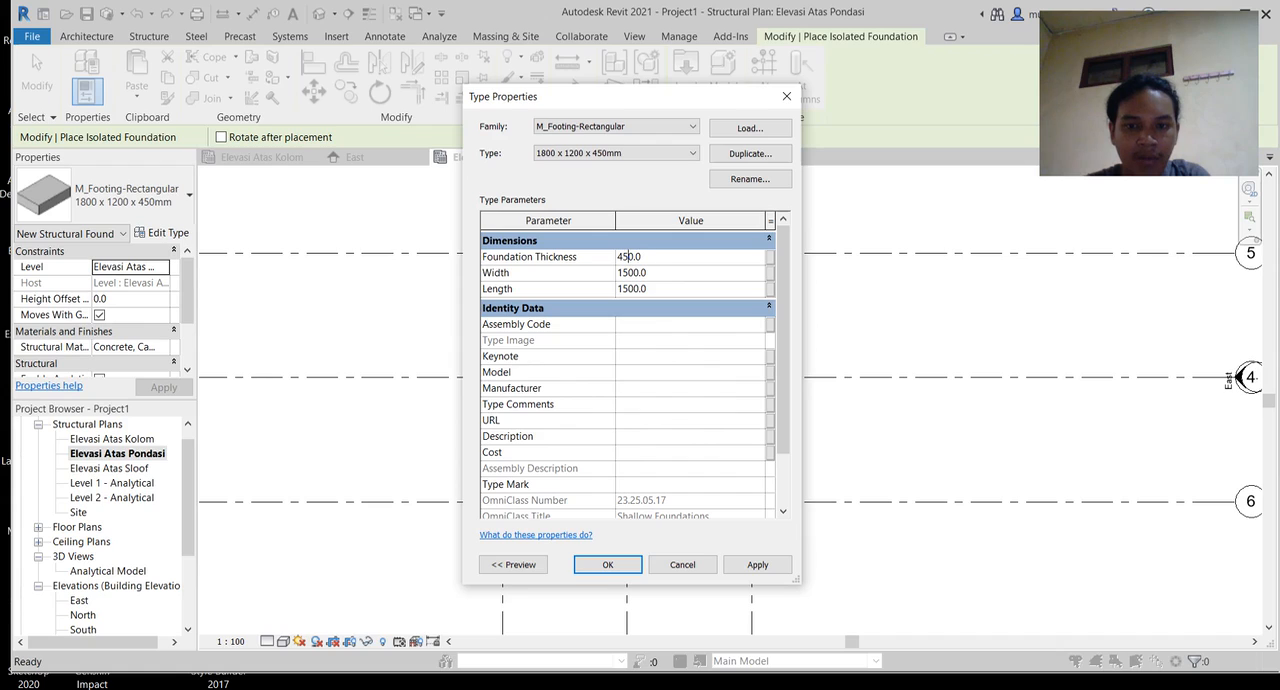
{"action": "key", "text": "BackSpace"}
{"action": "key", "text": "BackSpace"}
{"action": "key", "text": "BackSpace"}
{"action": "key", "text": "BackSpace"}
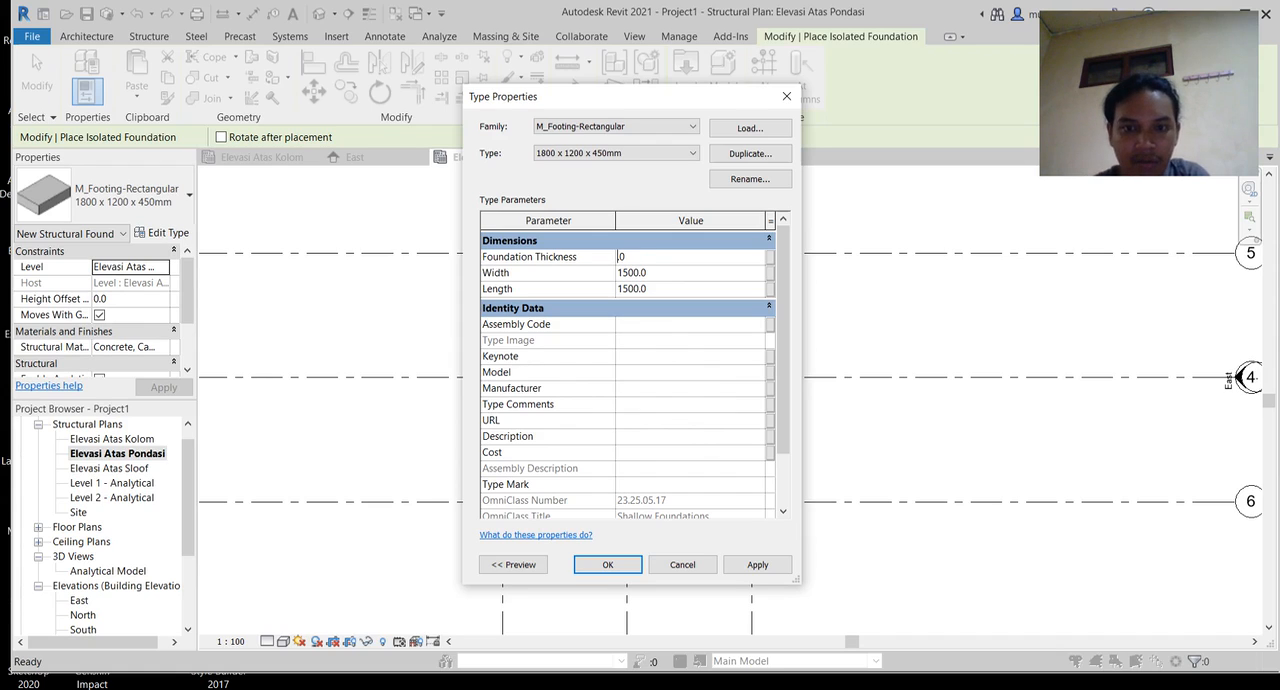
{"action": "type", "text": "500"}
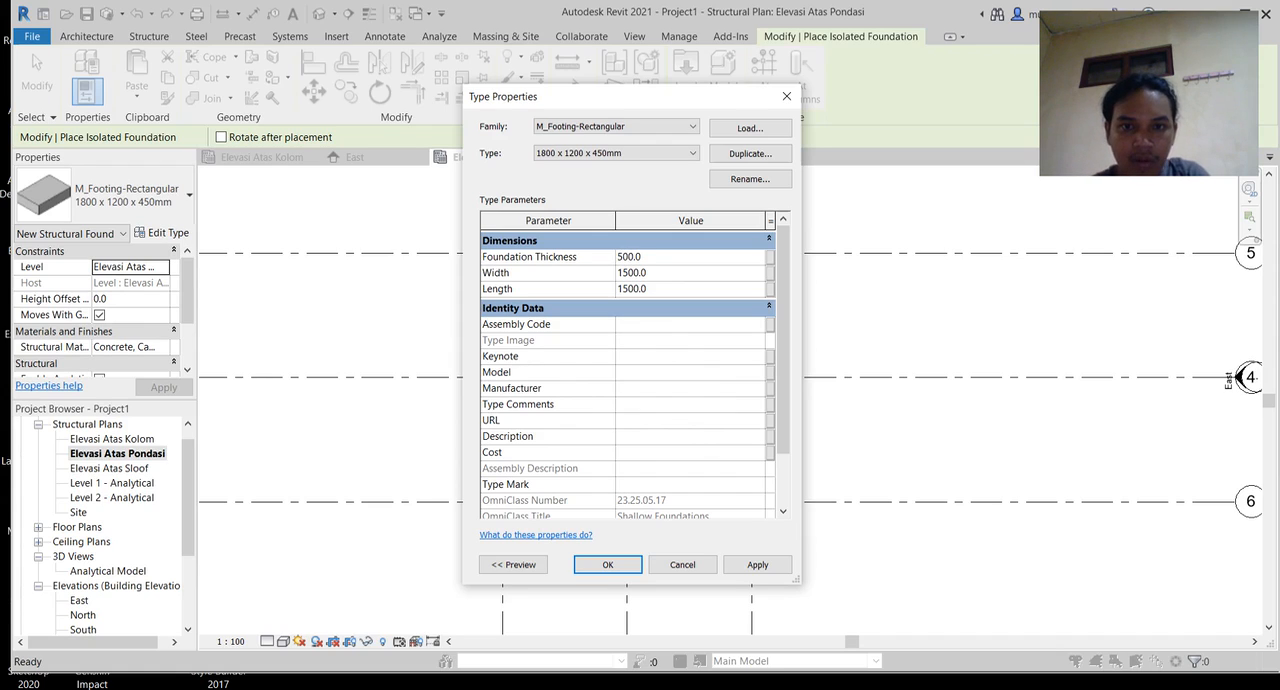
Step: Rename the footing type as 1500 x 1500 x 500 and accept its type properties
{"action": "left_click", "coordinate": [750, 179]}
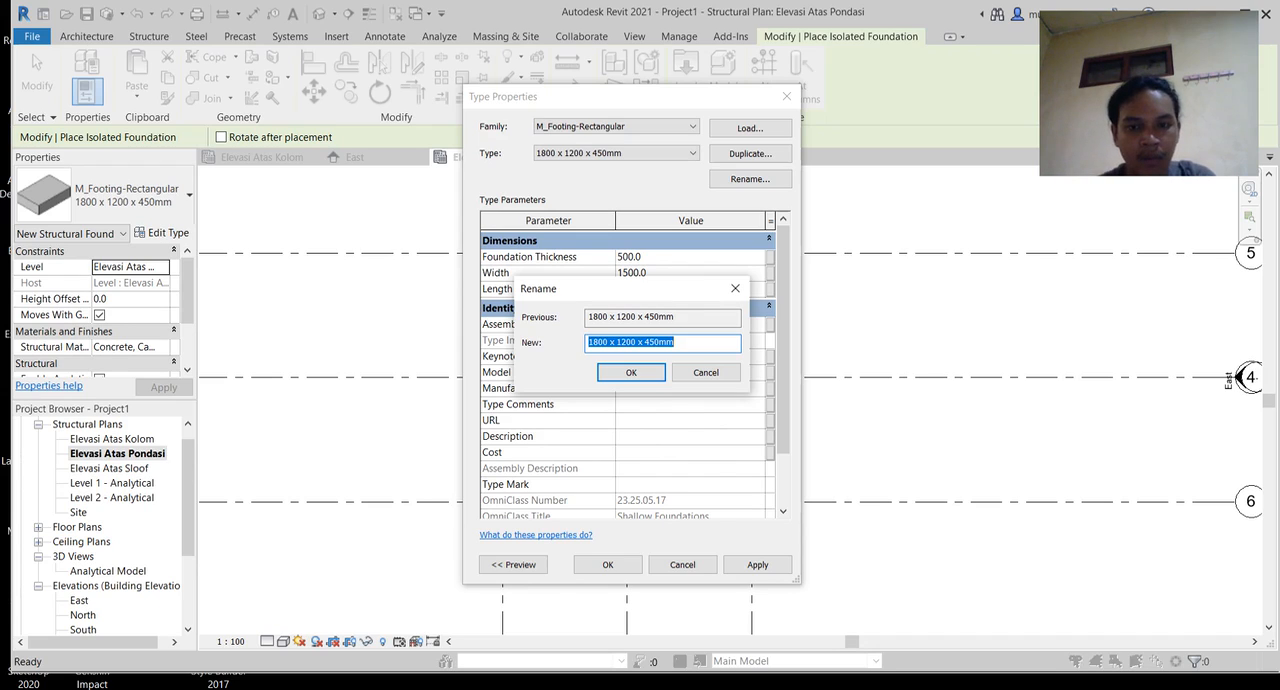
{"action": "type", "text": "1500 "}
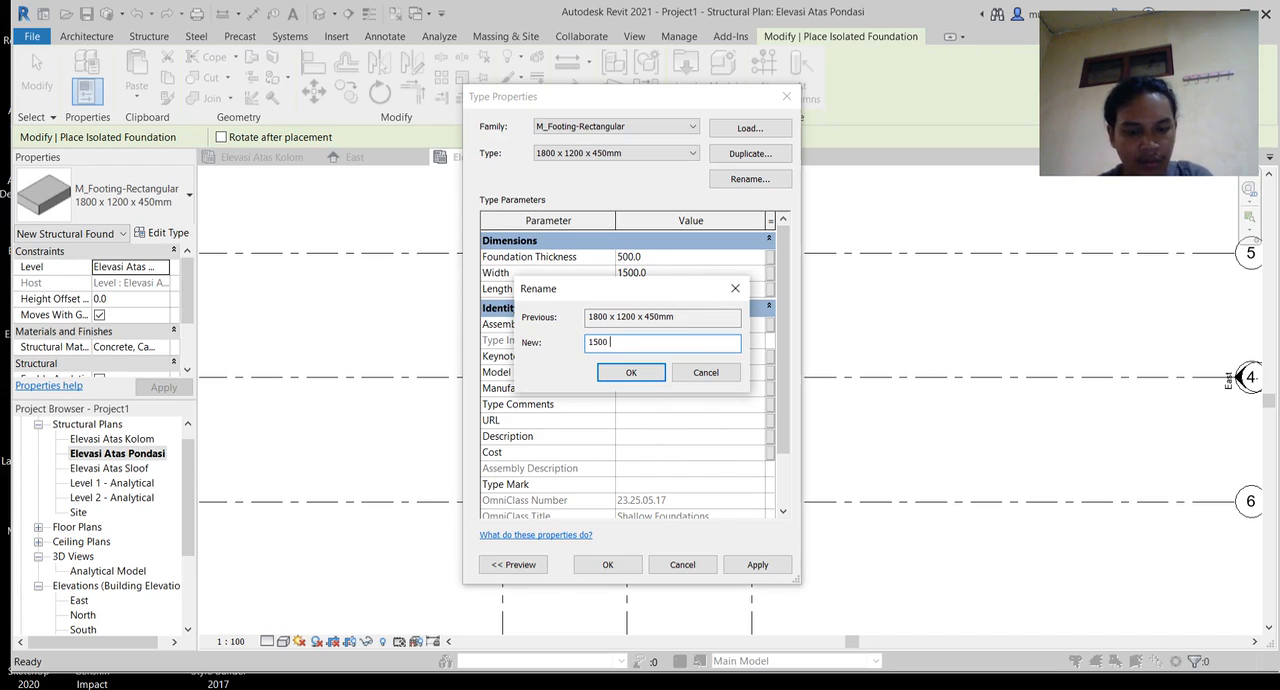
{"action": "type", "text": "x 1500 x 500"}
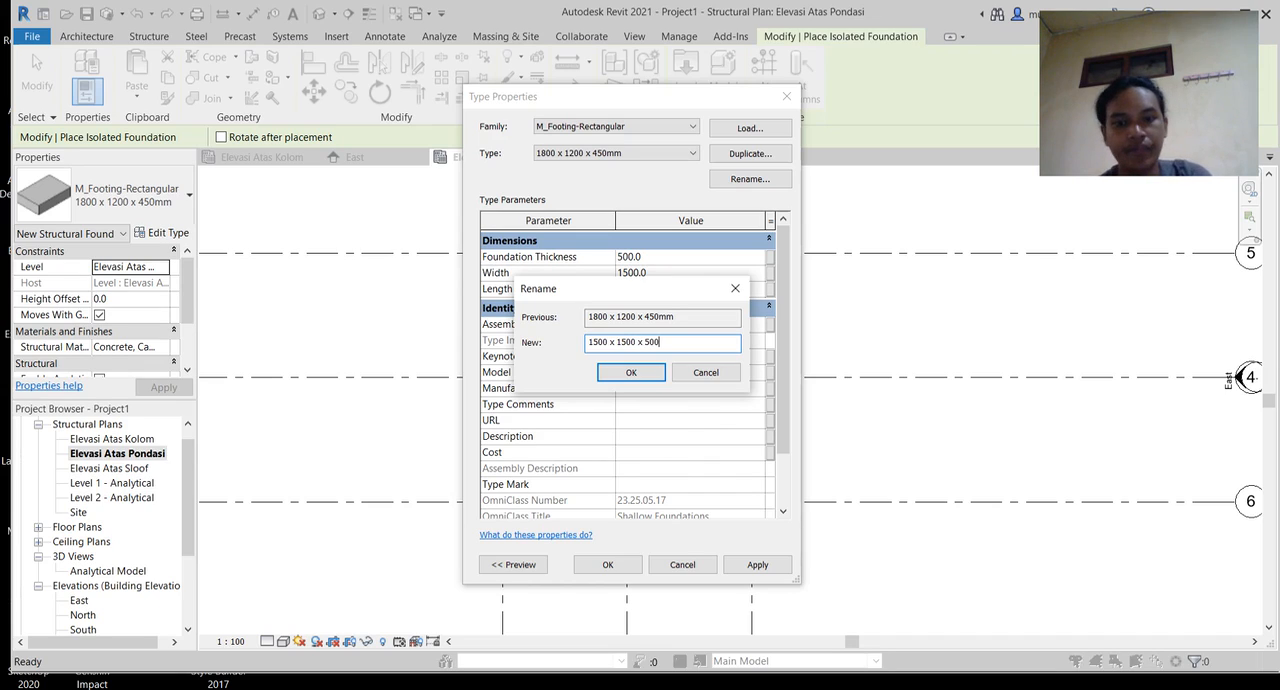
{"action": "key", "text": "Return"}
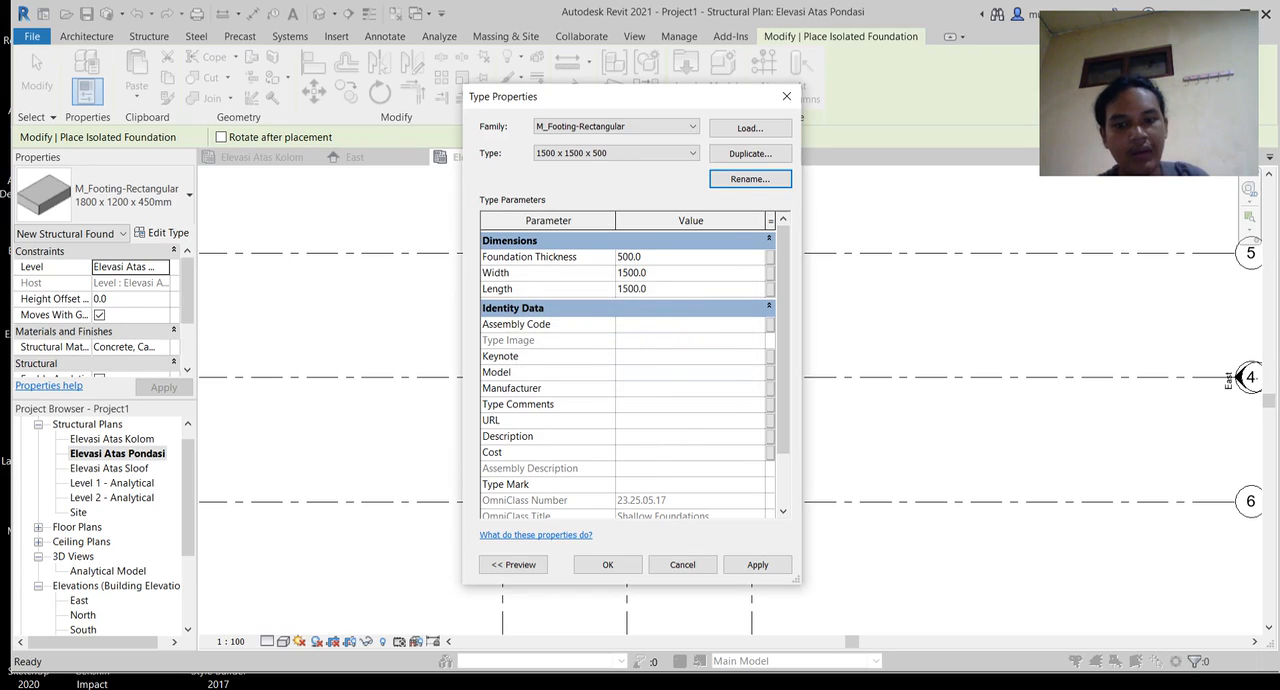
{"action": "left_click", "coordinate": [607, 564]}
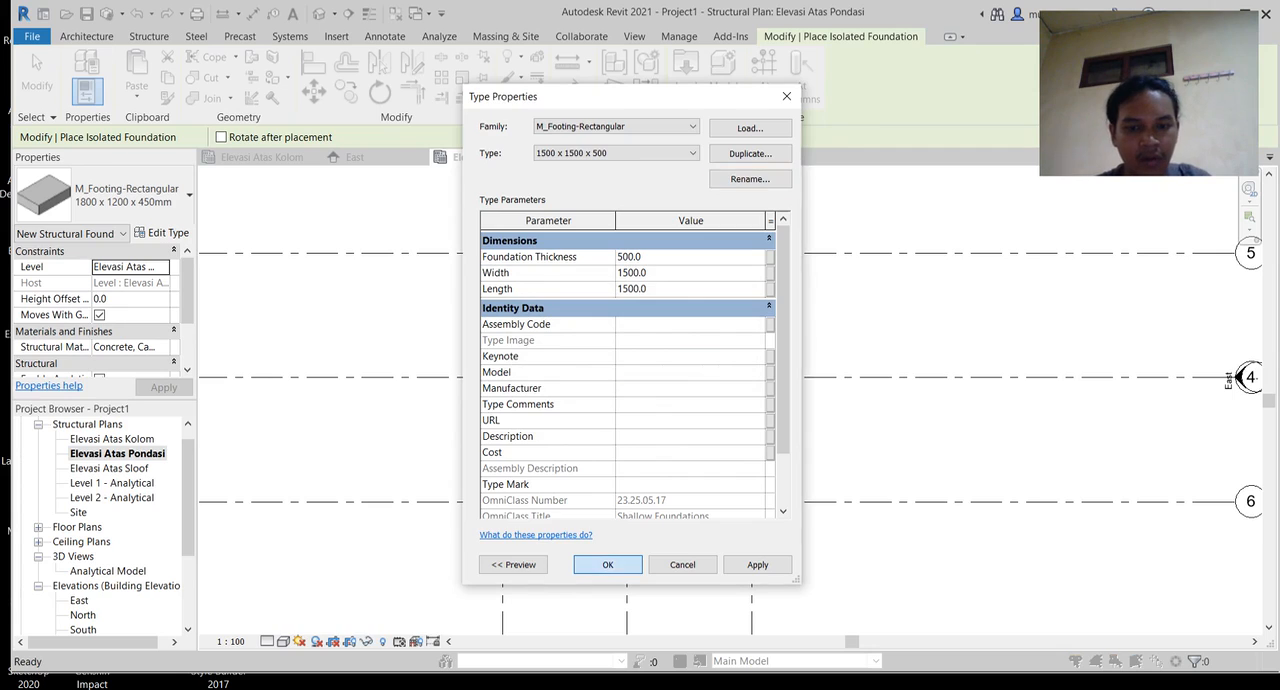
Step: Place one 1500 x 1500 x 500 isolated footing at the intersection of grids 2 and 6
{"action": "middle_click_drag", "start_coordinate": [543, 356], "coordinate": [614, 481]}
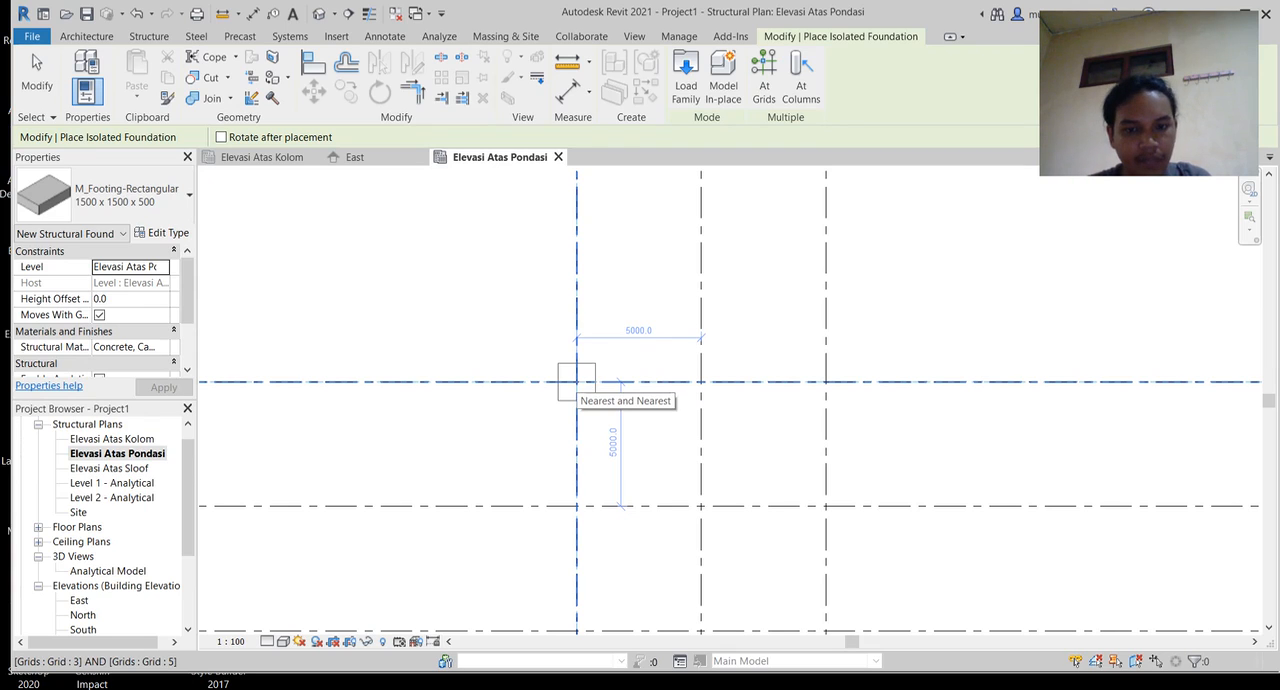
{"action": "scroll", "coordinate": [657, 443], "scroll_direction": "up", "scroll_amount": 1}
{"action": "middle_click_drag", "start_coordinate": [657, 443], "coordinate": [486, 314]}
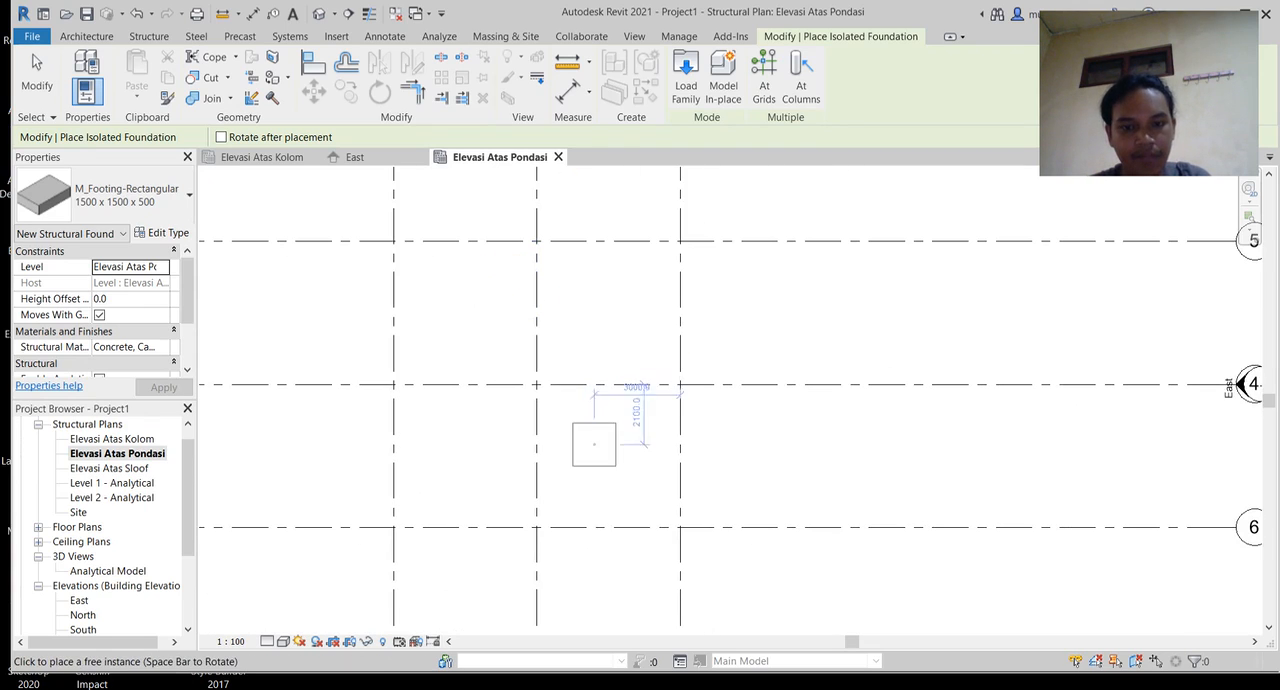
{"action": "middle_click_drag", "start_coordinate": [605, 463], "coordinate": [496, 368]}
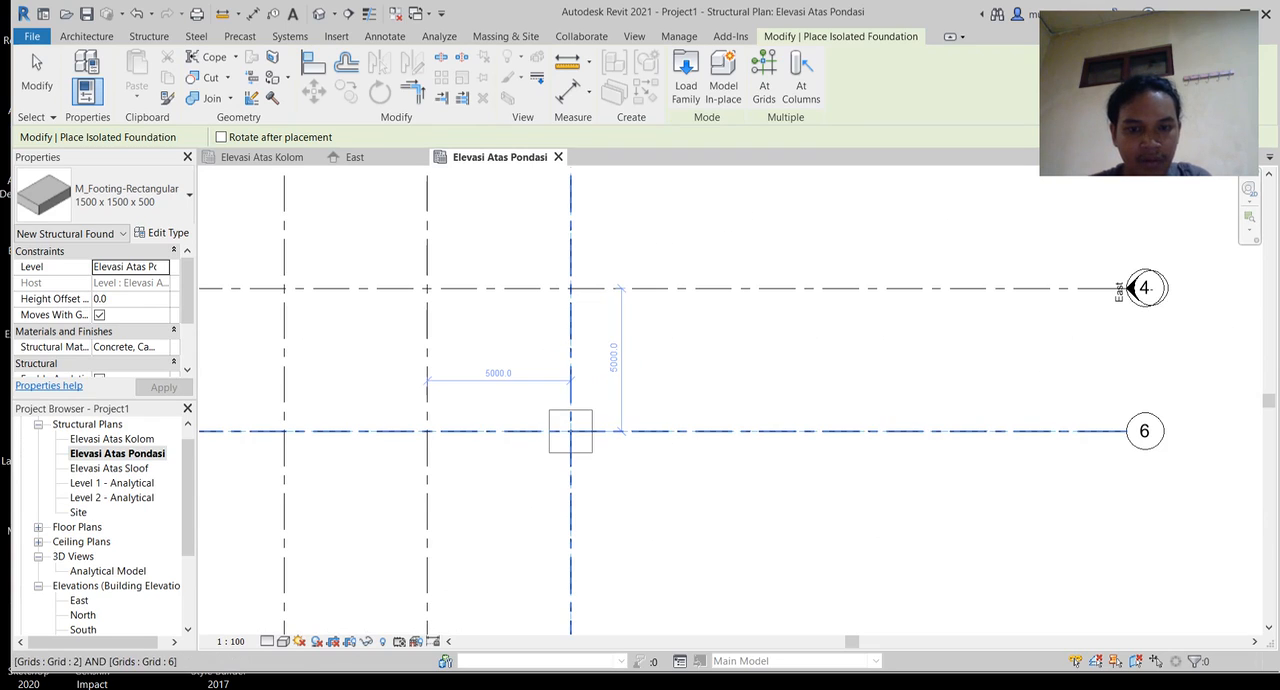
{"action": "left_click", "coordinate": [570, 431]}
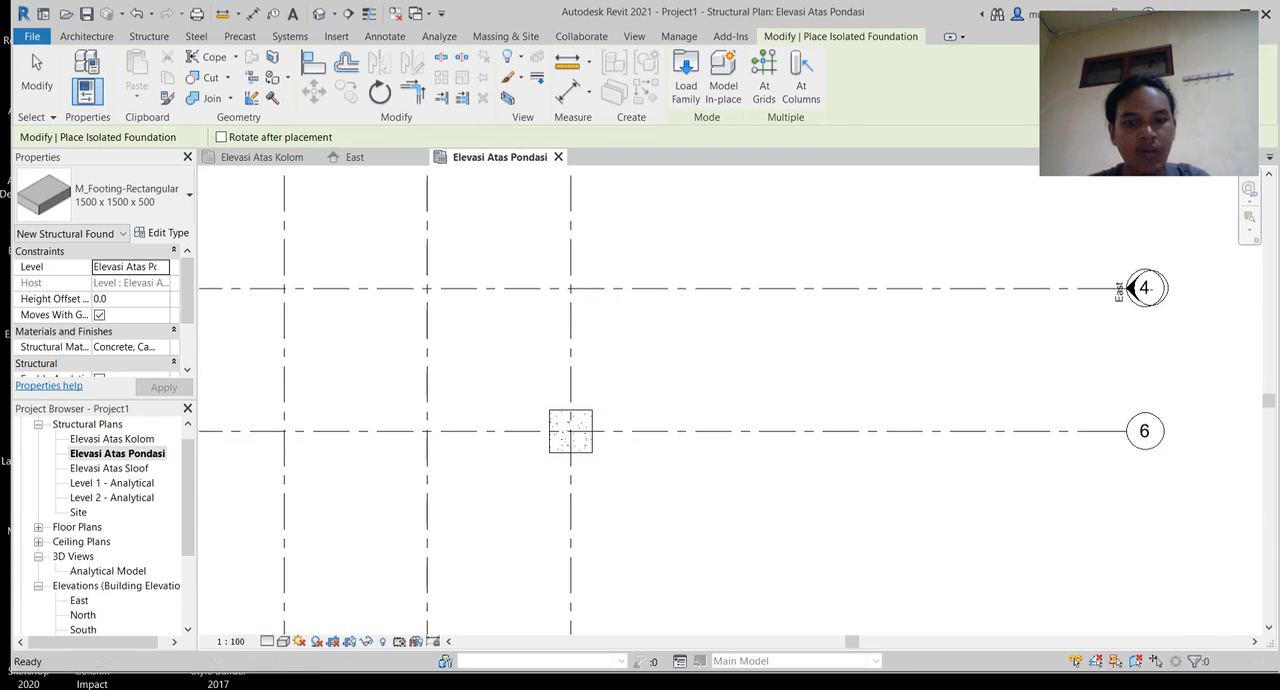
{"action": "key", "text": "Escape"}
{"action": "key", "text": "Escape"}
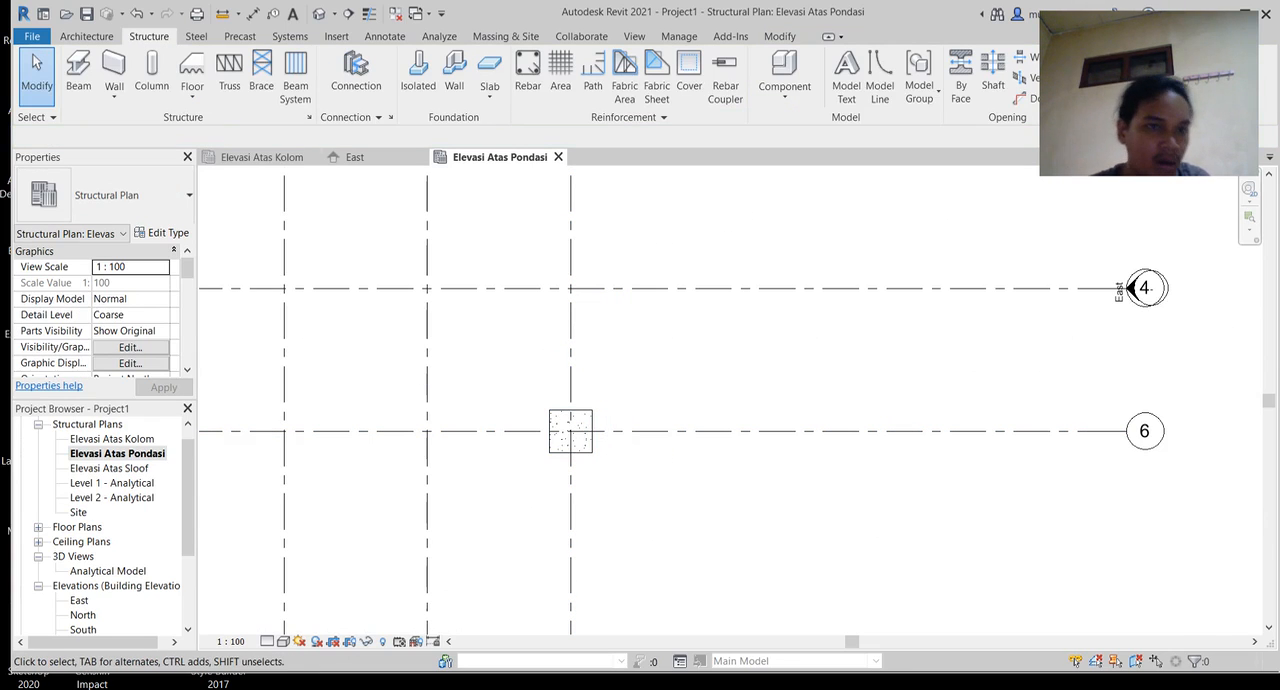
Step: Start a structural column and switch its family to M_Concrete-Rectangular-Column in the type properties
{"action": "left_click", "coordinate": [151, 72]}
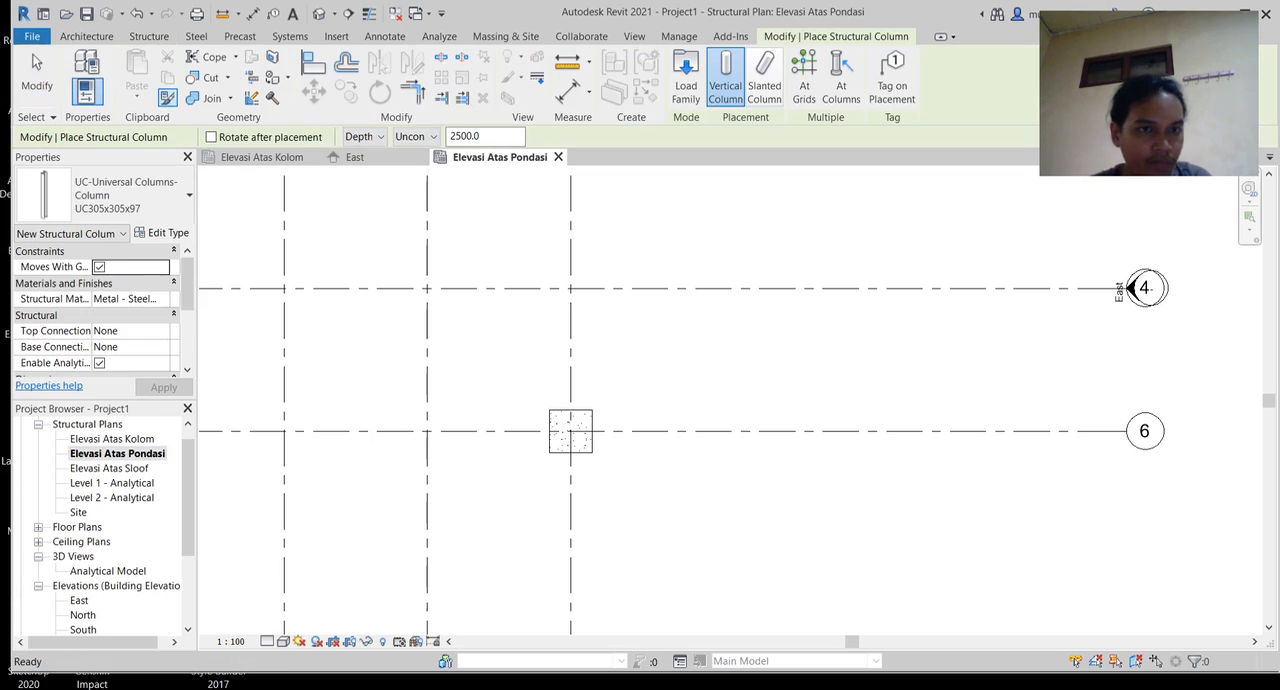
{"action": "left_click", "coordinate": [148, 36]}
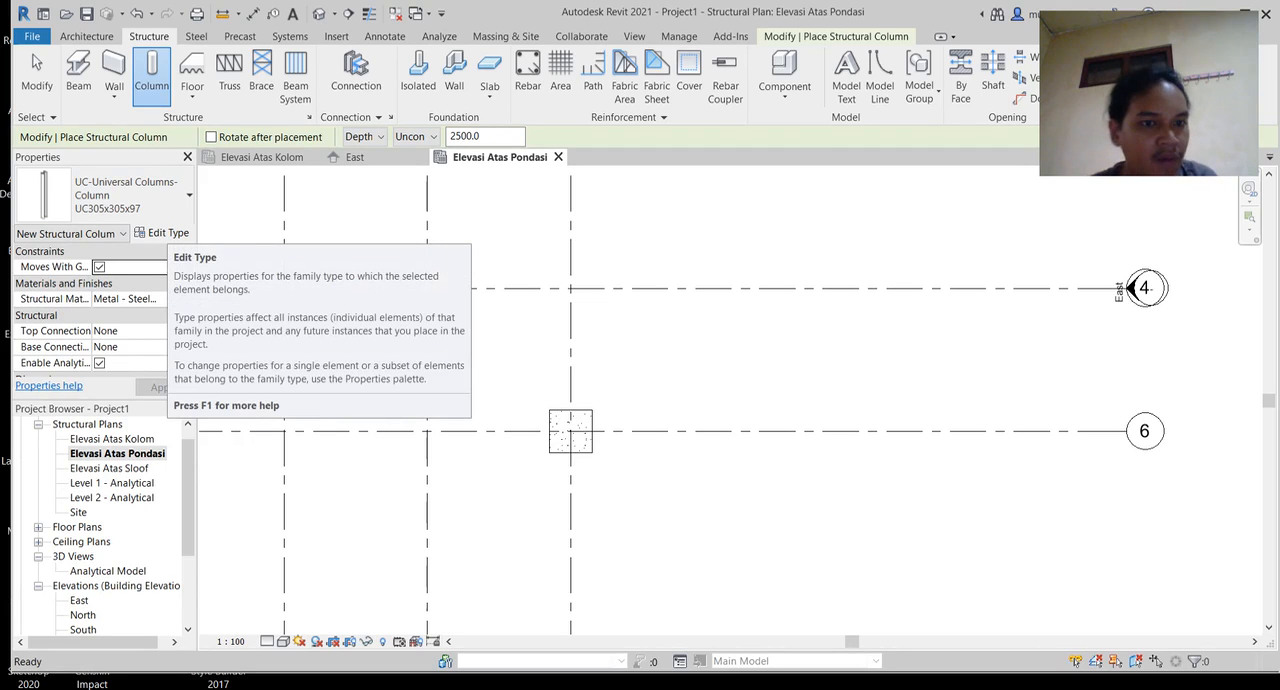
{"action": "left_click", "coordinate": [162, 232]}
{"action": "left_click", "coordinate": [655, 127]}
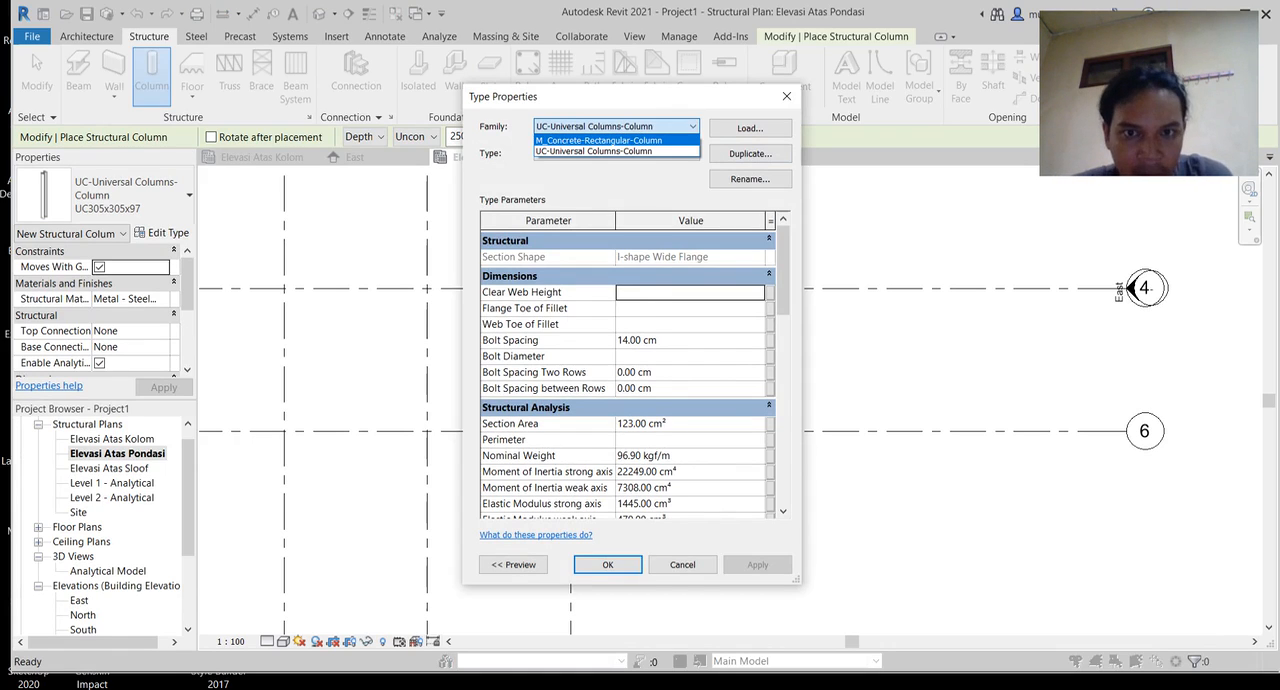
{"action": "key", "text": "Return"}
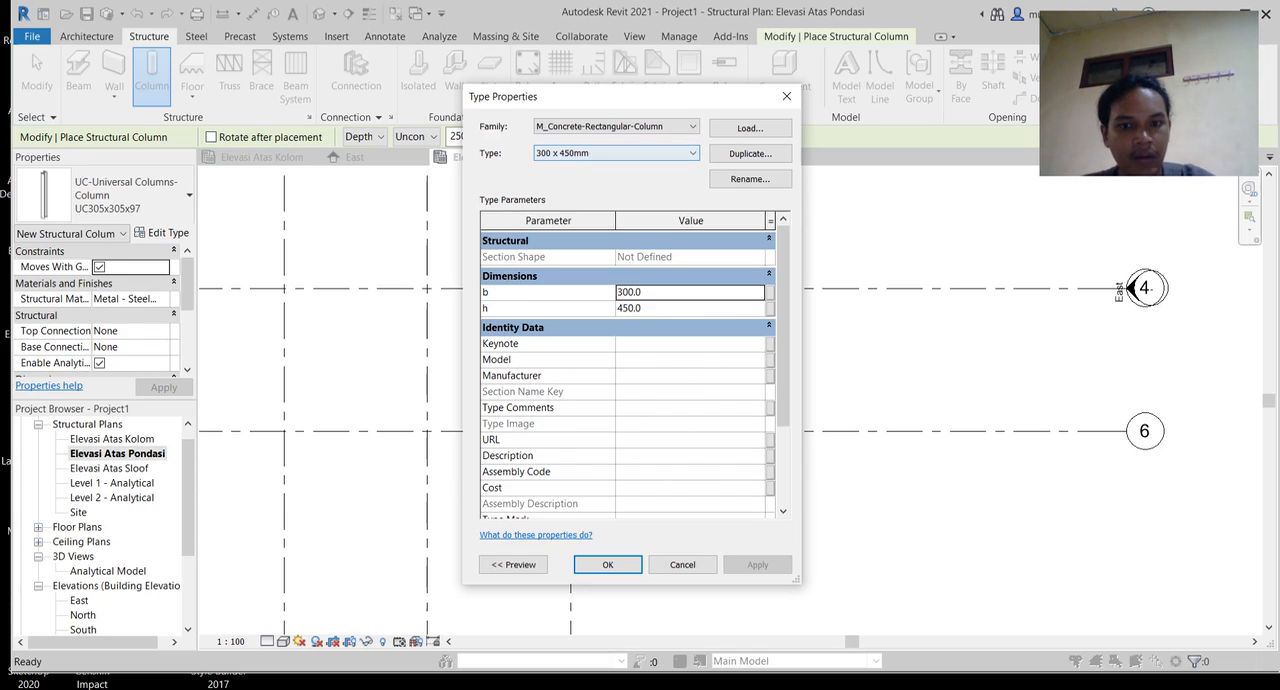
Step: Set both section dimensions b and h of the concrete column type to 500 mm
{"action": "left_click", "coordinate": [629, 292]}
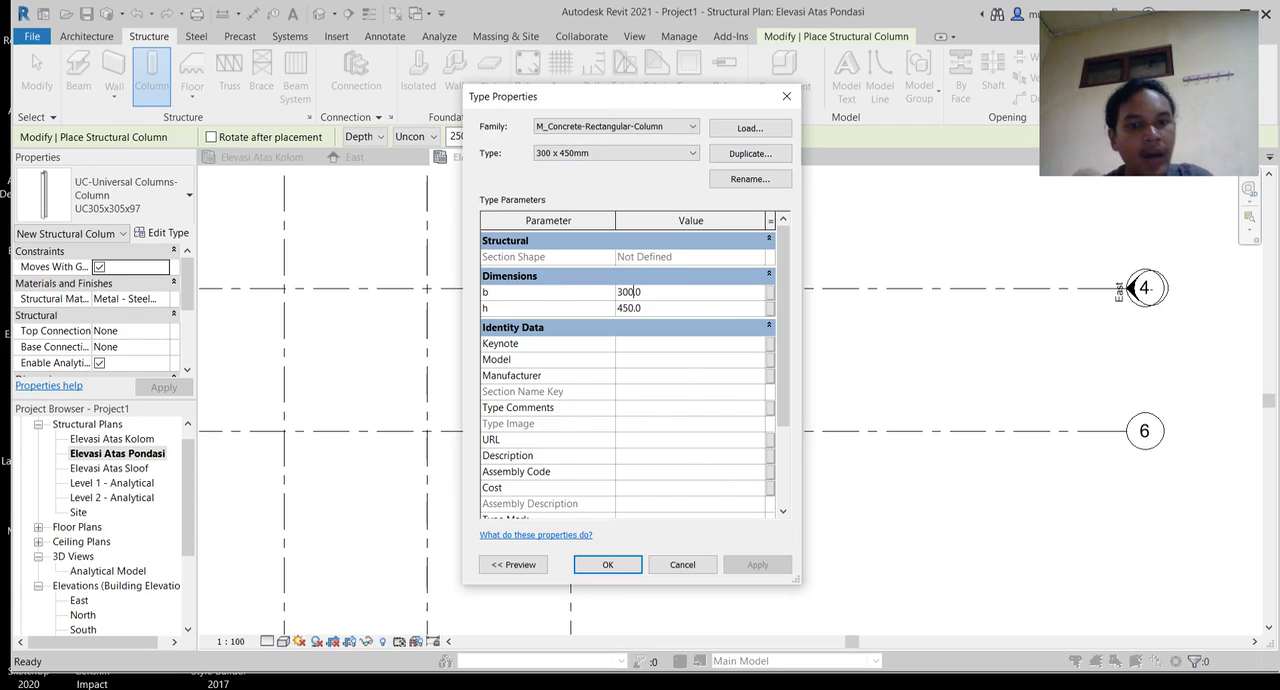
{"action": "key", "text": "BackSpace"}
{"action": "key", "text": "BackSpace"}
{"action": "key", "text": "BackSpace"}
{"action": "key", "text": "BackSpace"}
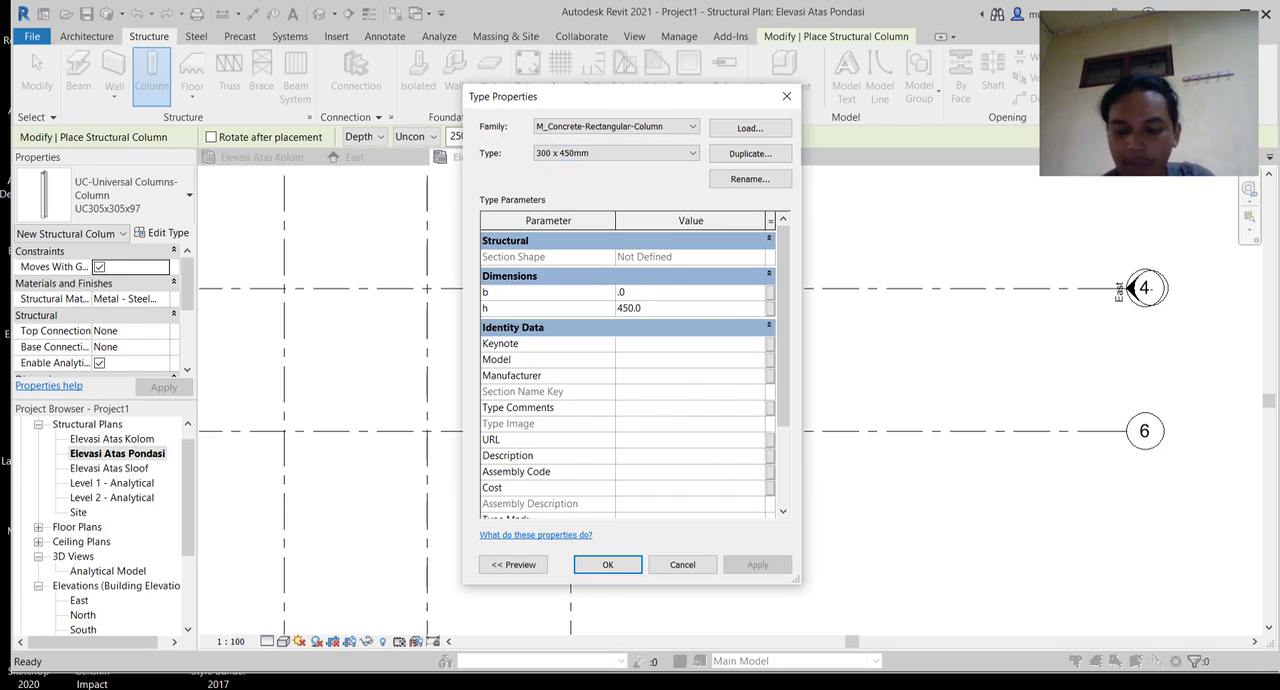
{"action": "type", "text": "500"}
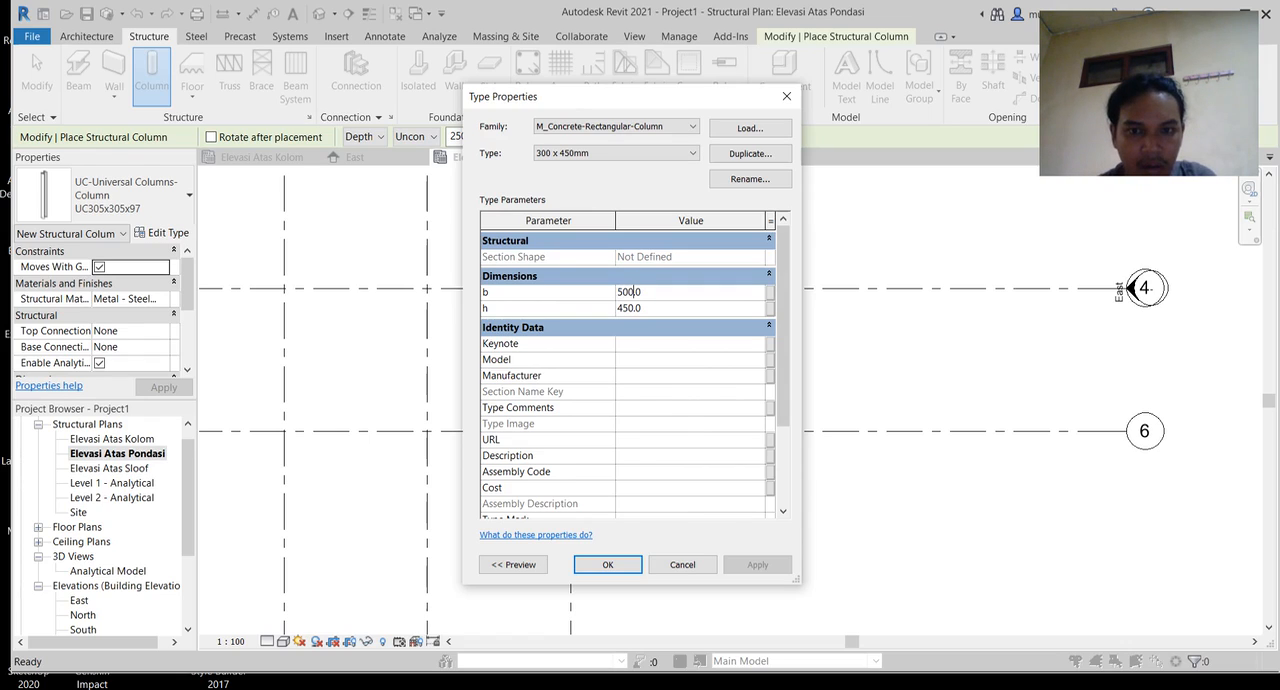
{"action": "left_click", "coordinate": [634, 308]}
{"action": "key", "text": "BackSpace"}
{"action": "key", "text": "BackSpace"}
{"action": "key", "text": "BackSpace"}
{"action": "type", "text": "500"}
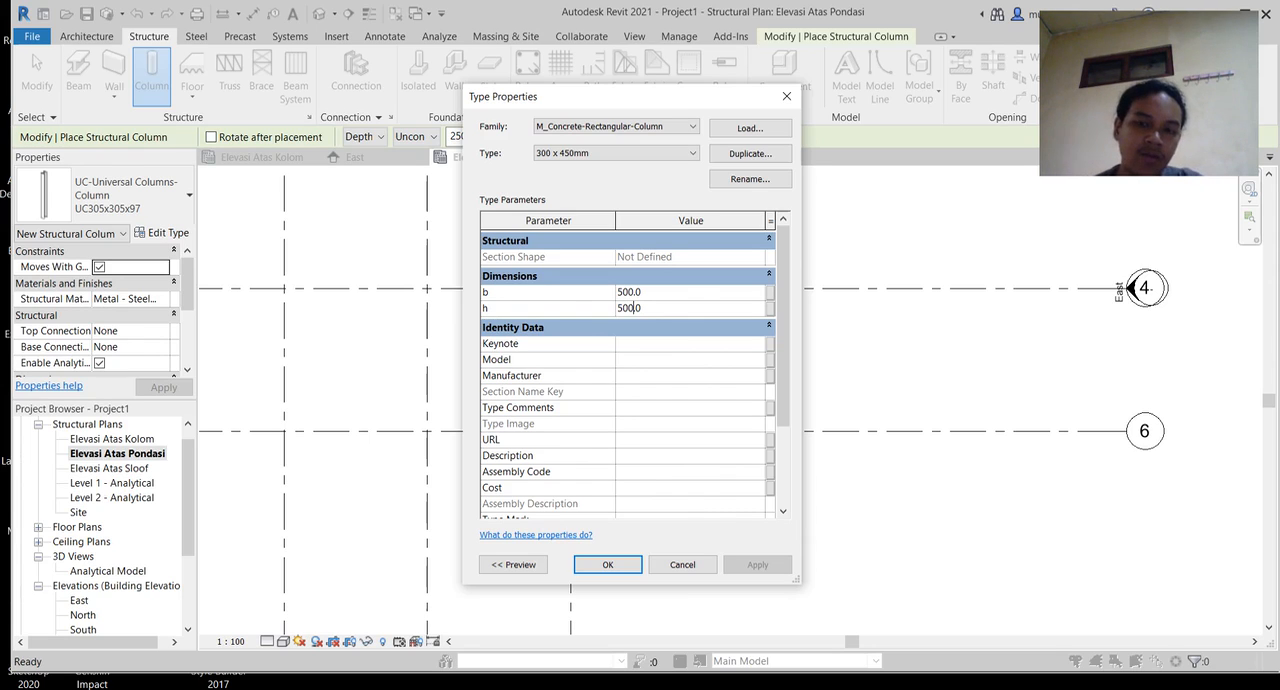
Step: Rename the concrete column type as 500 x 500 and accept its type properties
{"action": "left_click", "coordinate": [750, 179]}
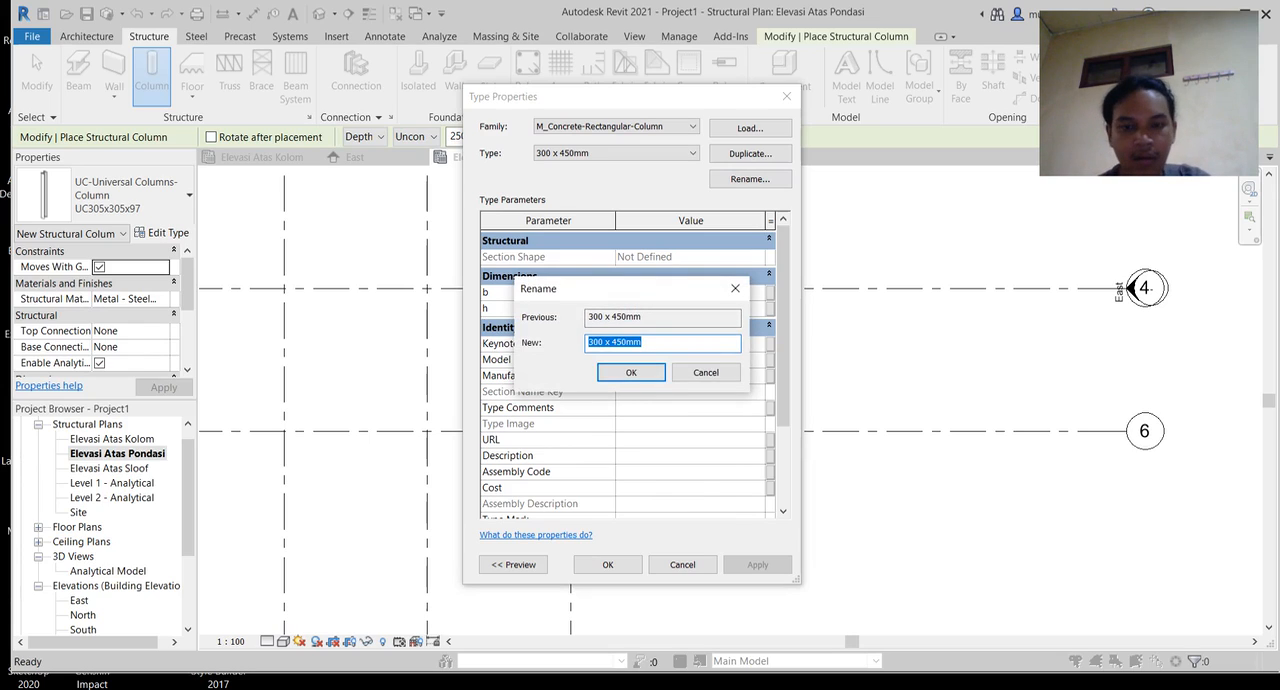
{"action": "type", "text": "500"}
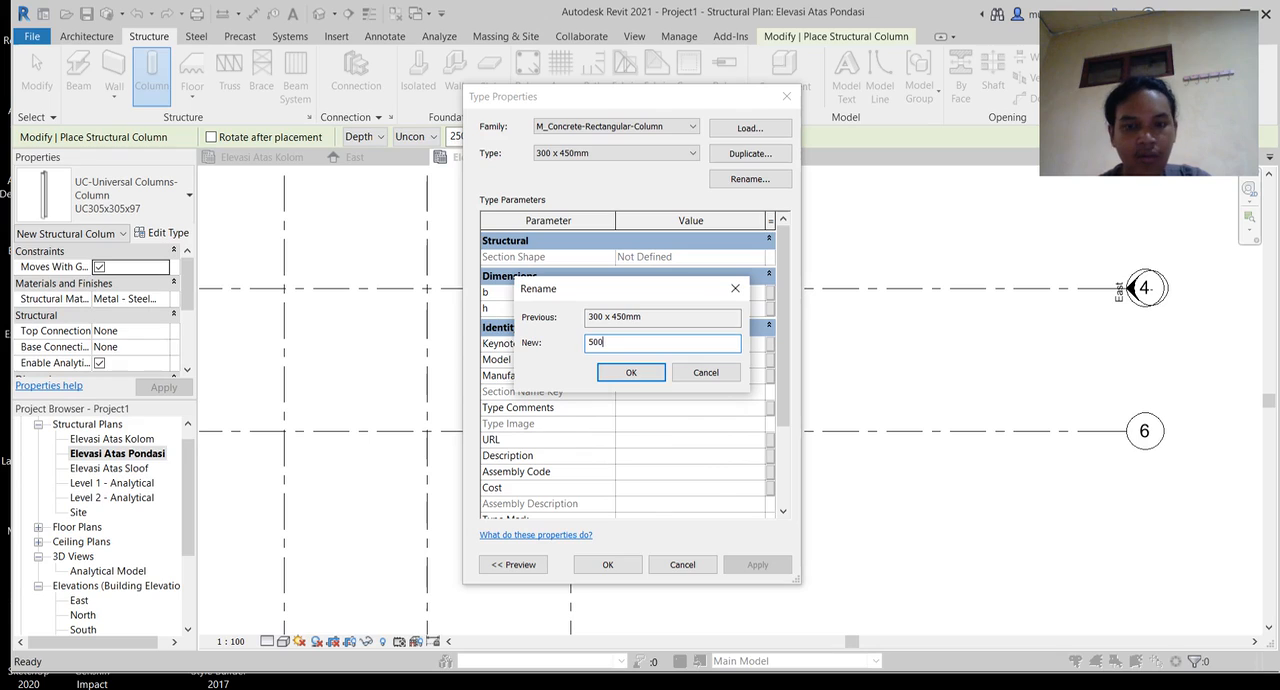
{"action": "type", "text": " x 500"}
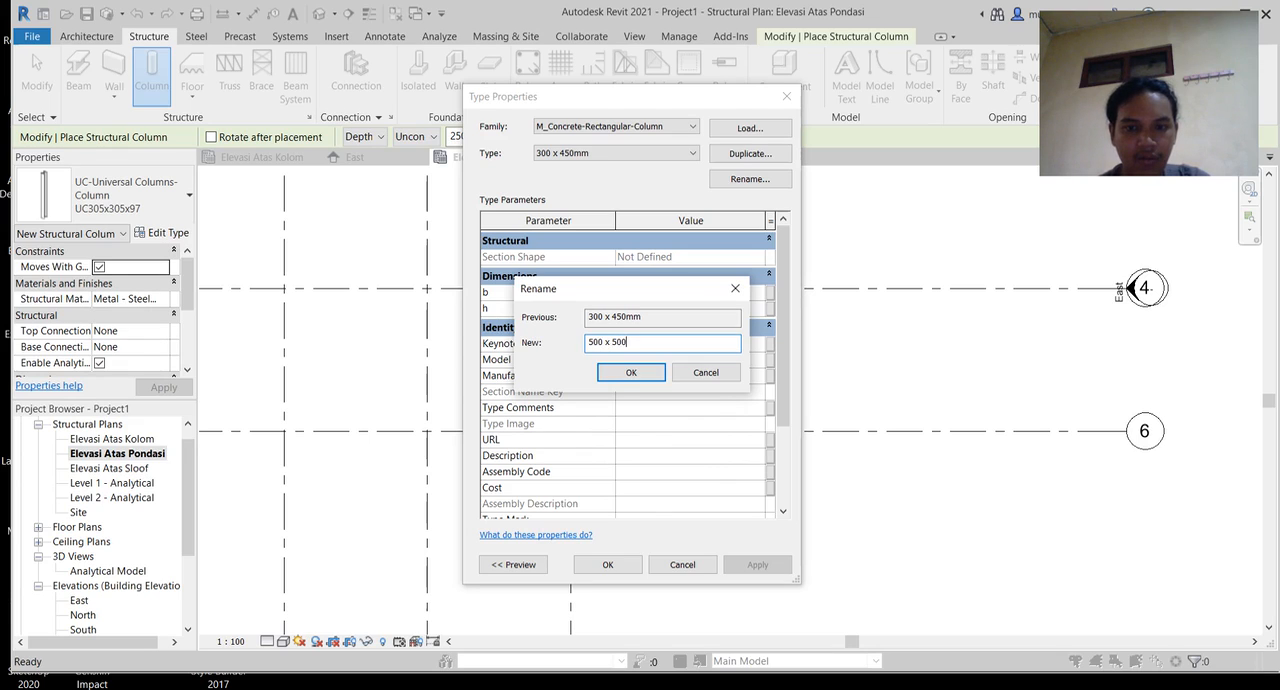
{"action": "key", "text": "Return"}
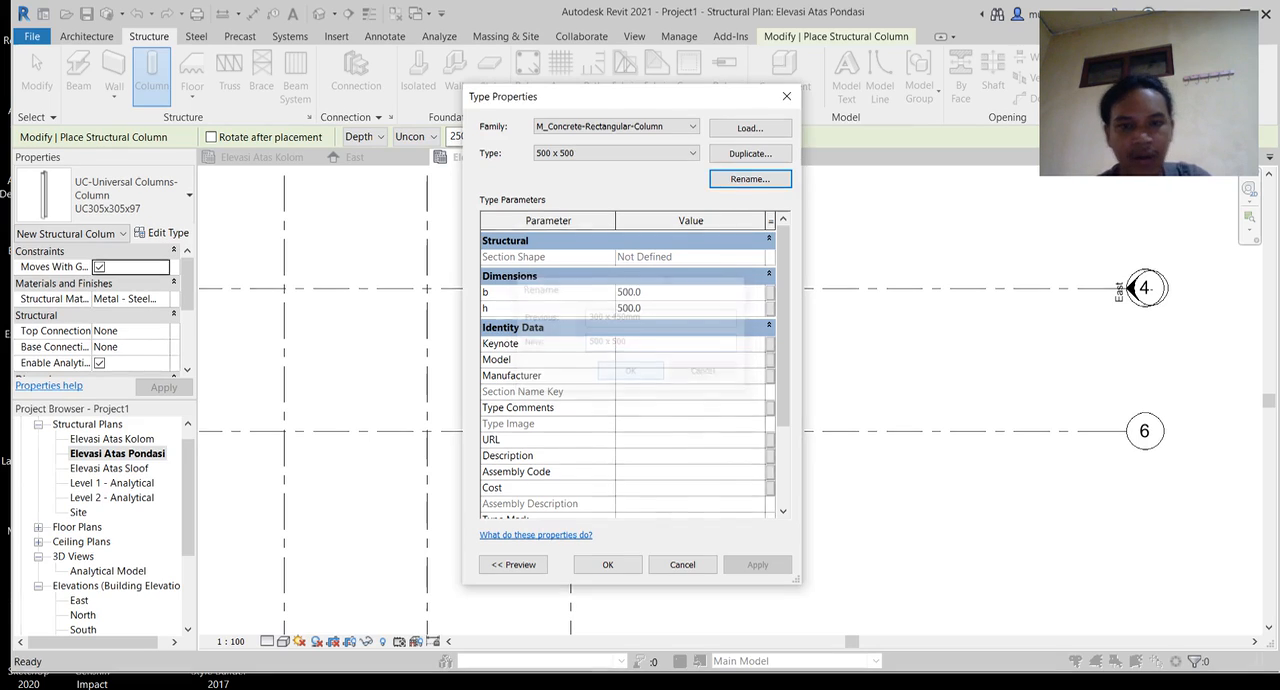
{"action": "left_click", "coordinate": [607, 564]}
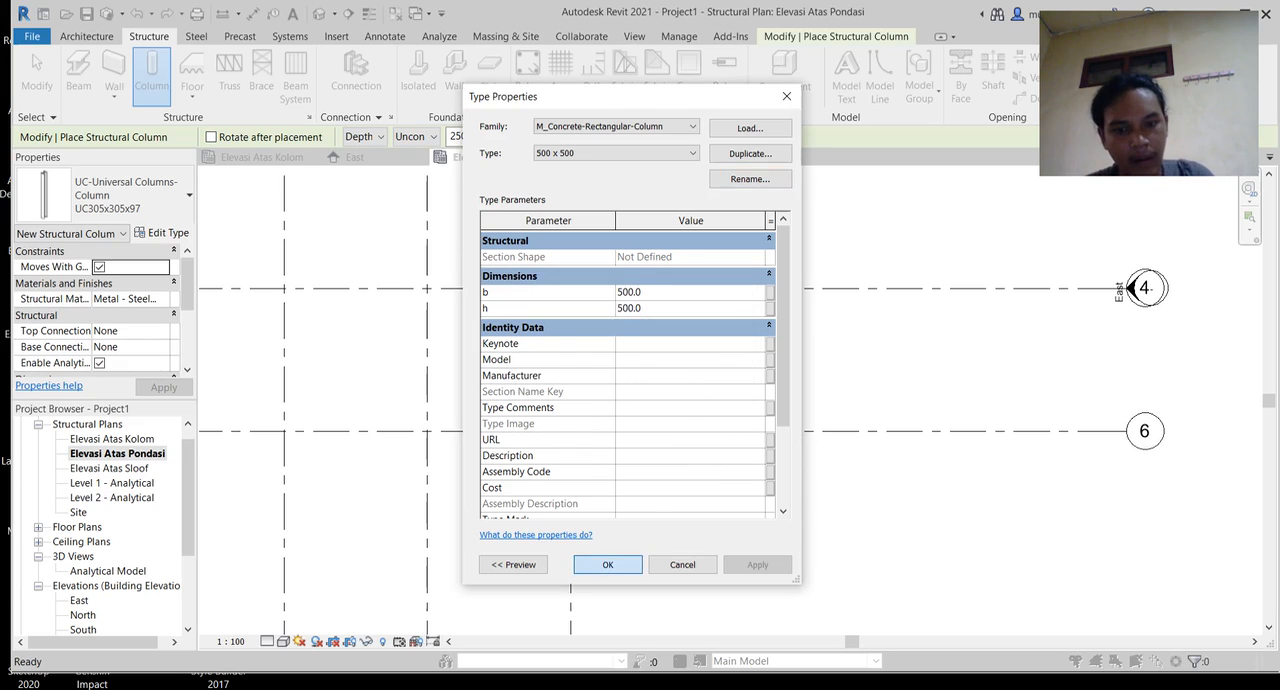
{"action": "left_click", "coordinate": [570, 431]}
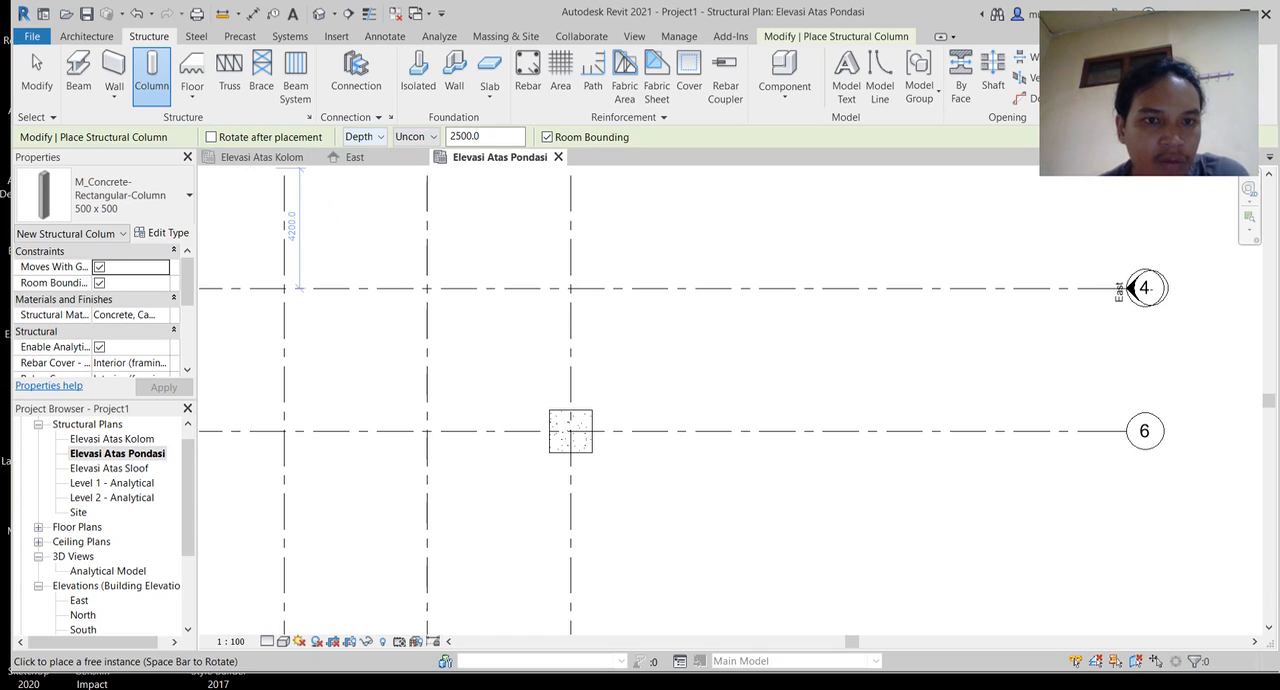
{"action": "left_click", "coordinate": [363, 136]}
{"action": "left_click", "coordinate": [359, 153]}
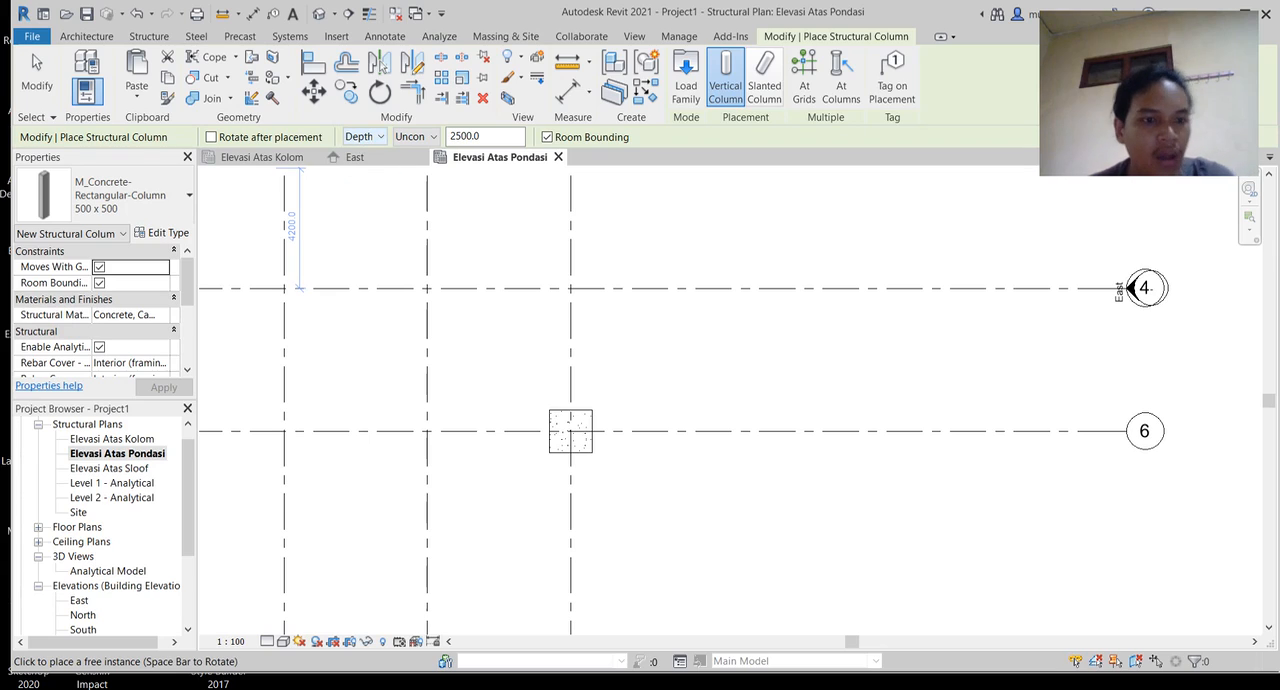
{"action": "key", "text": "Escape"}
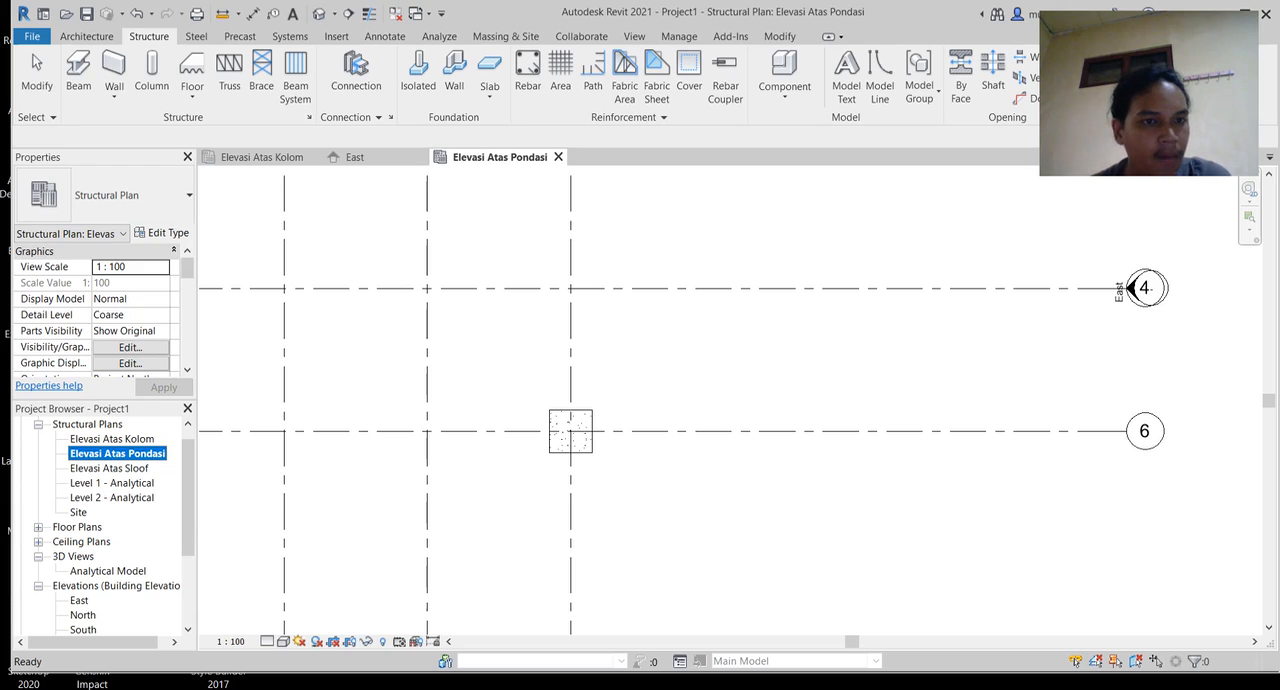
Step: Place a 500 x 500 concrete column on the footing at grids 2 and 6, with its height reaching Elevasi Atas Kolom
{"action": "left_click", "coordinate": [151, 72]}
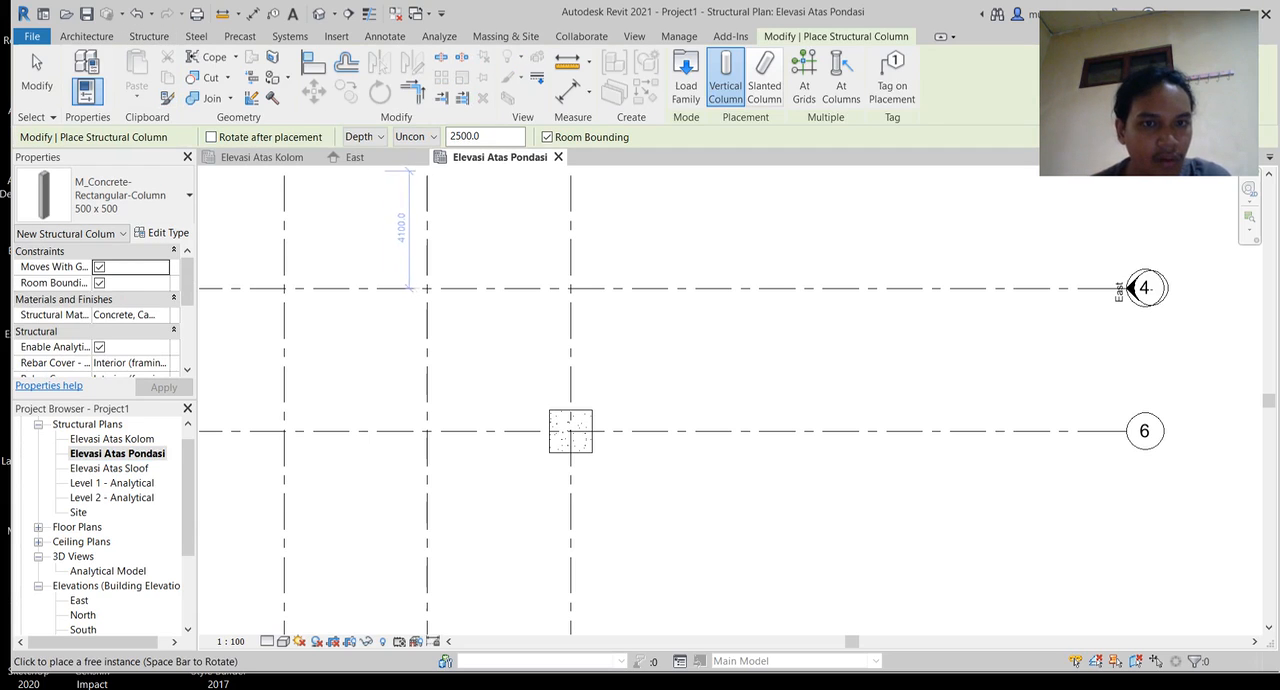
{"action": "left_click", "coordinate": [366, 136]}
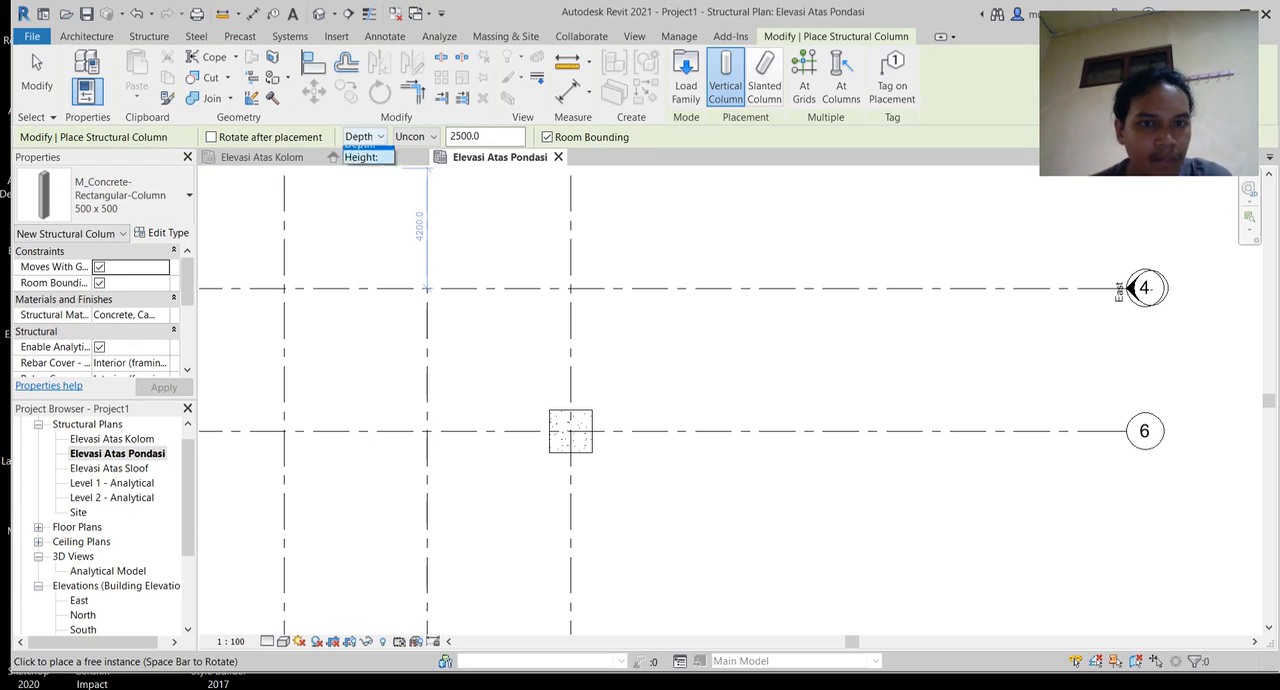
{"action": "left_click", "coordinate": [362, 164]}
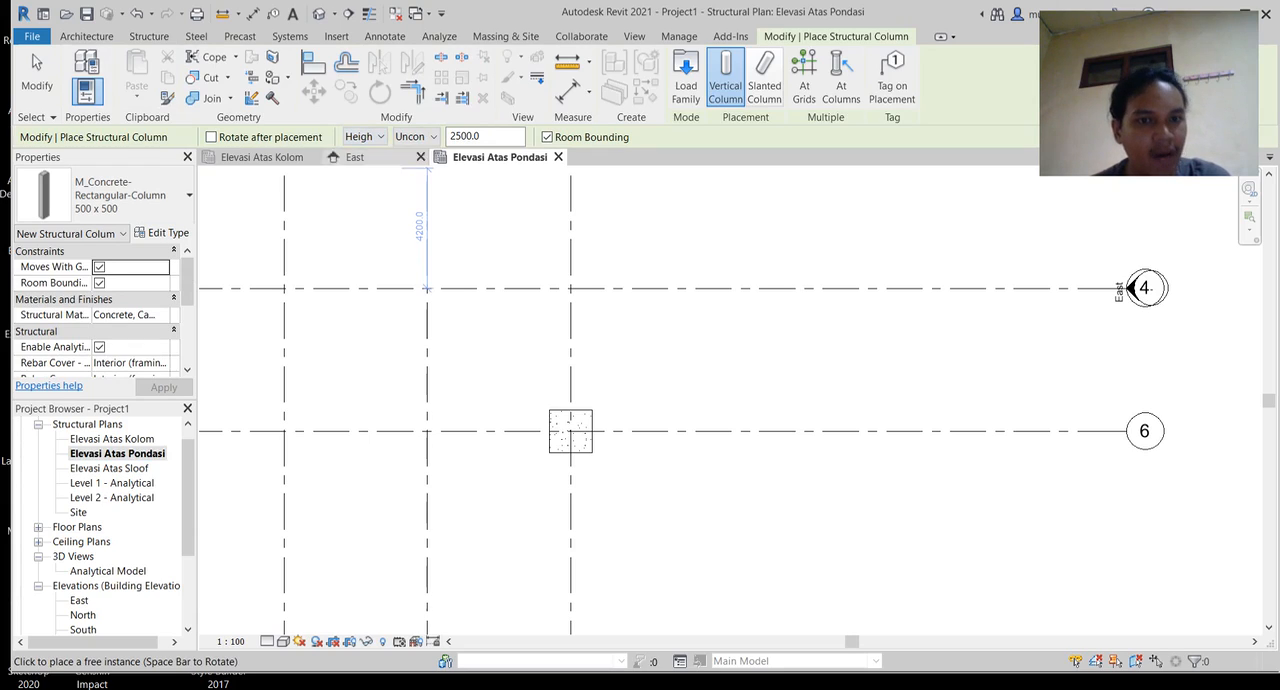
{"action": "left_click", "coordinate": [366, 136]}
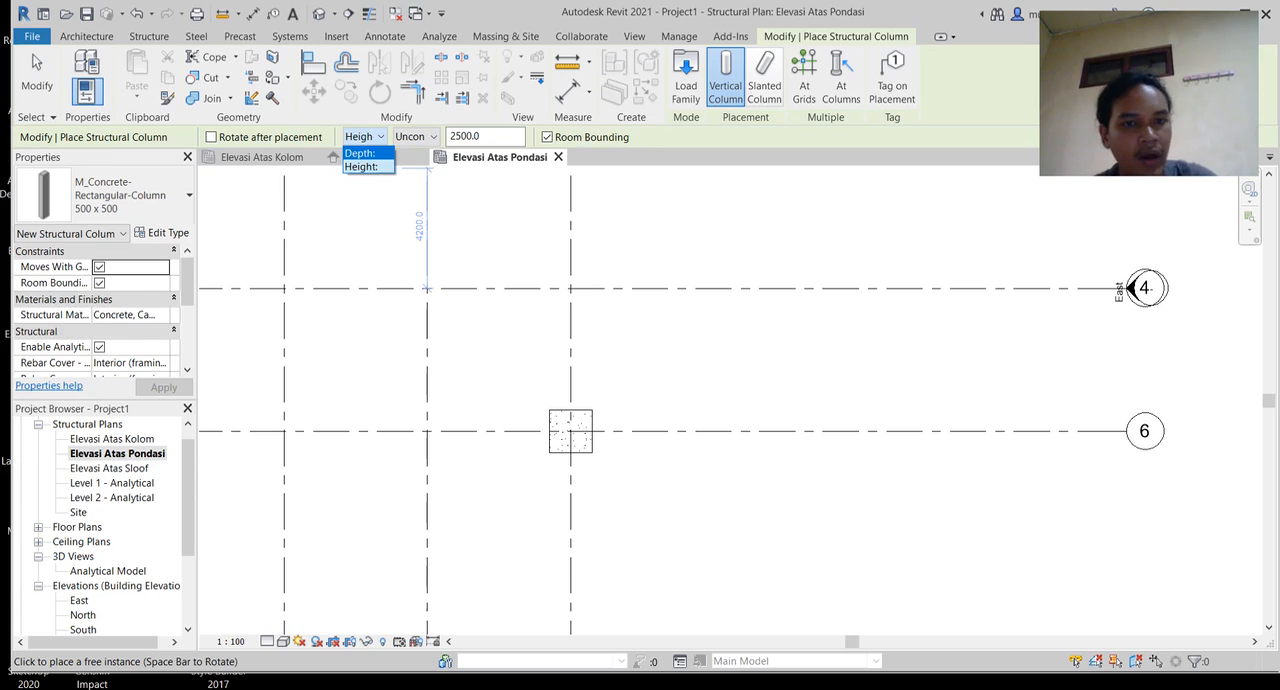
{"action": "left_click", "coordinate": [363, 167]}
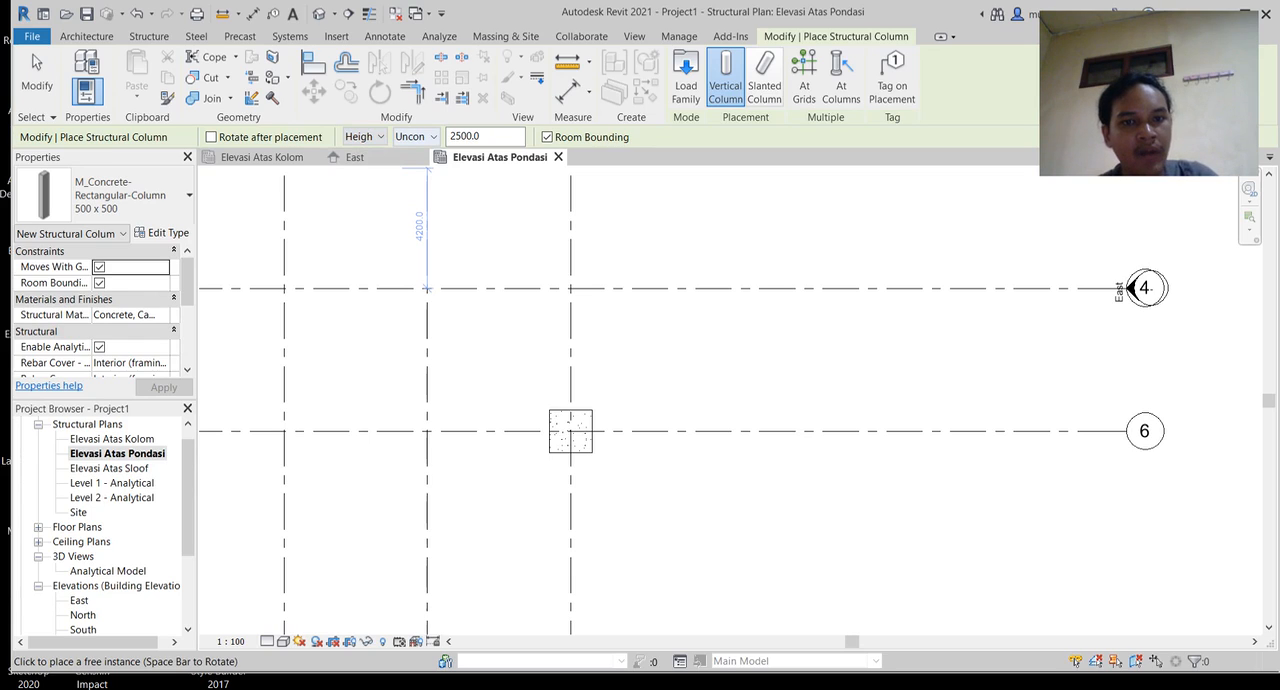
{"action": "left_click", "coordinate": [415, 136]}
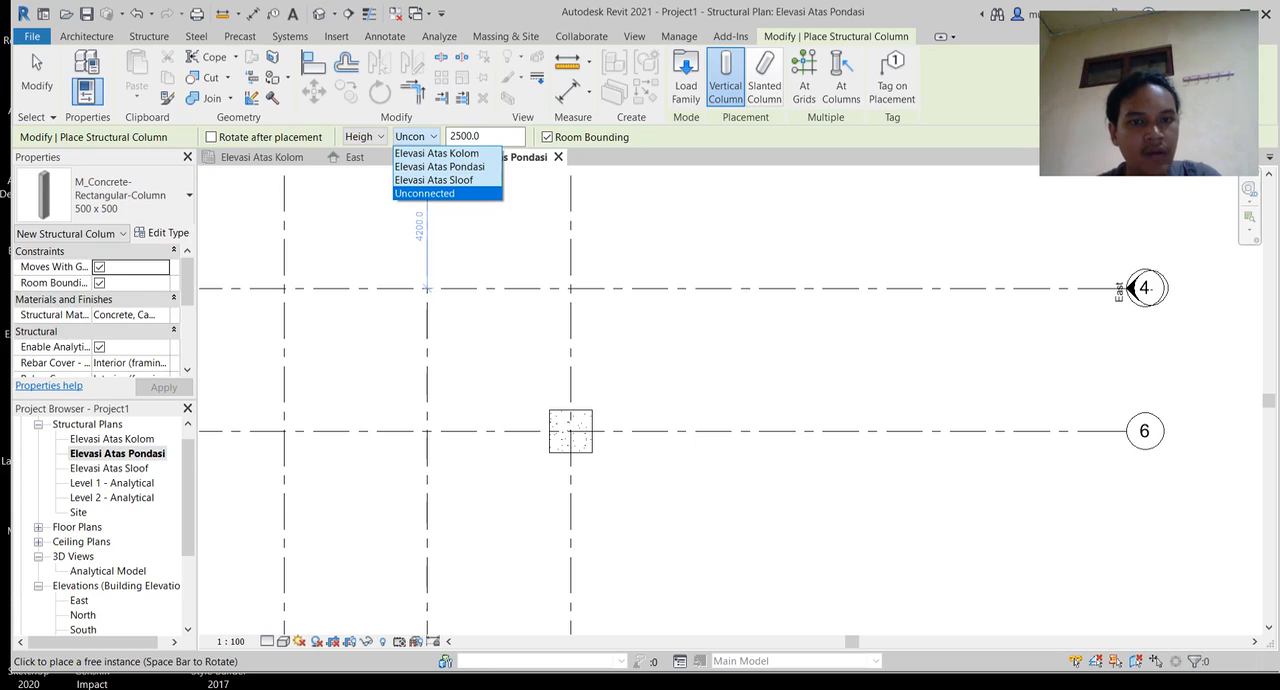
{"action": "left_click", "coordinate": [437, 154]}
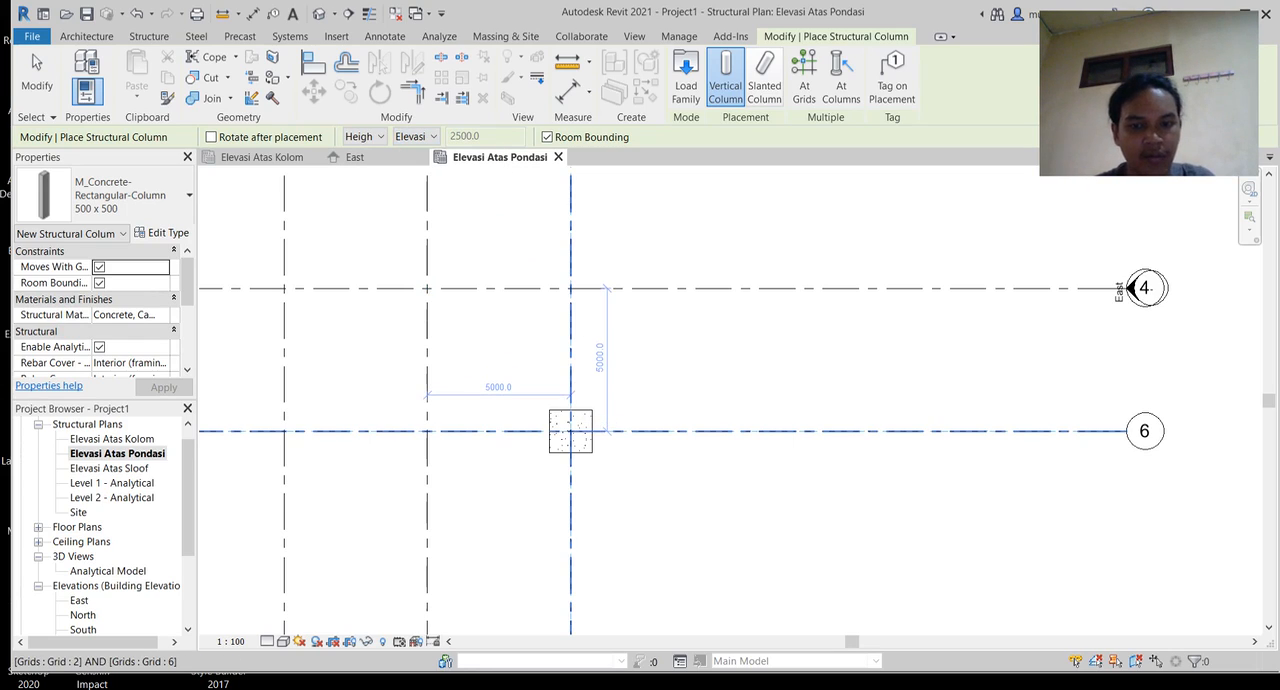
{"action": "scroll", "coordinate": [570, 431], "scroll_direction": "up", "scroll_amount": 2}
{"action": "left_click", "coordinate": [162, 232]}
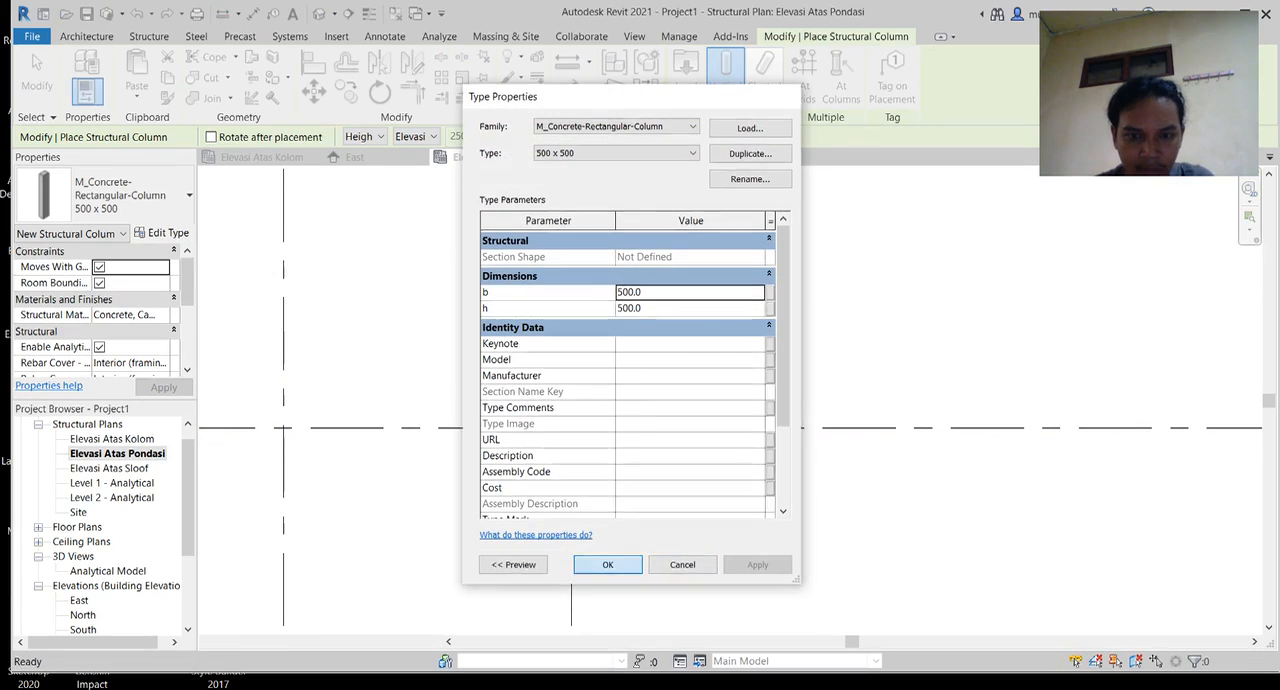
{"action": "left_click", "coordinate": [607, 564]}
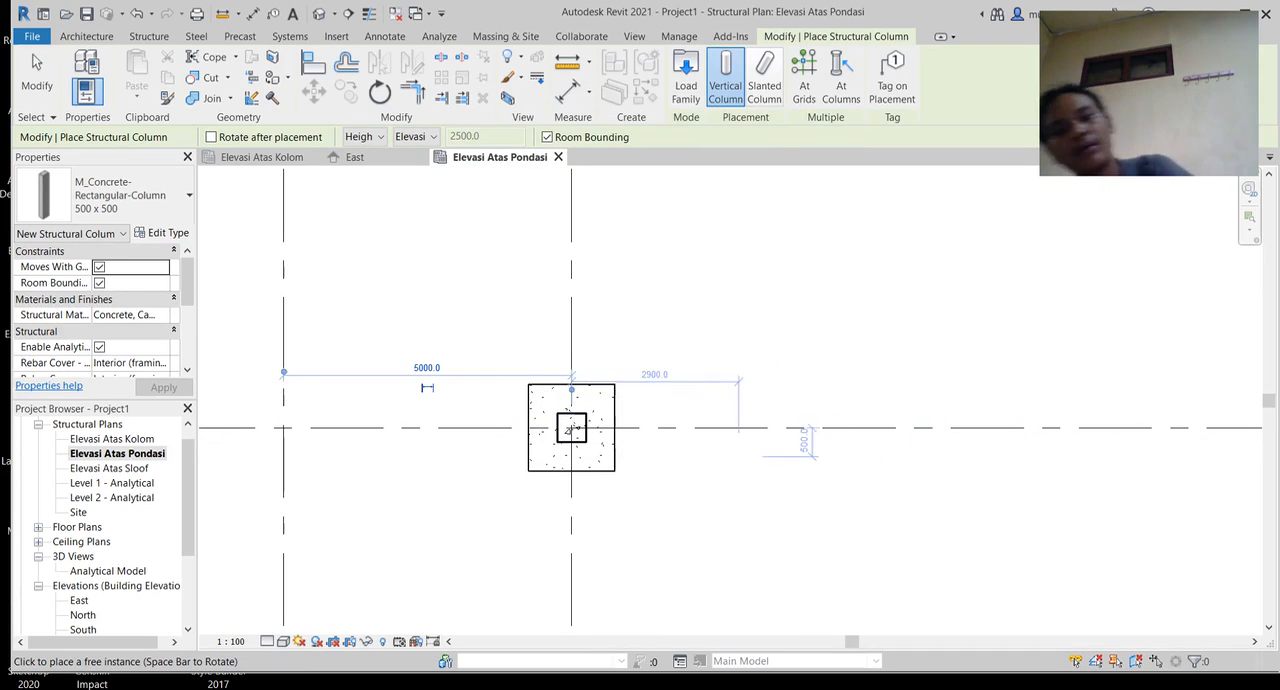
Step: Finish placing the 500 x 500 column at the centre of the footing and end column placement
{"action": "left_click", "coordinate": [572, 428]}
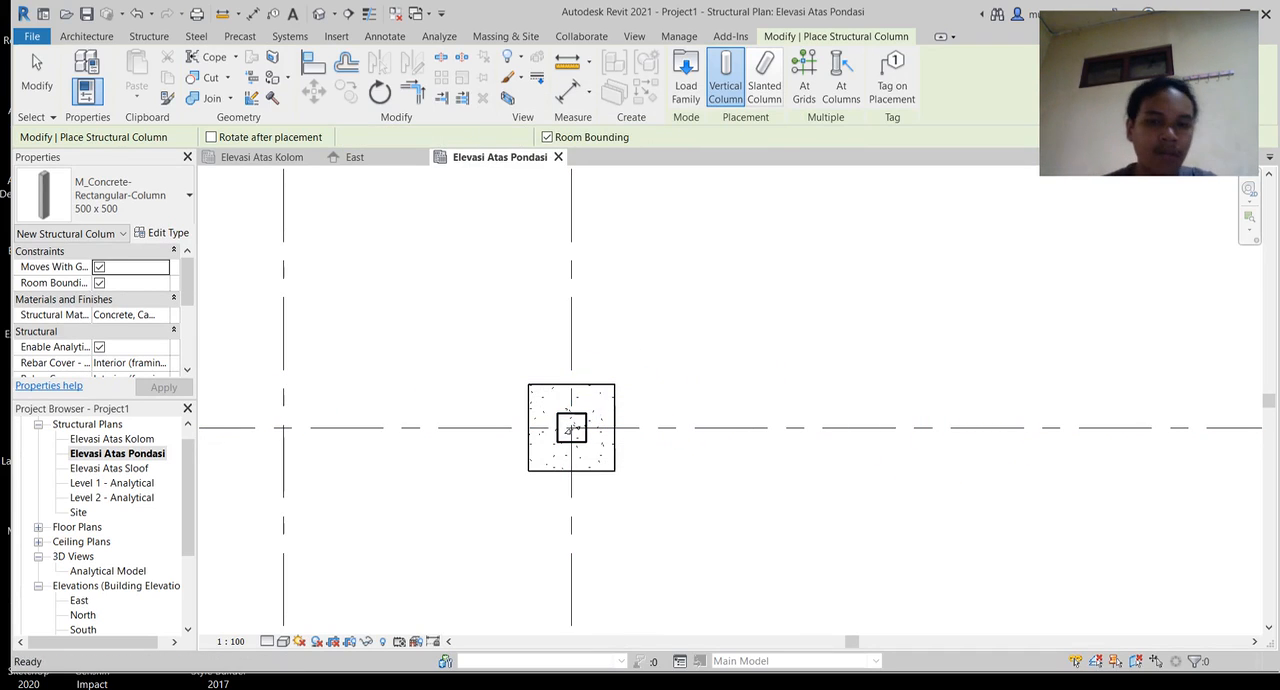
{"action": "key", "text": "Escape"}
{"action": "key", "text": "Escape"}
Step: Draw a building section along grid 6 through the footing and column, starting about 1900 mm from grid 2
{"action": "middle_click_drag", "start_coordinate": [572, 428], "coordinate": [632, 408]}
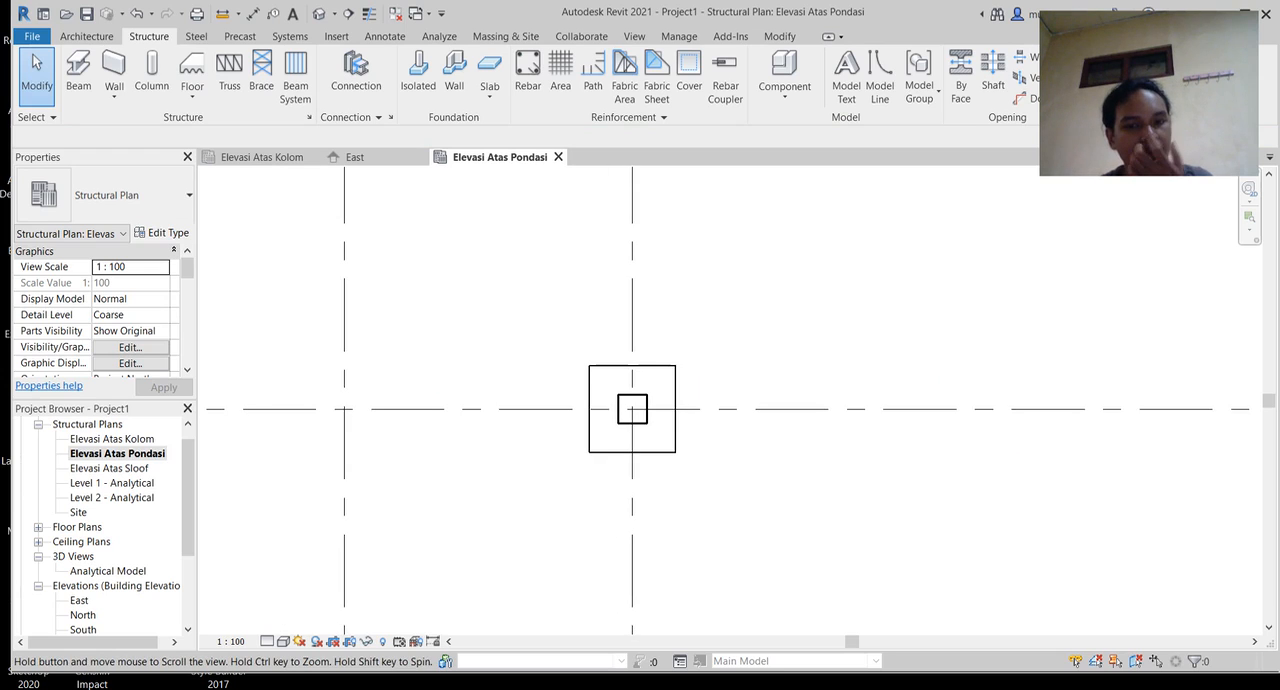
{"action": "scroll", "coordinate": [373, 468], "scroll_direction": "up", "scroll_amount": 1}
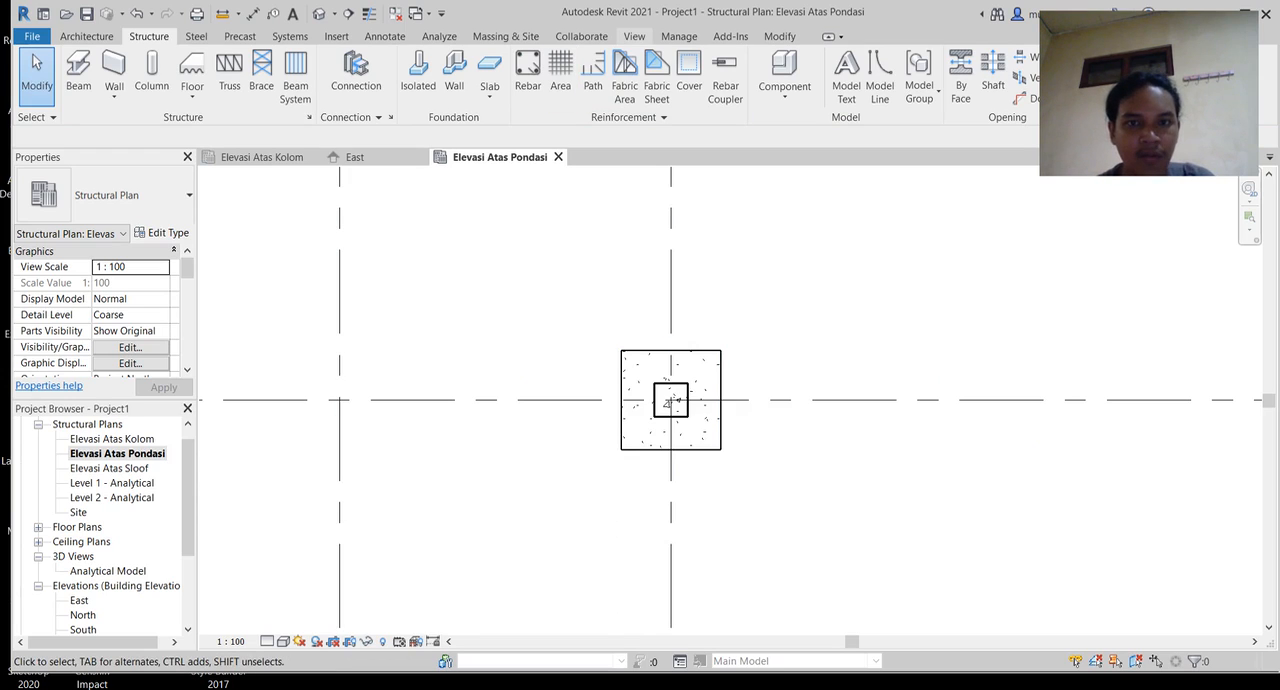
{"action": "left_click", "coordinate": [634, 36]}
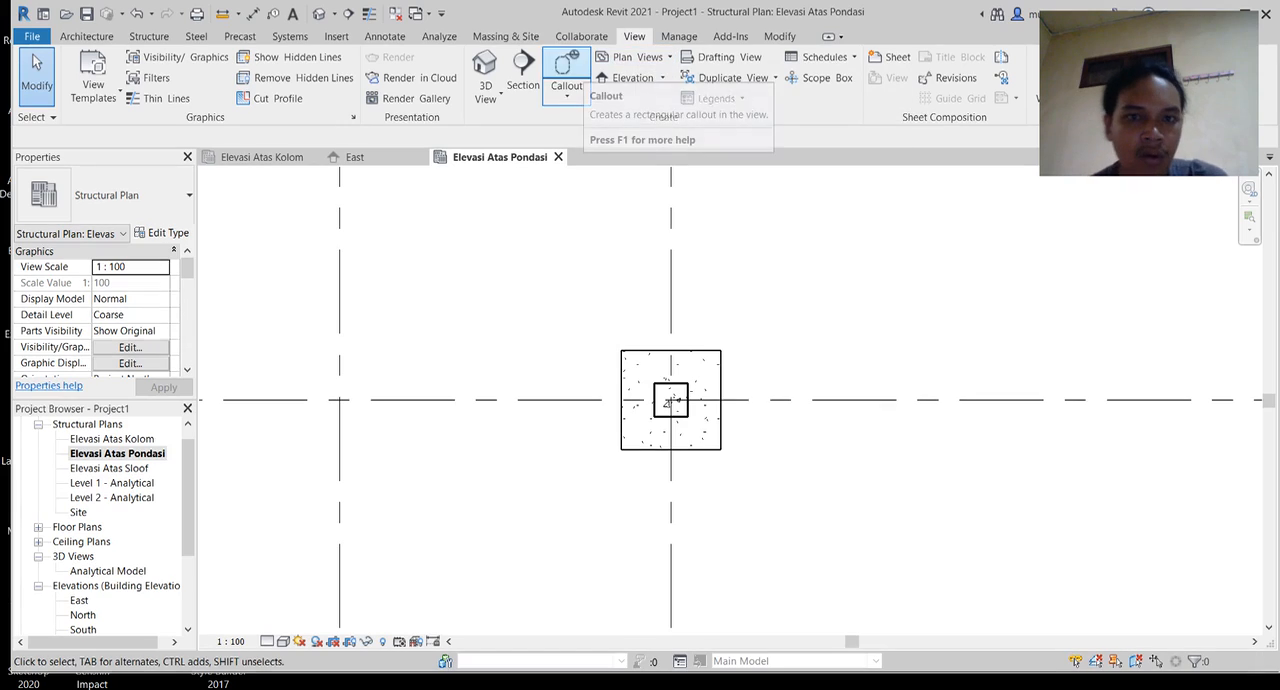
{"action": "left_click", "coordinate": [522, 70]}
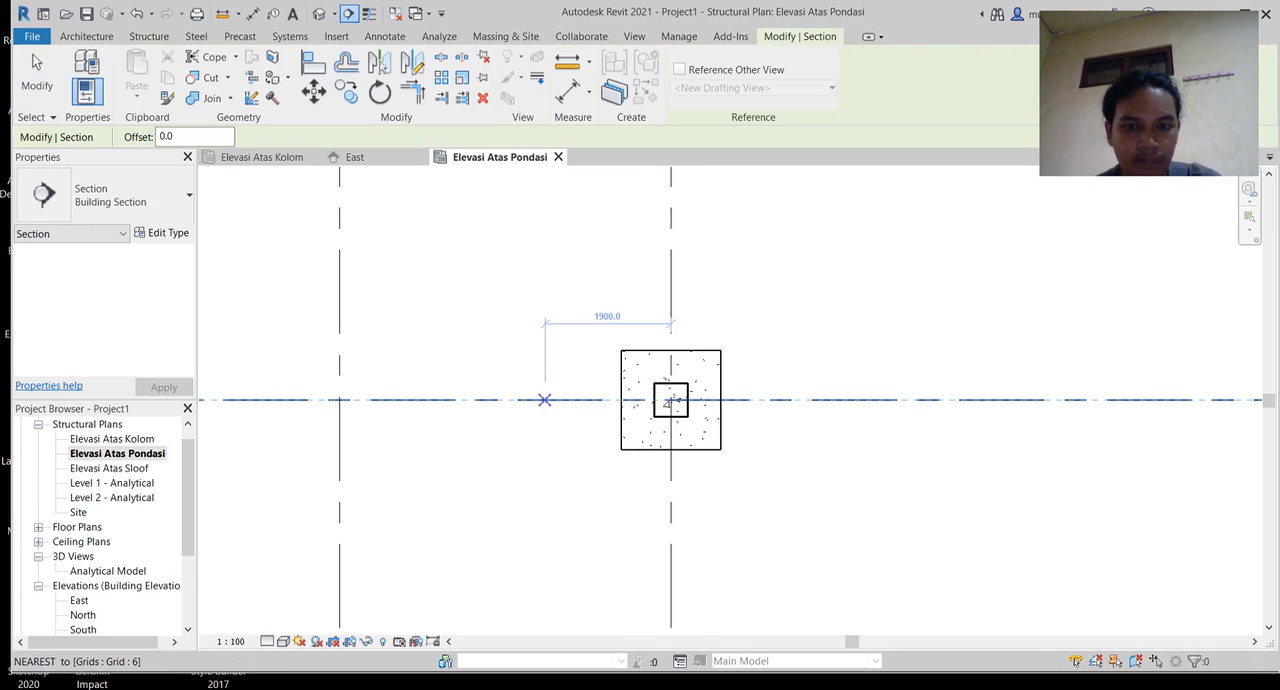
{"action": "left_click", "coordinate": [544, 400]}
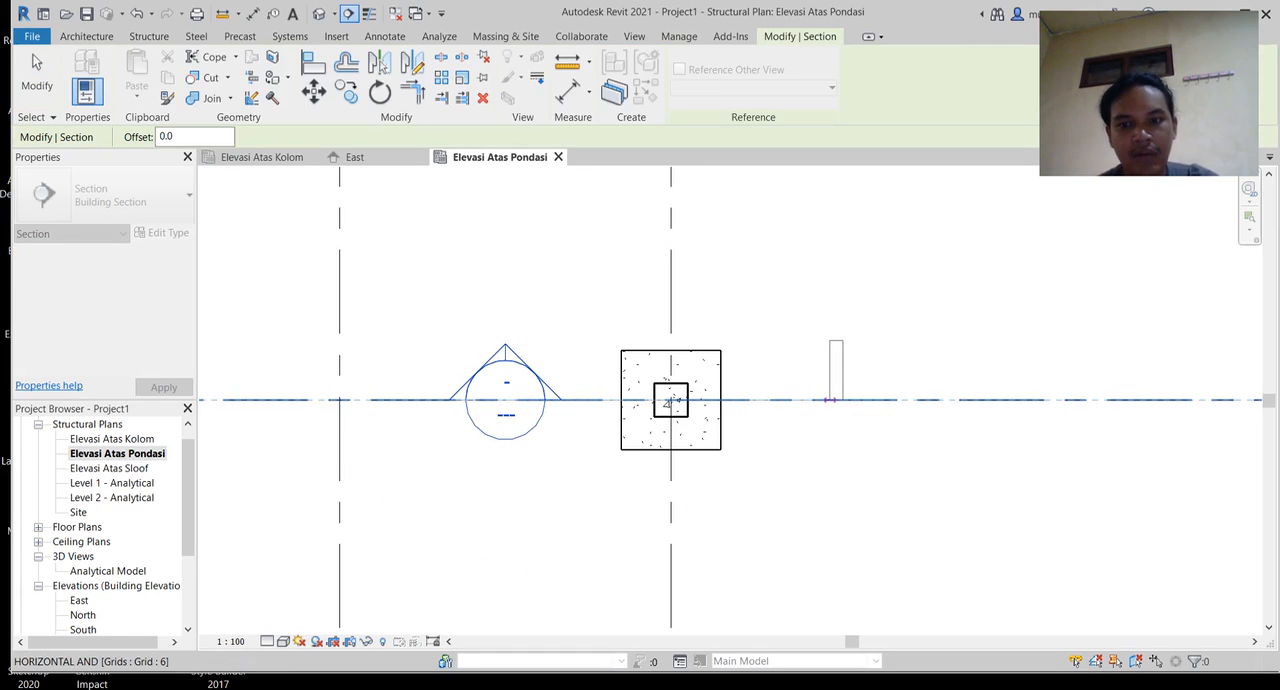
{"action": "left_click", "coordinate": [829, 400]}
{"action": "key", "text": "Escape"}
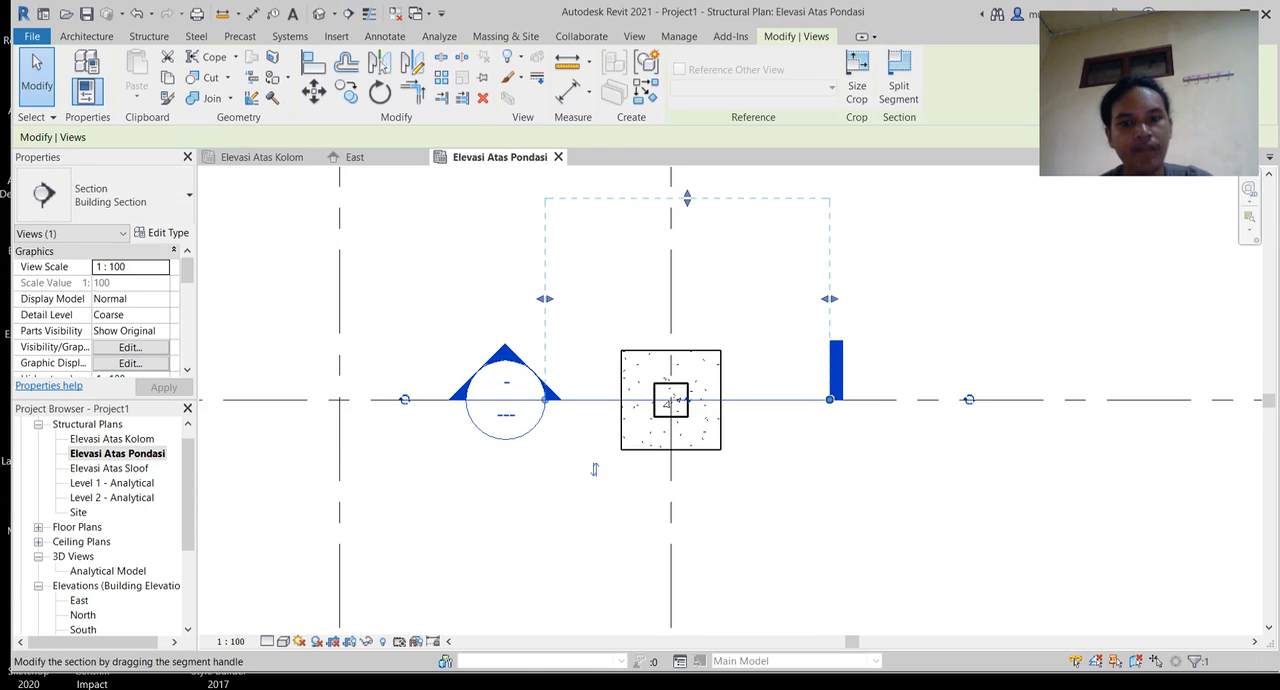
{"action": "key", "text": "Escape"}
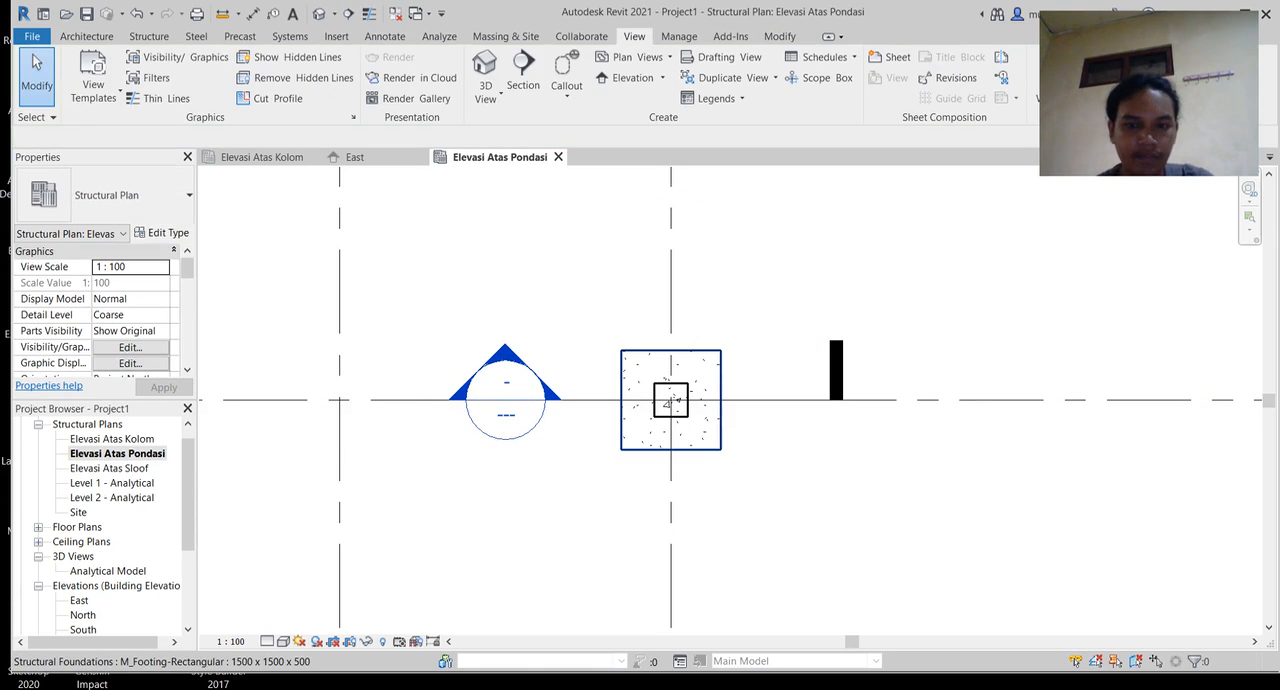
Step: Open the Section 1 view from the project's building sections
{"action": "scroll", "coordinate": [105, 527], "scroll_direction": "down", "scroll_amount": 2}
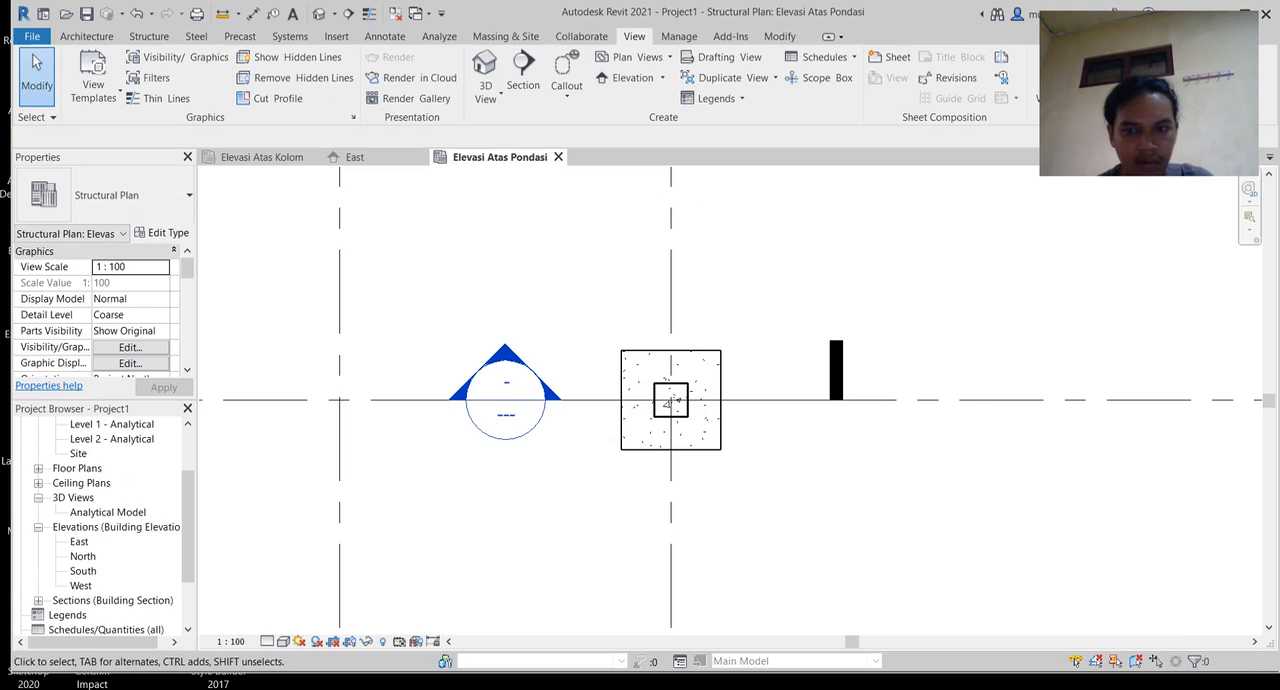
{"action": "scroll", "coordinate": [295, 500], "scroll_direction": "down", "scroll_amount": 2}
{"action": "scroll", "coordinate": [105, 527], "scroll_direction": "down", "scroll_amount": 1}
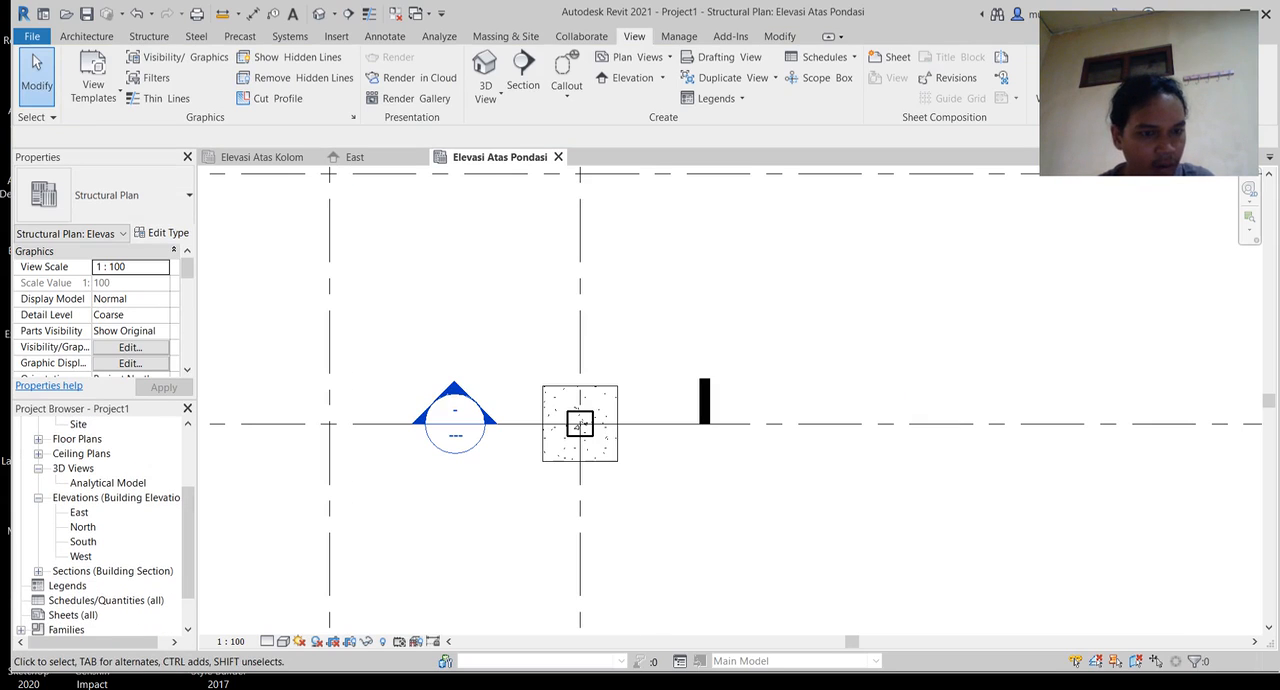
{"action": "scroll", "coordinate": [105, 527], "scroll_direction": "down", "scroll_amount": 2}
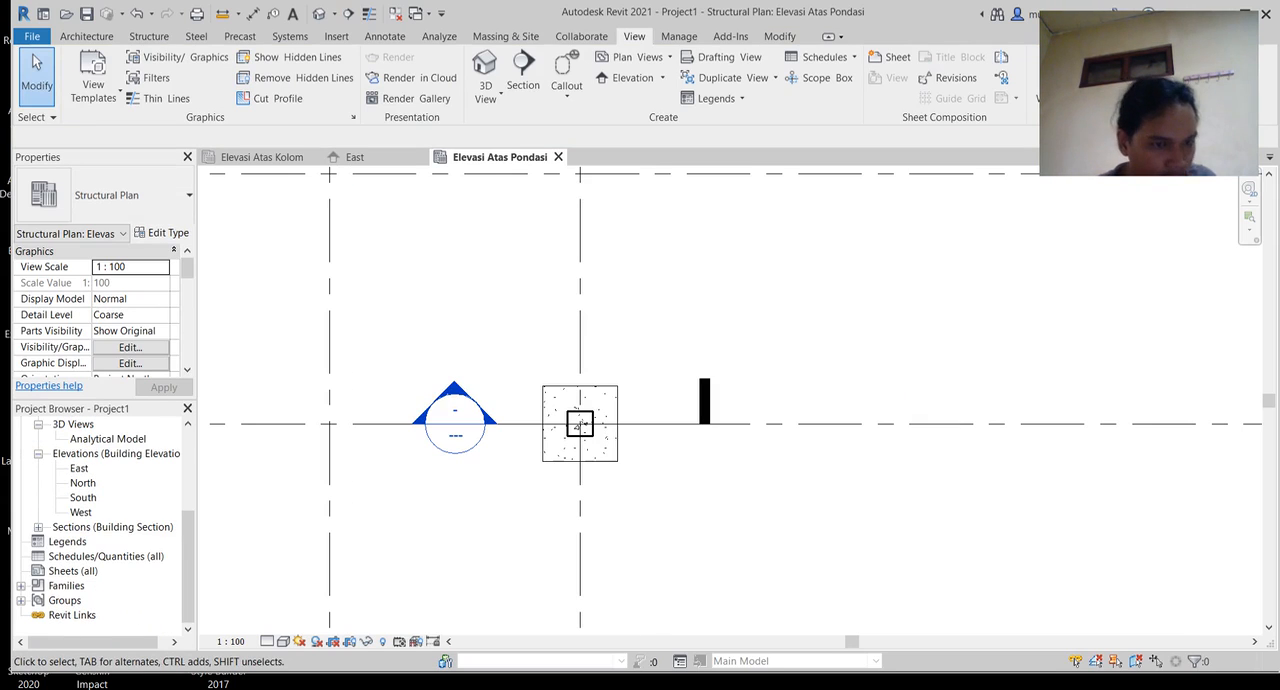
{"action": "left_click", "coordinate": [38, 527]}
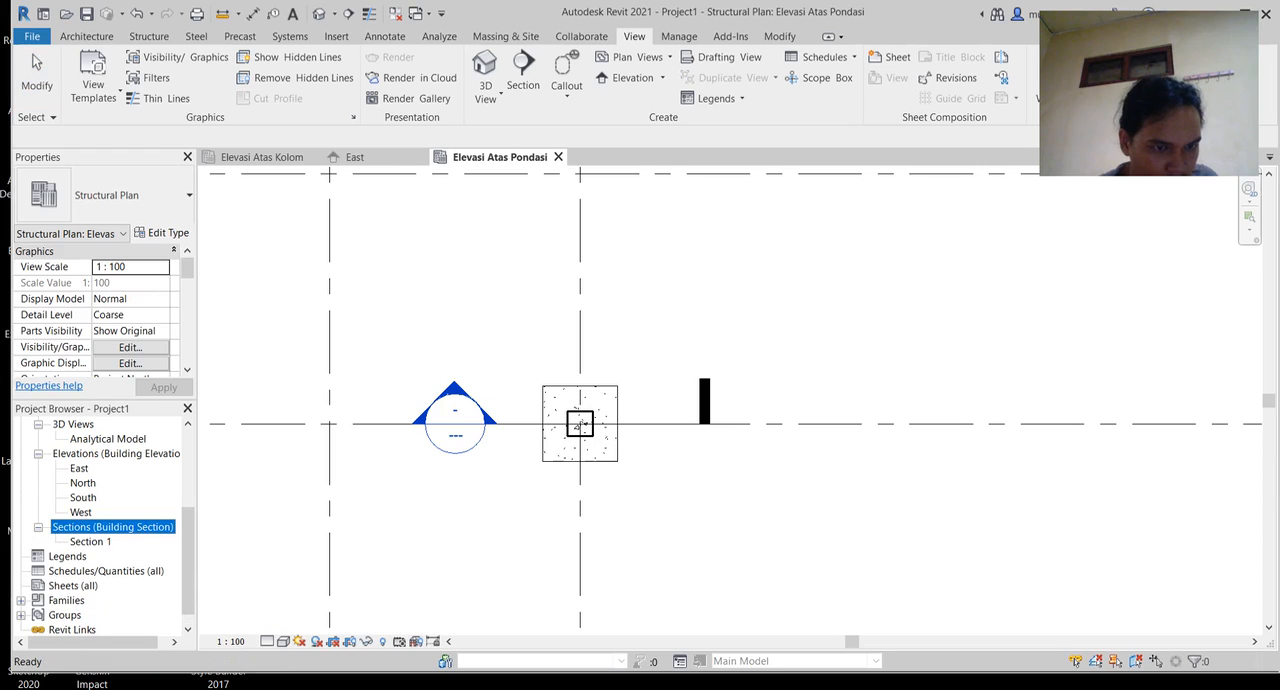
{"action": "double_click", "coordinate": [91, 542]}
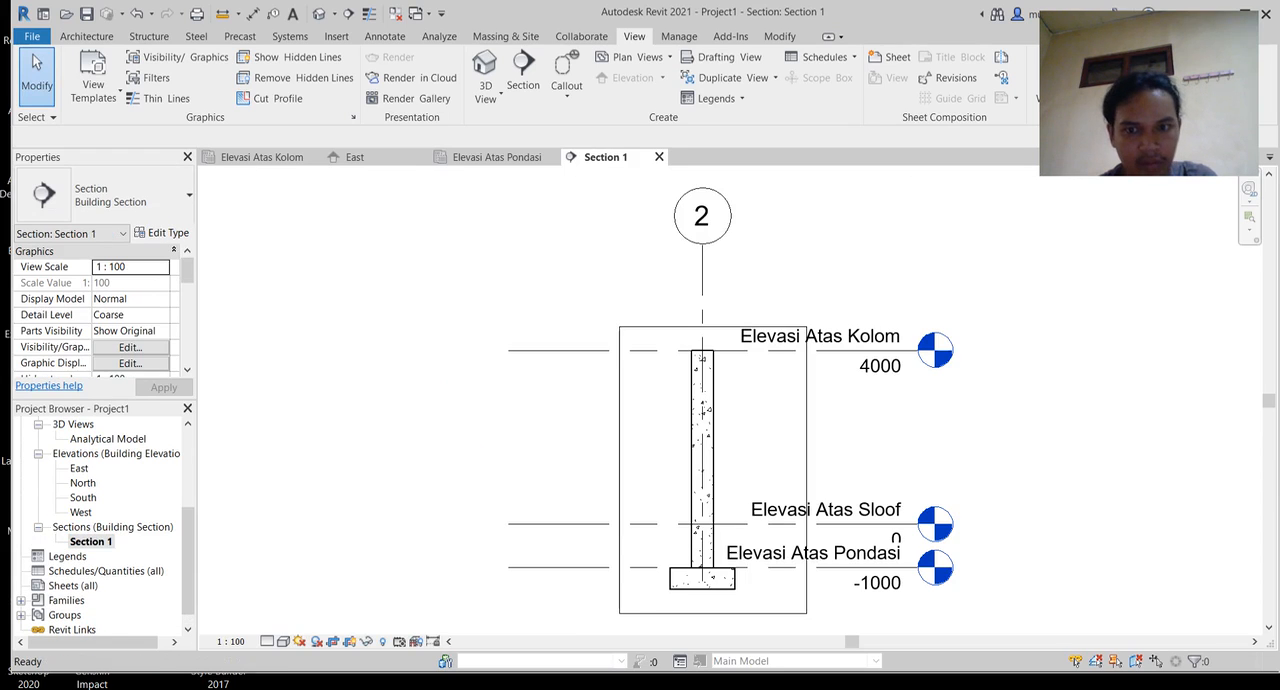
Step: Lower the upper edge of the section's crop region to just above the footing, leaving only a short column stub
{"action": "middle_click_drag", "start_coordinate": [700, 400], "coordinate": [514, 322]}
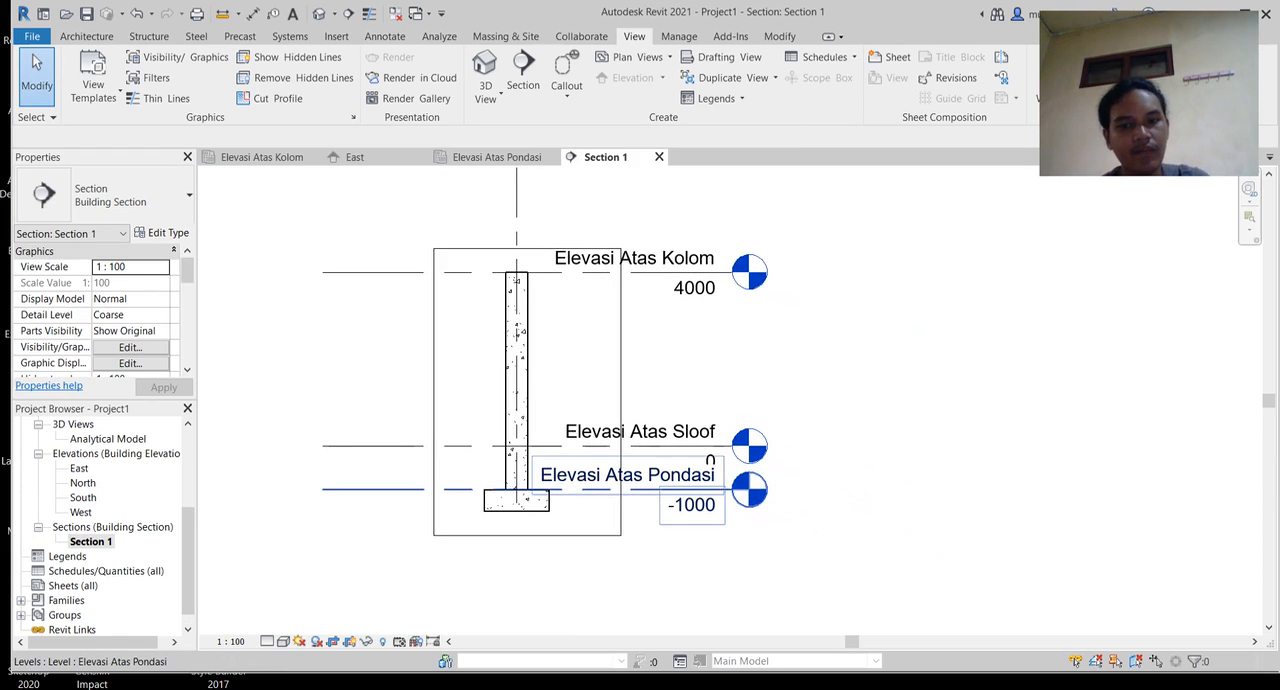
{"action": "left_click", "coordinate": [527, 248]}
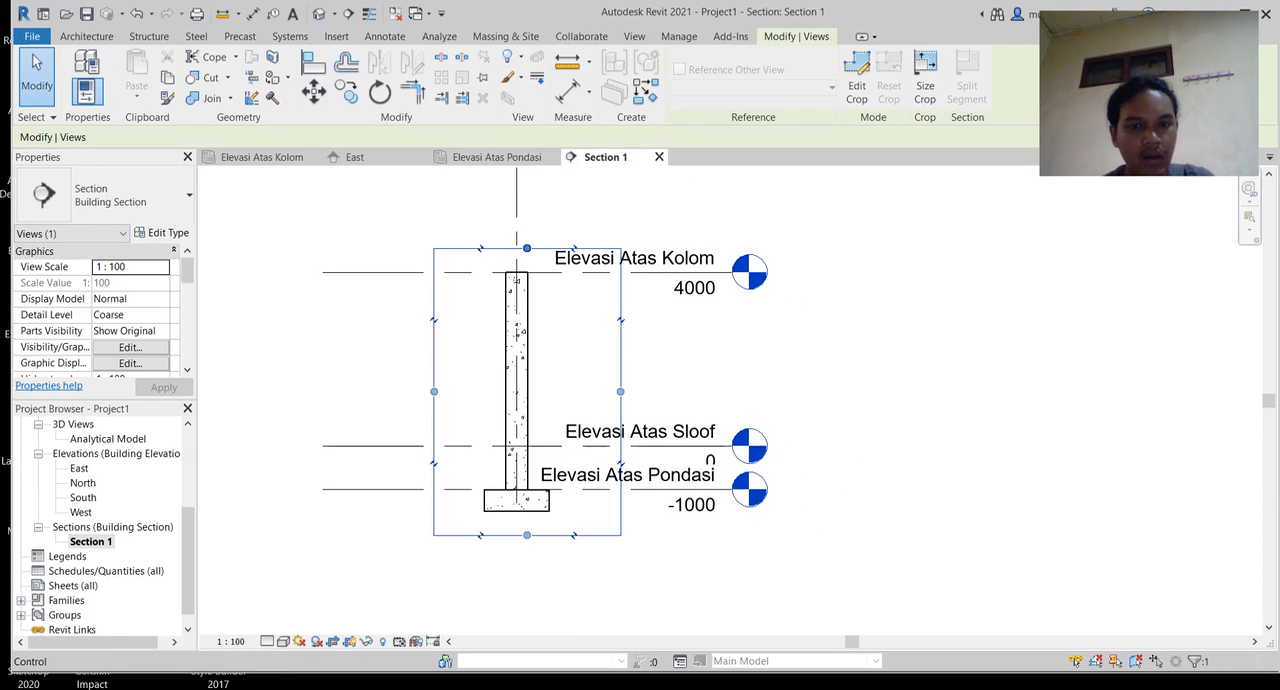
{"action": "left_click_drag", "start_coordinate": [527, 248], "coordinate": [527, 466]}
Step: Hide the Elevasi Atas Pondasi level and grid 2 as individual elements in the section view
{"action": "left_click", "coordinate": [704, 488]}
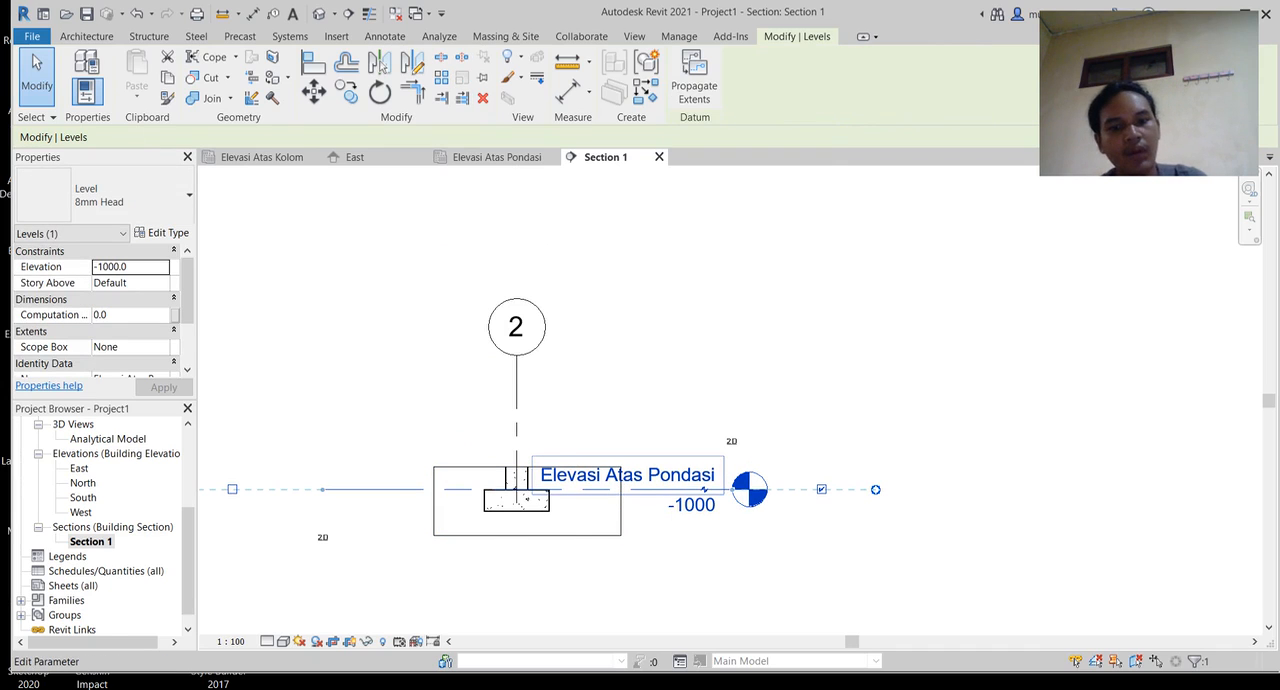
{"action": "right_click", "coordinate": [654, 487]}
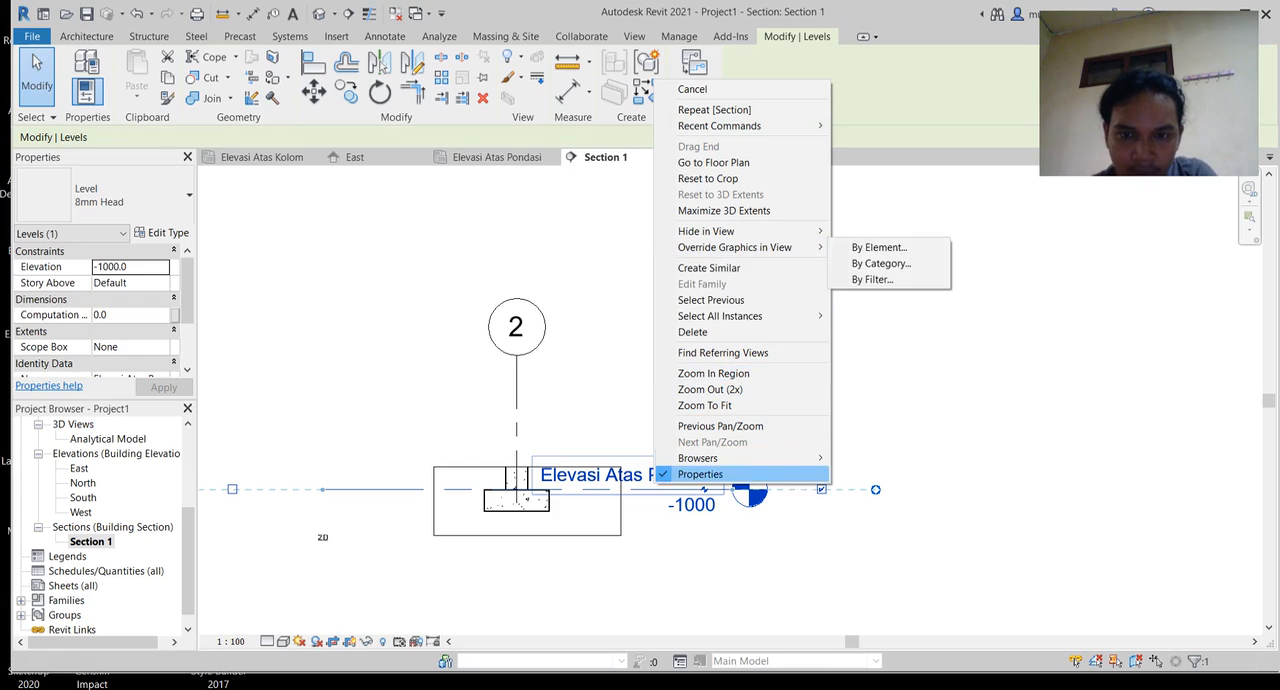
{"action": "mouse_move", "coordinate": [706, 231]}
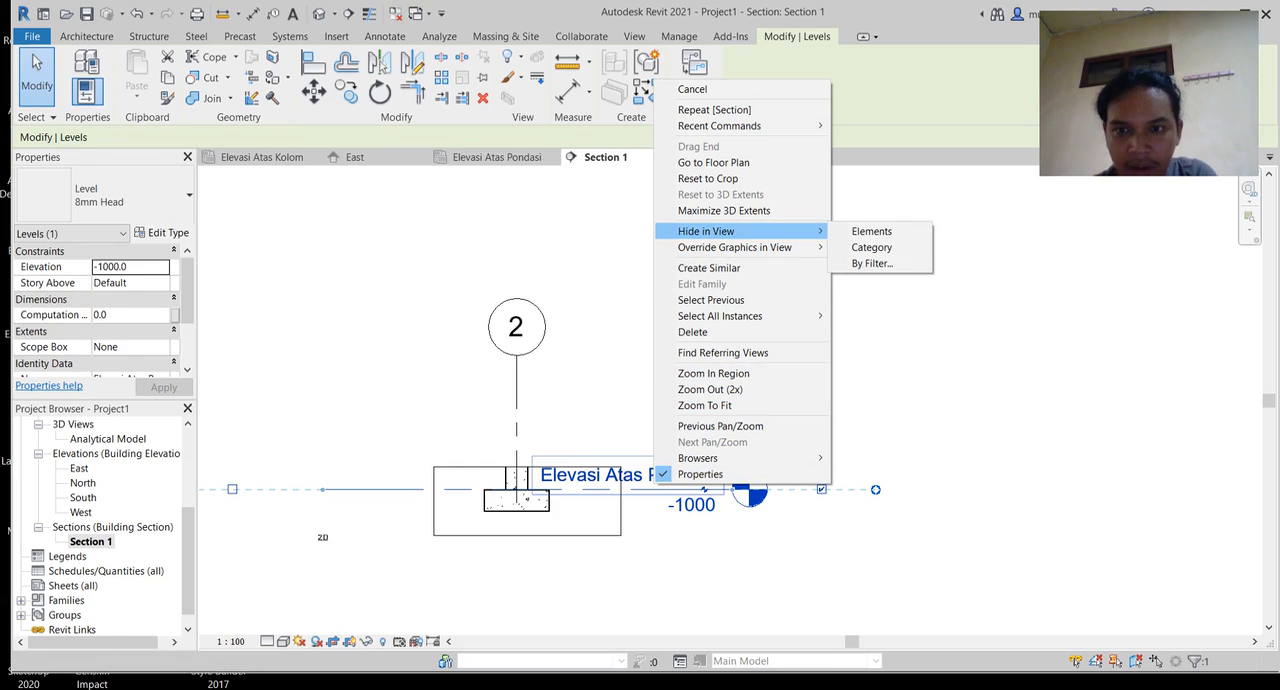
{"action": "left_click", "coordinate": [871, 231]}
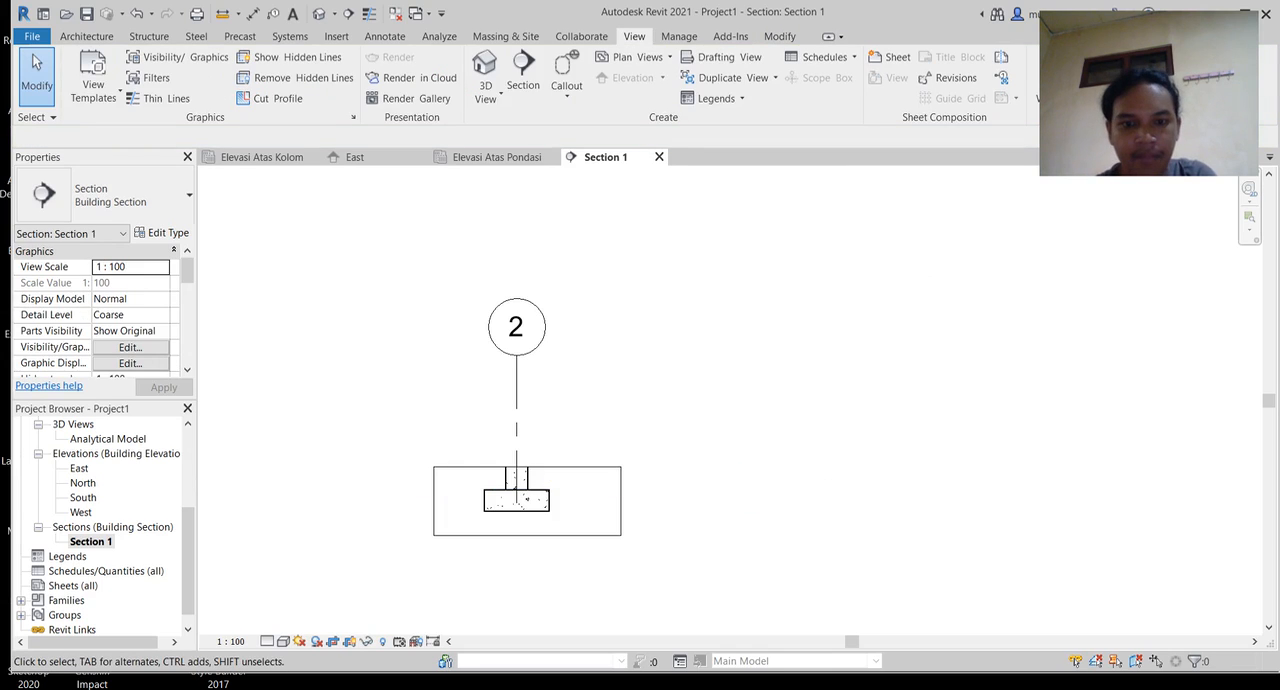
{"action": "left_click", "coordinate": [516, 340]}
{"action": "right_click", "coordinate": [521, 334]}
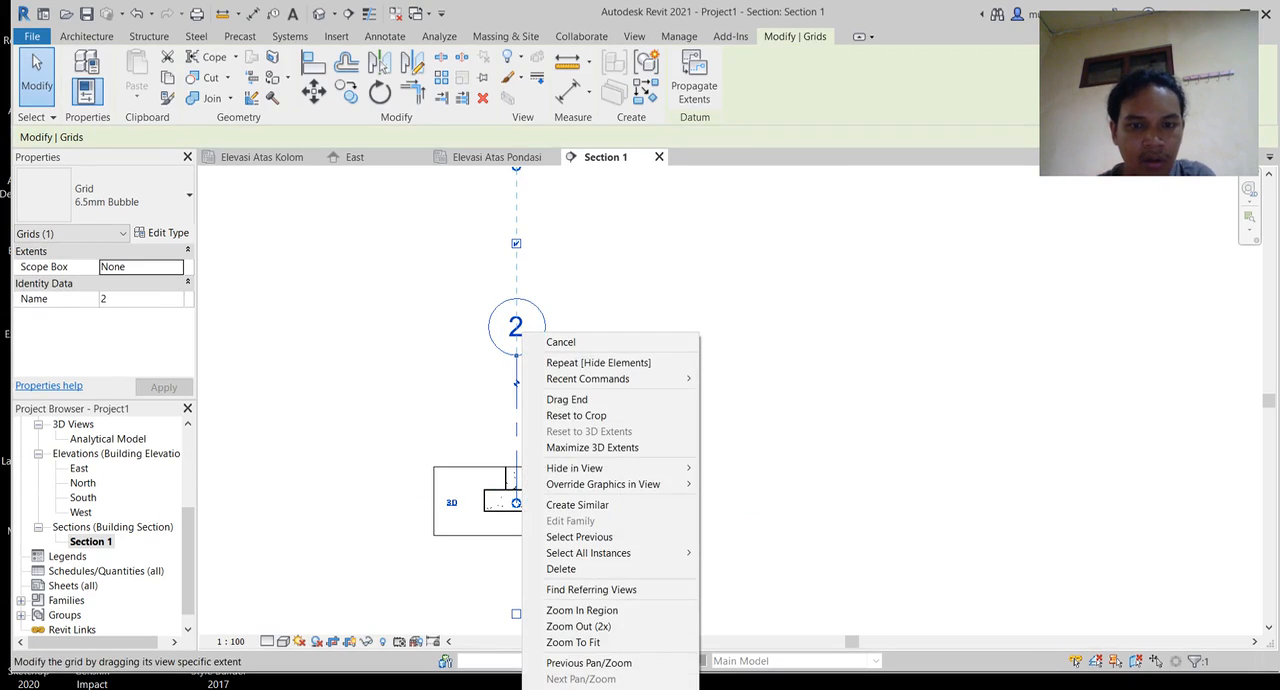
{"action": "mouse_move", "coordinate": [600, 468]}
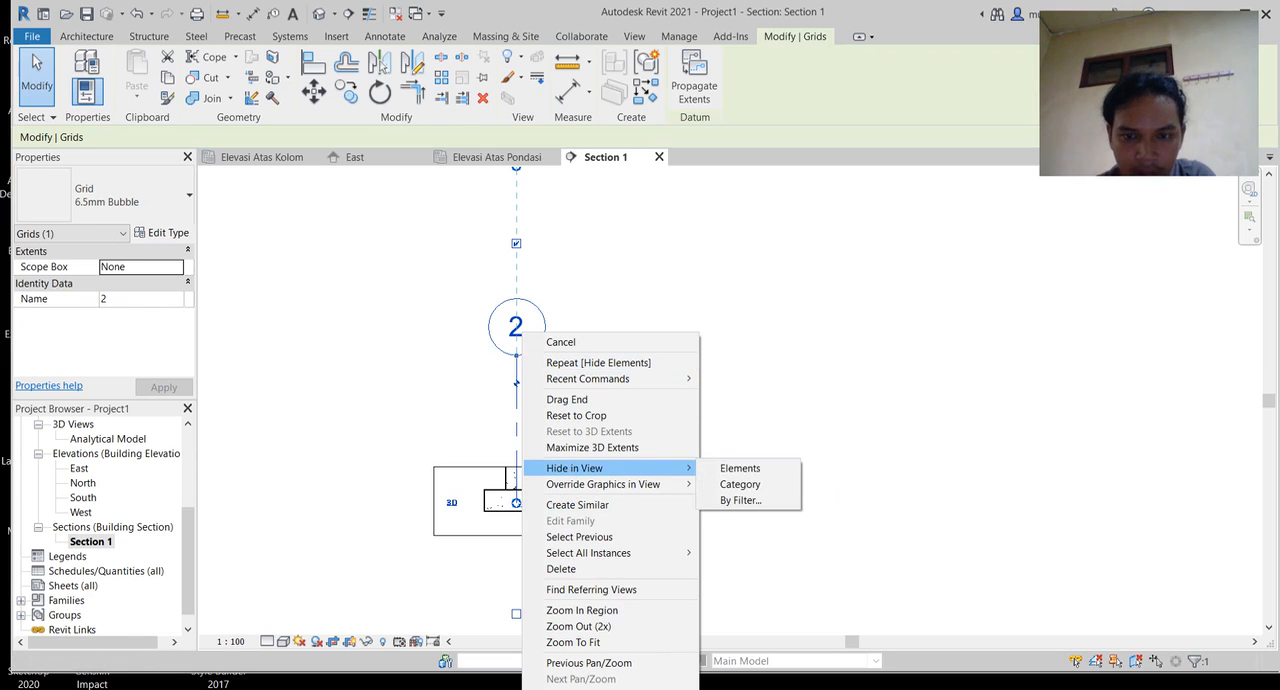
{"action": "left_click", "coordinate": [740, 468]}
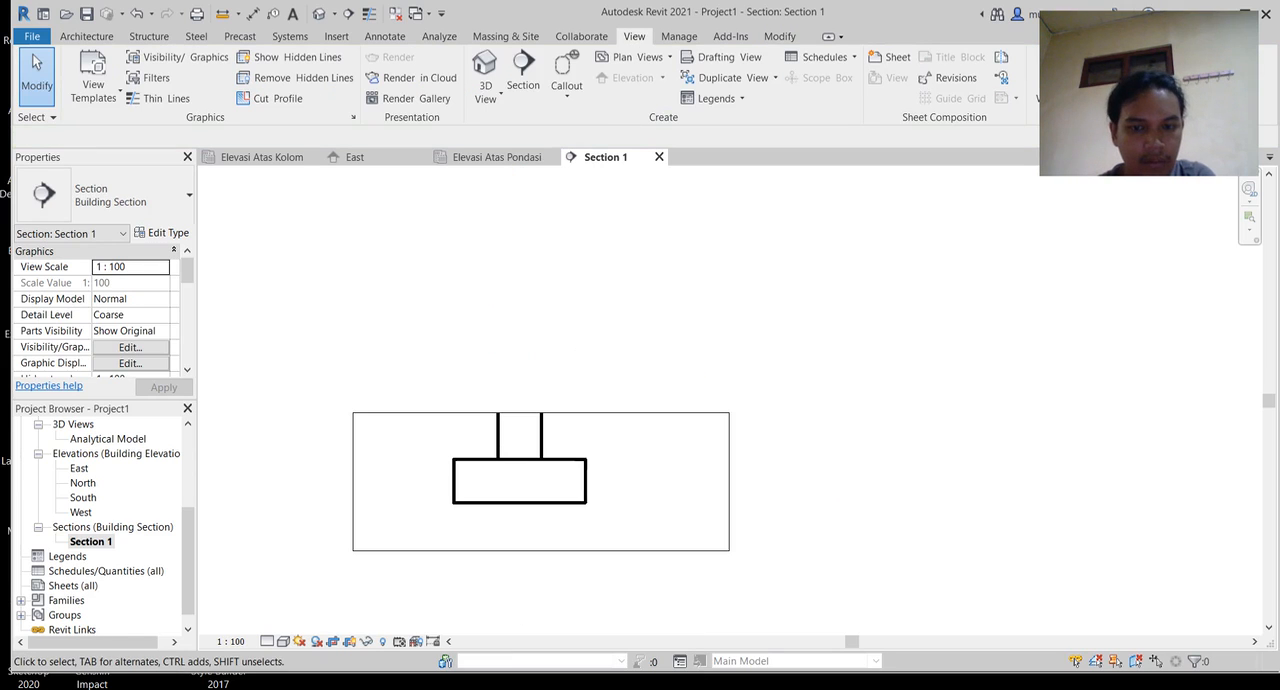
Step: Narrow the section's crop region on both sides so it fits more closely around the footing
{"action": "left_click", "coordinate": [729, 481]}
{"action": "left_click_drag", "start_coordinate": [729, 482], "coordinate": [661, 482]}
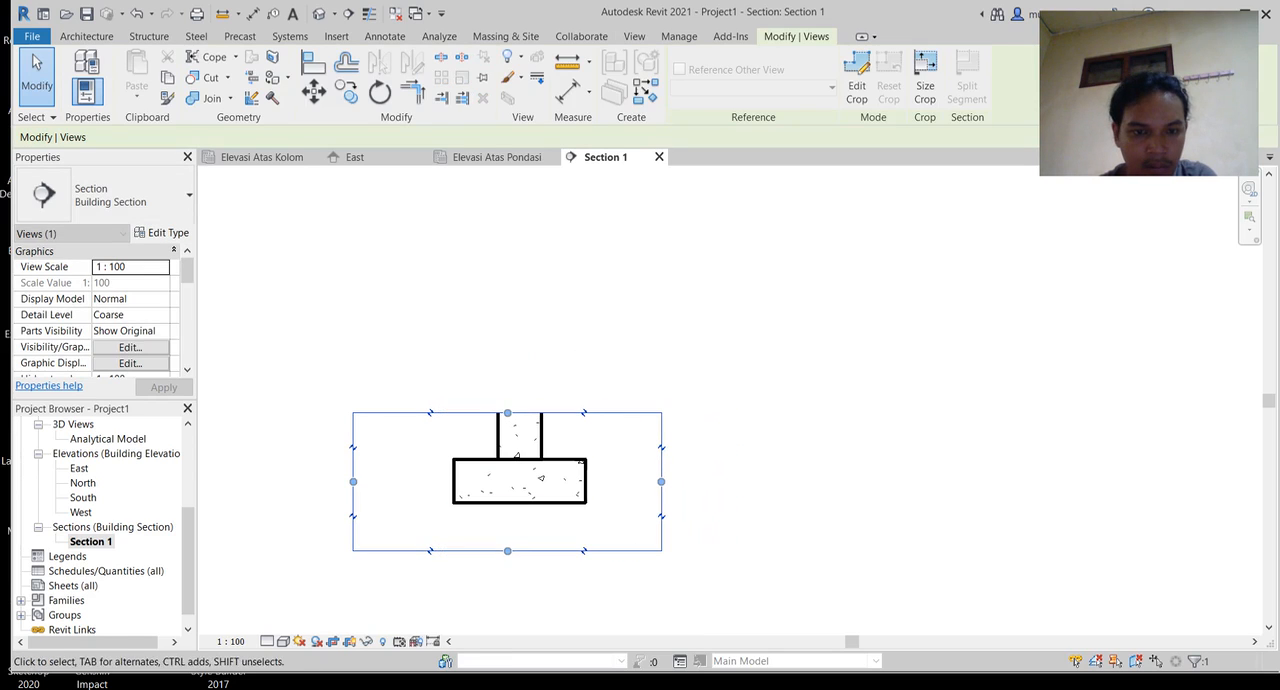
{"action": "left_click_drag", "start_coordinate": [353, 482], "coordinate": [376, 482]}
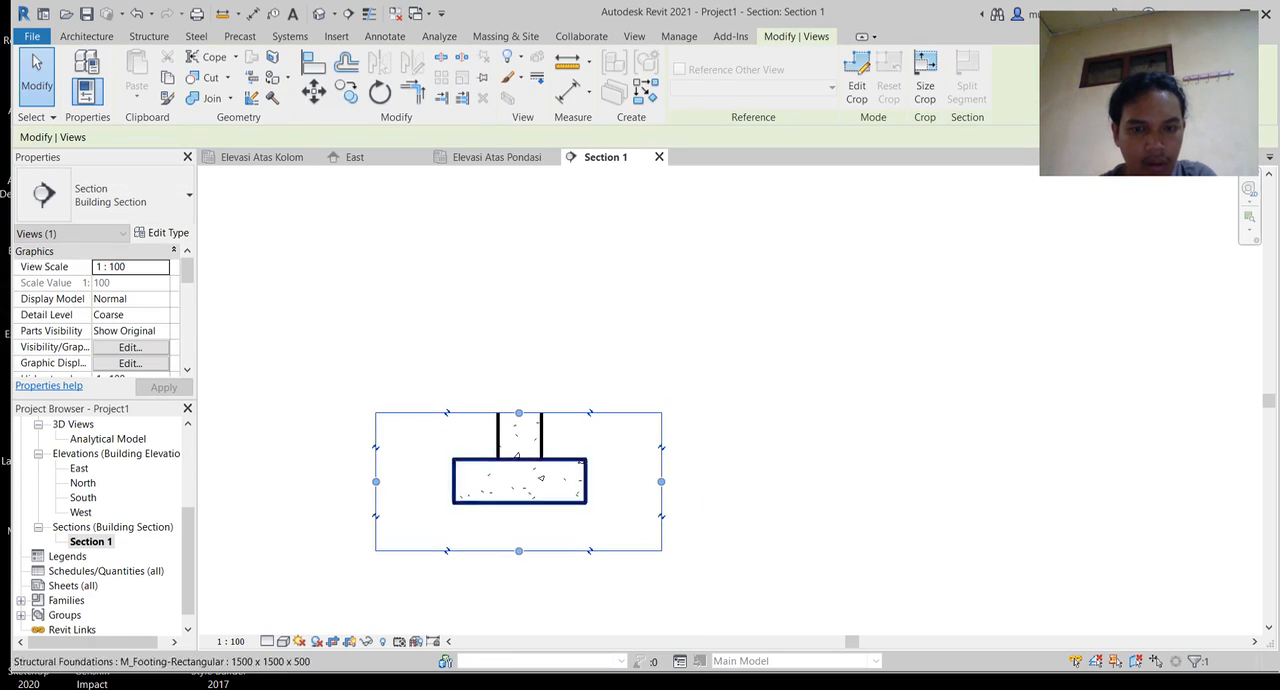
{"action": "key", "text": "Escape"}
Step: Rename the section view as Potongan A
{"action": "scroll", "coordinate": [531, 554], "scroll_direction": "up", "scroll_amount": 4}
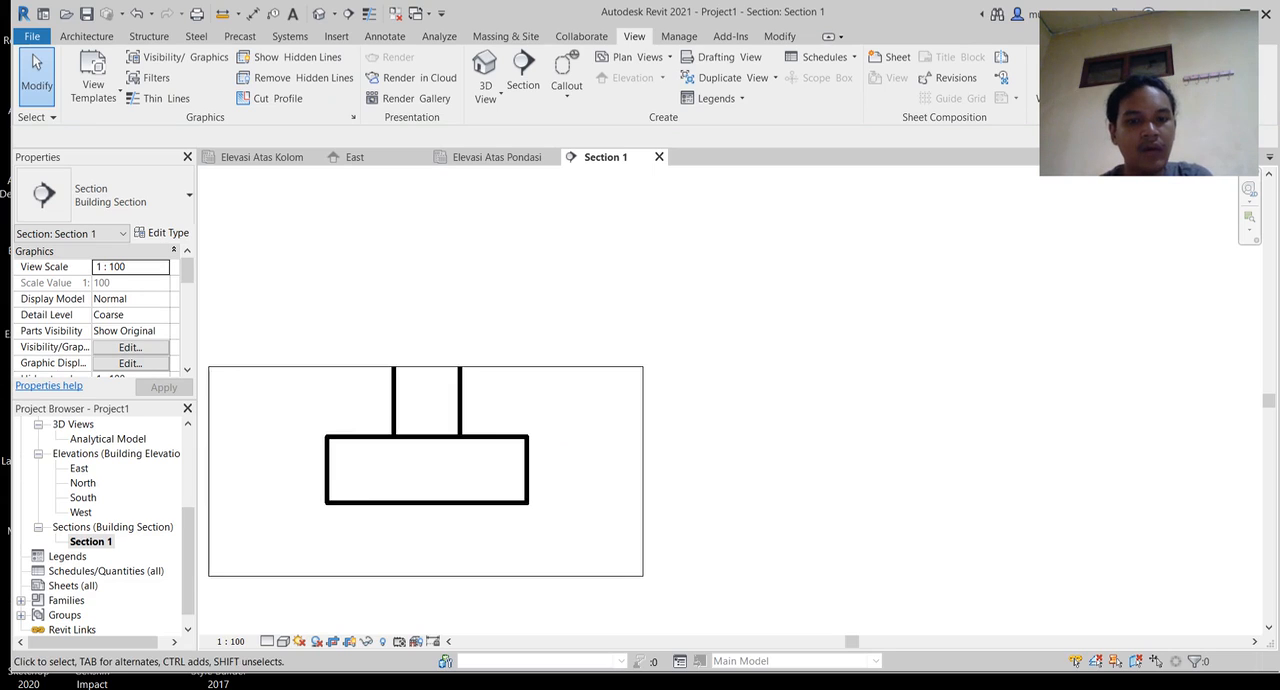
{"action": "middle_click_drag", "start_coordinate": [531, 554], "coordinate": [634, 511]}
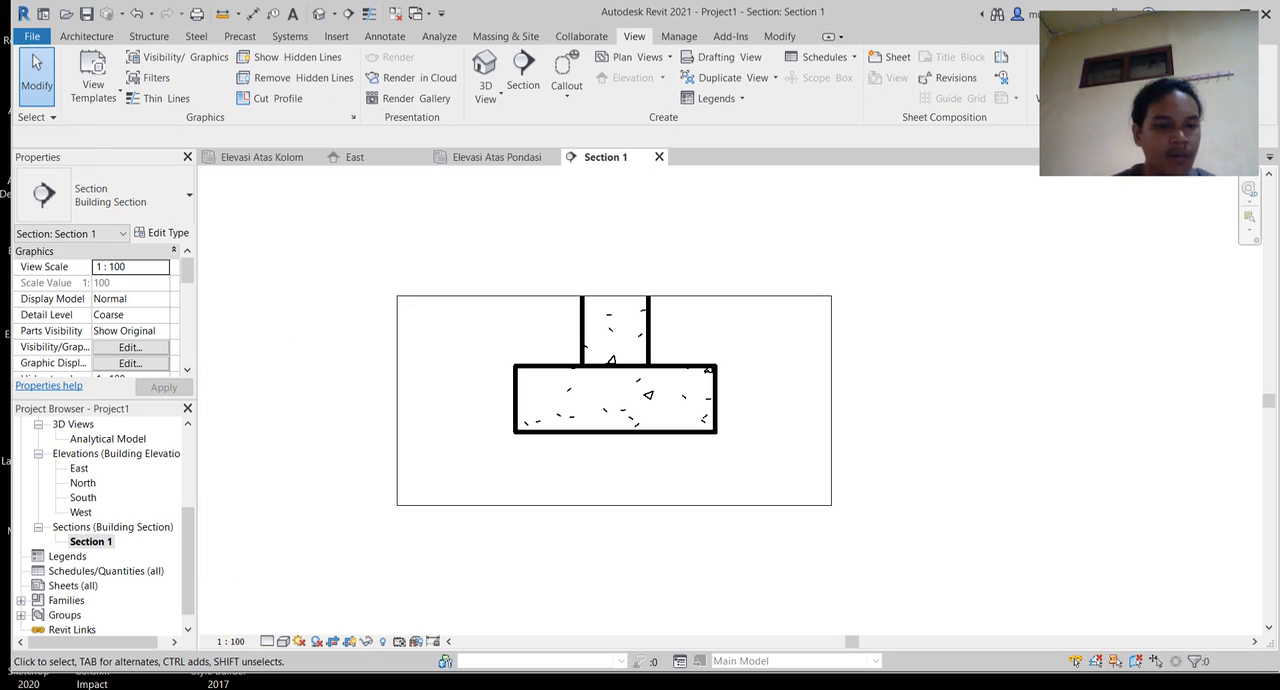
{"action": "right_click", "coordinate": [100, 540]}
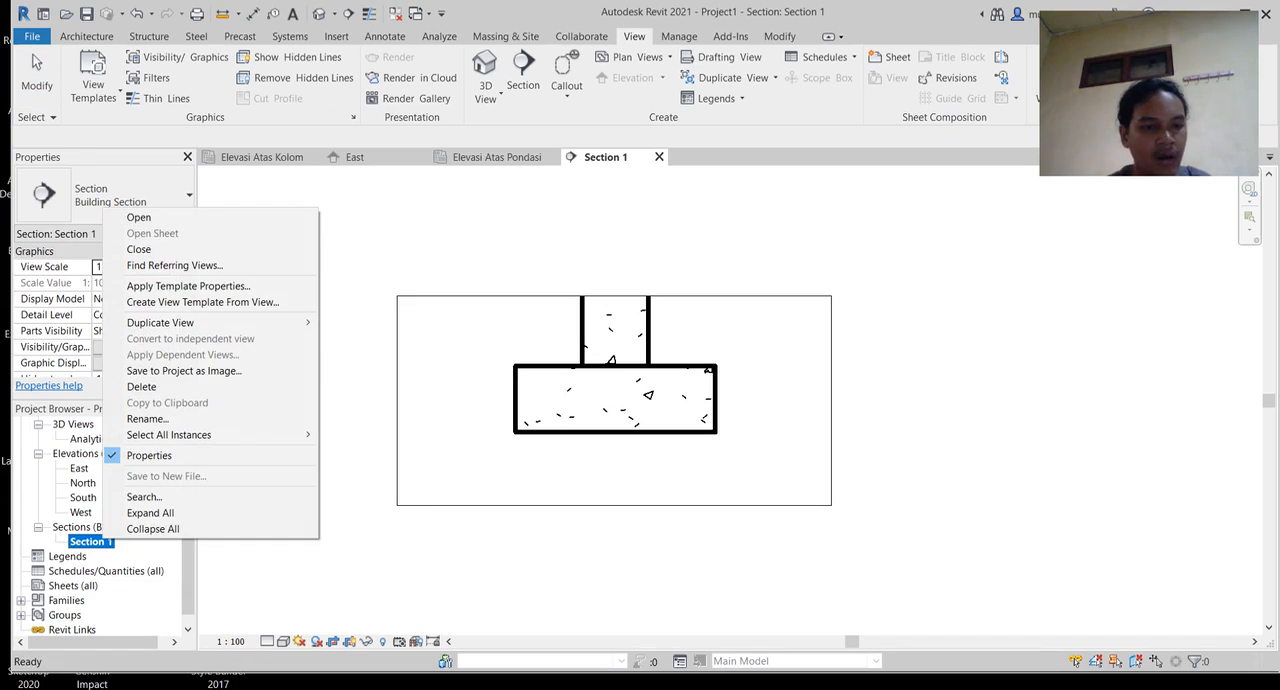
{"action": "left_click", "coordinate": [147, 418]}
{"action": "type", "text": "Poto"}
{"action": "type", "text": "ngan "}
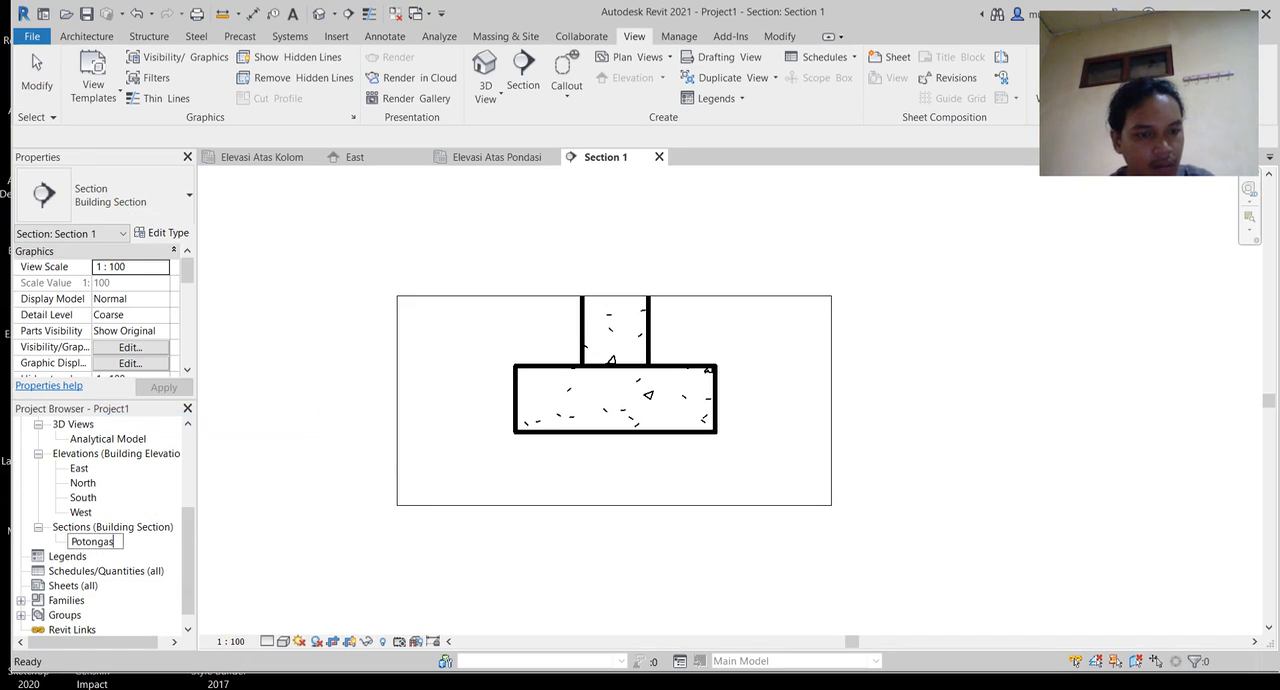
{"action": "type", "text": "A"}
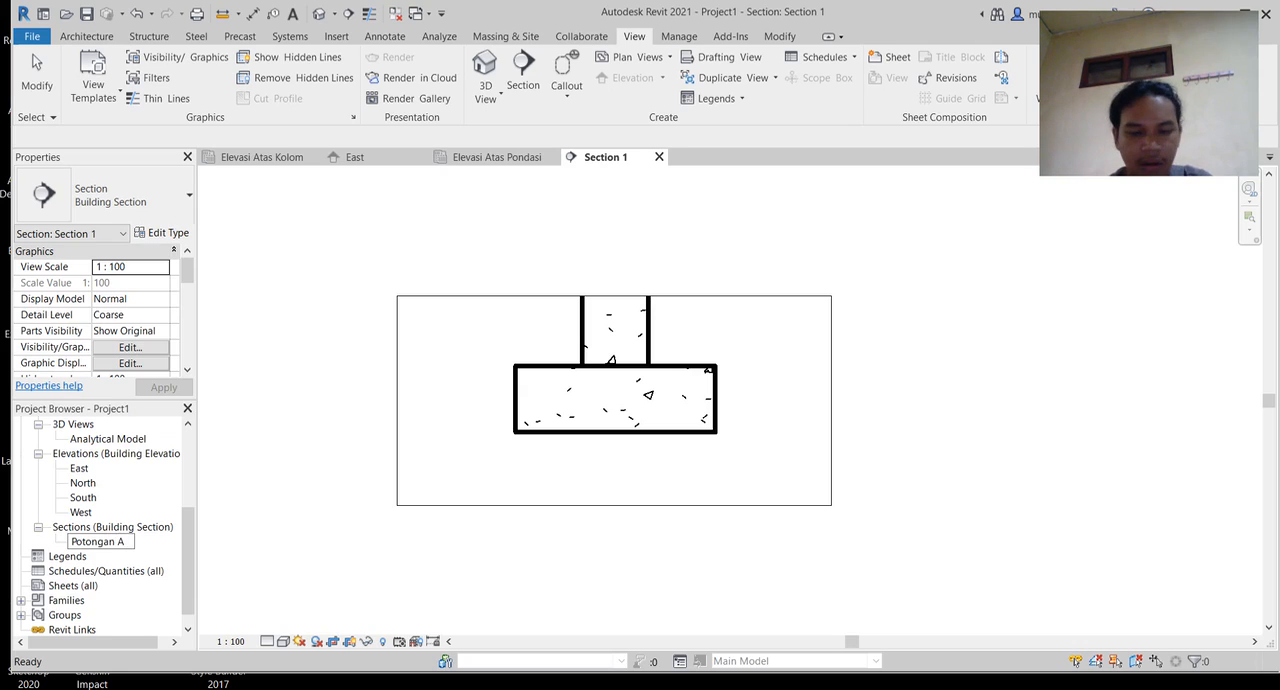
{"action": "key", "text": "Return"}
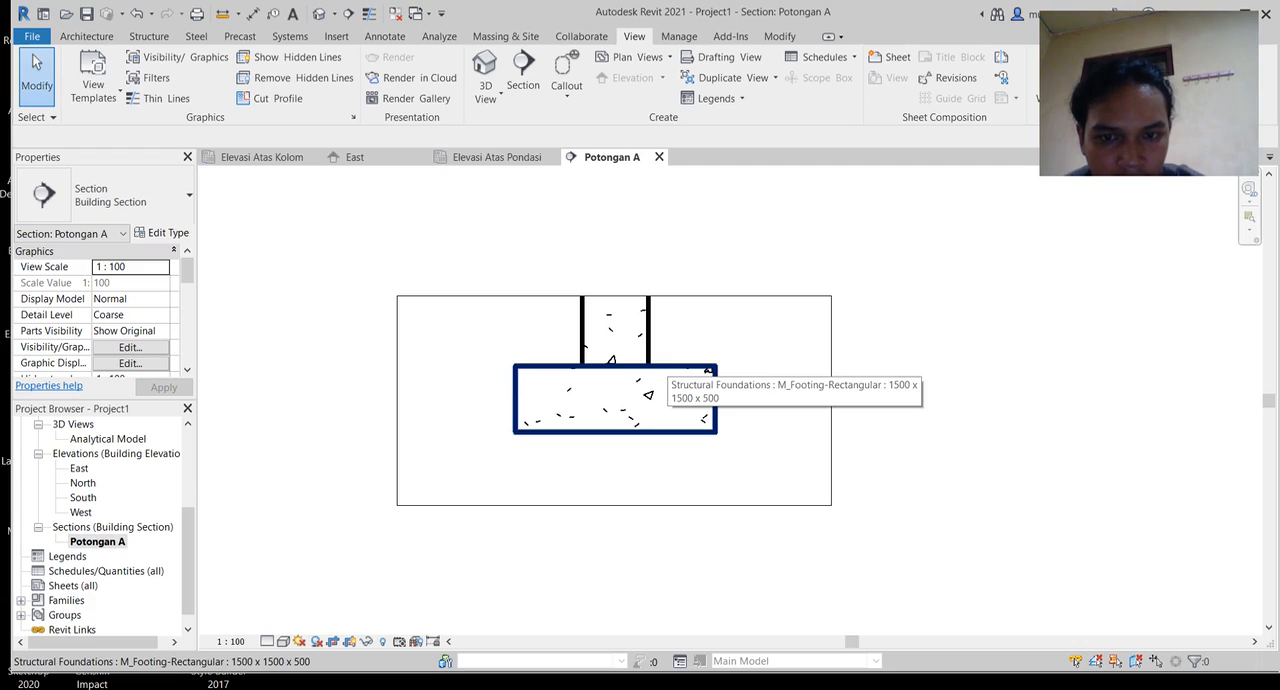
{"action": "double_click", "coordinate": [615, 431]}
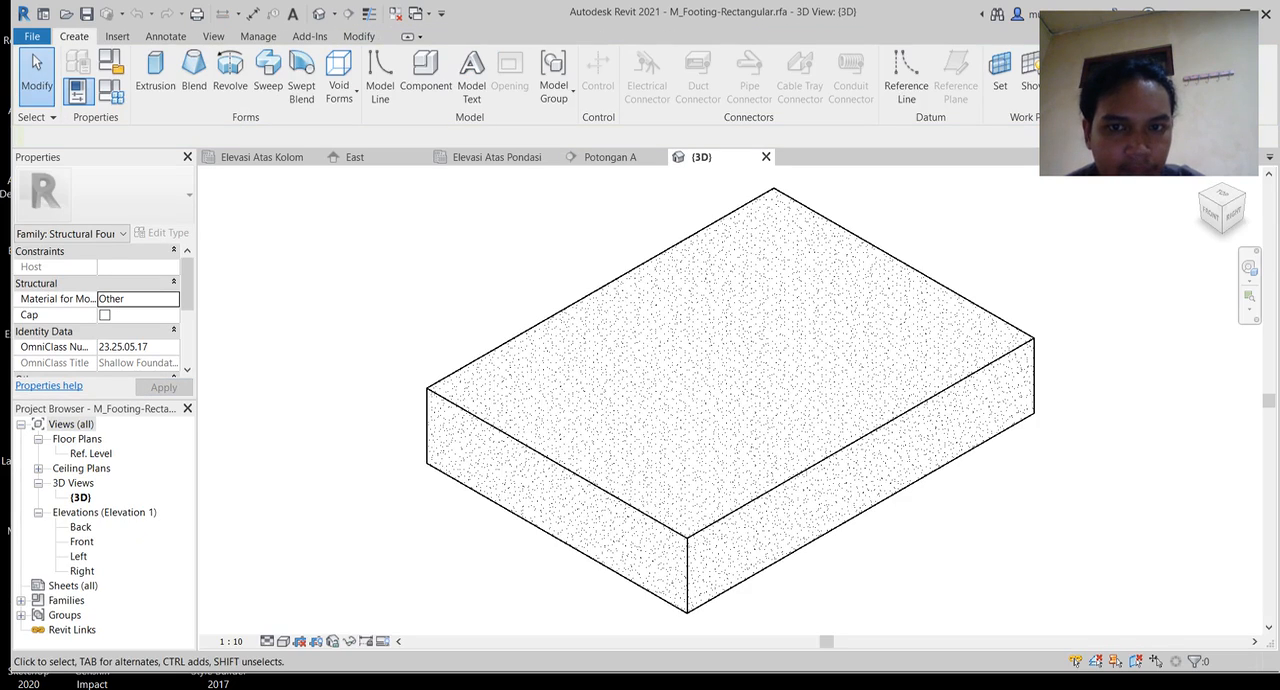
{"action": "left_click", "coordinate": [610, 157]}
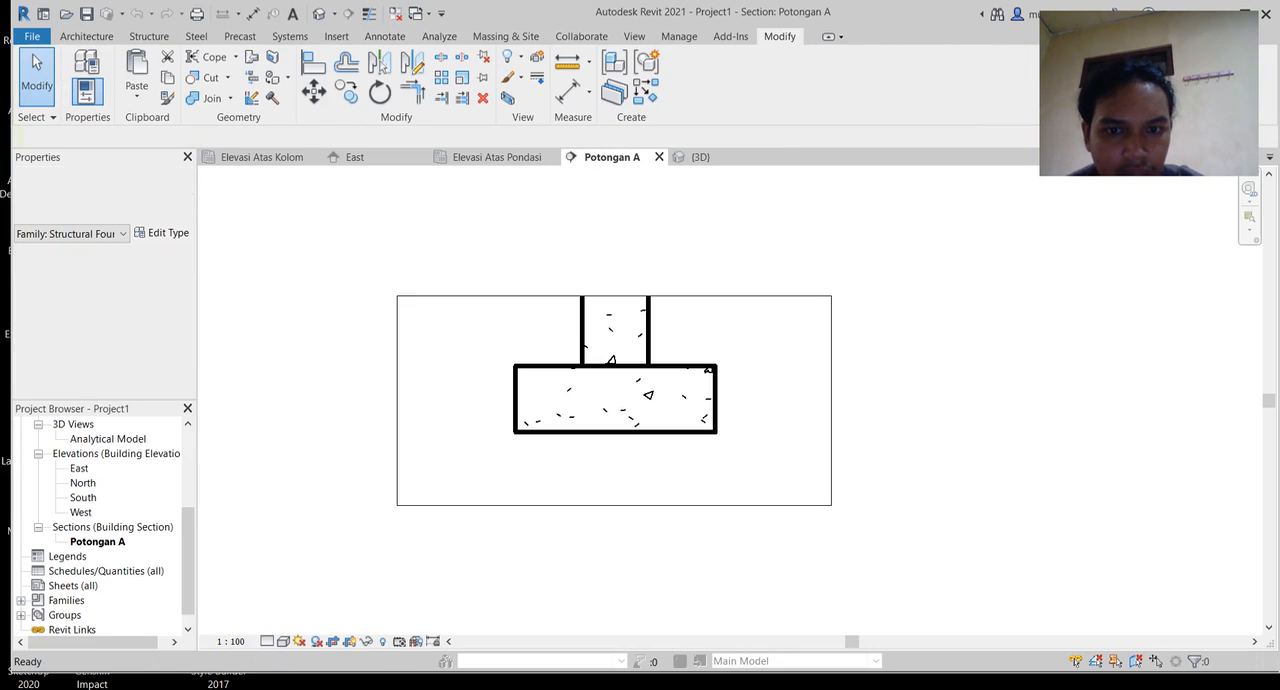
{"action": "left_click", "coordinate": [615, 330]}
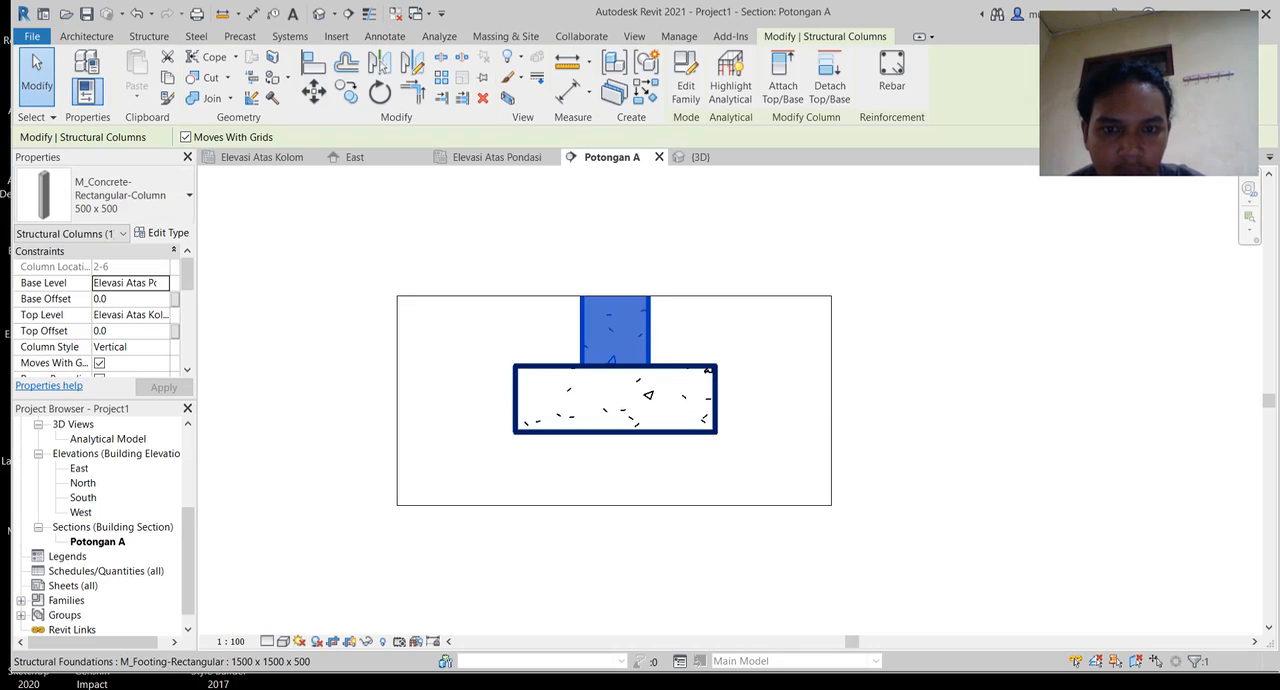
{"action": "key", "text": "Escape"}
Step: Place an M_02 shape rebar along the bottom of the rectangular footing in the Potongan A section
{"action": "left_click", "coordinate": [708, 371]}
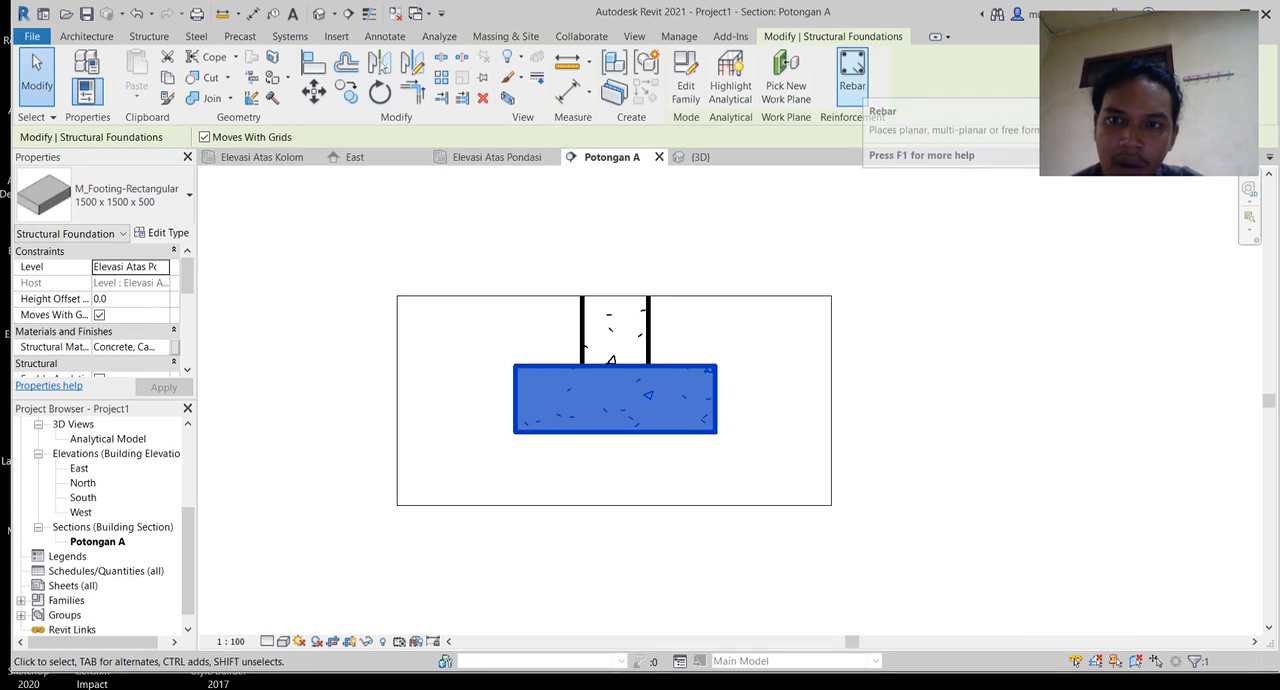
{"action": "left_click", "coordinate": [852, 72]}
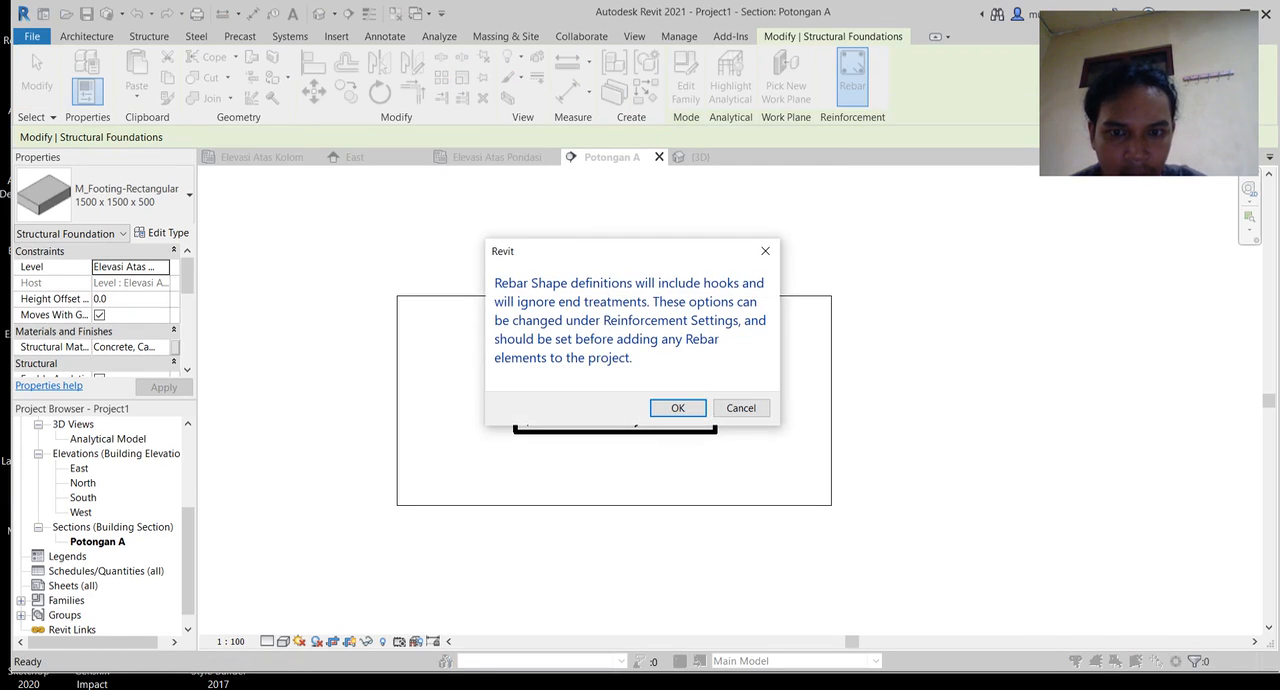
{"action": "key", "text": "Return"}
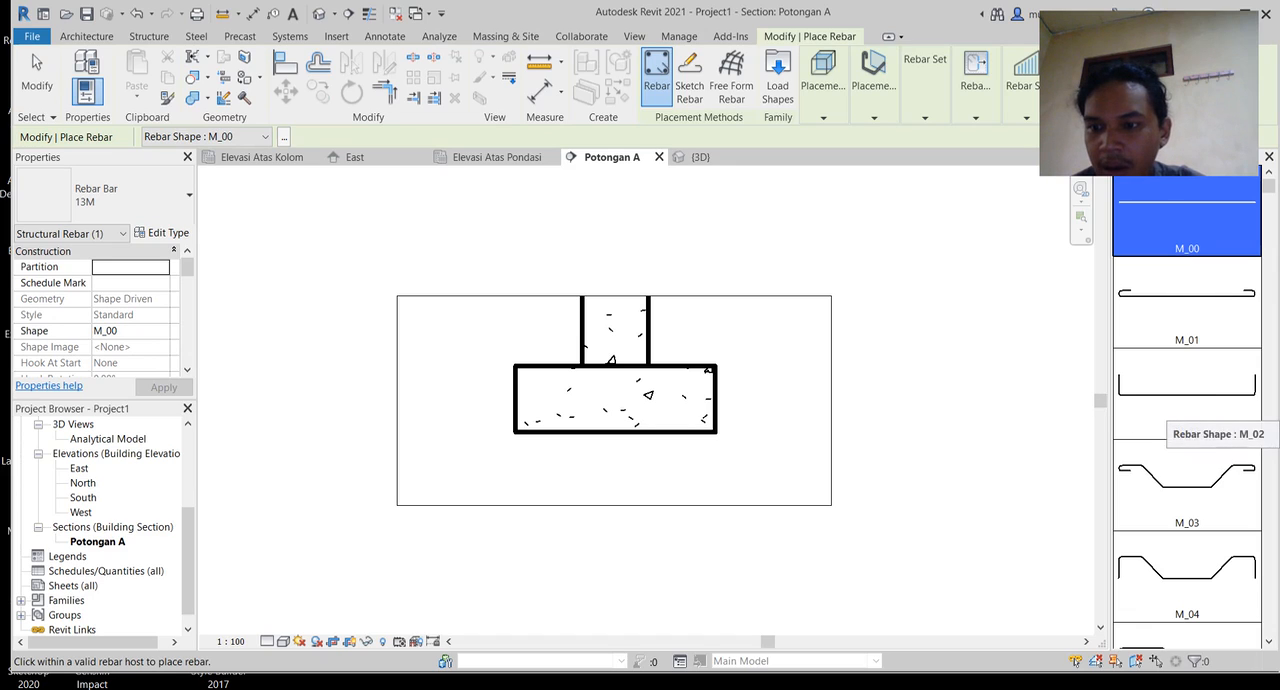
{"action": "left_click", "coordinate": [1186, 392]}
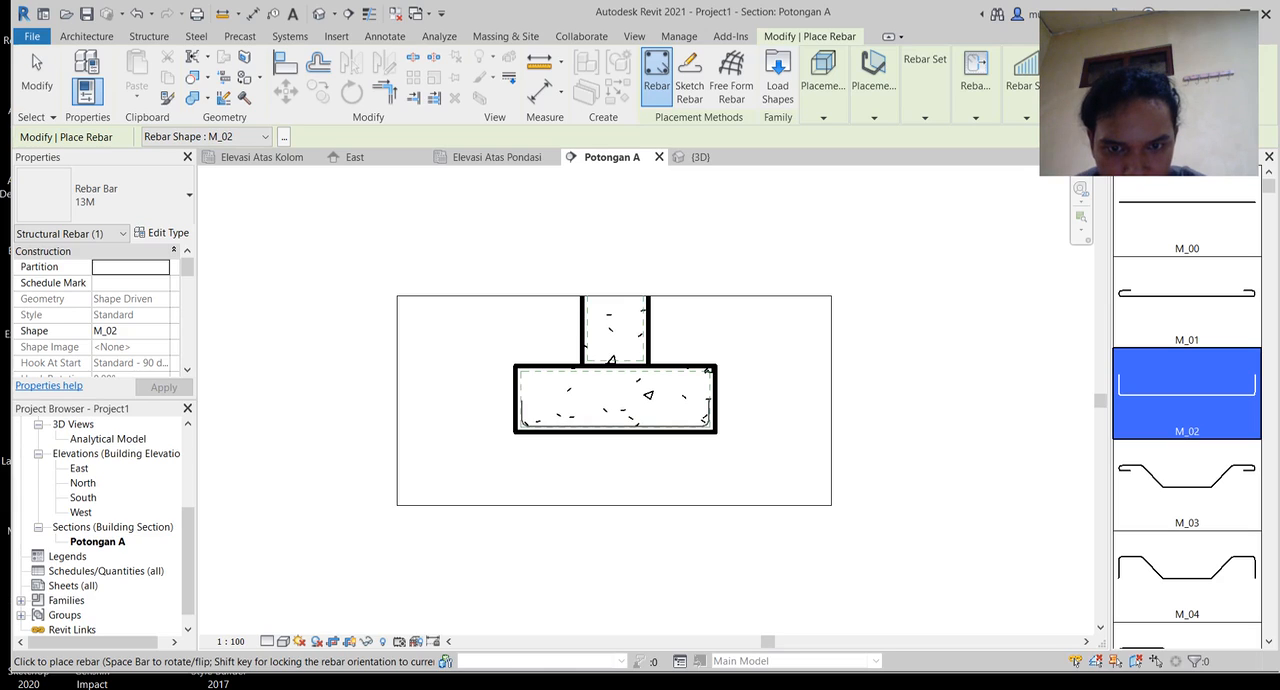
{"action": "left_click", "coordinate": [638, 415]}
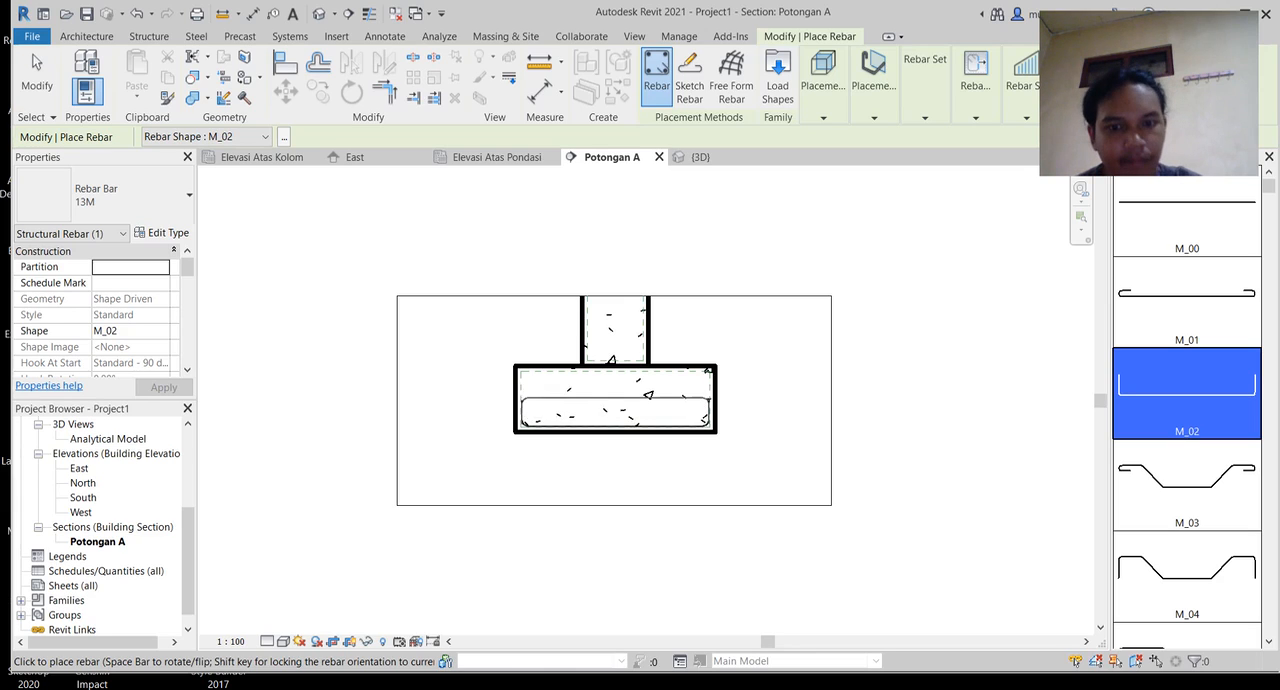
{"action": "key", "text": "Escape"}
{"action": "key", "text": "Escape"}
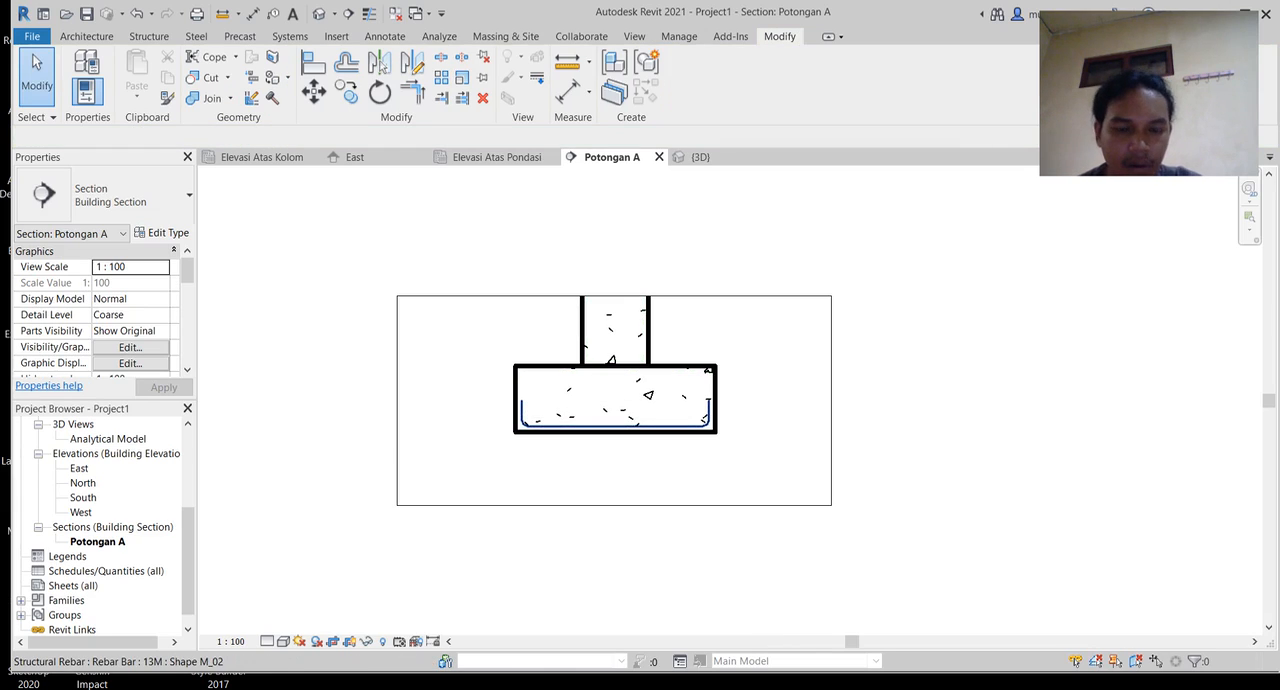
Step: Change the footing rebar's bar type to 16M
{"action": "scroll", "coordinate": [660, 429], "scroll_direction": "up", "scroll_amount": 6}
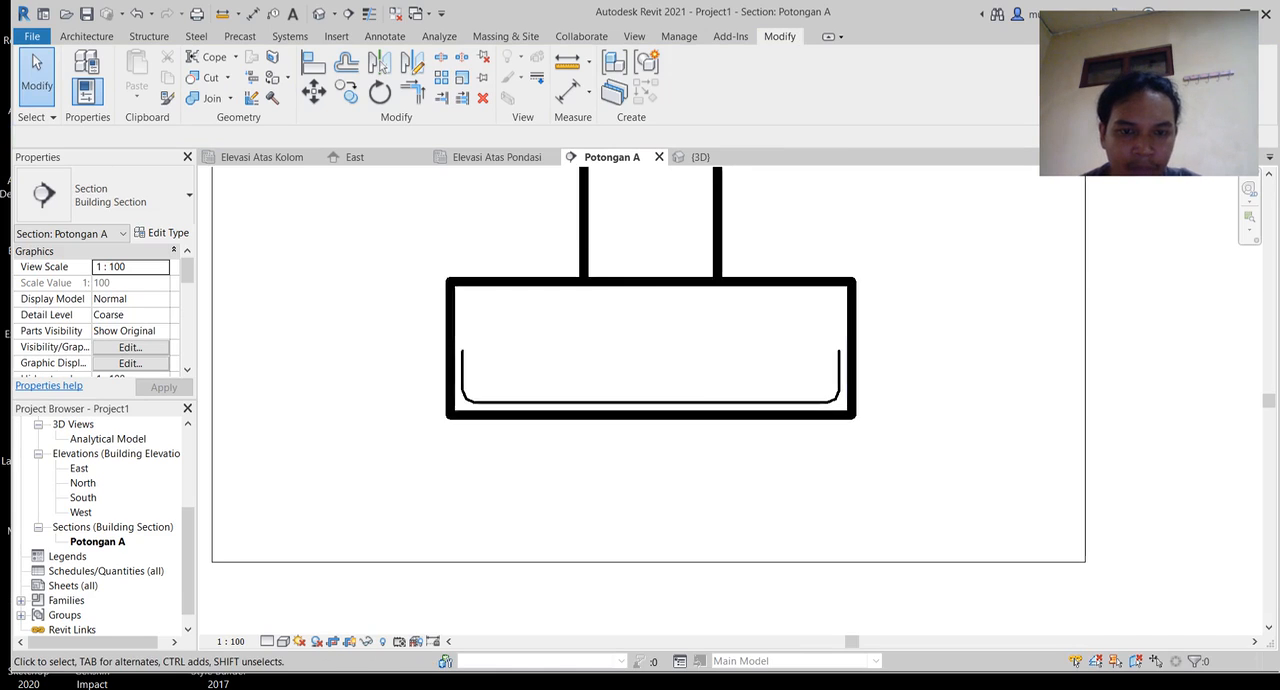
{"action": "scroll", "coordinate": [660, 429], "scroll_direction": "up", "scroll_amount": 1}
{"action": "middle_click_drag", "start_coordinate": [660, 429], "coordinate": [832, 469]}
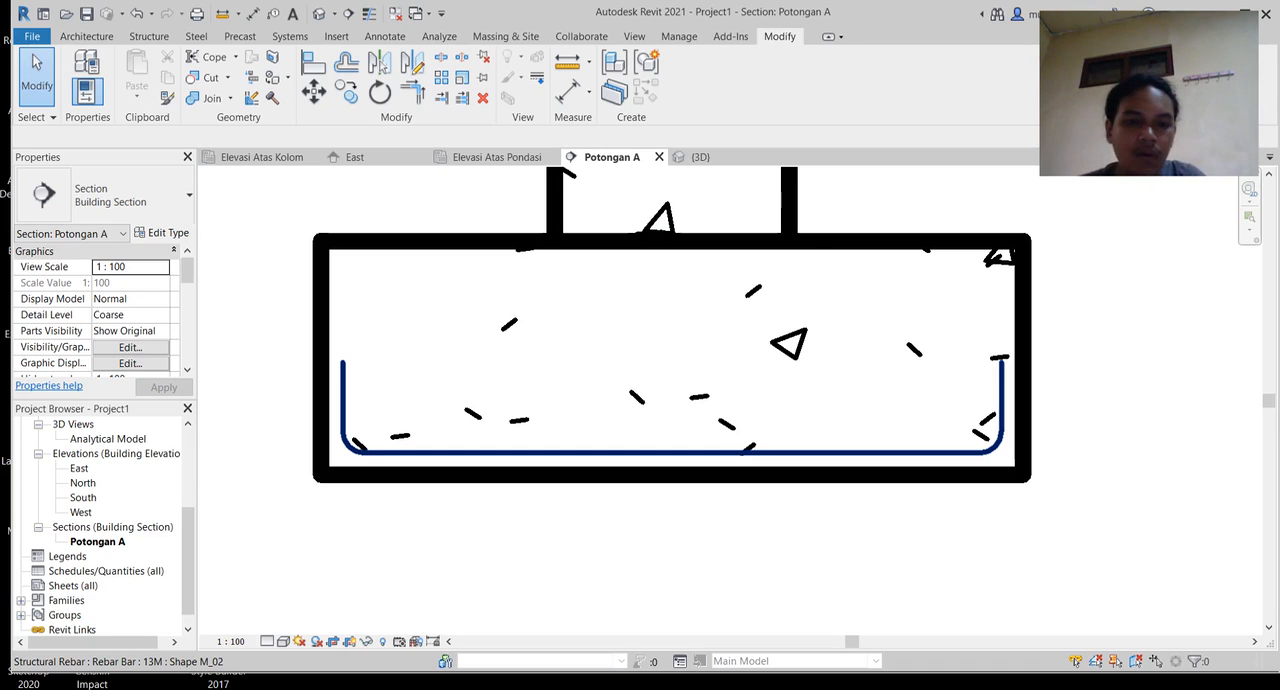
{"action": "left_click", "coordinate": [832, 452]}
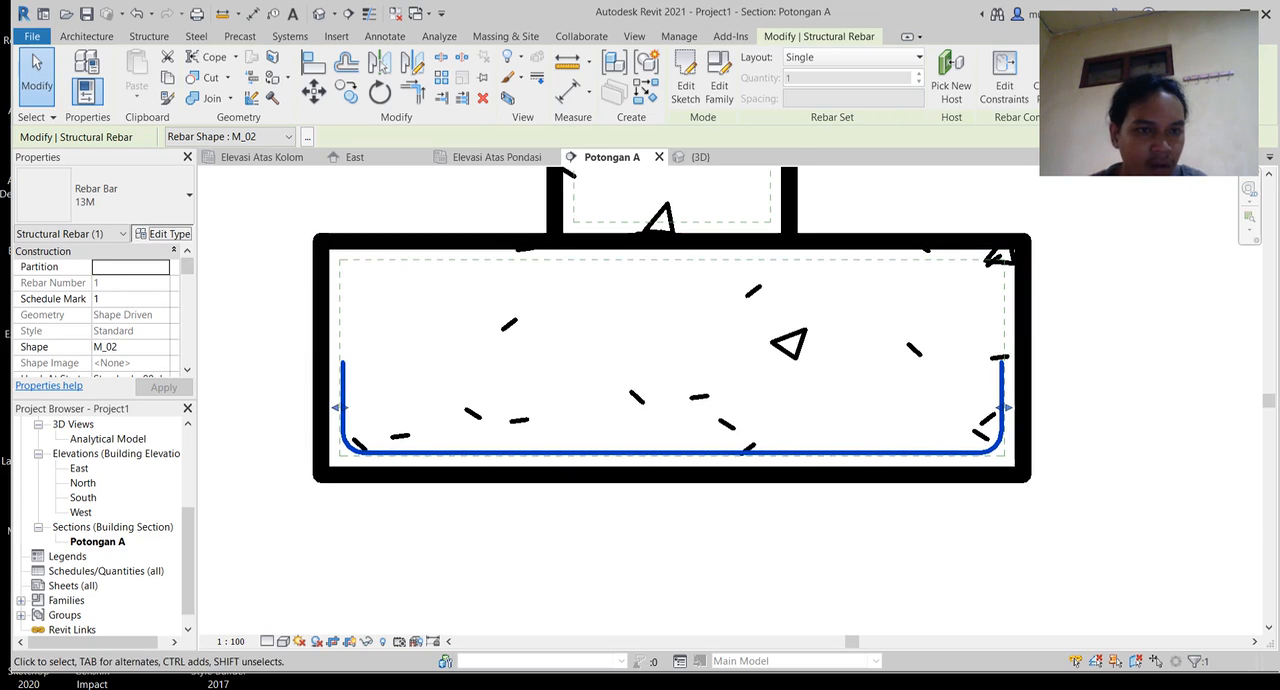
{"action": "left_click", "coordinate": [162, 232]}
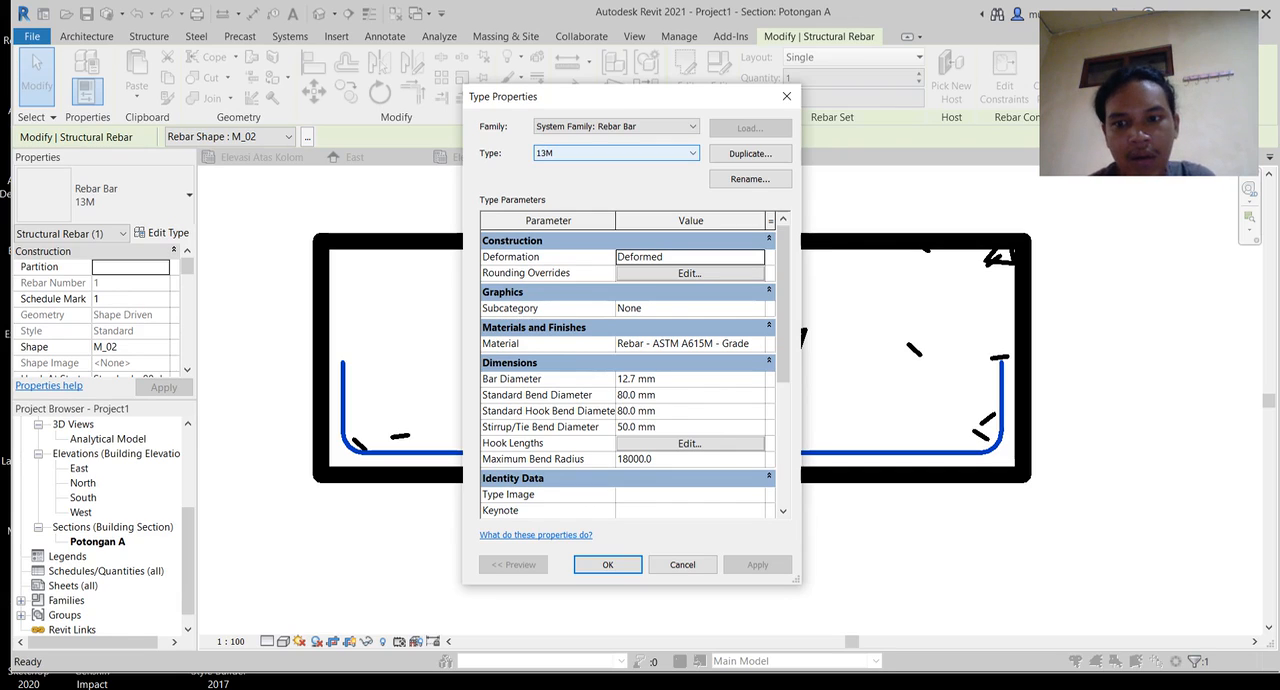
{"action": "left_click", "coordinate": [615, 153]}
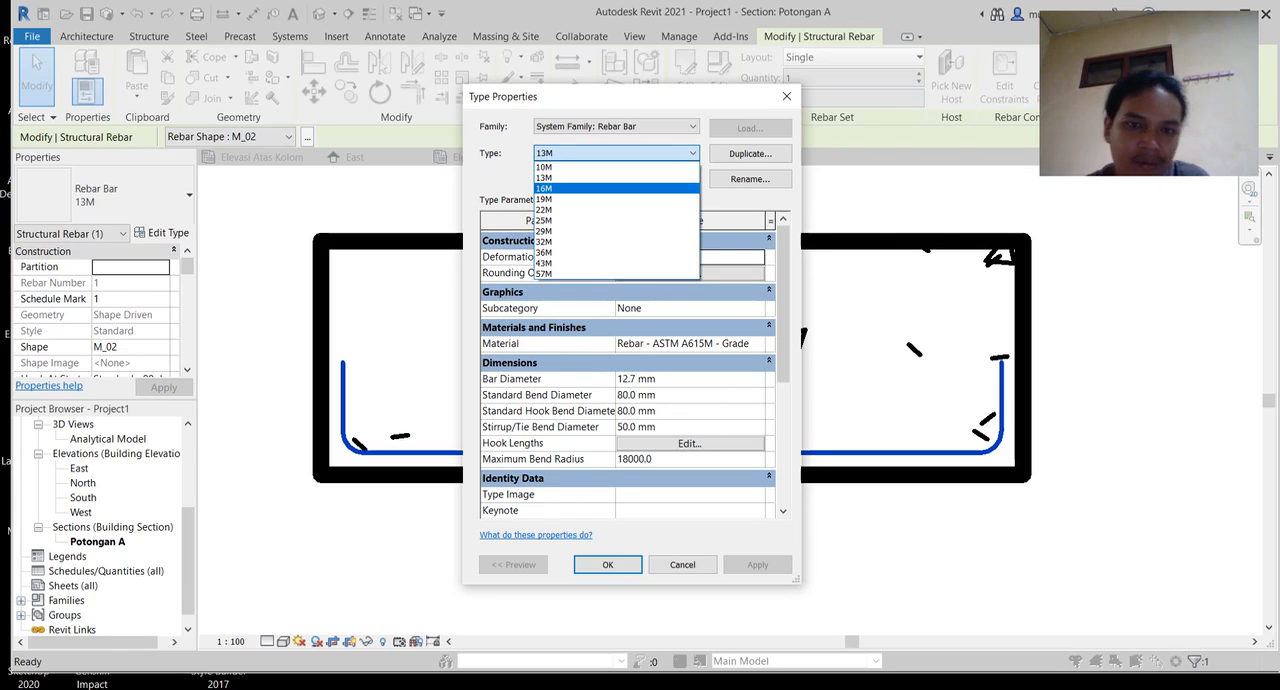
{"action": "left_click", "coordinate": [560, 188]}
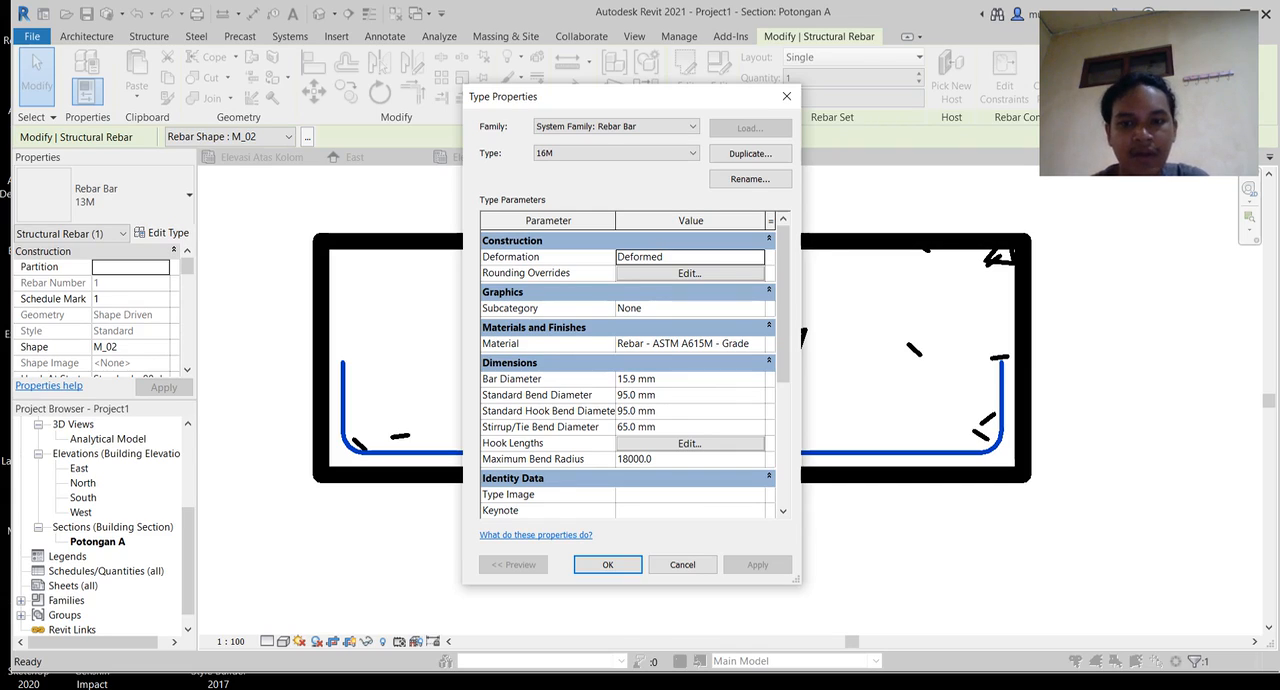
{"action": "left_click", "coordinate": [607, 564]}
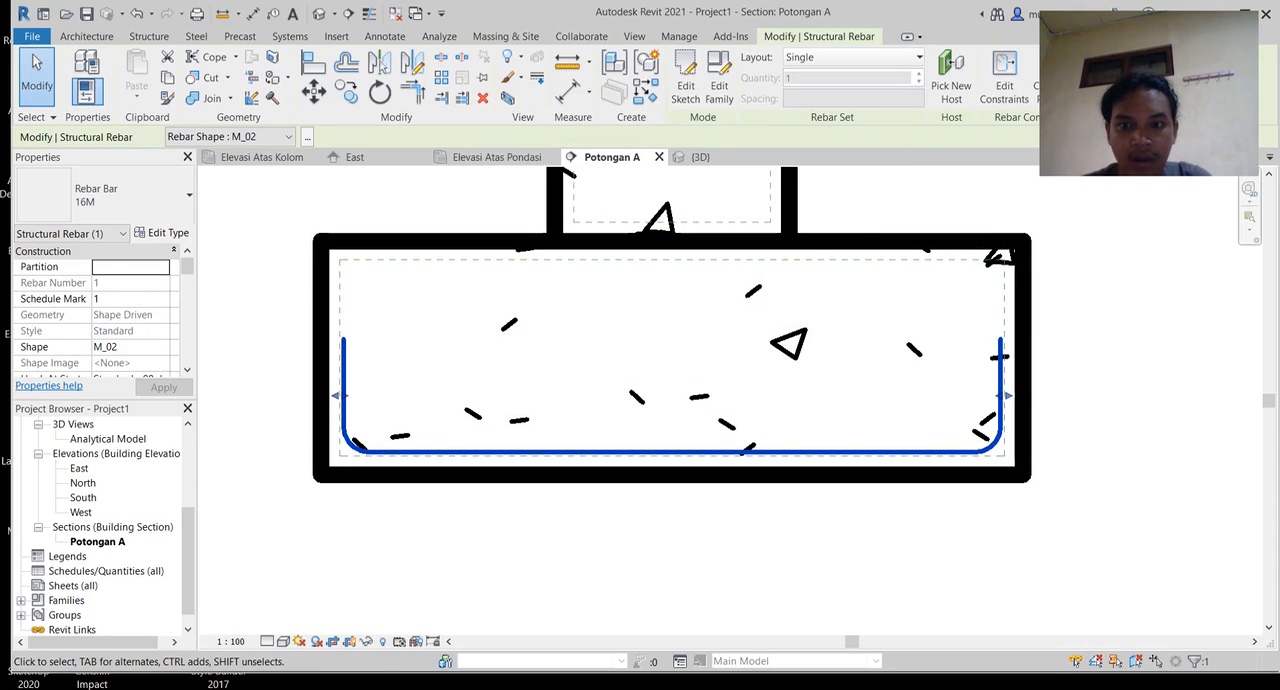
Step: Open the default 3D view and inspect the single rebar inside the footing
{"action": "middle_click_drag", "start_coordinate": [670, 360], "coordinate": [716, 377]}
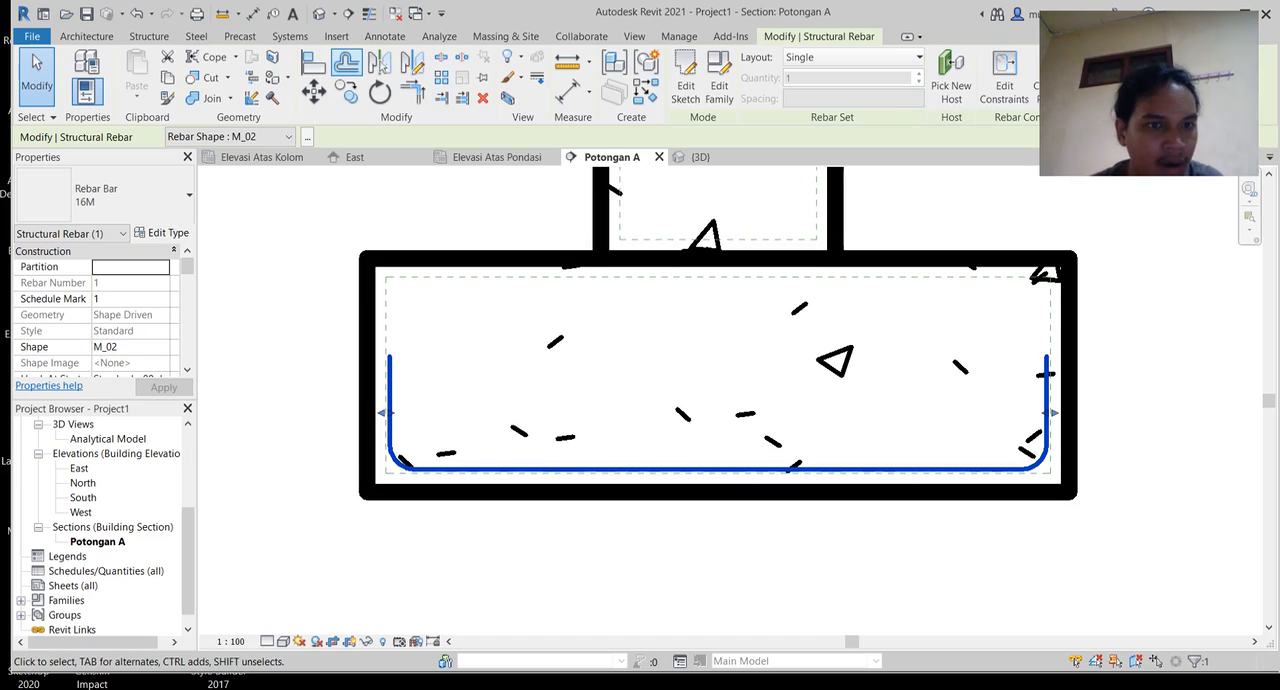
{"action": "left_click", "coordinate": [318, 13]}
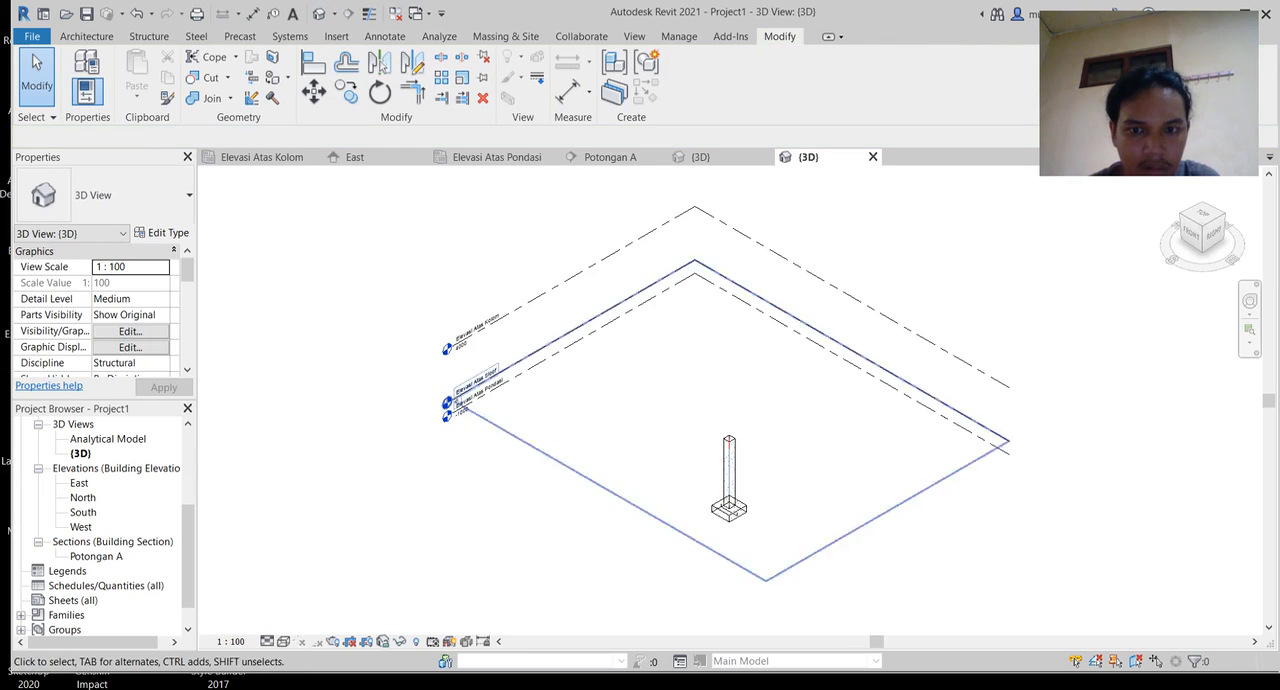
{"action": "scroll", "coordinate": [731, 519], "scroll_direction": "up", "scroll_amount": 10}
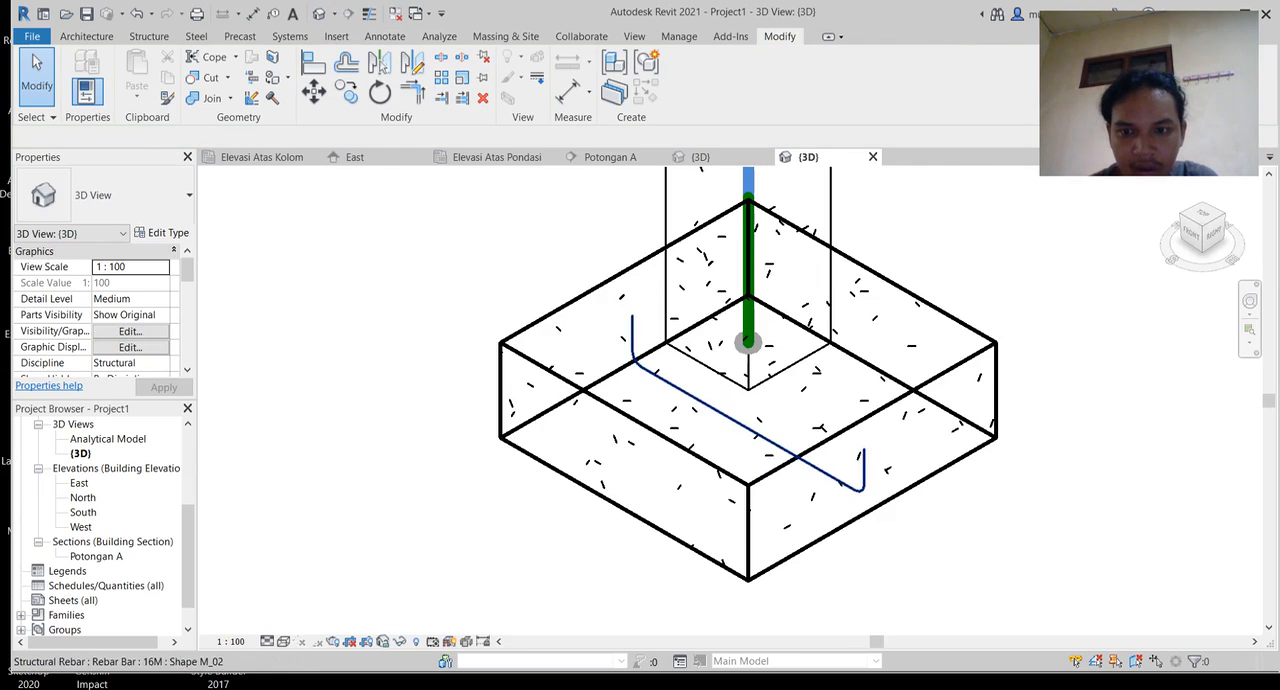
{"action": "middle_click_drag", "start_coordinate": [731, 519], "coordinate": [722, 519]}
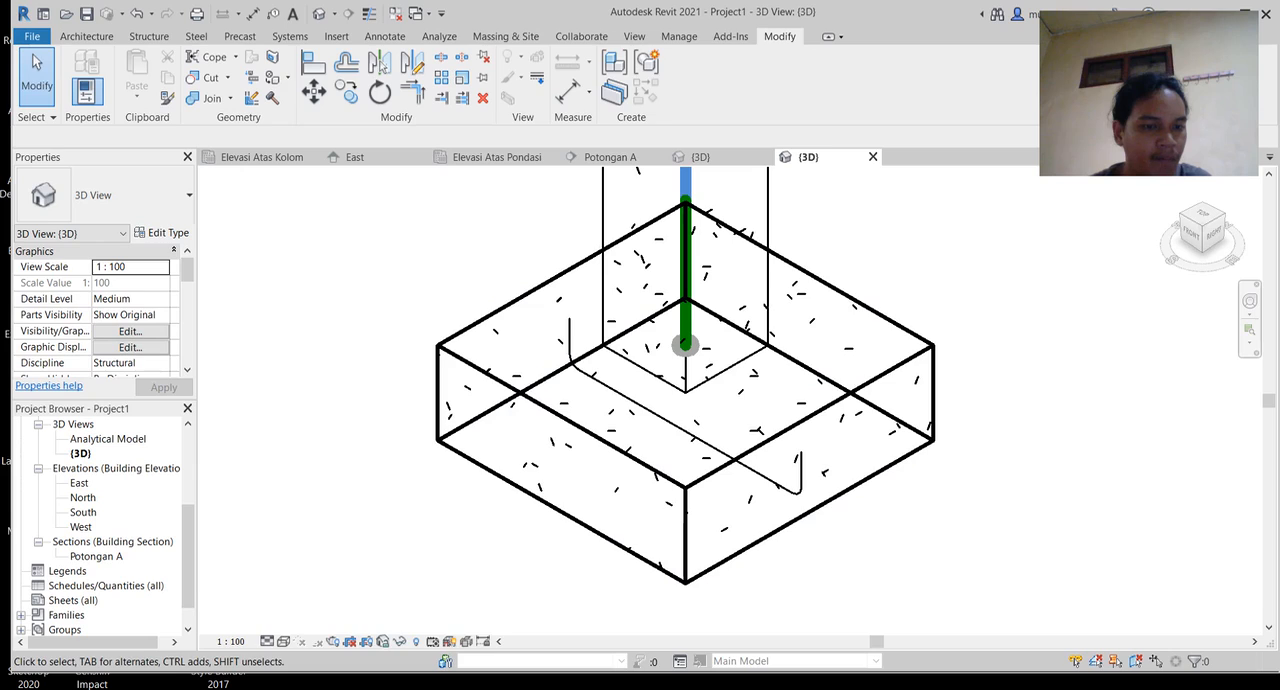
Step: In Potongan A, set the footing rebar's layout to Maximum Spacing with a spacing of 125 mm
{"action": "left_click", "coordinate": [610, 157]}
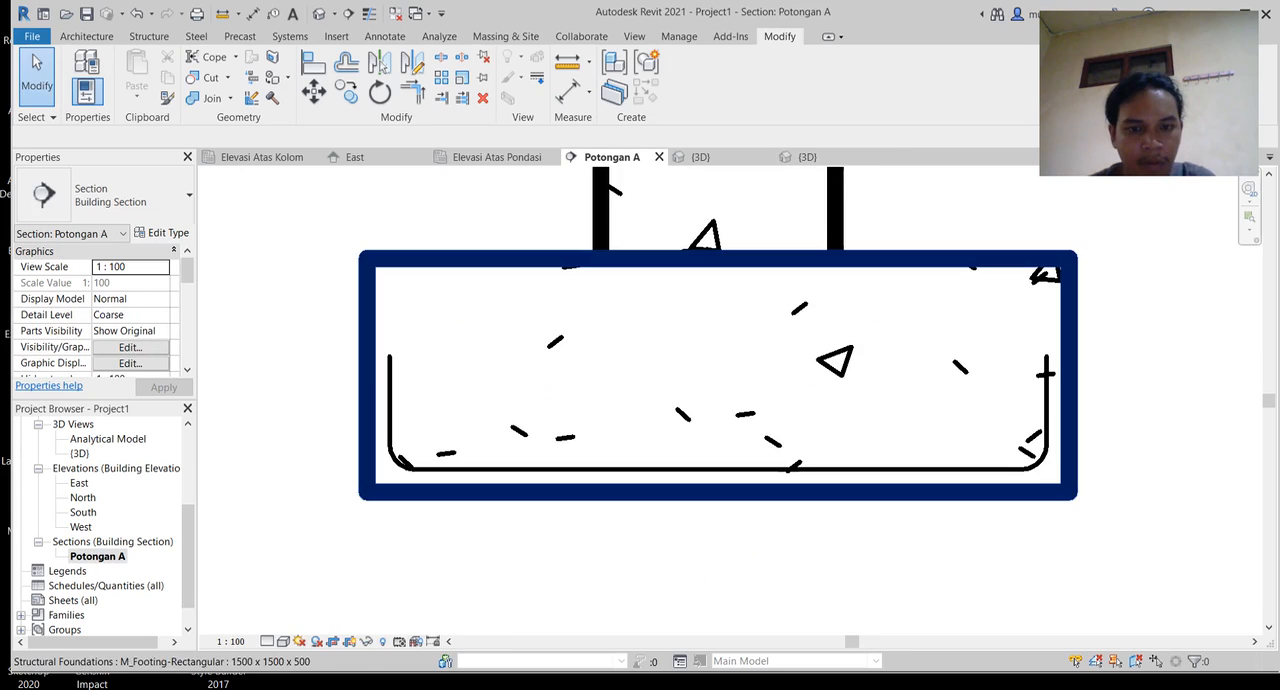
{"action": "left_click", "coordinate": [718, 469]}
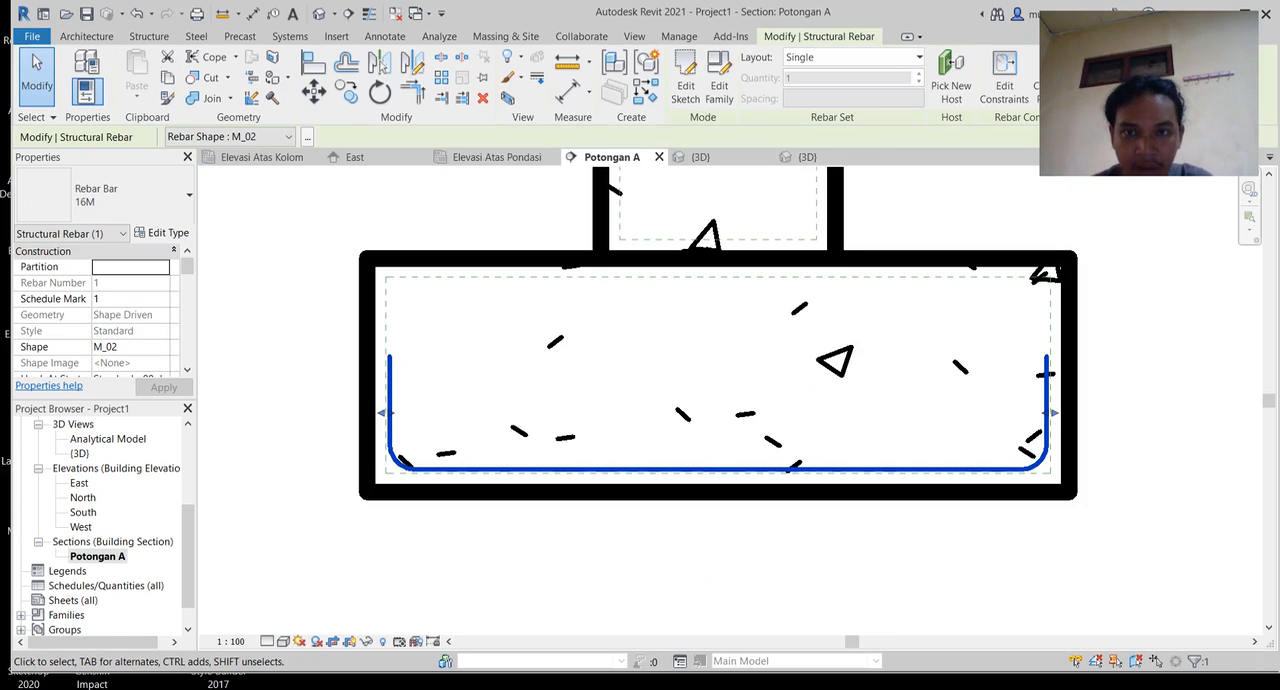
{"action": "left_click", "coordinate": [917, 57]}
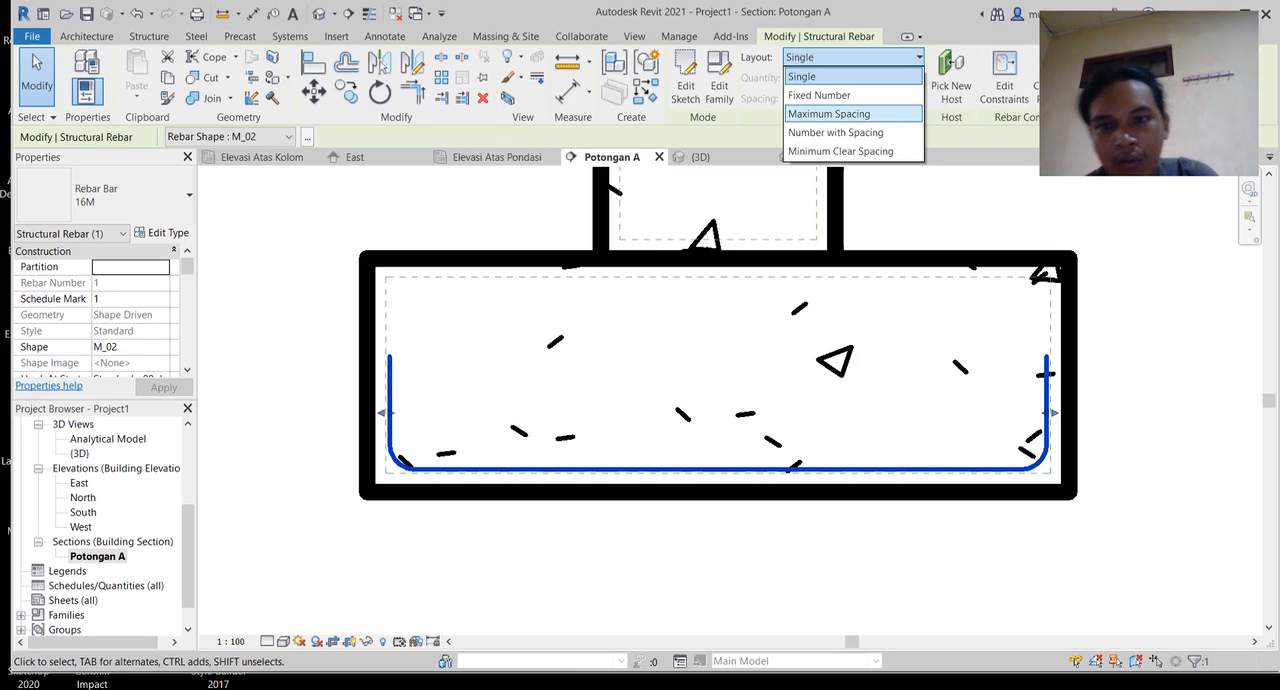
{"action": "left_click", "coordinate": [829, 113]}
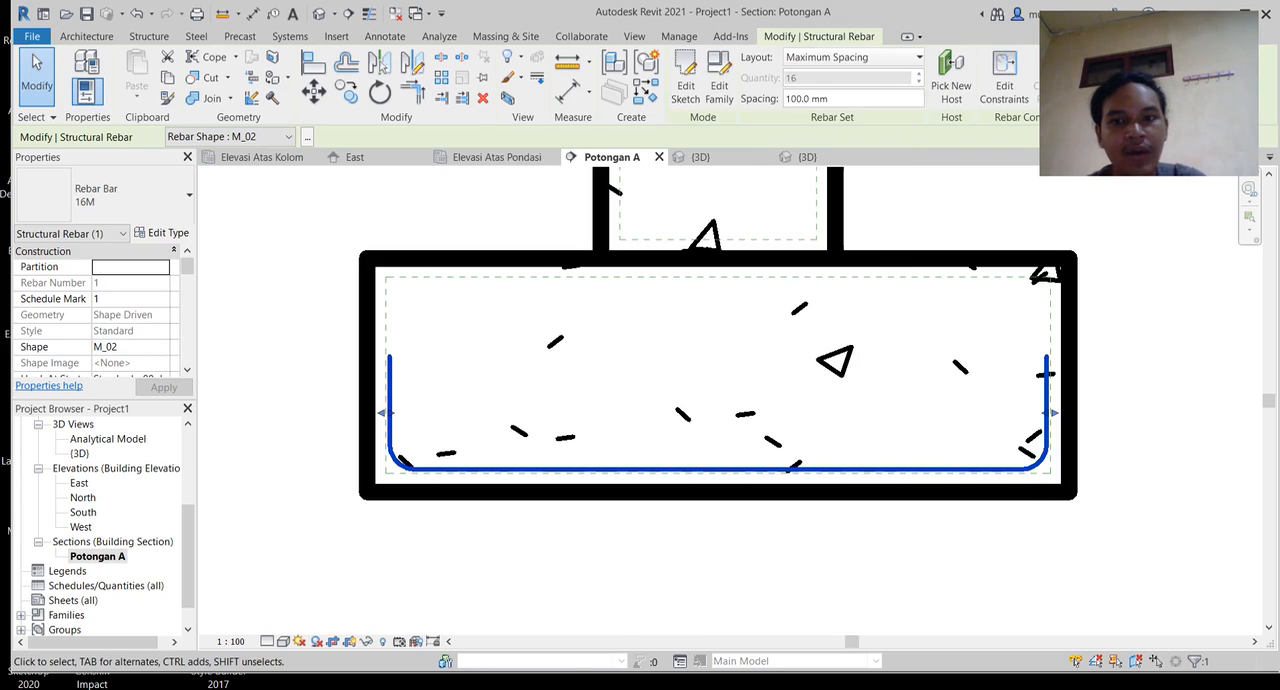
{"action": "left_click", "coordinate": [840, 99]}
{"action": "left_click", "coordinate": [796, 99]}
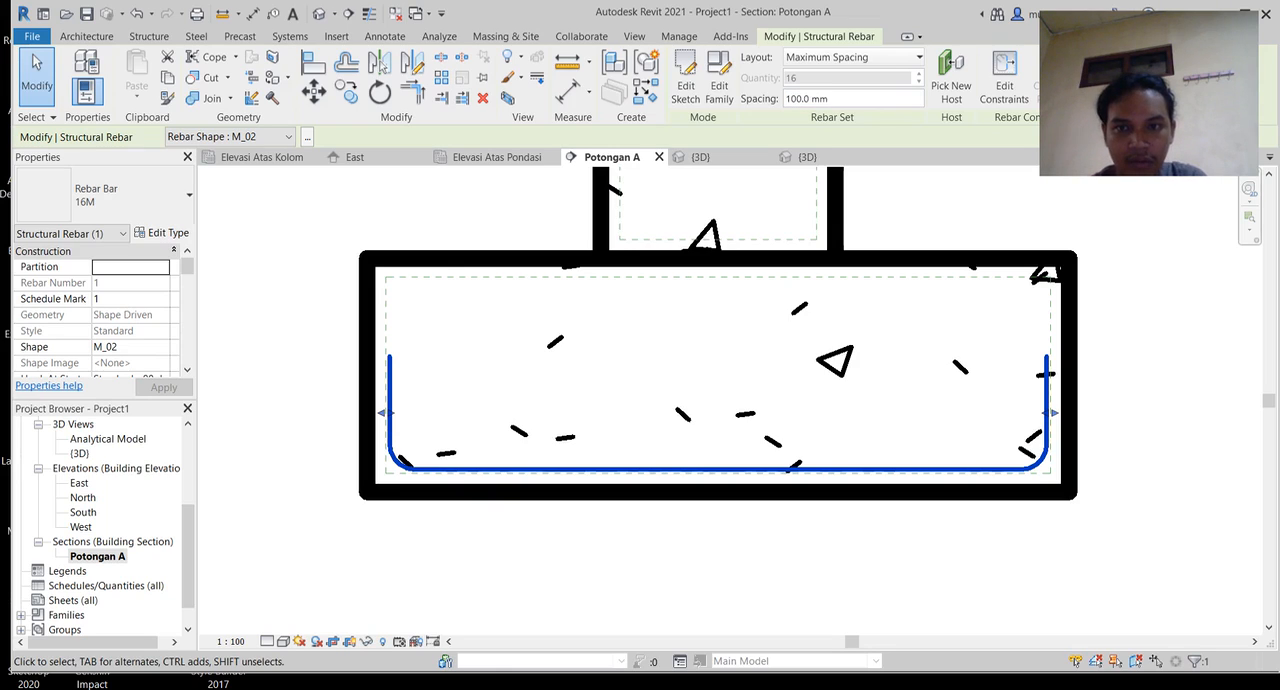
{"action": "key", "text": "Delete"}
{"action": "key", "text": "Delete"}
{"action": "key", "text": "Delete"}
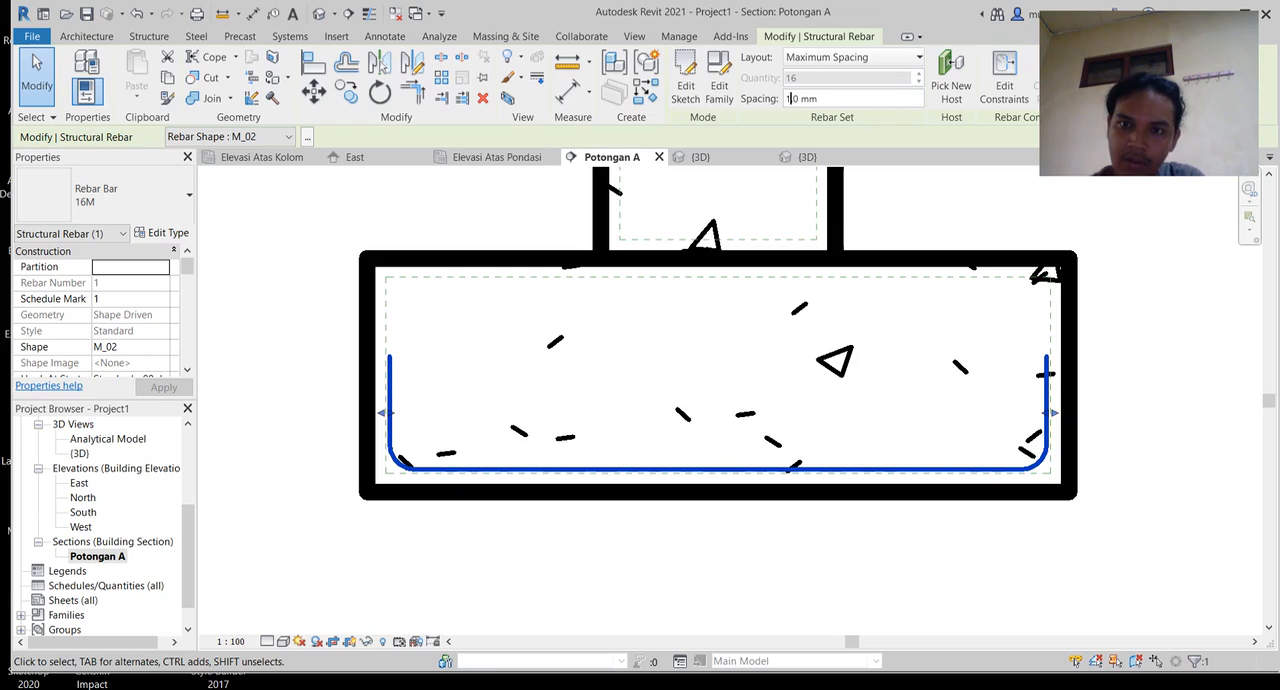
{"action": "type", "text": "25"}
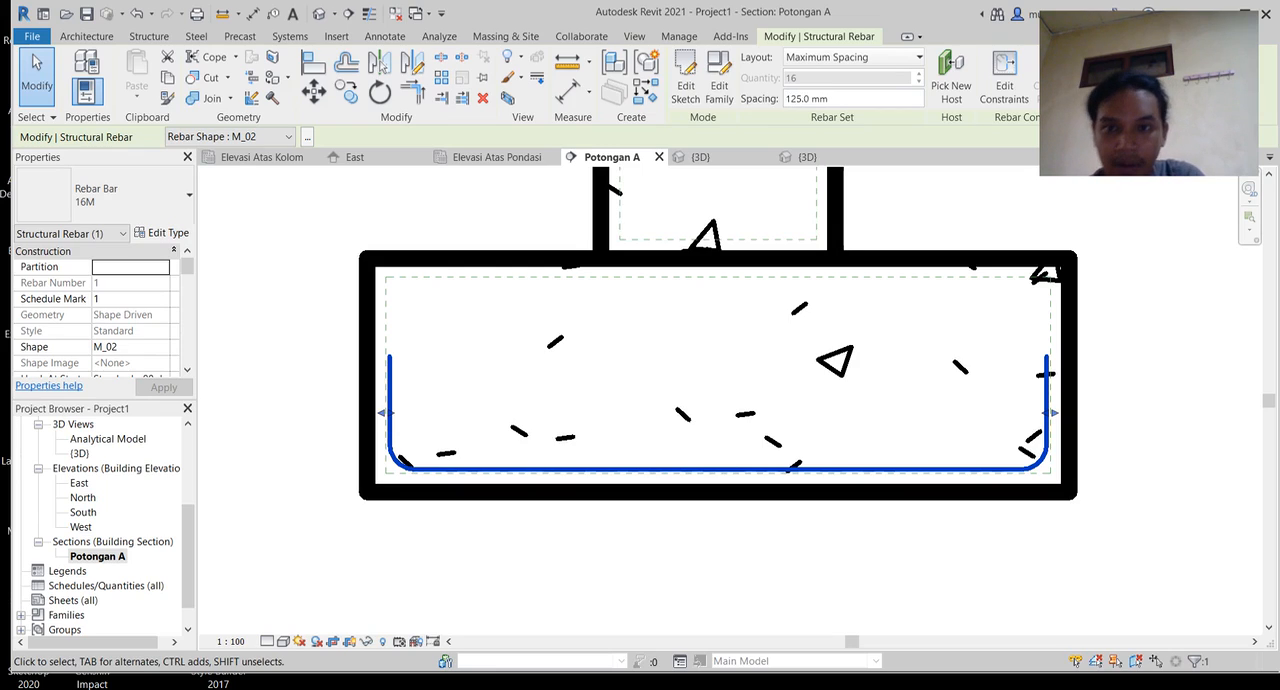
{"action": "key", "text": "Escape"}
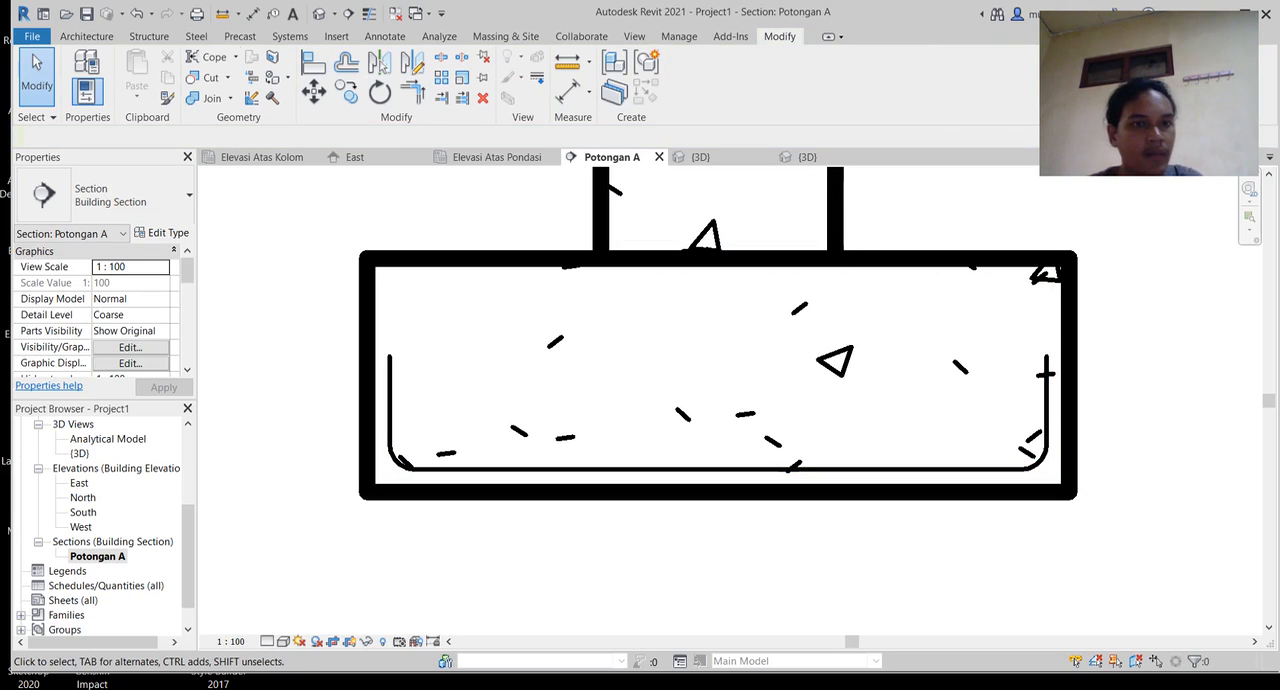
Step: Examine the distributed rebar set inside the footing in the 3D view
{"action": "left_click", "coordinate": [319, 13]}
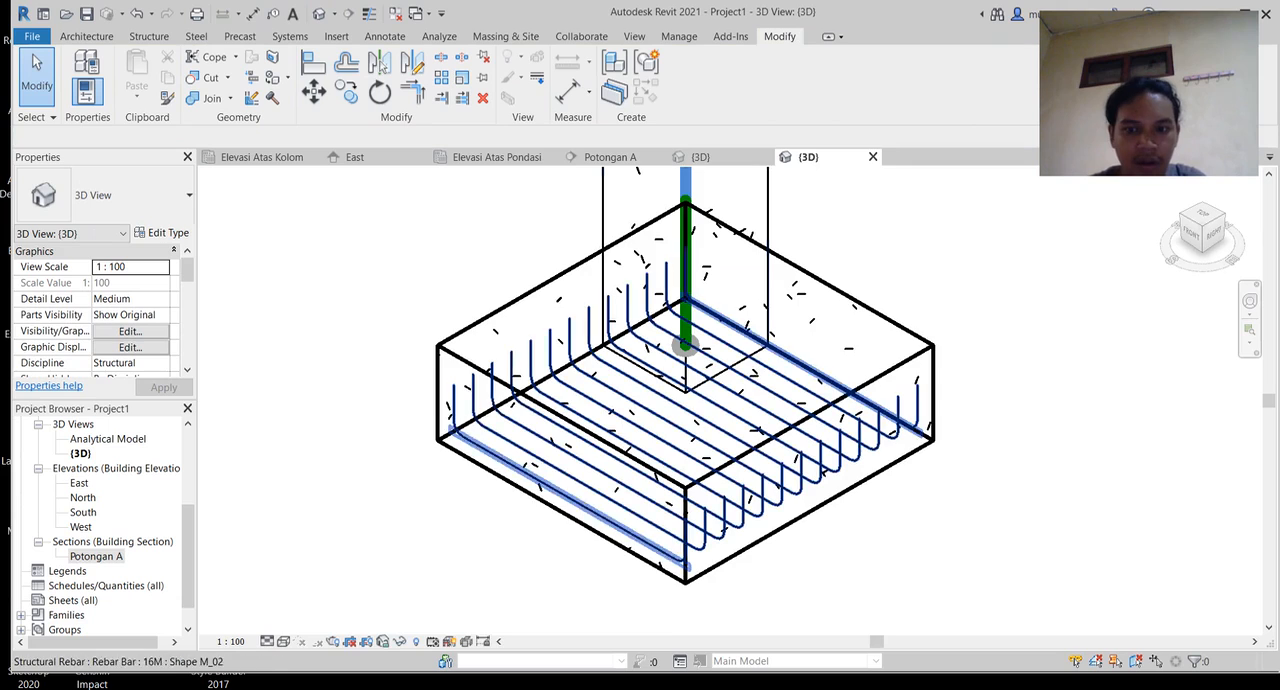
{"action": "middle_click_drag", "start_coordinate": [685, 400], "coordinate": [641, 382]}
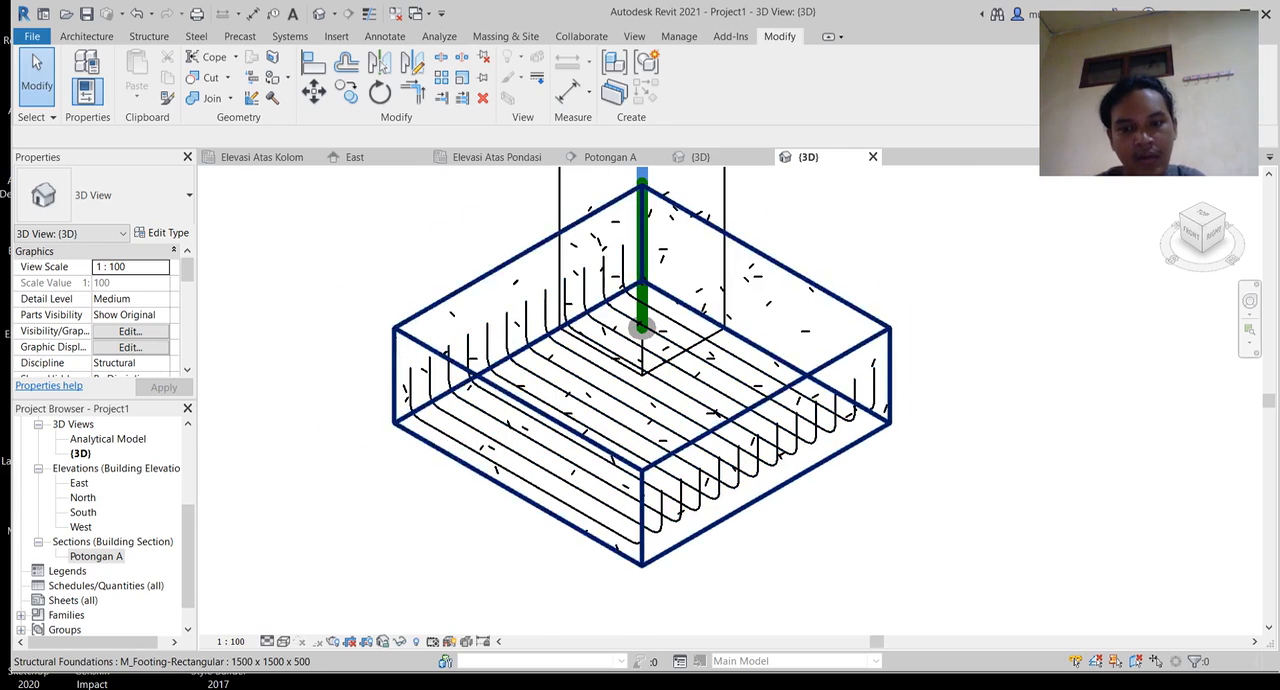
{"action": "scroll", "coordinate": [813, 469], "scroll_direction": "up", "scroll_amount": 3}
{"action": "middle_click_drag", "start_coordinate": [813, 469], "coordinate": [892, 461]}
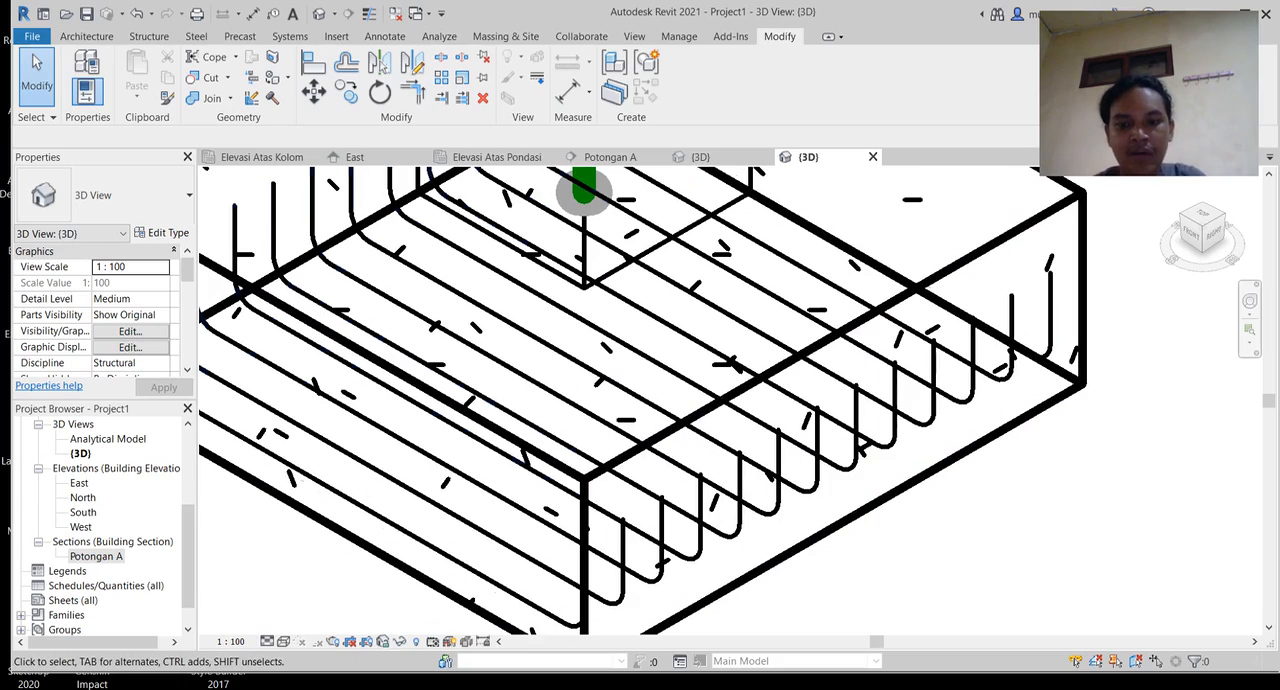
{"action": "middle_click_drag", "start_coordinate": [805, 530], "coordinate": [831, 577]}
{"action": "scroll", "coordinate": [1015, 577], "scroll_direction": "down", "scroll_amount": 2}
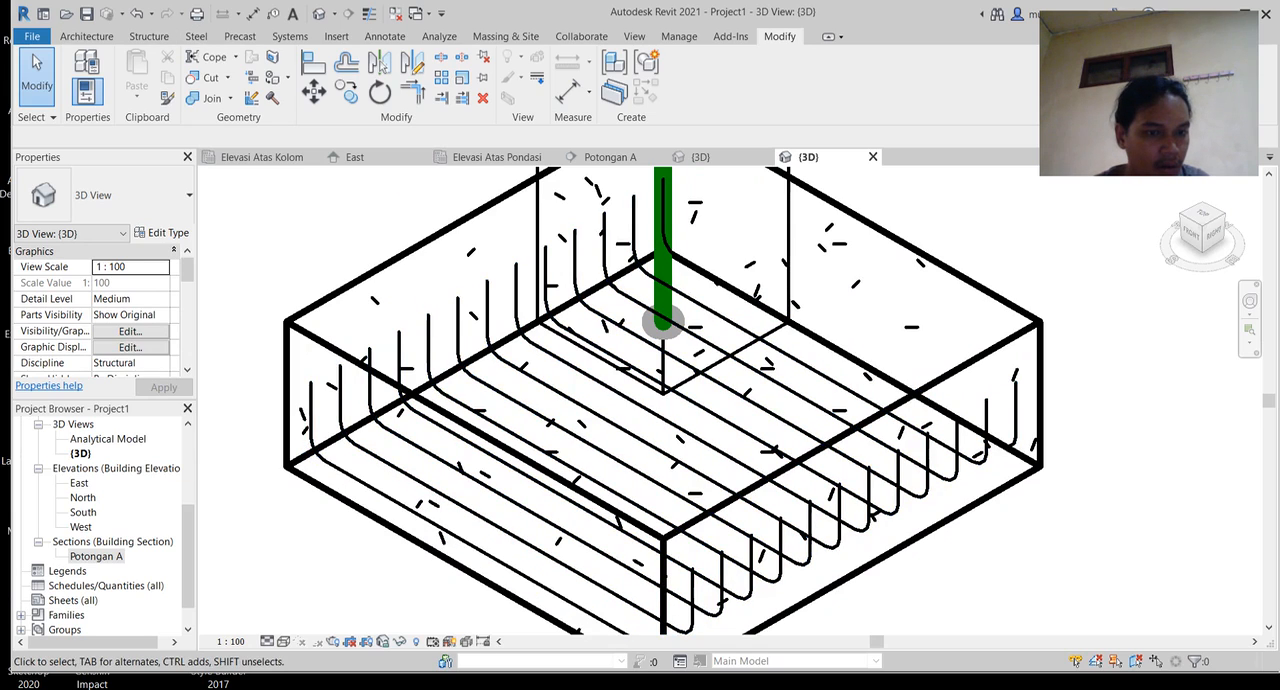
Step: Open the Elevasi Atas Pondasi structural plan at the footing
{"action": "scroll", "coordinate": [100, 520], "scroll_direction": "up", "scroll_amount": 2}
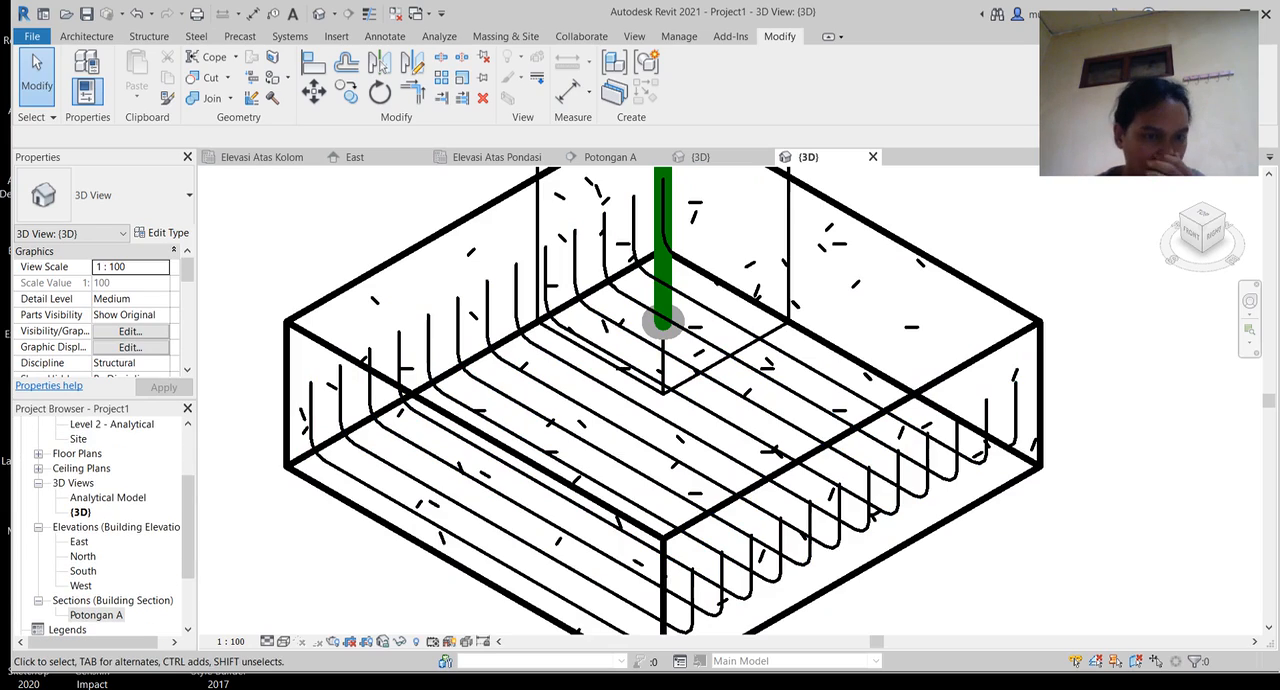
{"action": "scroll", "coordinate": [741, 387], "scroll_direction": "down", "scroll_amount": 4}
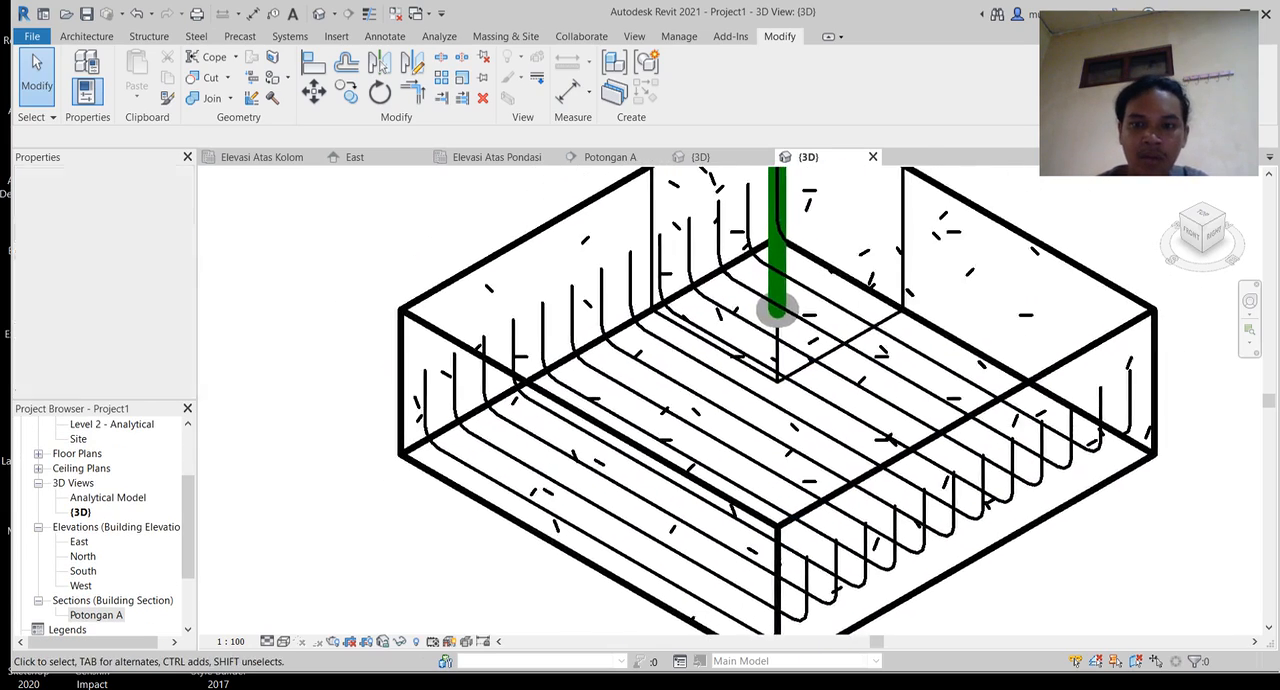
{"action": "scroll", "coordinate": [95, 560], "scroll_direction": "up", "scroll_amount": 2}
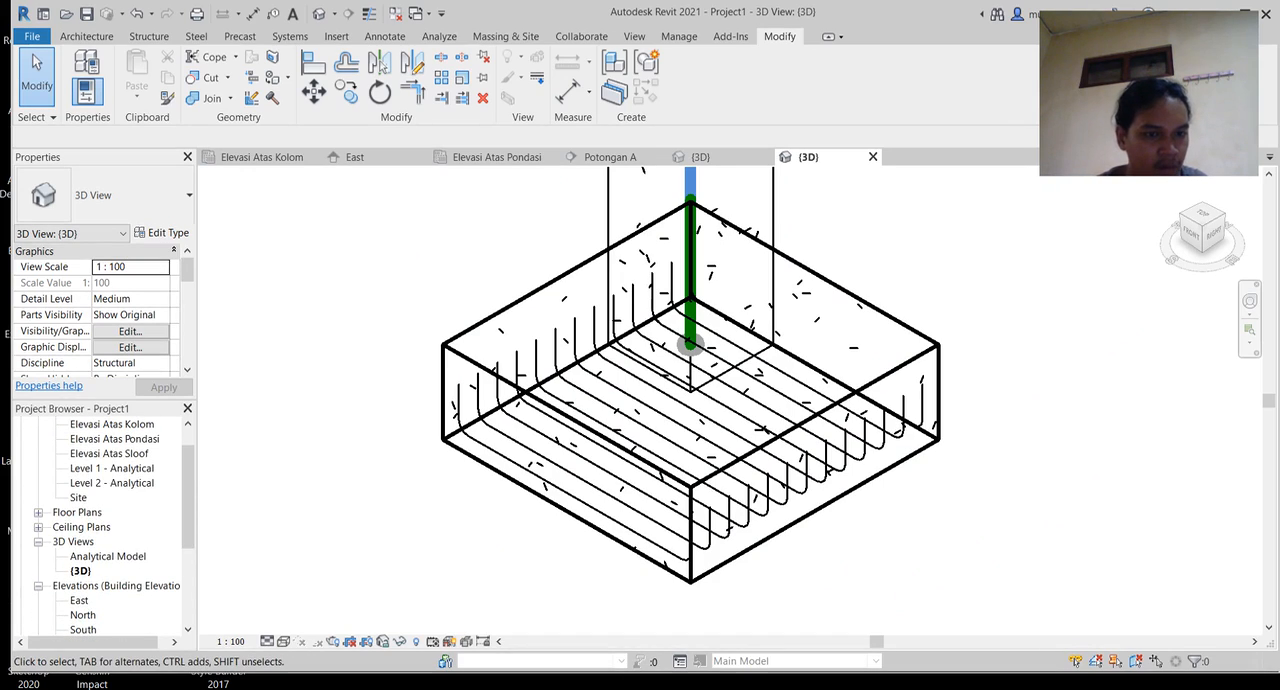
{"action": "double_click", "coordinate": [117, 438]}
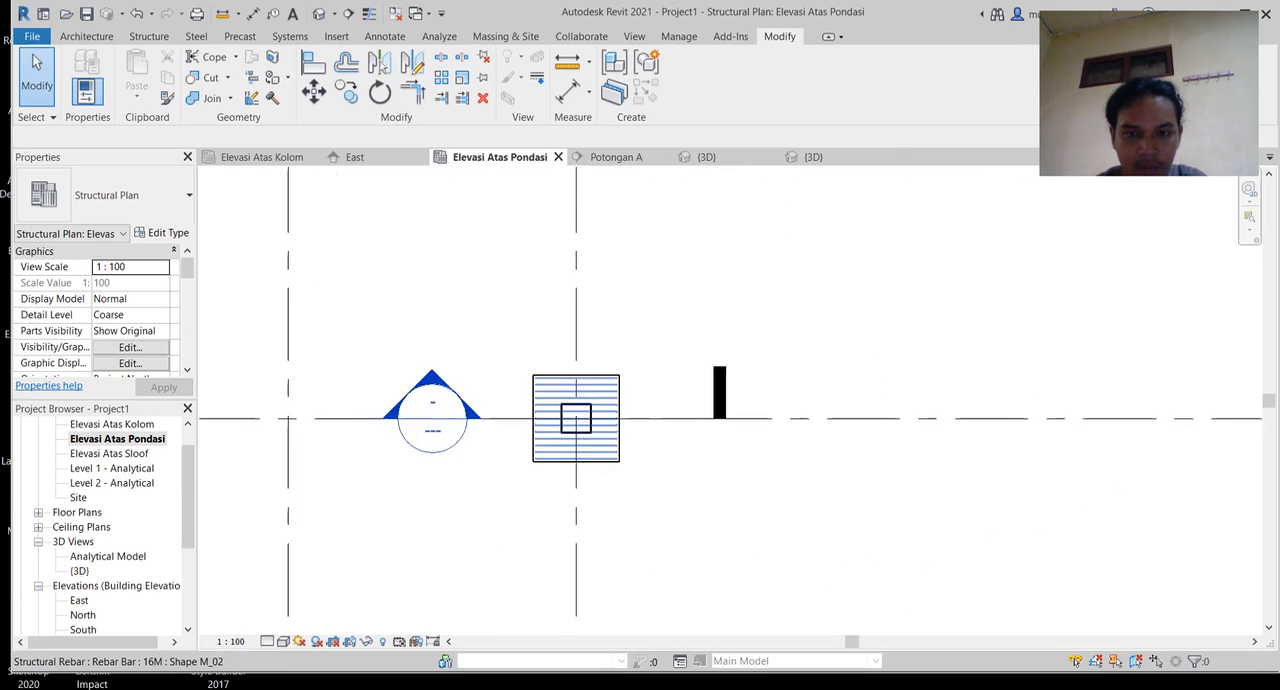
{"action": "scroll", "coordinate": [578, 414], "scroll_direction": "up", "scroll_amount": 1}
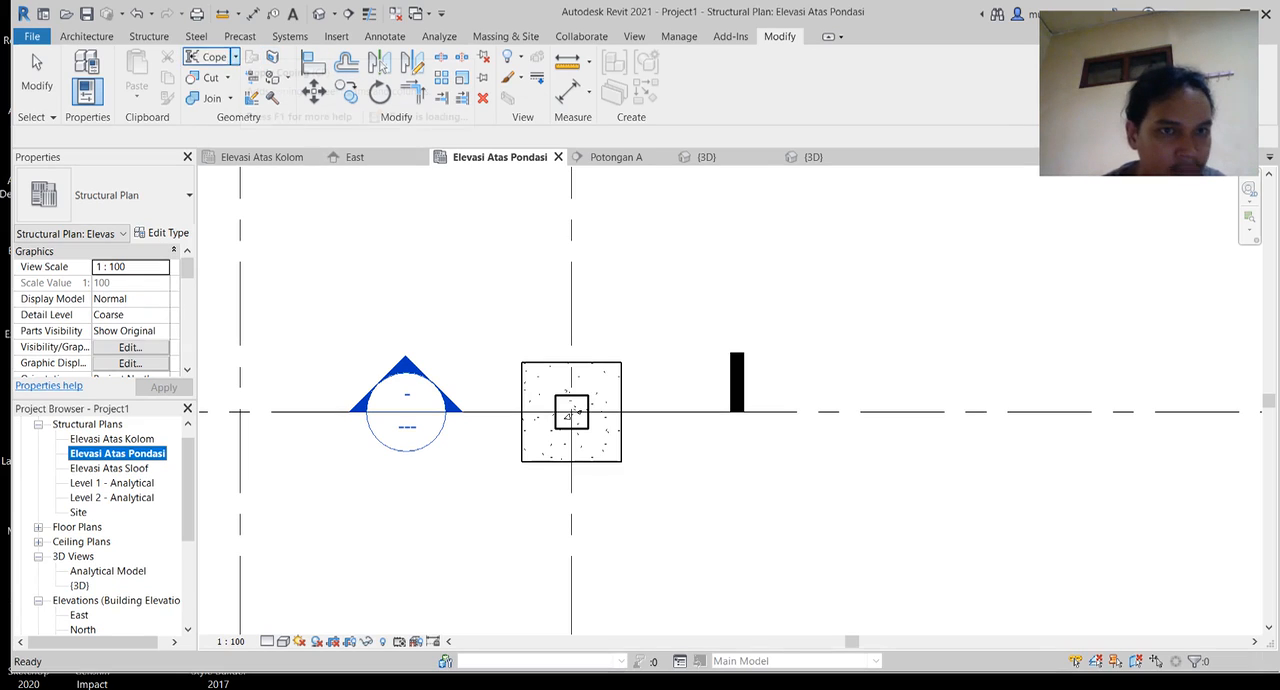
Step: Draw a building section along vertical grid 2, from above the footing to below it, cutting through its centre
{"action": "left_click", "coordinate": [634, 36]}
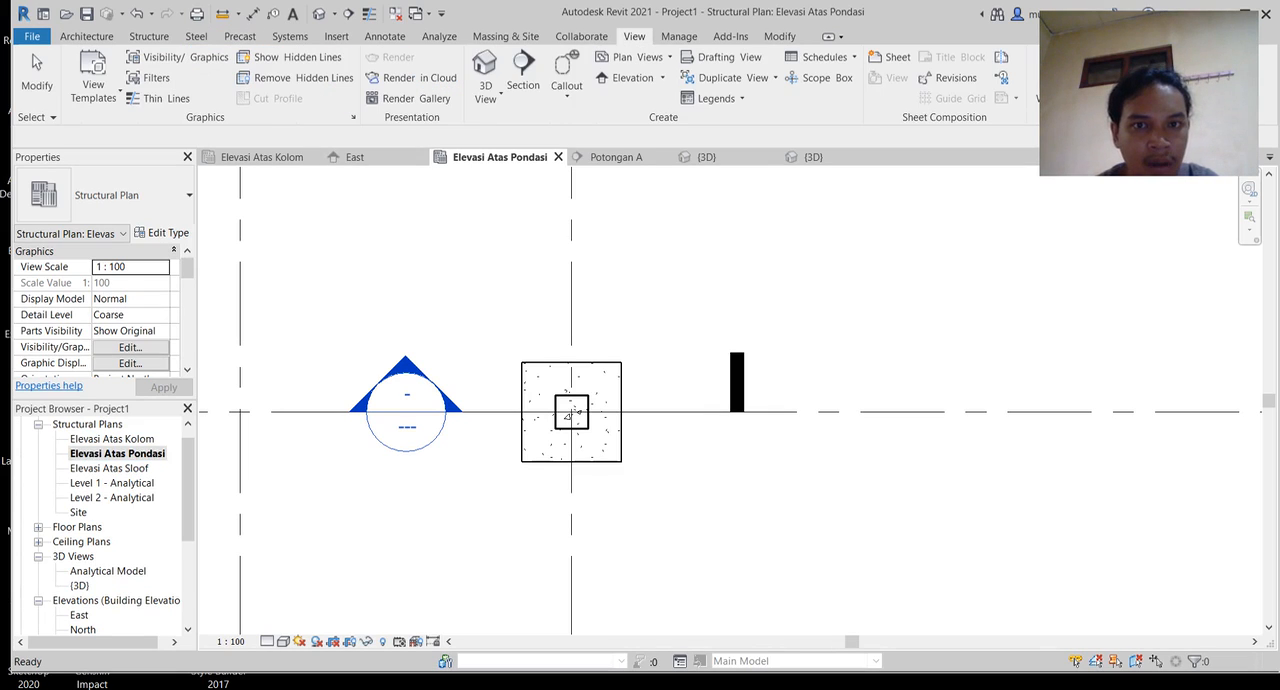
{"action": "left_click", "coordinate": [523, 70]}
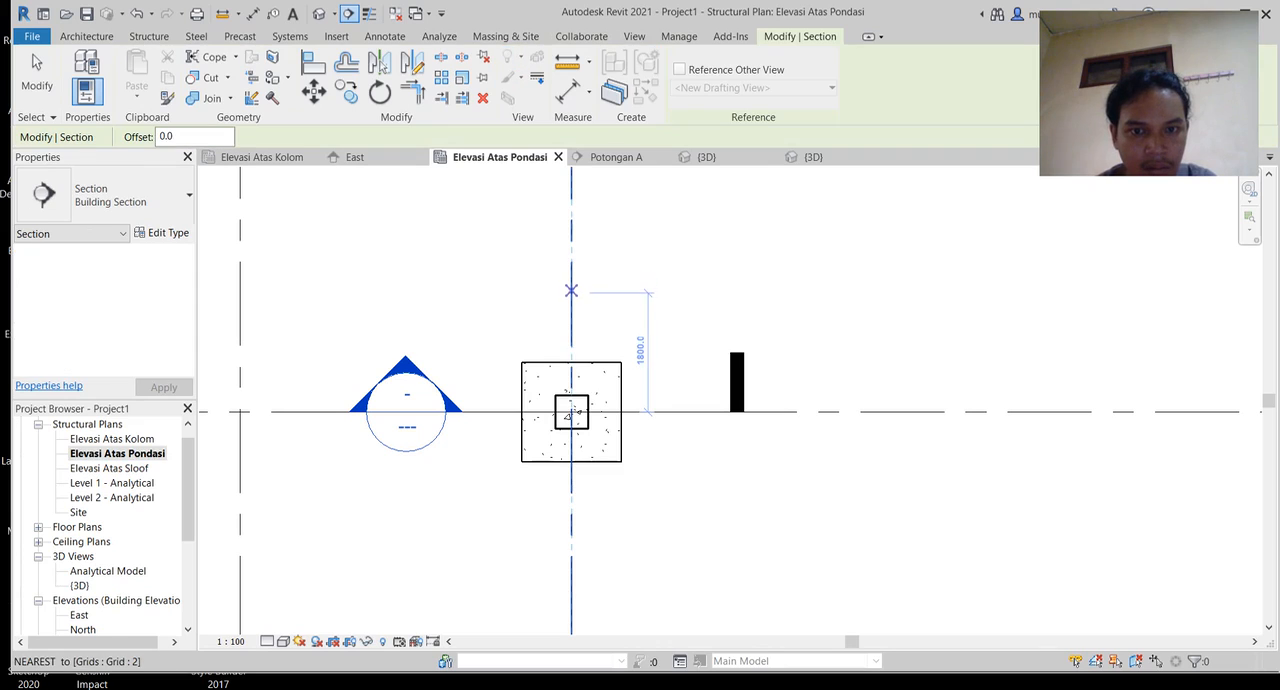
{"action": "left_click", "coordinate": [571, 229]}
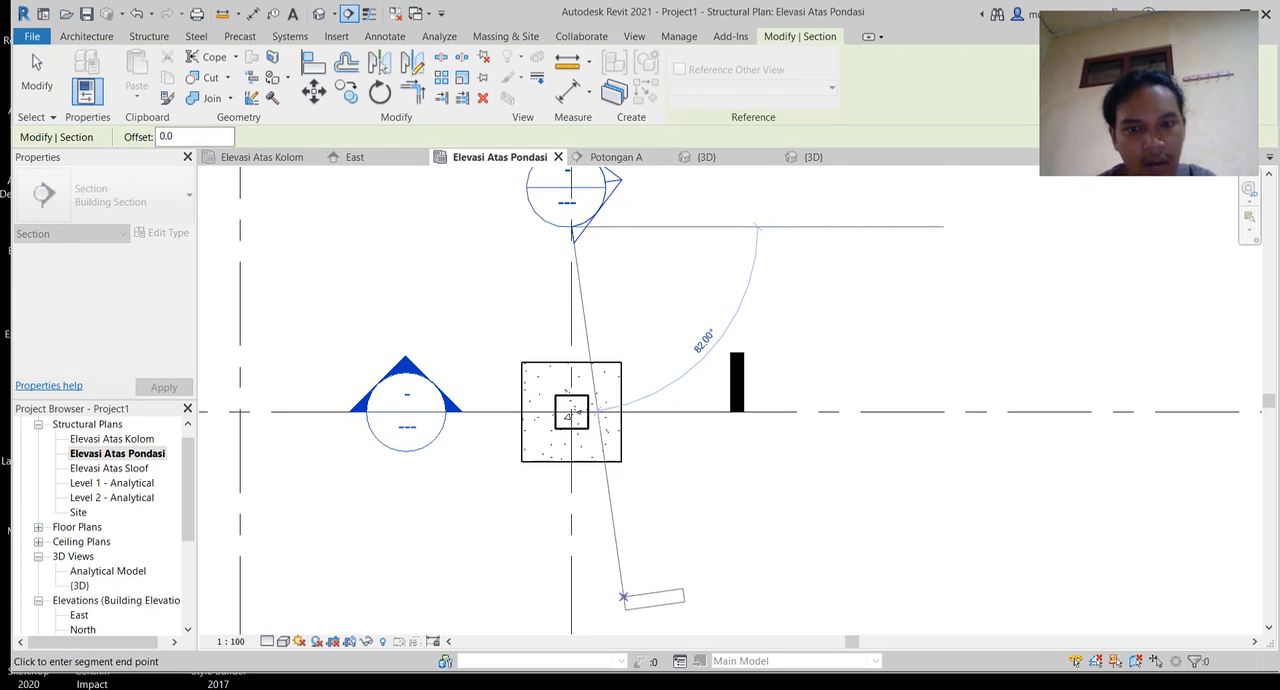
{"action": "middle_click_drag", "start_coordinate": [623, 594], "coordinate": [633, 451]}
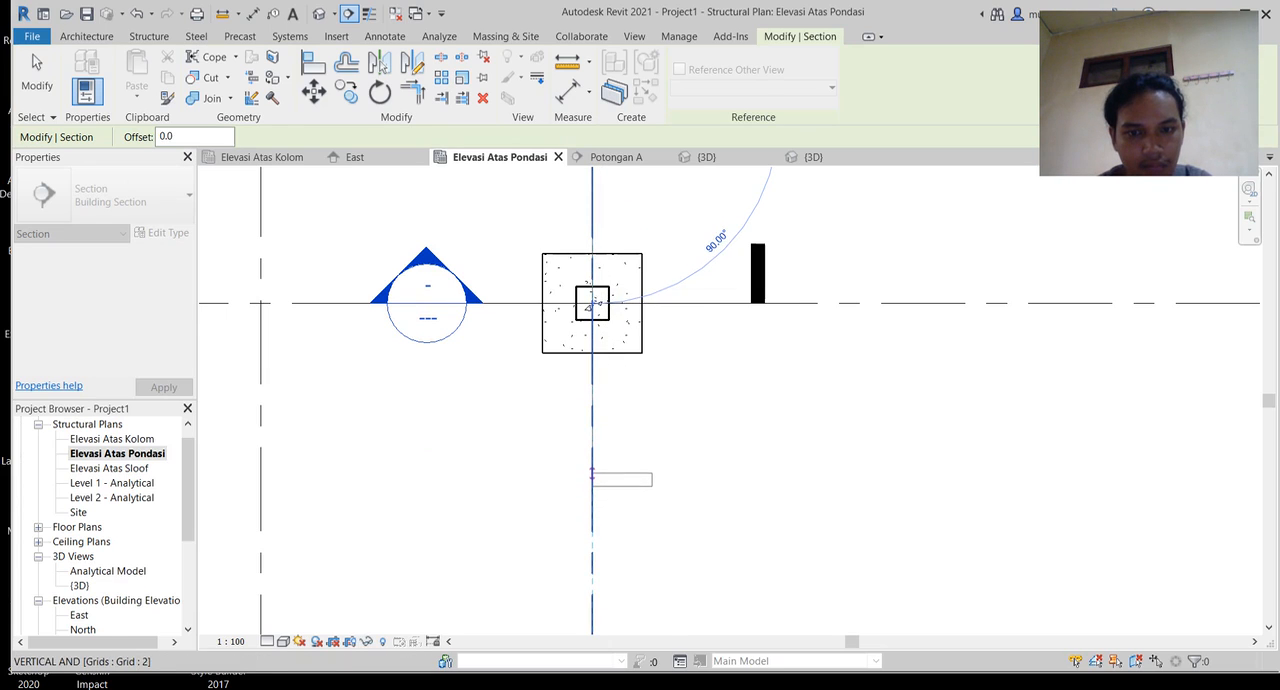
{"action": "left_click", "coordinate": [592, 472]}
{"action": "scroll", "coordinate": [762, 451], "scroll_direction": "down", "scroll_amount": 3}
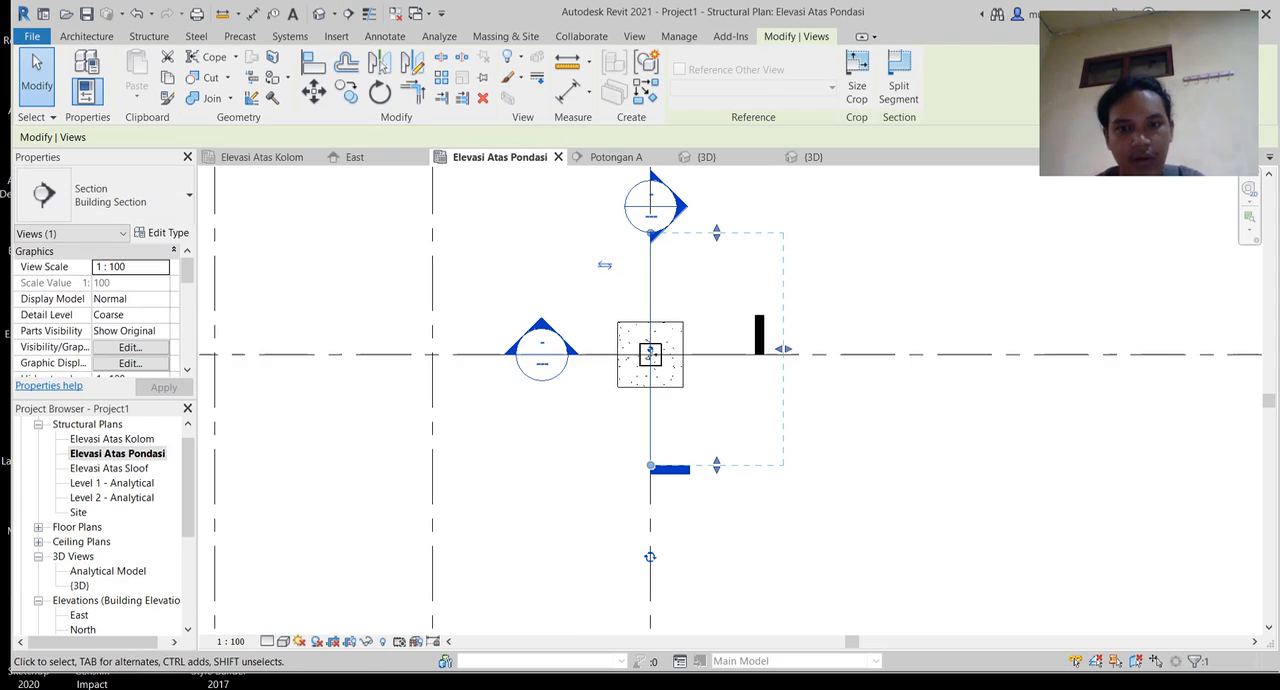
{"action": "key", "text": "Escape"}
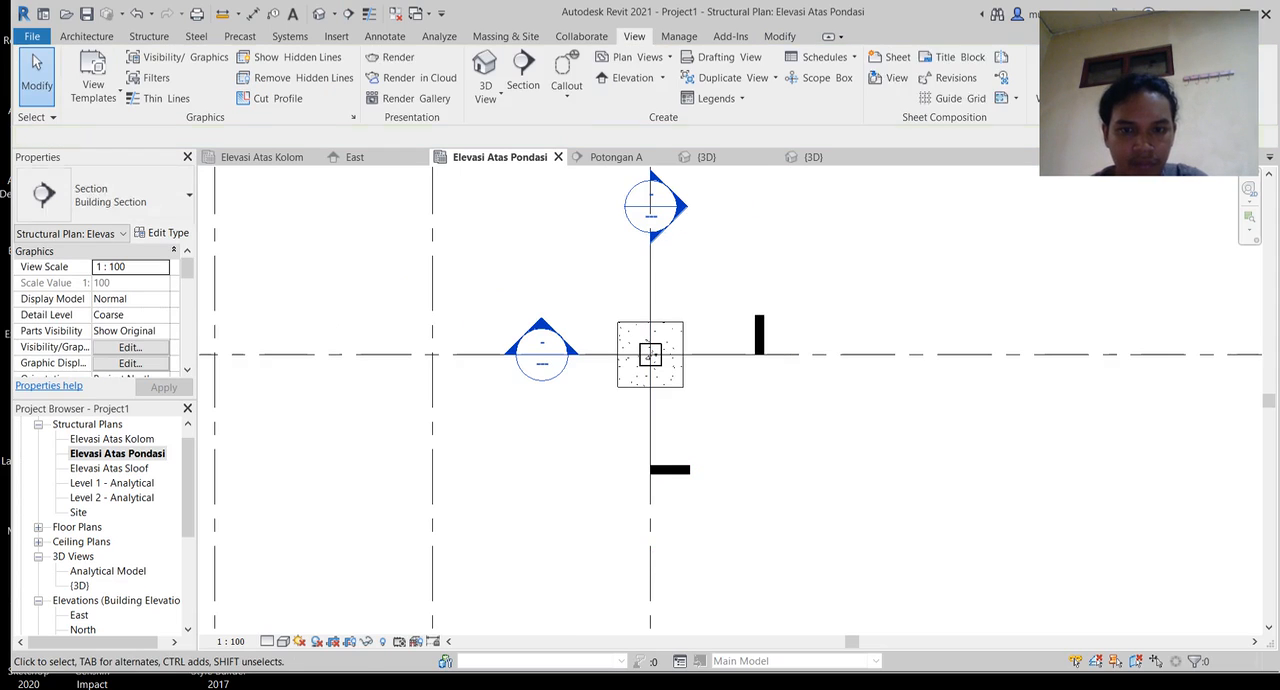
Step: Open the Section 1 view and lower the crop region's upper edge to just above the footing
{"action": "scroll", "coordinate": [110, 525], "scroll_direction": "down", "scroll_amount": 3}
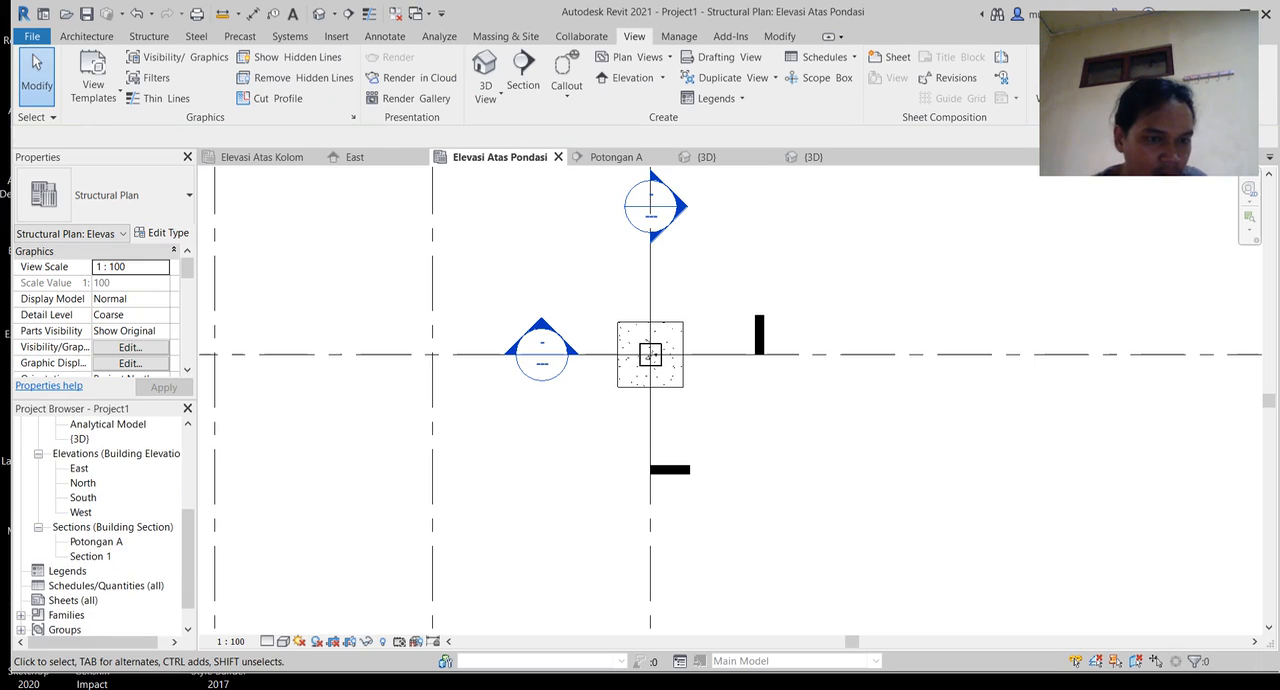
{"action": "left_click", "coordinate": [91, 556]}
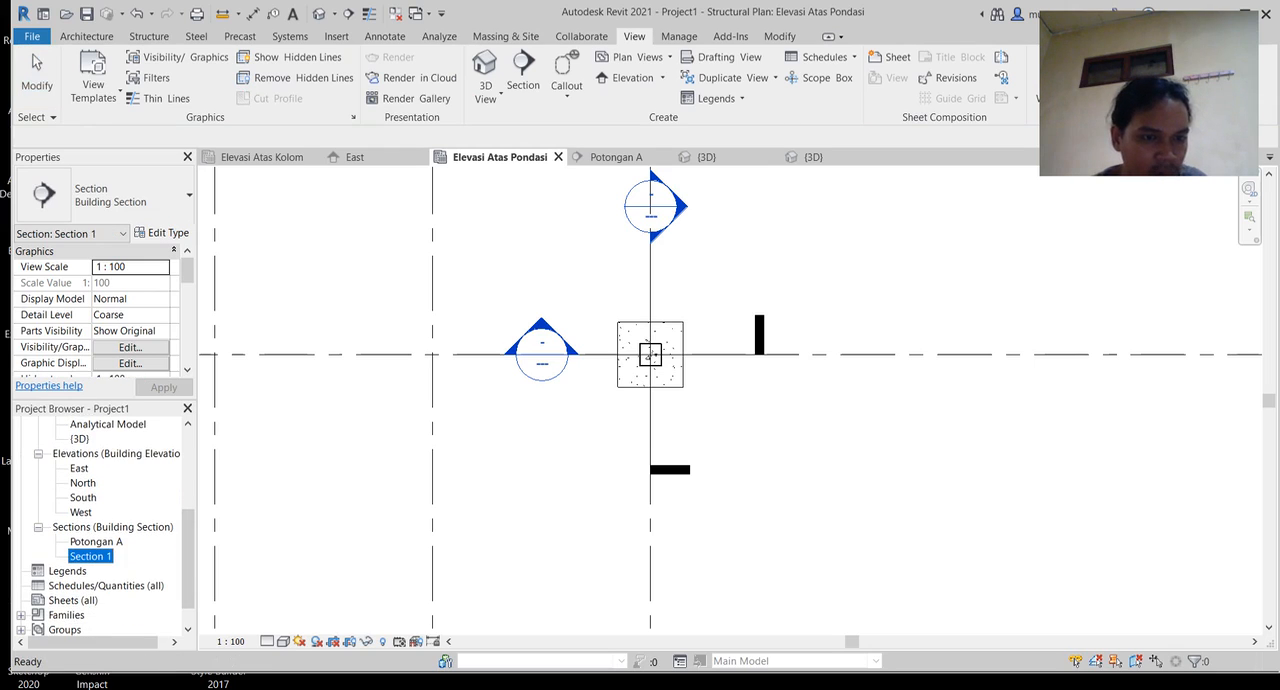
{"action": "double_click", "coordinate": [91, 556]}
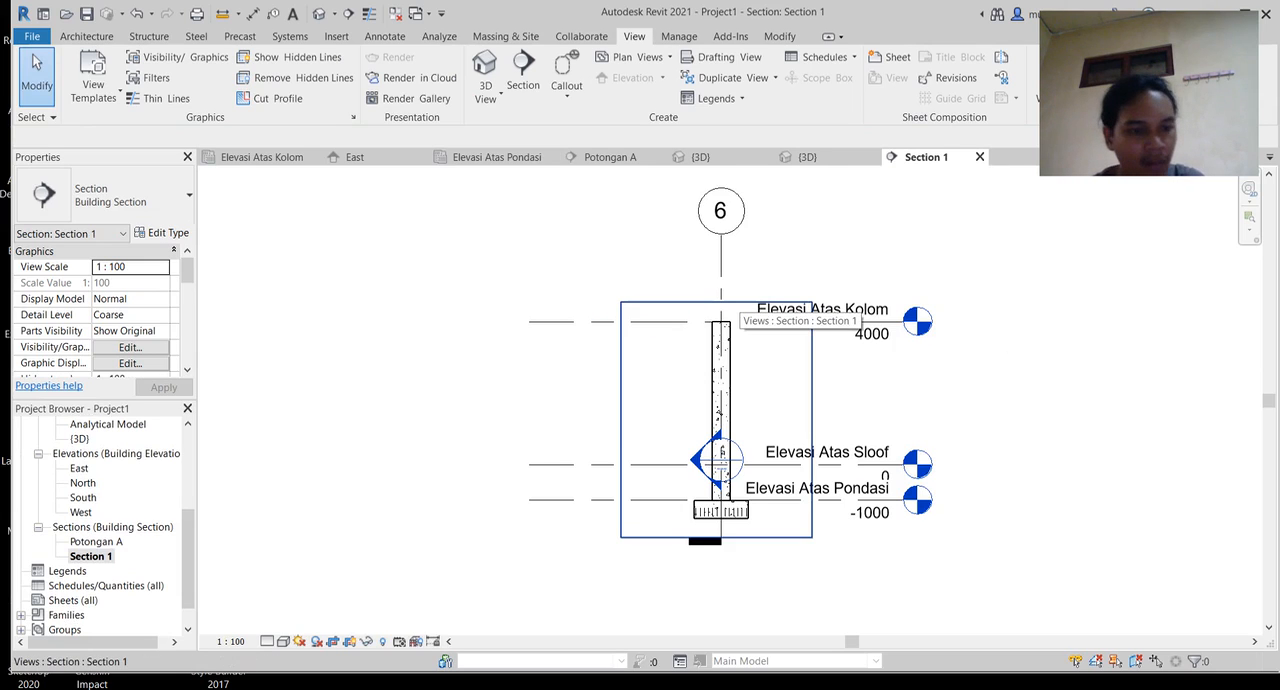
{"action": "left_click", "coordinate": [735, 302]}
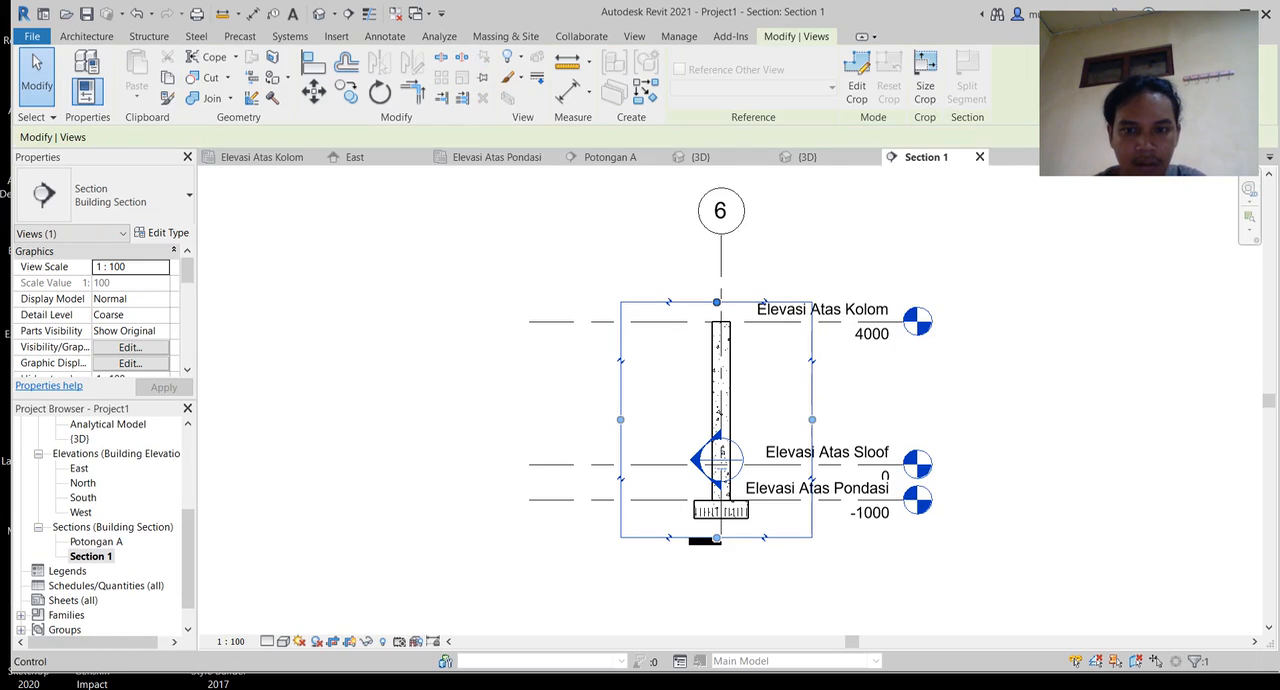
{"action": "left_click_drag", "start_coordinate": [735, 302], "coordinate": [735, 487]}
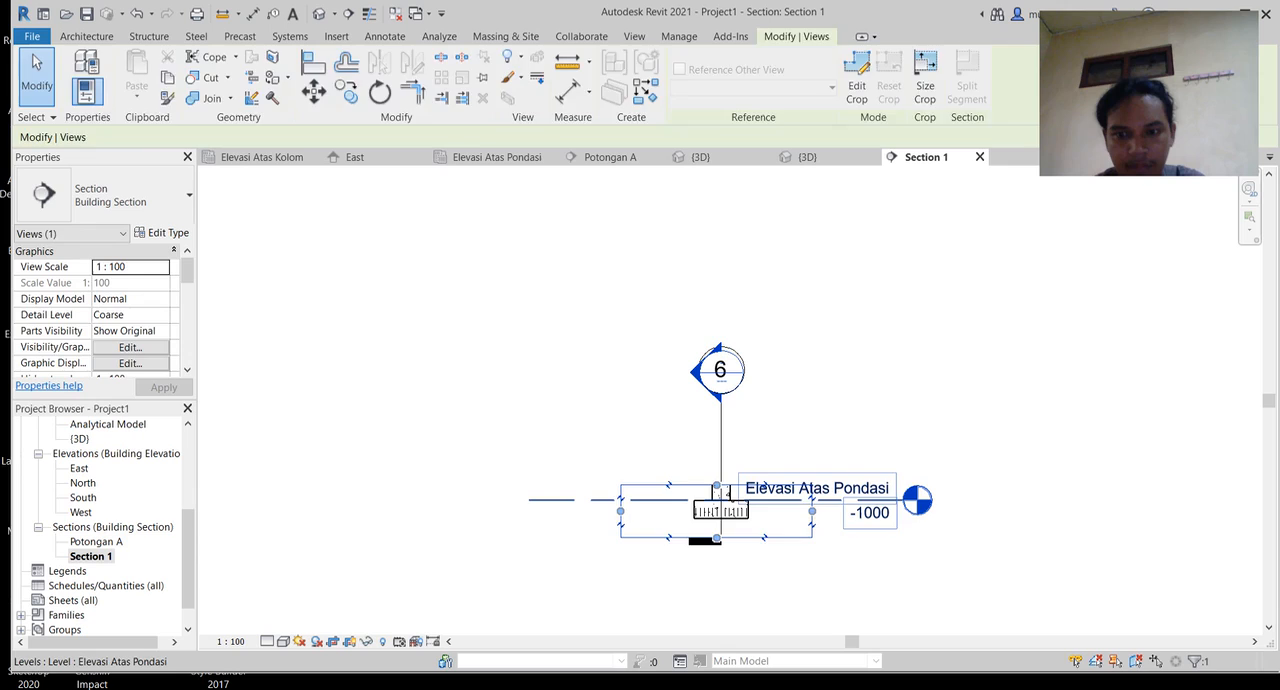
Step: Hide the Elevasi Atas Pondasi level and the Potongan A section mark as elements in the Section 1 view
{"action": "right_click", "coordinate": [888, 497]}
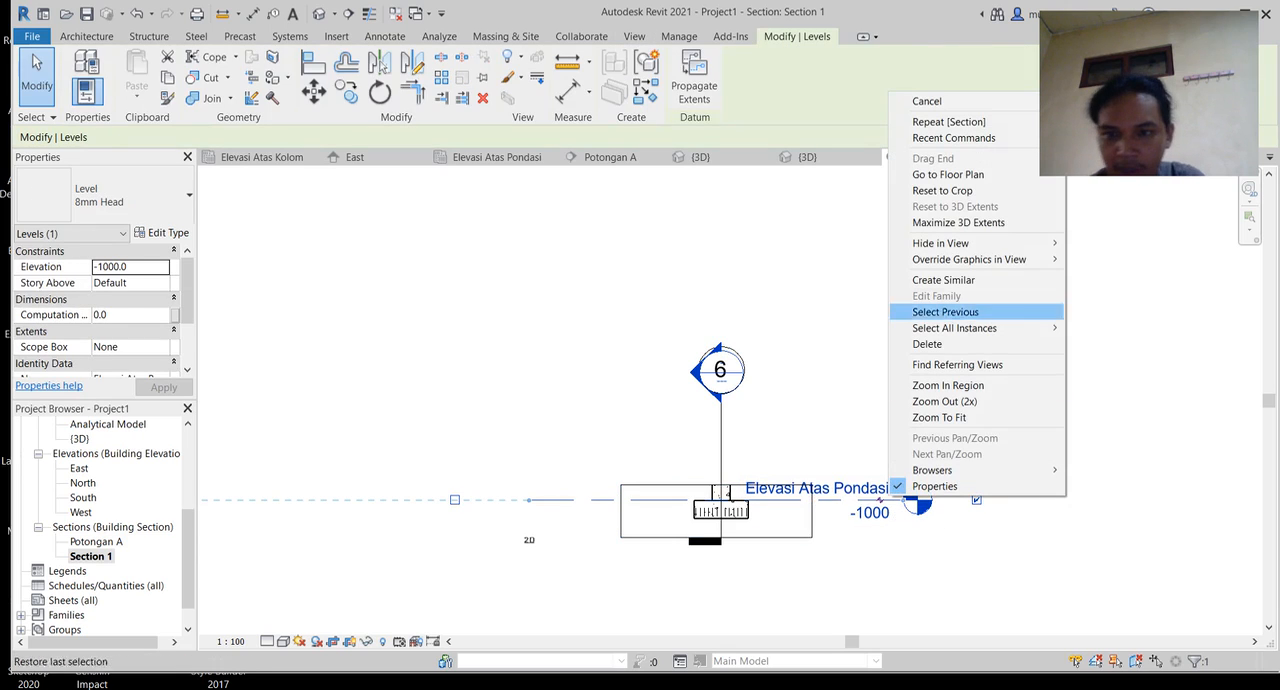
{"action": "mouse_move", "coordinate": [940, 243]}
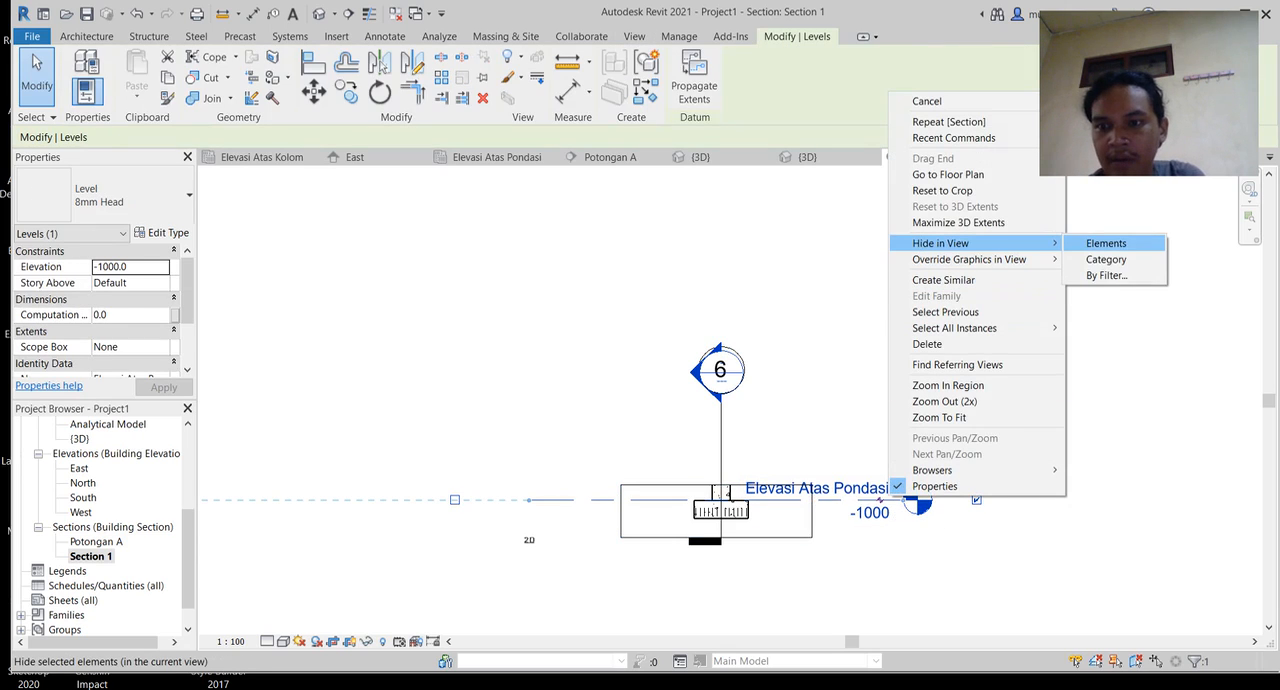
{"action": "left_click", "coordinate": [1106, 243]}
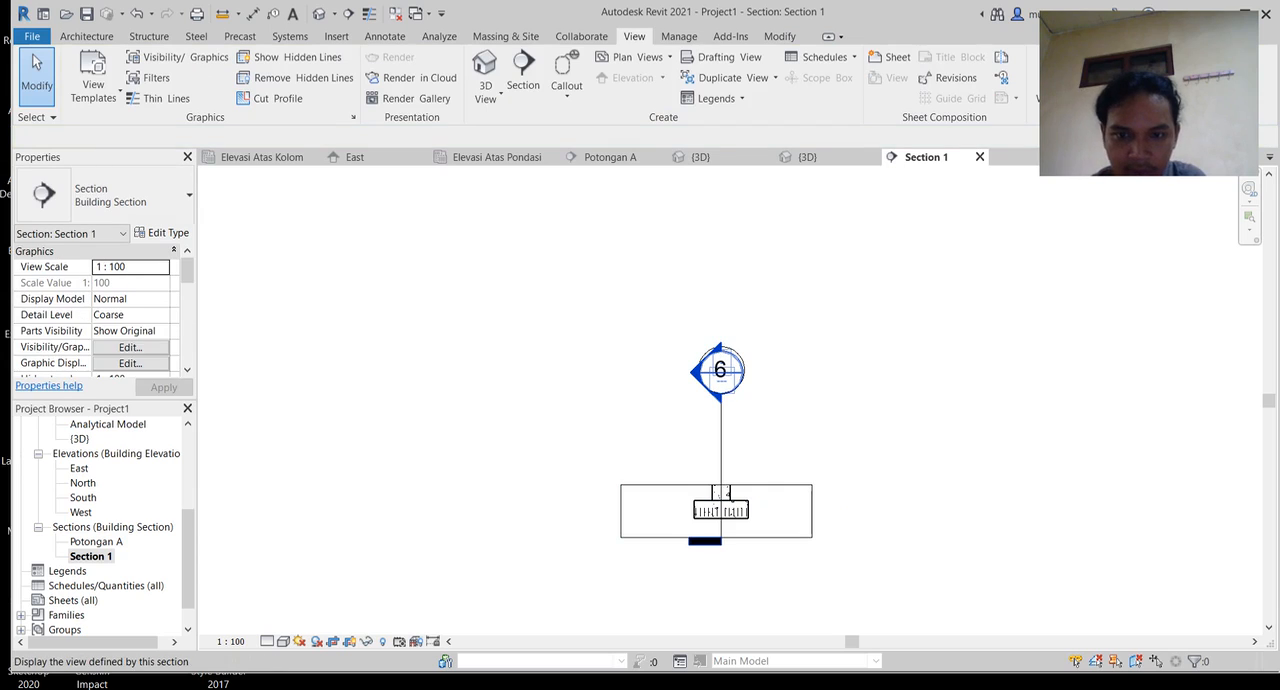
{"action": "left_click", "coordinate": [720, 380]}
{"action": "right_click", "coordinate": [720, 405]}
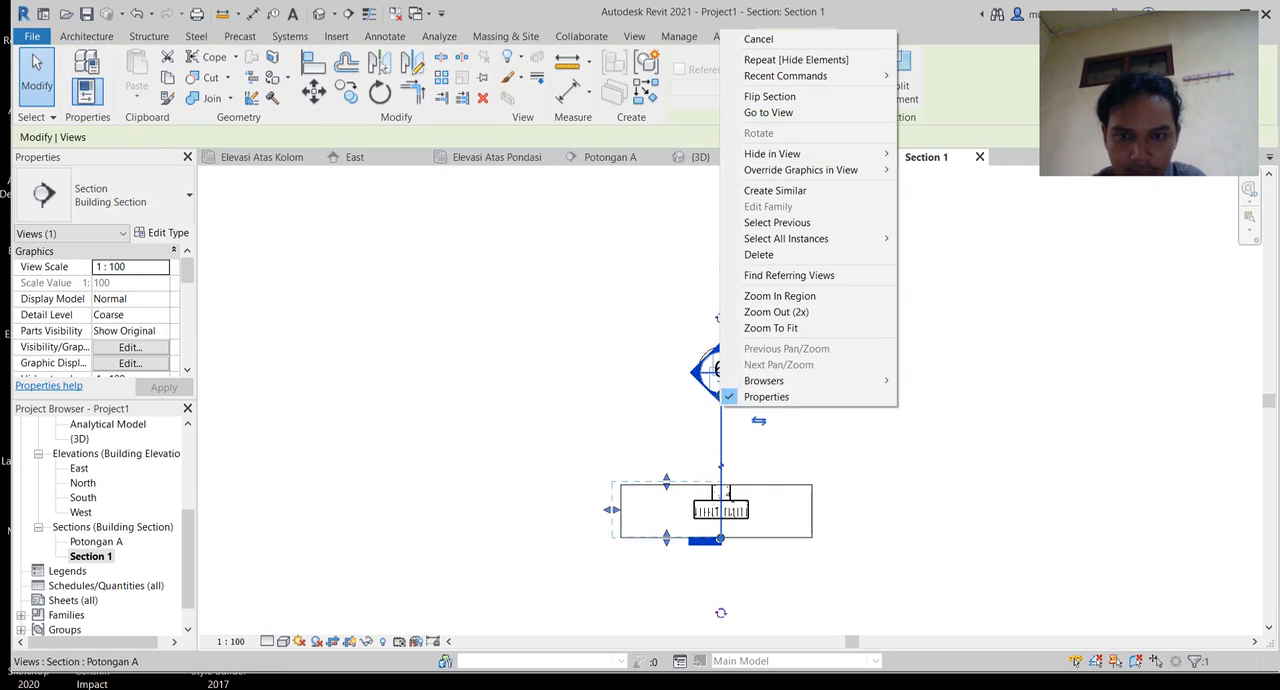
{"action": "mouse_move", "coordinate": [772, 153]}
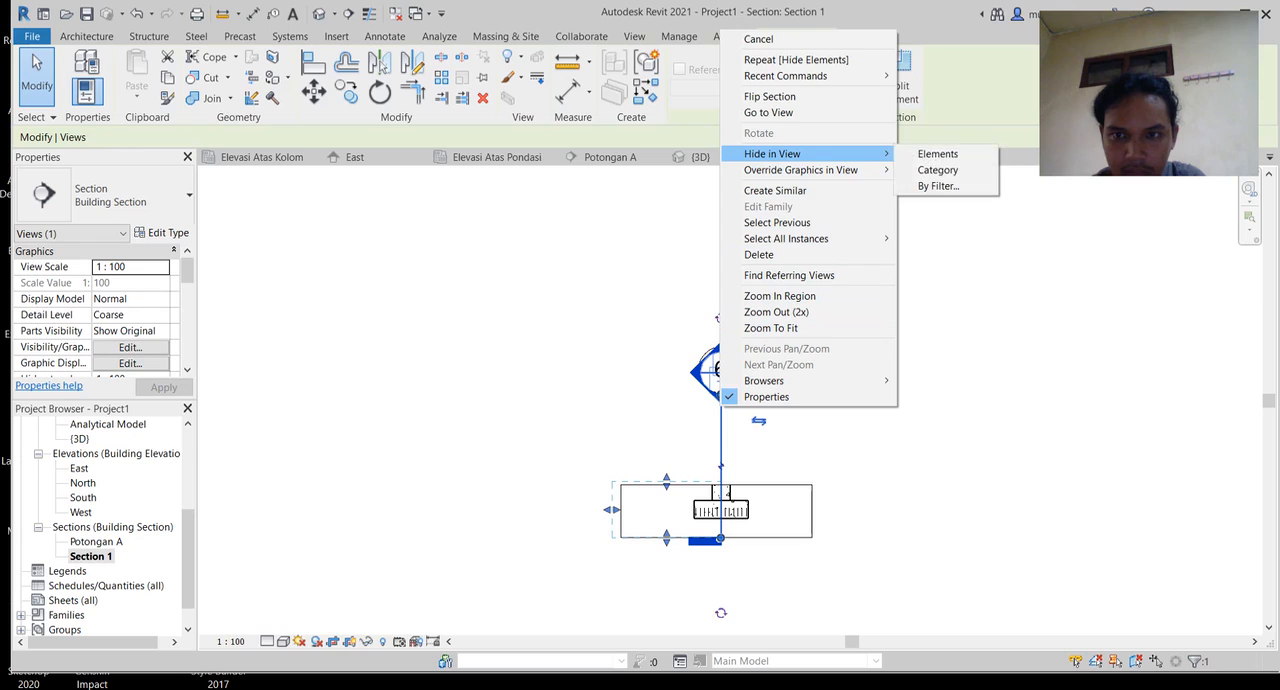
{"action": "left_click", "coordinate": [937, 154]}
Step: Hide the grid 6 element in the Section 1 view
{"action": "scroll", "coordinate": [724, 540], "scroll_direction": "up", "scroll_amount": 4}
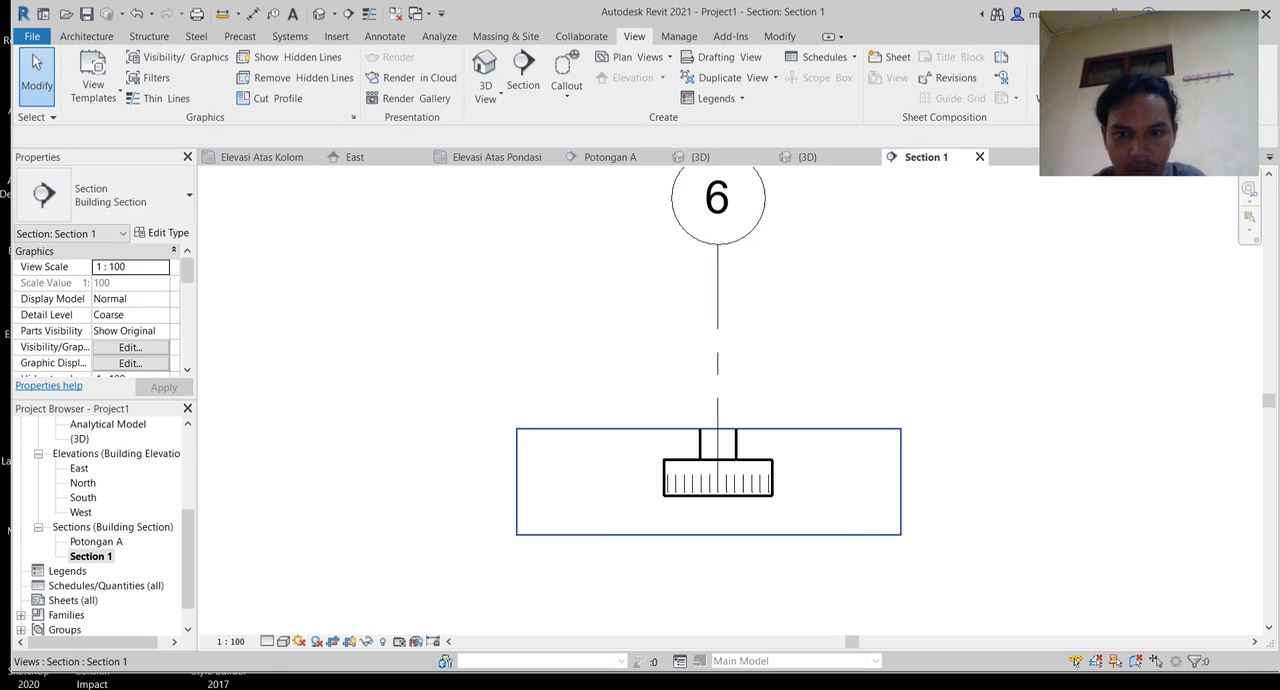
{"action": "scroll", "coordinate": [723, 541], "scroll_direction": "up", "scroll_amount": 2}
{"action": "scroll", "coordinate": [700, 580], "scroll_direction": "down", "scroll_amount": 3}
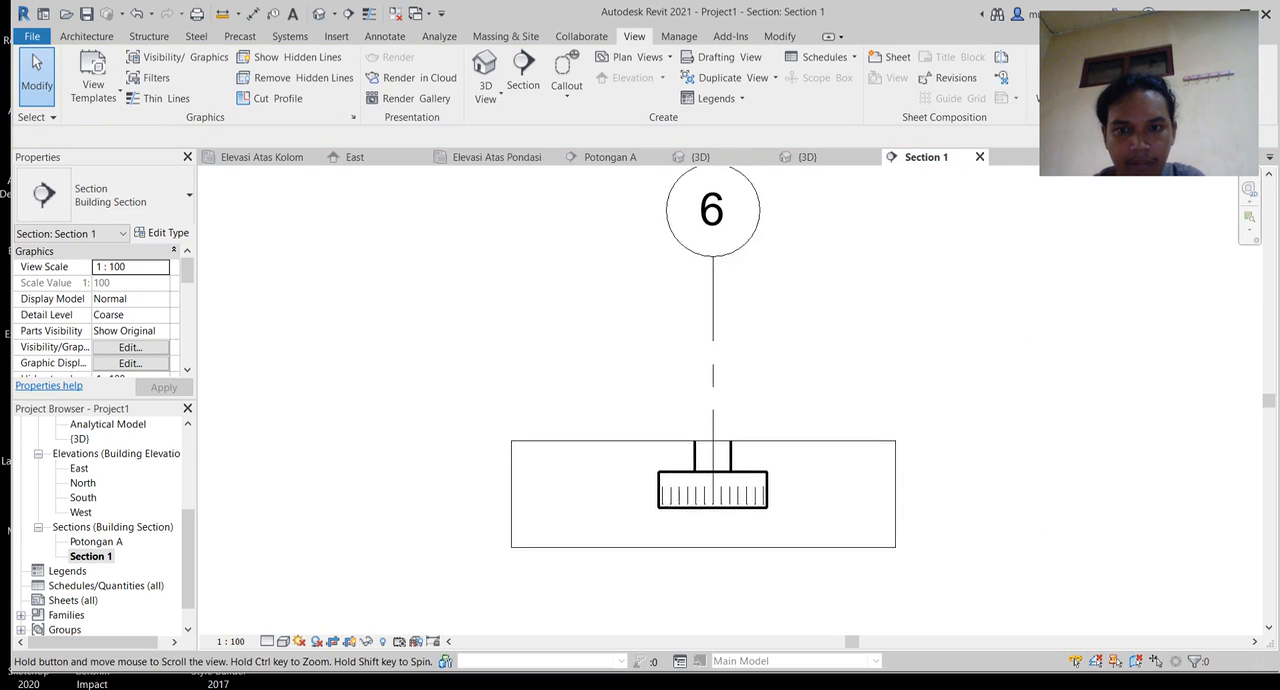
{"action": "right_click", "coordinate": [706, 286]}
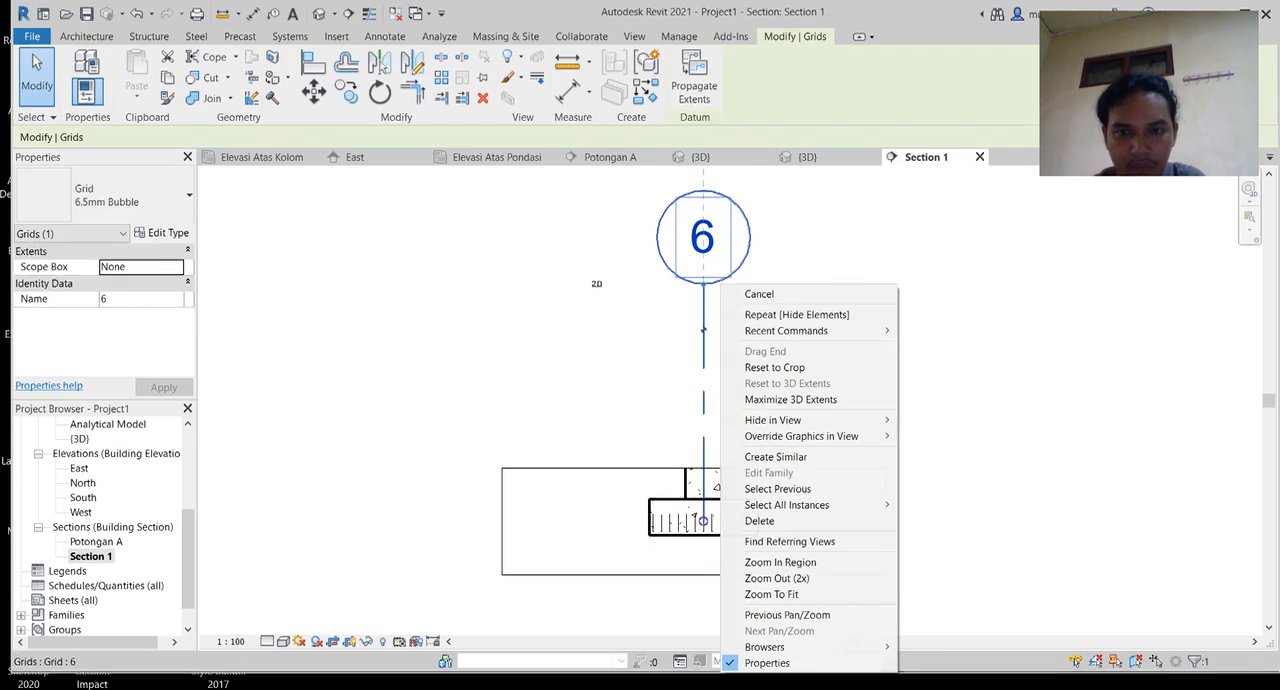
{"action": "mouse_move", "coordinate": [790, 420]}
{"action": "left_click", "coordinate": [938, 420]}
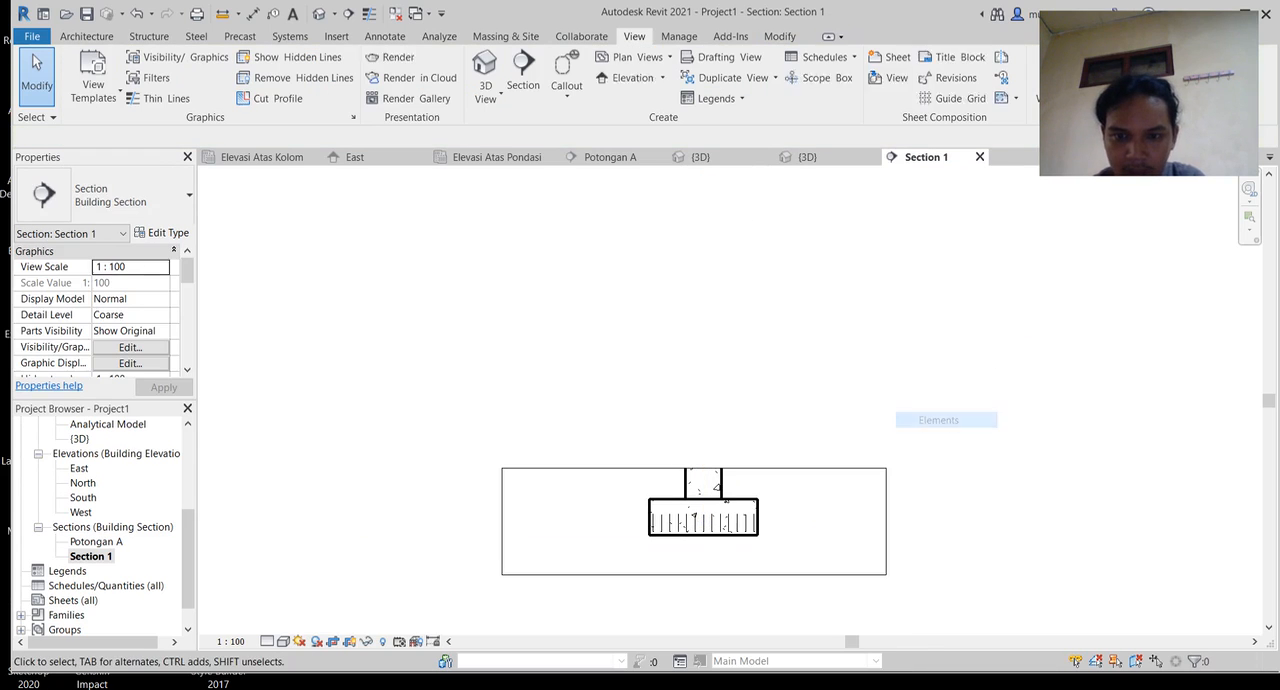
Step: Narrow the Section 1 crop region by bringing both side edges closer to the footing
{"action": "middle_click_drag", "start_coordinate": [938, 420], "coordinate": [941, 396]}
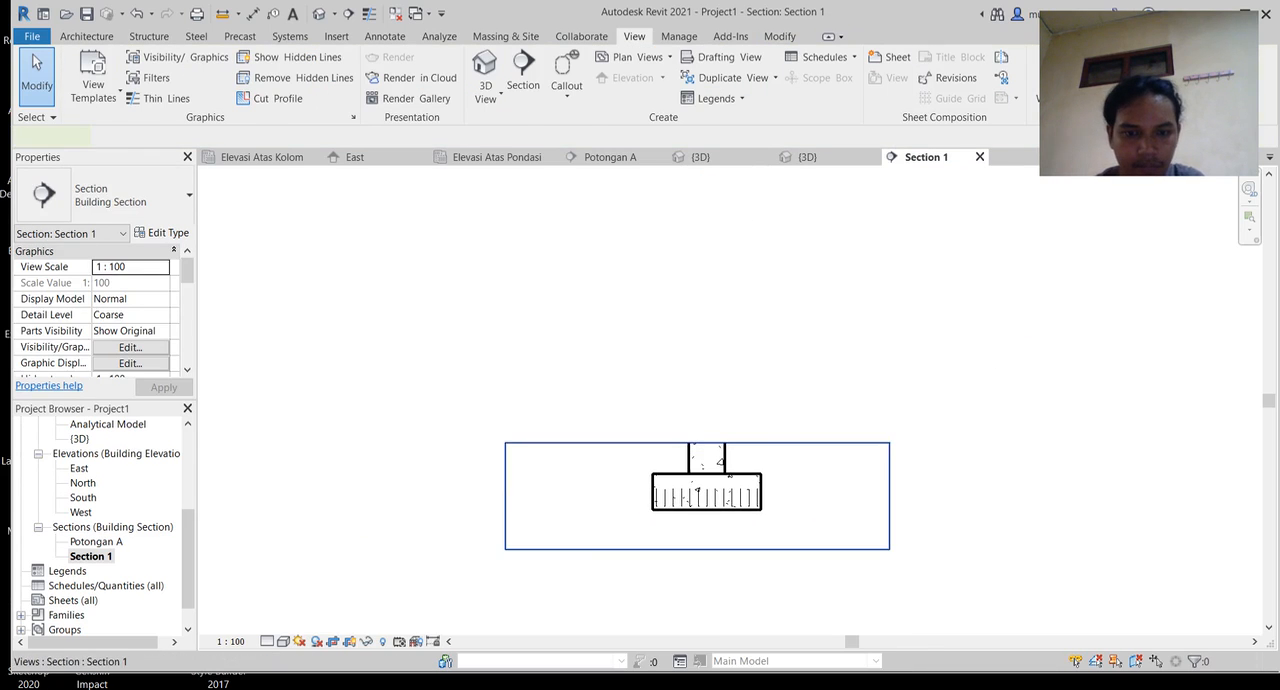
{"action": "left_click", "coordinate": [505, 487]}
{"action": "left_click_drag", "start_coordinate": [505, 496], "coordinate": [572, 496]}
{"action": "left_click_drag", "start_coordinate": [889, 496], "coordinate": [871, 496]}
{"action": "middle_click_drag", "start_coordinate": [871, 496], "coordinate": [867, 377]}
{"action": "left_click_drag", "start_coordinate": [867, 376], "coordinate": [851, 376]}
Step: Rename the Section 1 view as Potongan B
{"action": "right_click", "coordinate": [91, 556]}
{"action": "key", "text": "Return"}
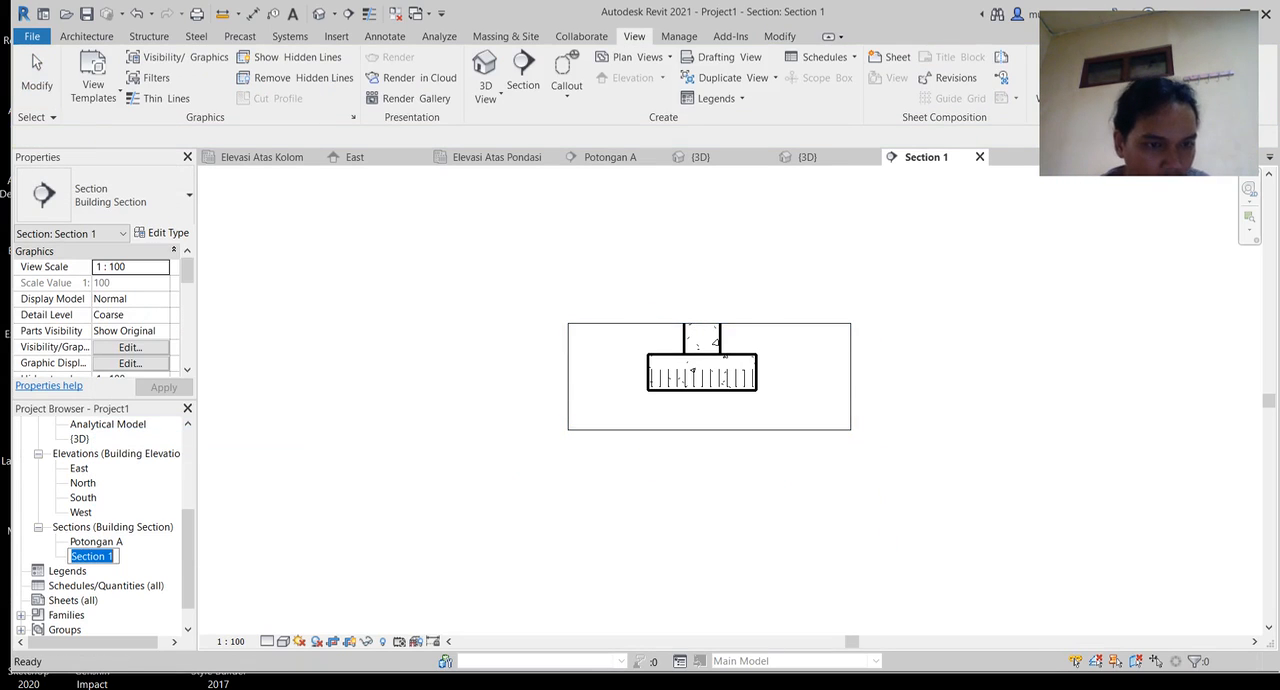
{"action": "type", "text": "Potongan B"}
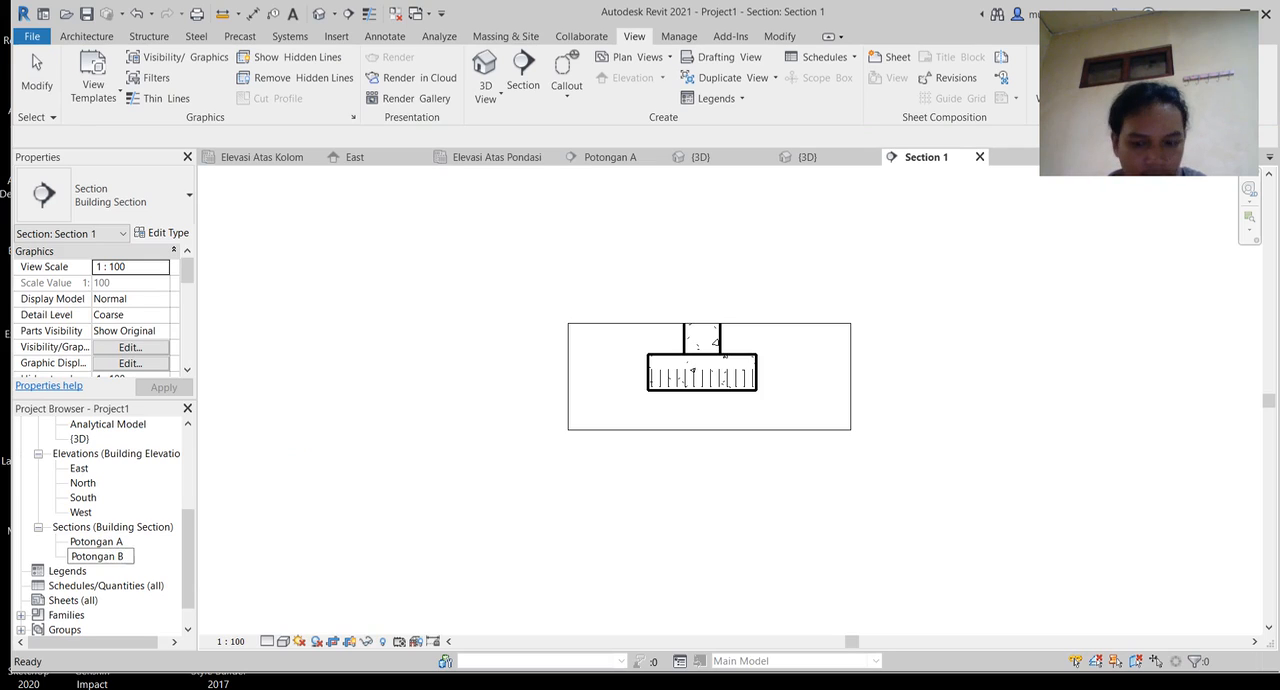
{"action": "key", "text": "Return"}
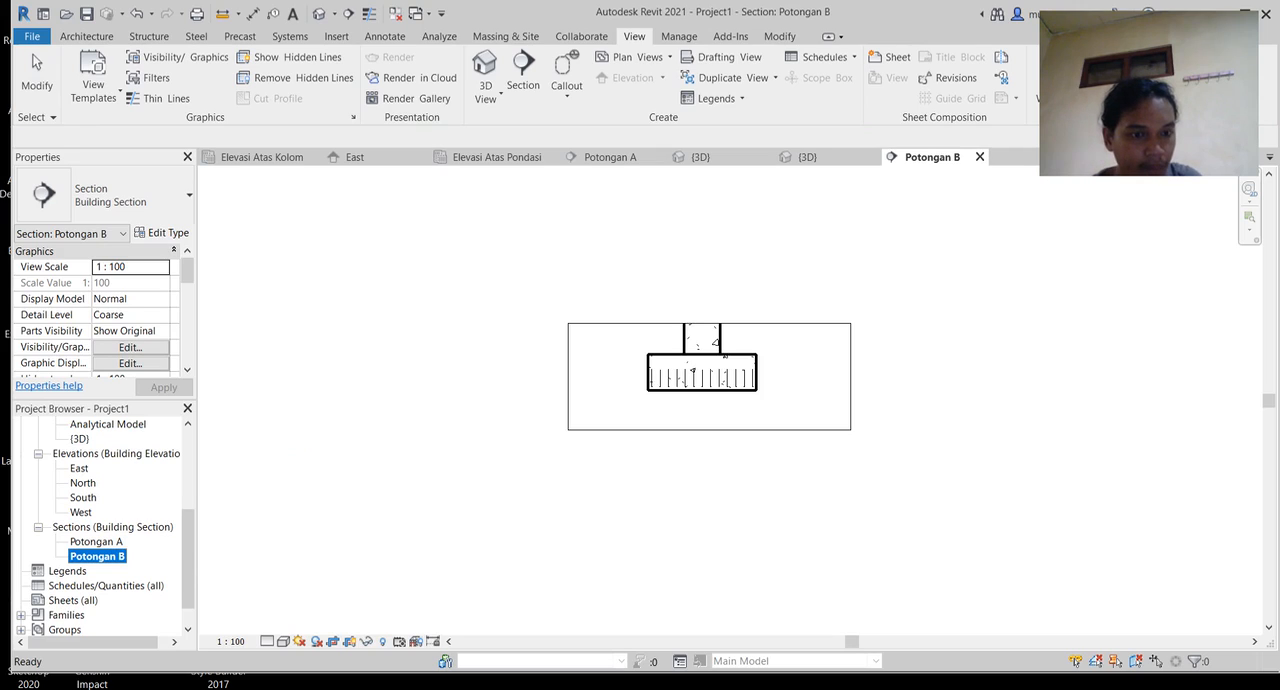
Step: Place a 13M rebar of shape M_02 along the bottom cover of the footing in Potongan B
{"action": "scroll", "coordinate": [795, 361], "scroll_direction": "up", "scroll_amount": 9}
{"action": "scroll", "coordinate": [749, 361], "scroll_direction": "up", "scroll_amount": 4}
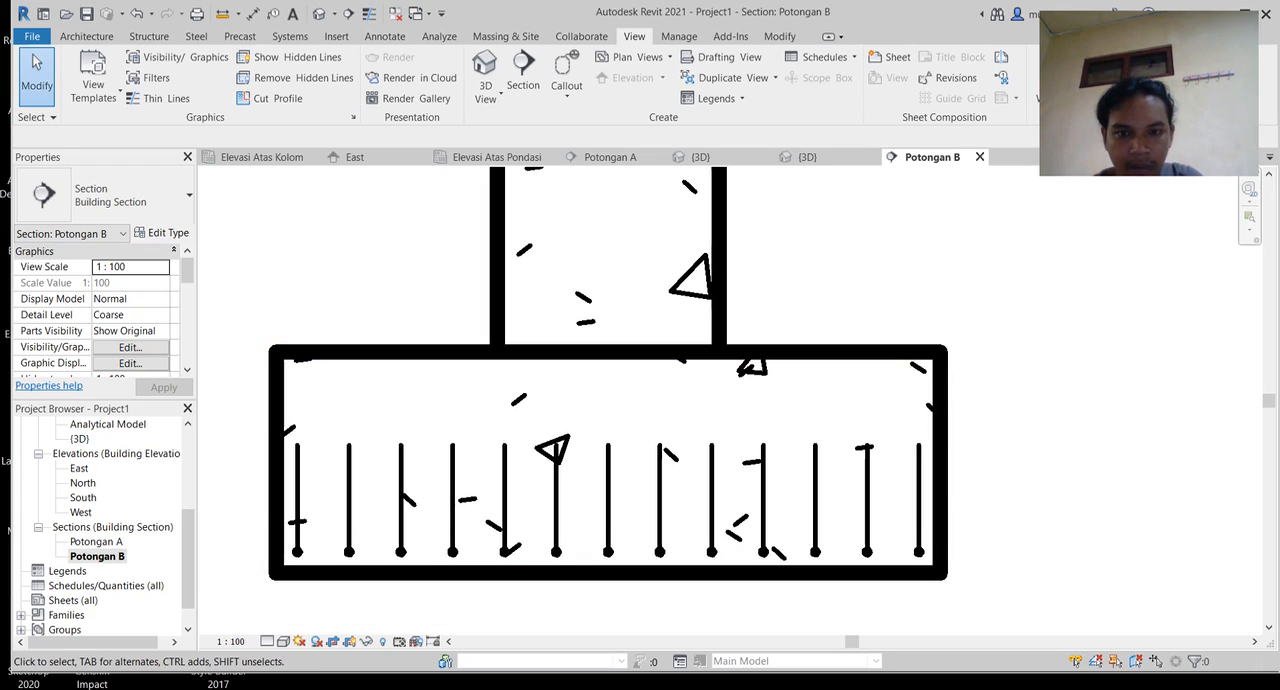
{"action": "left_click", "coordinate": [758, 364]}
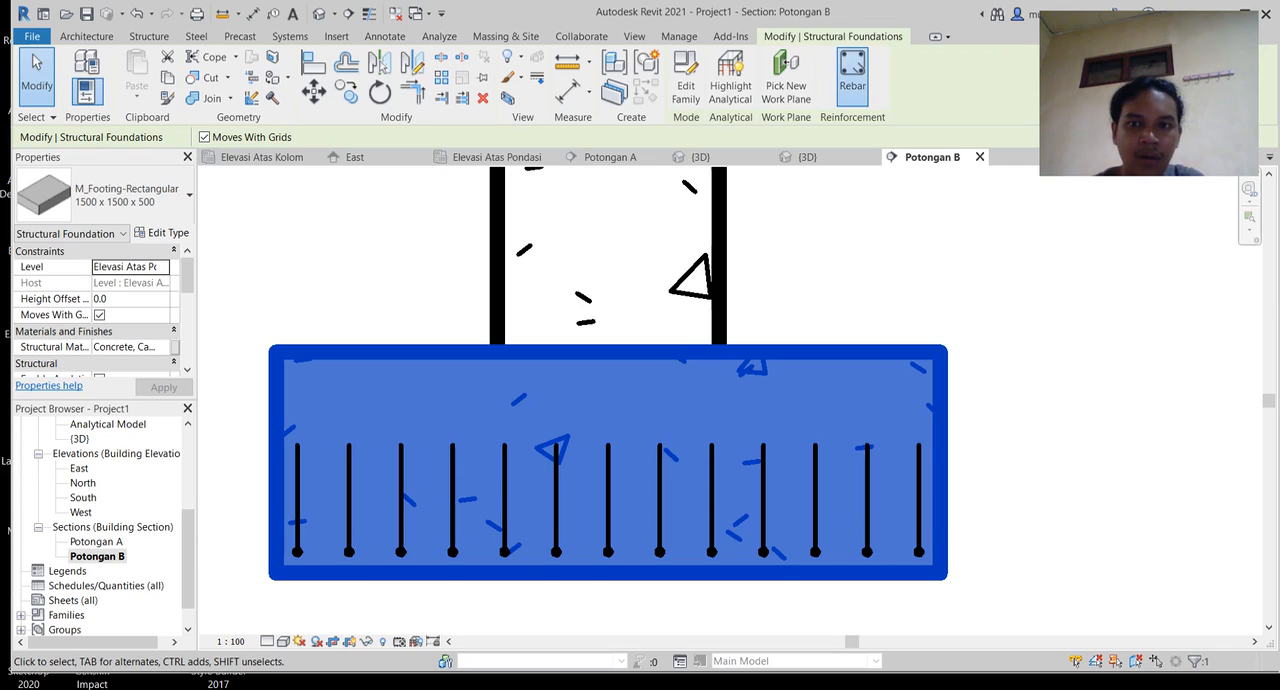
{"action": "left_click", "coordinate": [852, 72]}
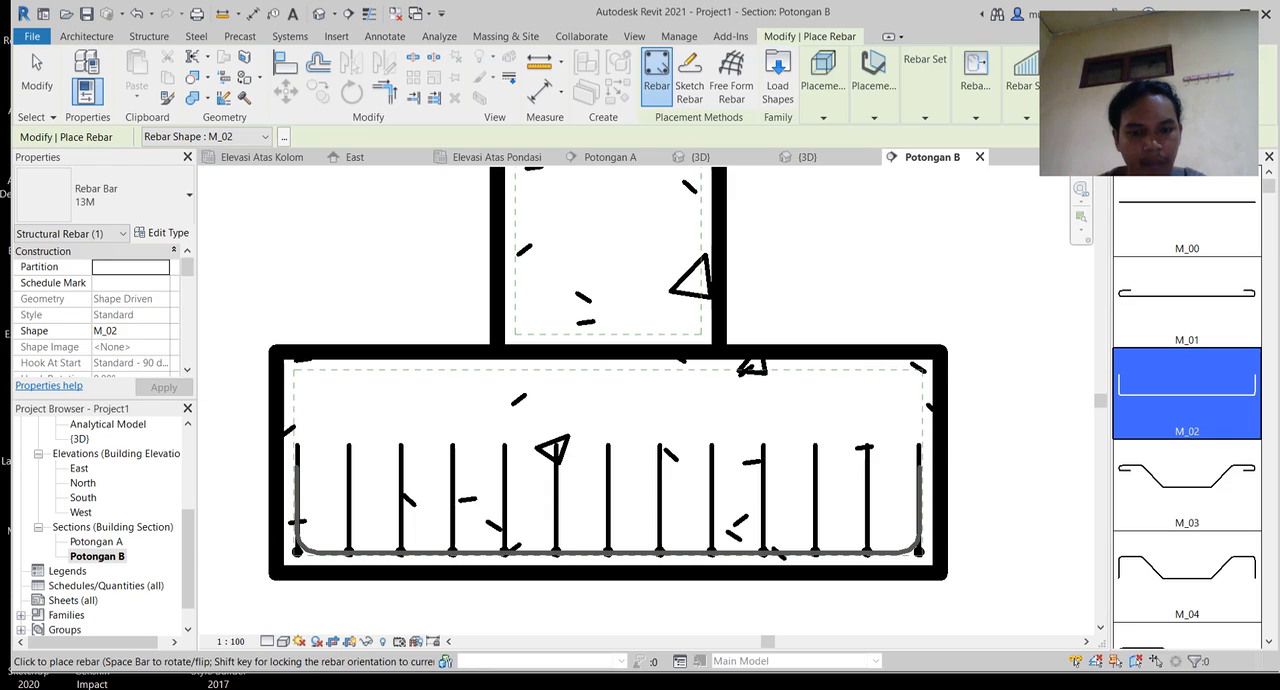
{"action": "left_click", "coordinate": [608, 550]}
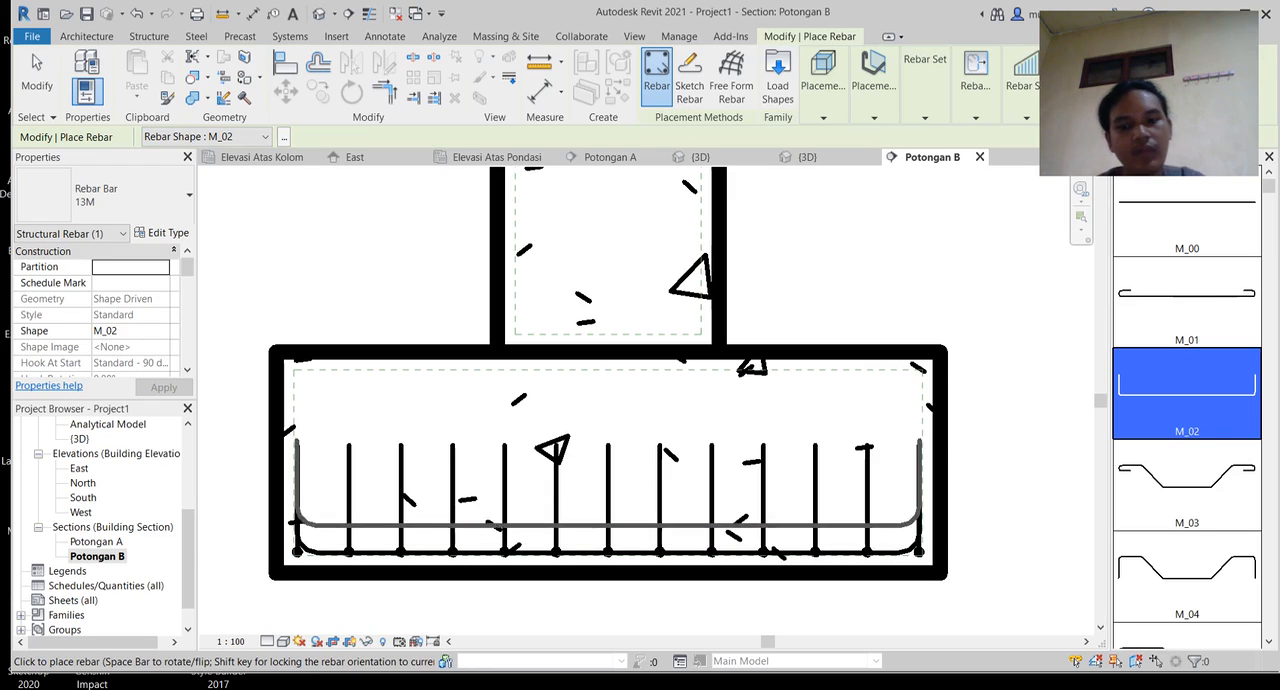
{"action": "key", "text": "Escape"}
{"action": "key", "text": "Escape"}
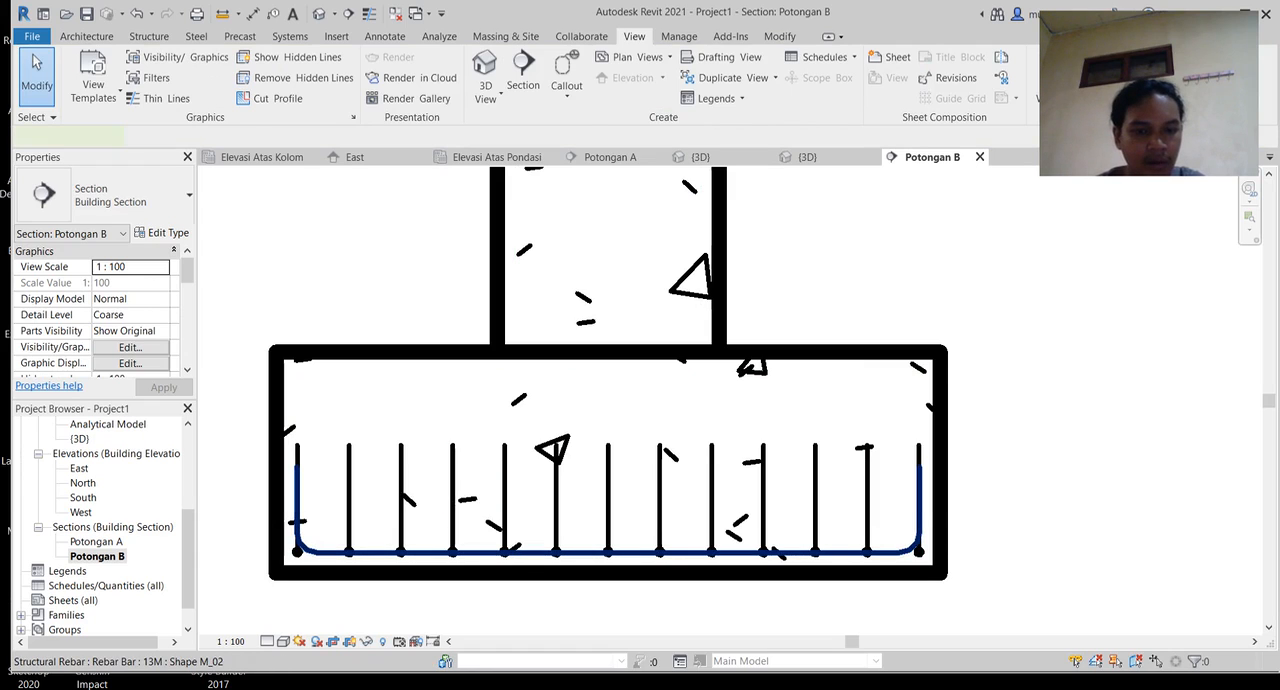
Step: Change the long U-shaped bar at the footing's base in Potongan B to rebar type 16M
{"action": "left_click", "coordinate": [608, 552]}
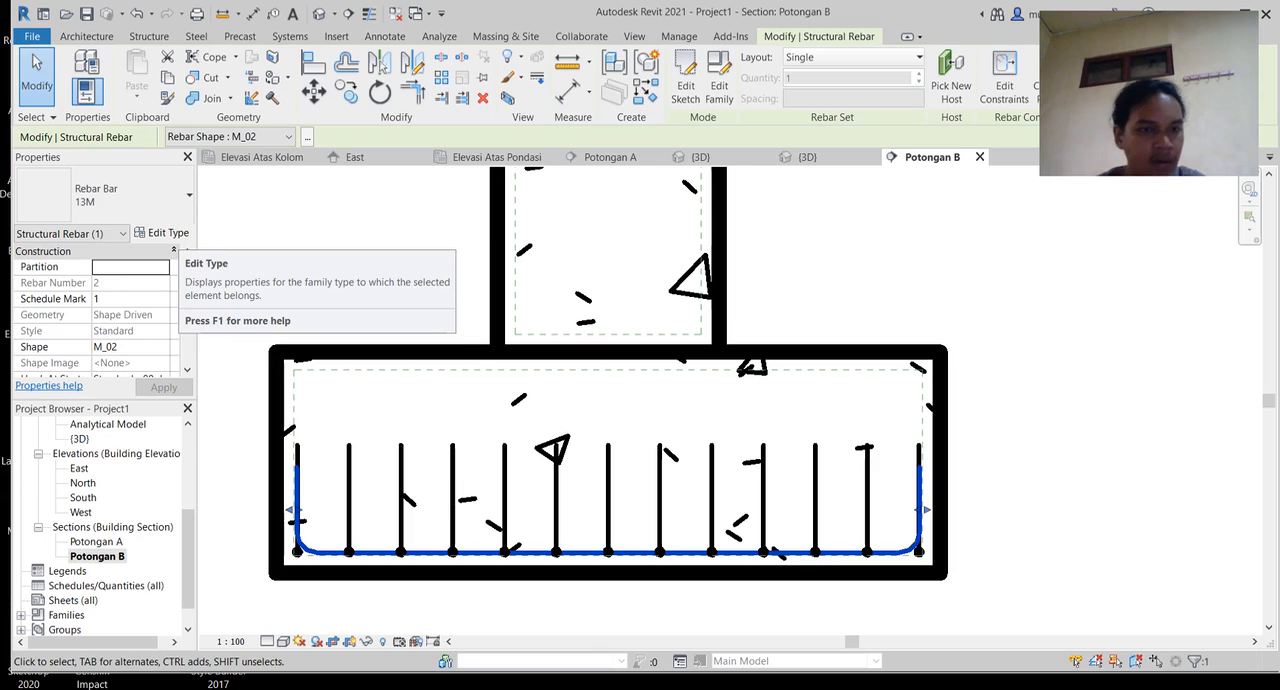
{"action": "left_click", "coordinate": [163, 232]}
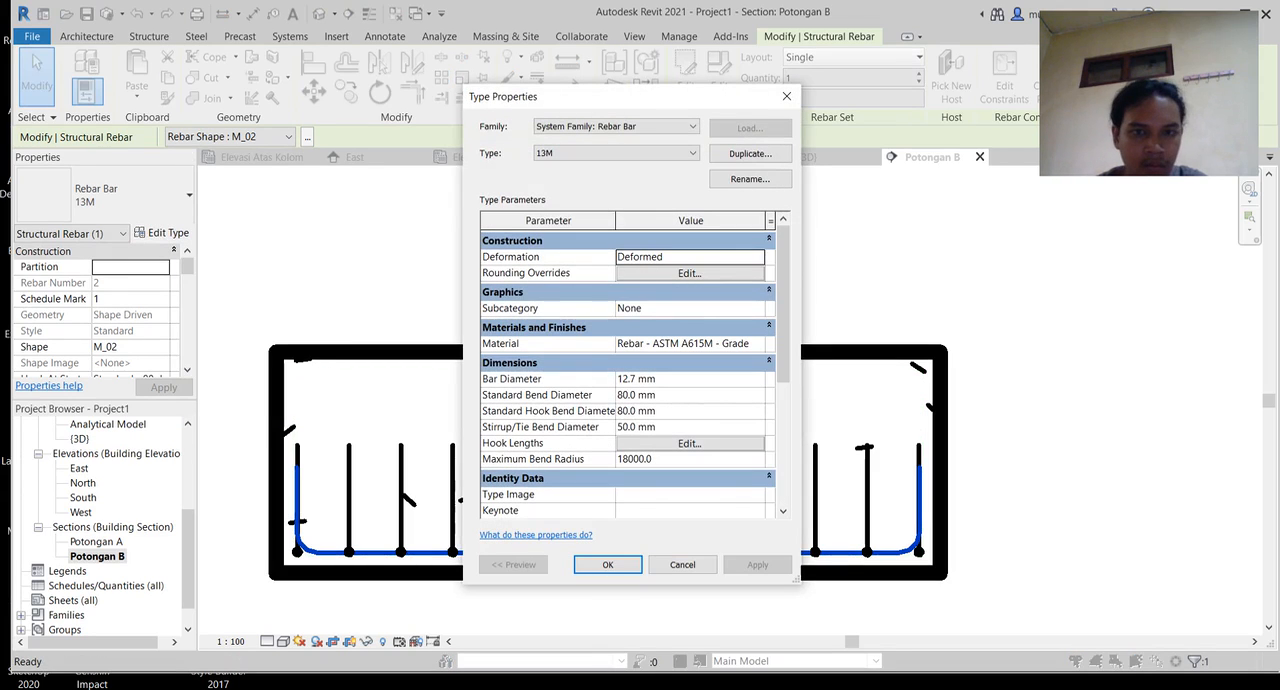
{"action": "left_click", "coordinate": [616, 153]}
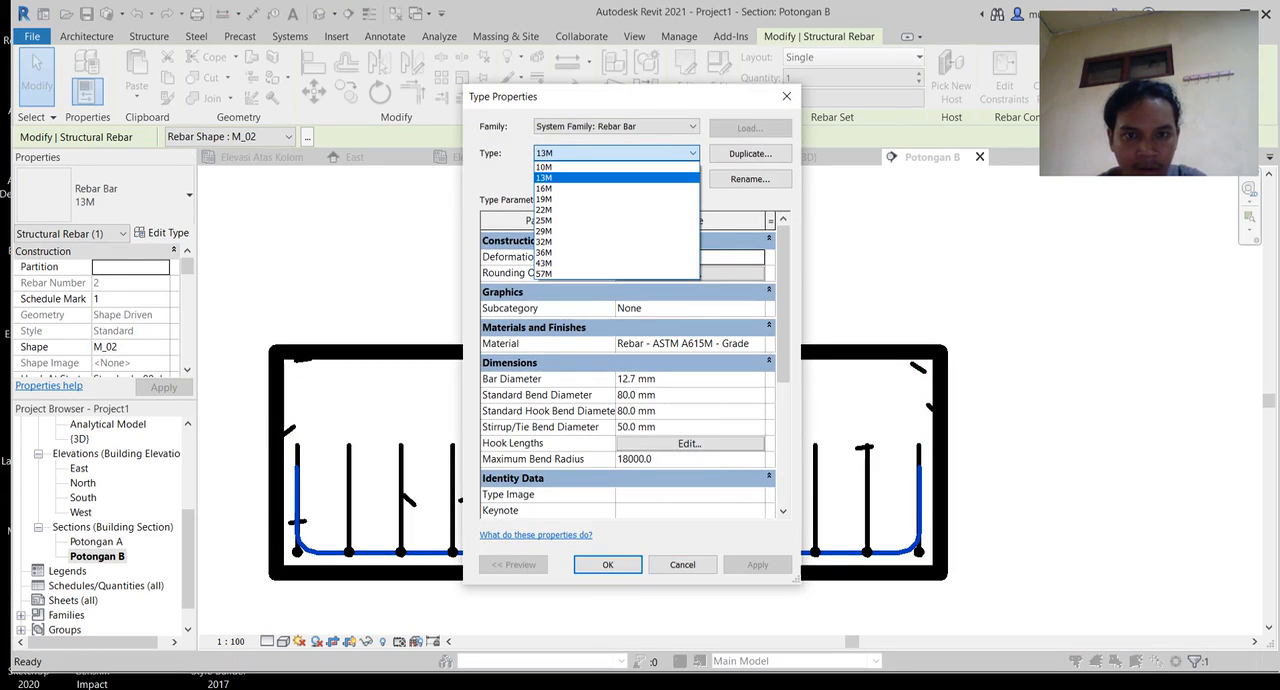
{"action": "left_click", "coordinate": [560, 188]}
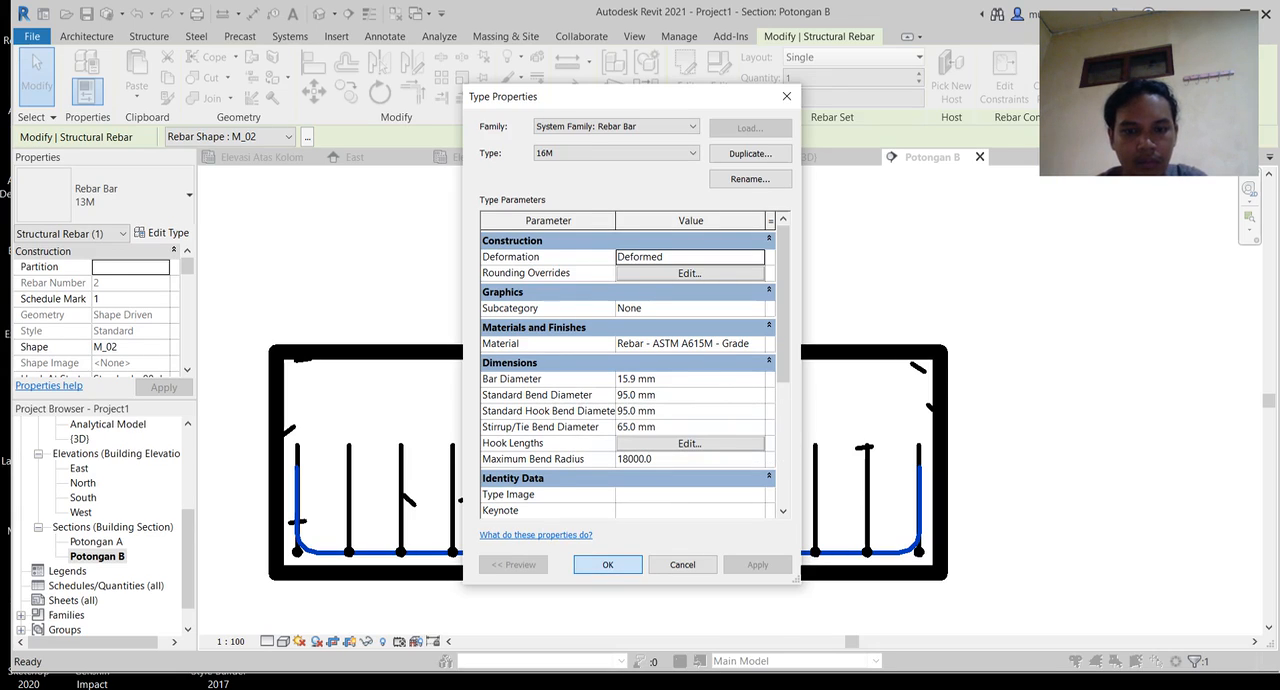
{"action": "left_click", "coordinate": [607, 564]}
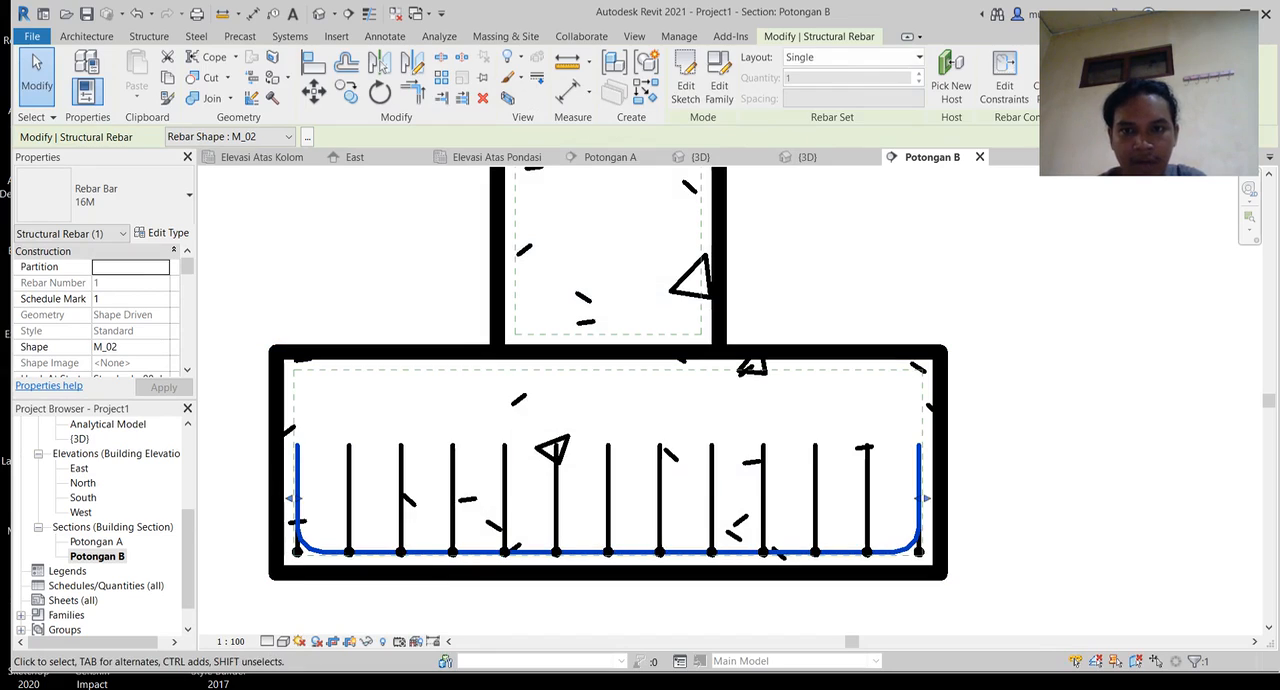
Step: Lay out the selected bar as a Maximum Spacing rebar set with 125 mm spacing
{"action": "left_click", "coordinate": [855, 57]}
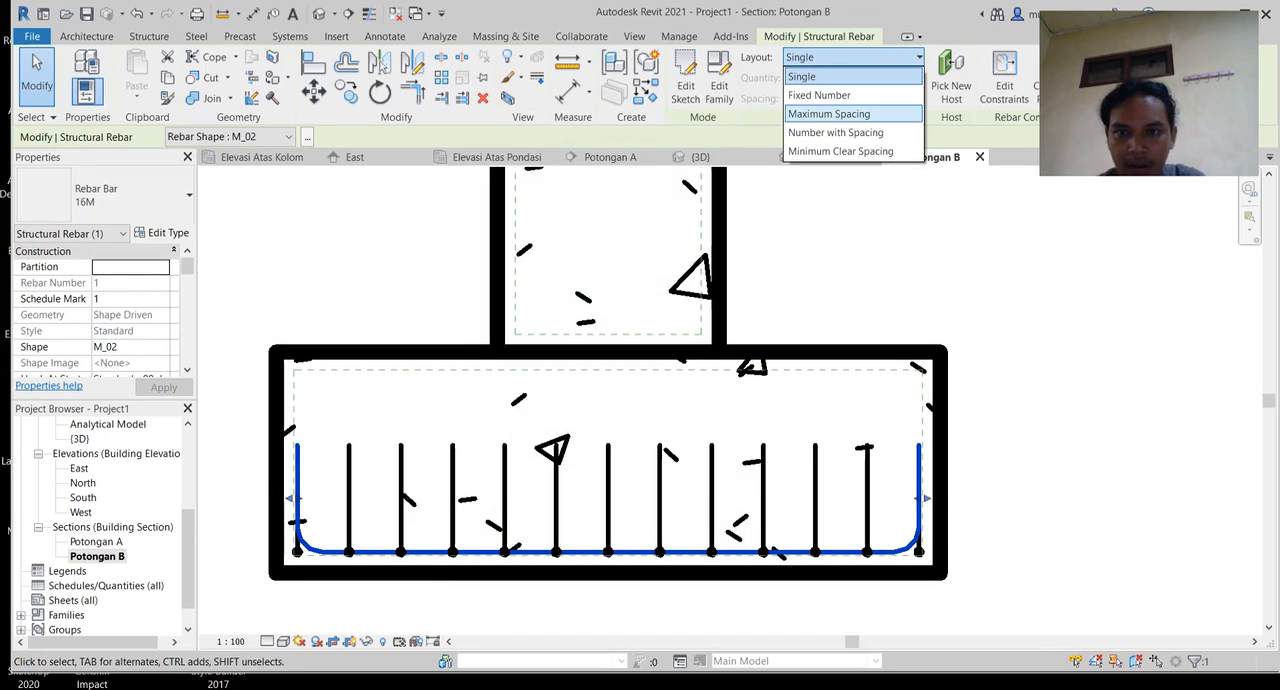
{"action": "left_click", "coordinate": [829, 113]}
{"action": "left_click", "coordinate": [797, 98]}
{"action": "left_click", "coordinate": [797, 98]}
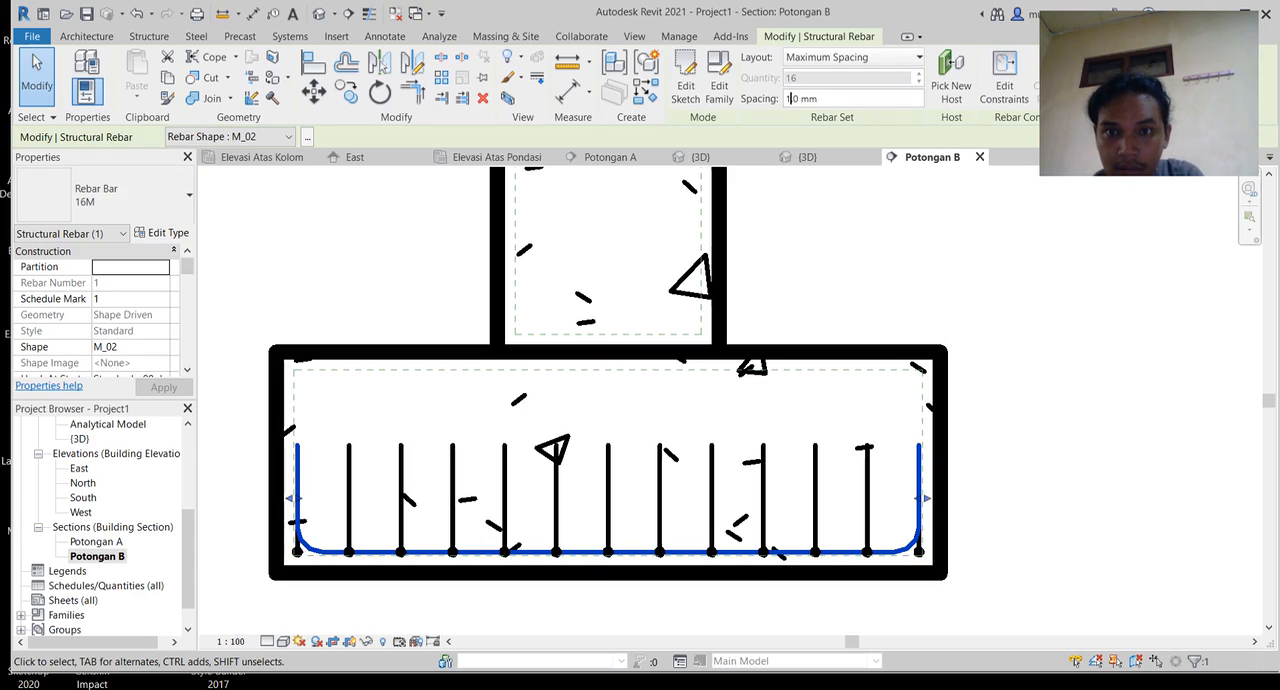
{"action": "key", "text": "Return"}
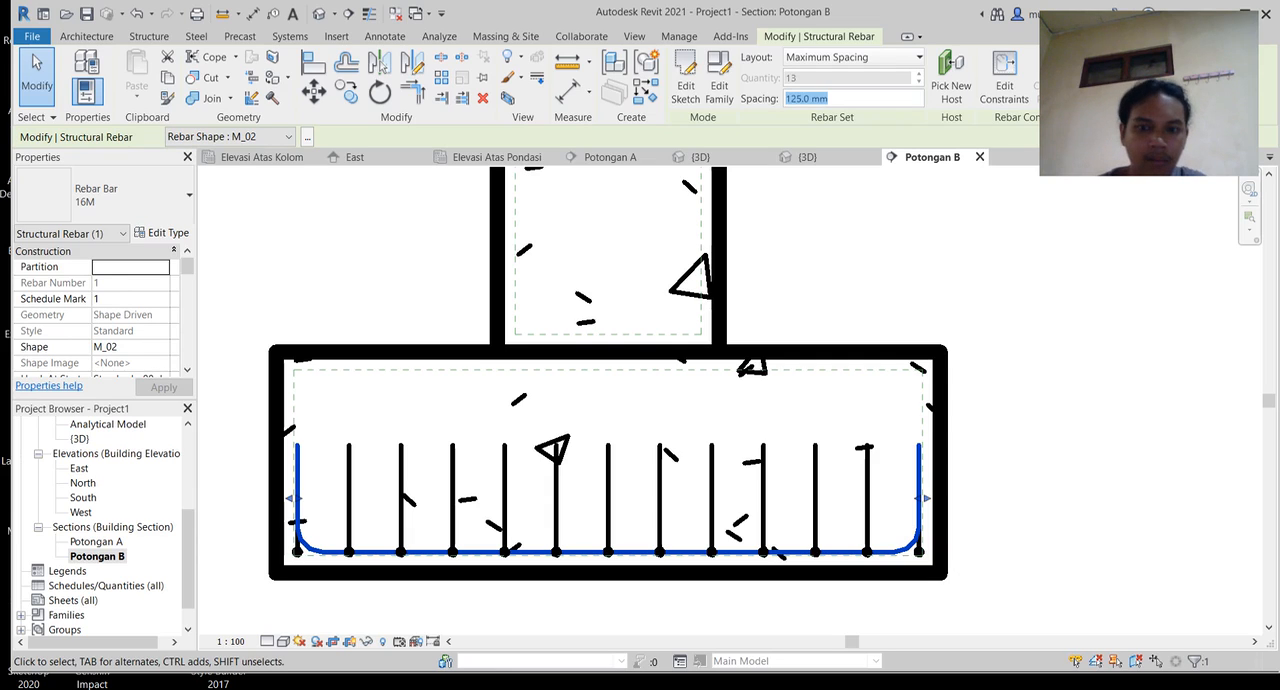
{"action": "key", "text": "Escape"}
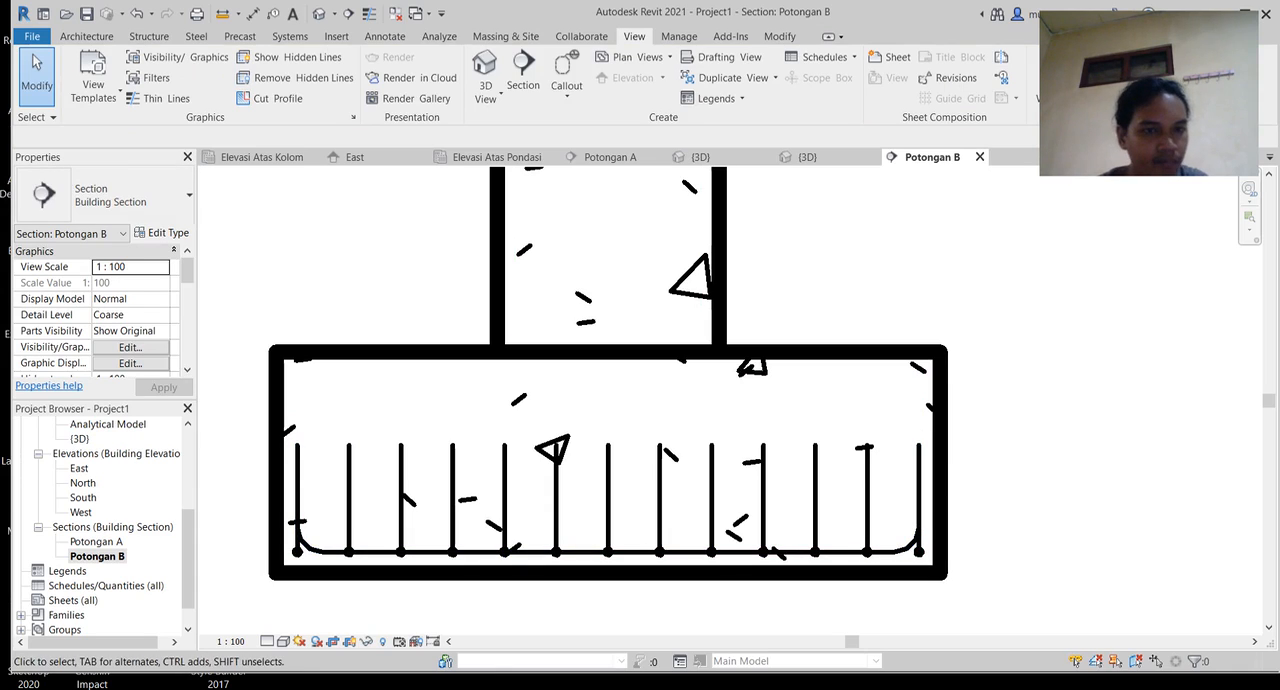
Step: Examine the two-way footing reinforcement mesh and its bar crossings in the 3D view
{"action": "left_click", "coordinate": [320, 14]}
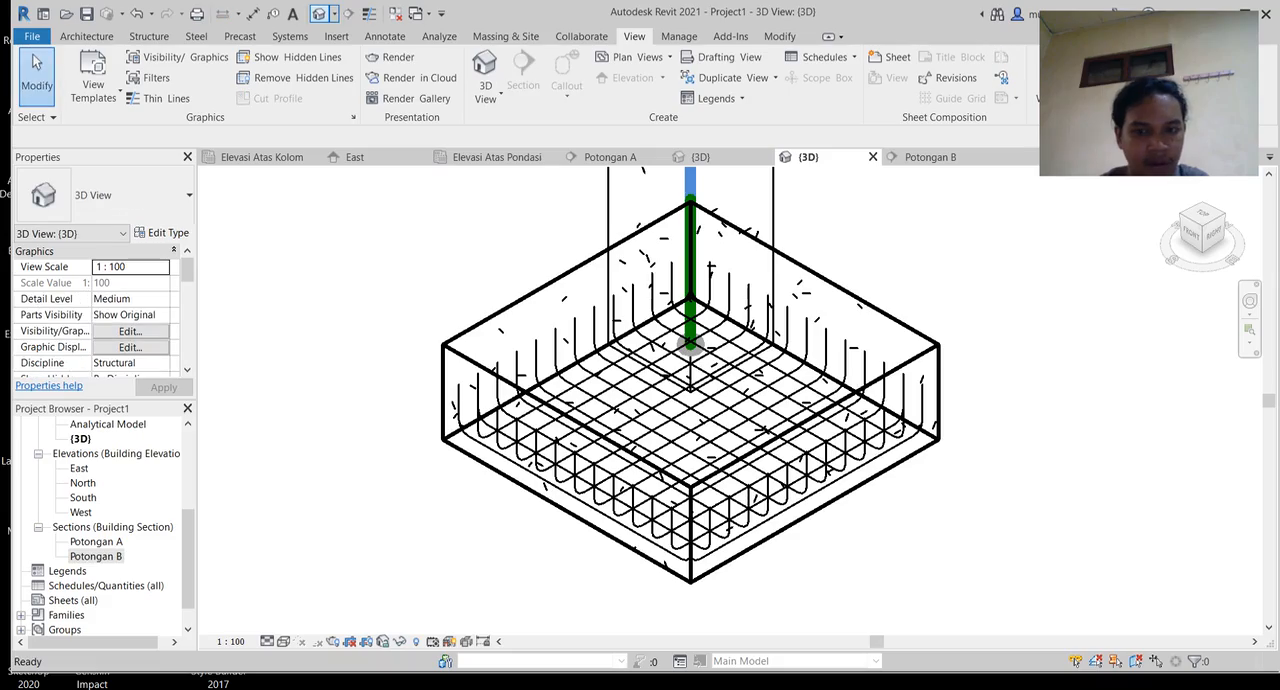
{"action": "scroll", "coordinate": [681, 364], "scroll_direction": "up", "scroll_amount": 5}
{"action": "middle_click_drag", "start_coordinate": [700, 364], "coordinate": [602, 389]}
{"action": "scroll", "coordinate": [603, 459], "scroll_direction": "down", "scroll_amount": 3}
{"action": "middle_click_drag", "start_coordinate": [603, 459], "coordinate": [696, 483]}
{"action": "middle_click_drag", "start_coordinate": [717, 268], "coordinate": [703, 268]}
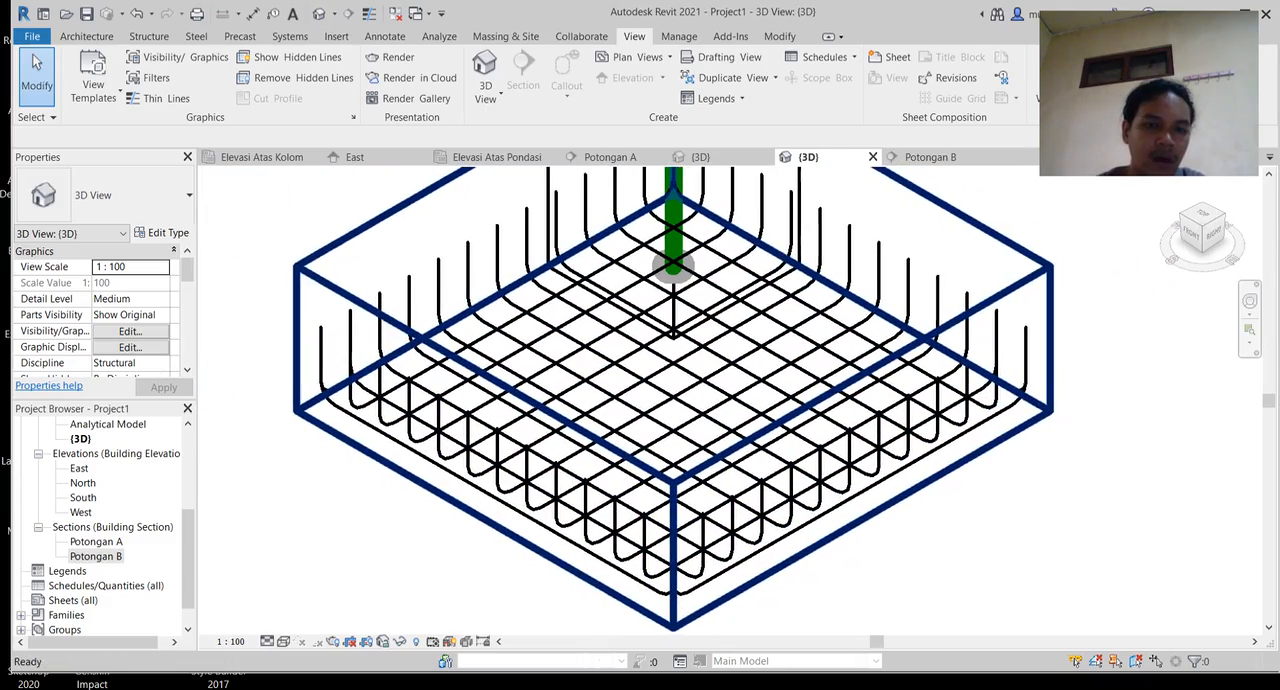
{"action": "scroll", "coordinate": [554, 430], "scroll_direction": "up", "scroll_amount": 3}
{"action": "scroll", "coordinate": [554, 430], "scroll_direction": "up", "scroll_amount": 5}
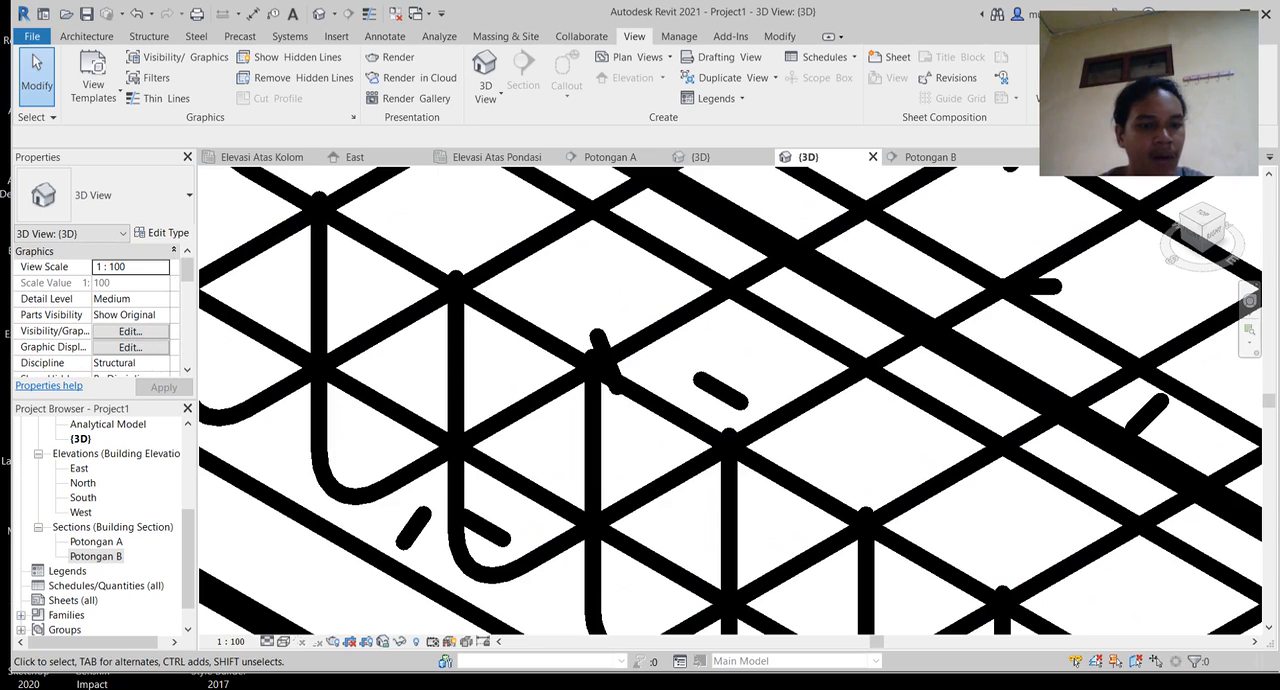
Step: Examine in Potongan A how the perpendicular bar set meets the long bar along the footing's base
{"action": "double_click", "coordinate": [96, 541]}
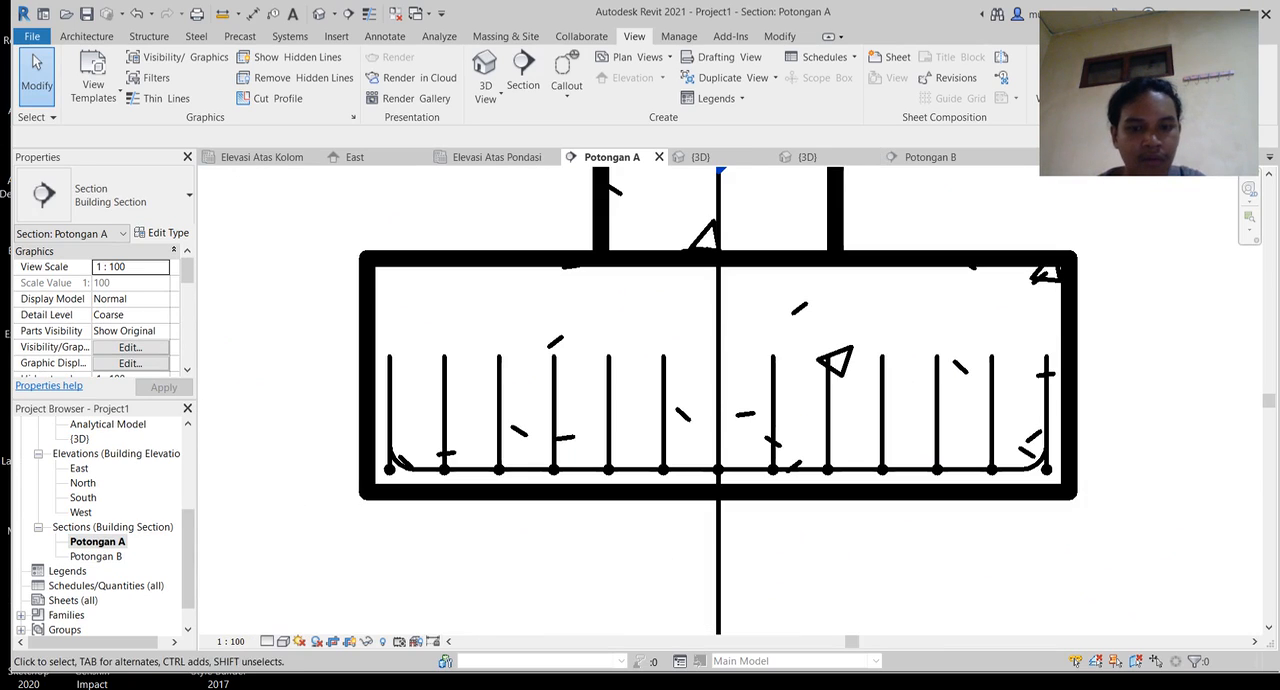
{"action": "scroll", "coordinate": [427, 465], "scroll_direction": "up", "scroll_amount": 5}
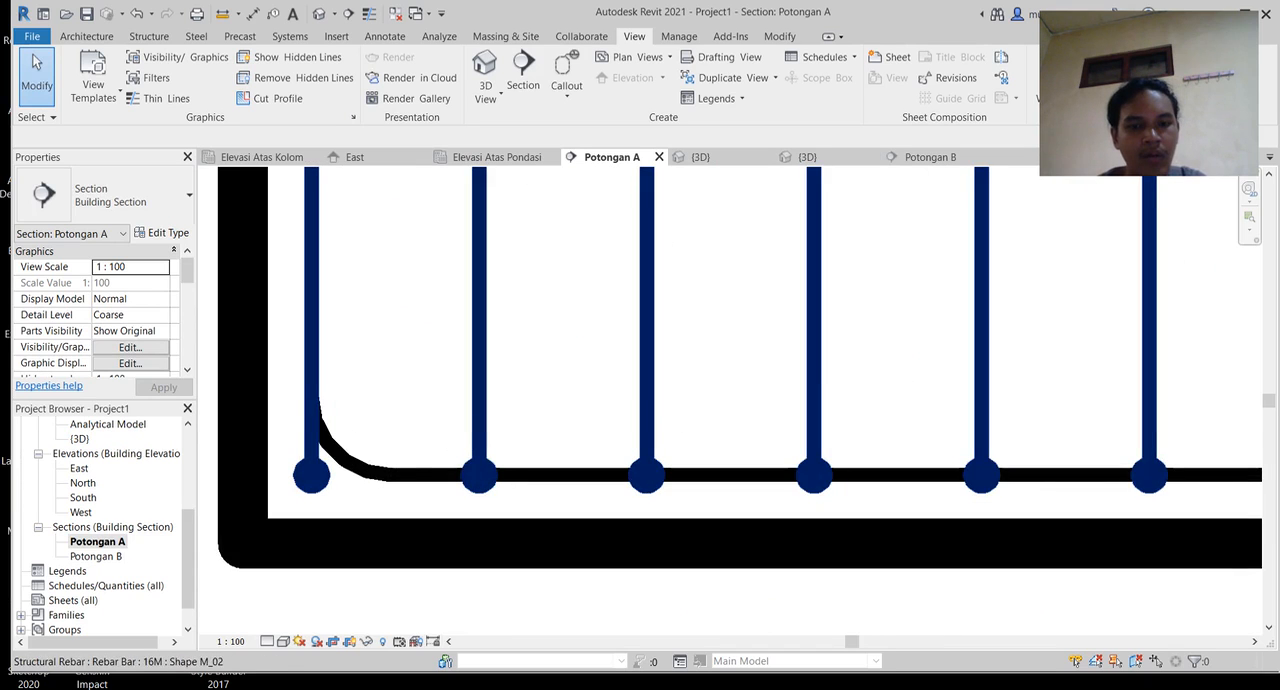
{"action": "middle_click_drag", "start_coordinate": [981, 480], "coordinate": [411, 489]}
{"action": "scroll", "coordinate": [411, 489], "scroll_direction": "down", "scroll_amount": 1}
{"action": "scroll", "coordinate": [649, 398], "scroll_direction": "down", "scroll_amount": 2}
{"action": "middle_click_drag", "start_coordinate": [680, 400], "coordinate": [568, 456]}
{"action": "left_click", "coordinate": [568, 505]}
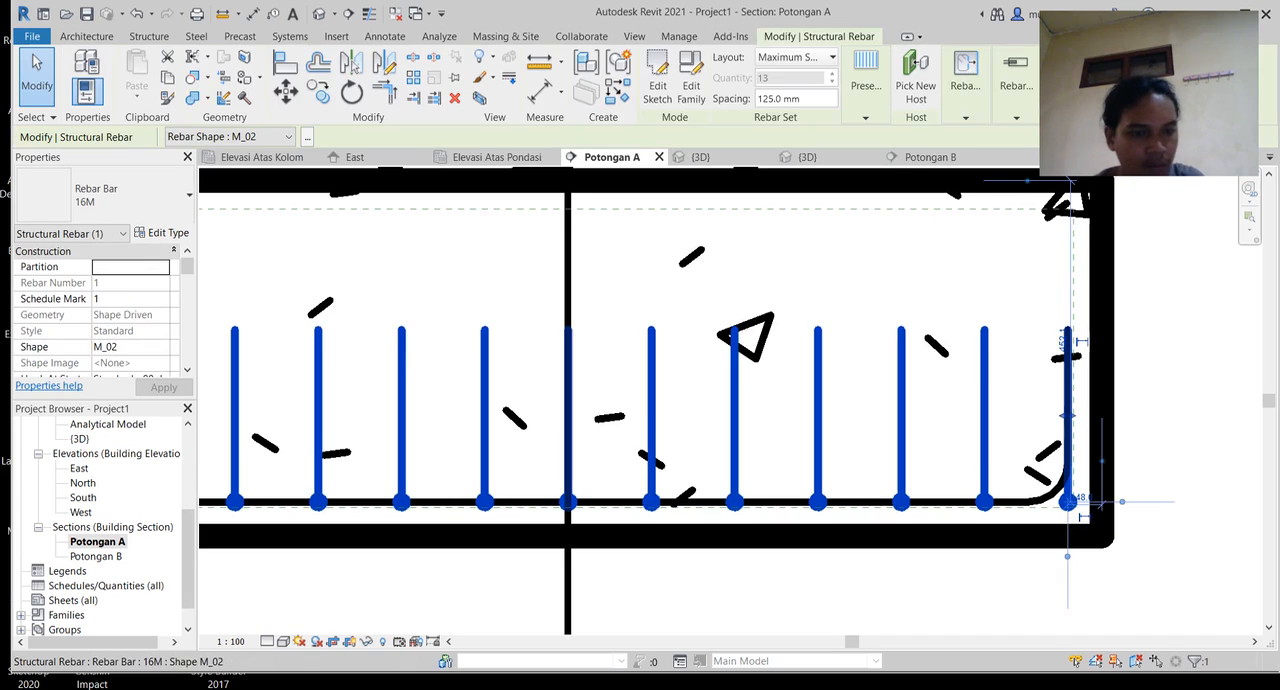
Step: In Potongan B, move the perpendicular 16M bar set up onto the long bar and inward from its right-hand bend
{"action": "double_click", "coordinate": [97, 556]}
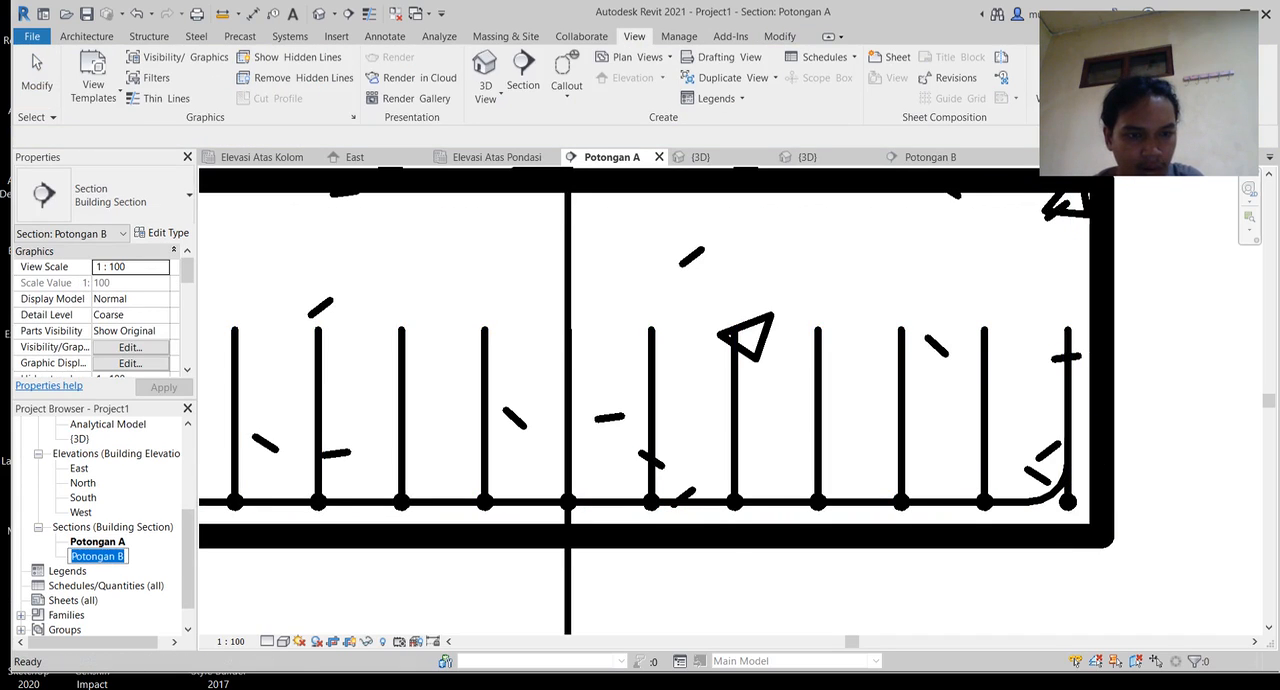
{"action": "key", "text": "Escape"}
{"action": "double_click", "coordinate": [97, 556]}
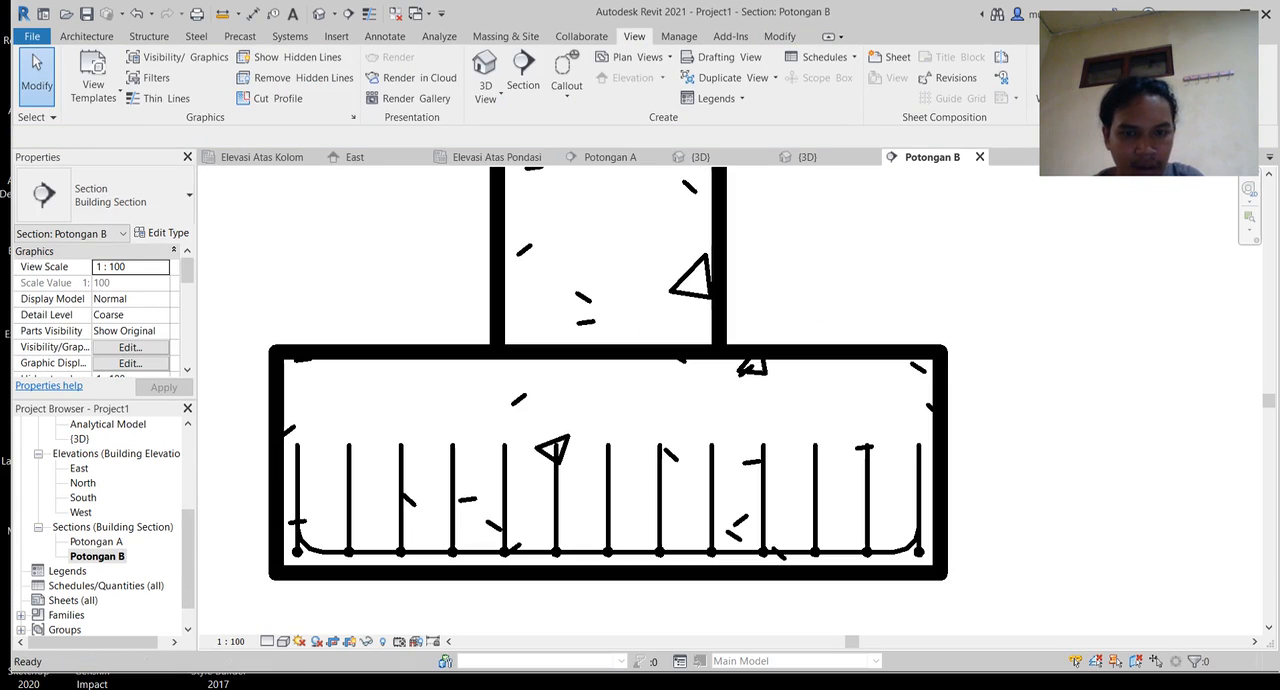
{"action": "scroll", "coordinate": [905, 551], "scroll_direction": "up", "scroll_amount": 2}
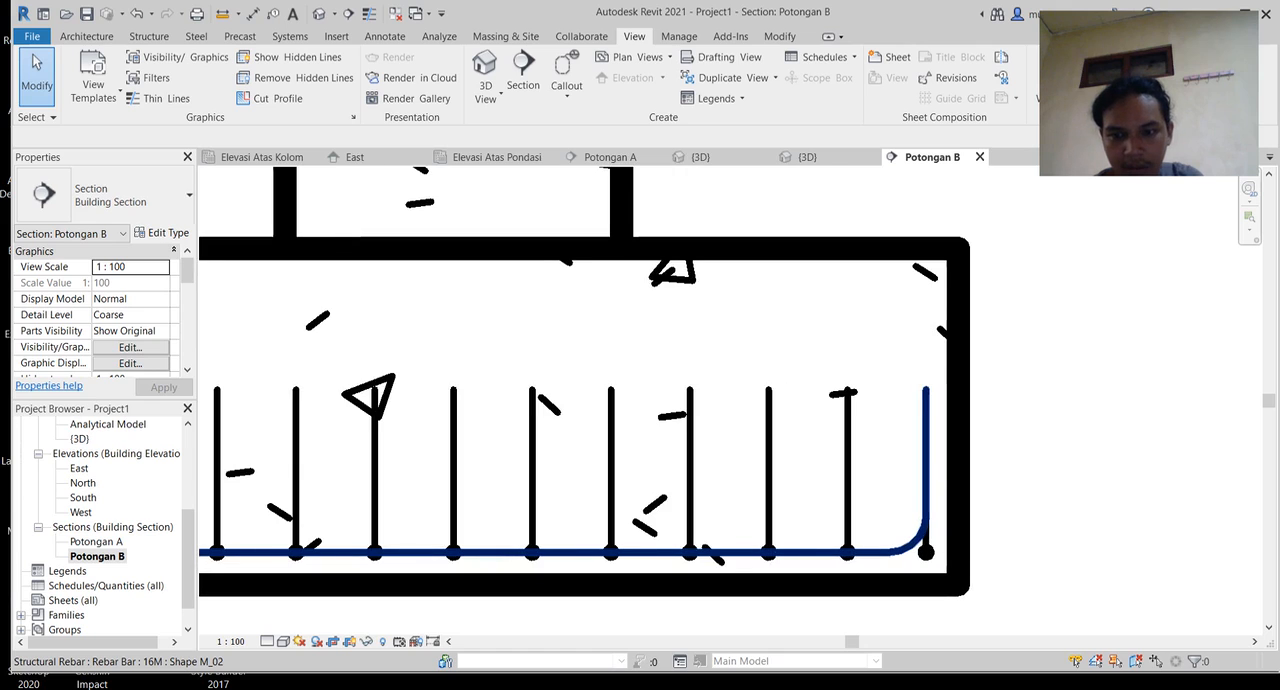
{"action": "left_click", "coordinate": [905, 550]}
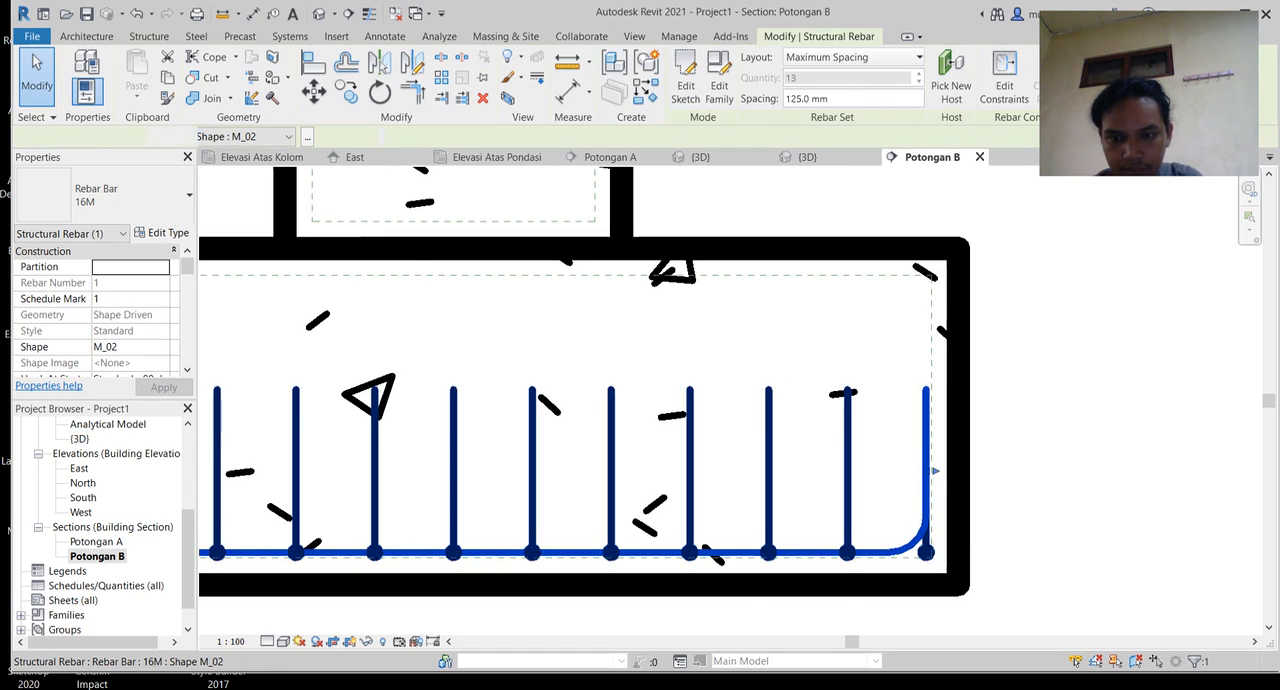
{"action": "left_click", "coordinate": [926, 470]}
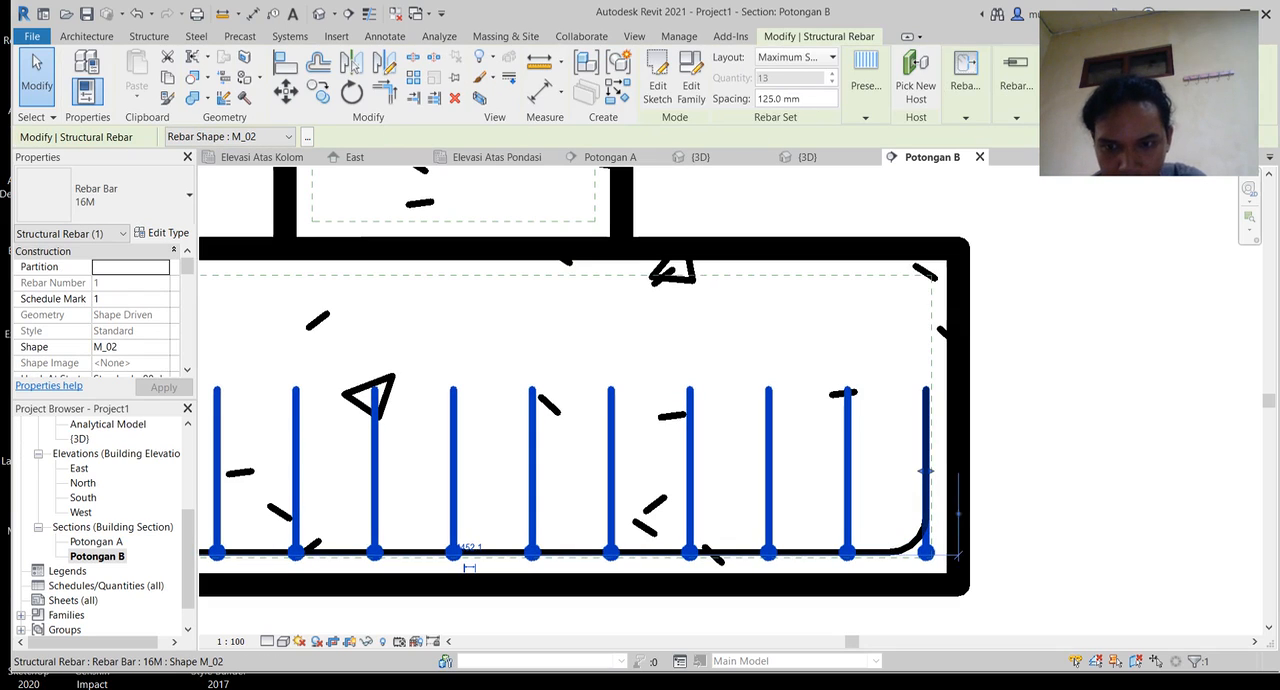
{"action": "left_click_drag", "start_coordinate": [926, 470], "coordinate": [880, 463]}
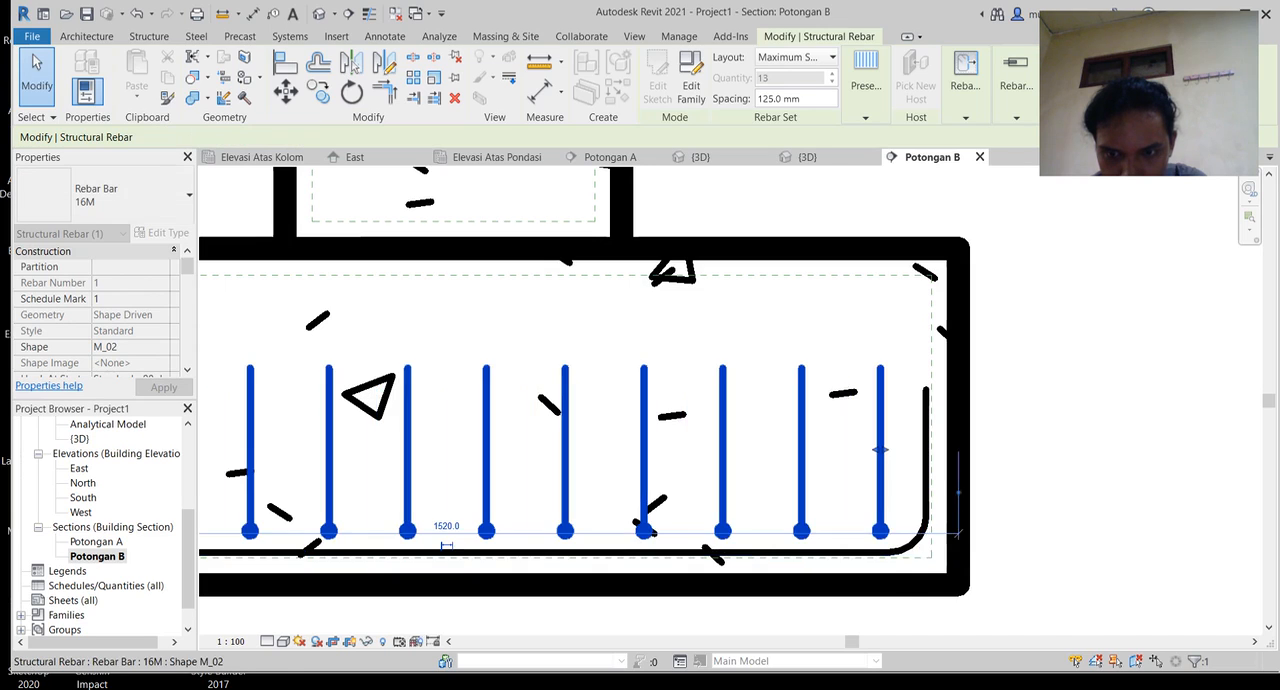
{"action": "scroll", "coordinate": [878, 470], "scroll_direction": "up", "scroll_amount": 3}
{"action": "left_click_drag", "start_coordinate": [873, 352], "coordinate": [875, 372]}
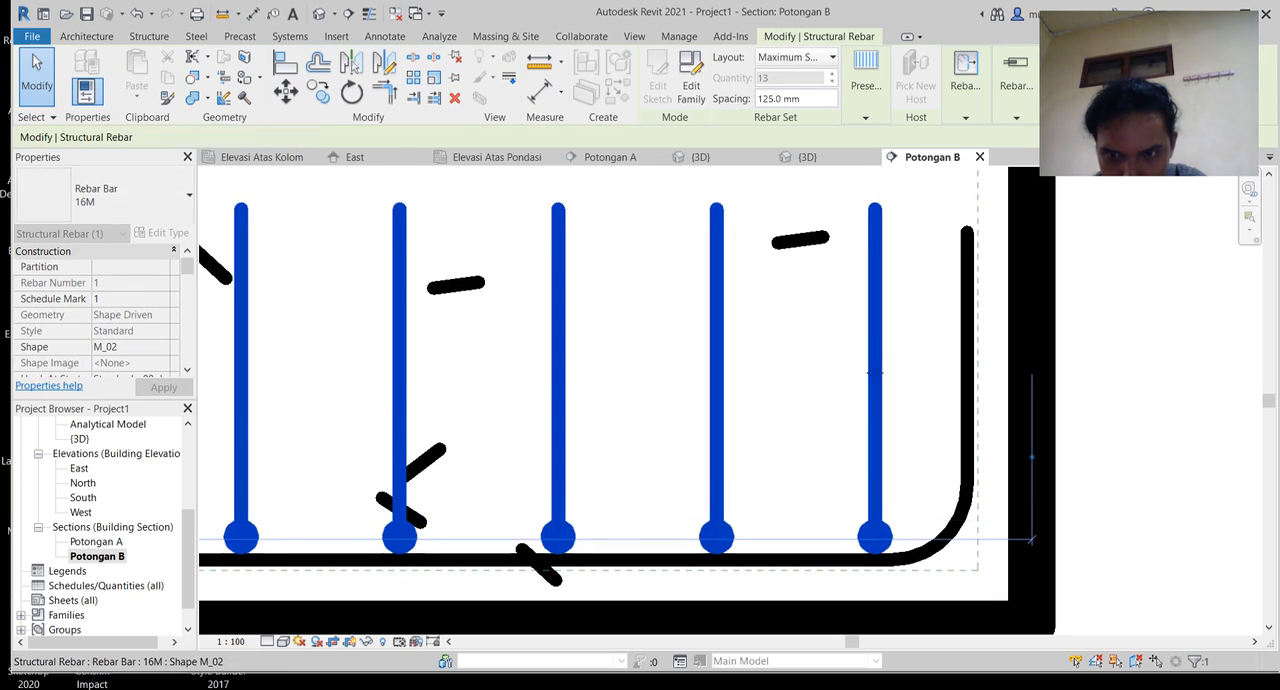
Step: Shorten the perpendicular bar set at its left end so the first bar sits inside the long bar's bend
{"action": "scroll", "coordinate": [875, 372], "scroll_direction": "down", "scroll_amount": 3}
{"action": "middle_click_drag", "start_coordinate": [600, 430], "coordinate": [1106, 362]}
{"action": "left_click_drag", "start_coordinate": [447, 392], "coordinate": [531, 392]}
{"action": "scroll", "coordinate": [532, 392], "scroll_direction": "up", "scroll_amount": 1}
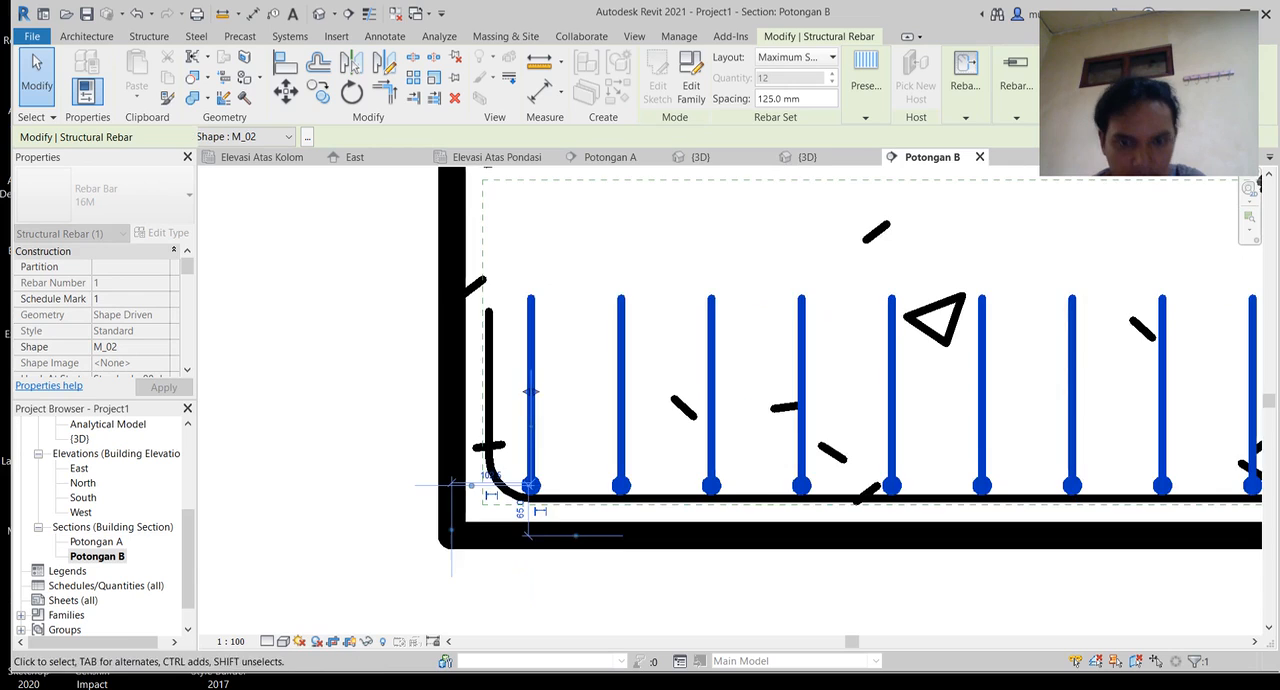
Step: Examine how the perpendicular bars rest on the long bar across the footing in Potongan B
{"action": "scroll", "coordinate": [732, 428], "scroll_direction": "down", "scroll_amount": 3}
{"action": "middle_click_drag", "start_coordinate": [732, 428], "coordinate": [457, 443]}
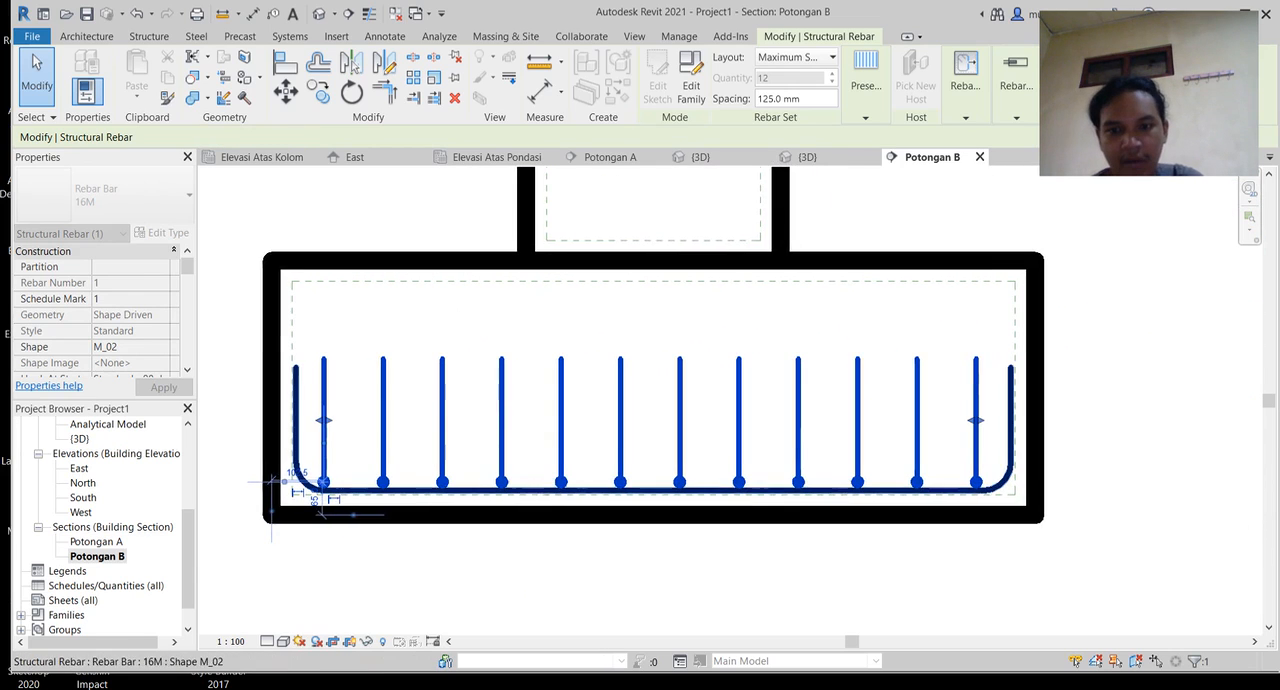
{"action": "scroll", "coordinate": [575, 524], "scroll_direction": "up", "scroll_amount": 3}
{"action": "scroll", "coordinate": [517, 443], "scroll_direction": "up", "scroll_amount": 3}
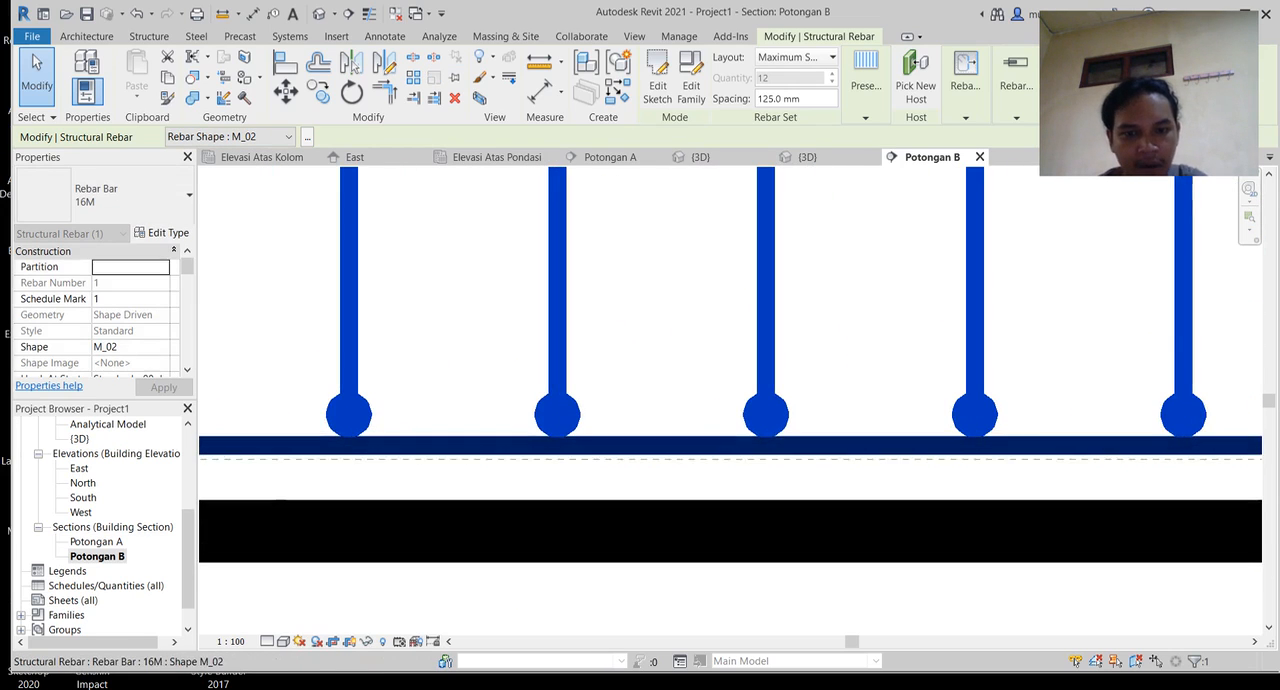
{"action": "middle_click_drag", "start_coordinate": [517, 443], "coordinate": [475, 542]}
{"action": "scroll", "coordinate": [405, 455], "scroll_direction": "down", "scroll_amount": 1}
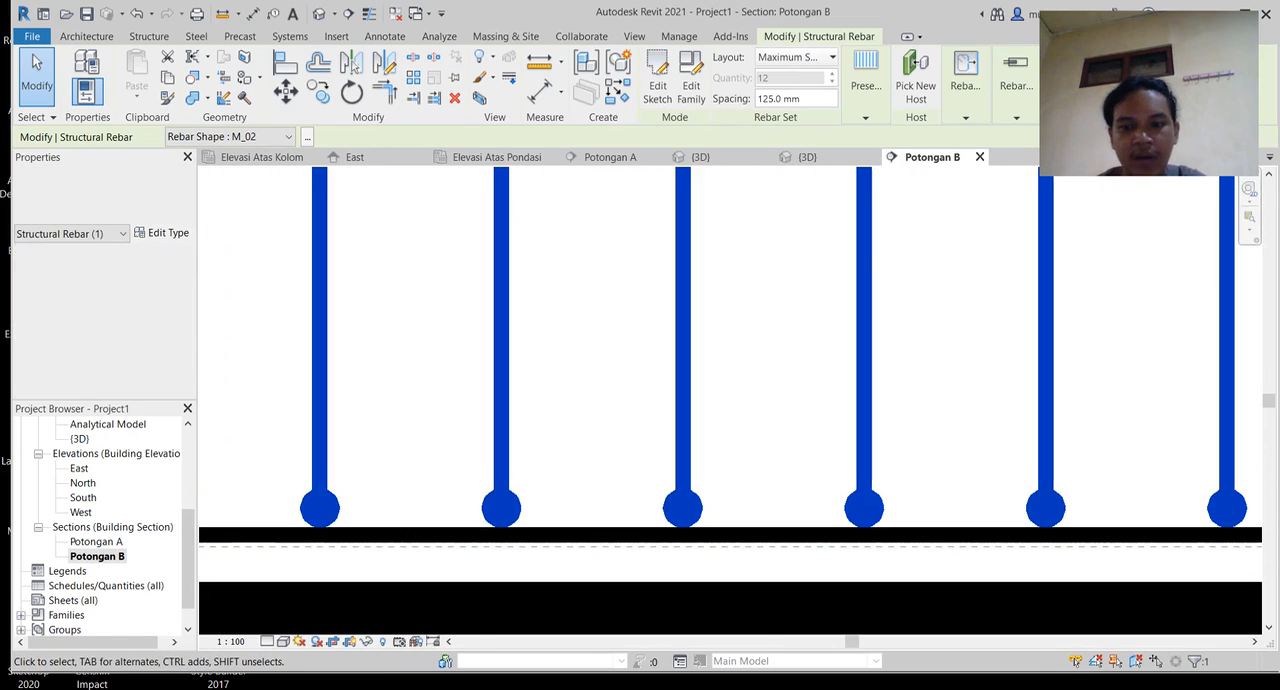
{"action": "middle_click_drag", "start_coordinate": [405, 455], "coordinate": [427, 476]}
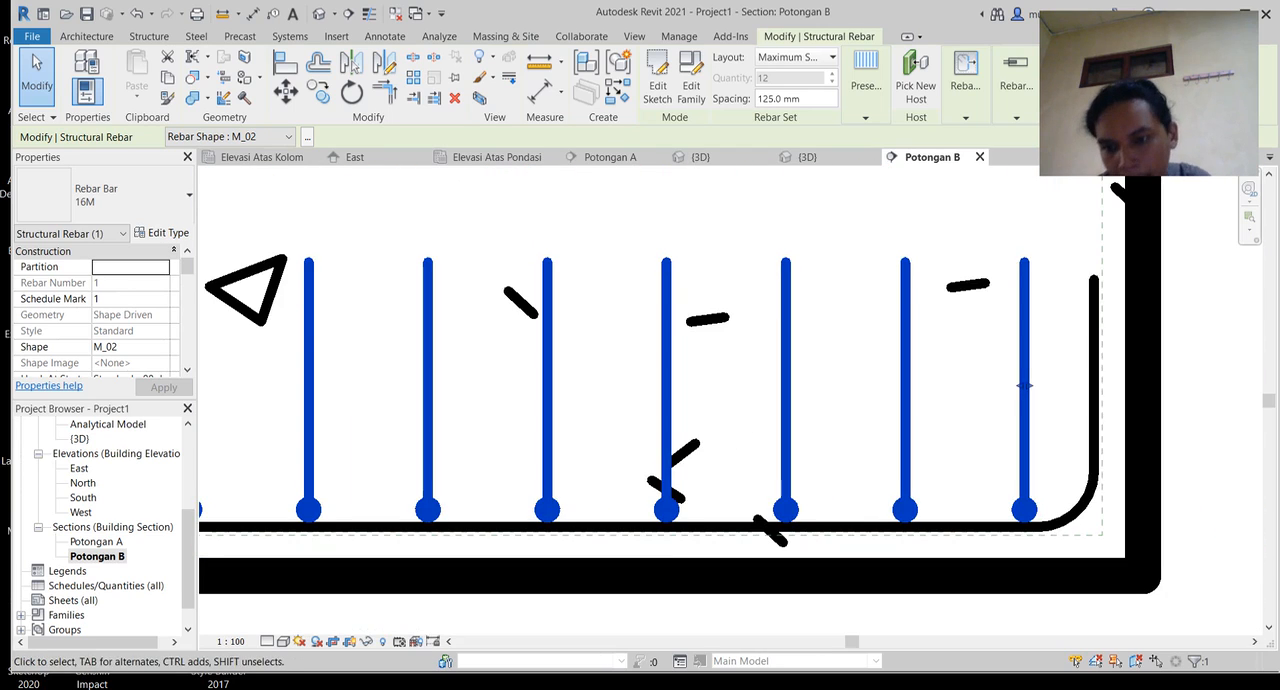
{"action": "key", "text": "Escape"}
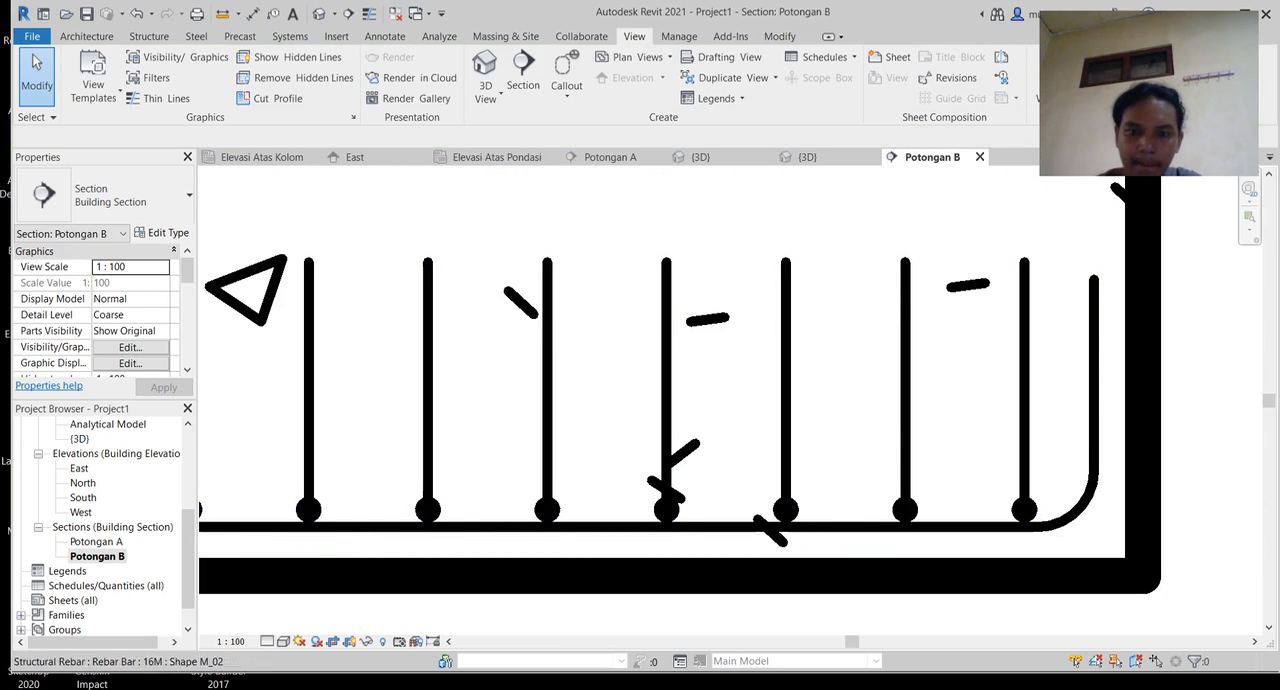
{"action": "middle_click_drag", "start_coordinate": [549, 468], "coordinate": [671, 459]}
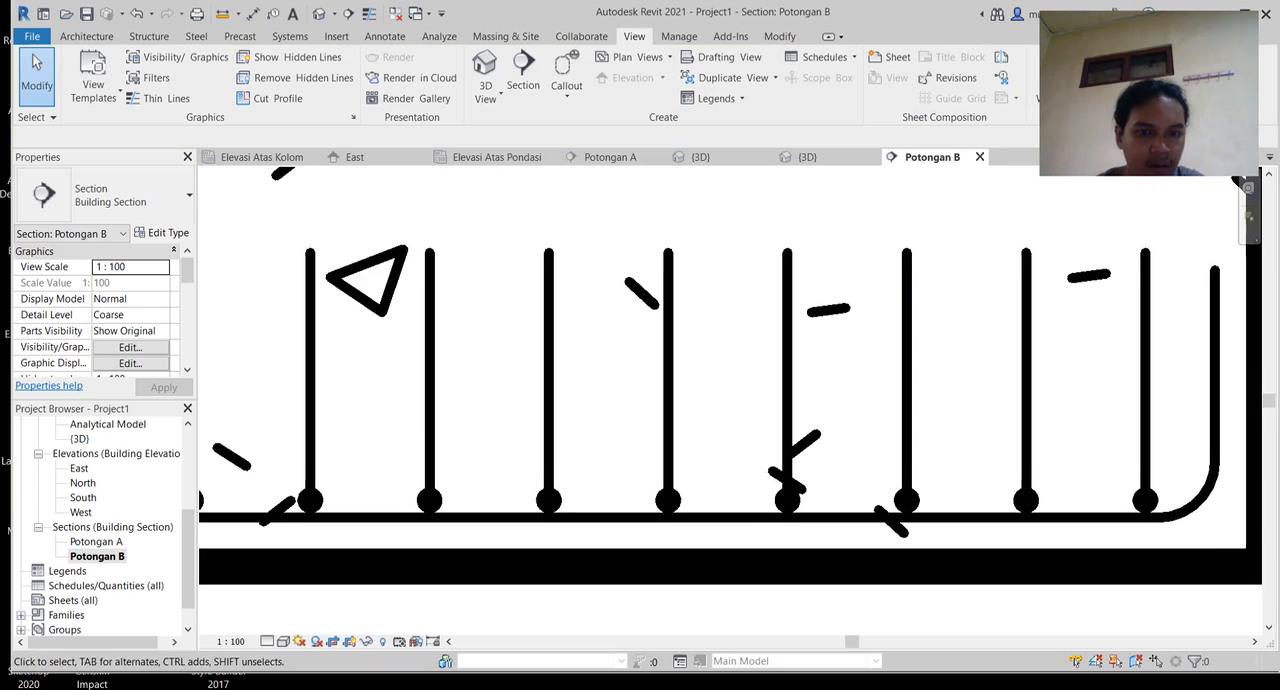
{"action": "left_click", "coordinate": [284, 641]}
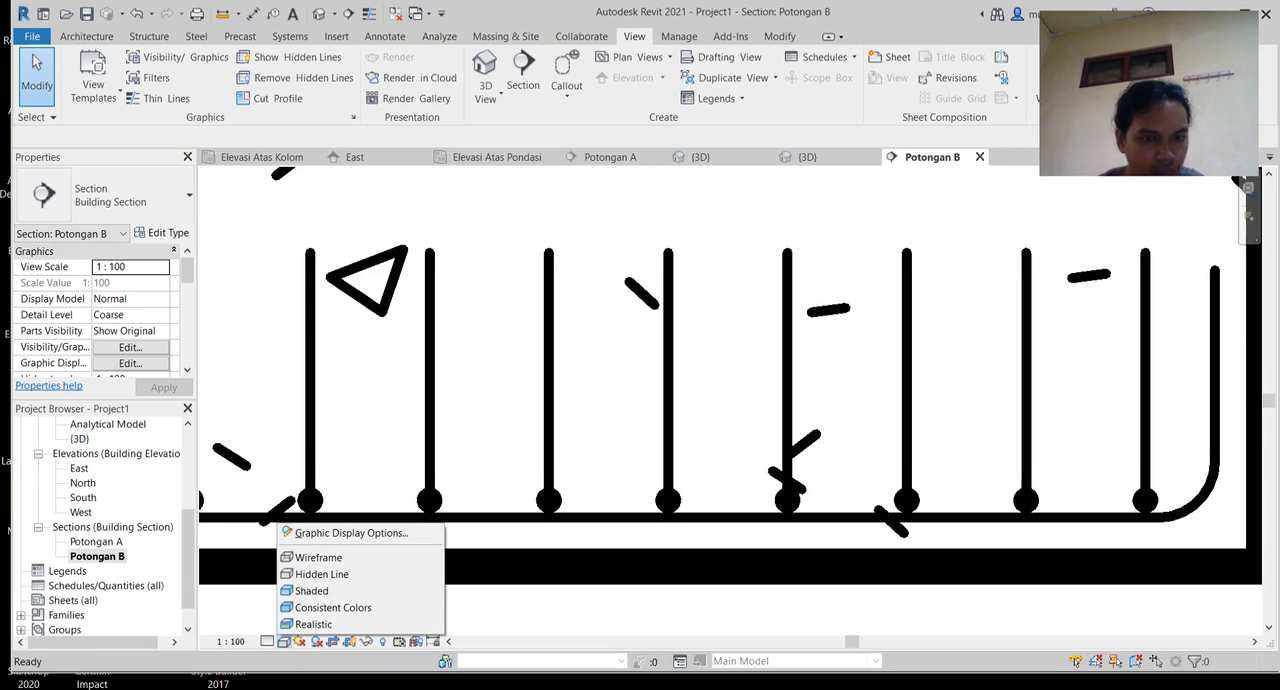
{"action": "key", "text": "Escape"}
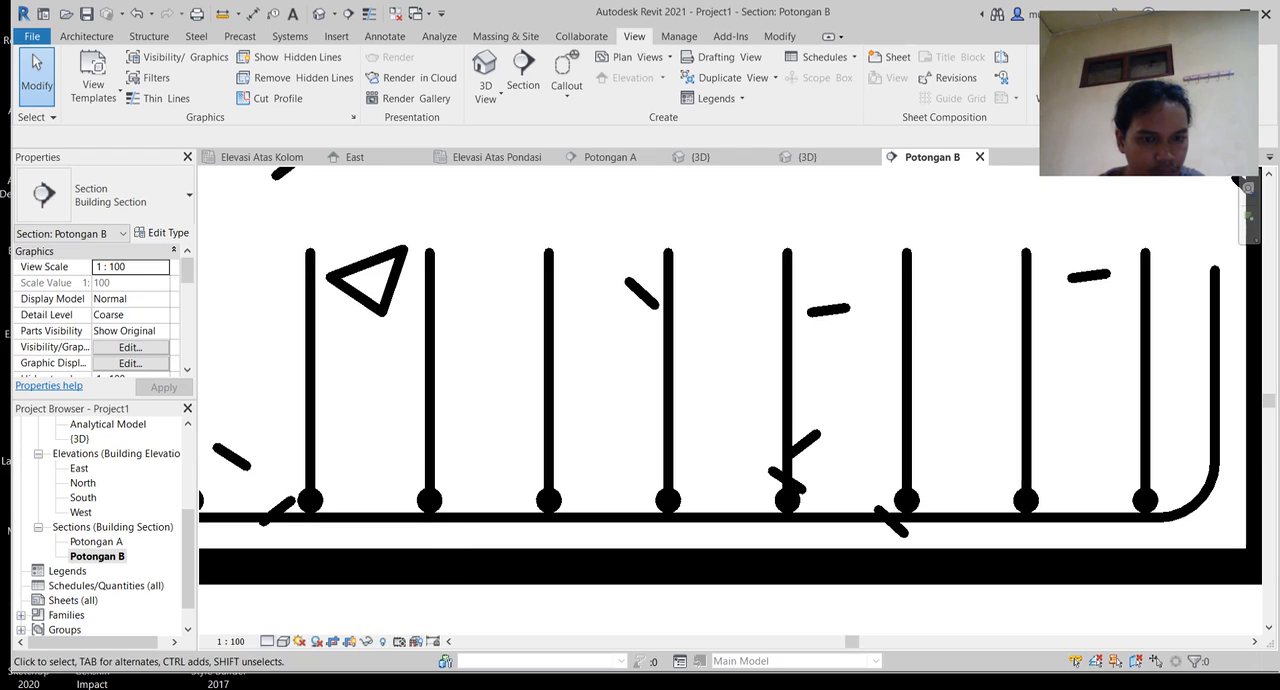
{"action": "left_click", "coordinate": [267, 641]}
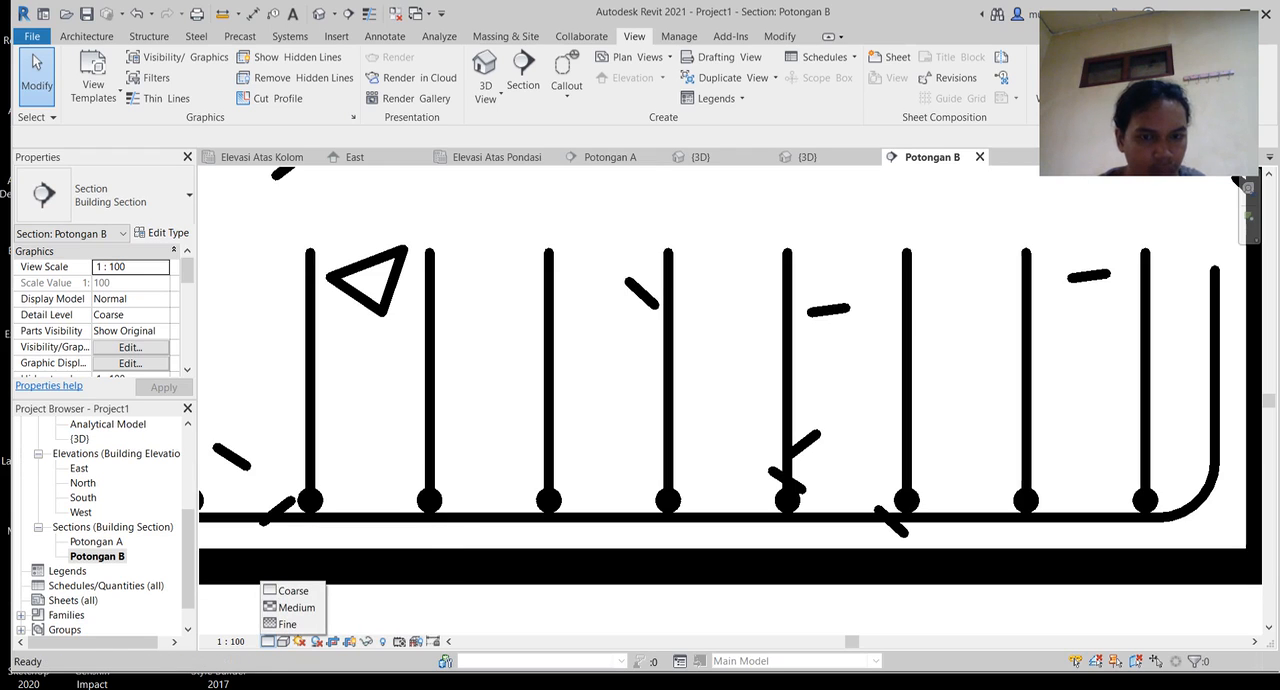
{"action": "key", "text": "Escape"}
Step: Examine the adjusted footing reinforcement in Potongan B and in the 3D view
{"action": "scroll", "coordinate": [509, 567], "scroll_direction": "down", "scroll_amount": 3}
{"action": "middle_click_drag", "start_coordinate": [509, 567], "coordinate": [781, 471]}
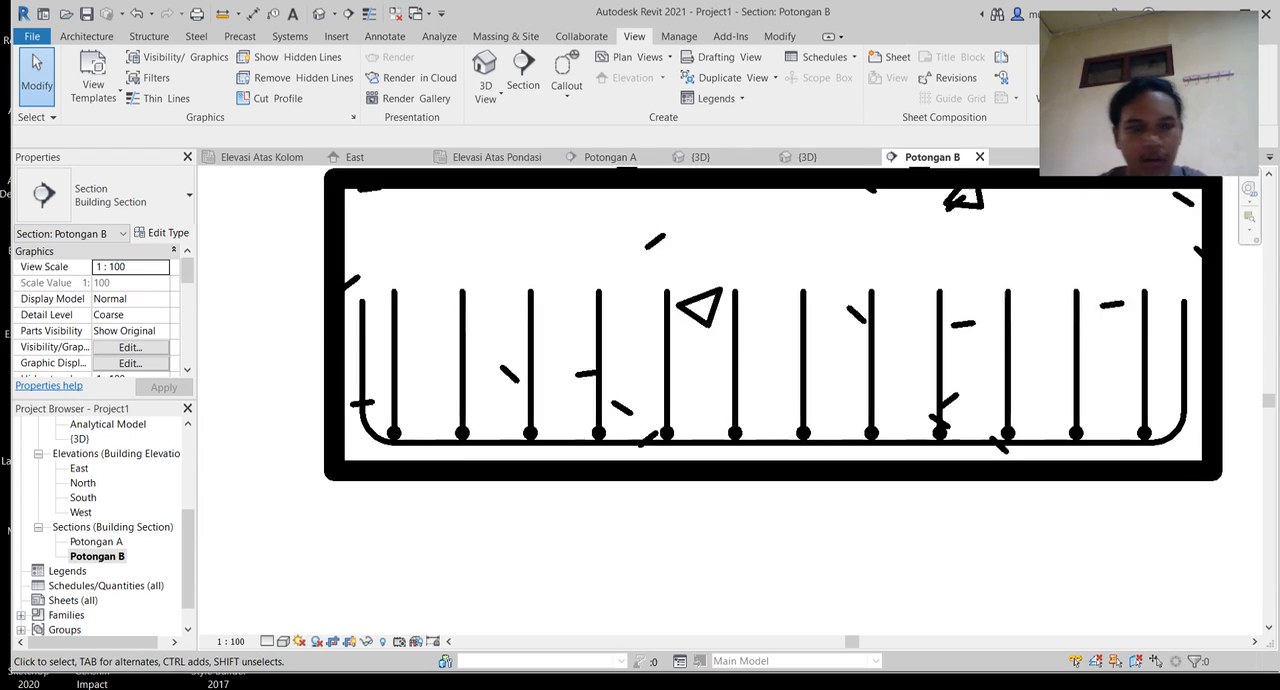
{"action": "scroll", "coordinate": [1099, 410], "scroll_direction": "up", "scroll_amount": 1}
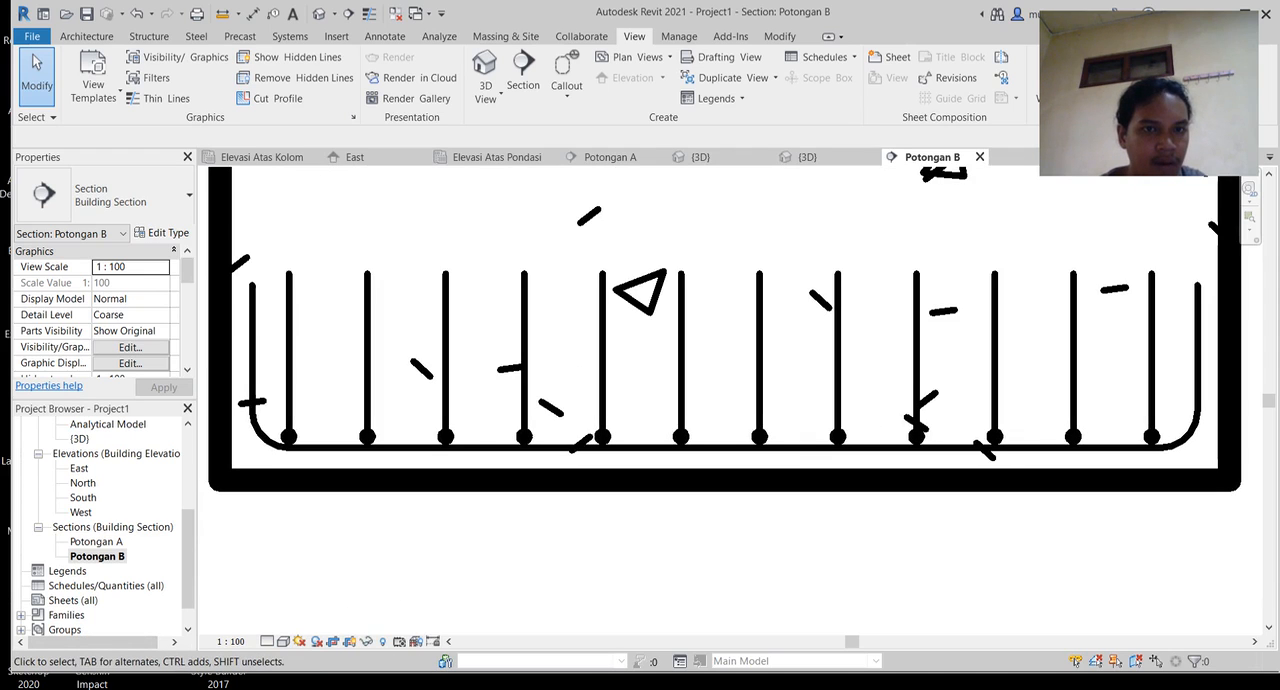
{"action": "left_click", "coordinate": [320, 14]}
{"action": "scroll", "coordinate": [461, 210], "scroll_direction": "down", "scroll_amount": 3}
{"action": "middle_click_drag", "start_coordinate": [759, 375], "coordinate": [496, 308]}
{"action": "scroll", "coordinate": [496, 300], "scroll_direction": "down", "scroll_amount": 3}
{"action": "middle_click_drag", "start_coordinate": [828, 282], "coordinate": [702, 473]}
{"action": "left_click", "coordinate": [702, 473]}
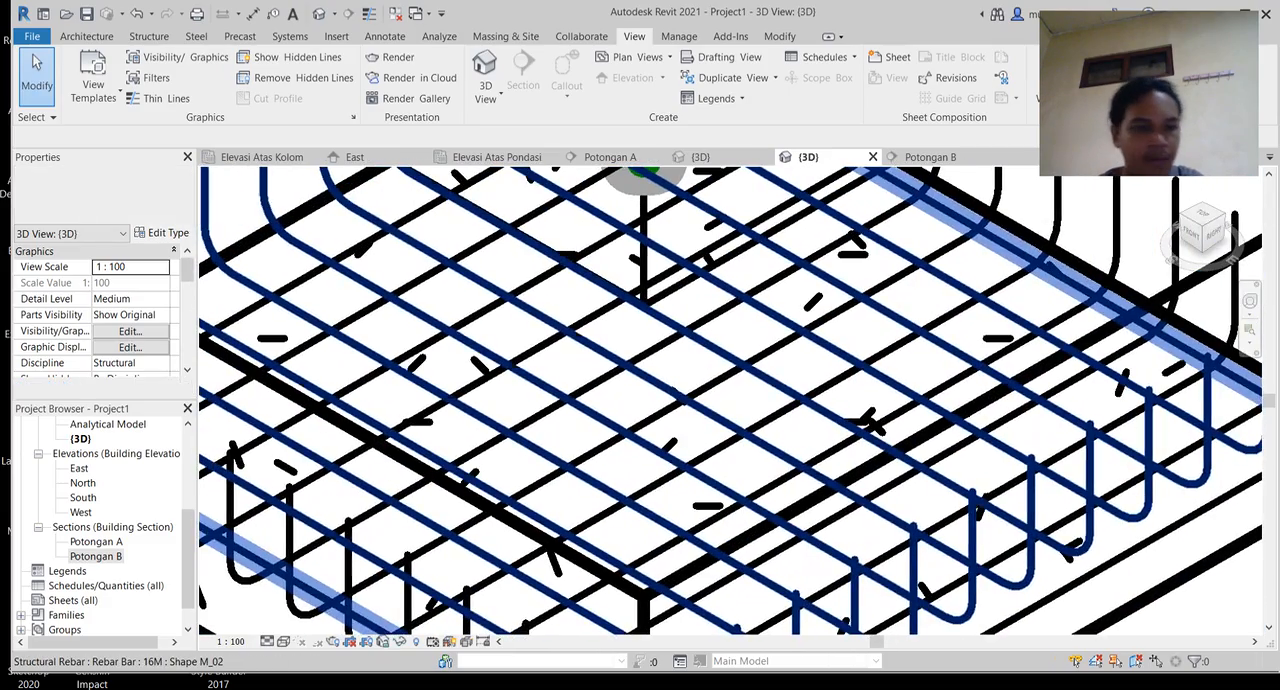
Step: Examine the footing reinforcement in the Potongan A section
{"action": "double_click", "coordinate": [97, 541]}
{"action": "scroll", "coordinate": [395, 477], "scroll_direction": "down", "scroll_amount": 2}
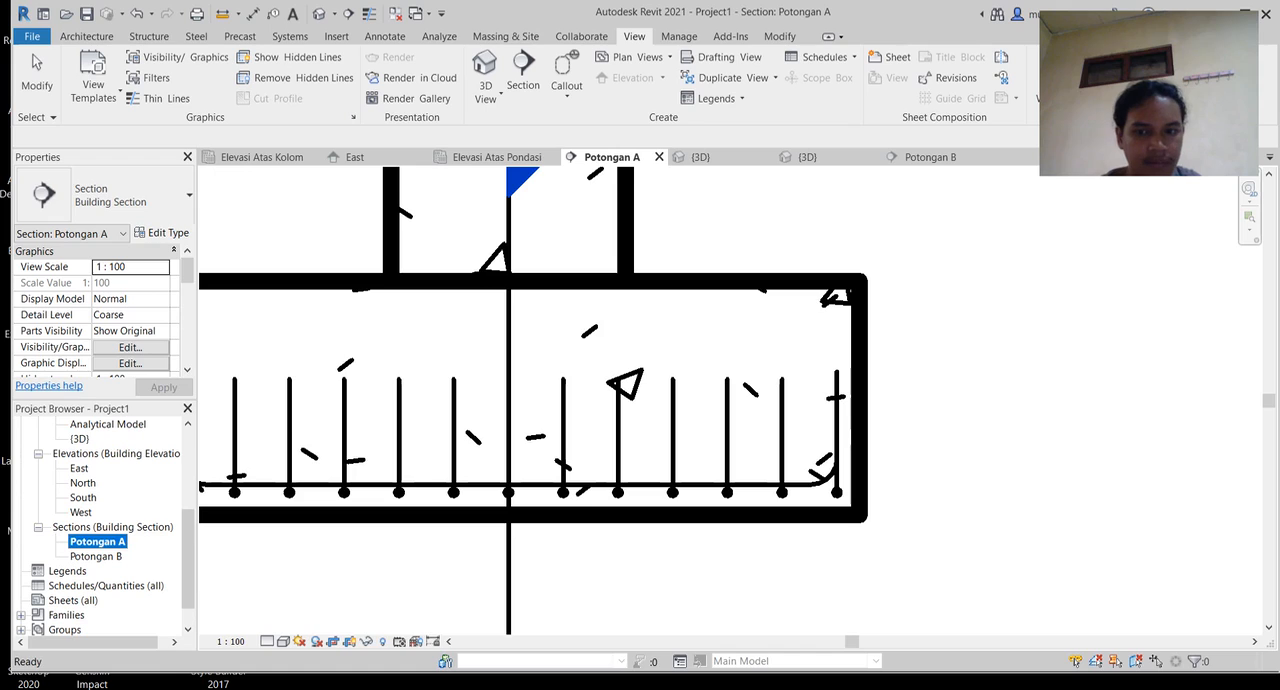
{"action": "scroll", "coordinate": [877, 540], "scroll_direction": "down", "scroll_amount": 3}
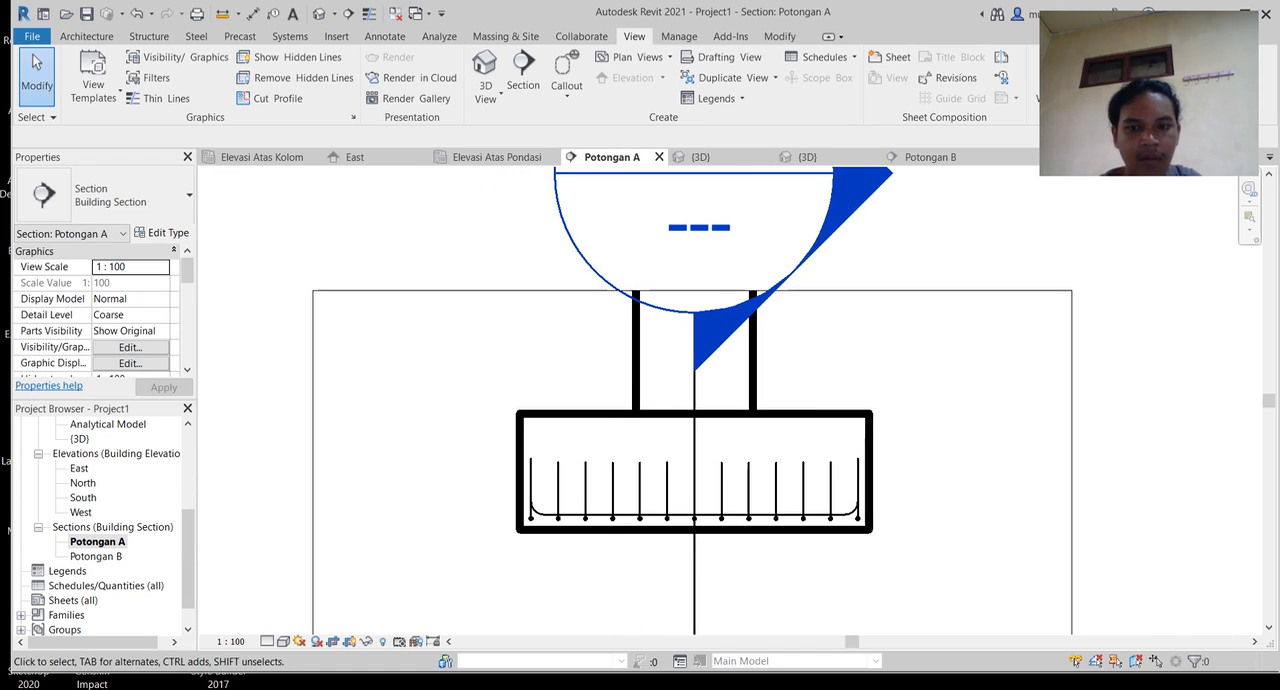
Step: Open the Elevasi Atas Pondasi structural plan and bring the reinforced footing and the neighbouring grid intersections into view
{"action": "scroll", "coordinate": [100, 525], "scroll_direction": "up", "scroll_amount": 4}
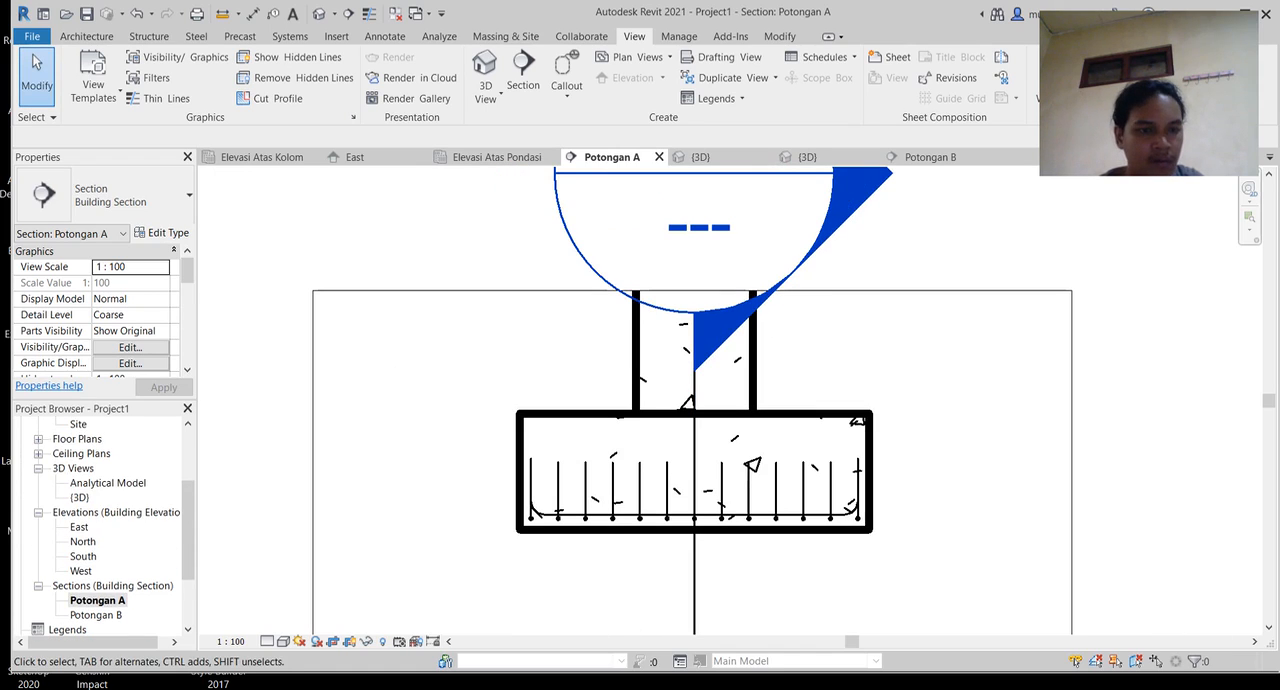
{"action": "scroll", "coordinate": [100, 525], "scroll_direction": "up", "scroll_amount": 1}
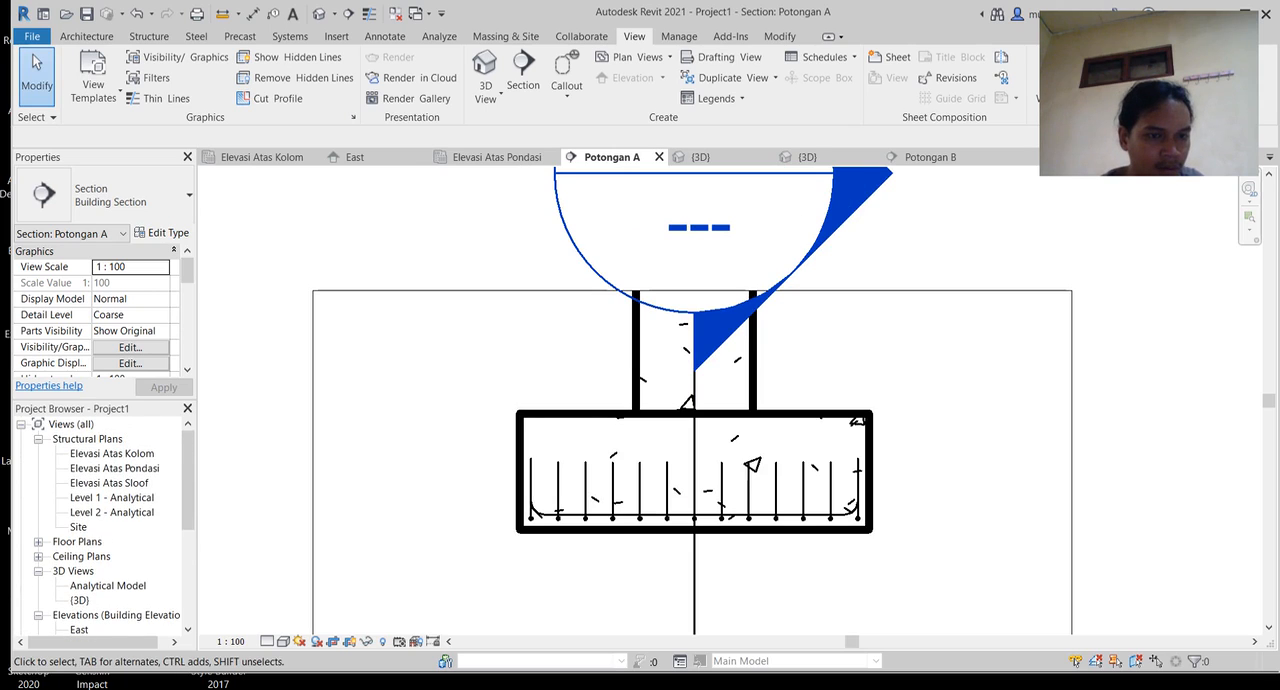
{"action": "double_click", "coordinate": [114, 468]}
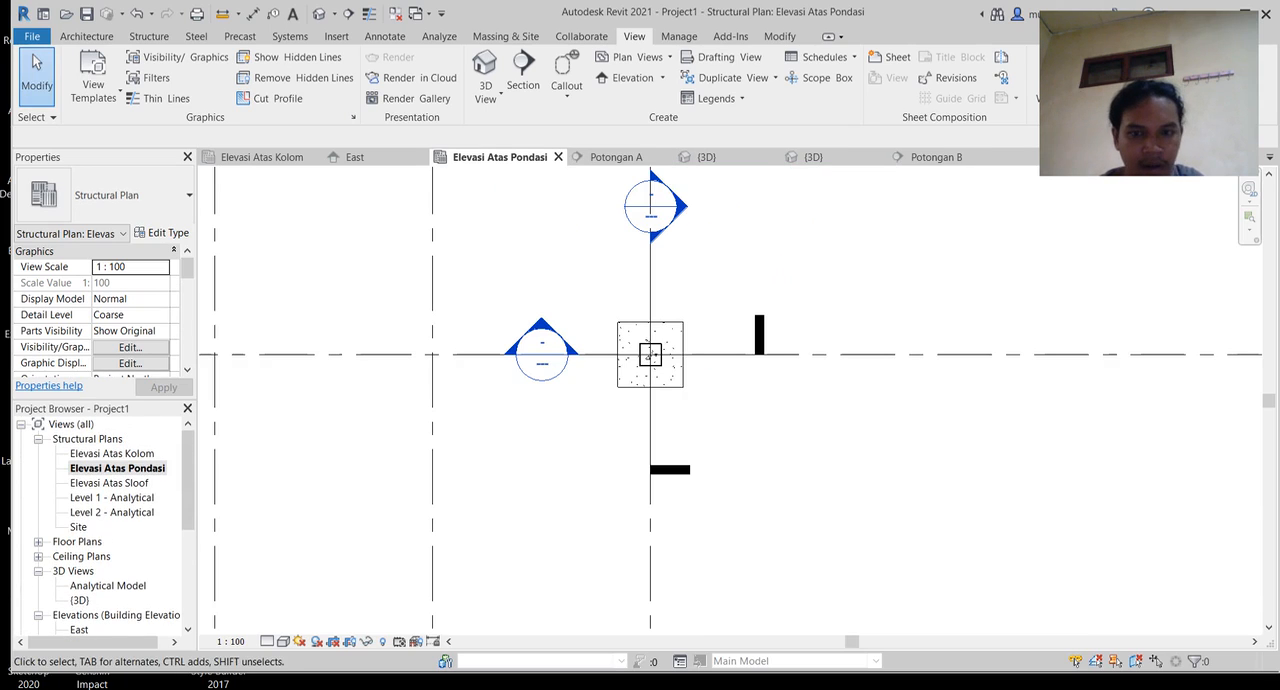
{"action": "middle_click_drag", "start_coordinate": [660, 371], "coordinate": [676, 541]}
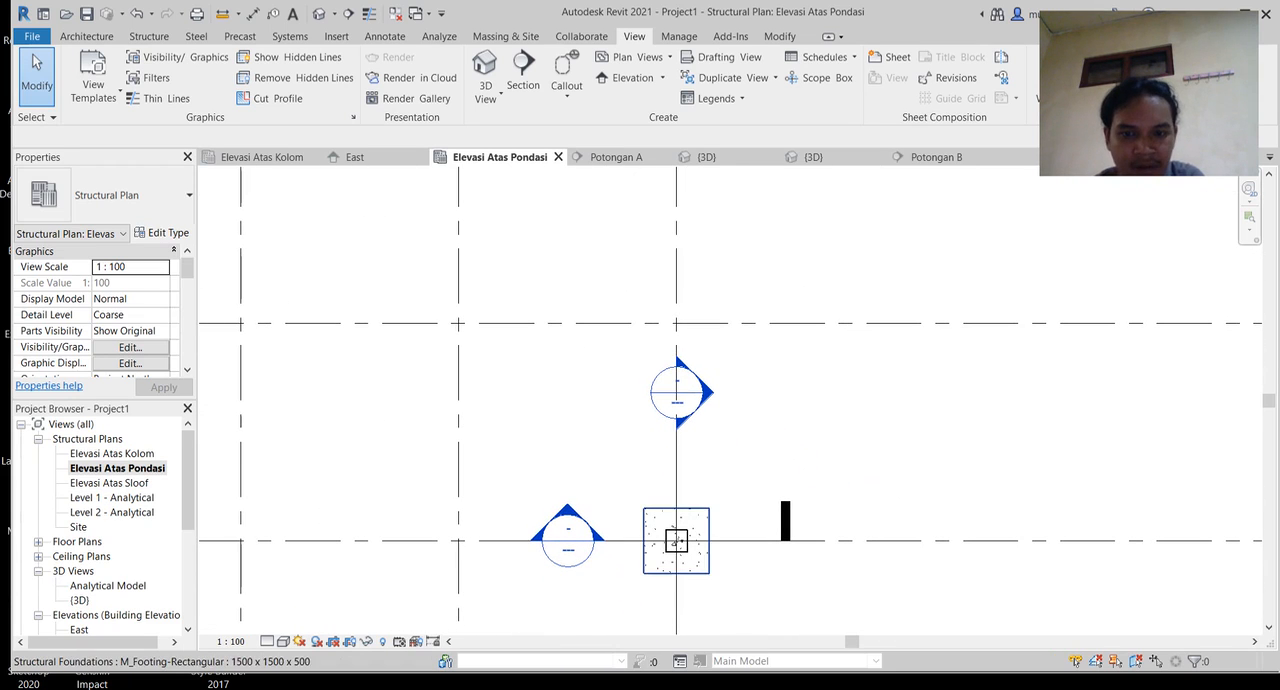
{"action": "left_click", "coordinate": [676, 541]}
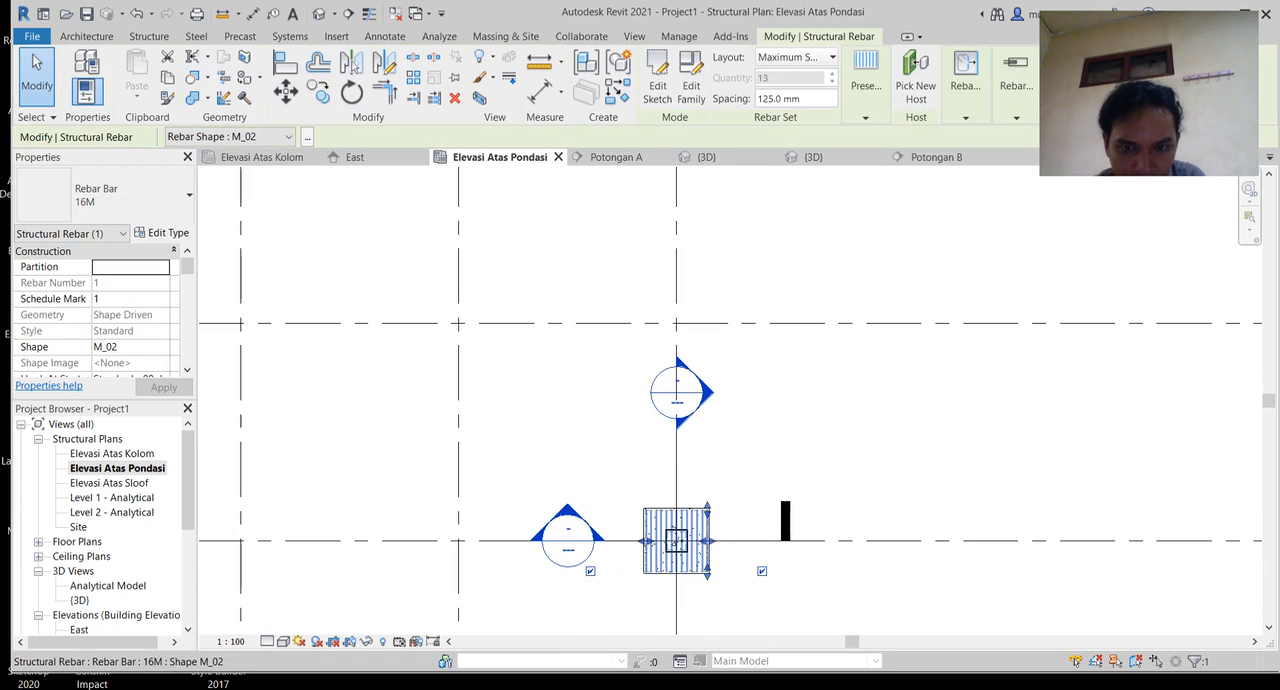
{"action": "key", "text": "Escape"}
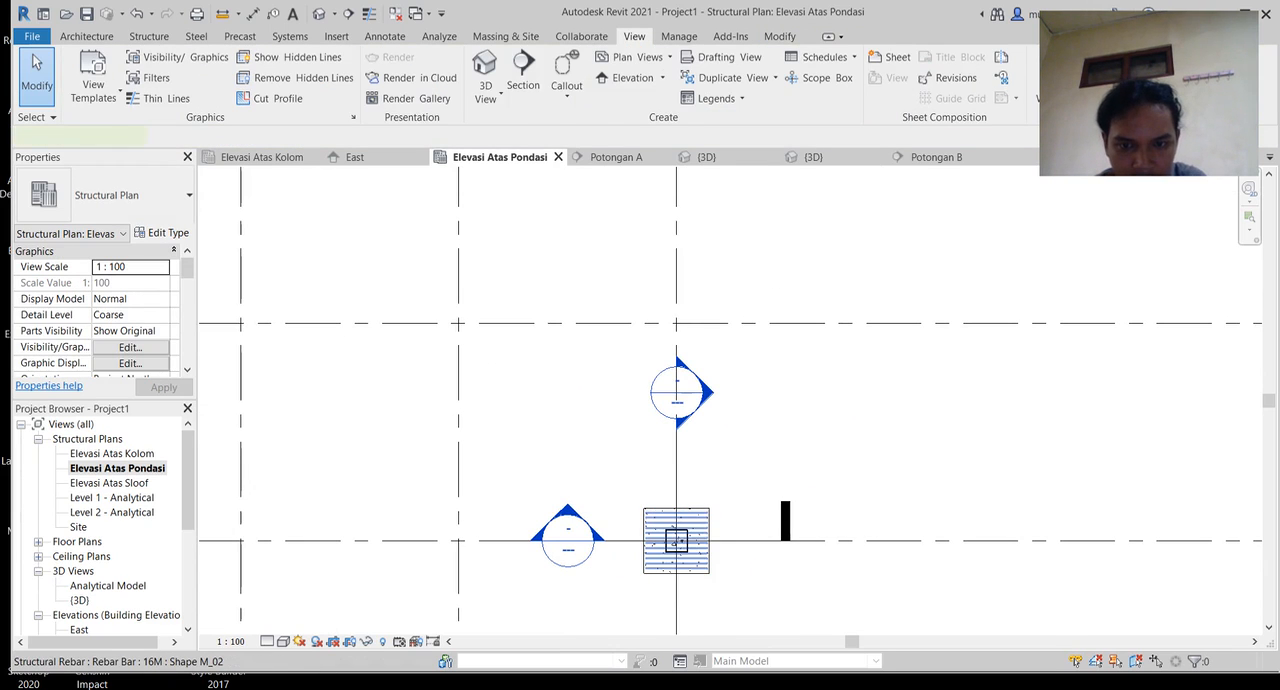
{"action": "left_click", "coordinate": [676, 541]}
{"action": "key", "text": "Escape"}
Step: Copy the reinforced footing together with its column and both rebar sets straight up the same vertical grid line to the next grid intersection
{"action": "left_click_drag", "start_coordinate": [614, 484], "coordinate": [714, 584]}
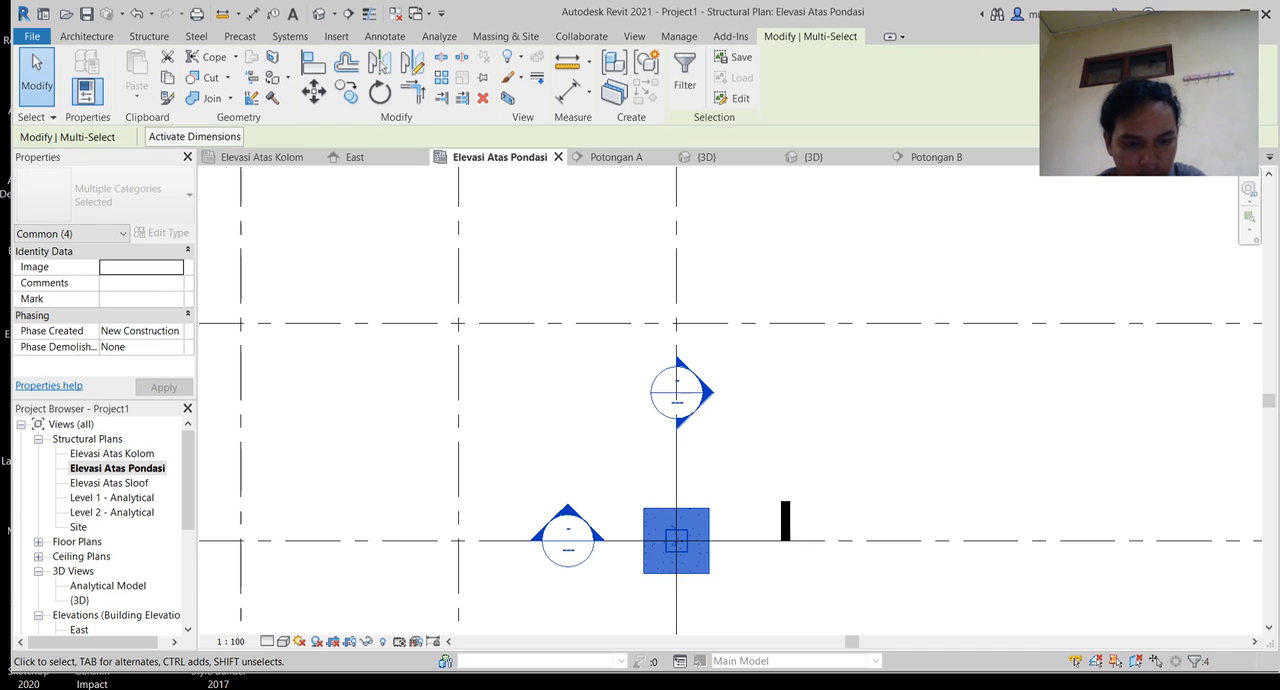
{"action": "middle_click_drag", "start_coordinate": [640, 480], "coordinate": [648, 548]}
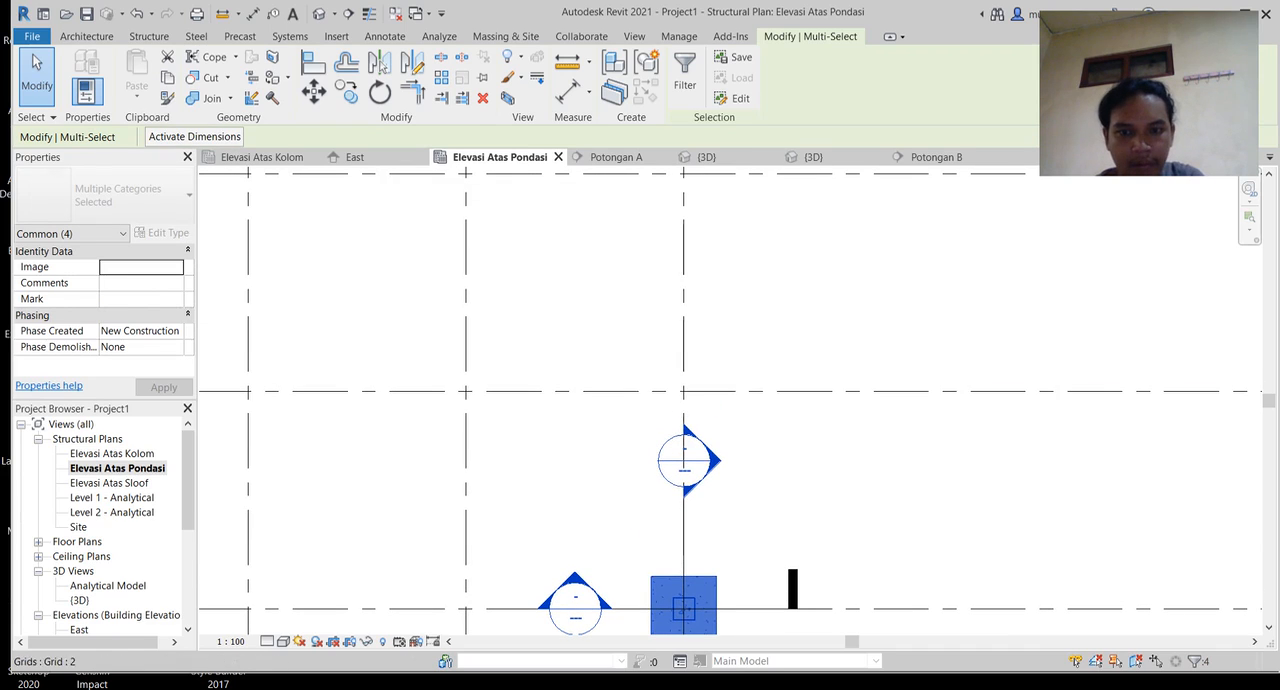
{"action": "key", "text": "c"}
{"action": "key", "text": "o"}
{"action": "left_click", "coordinate": [651, 632]}
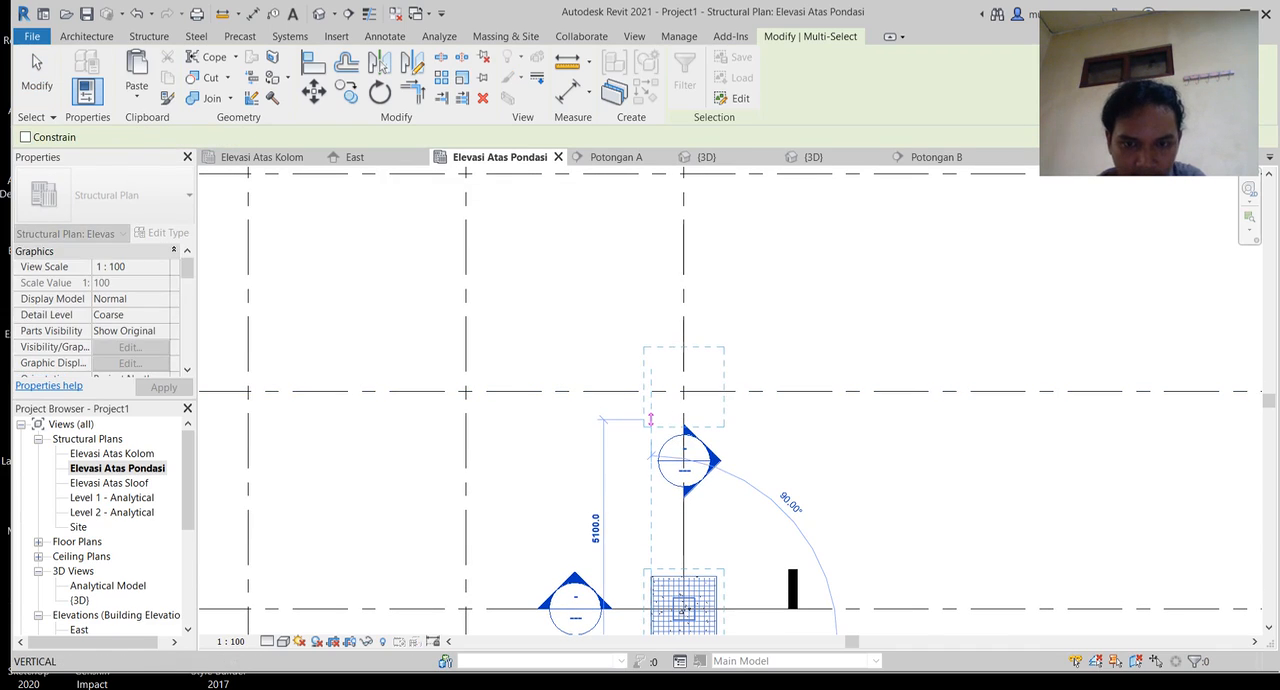
{"action": "left_click", "coordinate": [651, 420]}
{"action": "middle_click_drag", "start_coordinate": [651, 400], "coordinate": [655, 520]}
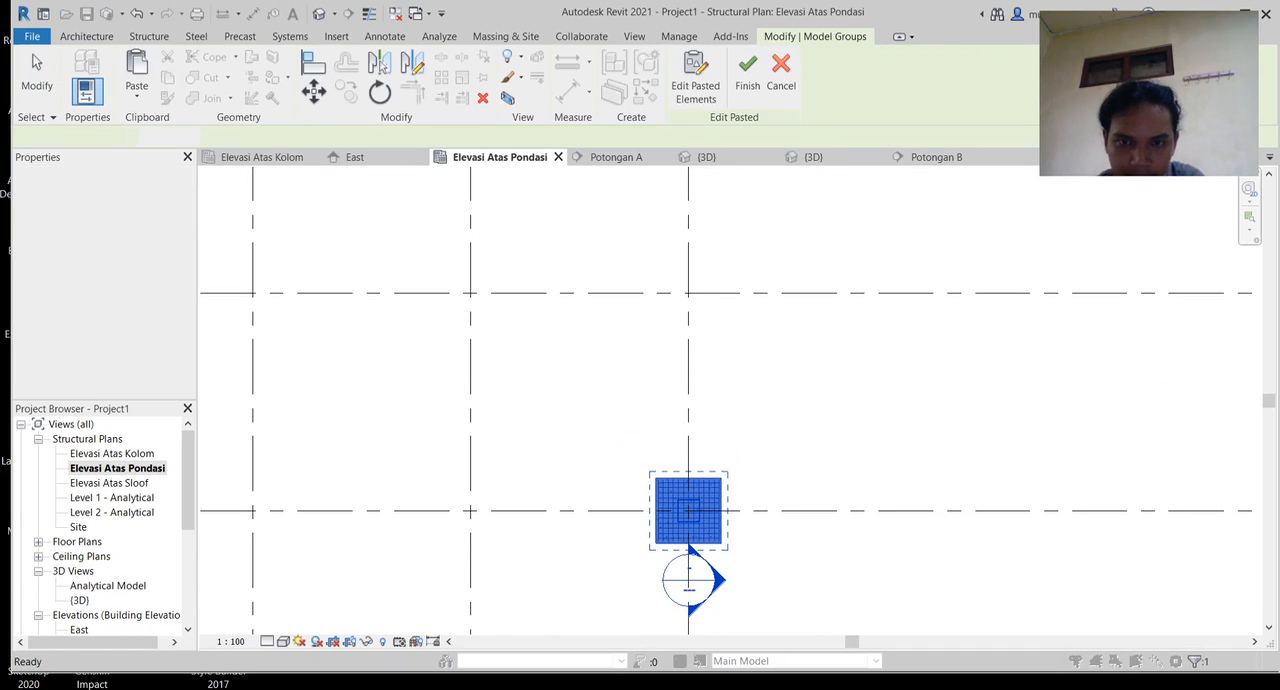
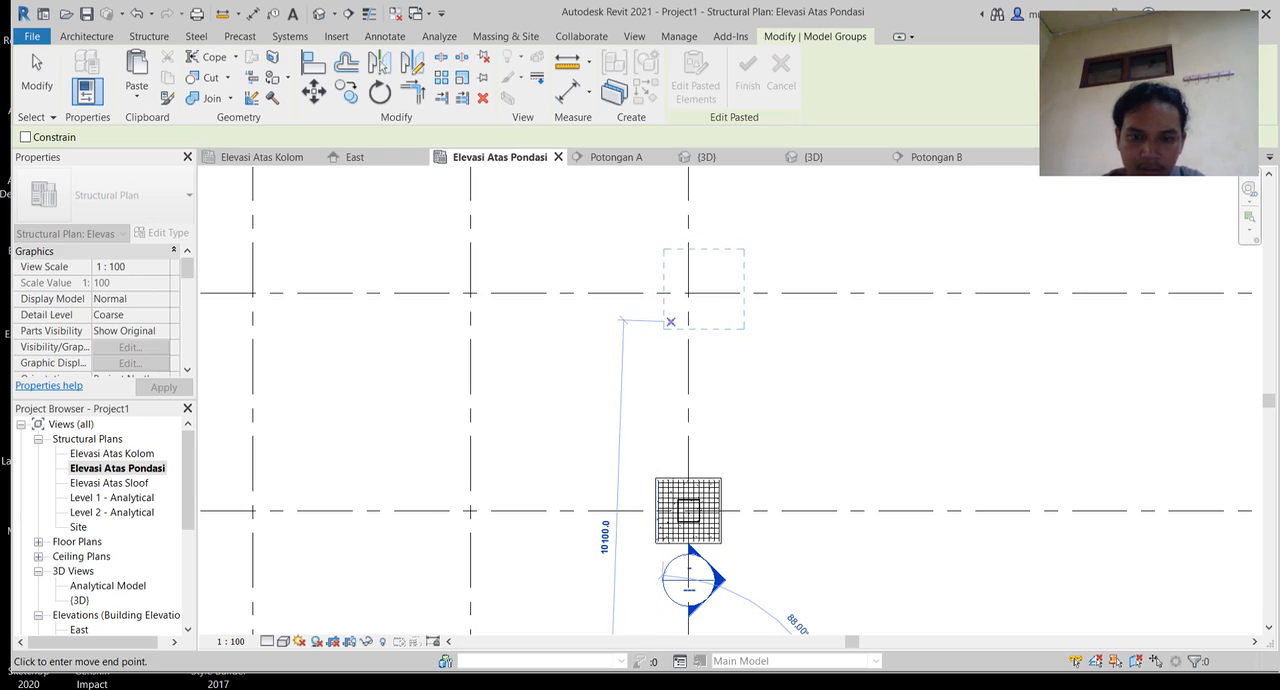
Step: Place the copied footing, column and rebar on the grid line 5 intersection and check the copied 16M rebar set
{"action": "left_click", "coordinate": [655, 325]}
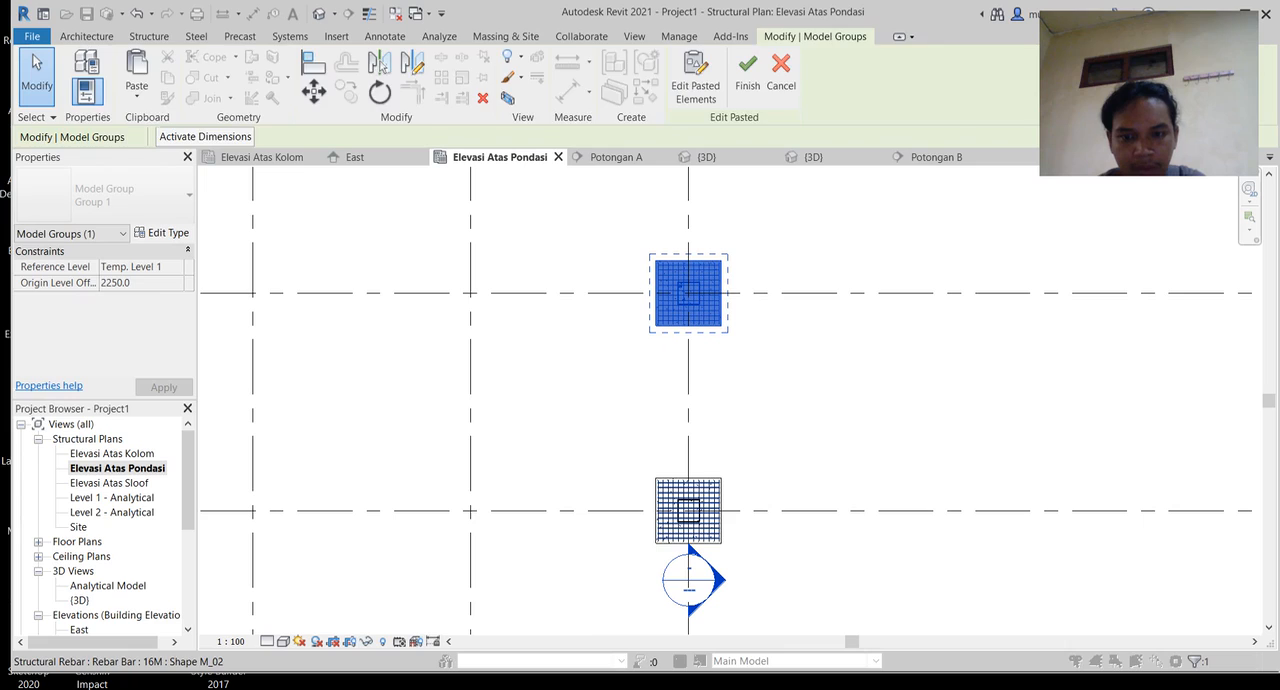
{"action": "left_click", "coordinate": [708, 487]}
{"action": "left_click", "coordinate": [745, 425]}
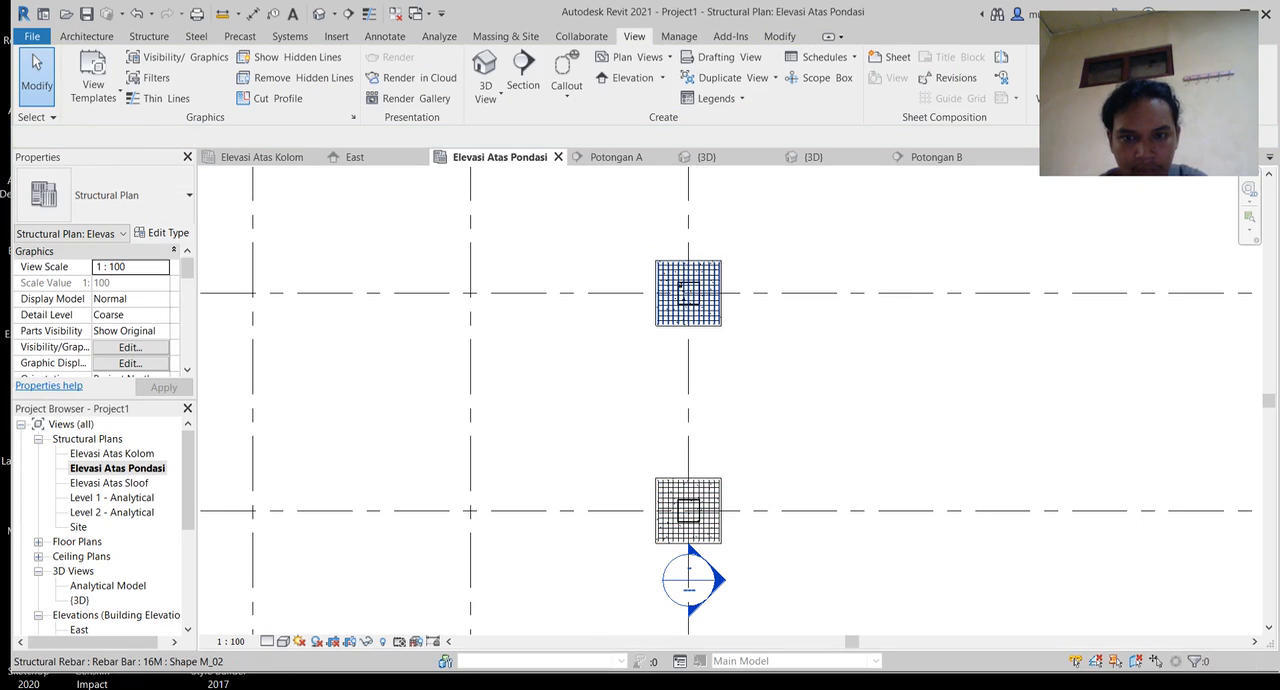
{"action": "left_click", "coordinate": [700, 310]}
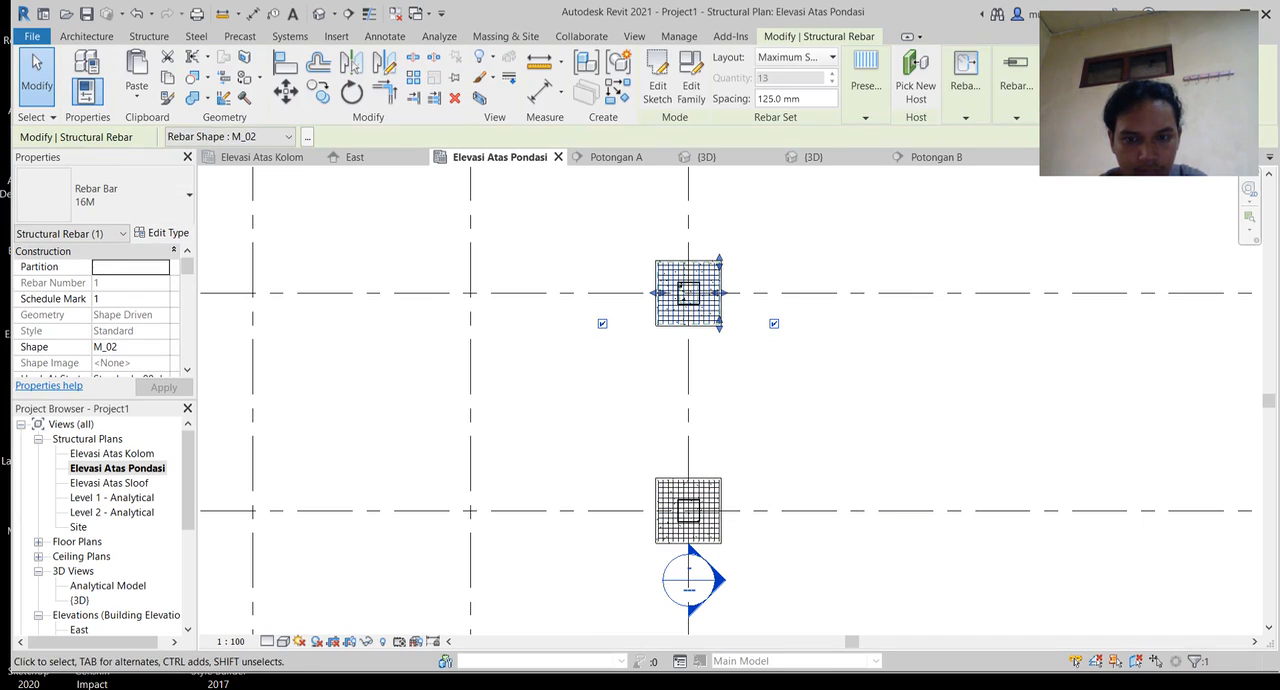
{"action": "key", "text": "Escape"}
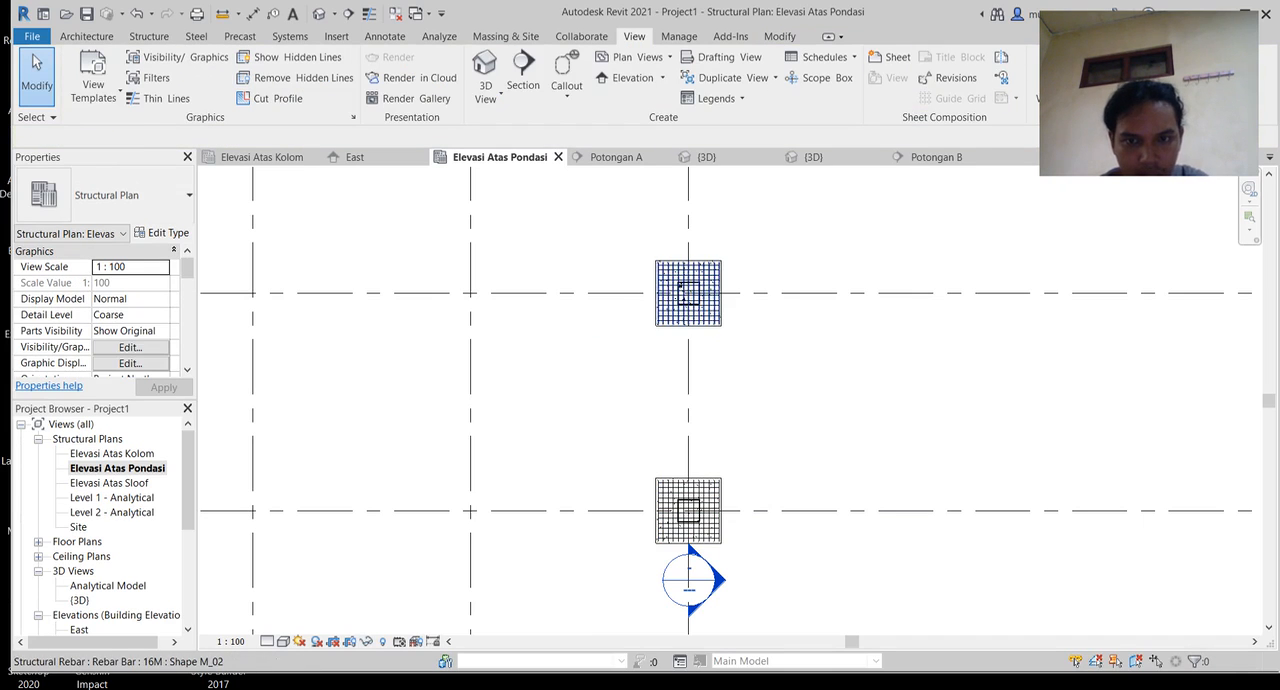
{"action": "left_click", "coordinate": [700, 310]}
{"action": "key", "text": "Escape"}
Step: Copy the column line of three reinforced footings 5000 mm horizontally onto the neighbouring vertical grid line
{"action": "left_click_drag", "start_coordinate": [626, 242], "coordinate": [750, 348]}
{"action": "middle_click_drag", "start_coordinate": [750, 348], "coordinate": [685, 242]}
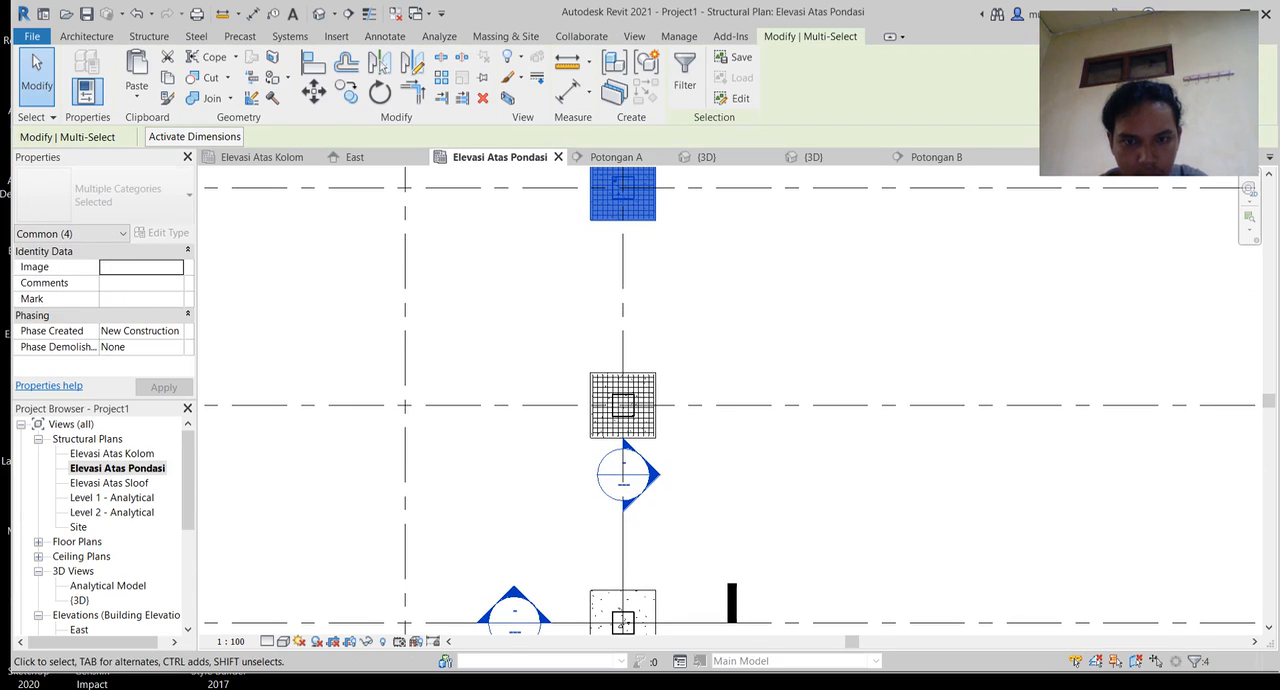
{"action": "left_click_drag", "start_coordinate": [540, 336], "coordinate": [686, 468], "text": "ctrl"}
{"action": "middle_click_drag", "start_coordinate": [623, 560], "coordinate": [588, 393]}
{"action": "left_click_drag", "start_coordinate": [544, 400], "coordinate": [651, 506], "text": "ctrl"}
{"action": "middle_click_drag", "start_coordinate": [600, 400], "coordinate": [806, 378]}
{"action": "key", "text": "m"}
{"action": "key", "text": "v"}
{"action": "left_click", "coordinate": [762, 467]}
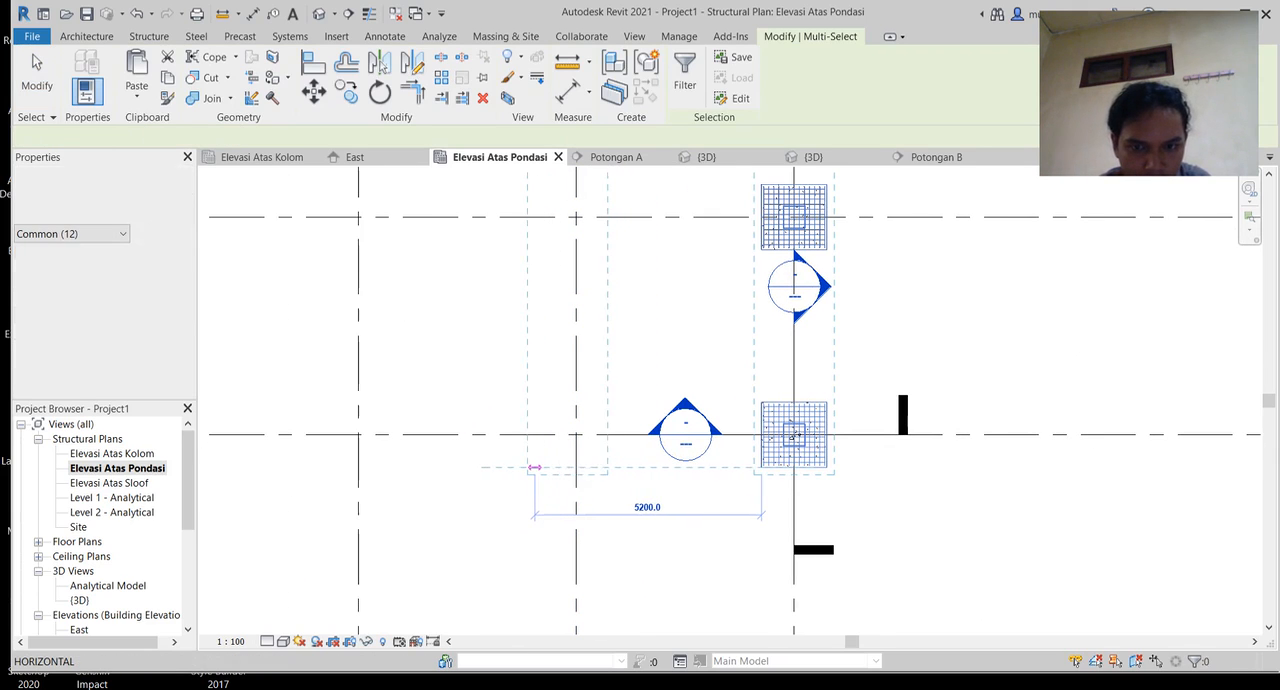
{"action": "left_click", "coordinate": [543, 467]}
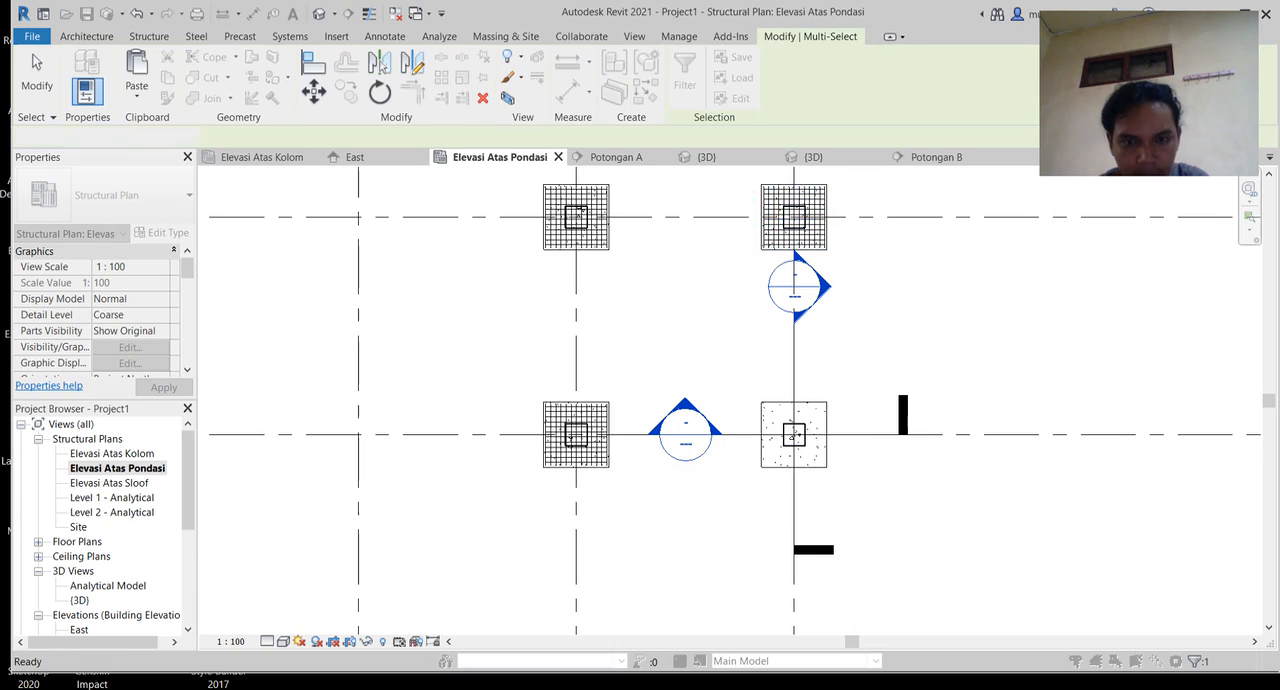
Step: Paste another copy of the three reinforced footings 10000 mm from the originals onto the third vertical grid line
{"action": "middle_click_drag", "start_coordinate": [545, 462], "coordinate": [743, 477]}
{"action": "key", "text": "ctrl+v"}
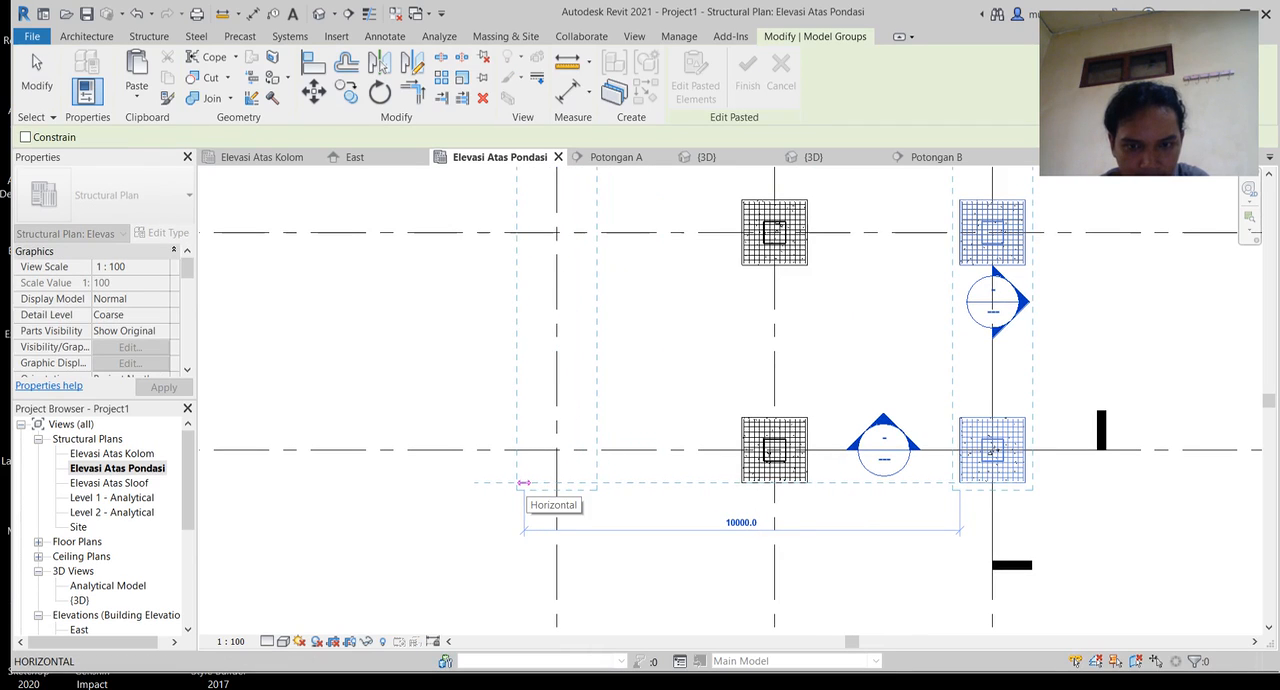
{"action": "left_click", "coordinate": [522, 482]}
{"action": "scroll", "coordinate": [650, 480], "scroll_direction": "down", "scroll_amount": 1}
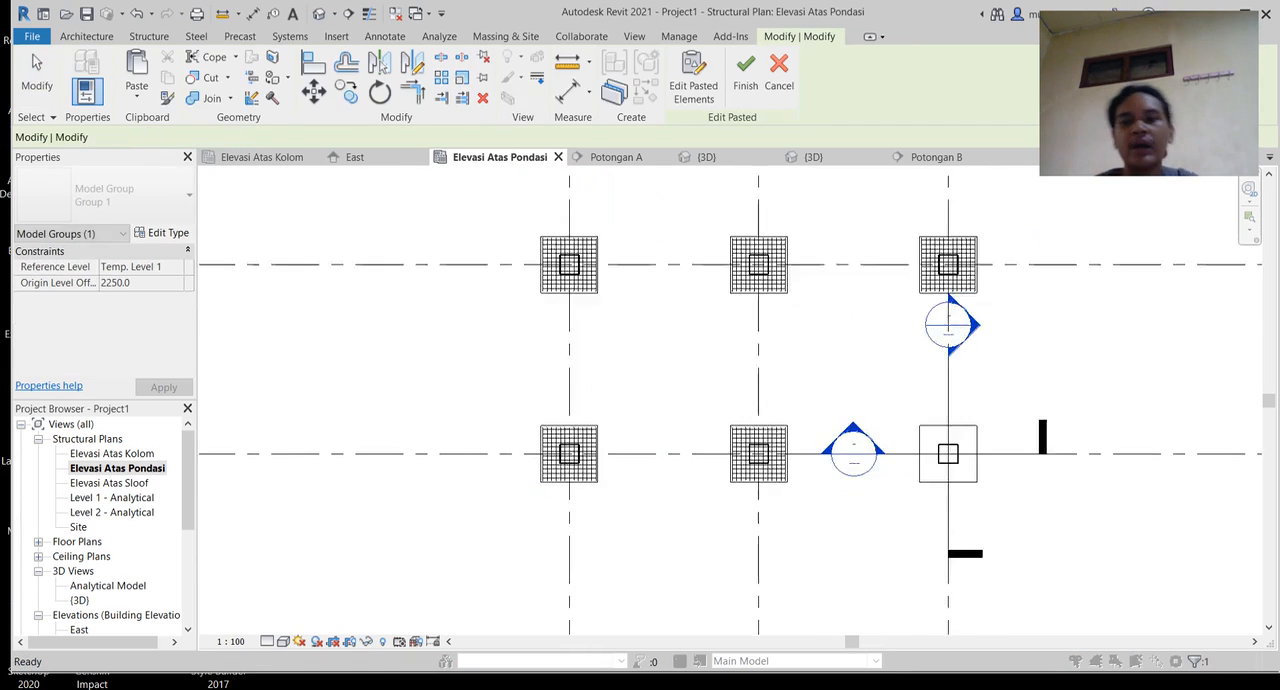
{"action": "key", "text": "Escape"}
Step: Examine the full grid of reinforced footings and columns in the plan and in the 3D view
{"action": "scroll", "coordinate": [658, 472], "scroll_direction": "down", "scroll_amount": 2}
{"action": "middle_click_drag", "start_coordinate": [658, 472], "coordinate": [473, 580]}
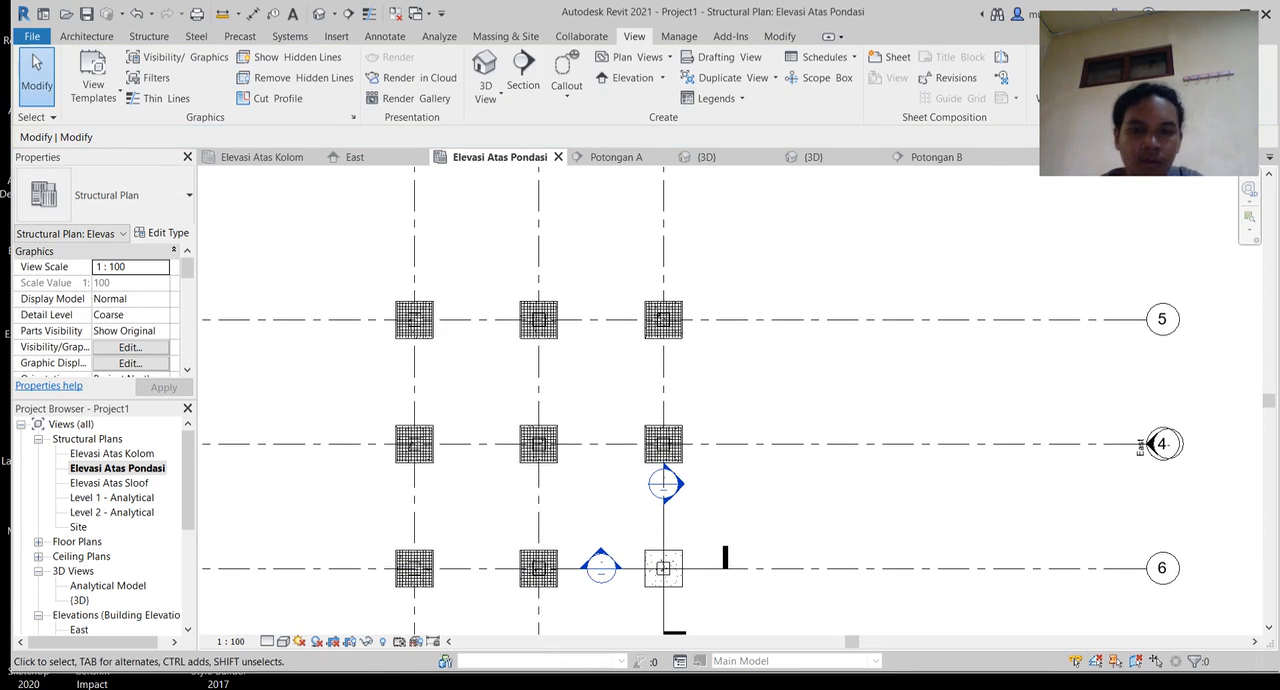
{"action": "middle_click_drag", "start_coordinate": [1140, 447], "coordinate": [1260, 463]}
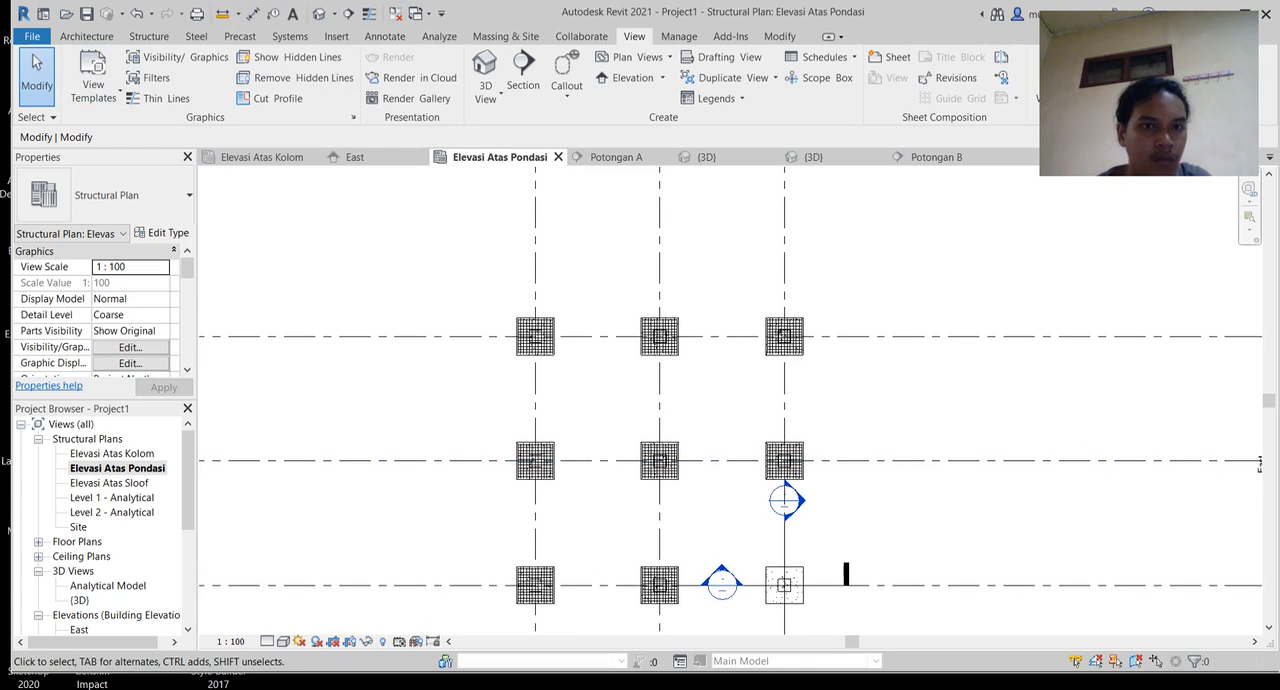
{"action": "left_click", "coordinate": [318, 13]}
{"action": "scroll", "coordinate": [643, 259], "scroll_direction": "down", "scroll_amount": 9}
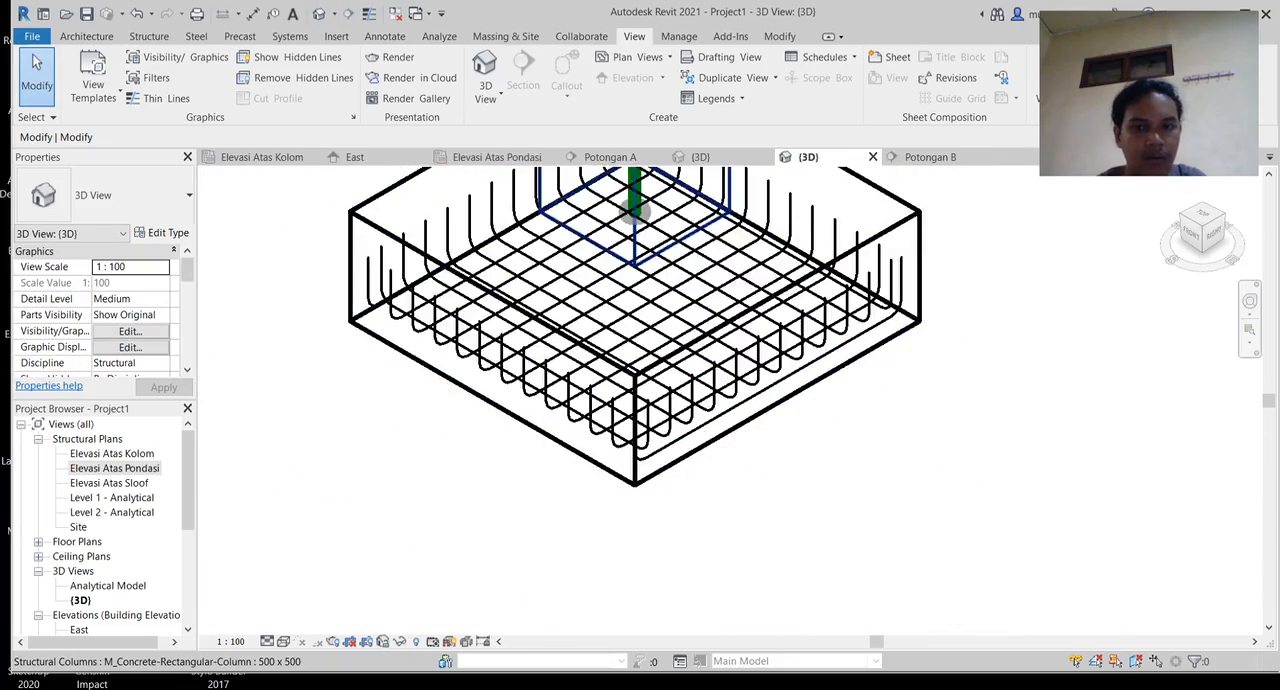
{"action": "middle_click_drag", "start_coordinate": [664, 281], "coordinate": [531, 566]}
{"action": "middle_click_drag", "start_coordinate": [600, 350], "coordinate": [811, 480]}
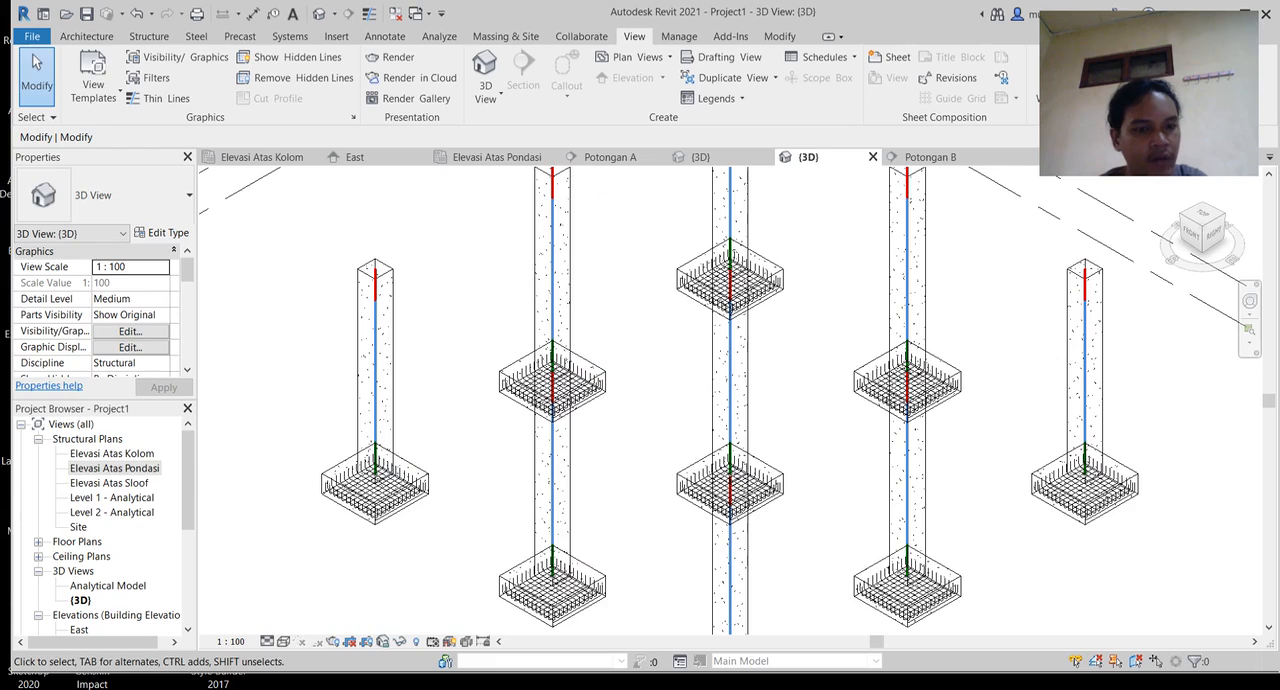
Step: Open the Elevasi Atas Sloof structural plan and start the Beam command with the M_Concrete-Rectangular Beam family
{"action": "double_click", "coordinate": [109, 483]}
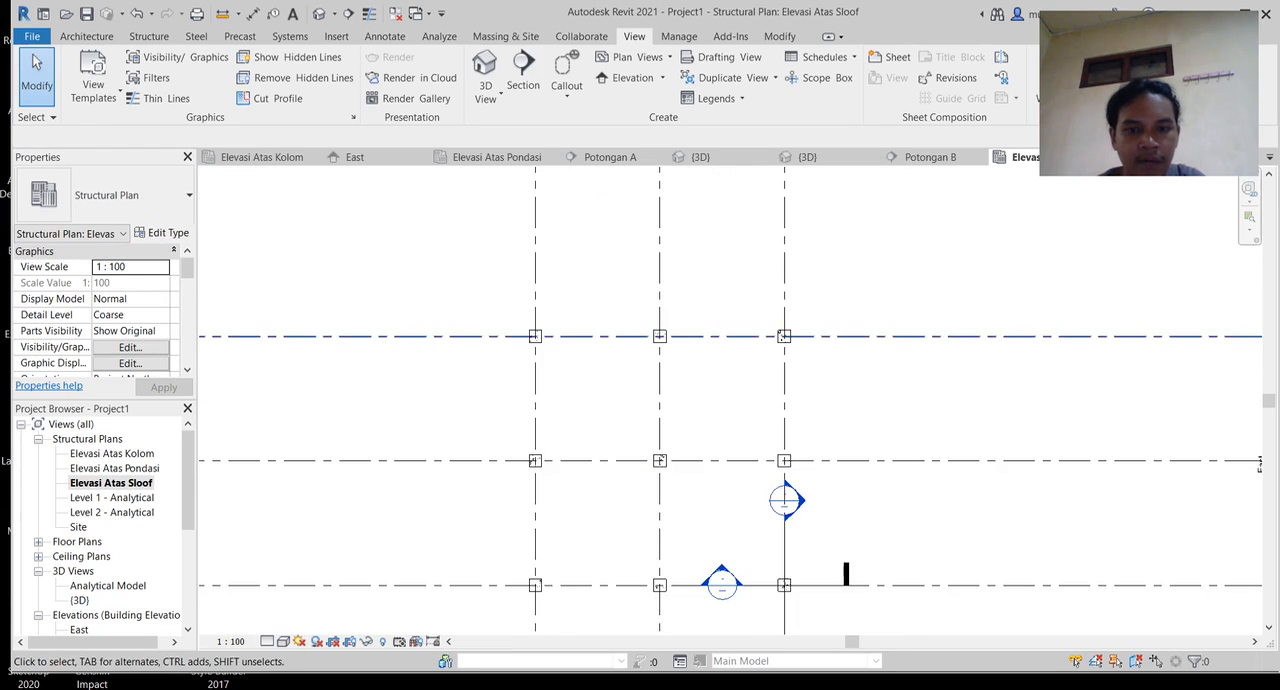
{"action": "scroll", "coordinate": [558, 331], "scroll_direction": "up", "scroll_amount": 4}
{"action": "middle_click_drag", "start_coordinate": [558, 331], "coordinate": [495, 359]}
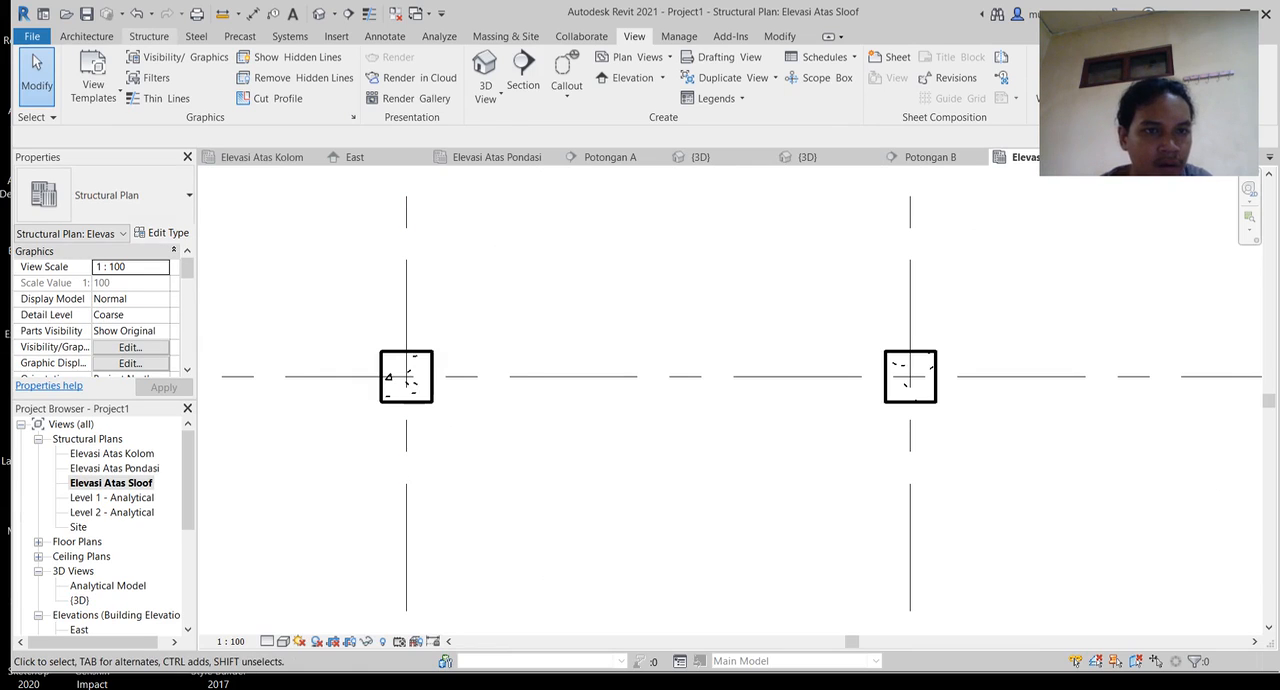
{"action": "left_click", "coordinate": [149, 36]}
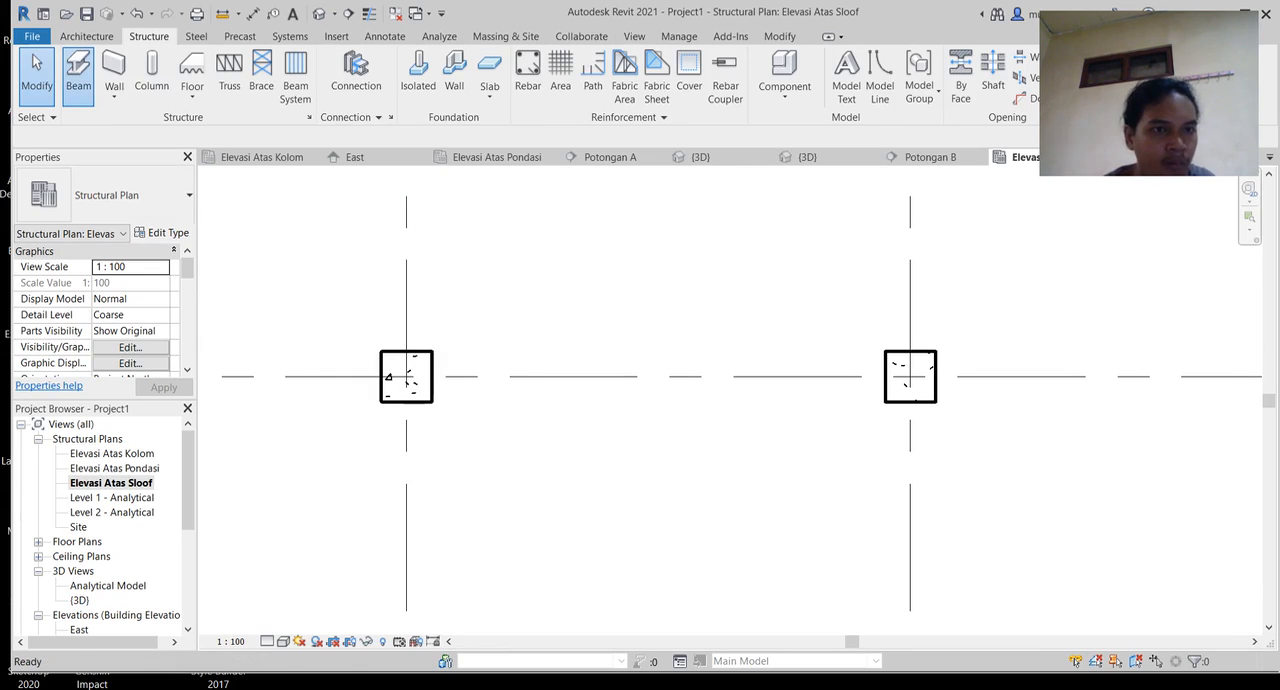
{"action": "left_click", "coordinate": [78, 70]}
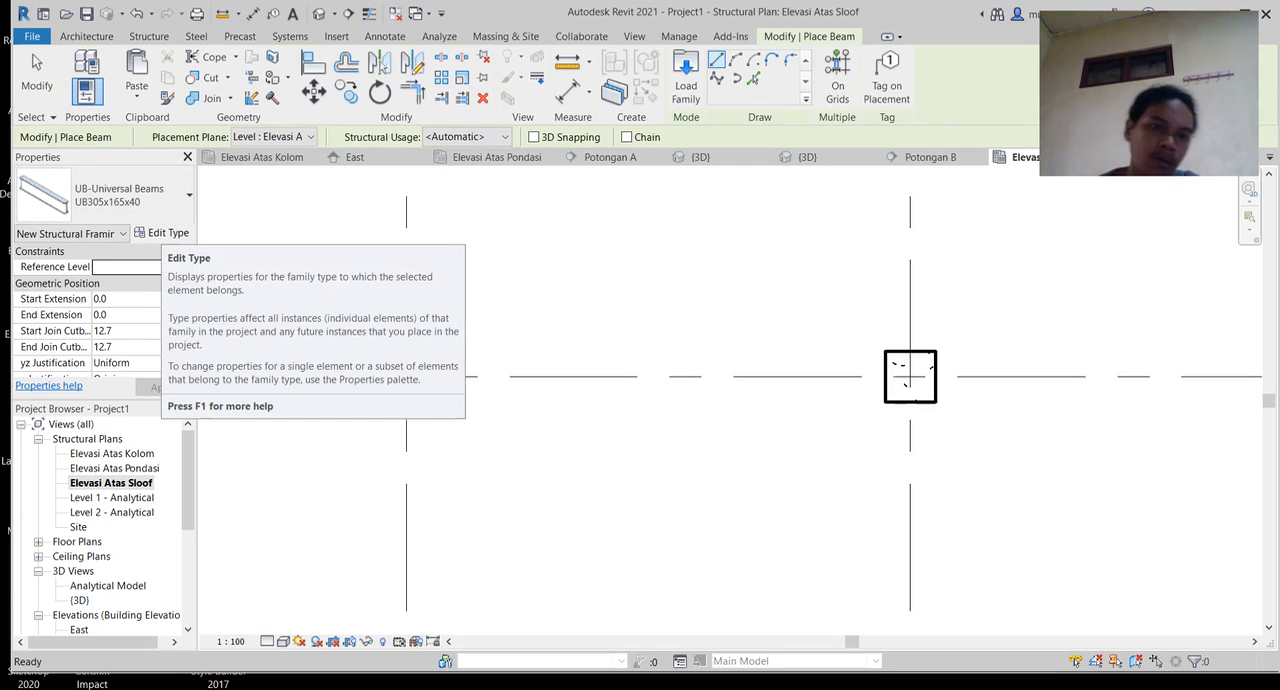
{"action": "left_click", "coordinate": [163, 232]}
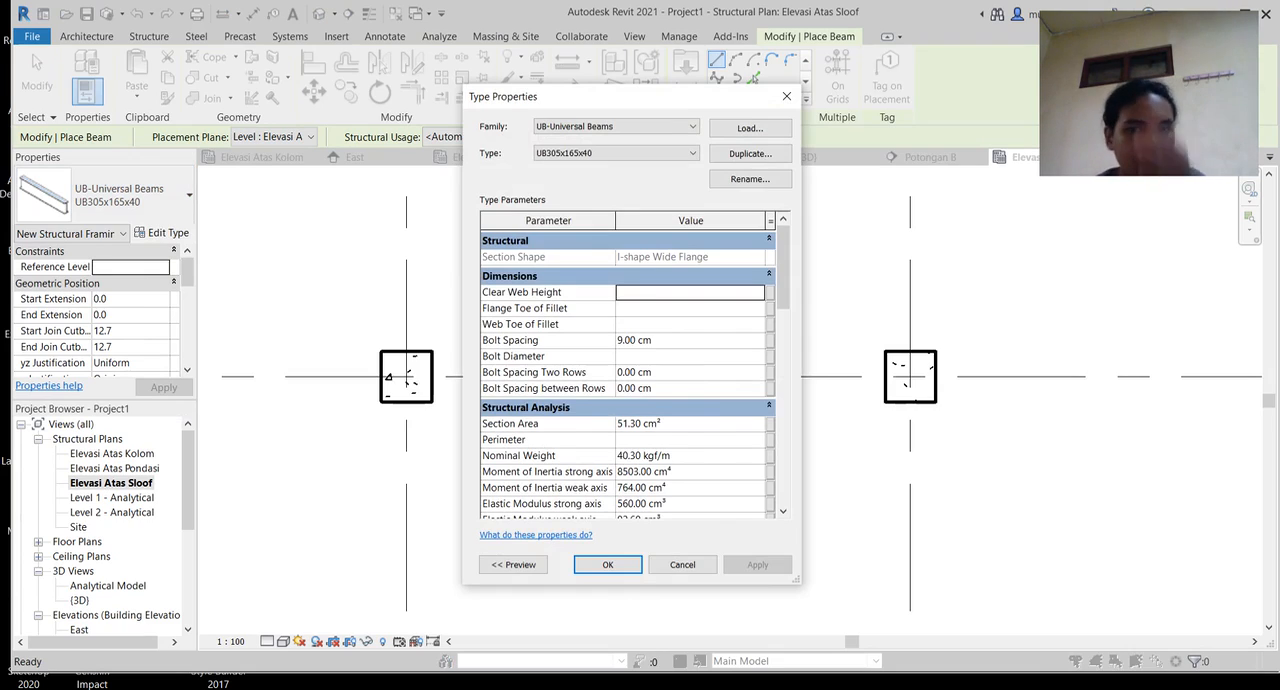
{"action": "left_click", "coordinate": [615, 126]}
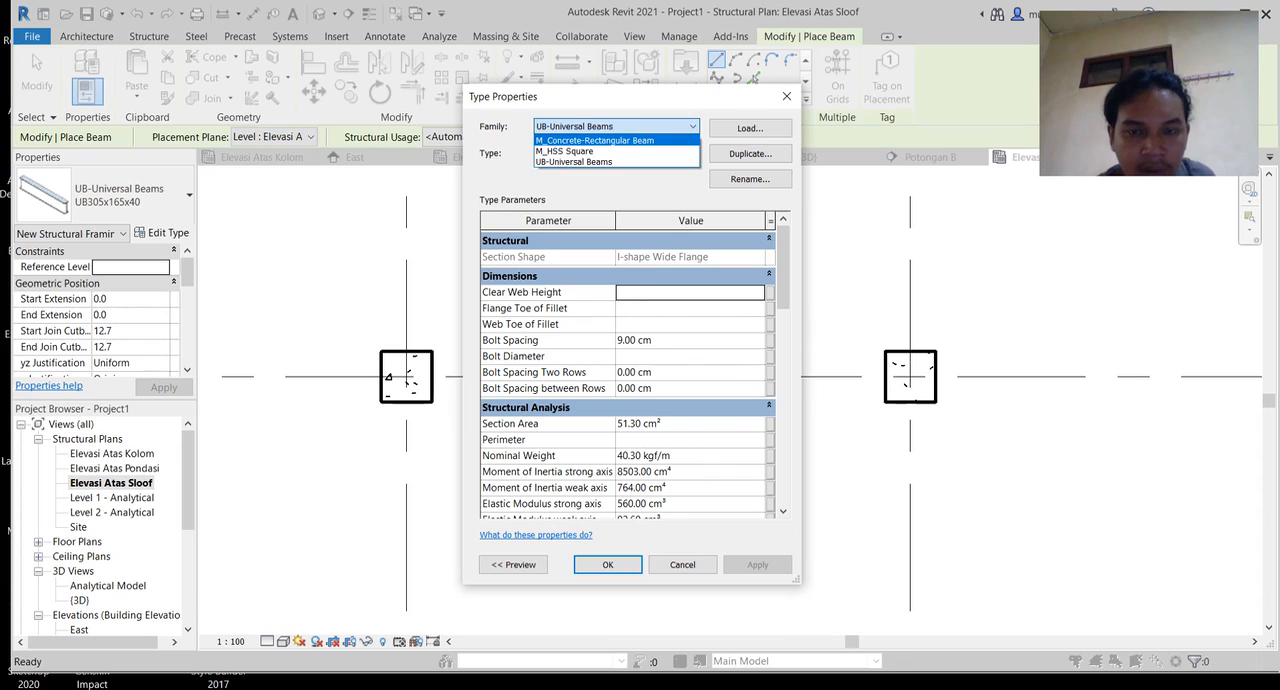
{"action": "left_click", "coordinate": [595, 140]}
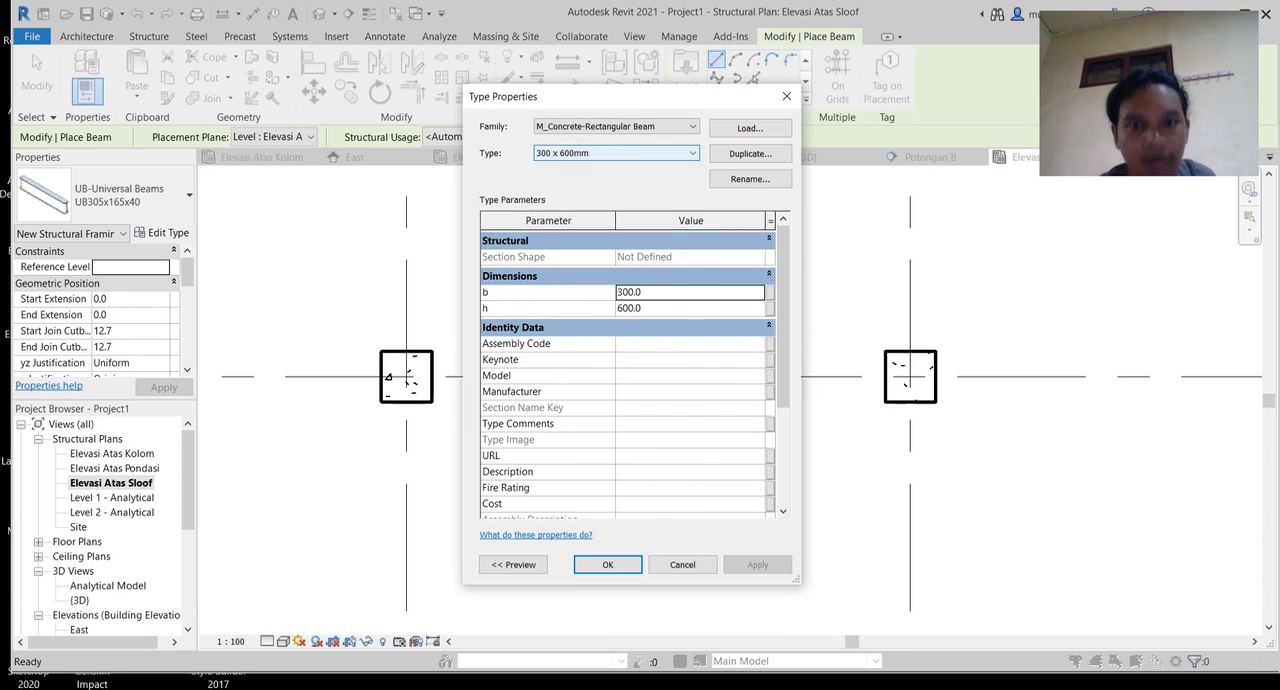
Step: Set the 300 x 600mm beam type's b and h to 200 mm and rename the type 200 x 200
{"action": "left_click", "coordinate": [660, 292]}
{"action": "double_click", "coordinate": [650, 292]}
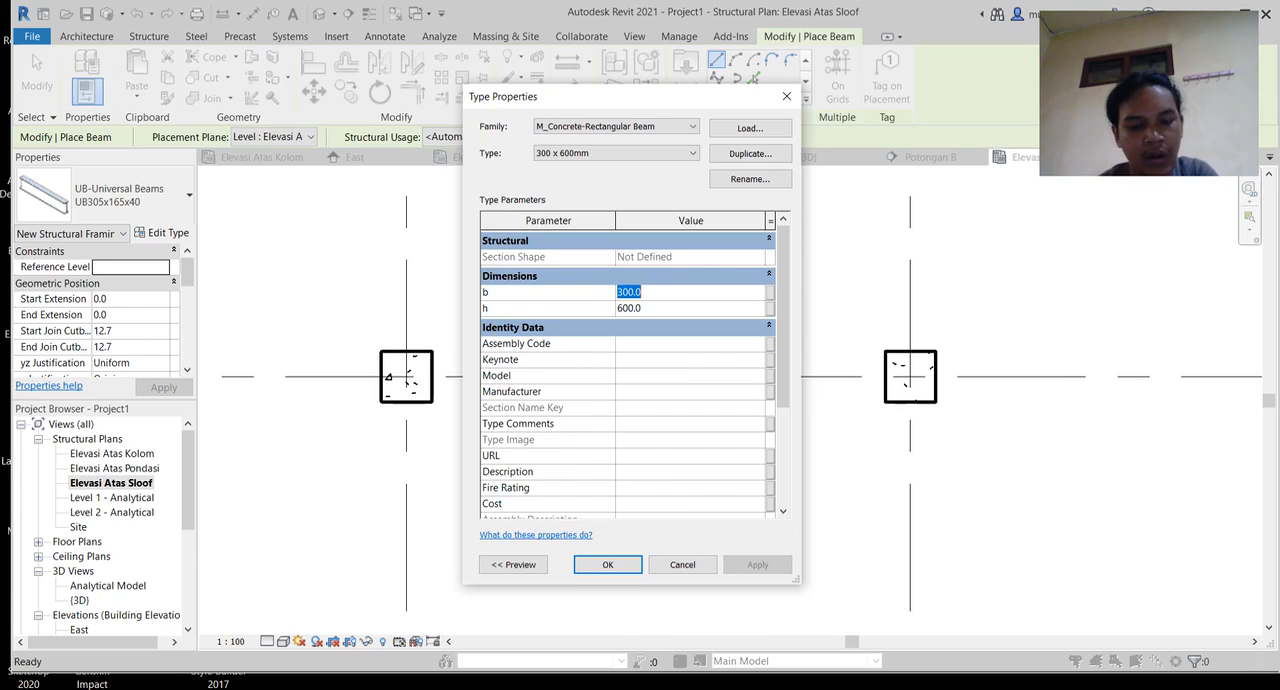
{"action": "type", "text": "200"}
{"action": "key", "text": "Tab"}
{"action": "type", "text": "200"}
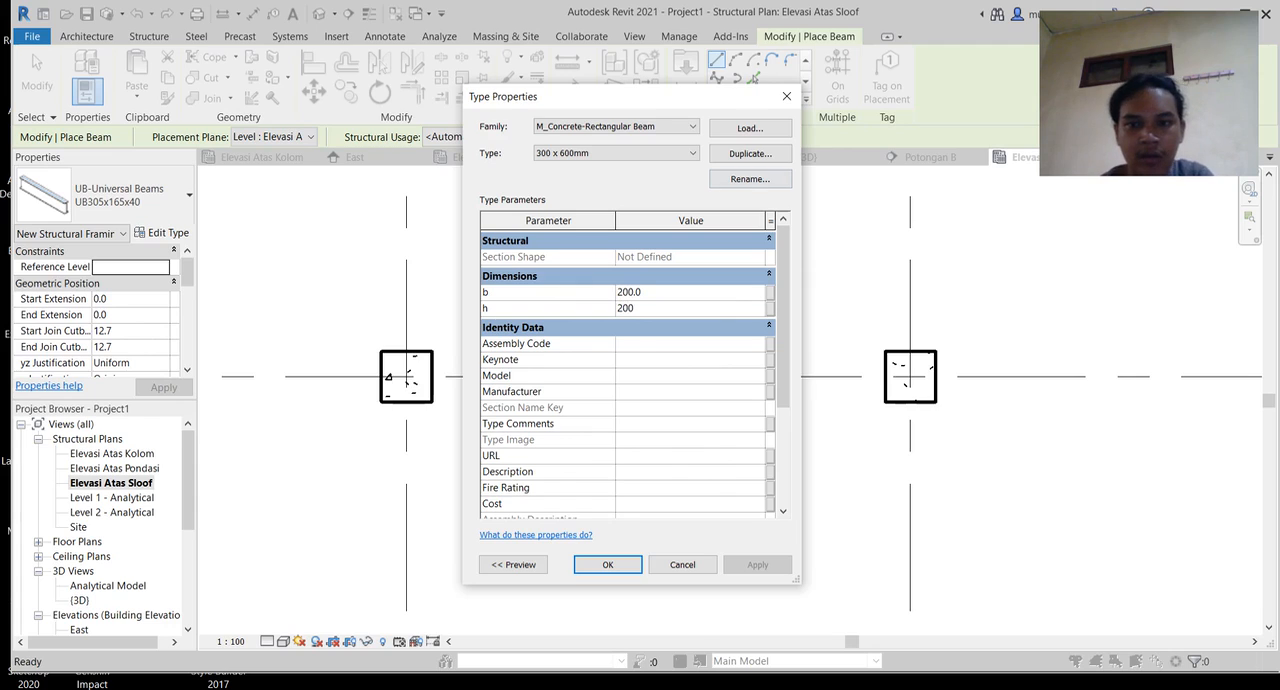
{"action": "left_click", "coordinate": [750, 179]}
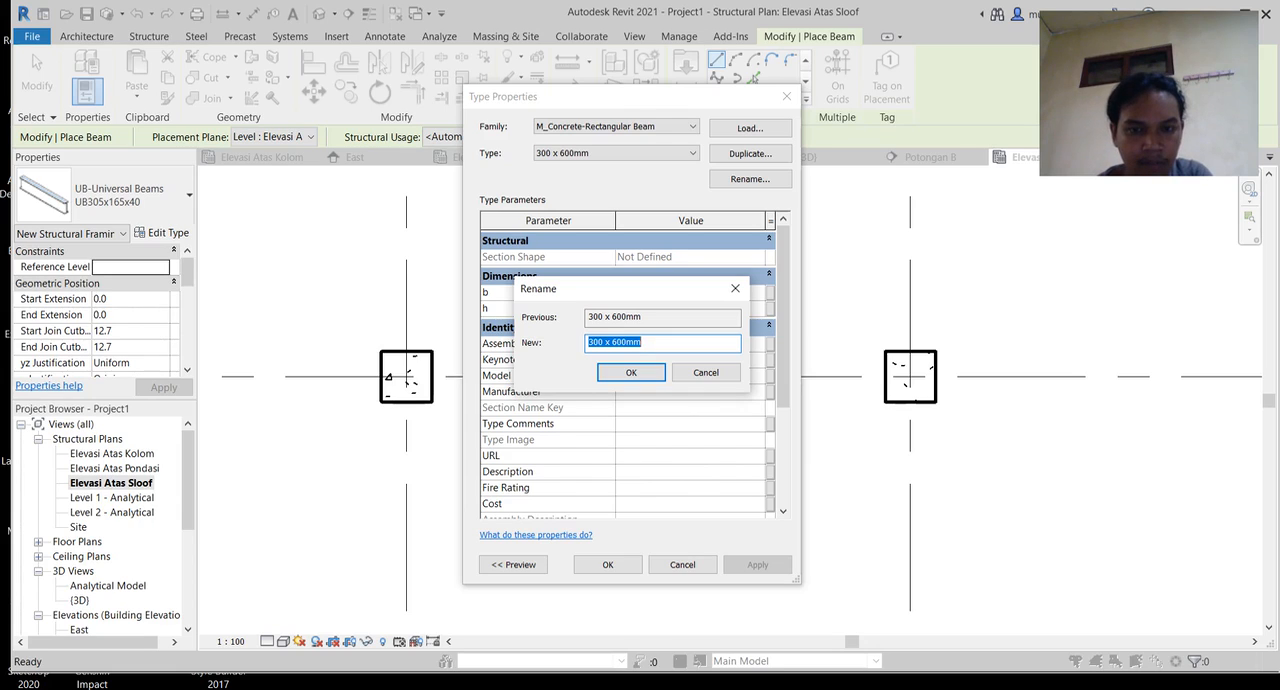
{"action": "type", "text": "20"}
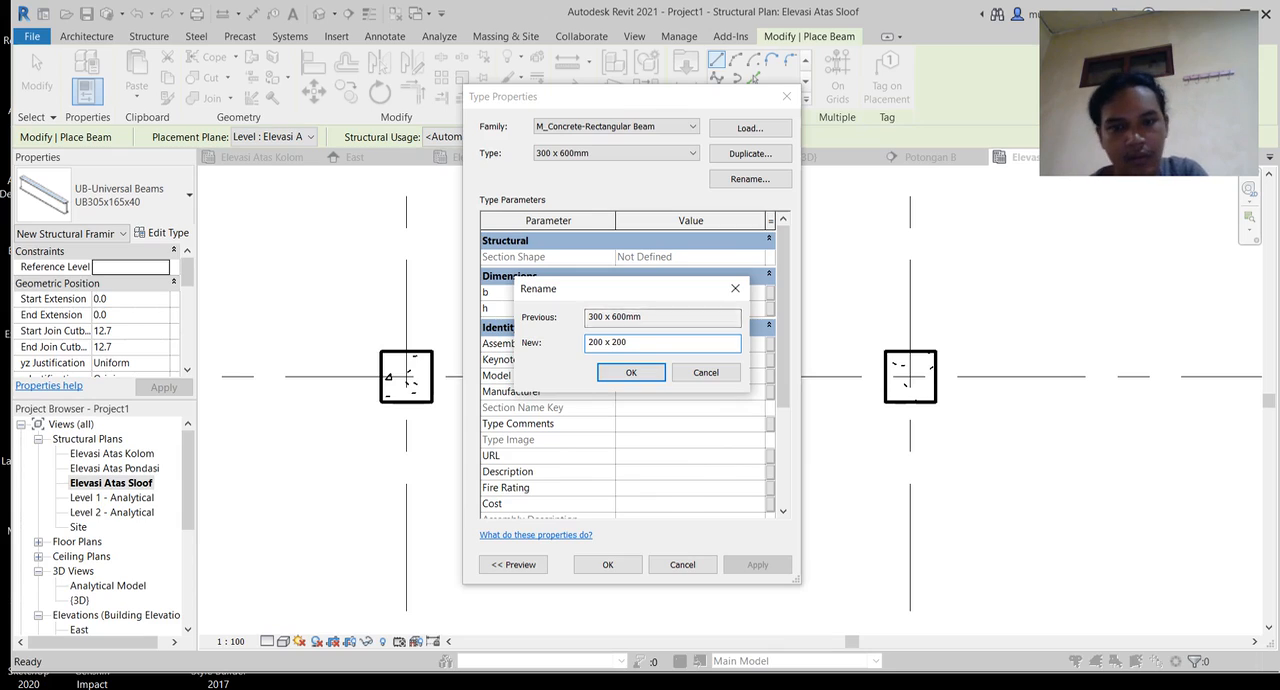
{"action": "key", "text": "Return"}
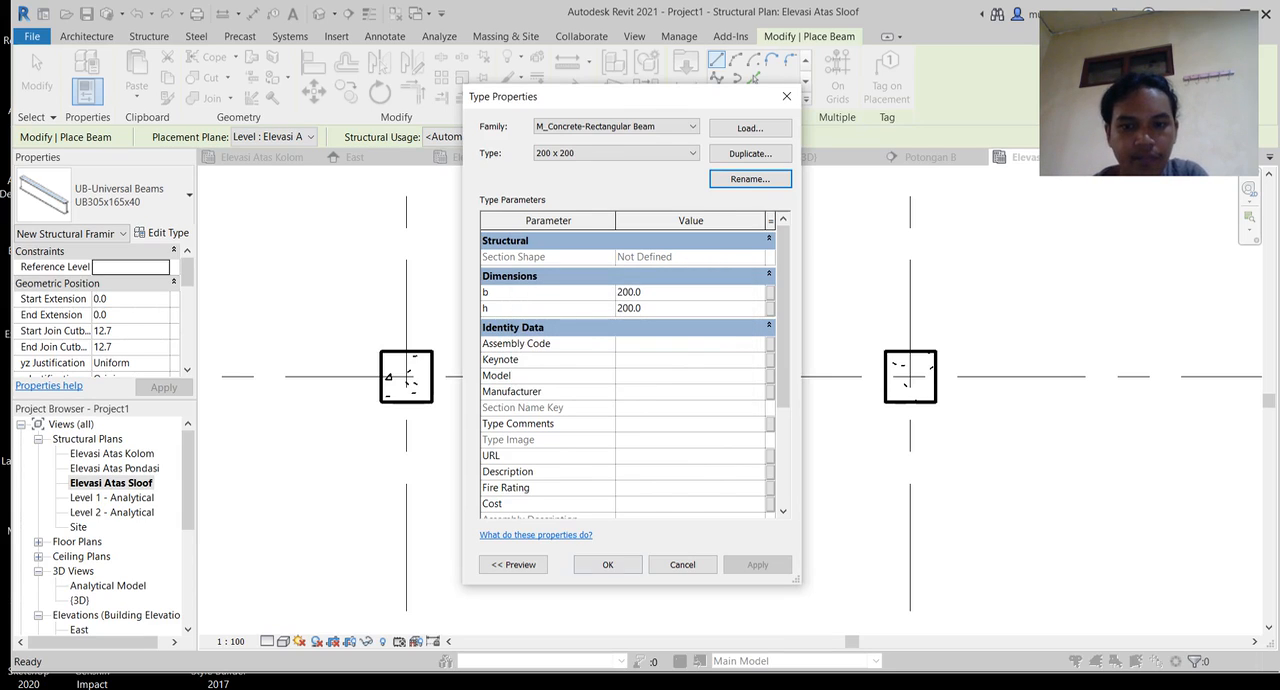
{"action": "left_click", "coordinate": [607, 564]}
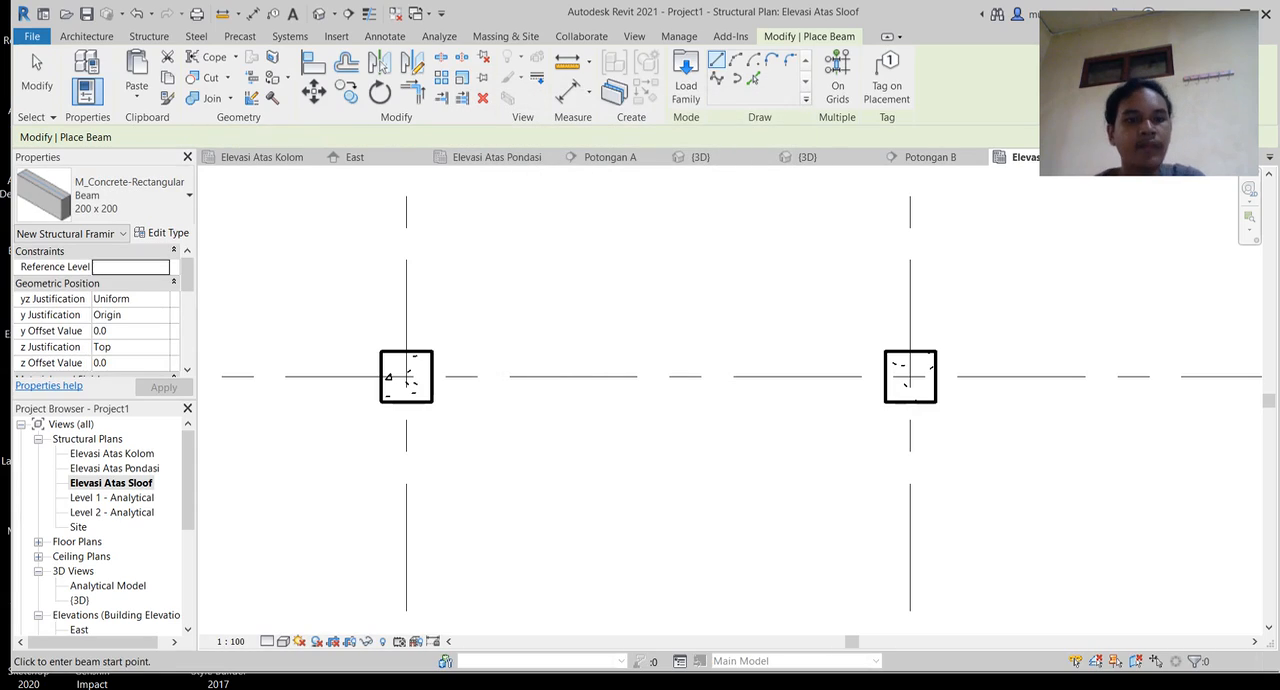
Step: Draw a 4500 mm beam along grid line 5 between the facing sides of the first and second columns
{"action": "middle_click_drag", "start_coordinate": [620, 440], "coordinate": [692, 438]}
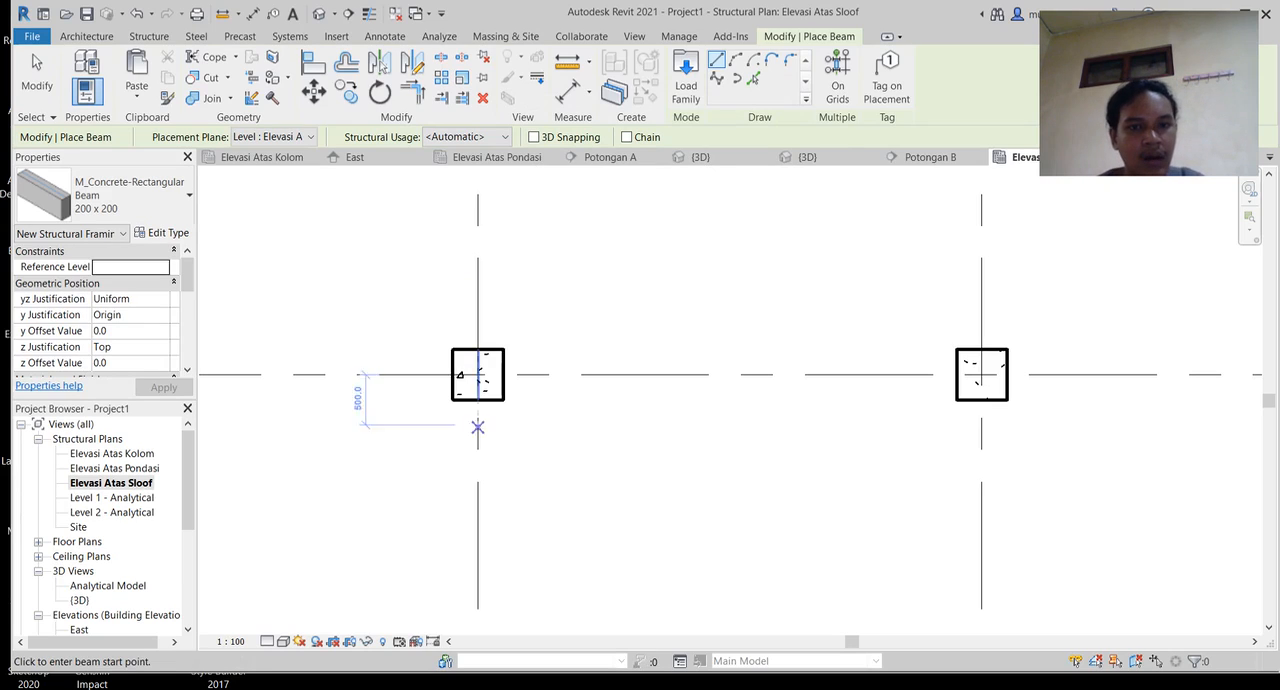
{"action": "left_click", "coordinate": [478, 374]}
{"action": "scroll", "coordinate": [557, 374], "scroll_direction": "up", "scroll_amount": 2}
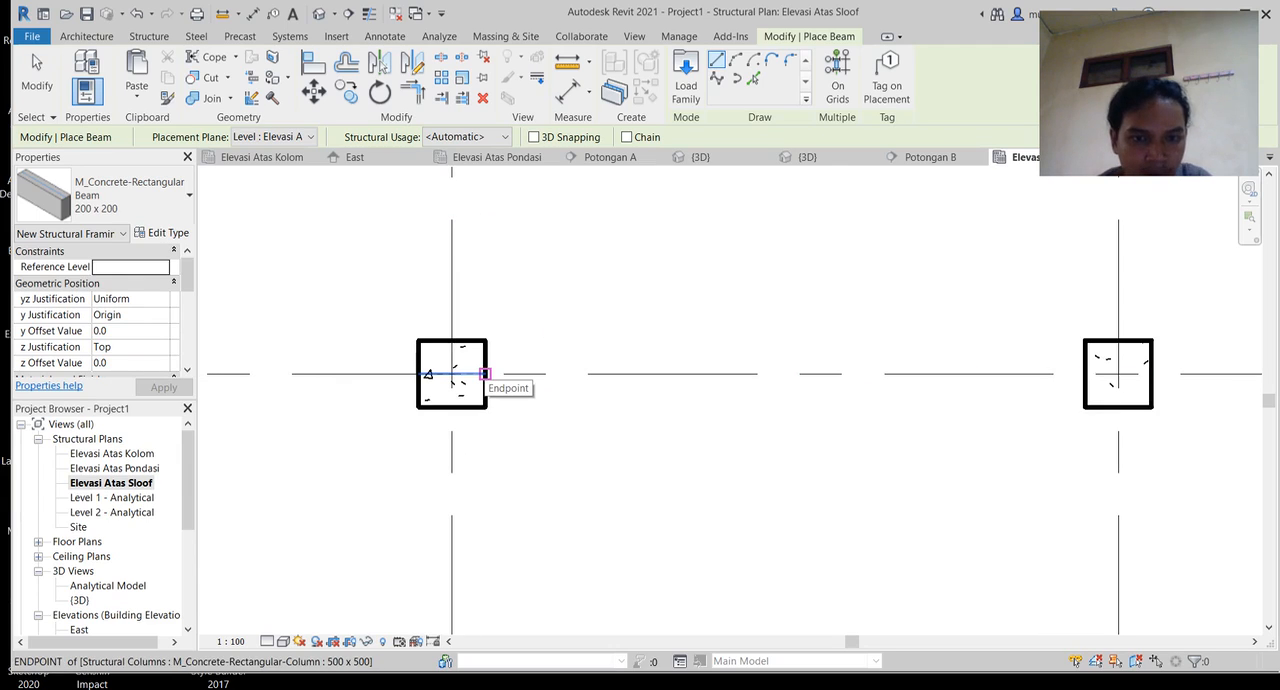
{"action": "scroll", "coordinate": [484, 374], "scroll_direction": "up", "scroll_amount": 2}
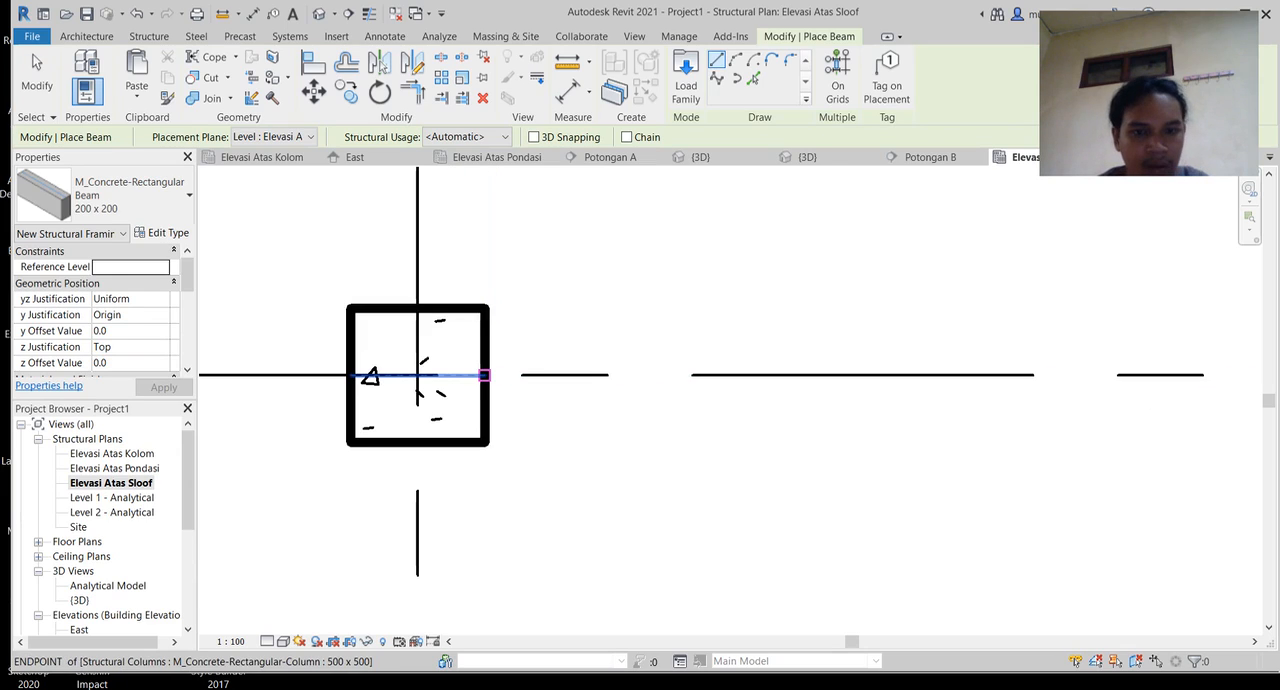
{"action": "left_click", "coordinate": [484, 375]}
{"action": "middle_click_drag", "start_coordinate": [844, 376], "coordinate": [207, 379]}
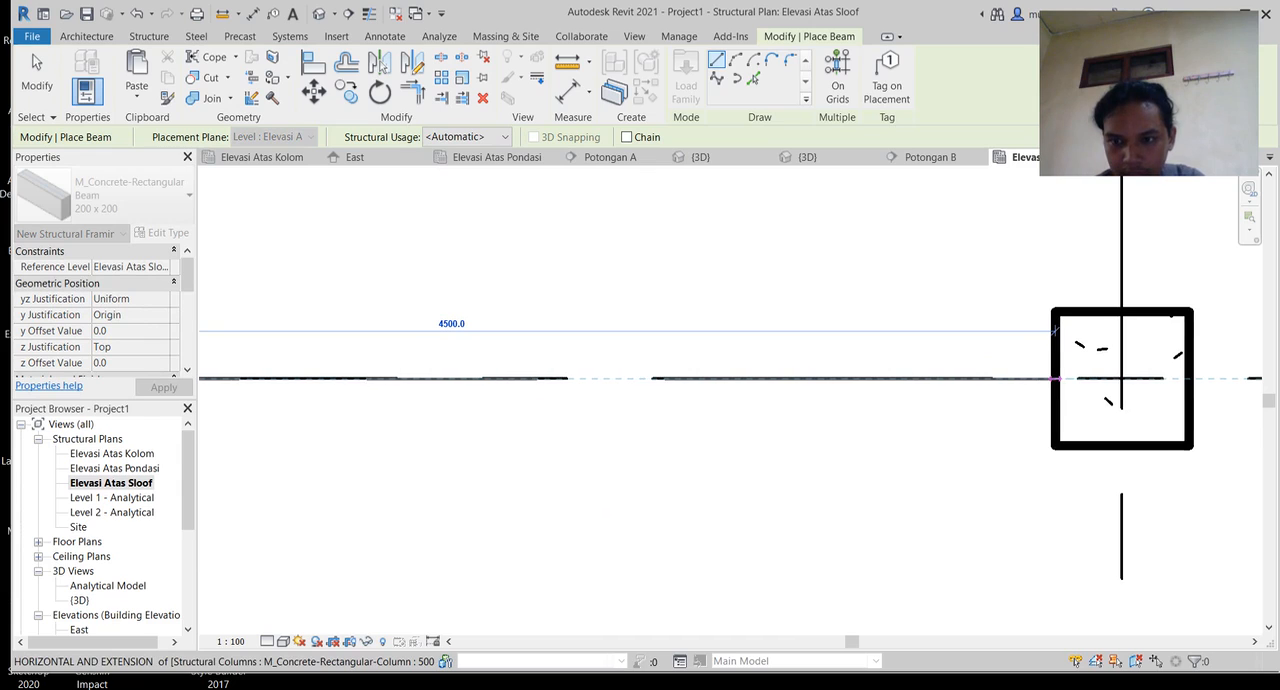
{"action": "left_click", "coordinate": [1055, 378]}
Step: Draw a second 4500 mm beam along grid line 5 between the facing sides of the second and third columns
{"action": "scroll", "coordinate": [1055, 378], "scroll_direction": "down", "scroll_amount": 5}
{"action": "middle_click_drag", "start_coordinate": [1055, 378], "coordinate": [541, 415]}
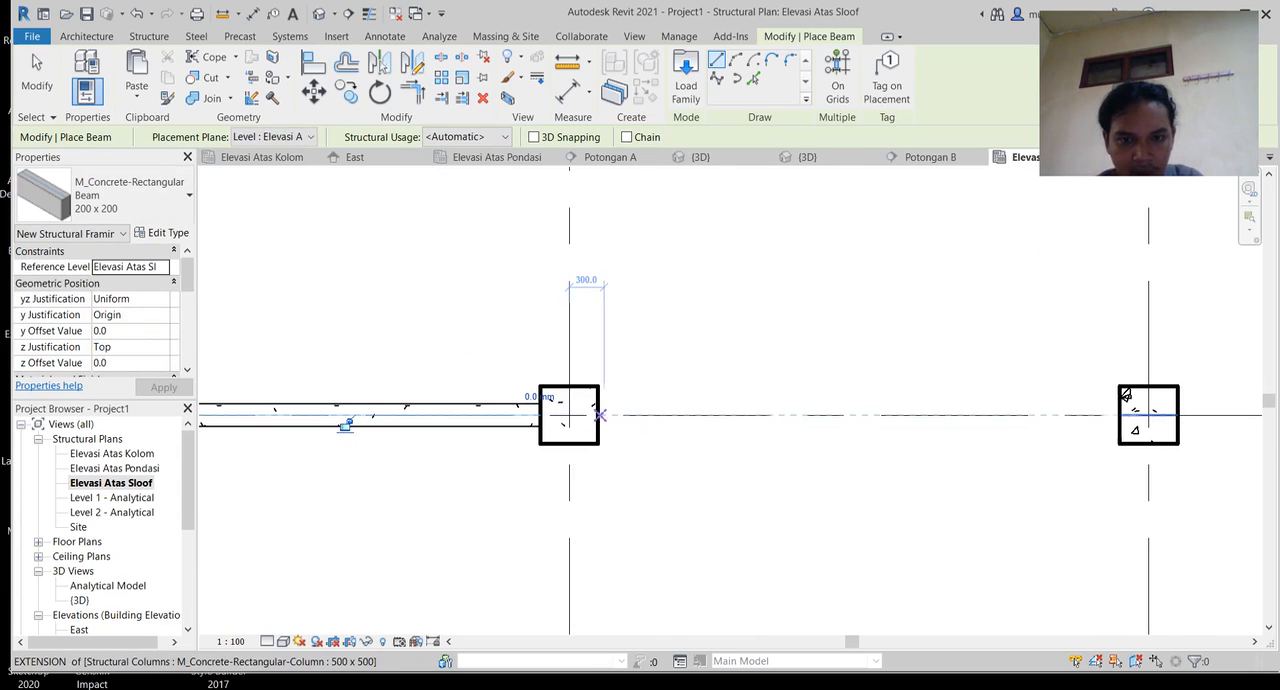
{"action": "scroll", "coordinate": [598, 414], "scroll_direction": "up", "scroll_amount": 3}
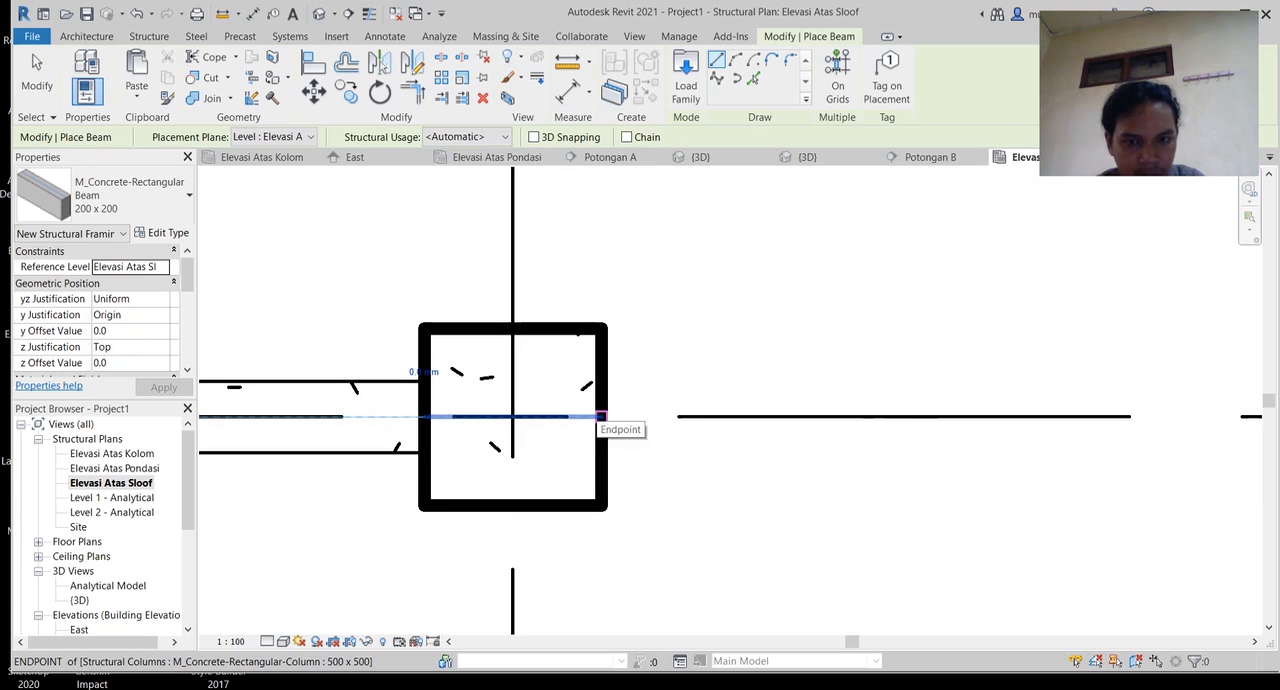
{"action": "left_click", "coordinate": [601, 416]}
{"action": "middle_click_drag", "start_coordinate": [915, 406], "coordinate": [79, 395]}
{"action": "scroll", "coordinate": [848, 434], "scroll_direction": "down", "scroll_amount": 2}
{"action": "middle_click_drag", "start_coordinate": [852, 453], "coordinate": [543, 487]}
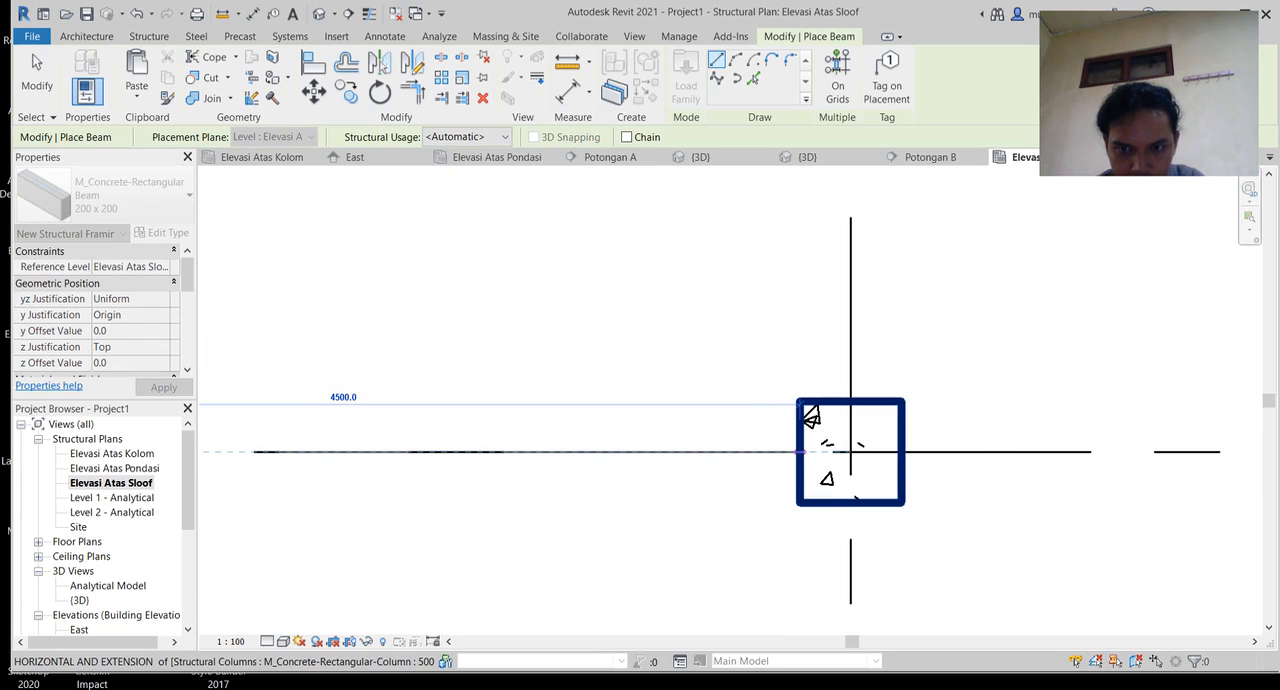
{"action": "left_click", "coordinate": [810, 416]}
Step: Draw a 4500 mm beam down the first vertical grid line between the facing sides of the top-row and middle-row columns
{"action": "scroll", "coordinate": [850, 455], "scroll_direction": "down", "scroll_amount": 4}
{"action": "middle_click_drag", "start_coordinate": [810, 466], "coordinate": [950, 239]}
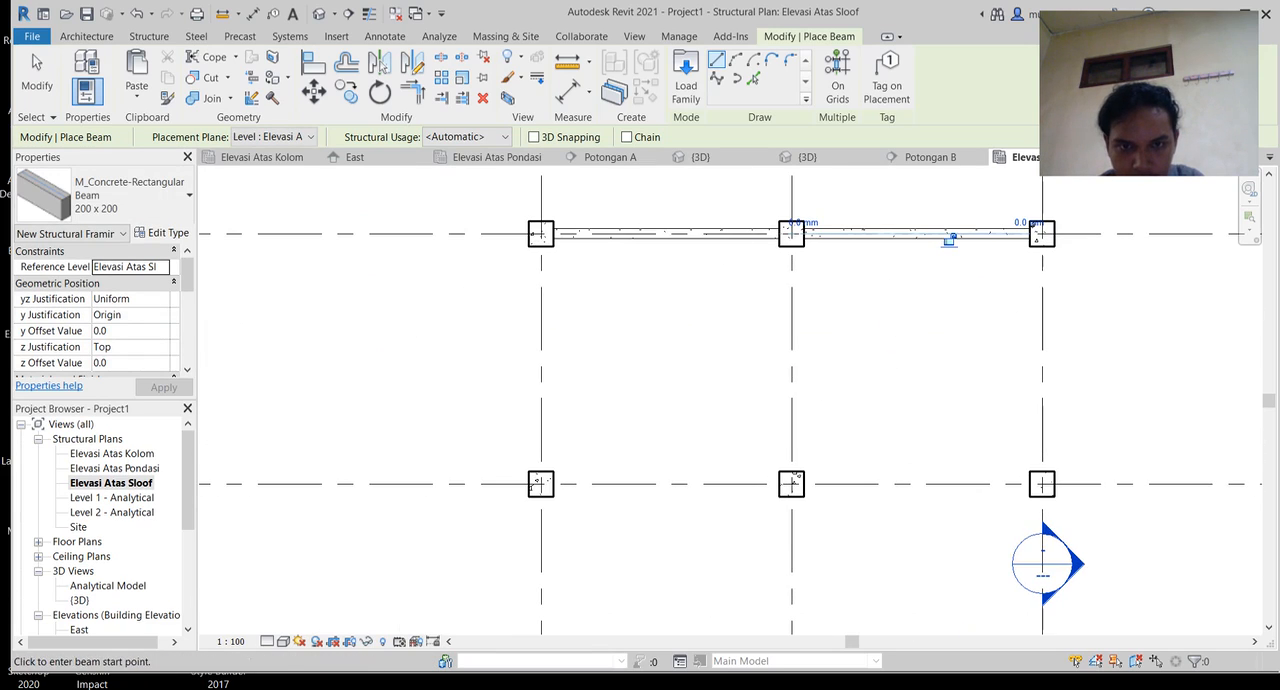
{"action": "scroll", "coordinate": [534, 246], "scroll_direction": "up", "scroll_amount": 9}
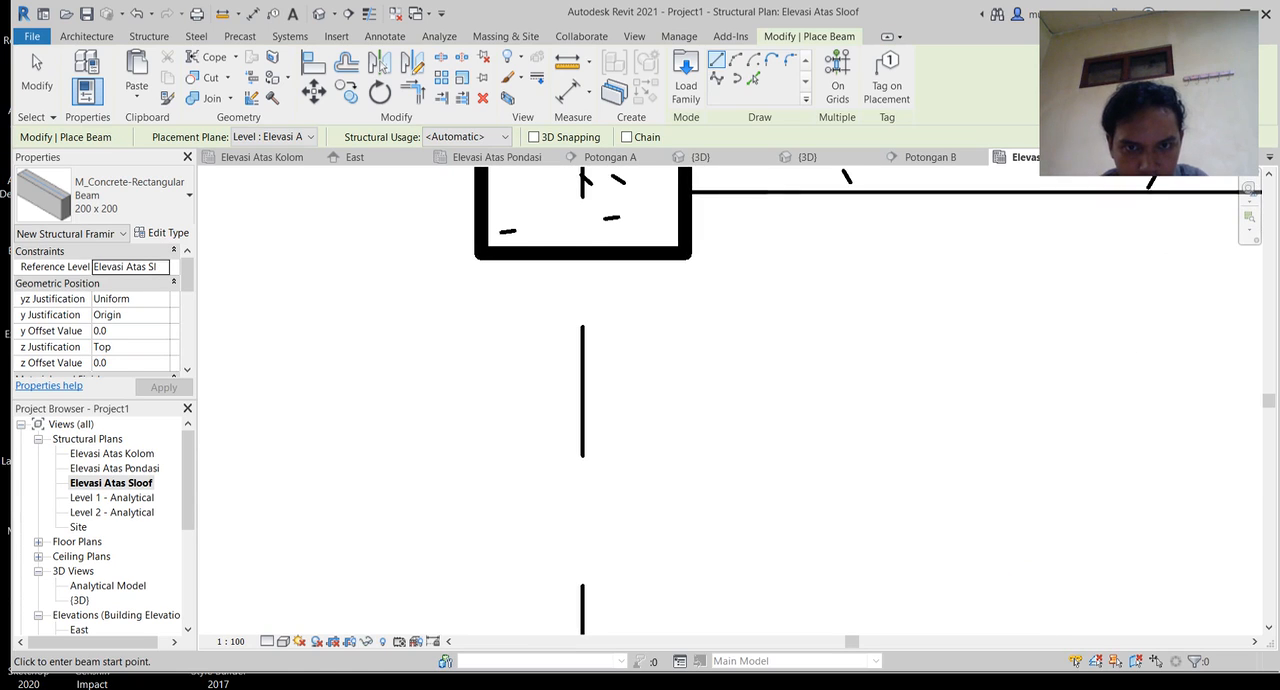
{"action": "left_click", "coordinate": [583, 253]}
{"action": "scroll", "coordinate": [616, 466], "scroll_direction": "down", "scroll_amount": 2}
{"action": "middle_click_drag", "start_coordinate": [623, 475], "coordinate": [666, 207]}
{"action": "scroll", "coordinate": [666, 207], "scroll_direction": "down", "scroll_amount": 1}
{"action": "middle_click_drag", "start_coordinate": [637, 563], "coordinate": [677, 314]}
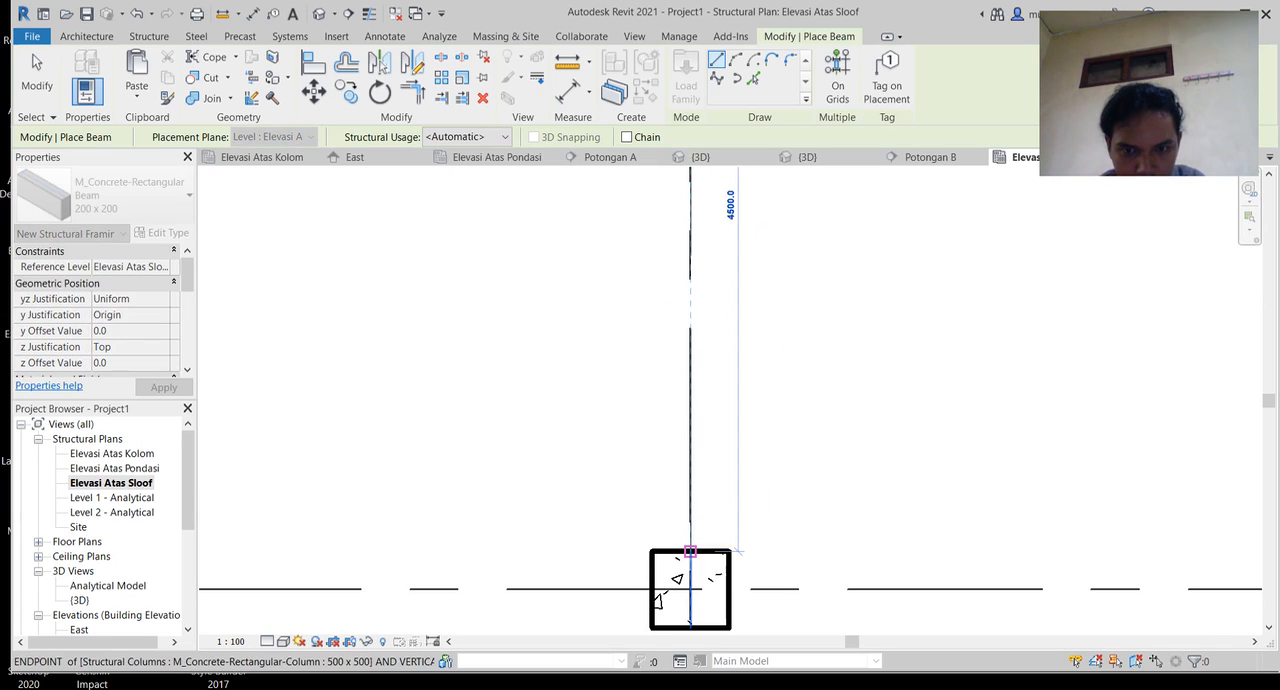
{"action": "left_click", "coordinate": [690, 550]}
Step: Draw a beam down the first vertical grid line between the facing sides of the middle-row and bottom-row columns
{"action": "middle_click_drag", "start_coordinate": [739, 613], "coordinate": [768, 360]}
{"action": "scroll", "coordinate": [768, 360], "scroll_direction": "down", "scroll_amount": 2}
{"action": "mouse_move", "coordinate": [918, 348]}
{"action": "middle_mouse_down"}
{"action": "mouse_move", "coordinate": [512, 420]}
{"action": "mouse_move", "coordinate": [748, 181]}
{"action": "middle_mouse_up"}
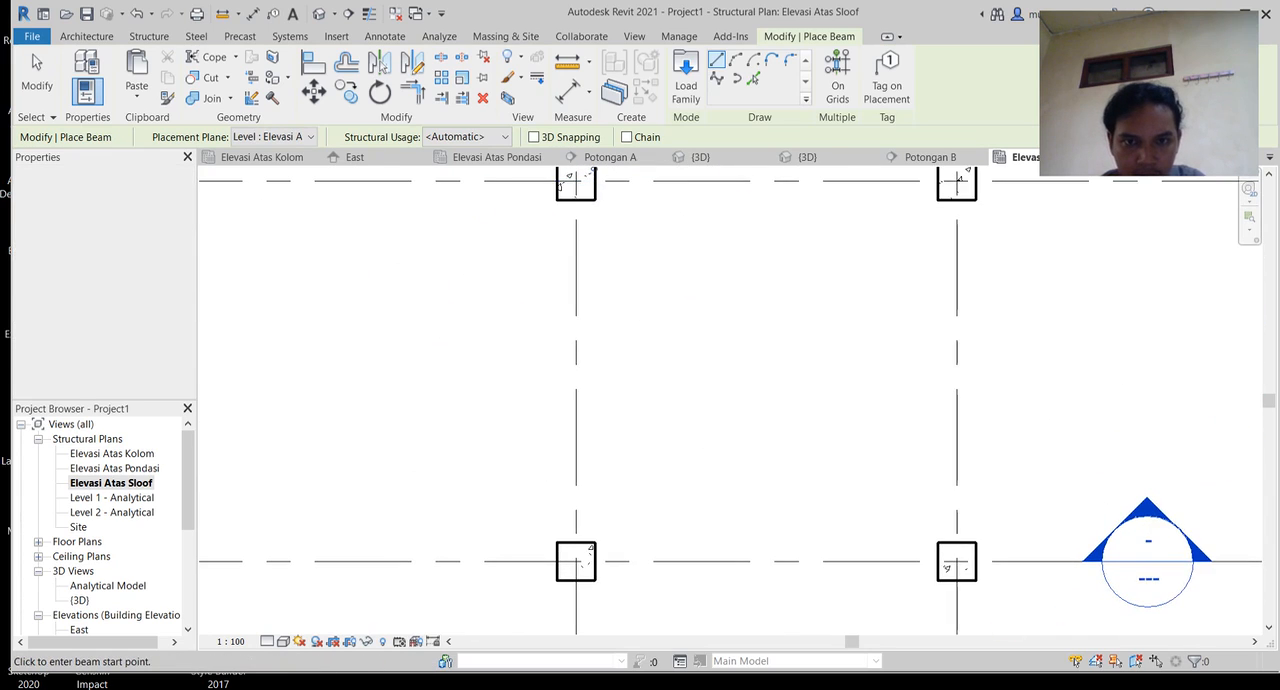
{"action": "scroll", "coordinate": [564, 195], "scroll_direction": "up", "scroll_amount": 3}
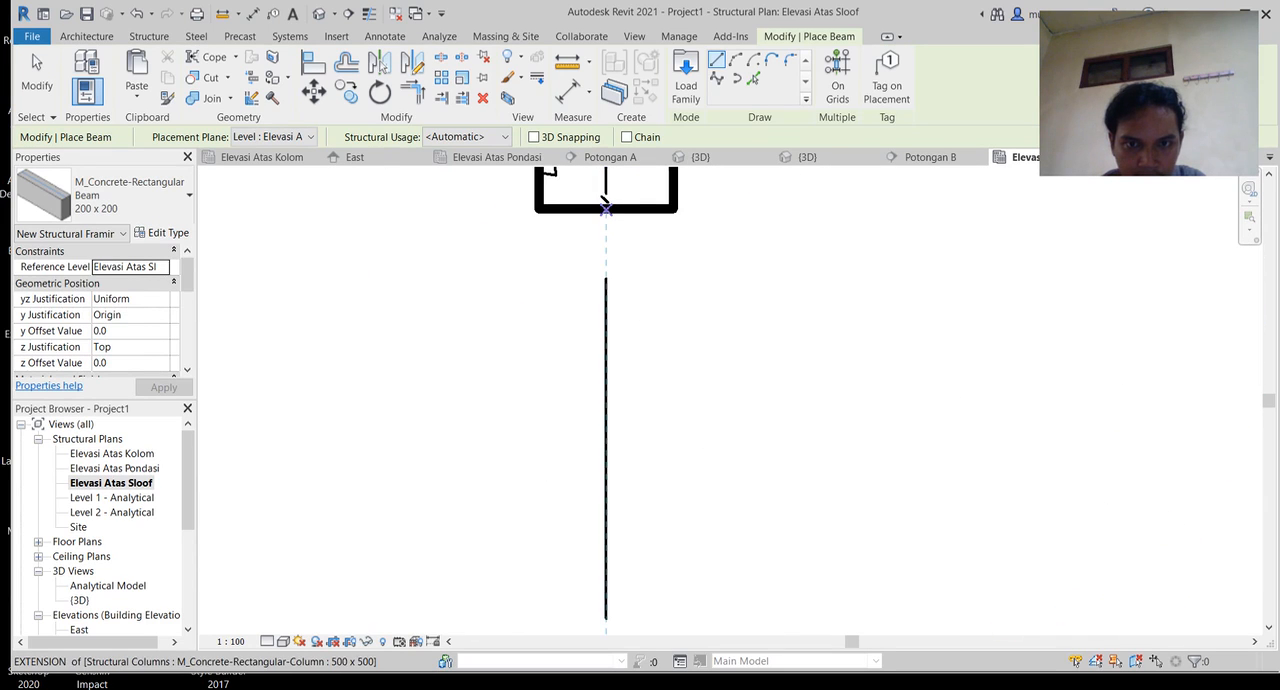
{"action": "left_click", "coordinate": [604, 207]}
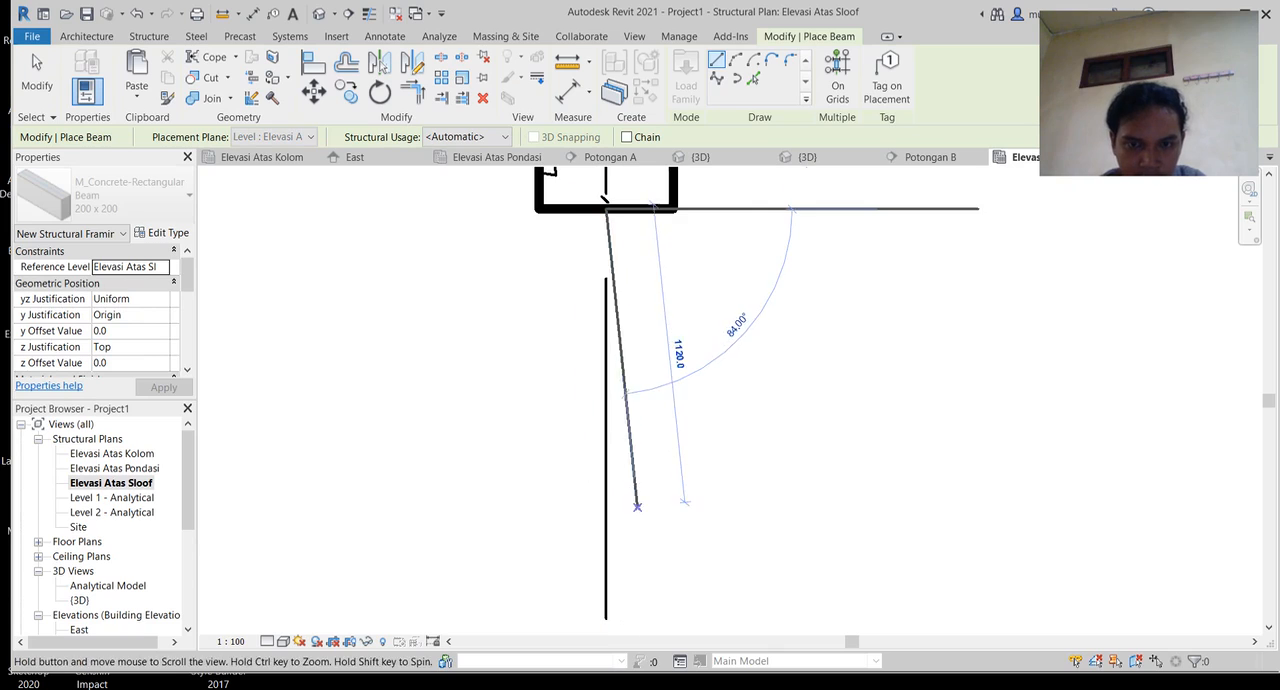
{"action": "scroll", "coordinate": [680, 480], "scroll_direction": "down", "scroll_amount": 2}
{"action": "middle_click_drag", "start_coordinate": [682, 451], "coordinate": [709, 253]}
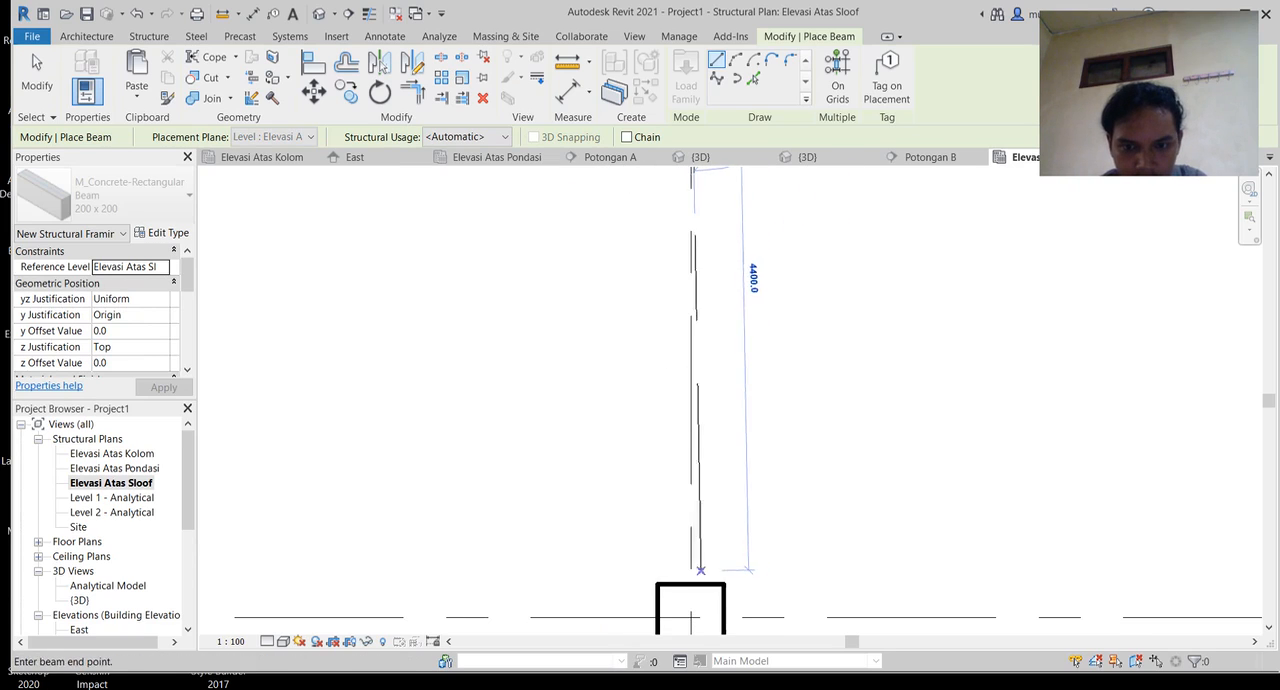
{"action": "left_click", "coordinate": [690, 583]}
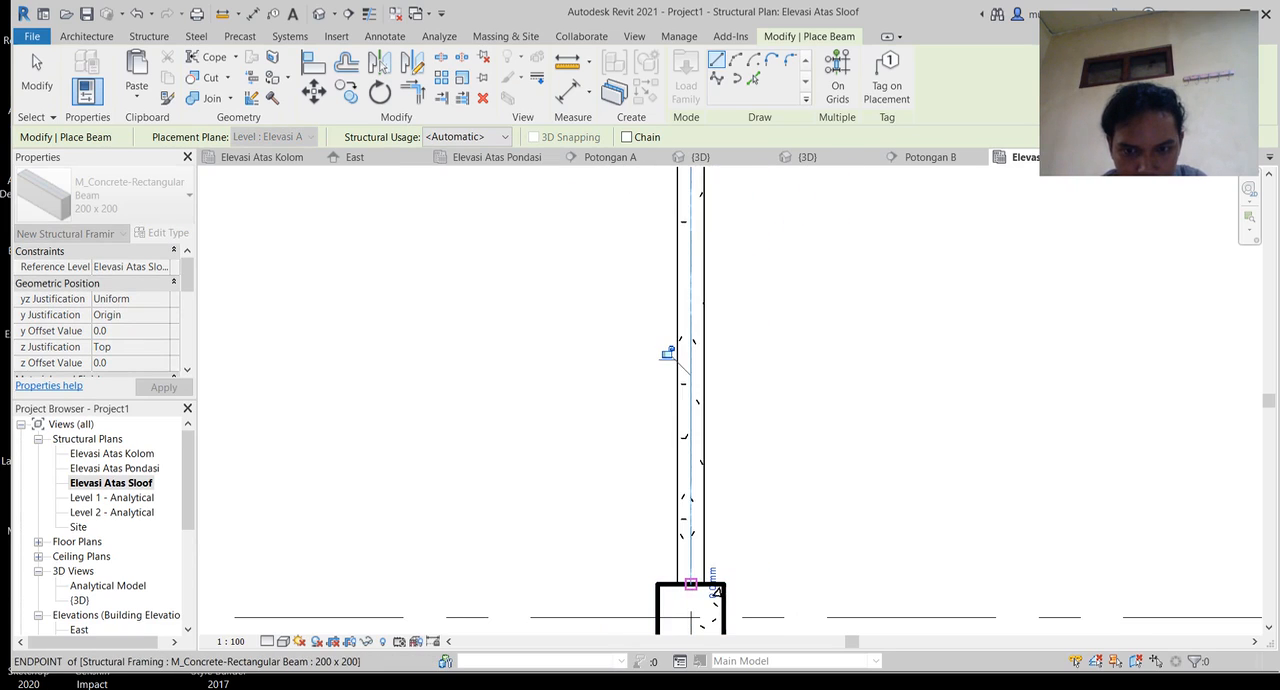
Step: Try to draw a beam along the bottom row from the first column to the second, and undo it
{"action": "middle_click_drag", "start_coordinate": [669, 354], "coordinate": [367, 154]}
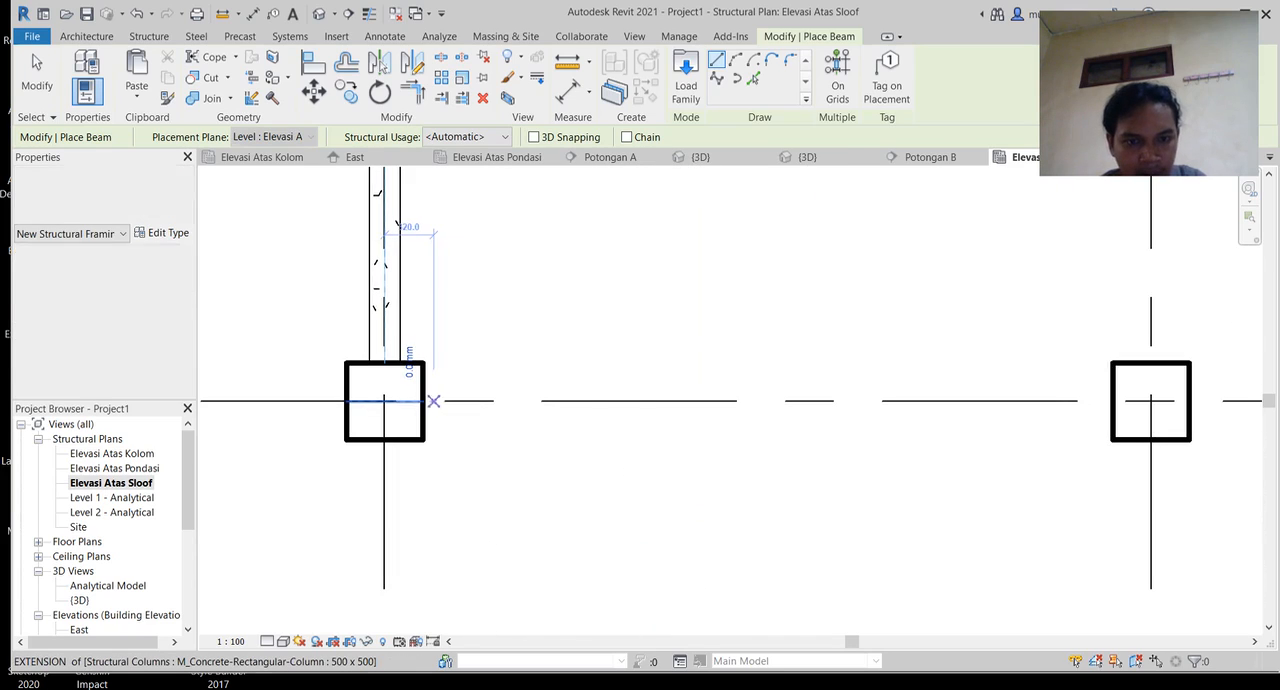
{"action": "scroll", "coordinate": [424, 401], "scroll_direction": "up", "scroll_amount": 2}
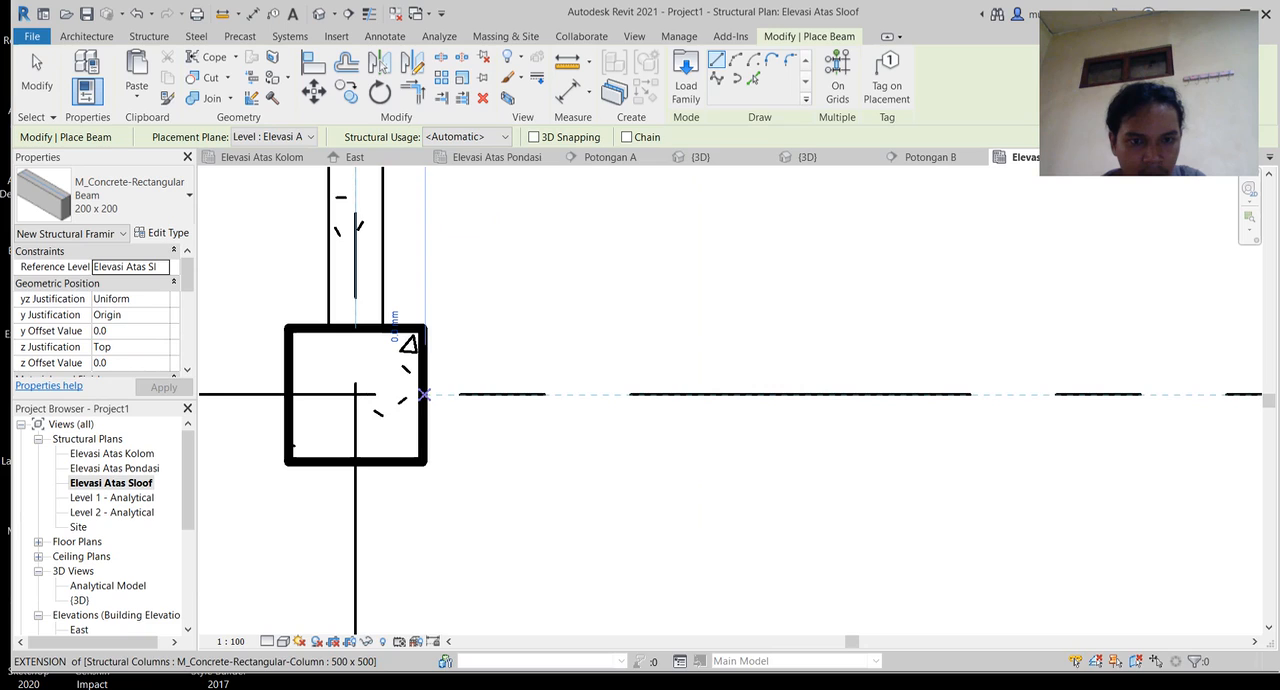
{"action": "left_click", "coordinate": [424, 395]}
{"action": "middle_click_drag", "start_coordinate": [957, 444], "coordinate": [434, 335]}
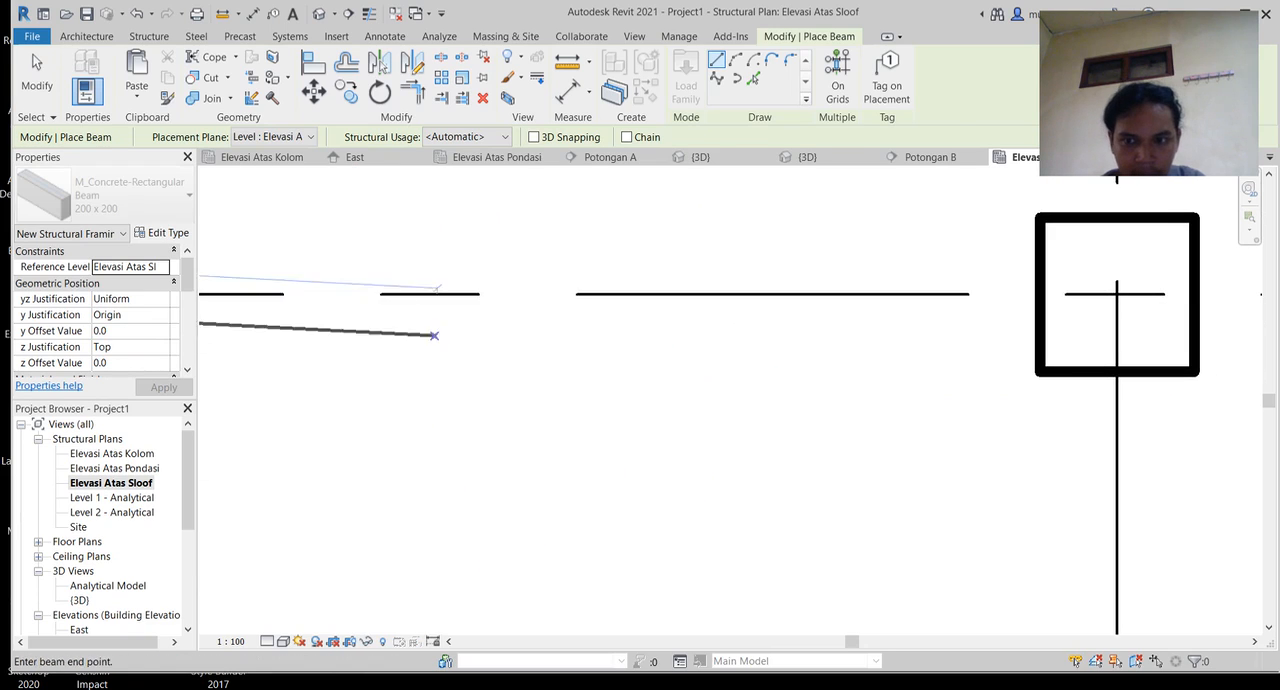
{"action": "left_click", "coordinate": [1116, 294]}
{"action": "middle_click_drag", "start_coordinate": [940, 400], "coordinate": [1134, 390]}
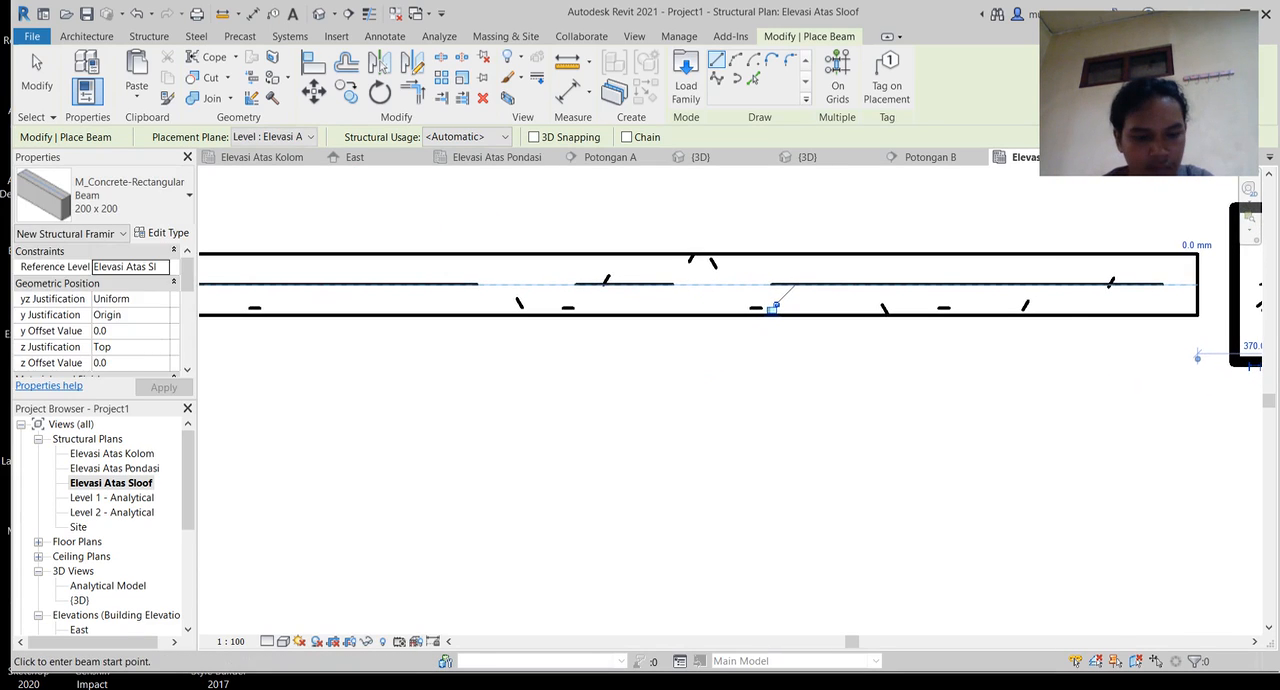
{"action": "key", "text": "ctrl+z"}
Step: Draw a 4500 mm beam along the bottom row between the facing sides of the first and second columns
{"action": "middle_click_drag", "start_coordinate": [500, 388], "coordinate": [1134, 424]}
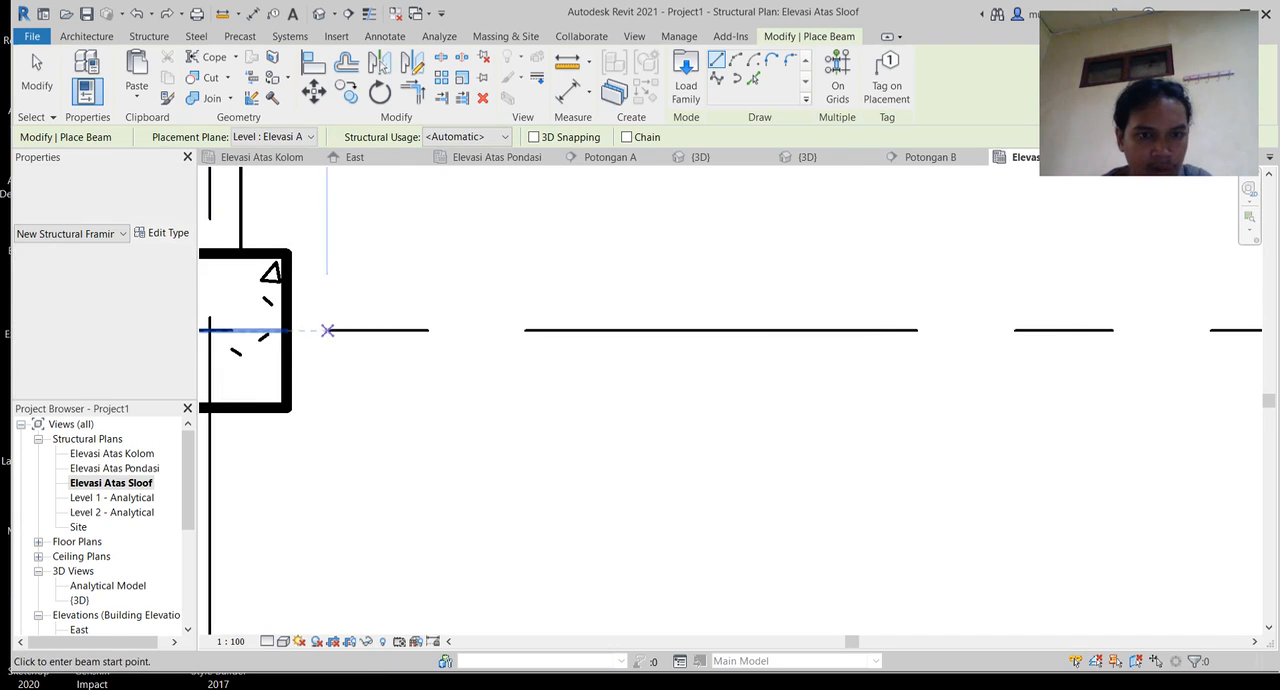
{"action": "left_click", "coordinate": [286, 330]}
{"action": "middle_click_drag", "start_coordinate": [931, 330], "coordinate": [238, 291]}
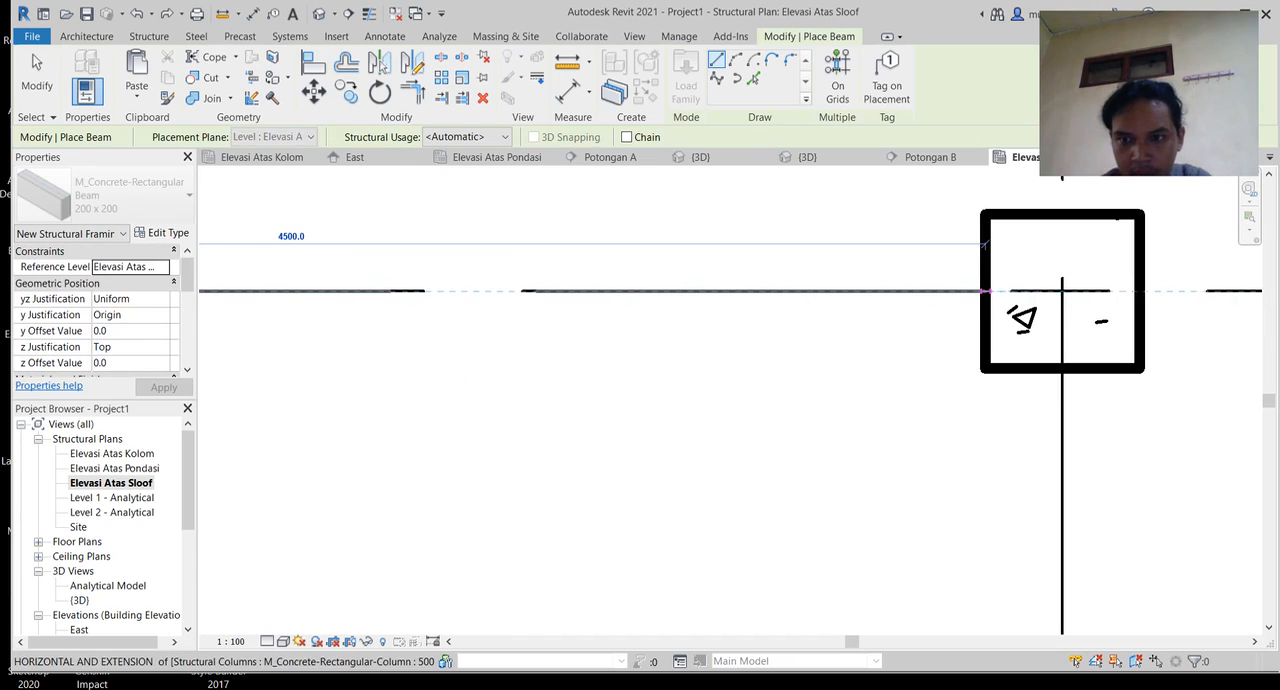
{"action": "left_click", "coordinate": [985, 291]}
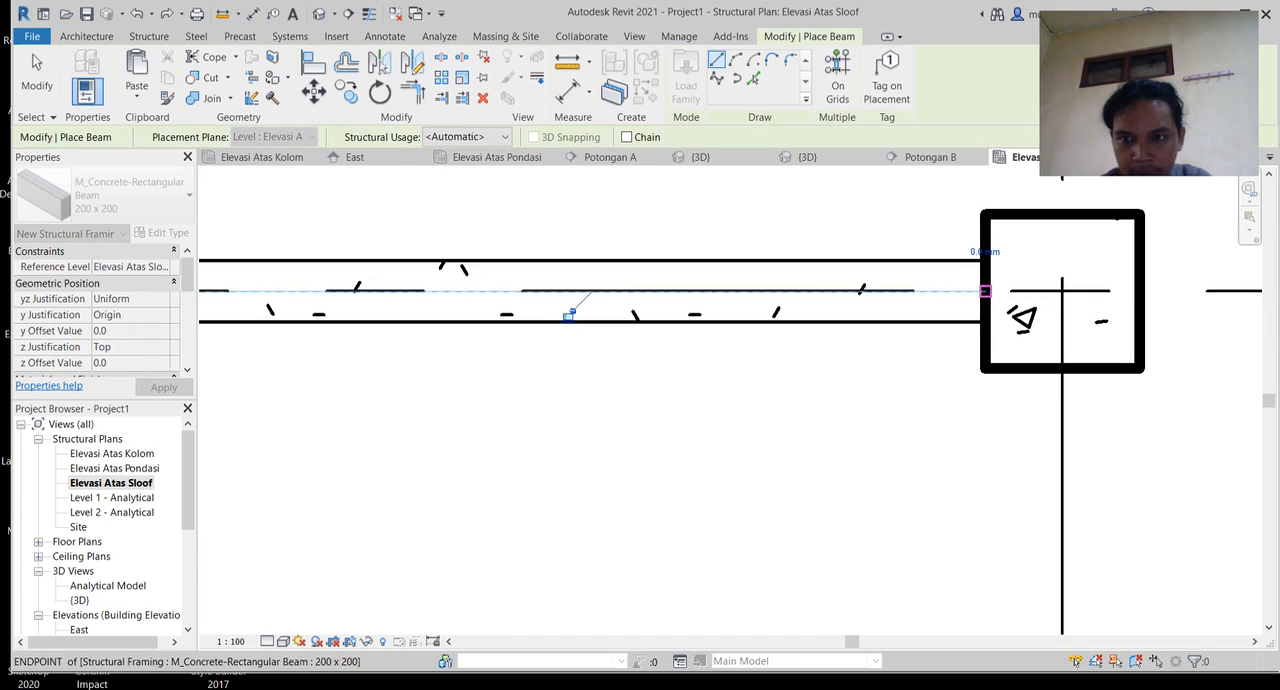
Step: Draw a 4500 mm beam along the bottom row between the facing sides of the second and third columns
{"action": "scroll", "coordinate": [737, 334], "scroll_direction": "down", "scroll_amount": 5}
{"action": "middle_click_drag", "start_coordinate": [757, 336], "coordinate": [377, 354]}
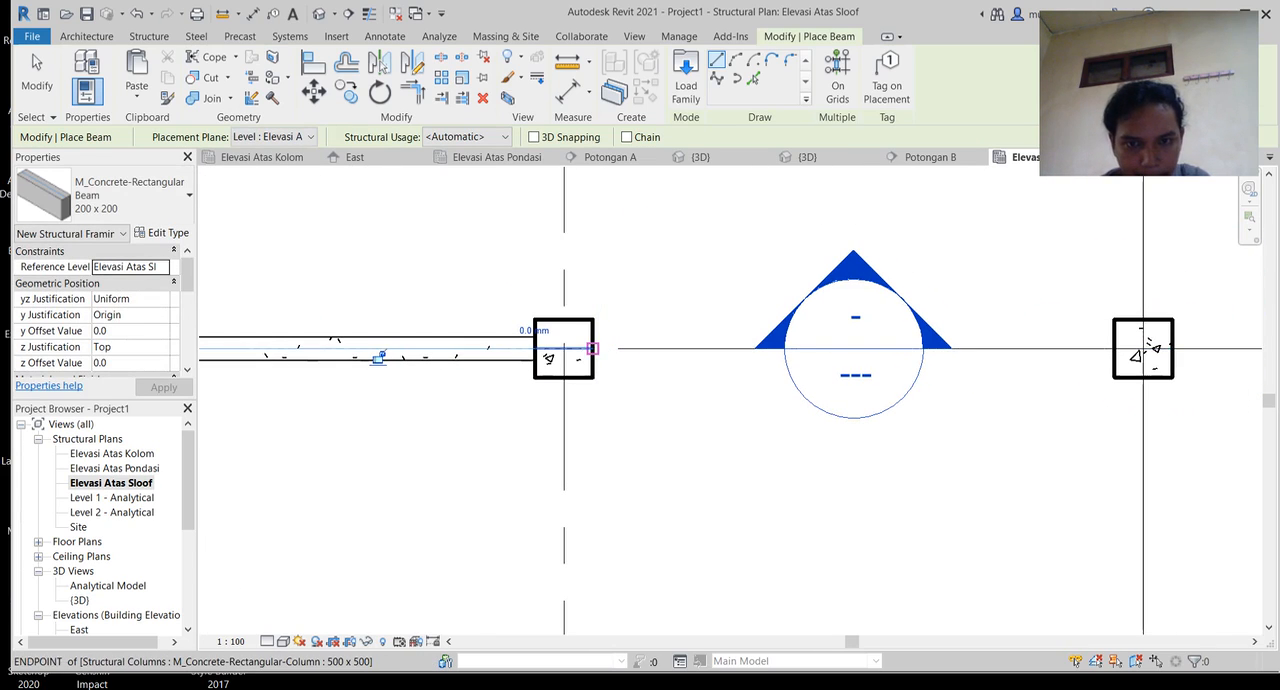
{"action": "left_click", "coordinate": [592, 348]}
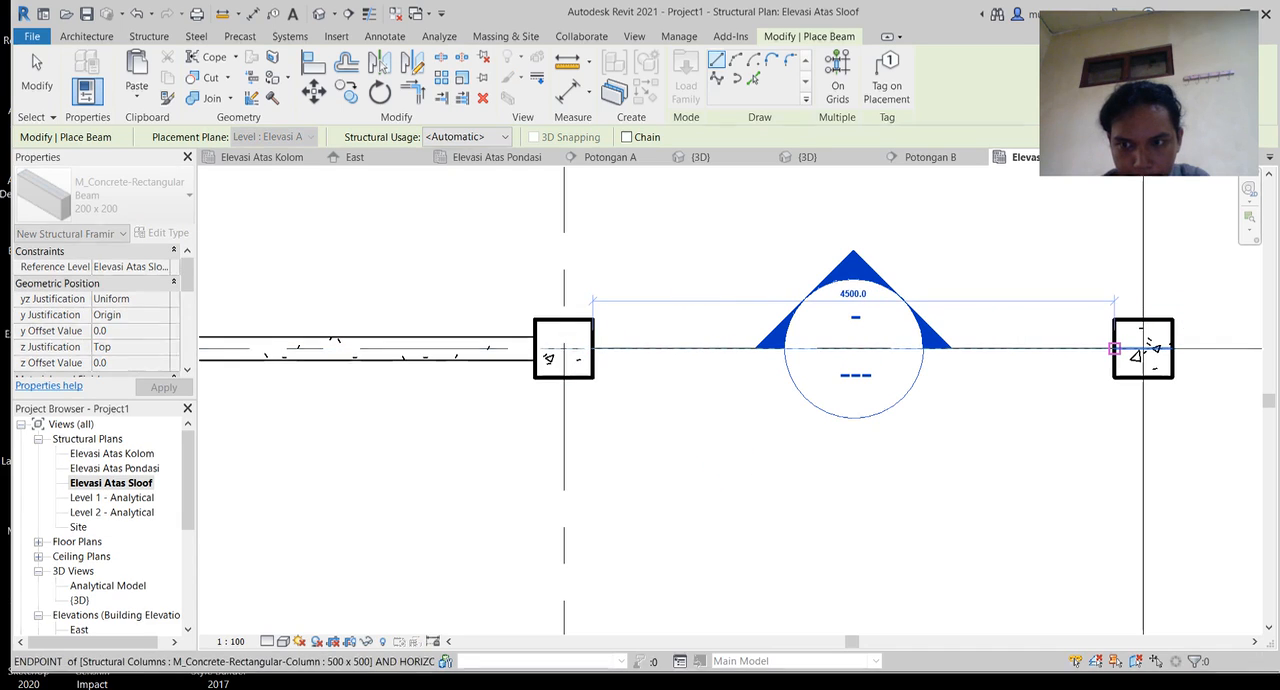
{"action": "left_click", "coordinate": [1114, 348]}
Step: Draw a beam down the second vertical grid line from the middle-row column to the bottom-row column
{"action": "scroll", "coordinate": [875, 610], "scroll_direction": "down", "scroll_amount": 5}
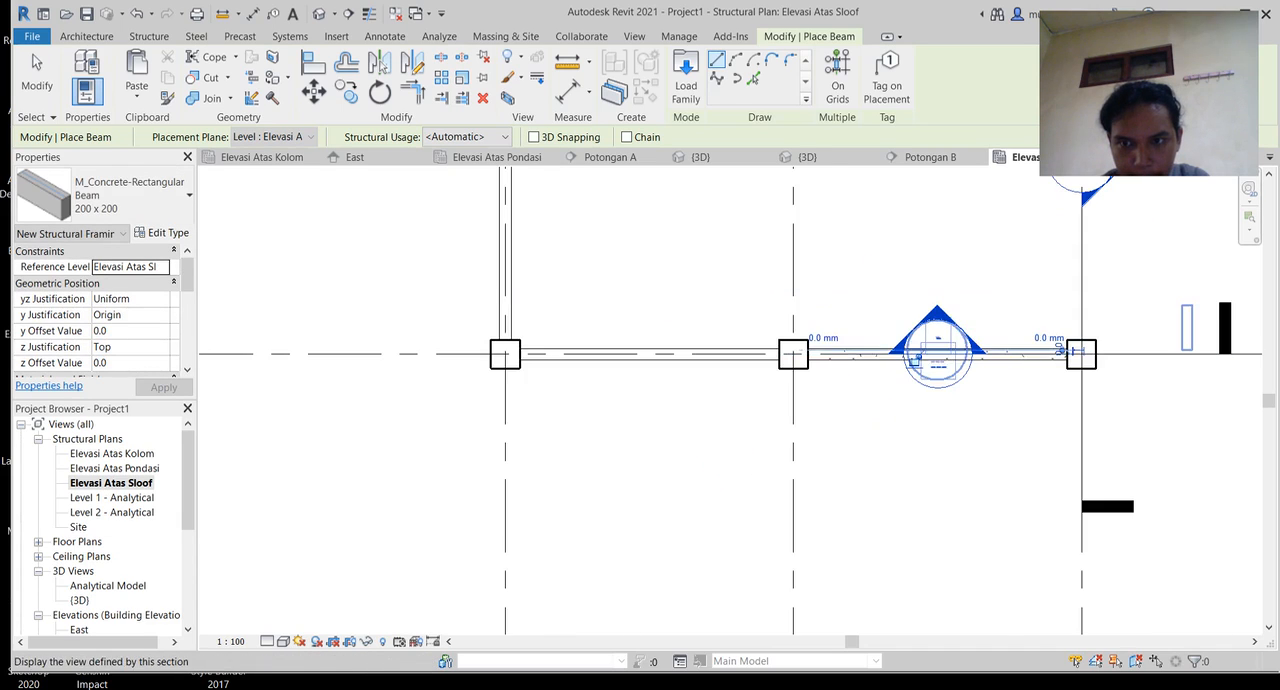
{"action": "middle_click_drag", "start_coordinate": [774, 356], "coordinate": [780, 372]}
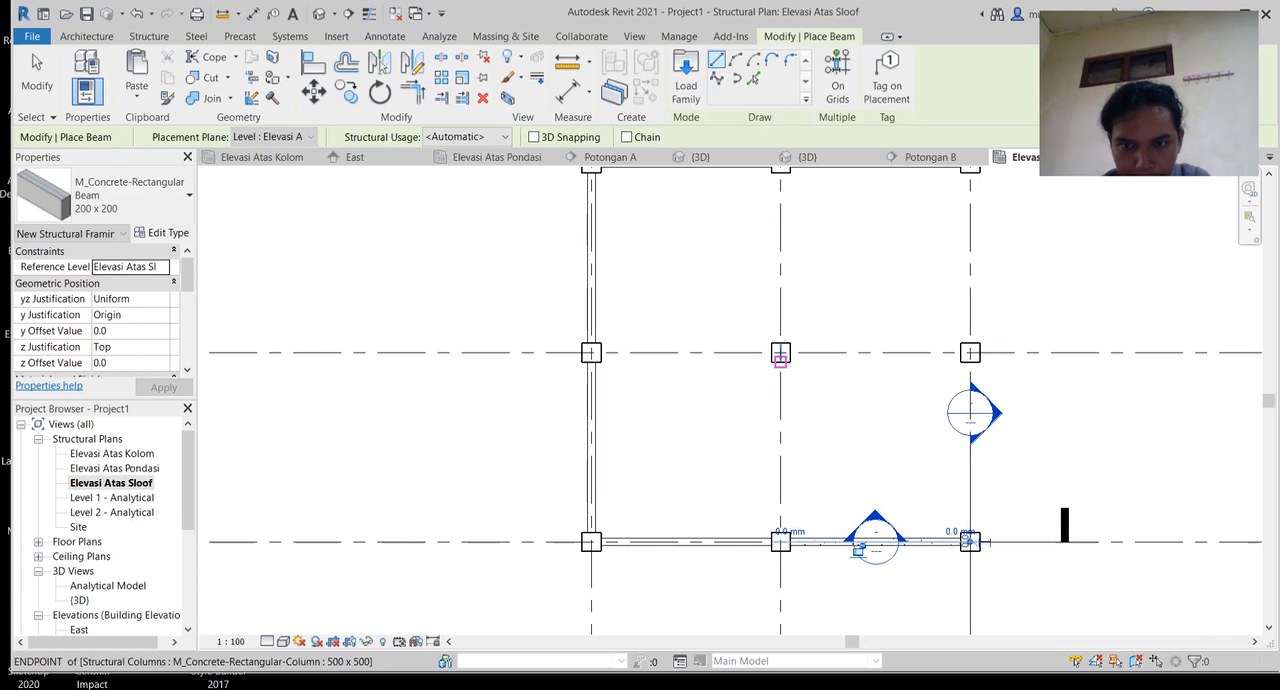
{"action": "left_click", "coordinate": [780, 355]}
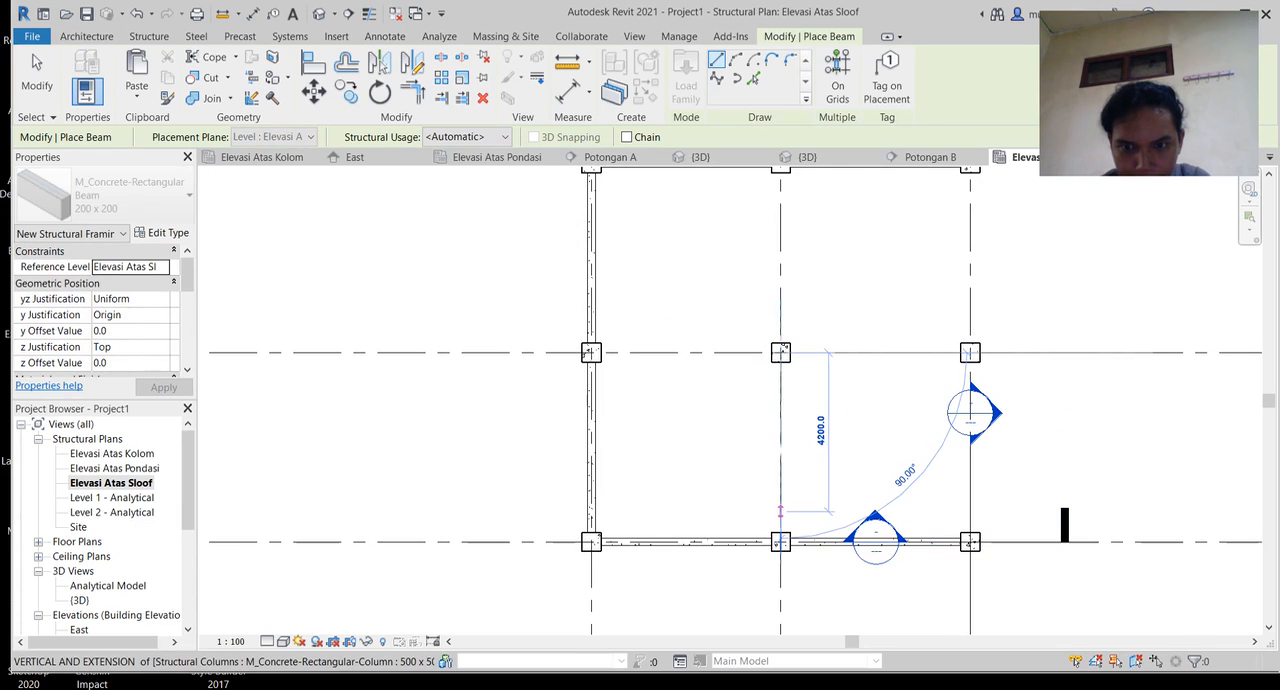
{"action": "left_click", "coordinate": [780, 538]}
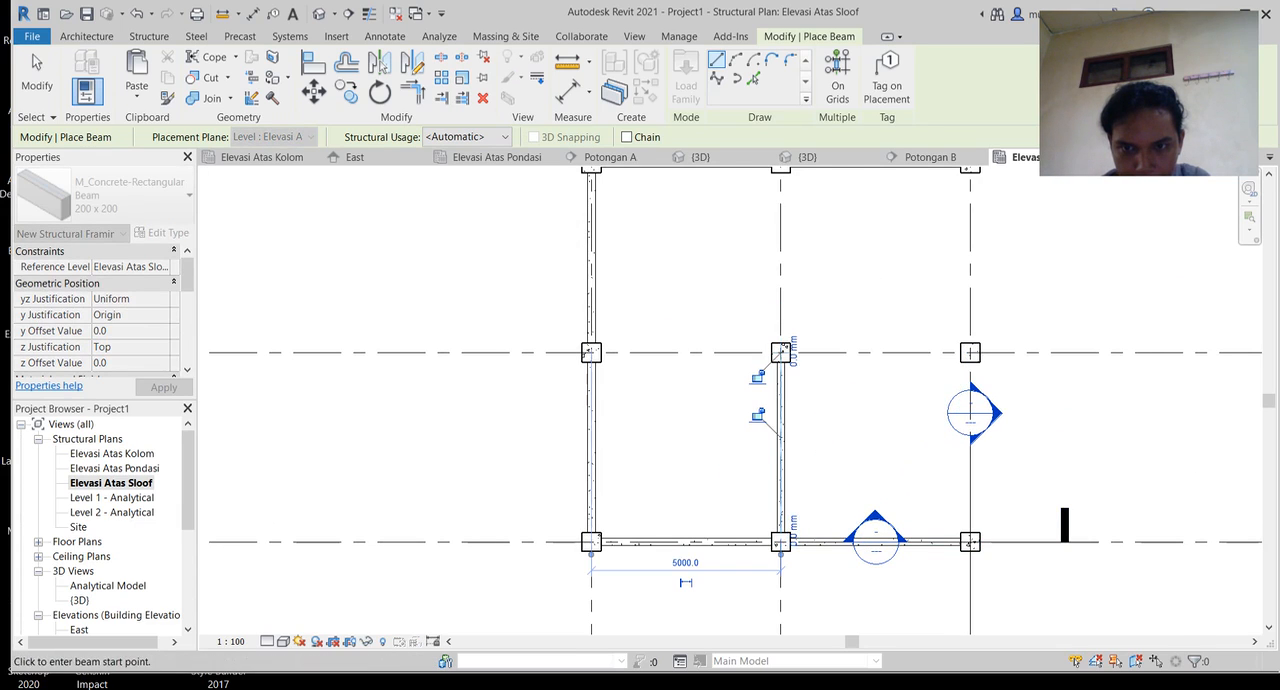
Step: Draw a 4500 mm beam down the second vertical grid line between the facing sides of the top-row and middle-row columns
{"action": "middle_click_drag", "start_coordinate": [780, 267], "coordinate": [762, 404]}
{"action": "scroll", "coordinate": [765, 310], "scroll_direction": "up", "scroll_amount": 2}
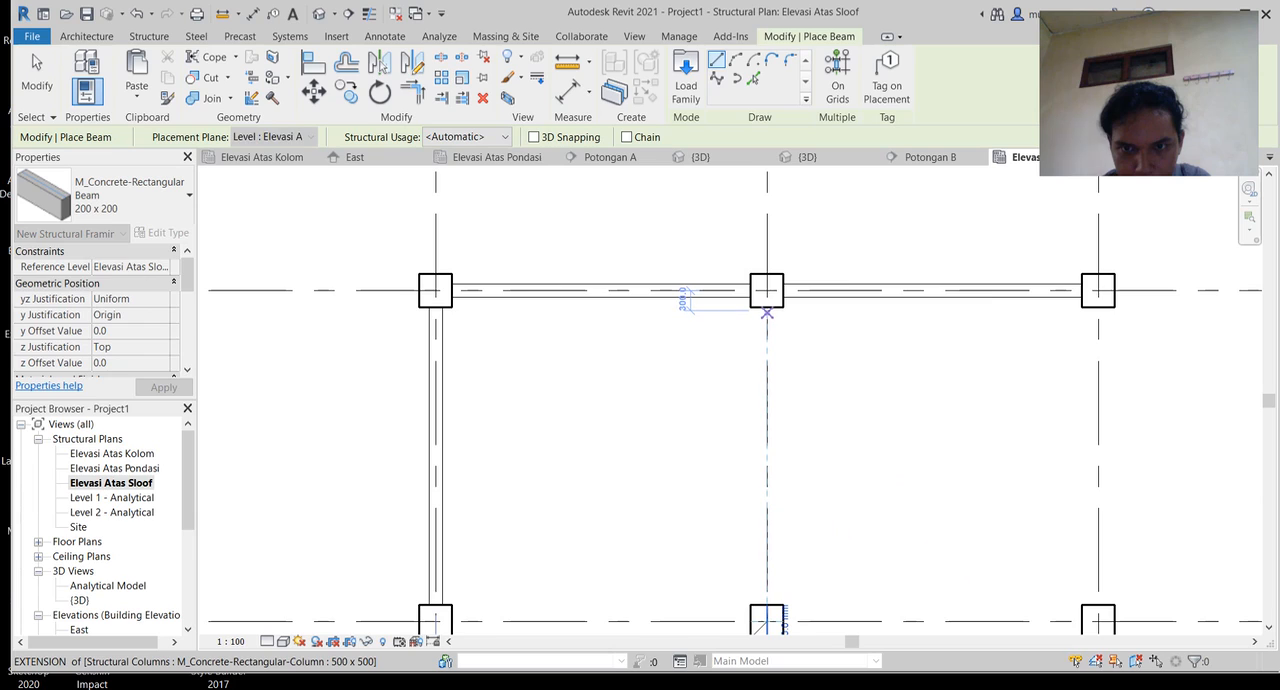
{"action": "left_click", "coordinate": [767, 318]}
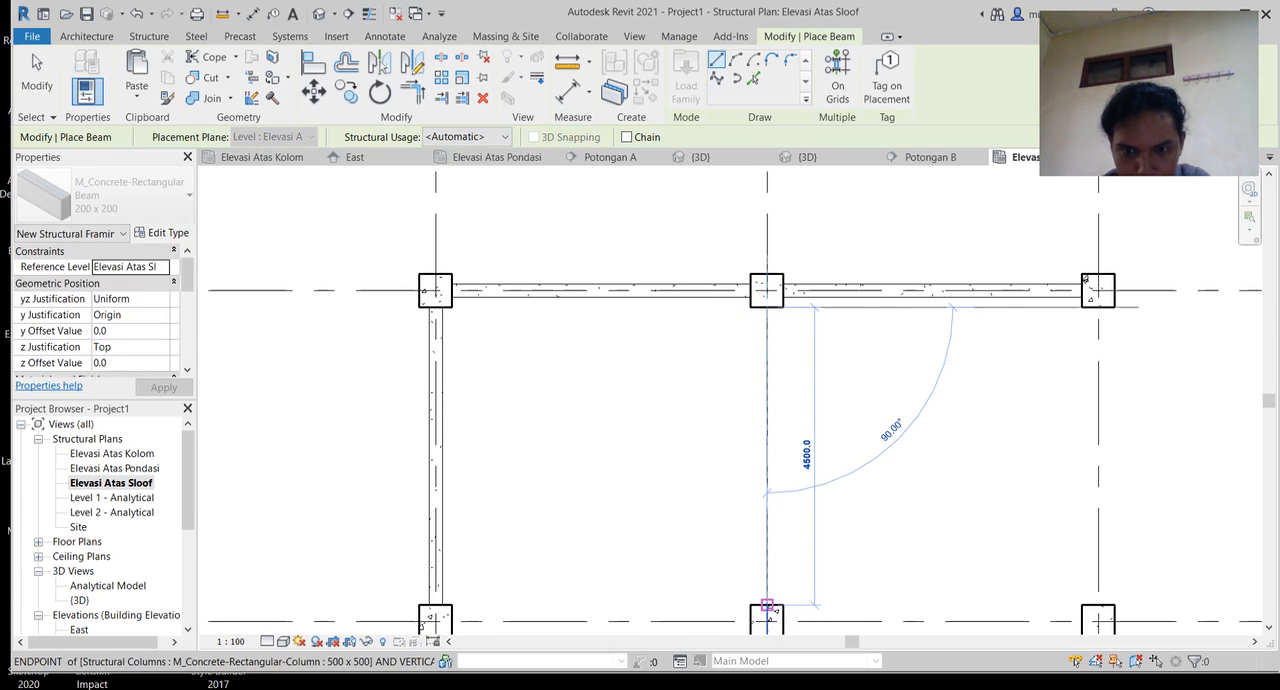
{"action": "left_click", "coordinate": [767, 606]}
Step: Draw a beam down the third vertical grid line between the facing sides of the top-row and middle-row columns
{"action": "middle_click_drag", "start_coordinate": [767, 625], "coordinate": [432, 600]}
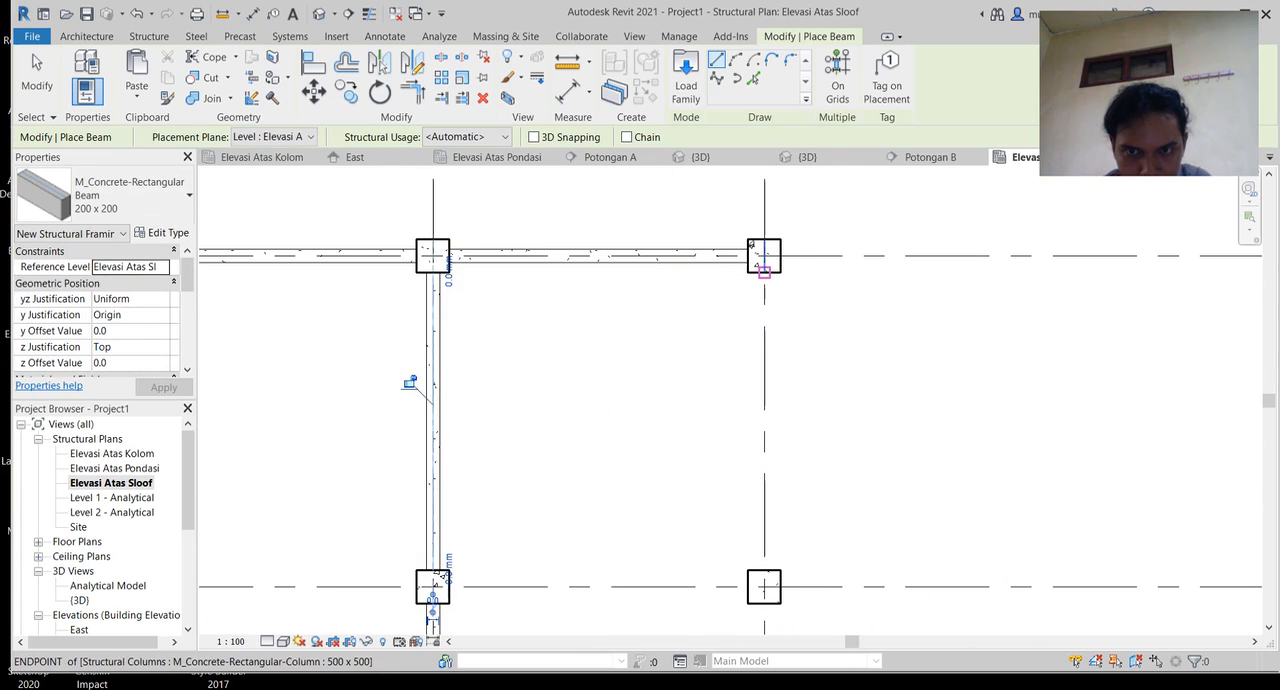
{"action": "left_click", "coordinate": [764, 268]}
{"action": "scroll", "coordinate": [766, 458], "scroll_direction": "up", "scroll_amount": 1}
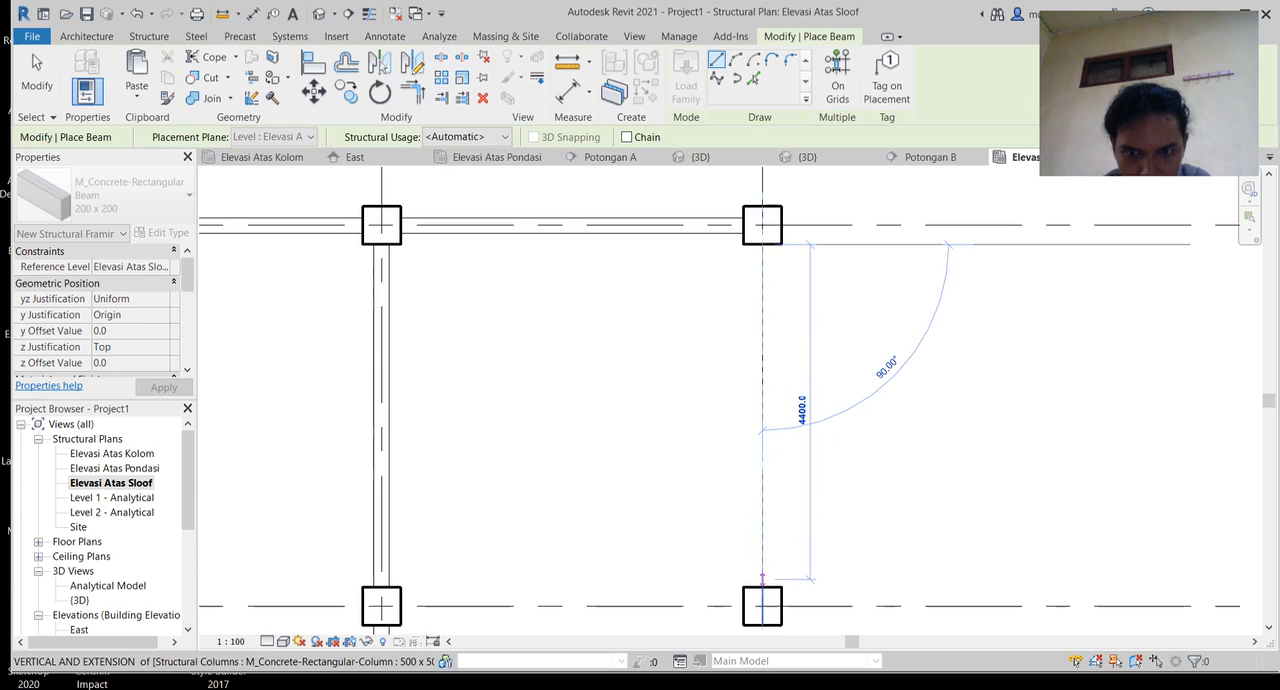
{"action": "left_click", "coordinate": [762, 587]}
Step: Draw a 4500 mm beam on the third vertical grid line between the facing sides of the bottom-row and middle-row columns
{"action": "middle_click_drag", "start_coordinate": [762, 587], "coordinate": [712, 247]}
{"action": "left_click", "coordinate": [712, 283]}
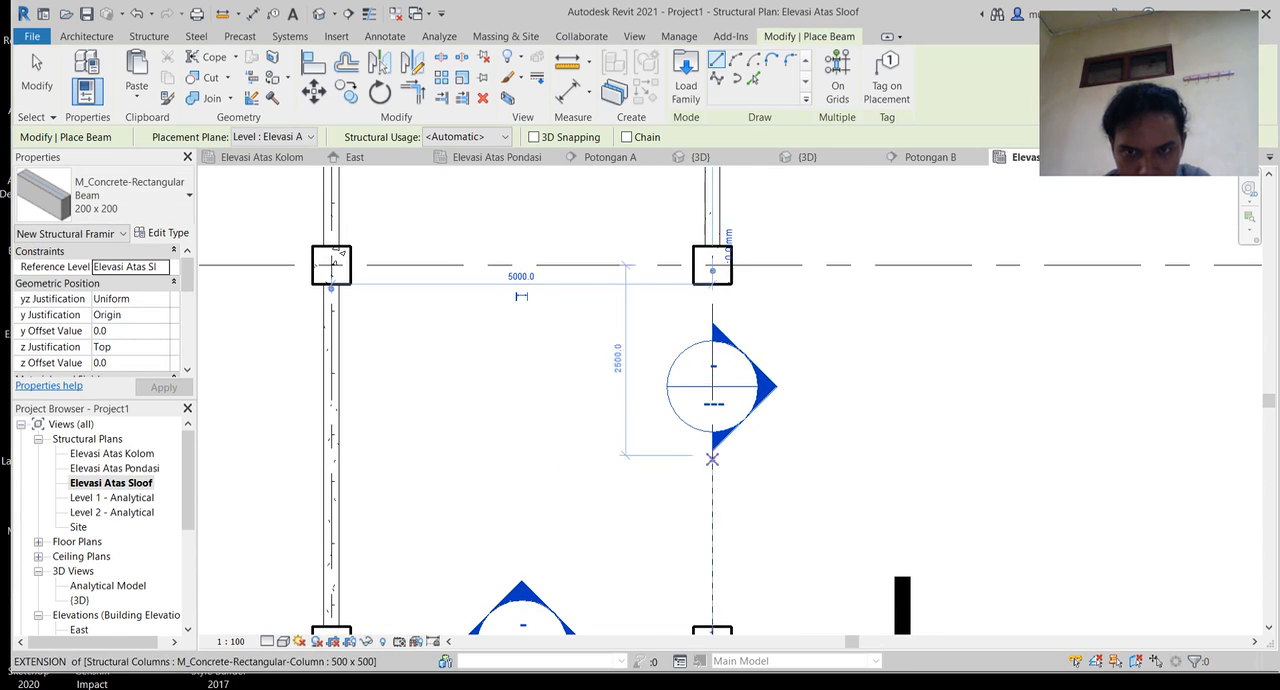
{"action": "middle_click_drag", "start_coordinate": [720, 646], "coordinate": [735, 562]}
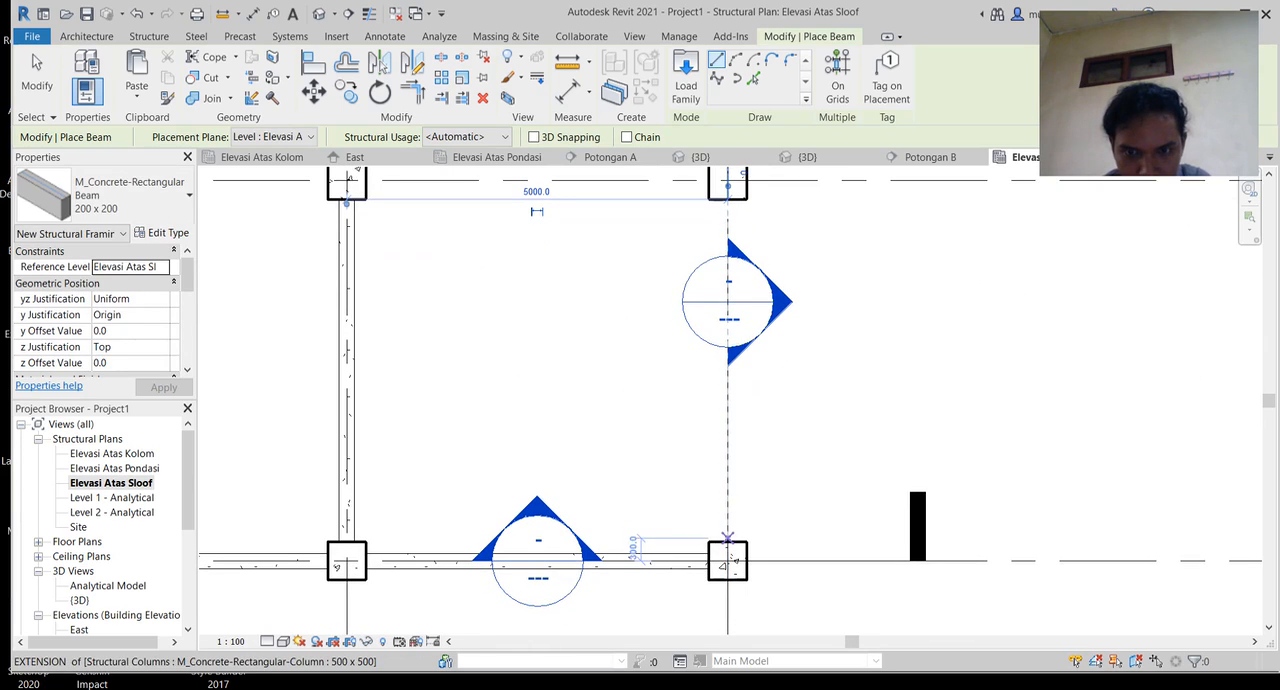
{"action": "left_click", "coordinate": [727, 543]}
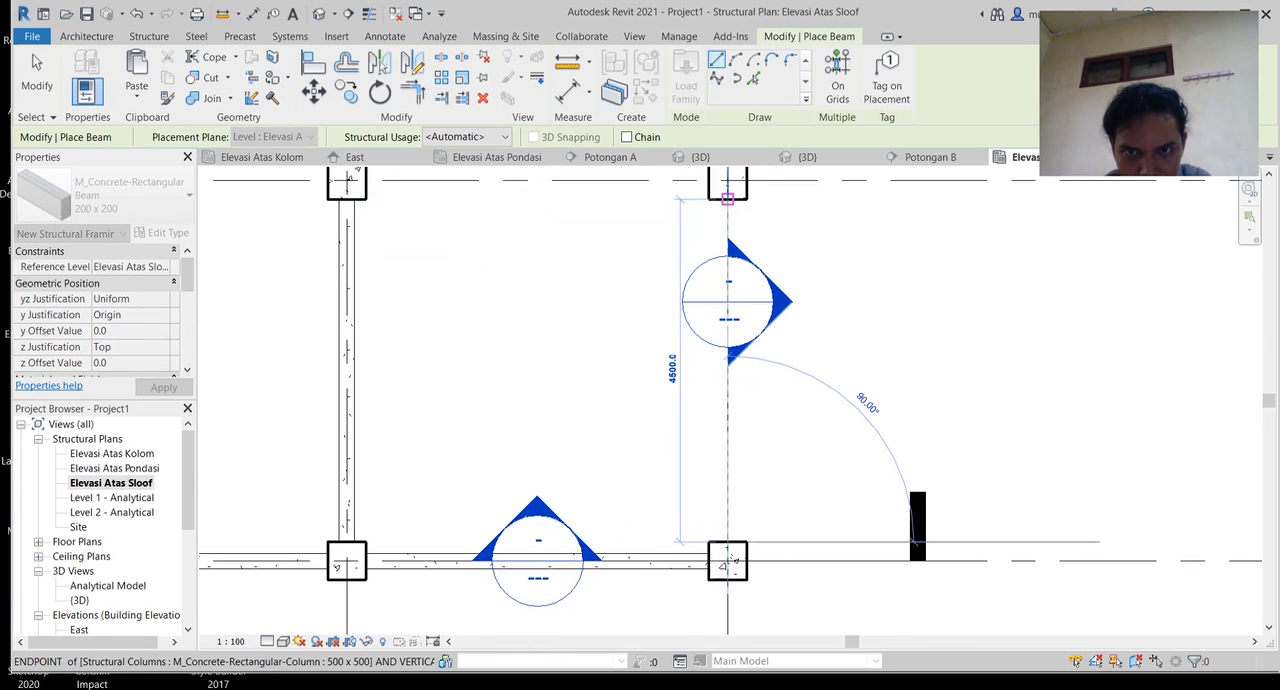
{"action": "left_click", "coordinate": [727, 198]}
Step: Draw a beam along the middle row between the facing sides of the second and third columns
{"action": "middle_click_drag", "start_coordinate": [749, 410], "coordinate": [880, 577]}
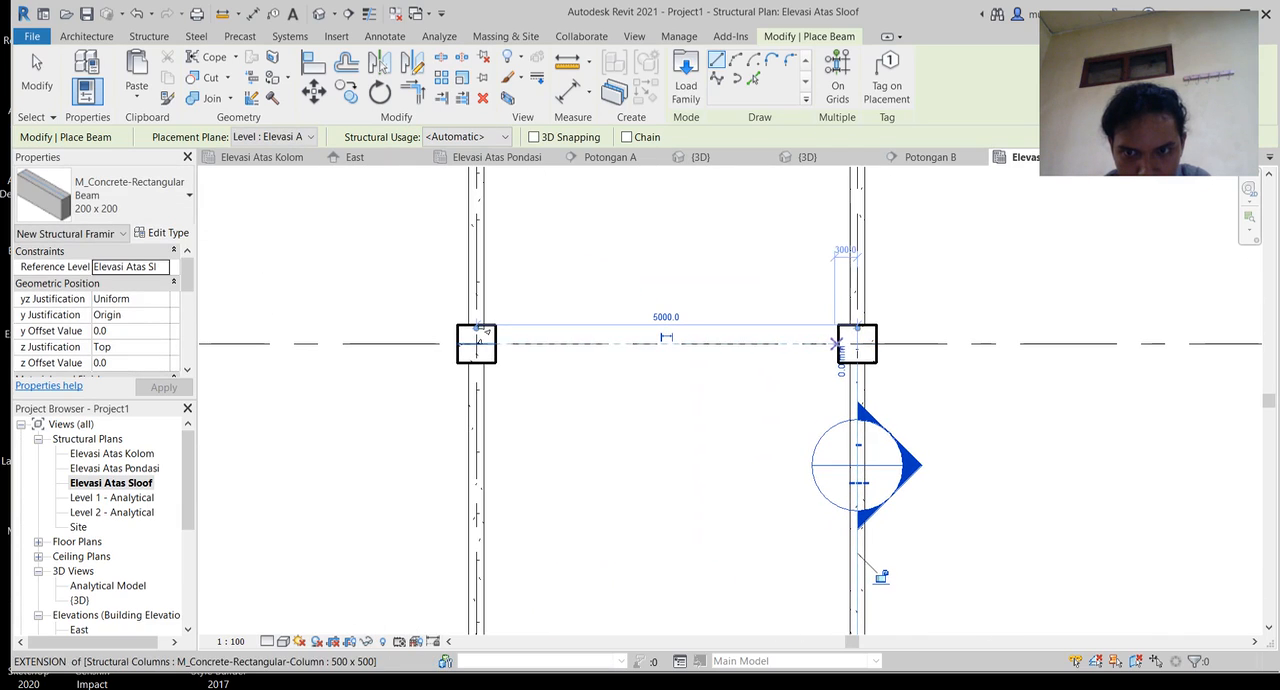
{"action": "scroll", "coordinate": [505, 337], "scroll_direction": "up", "scroll_amount": 8}
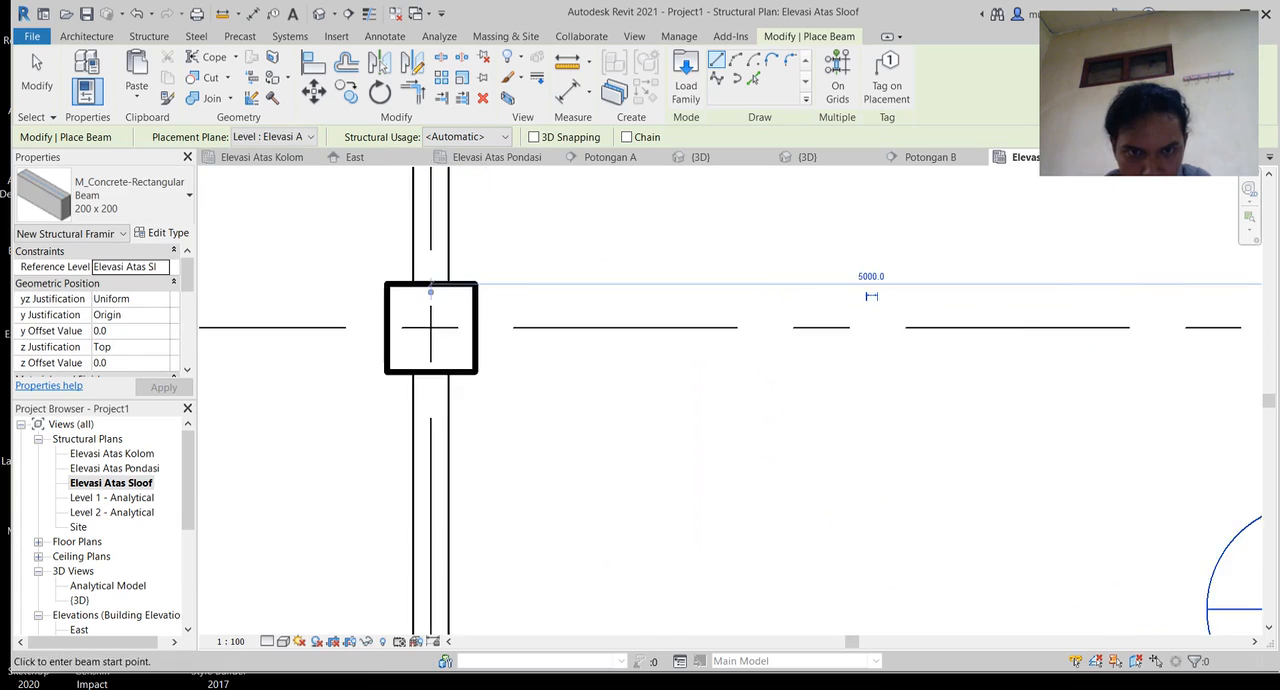
{"action": "left_click", "coordinate": [462, 324]}
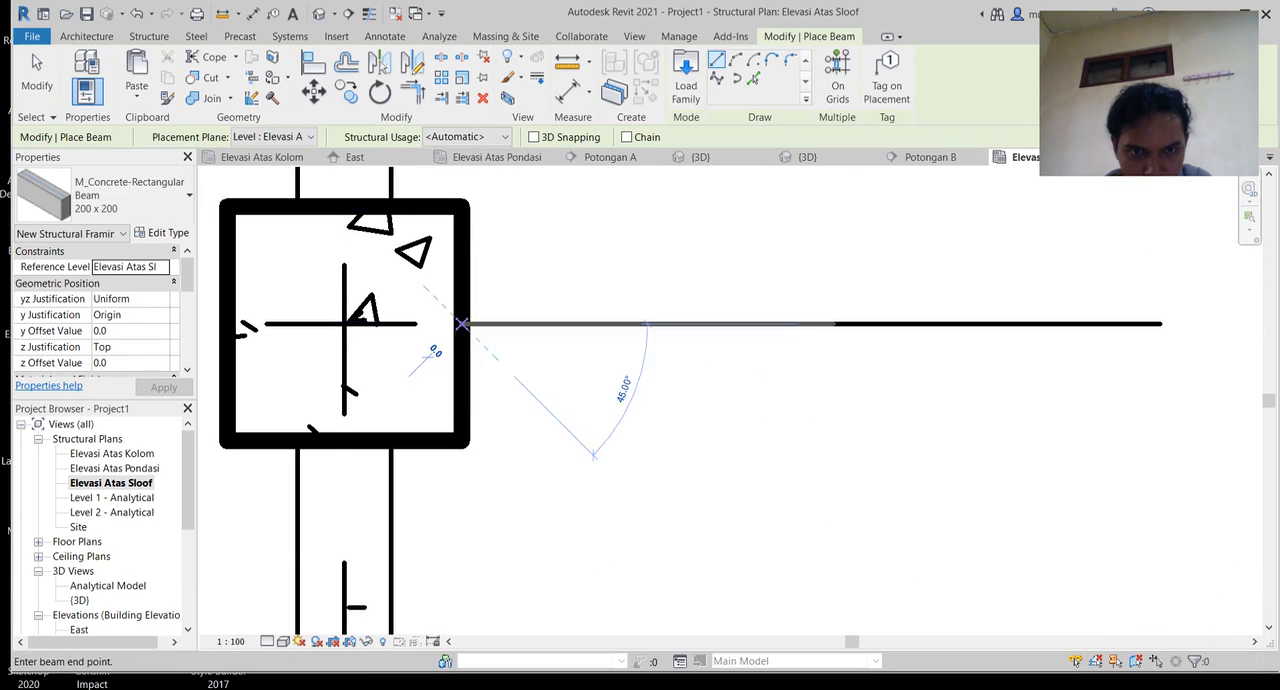
{"action": "middle_click_drag", "start_coordinate": [958, 306], "coordinate": [200, 300]}
{"action": "middle_click_drag", "start_coordinate": [1043, 314], "coordinate": [244, 355]}
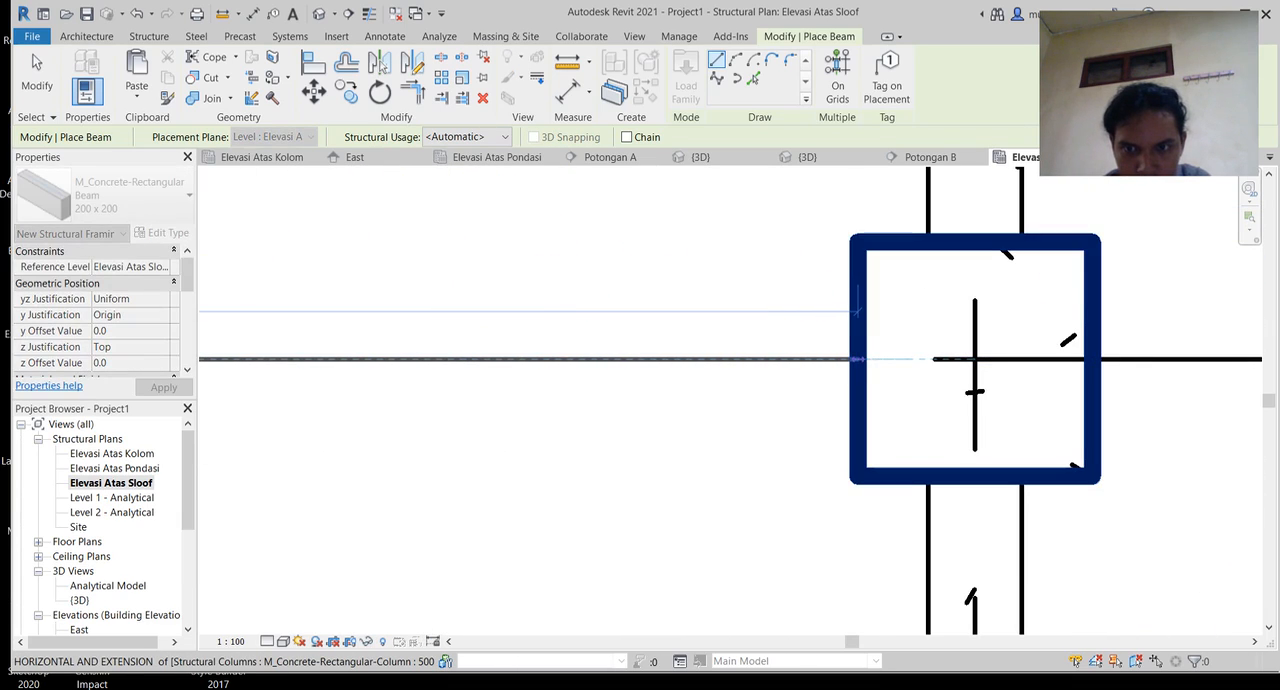
{"action": "left_click", "coordinate": [858, 359]}
Step: Draw a 4500 mm beam along the middle row between the facing sides of the first and second columns
{"action": "scroll", "coordinate": [859, 359], "scroll_direction": "down", "scroll_amount": 5}
{"action": "middle_click_drag", "start_coordinate": [660, 360], "coordinate": [1246, 280]}
{"action": "scroll", "coordinate": [385, 277], "scroll_direction": "up", "scroll_amount": 3}
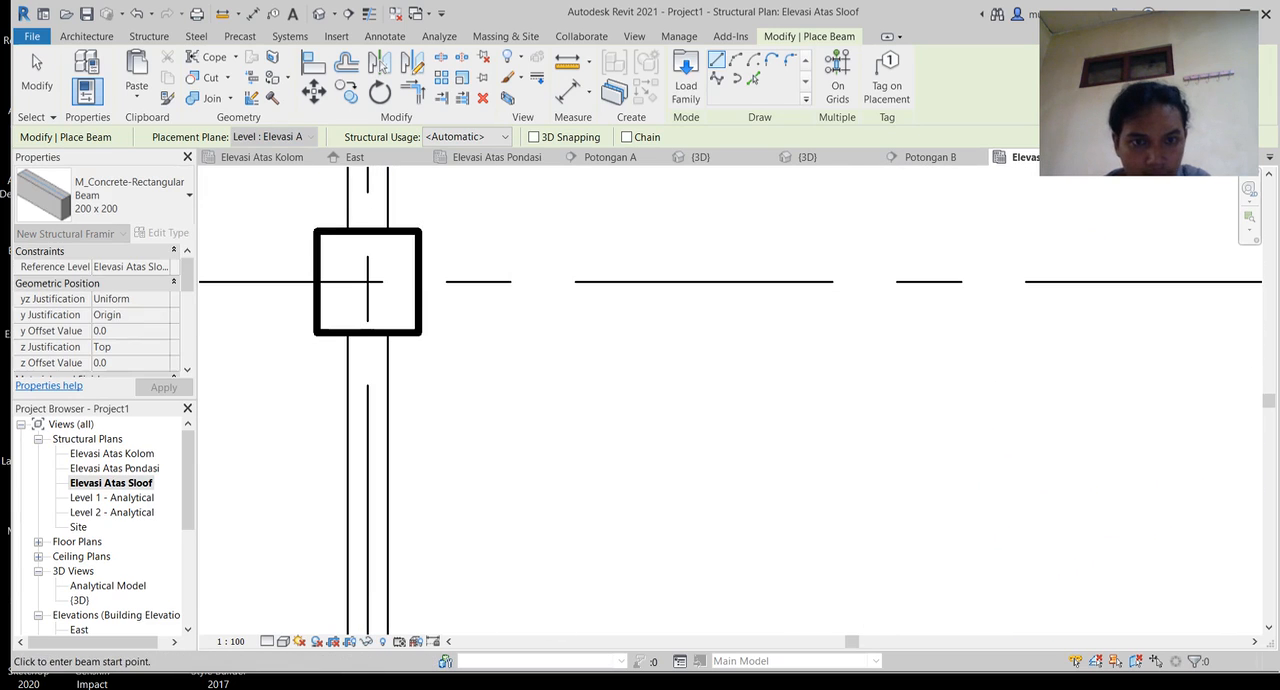
{"action": "left_click", "coordinate": [418, 282]}
{"action": "middle_click_drag", "start_coordinate": [848, 296], "coordinate": [209, 279]}
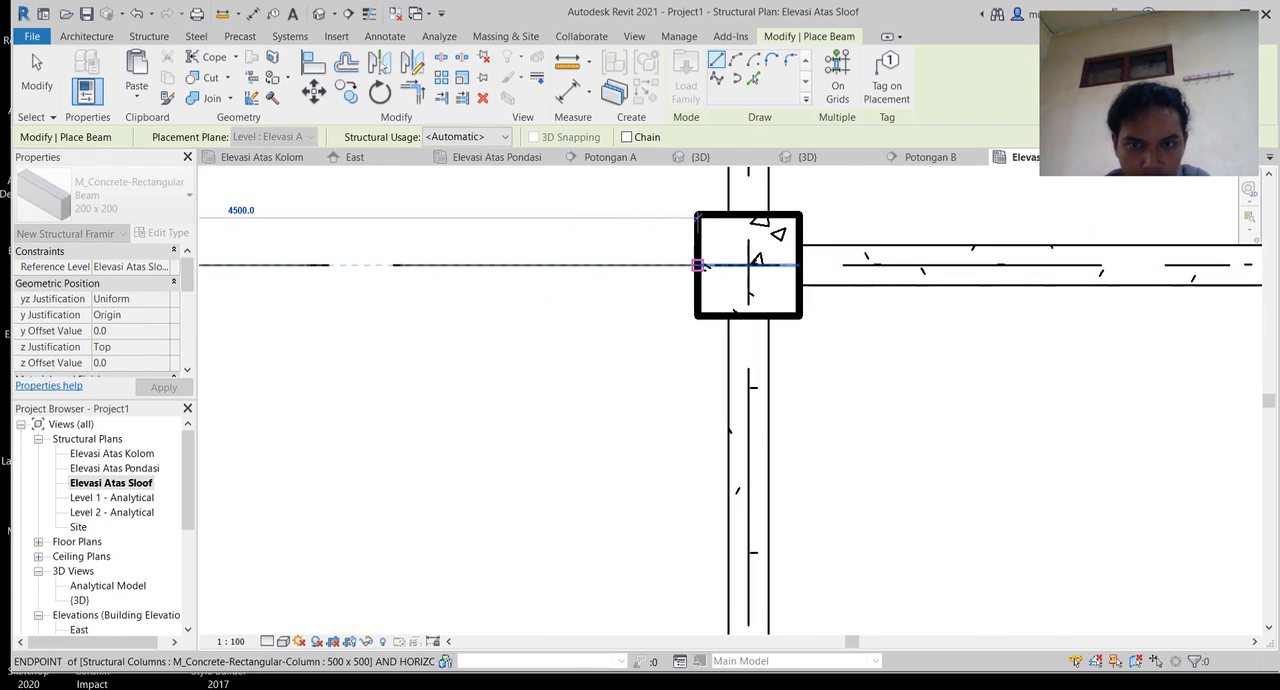
{"action": "left_click", "coordinate": [698, 265]}
{"action": "scroll", "coordinate": [700, 280], "scroll_direction": "down", "scroll_amount": 5}
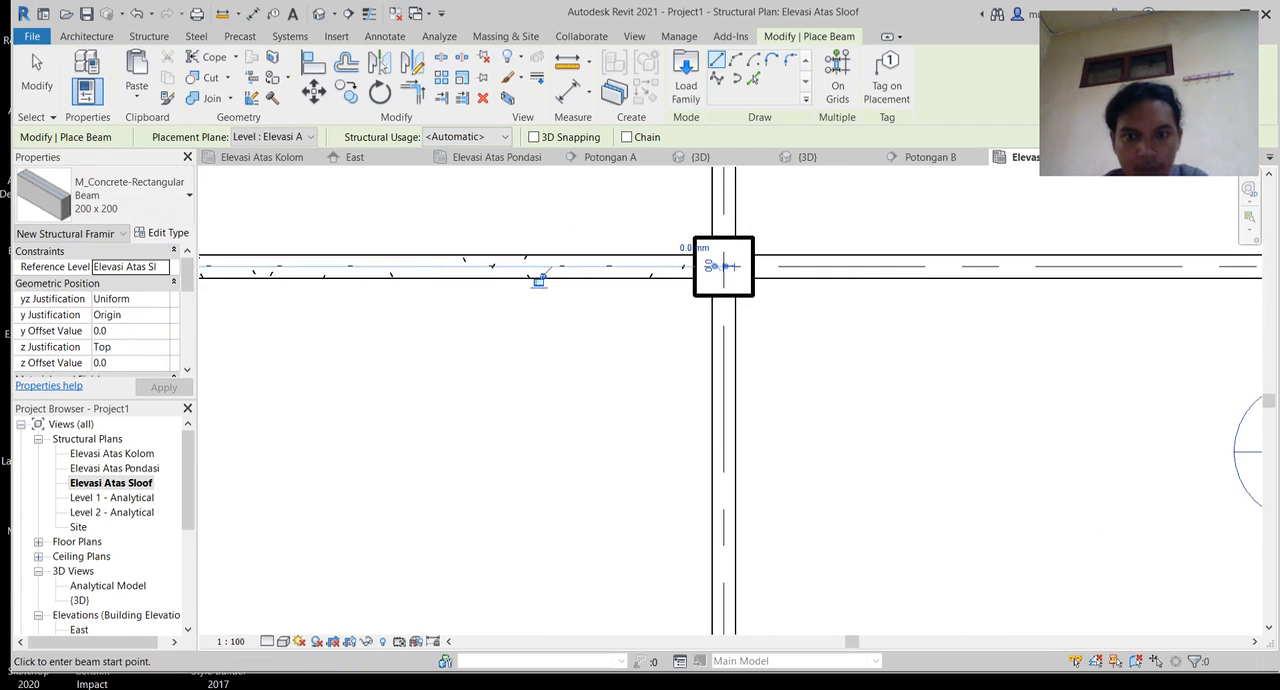
Step: Examine the completed sloof beams between the columns in the 3D view
{"action": "middle_click_drag", "start_coordinate": [733, 312], "coordinate": [644, 330]}
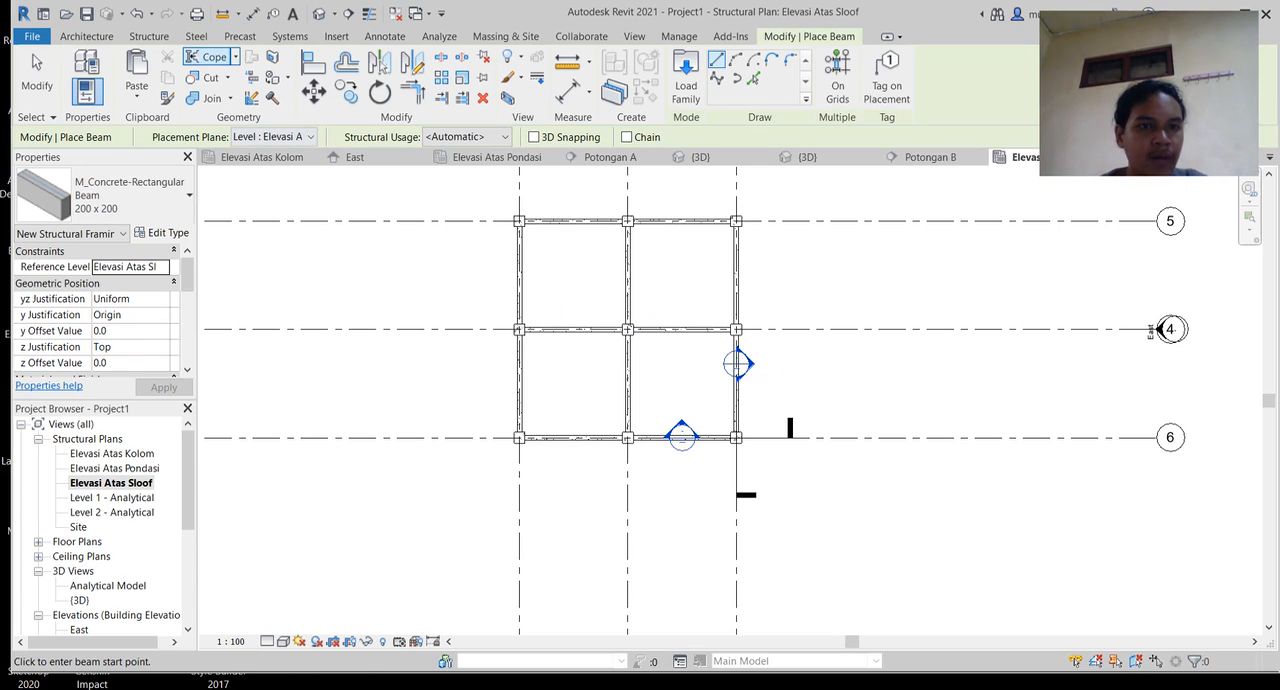
{"action": "left_click", "coordinate": [319, 14]}
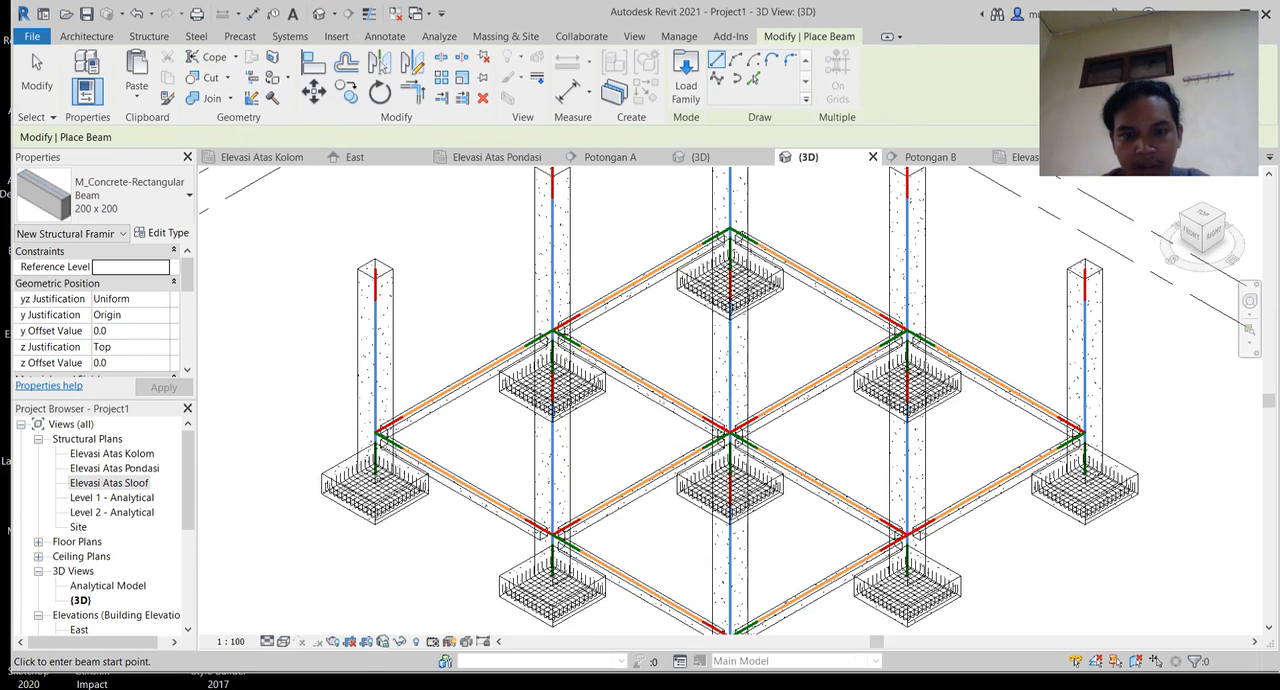
{"action": "scroll", "coordinate": [485, 490], "scroll_direction": "up", "scroll_amount": 3}
{"action": "middle_click_drag", "start_coordinate": [485, 490], "coordinate": [462, 328]}
{"action": "middle_click_drag", "start_coordinate": [1080, 380], "coordinate": [406, 489]}
{"action": "scroll", "coordinate": [406, 489], "scroll_direction": "up", "scroll_amount": 1}
{"action": "scroll", "coordinate": [650, 400], "scroll_direction": "down", "scroll_amount": 6}
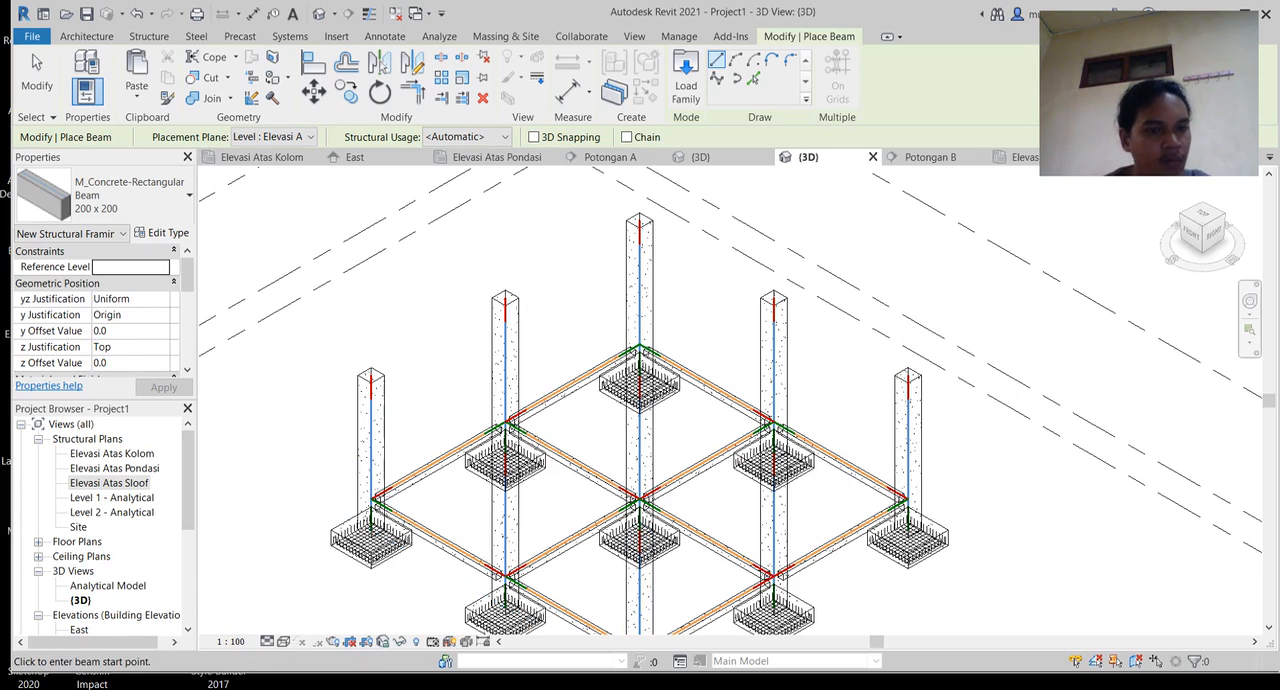
Step: Open the Elevasi Atas Kolom structural plan at the column grid
{"action": "left_click", "coordinate": [112, 454]}
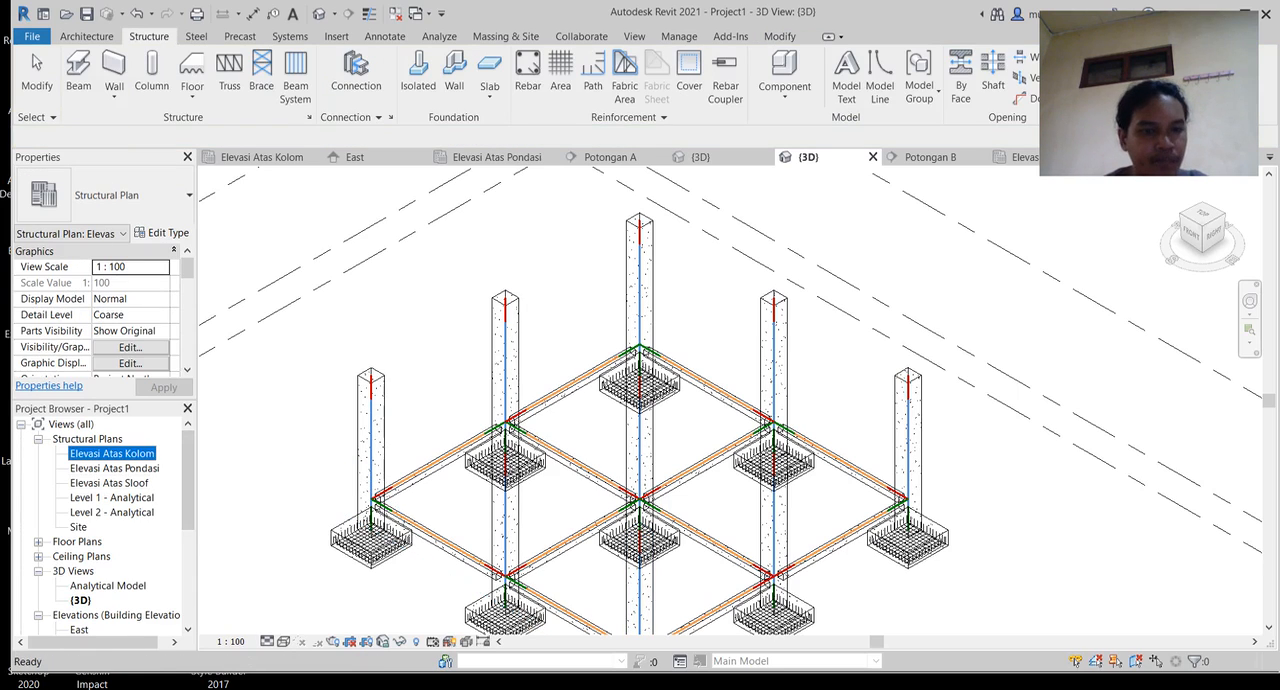
{"action": "double_click", "coordinate": [112, 454]}
{"action": "scroll", "coordinate": [757, 359], "scroll_direction": "up", "scroll_amount": 5}
{"action": "scroll", "coordinate": [820, 430], "scroll_direction": "up", "scroll_amount": 1}
{"action": "middle_click_drag", "start_coordinate": [820, 430], "coordinate": [663, 507]}
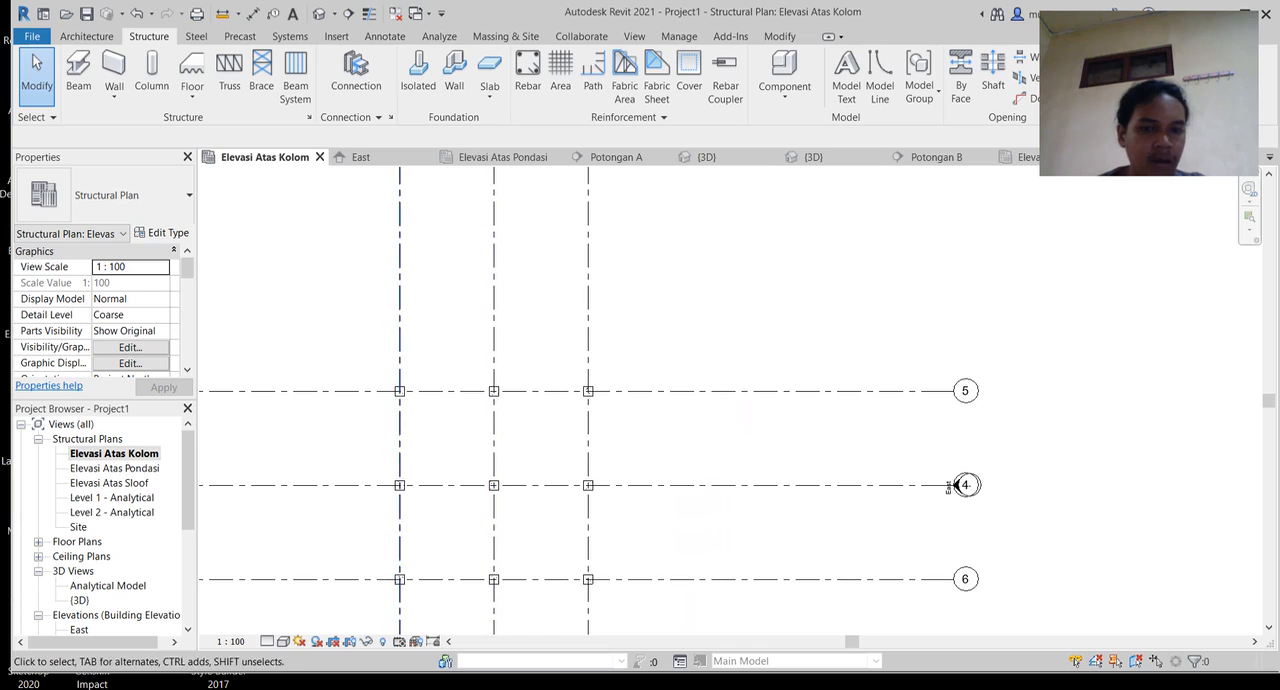
{"action": "scroll", "coordinate": [446, 424], "scroll_direction": "up", "scroll_amount": 3}
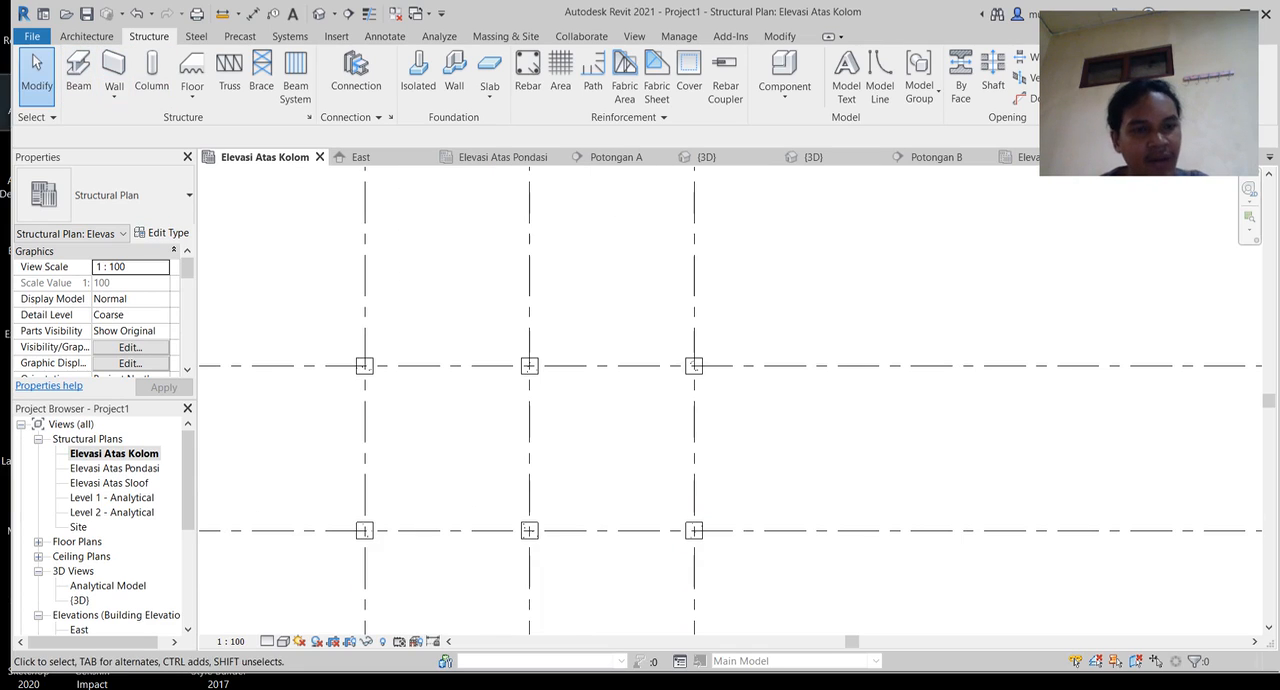
Step: Start a beam, set the 200 x 200 concrete beam type's b and h to 300, and rename the type 300 x 300
{"action": "left_click", "coordinate": [78, 72]}
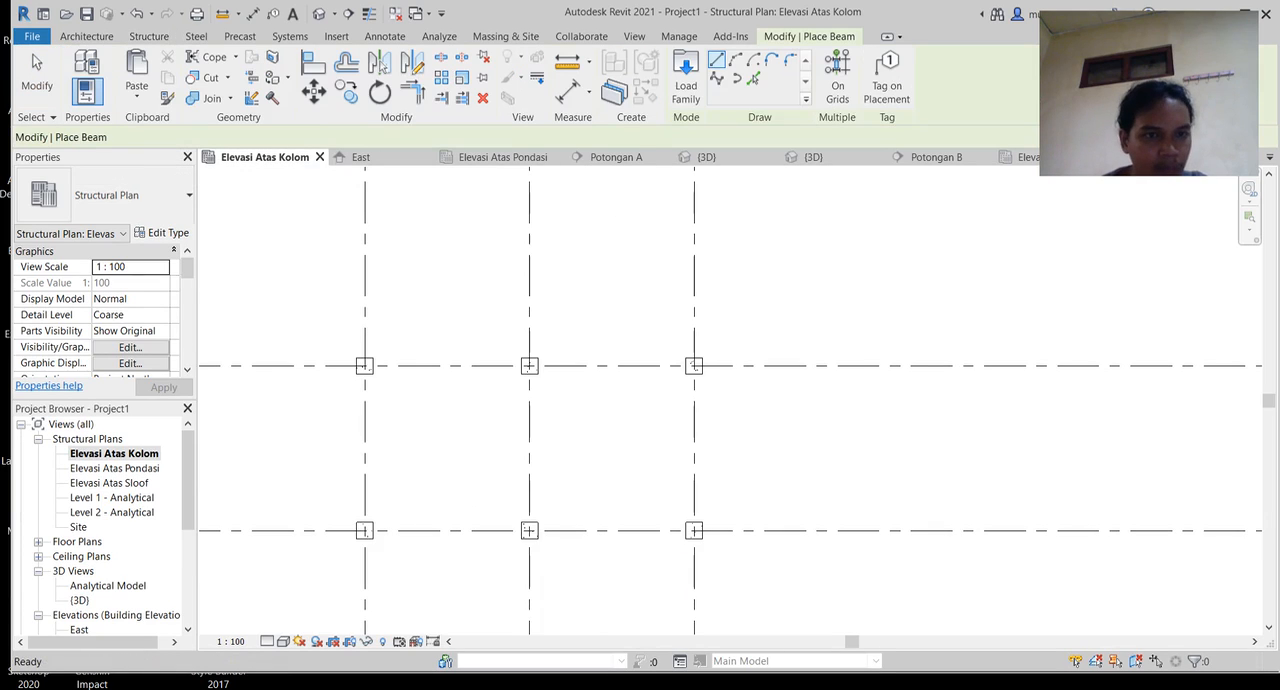
{"action": "left_click", "coordinate": [162, 232]}
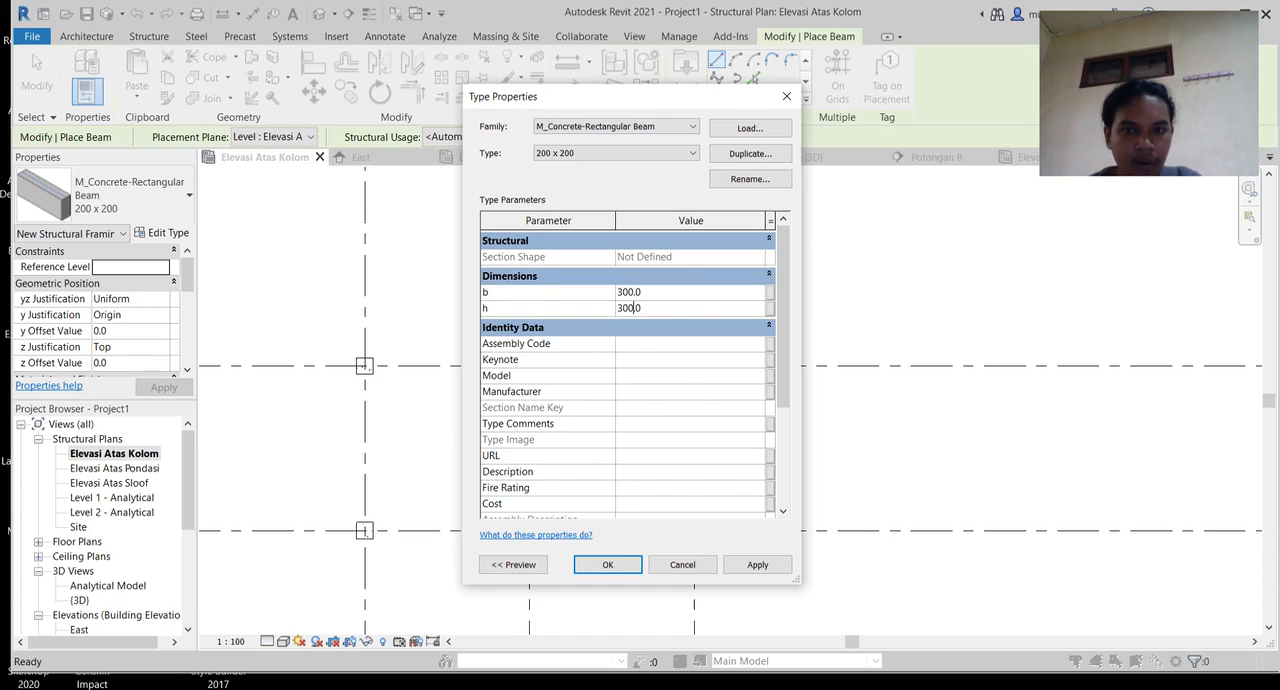
{"action": "left_click", "coordinate": [750, 179]}
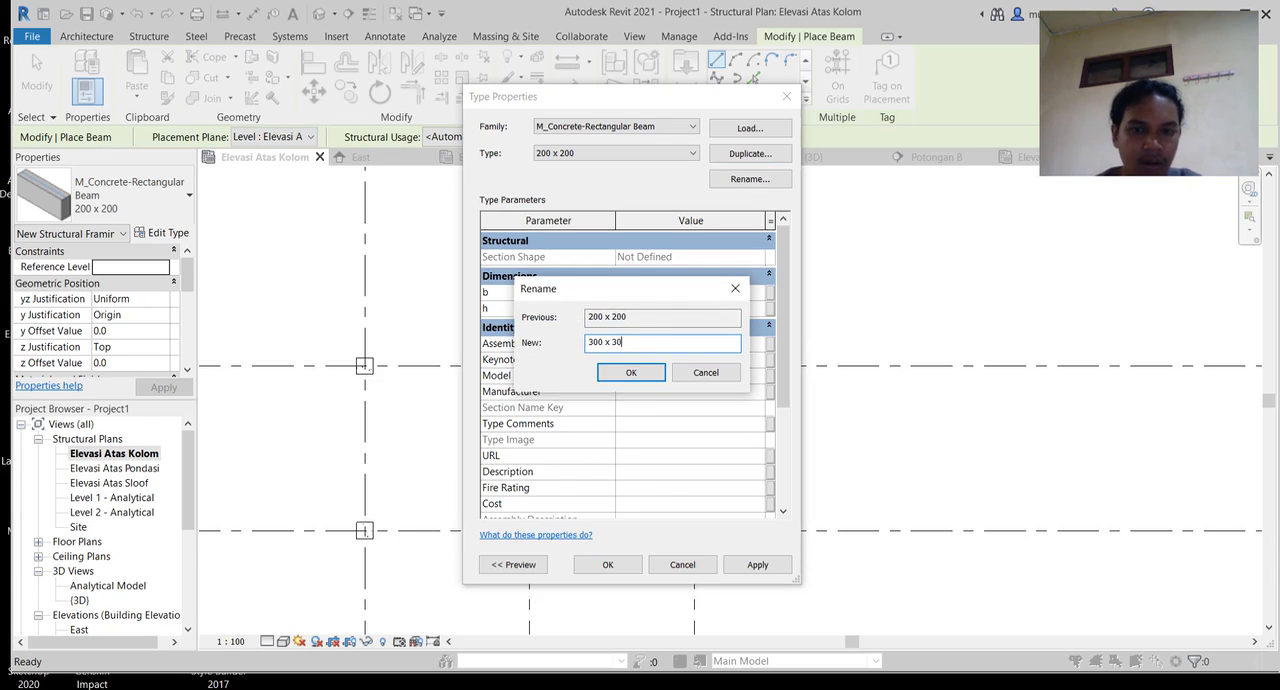
{"action": "key", "text": "Return"}
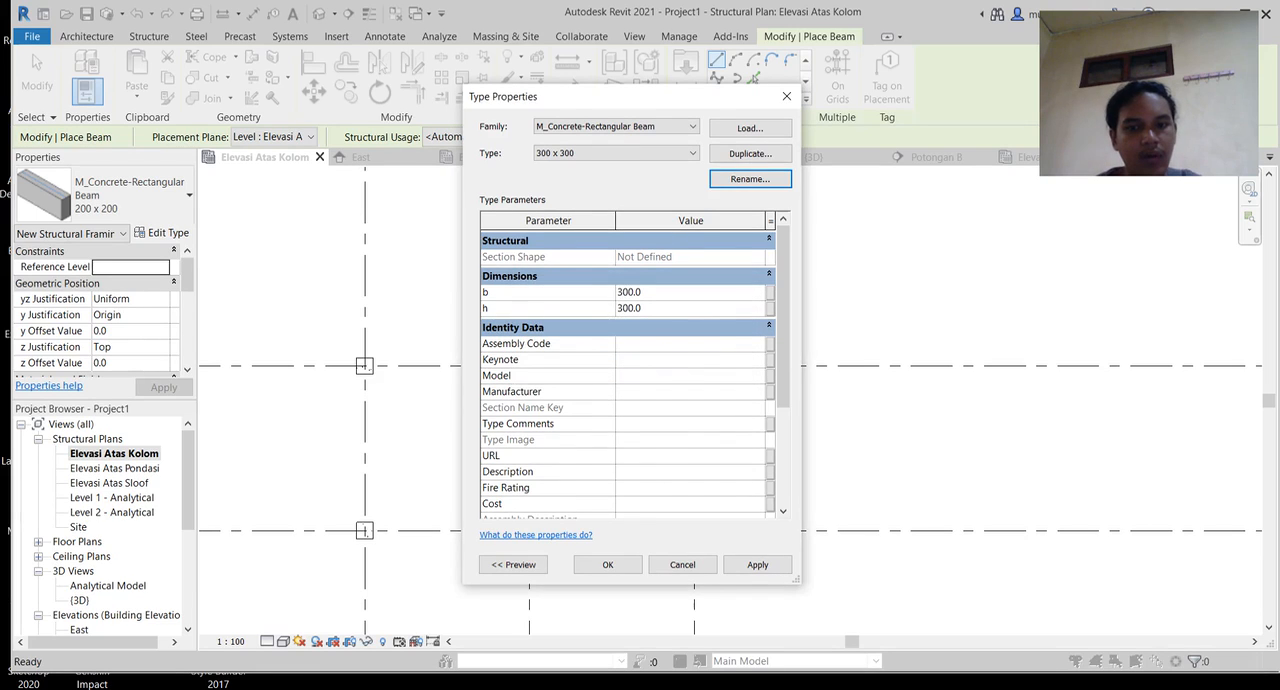
{"action": "left_click", "coordinate": [607, 564]}
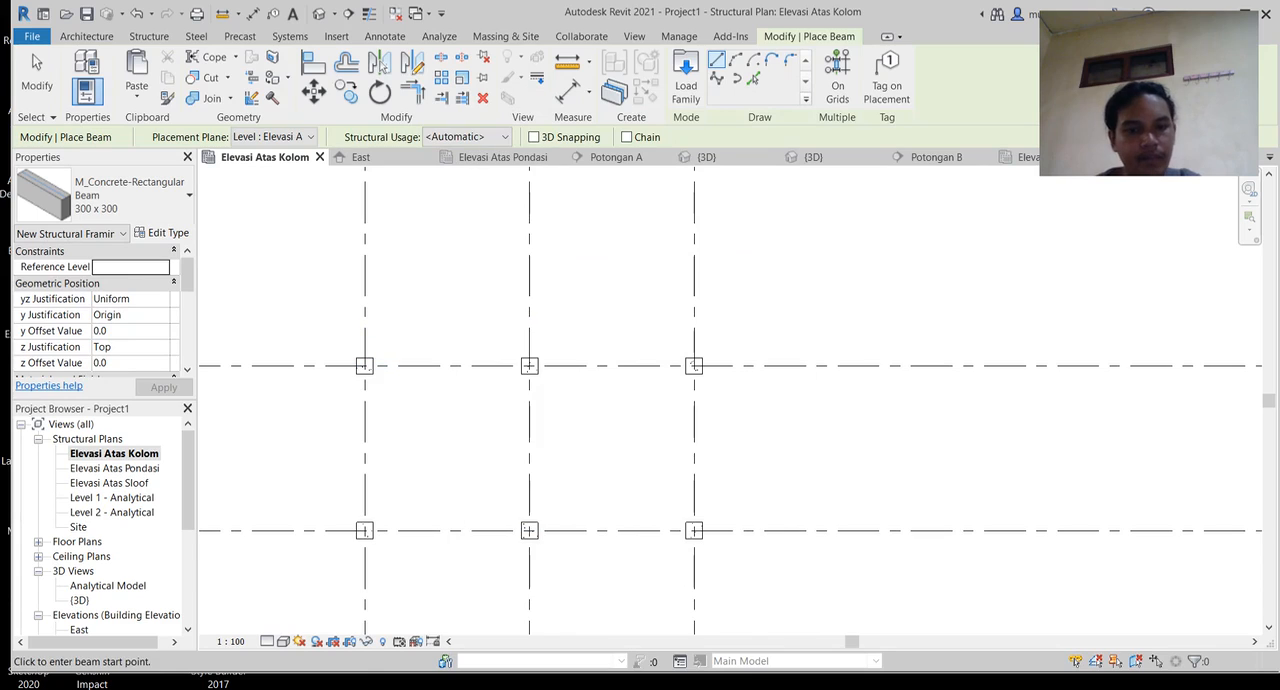
Step: Draw a 300 x 300 beam along the top row between the facing sides of the first and second columns
{"action": "scroll", "coordinate": [366, 378], "scroll_direction": "up", "scroll_amount": 3}
{"action": "scroll", "coordinate": [392, 365], "scroll_direction": "up", "scroll_amount": 2}
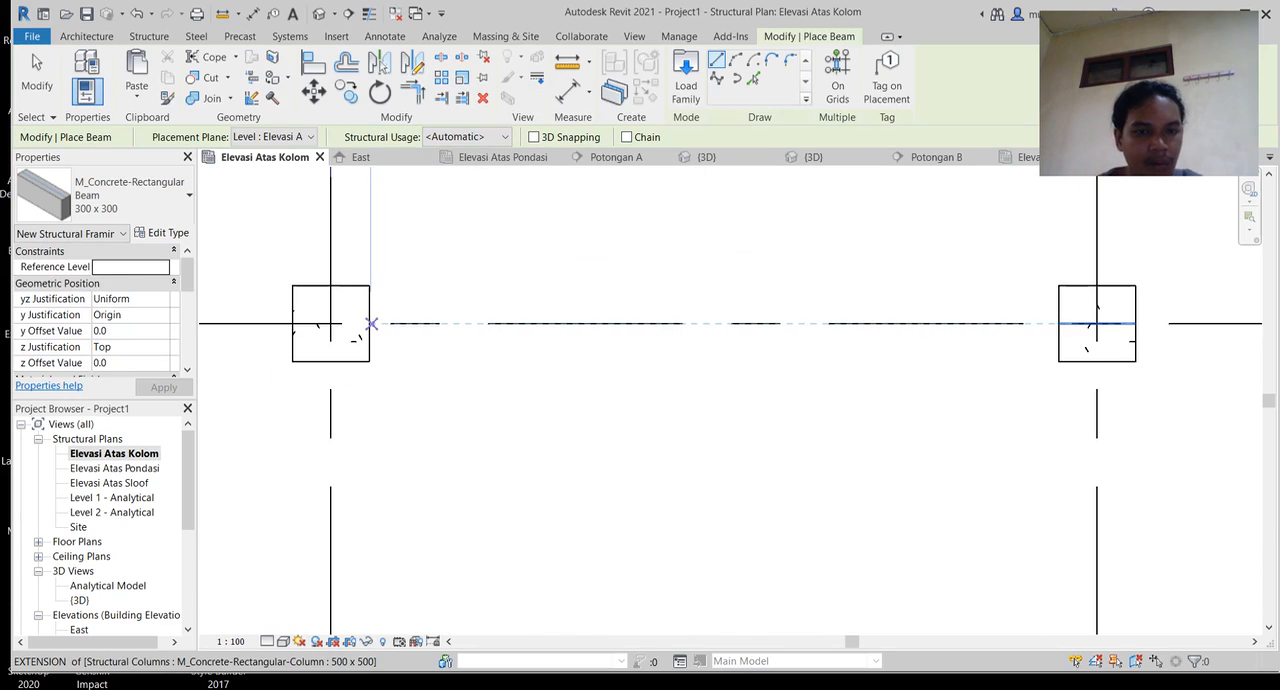
{"action": "scroll", "coordinate": [369, 323], "scroll_direction": "up", "scroll_amount": 5}
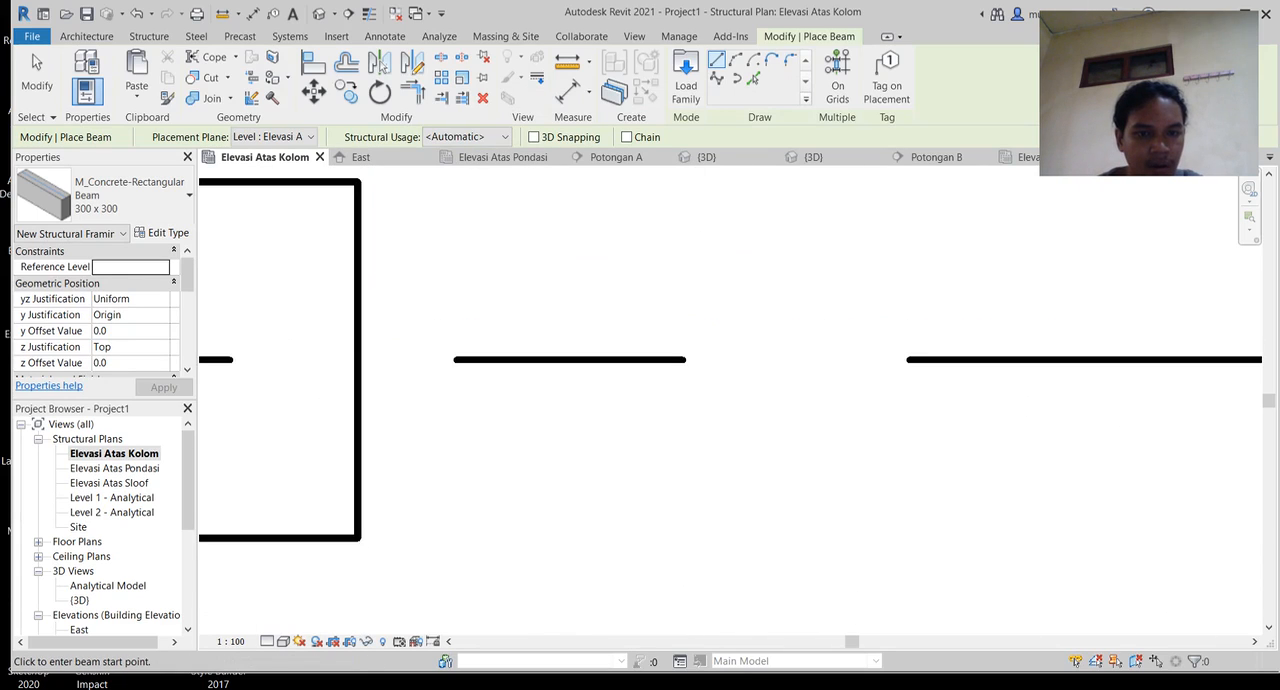
{"action": "left_click", "coordinate": [358, 359]}
{"action": "middle_click_drag", "start_coordinate": [991, 482], "coordinate": [300, 366]}
{"action": "scroll", "coordinate": [414, 330], "scroll_direction": "down", "scroll_amount": 1}
{"action": "middle_click_drag", "start_coordinate": [931, 280], "coordinate": [303, 443]}
{"action": "scroll", "coordinate": [310, 442], "scroll_direction": "down", "scroll_amount": 3}
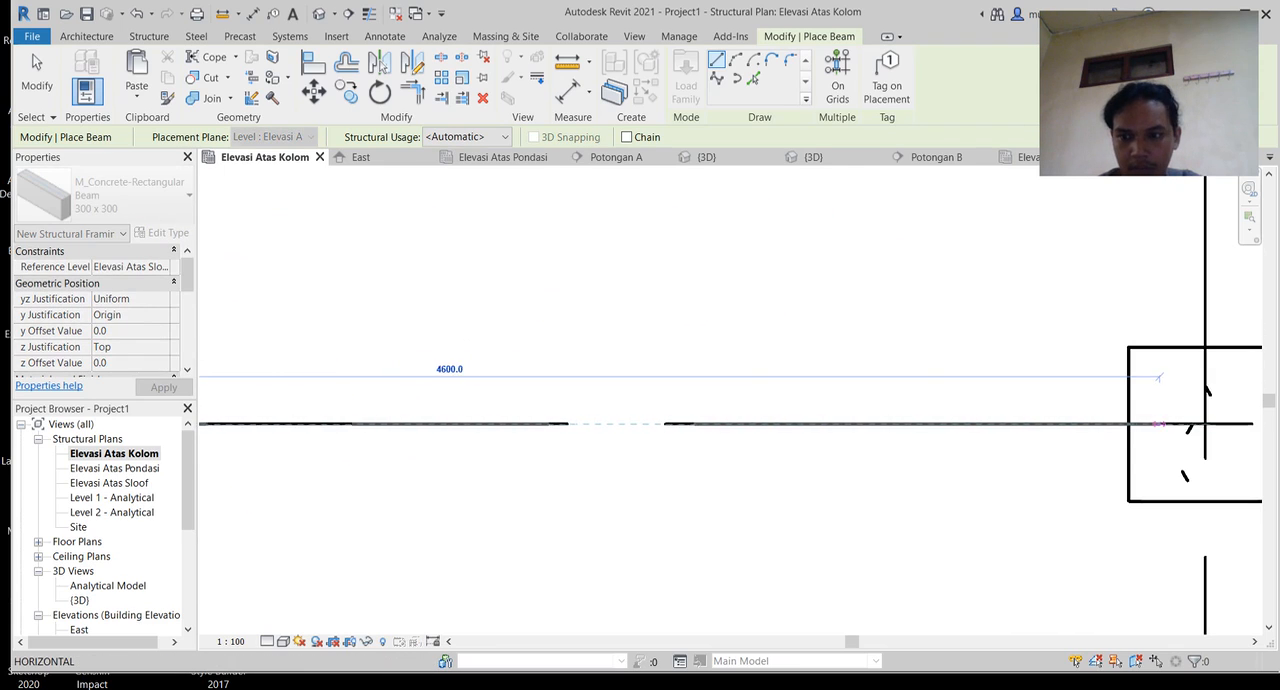
{"action": "left_click", "coordinate": [1133, 377]}
Step: Draw a beam along the top row between the facing sides of the second and third columns
{"action": "middle_click_drag", "start_coordinate": [1115, 418], "coordinate": [510, 376]}
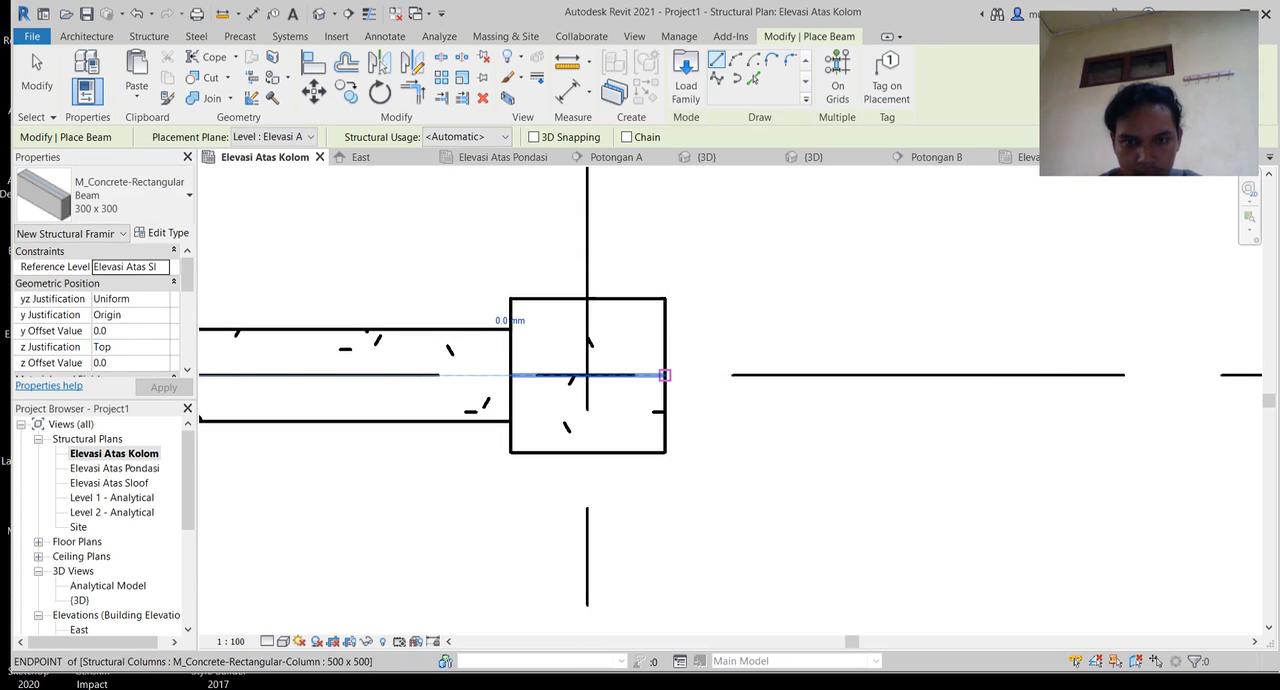
{"action": "left_click", "coordinate": [665, 375]}
{"action": "middle_click_drag", "start_coordinate": [1038, 398], "coordinate": [121, 337]}
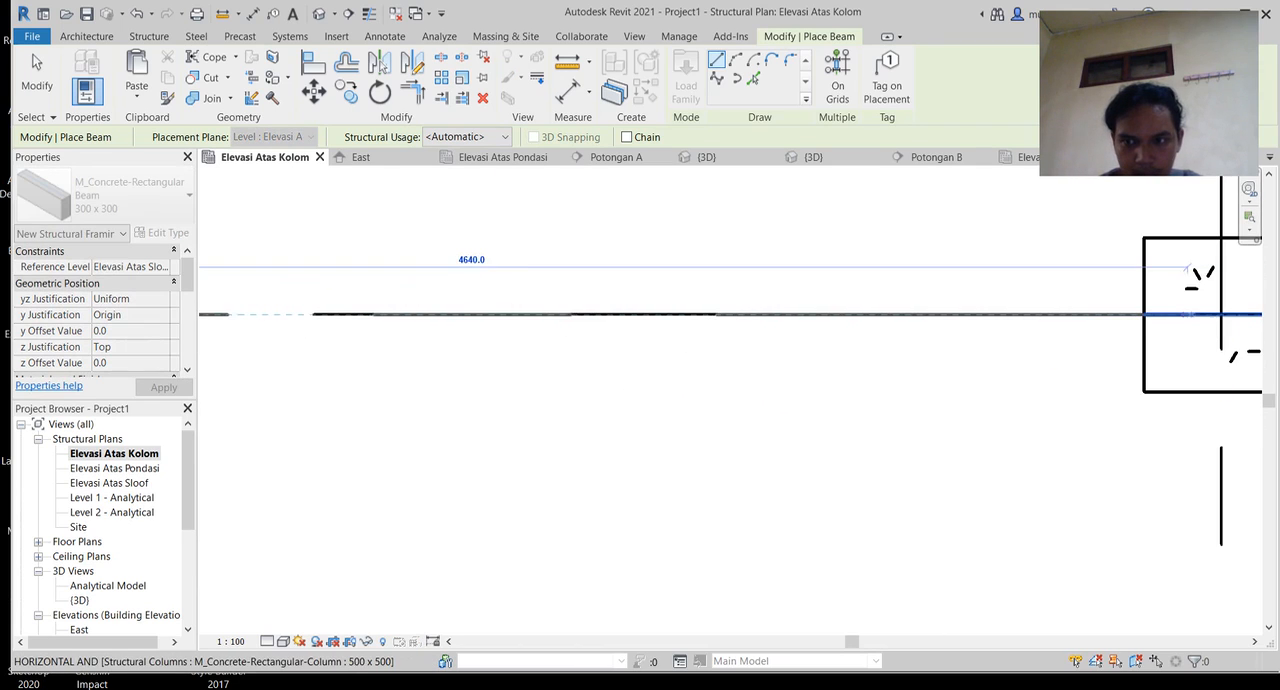
{"action": "left_click", "coordinate": [1145, 312]}
Step: Draw a beam down the first vertical grid line between the facing sides of the top-row and middle-row columns
{"action": "scroll", "coordinate": [894, 329], "scroll_direction": "down", "scroll_amount": 3}
{"action": "middle_click_drag", "start_coordinate": [894, 329], "coordinate": [868, 347]}
{"action": "scroll", "coordinate": [868, 347], "scroll_direction": "down", "scroll_amount": 2}
{"action": "middle_click_drag", "start_coordinate": [1017, 321], "coordinate": [981, 282]}
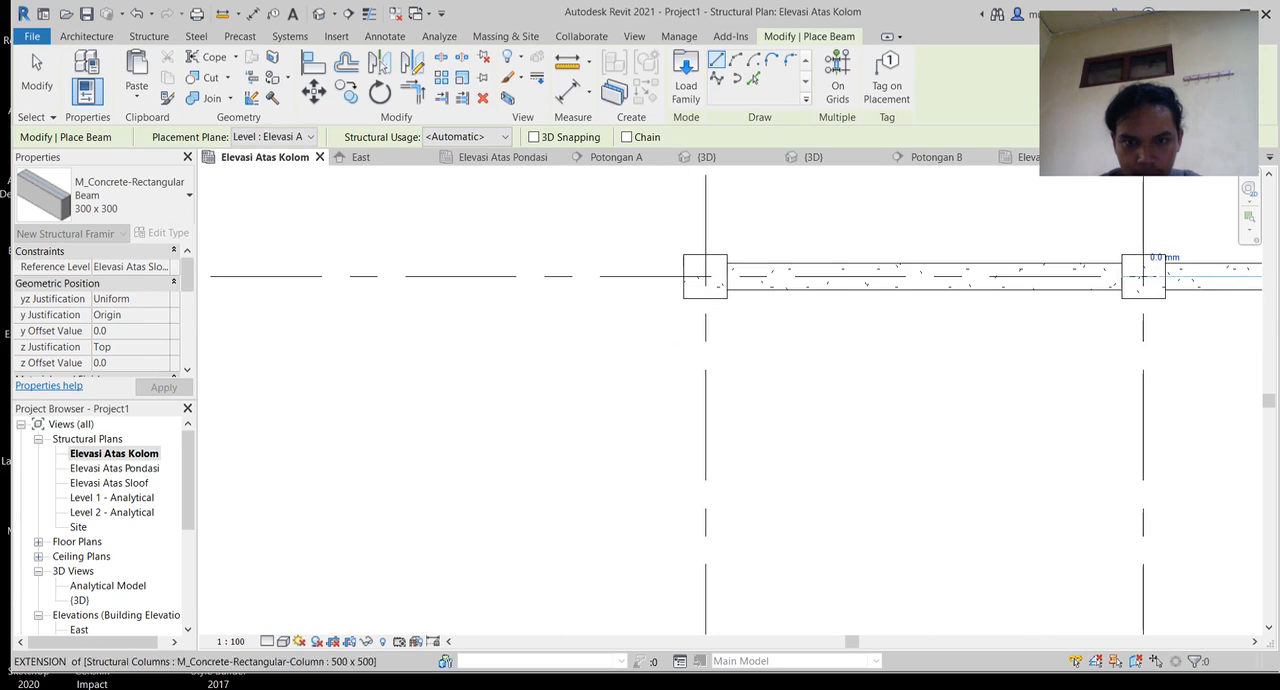
{"action": "scroll", "coordinate": [693, 292], "scroll_direction": "up", "scroll_amount": 5}
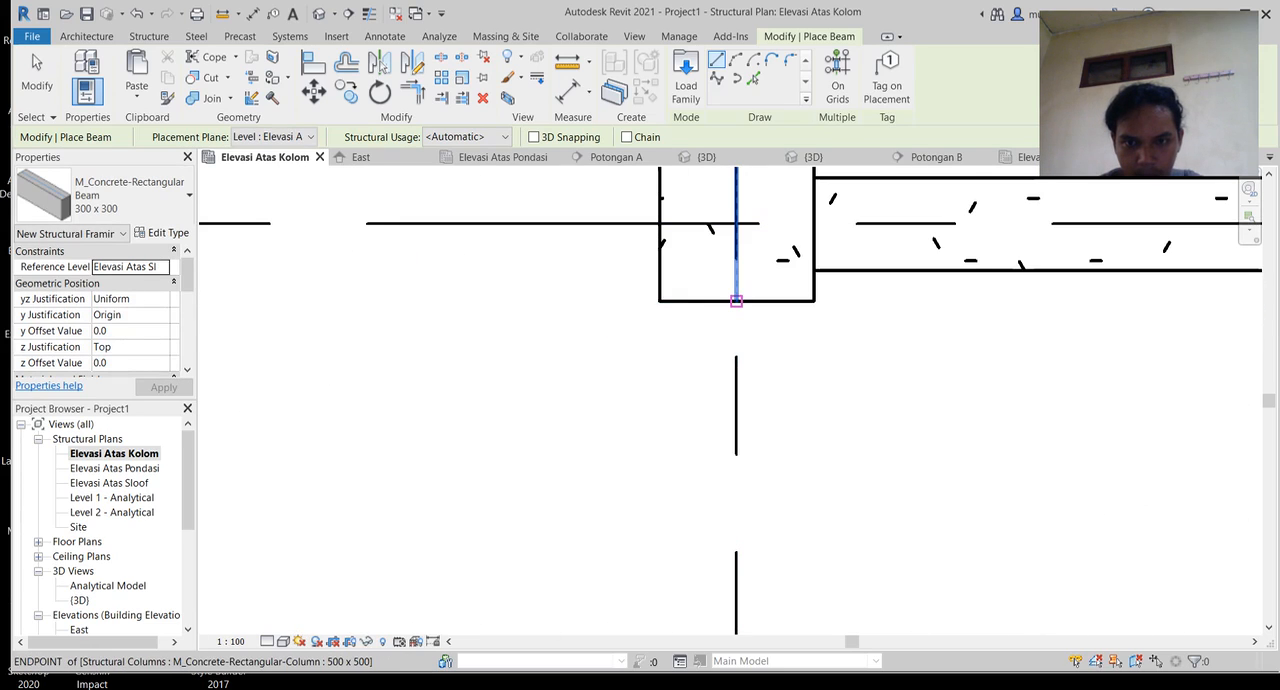
{"action": "left_click", "coordinate": [736, 300]}
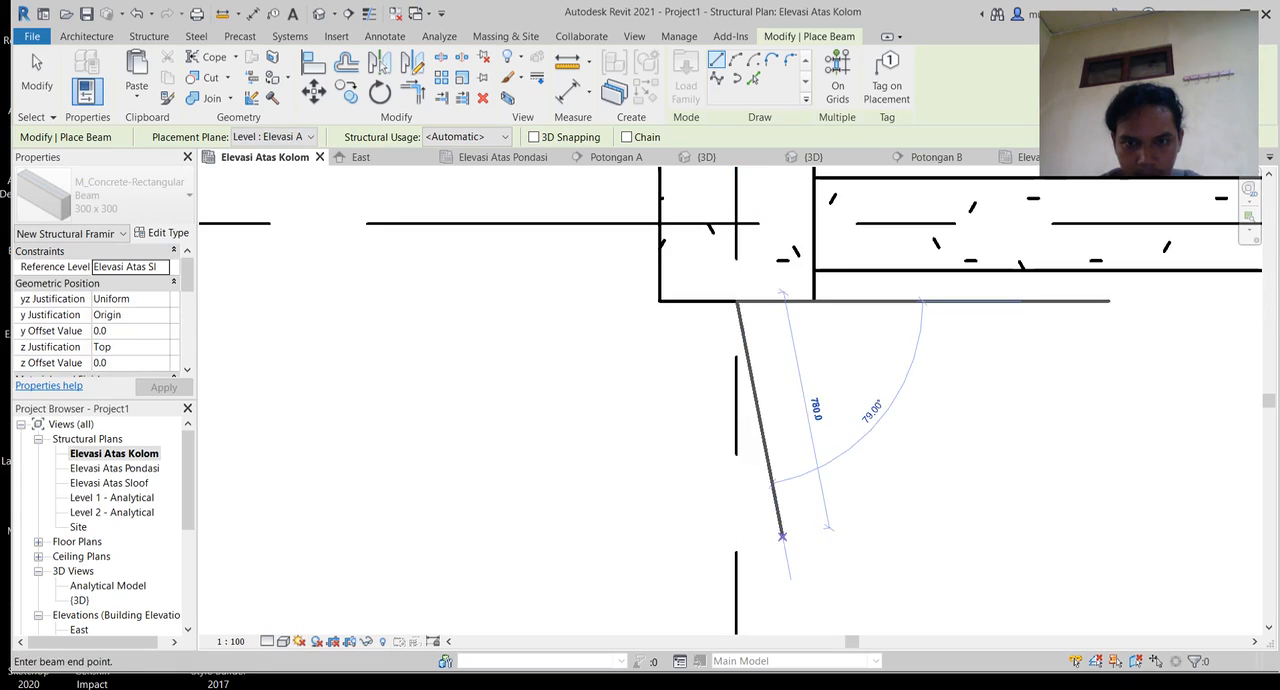
{"action": "scroll", "coordinate": [780, 420], "scroll_direction": "down", "scroll_amount": 3}
{"action": "middle_click_drag", "start_coordinate": [762, 489], "coordinate": [747, 236]}
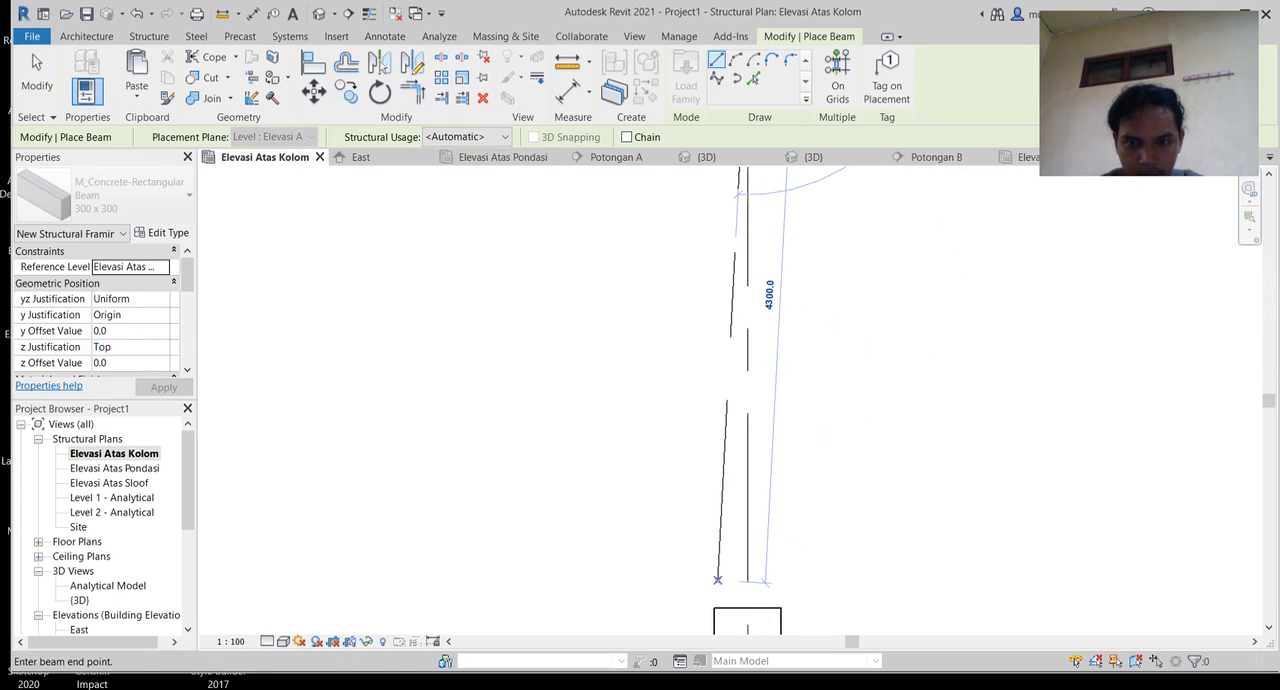
{"action": "left_click", "coordinate": [747, 608]}
Step: Draw a 4500 mm beam down the first vertical grid line between the facing sides of the middle-row and bottom-row columns
{"action": "middle_click_drag", "start_coordinate": [747, 608], "coordinate": [727, 333]}
{"action": "scroll", "coordinate": [746, 451], "scroll_direction": "down", "scroll_amount": 5}
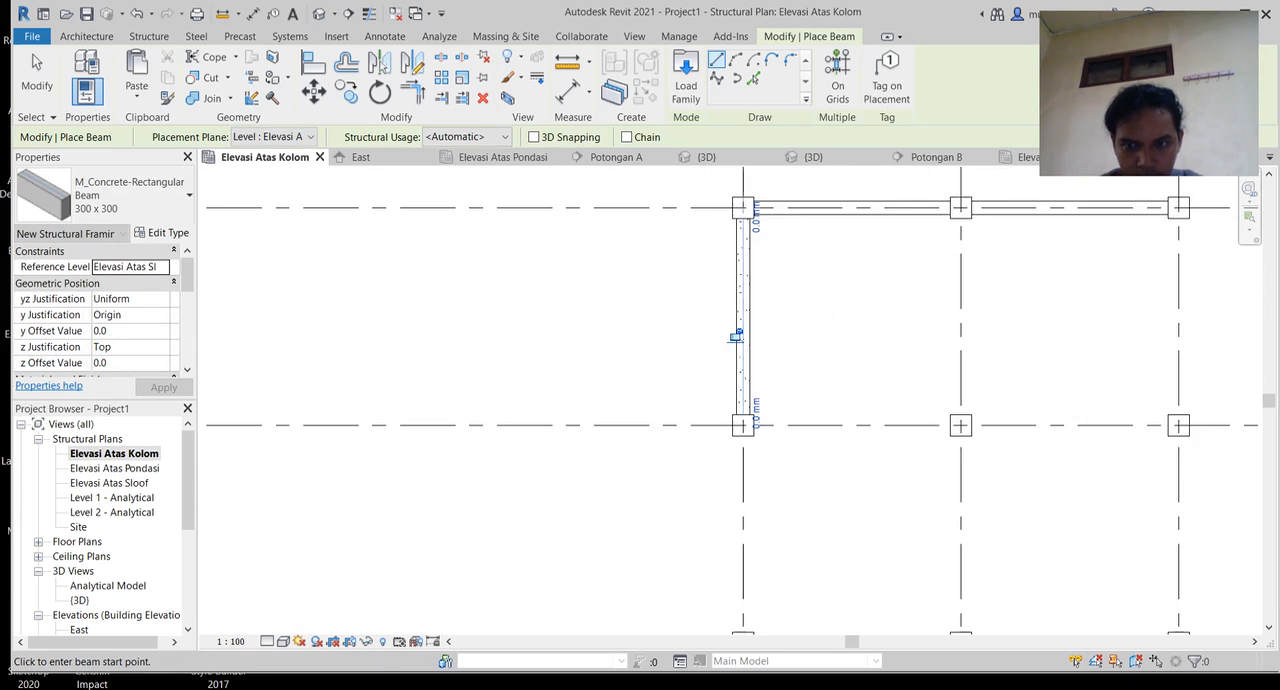
{"action": "scroll", "coordinate": [752, 450], "scroll_direction": "up", "scroll_amount": 1}
{"action": "middle_click_drag", "start_coordinate": [752, 450], "coordinate": [724, 317]}
{"action": "scroll", "coordinate": [711, 300], "scroll_direction": "up", "scroll_amount": 6}
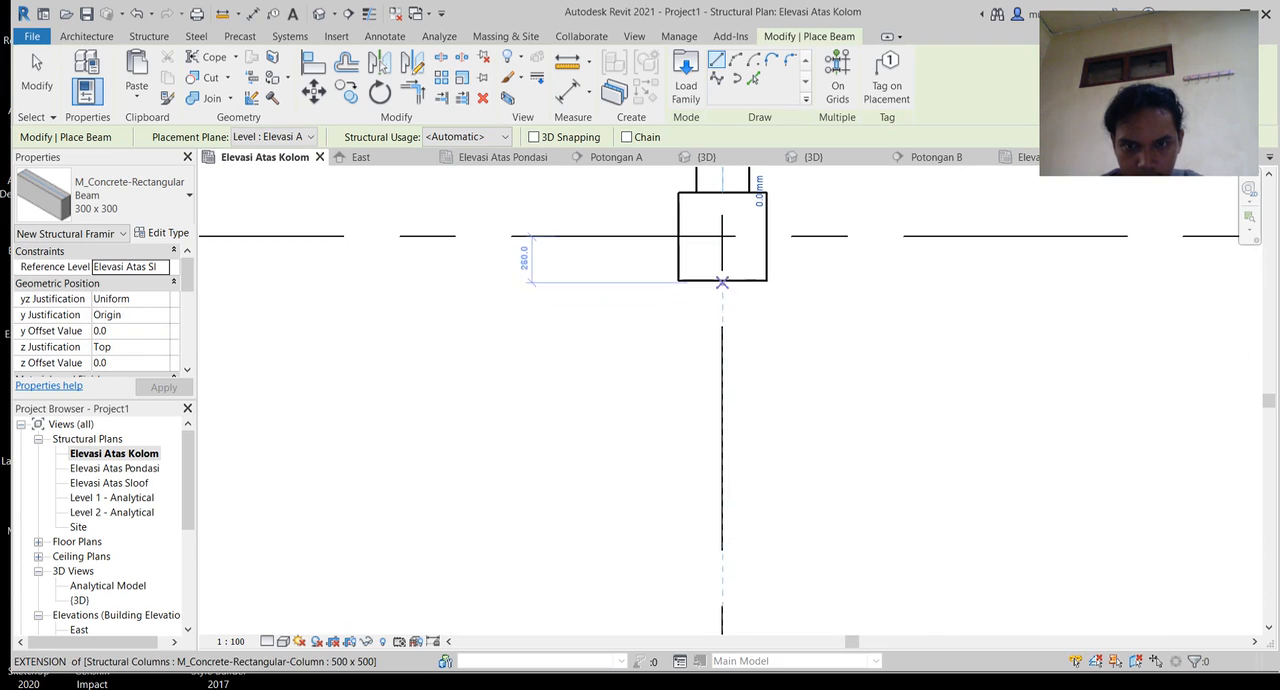
{"action": "left_click", "coordinate": [721, 279]}
{"action": "middle_click_drag", "start_coordinate": [721, 555], "coordinate": [708, 331]}
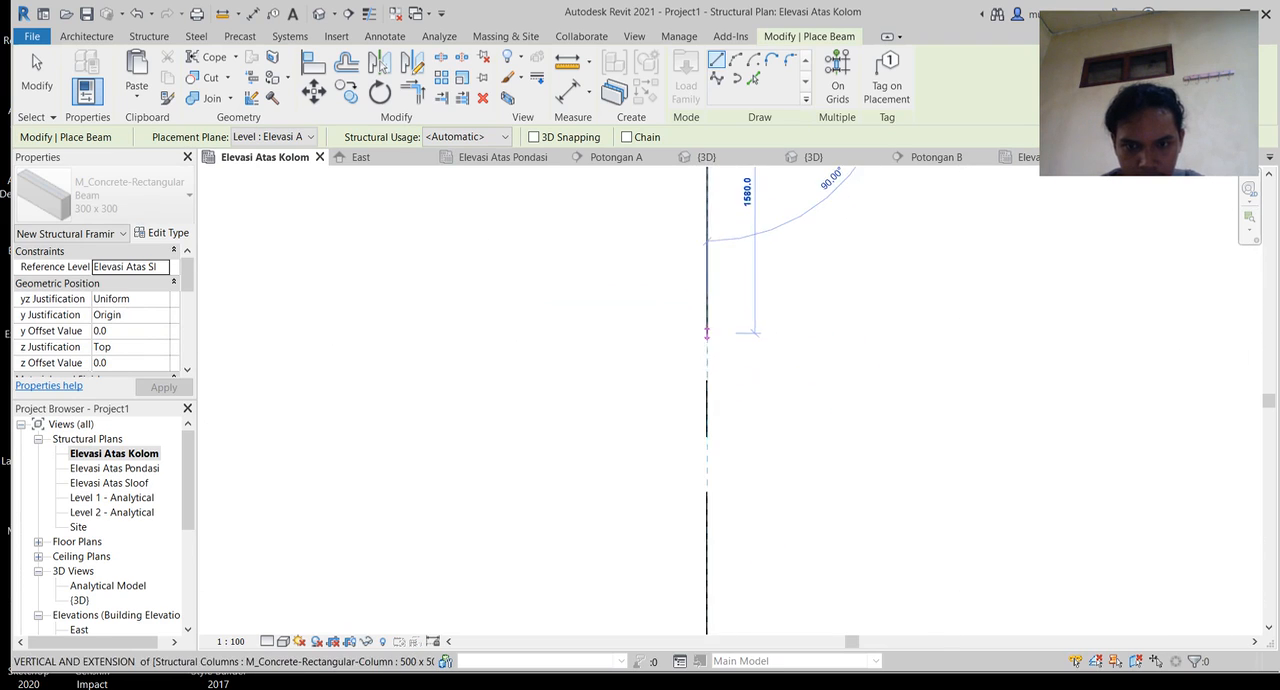
{"action": "scroll", "coordinate": [707, 402], "scroll_direction": "down", "scroll_amount": 1}
{"action": "middle_click_drag", "start_coordinate": [706, 536], "coordinate": [714, 358]}
{"action": "left_click", "coordinate": [714, 572]}
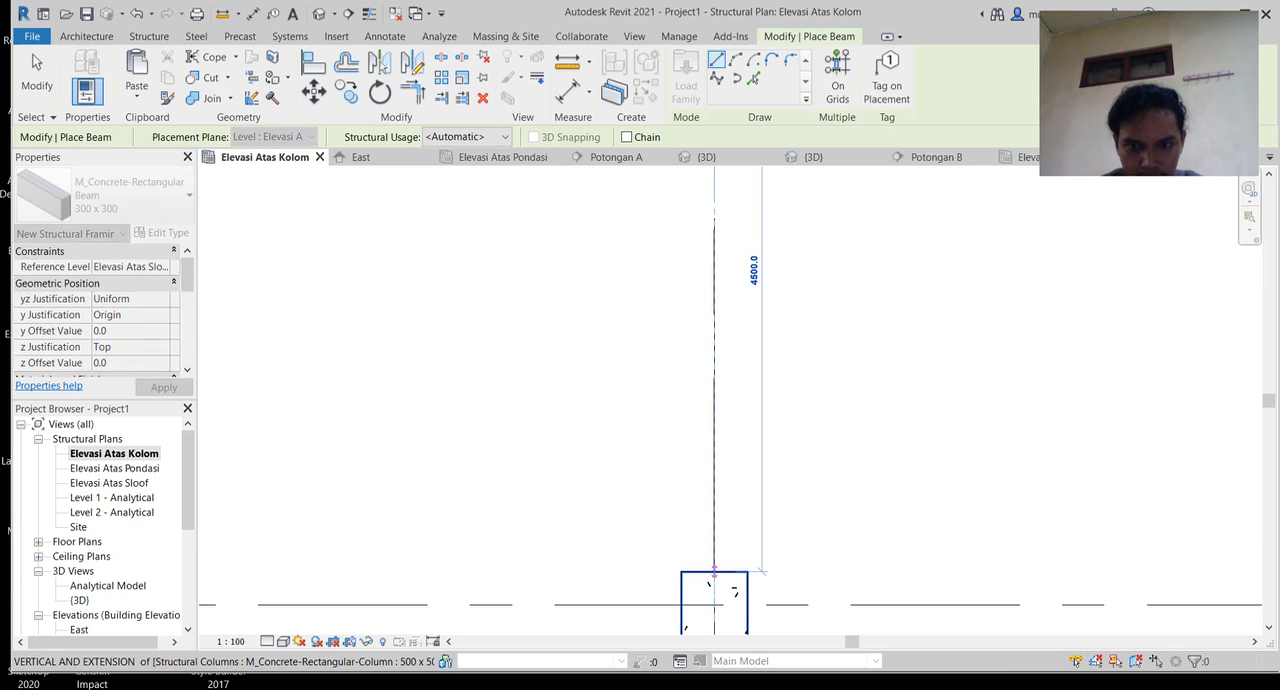
Step: Draw a beam along the bottom row between the facing sides of the first and second columns
{"action": "middle_click_drag", "start_coordinate": [760, 605], "coordinate": [500, 433]}
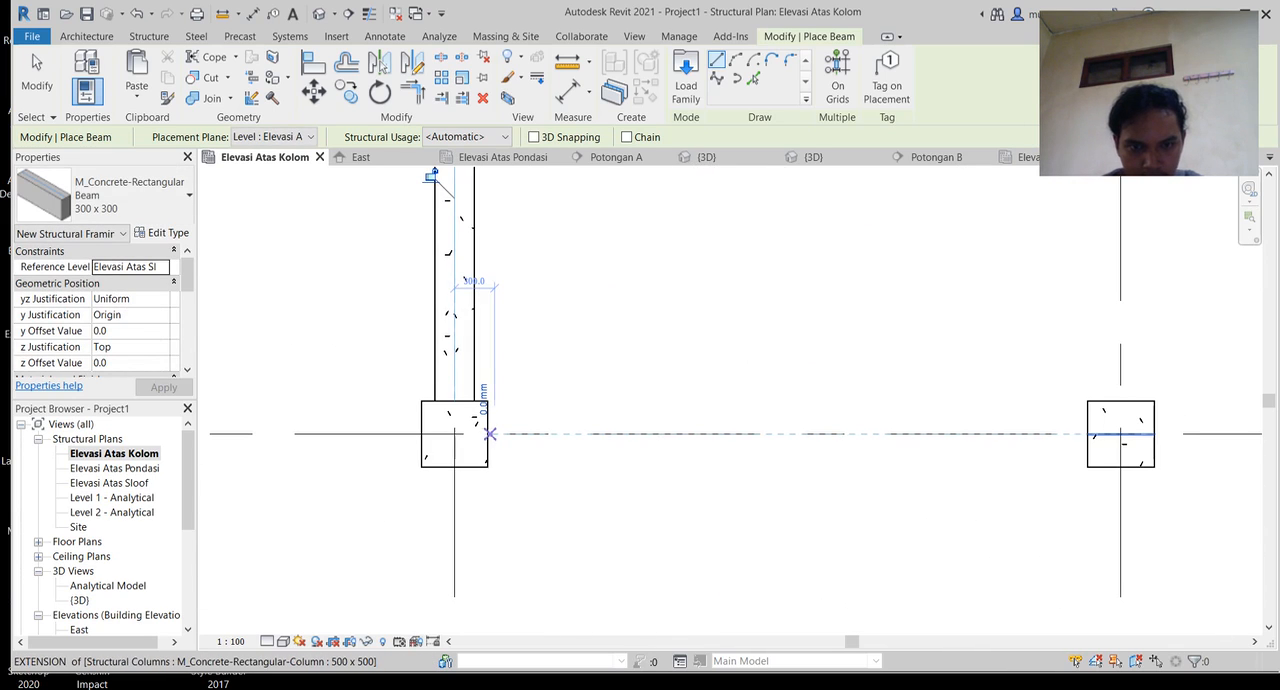
{"action": "left_click", "coordinate": [489, 433]}
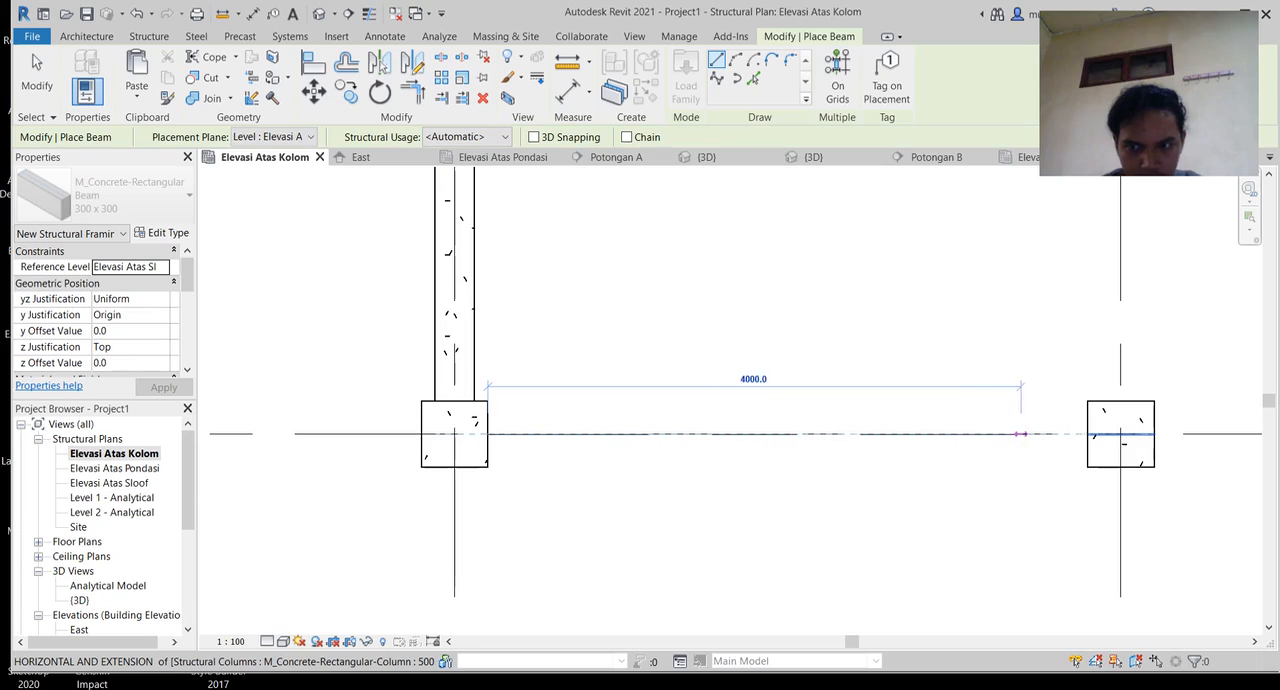
{"action": "left_click", "coordinate": [1088, 434]}
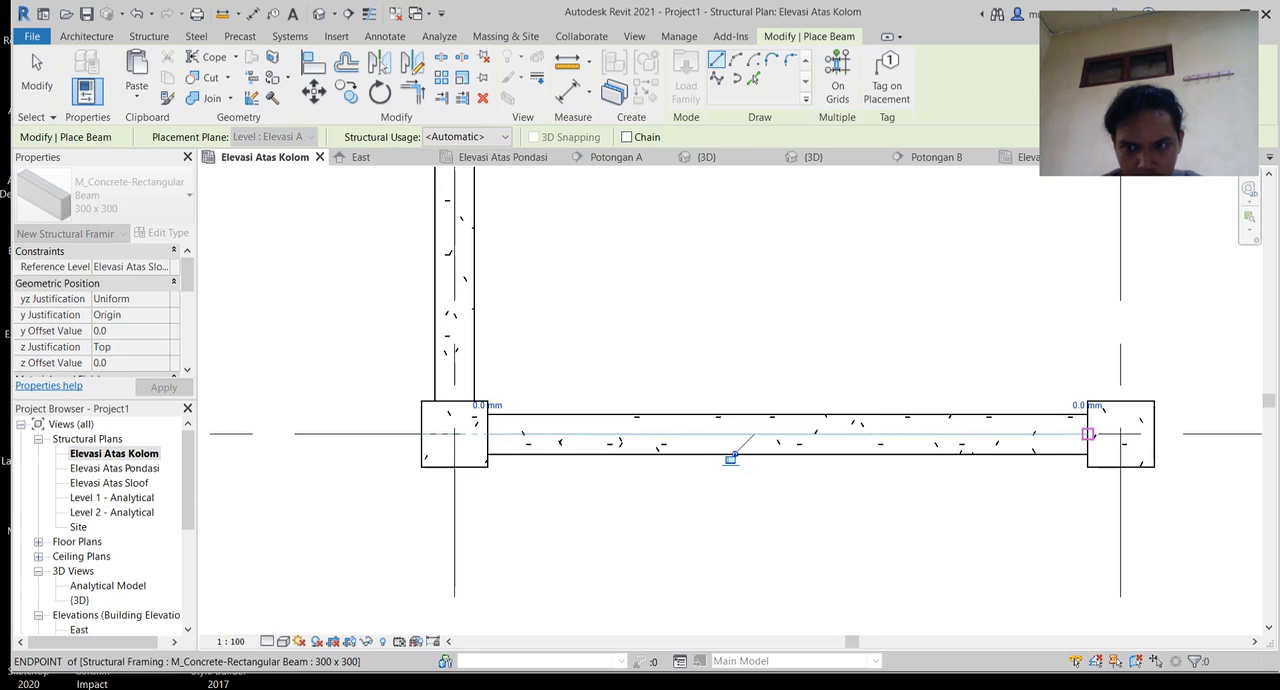
Step: Draw a 4500 mm beam along the bottom row between the facing sides of the second and third columns
{"action": "middle_click_drag", "start_coordinate": [1072, 434], "coordinate": [318, 426]}
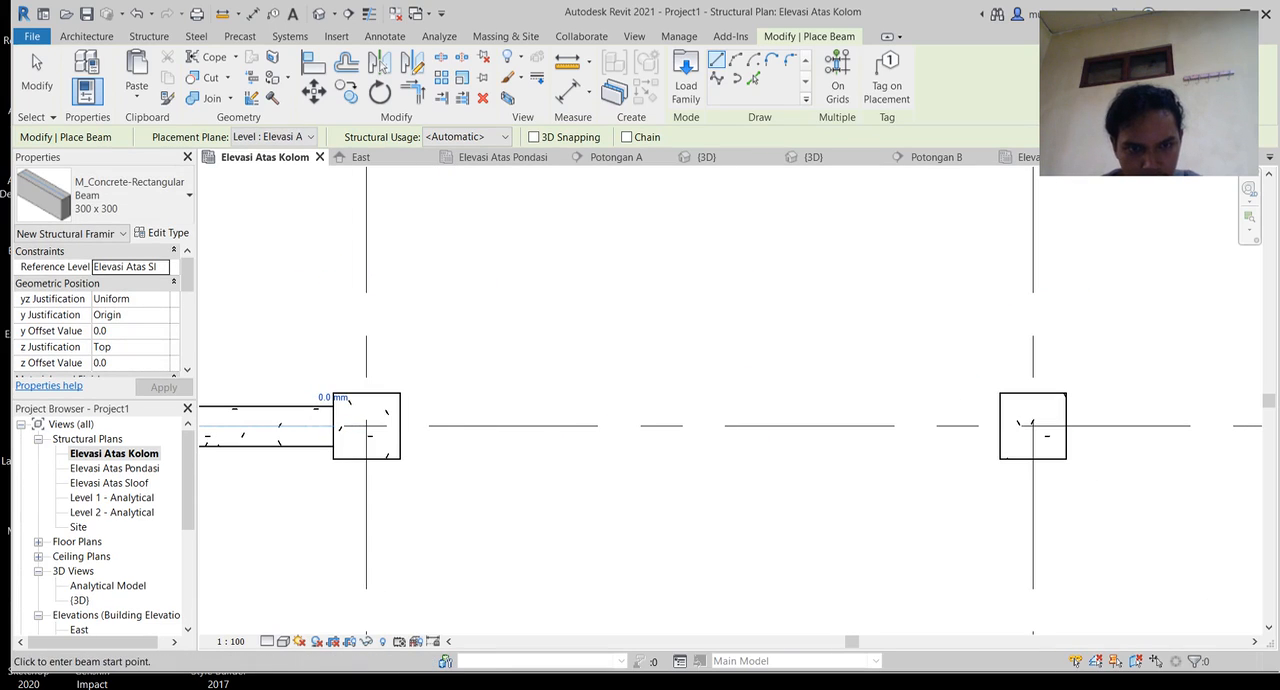
{"action": "left_click", "coordinate": [400, 426]}
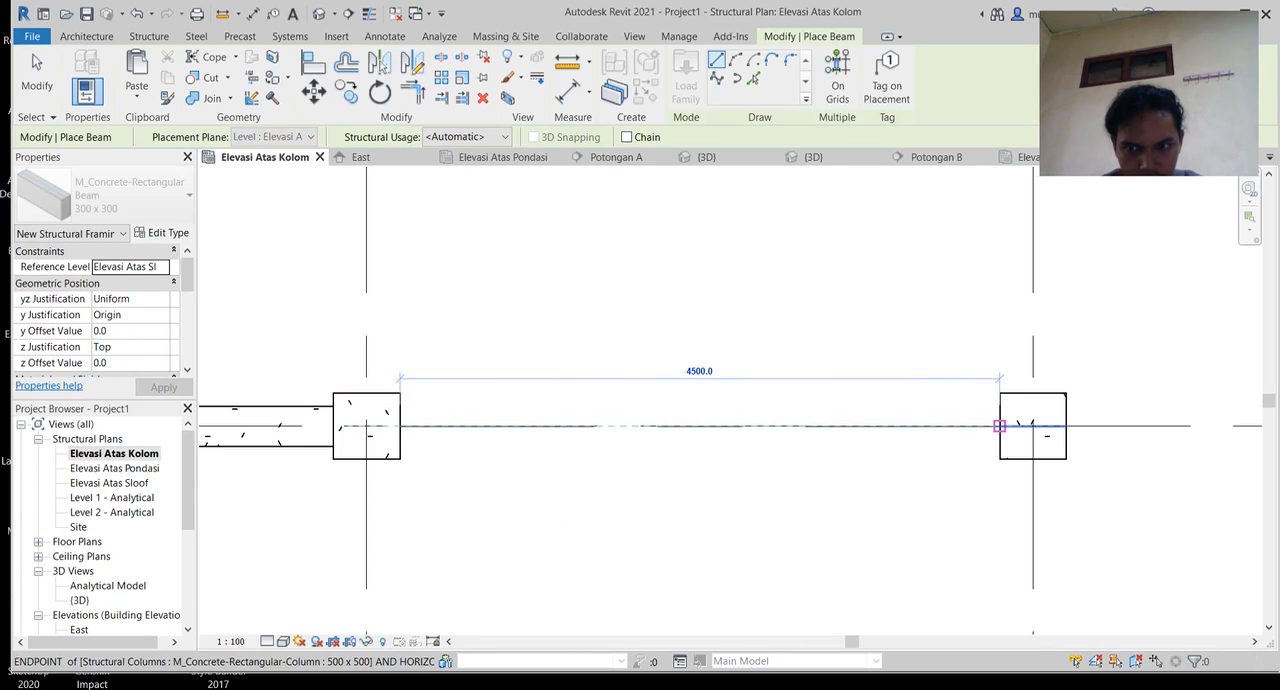
{"action": "left_click", "coordinate": [1032, 426]}
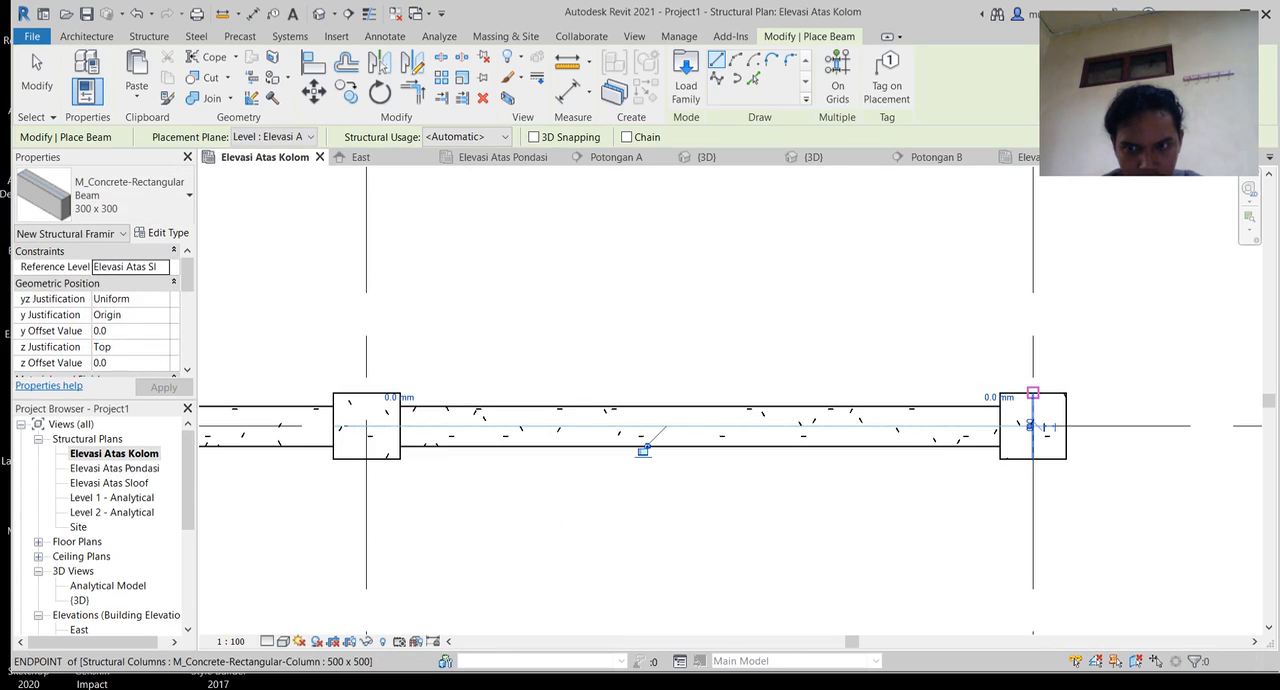
Step: Draw a 4500 mm beam up the third vertical grid line between the facing sides of the bottom-row and middle-row columns
{"action": "left_click", "coordinate": [1033, 393]}
{"action": "middle_click_drag", "start_coordinate": [995, 352], "coordinate": [909, 546]}
{"action": "scroll", "coordinate": [912, 505], "scroll_direction": "down", "scroll_amount": 3}
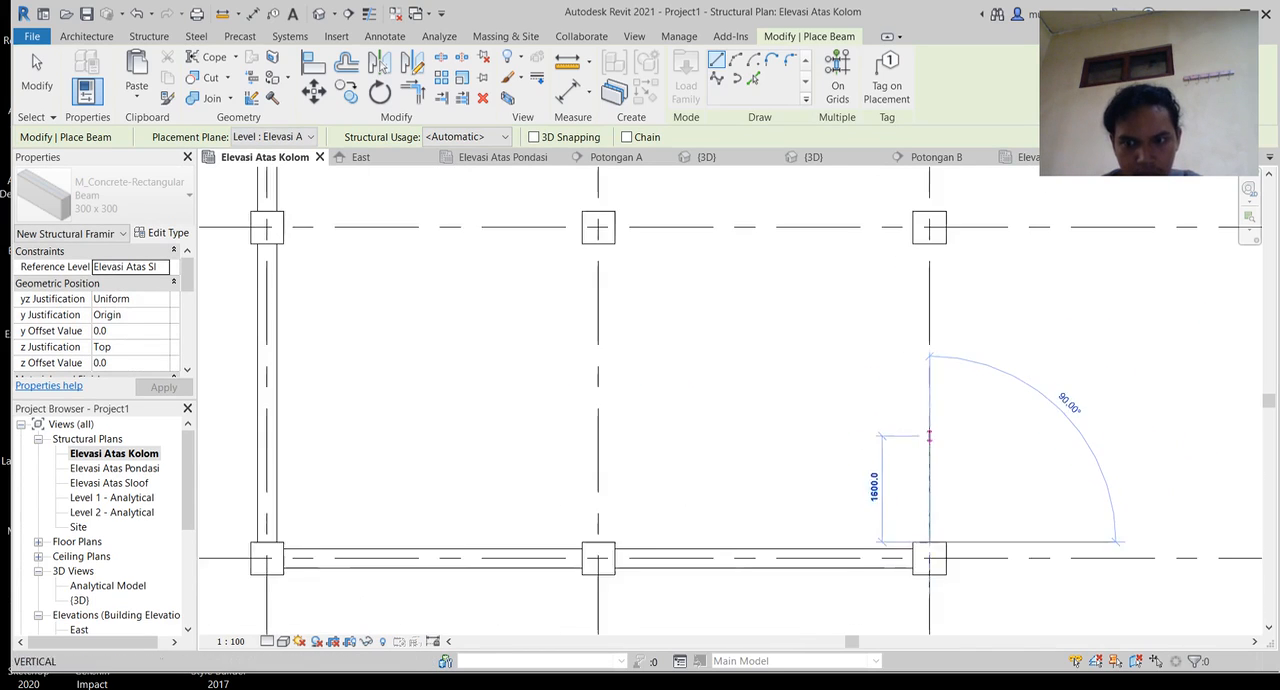
{"action": "left_click", "coordinate": [932, 289]}
Step: Draw a 4500 mm beam down the third vertical grid line between the facing sides of the top-row and middle-row columns
{"action": "middle_click_drag", "start_coordinate": [932, 290], "coordinate": [886, 483]}
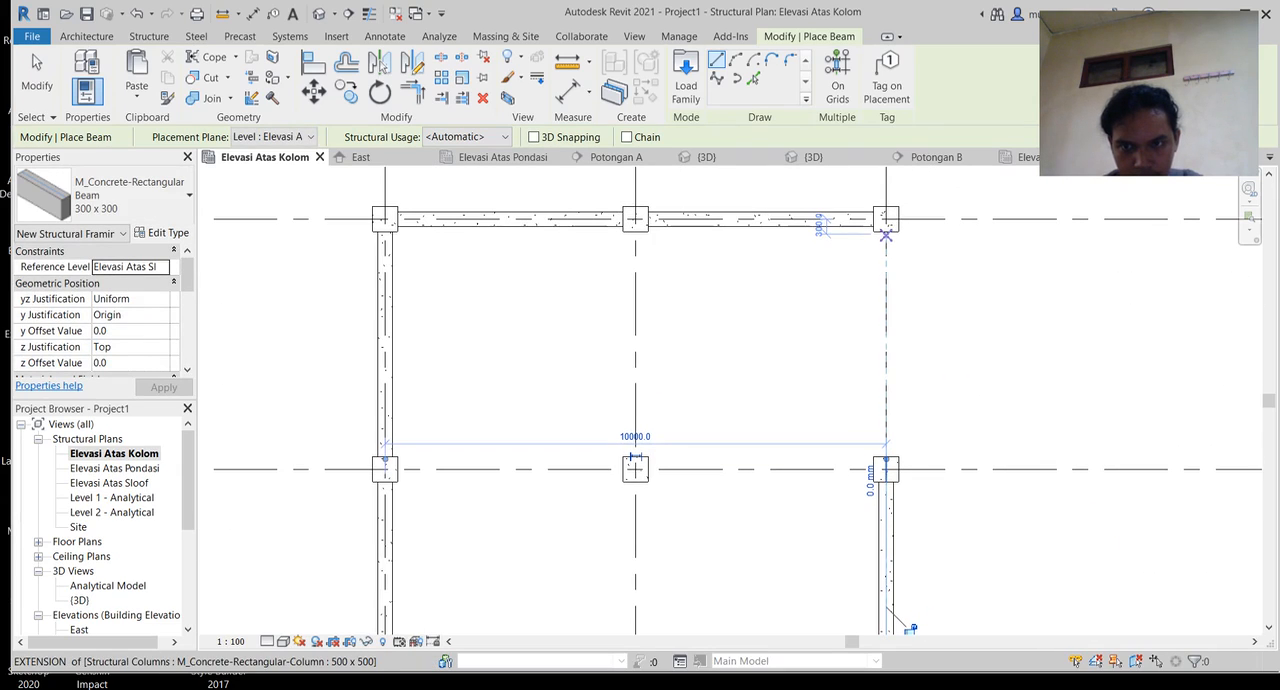
{"action": "left_click", "coordinate": [886, 233]}
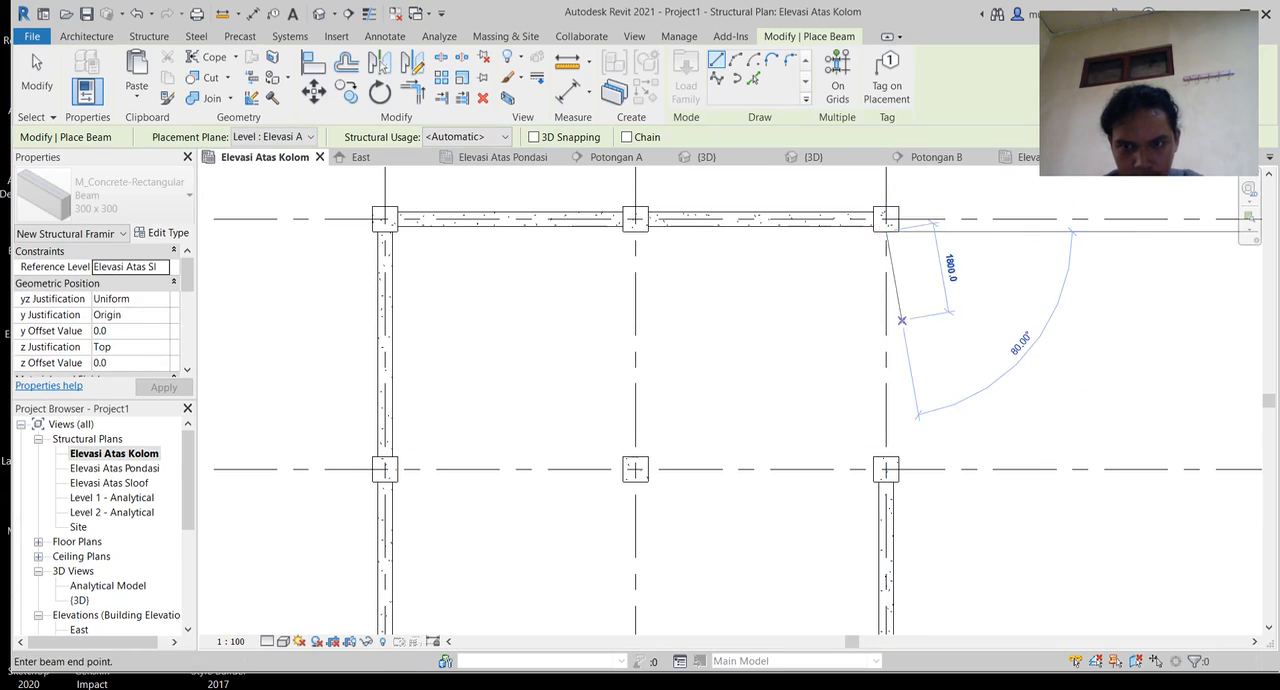
{"action": "left_click", "coordinate": [886, 458]}
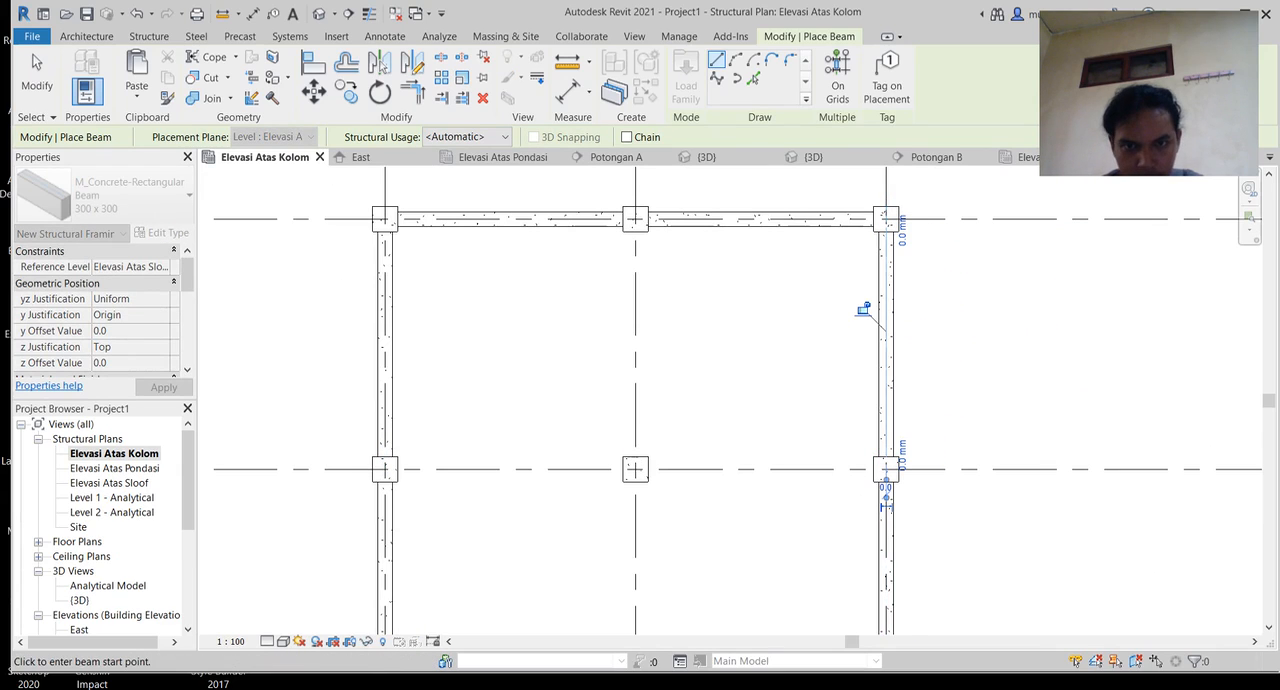
Step: Draw two beams along the middle vertical grid line, joining the facing sides of the top, centre and bottom columns
{"action": "left_click", "coordinate": [635, 231]}
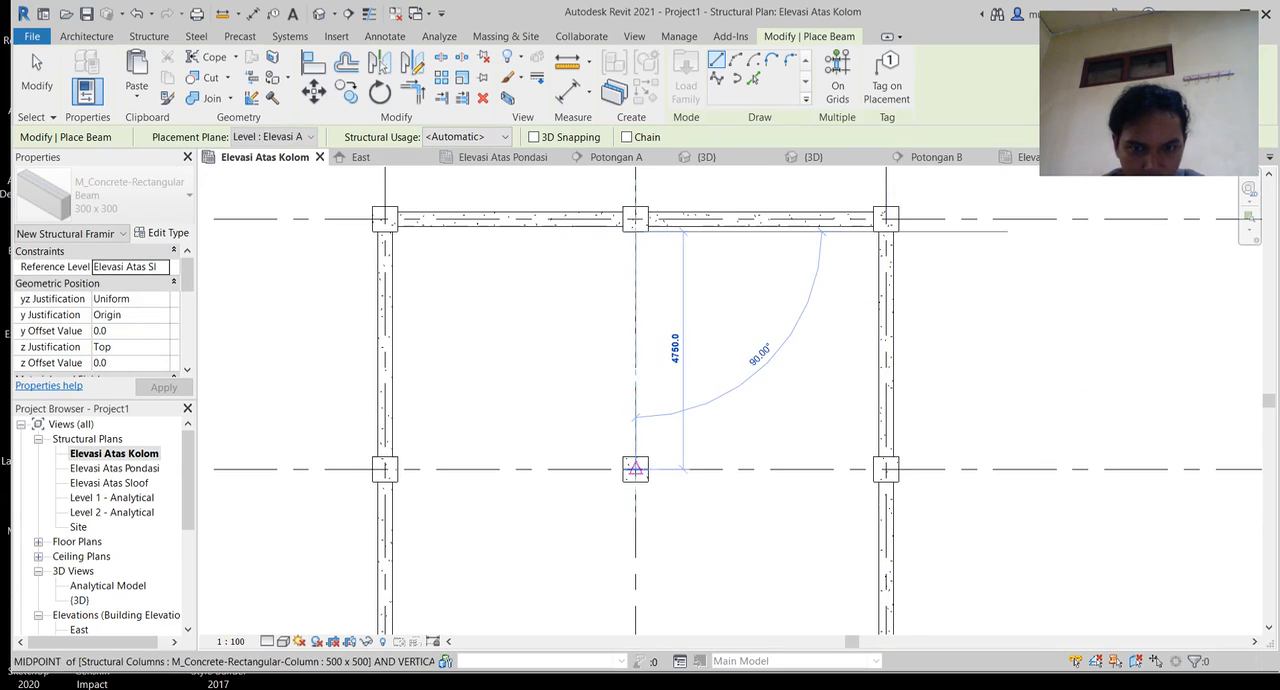
{"action": "left_click", "coordinate": [635, 457]}
{"action": "scroll", "coordinate": [659, 547], "scroll_direction": "up", "scroll_amount": 1}
{"action": "middle_click_drag", "start_coordinate": [659, 547], "coordinate": [655, 280]}
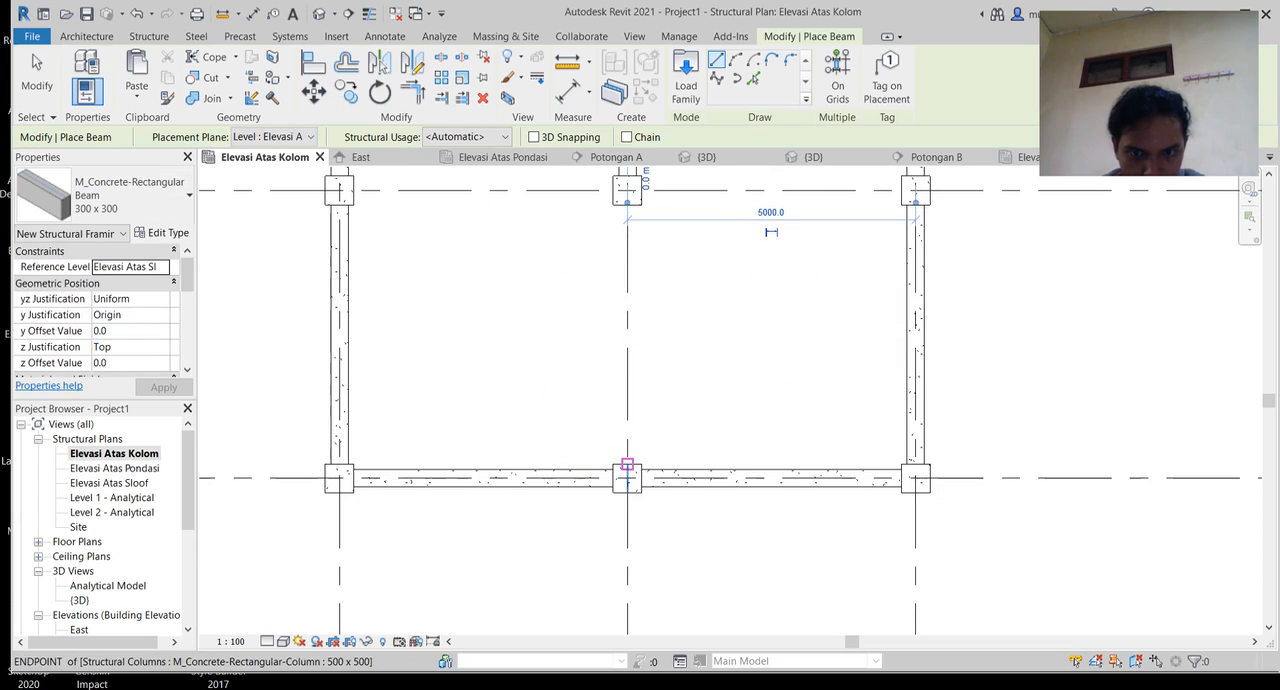
{"action": "left_click", "coordinate": [627, 465]}
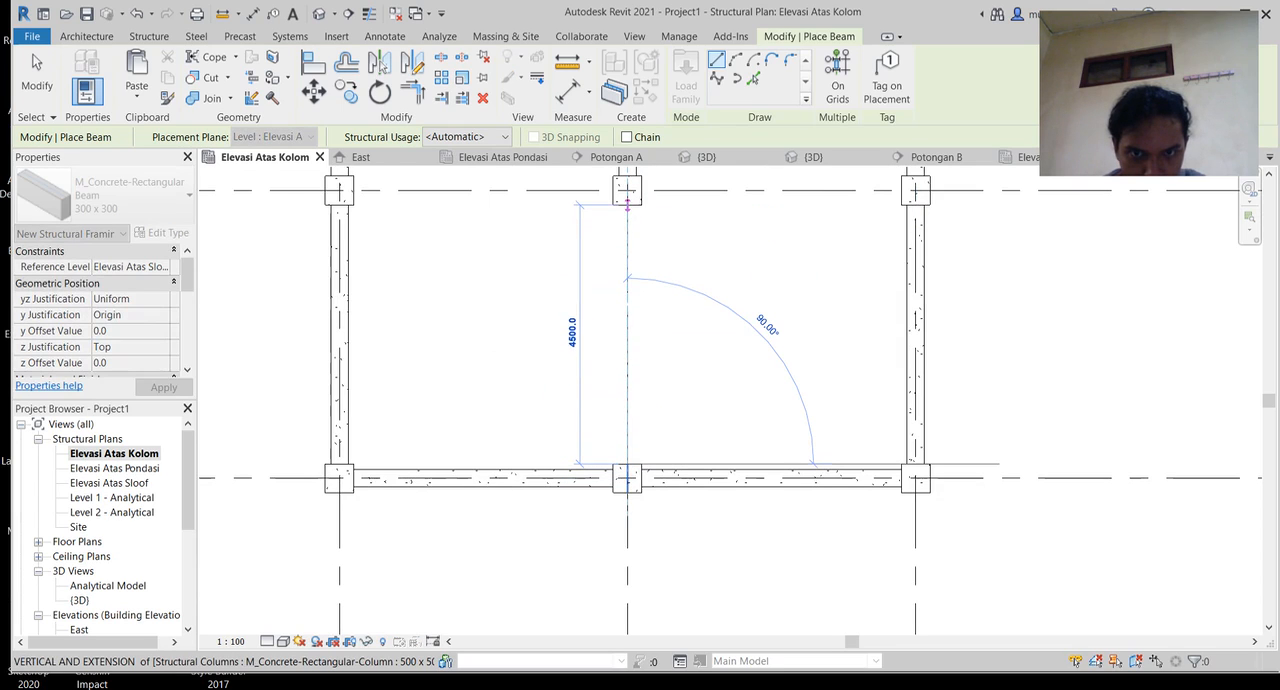
{"action": "left_click", "coordinate": [627, 205]}
Step: Draw a 4500 mm beam along the middle row between the facing sides of the first and second columns
{"action": "middle_click_drag", "start_coordinate": [627, 206], "coordinate": [657, 385]}
{"action": "scroll", "coordinate": [386, 380], "scroll_direction": "up", "scroll_amount": 2}
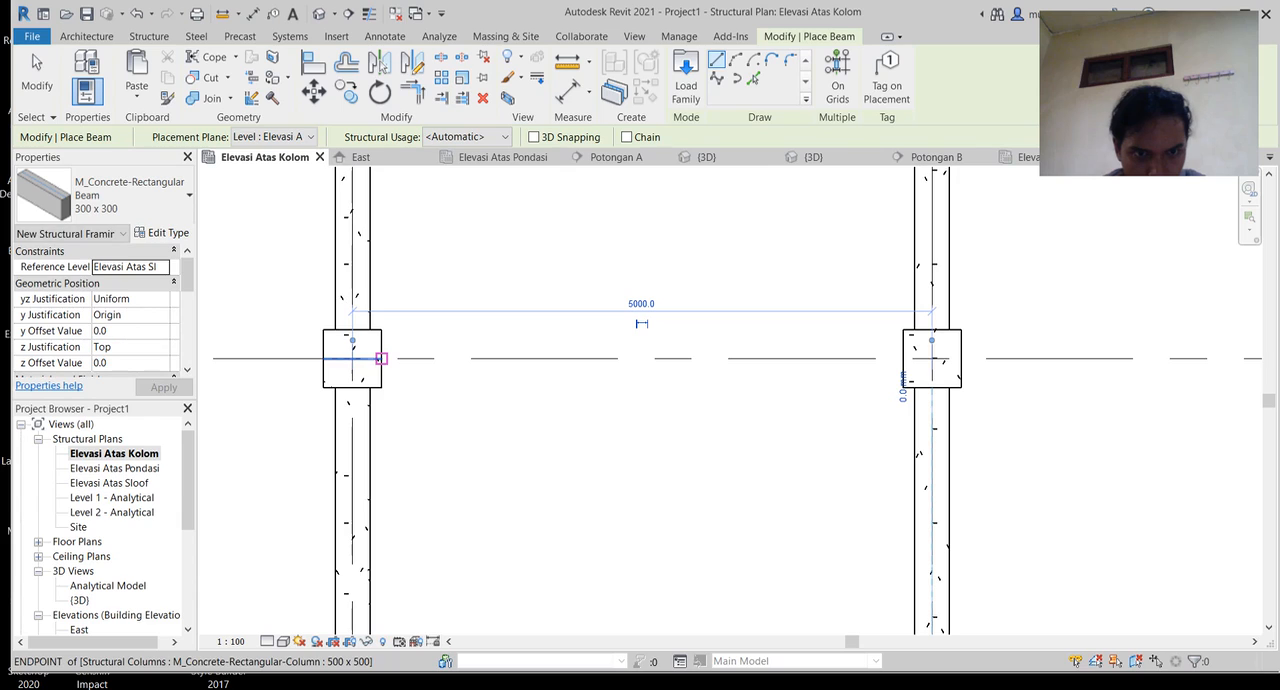
{"action": "left_click", "coordinate": [381, 358]}
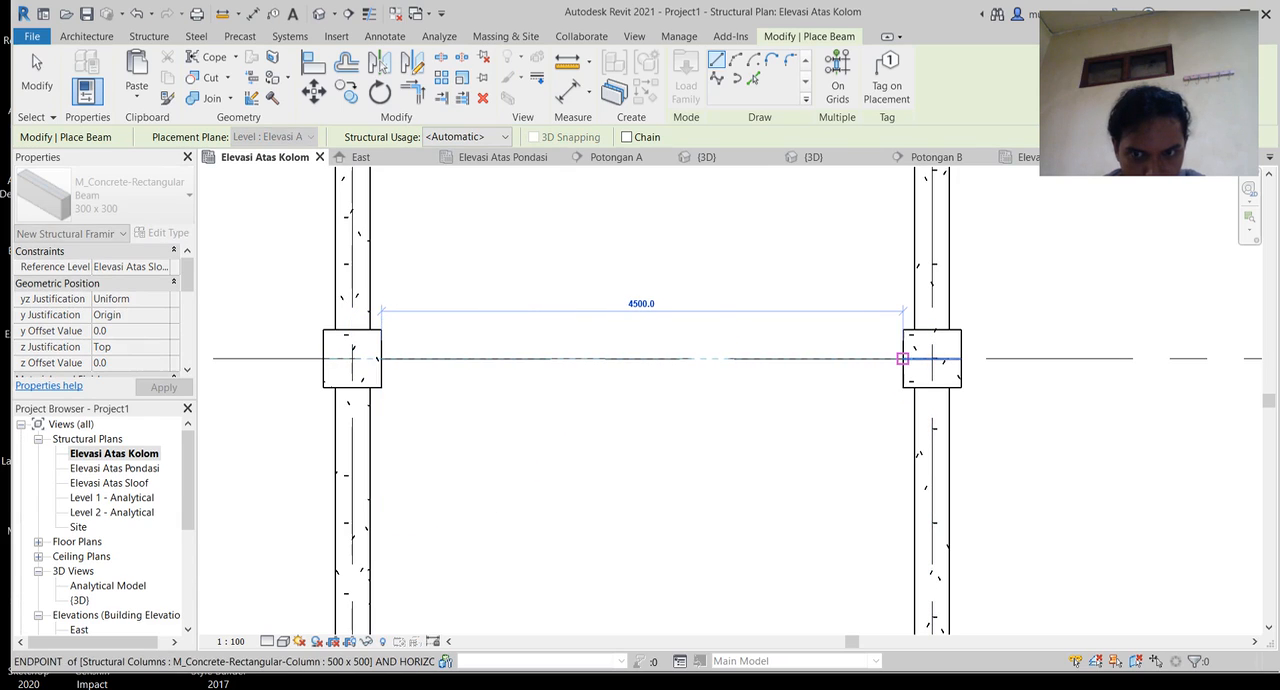
{"action": "left_click", "coordinate": [903, 358]}
Step: Draw a 4500 mm beam along the middle row between the facing sides of the second and third columns
{"action": "middle_click_drag", "start_coordinate": [960, 358], "coordinate": [471, 385]}
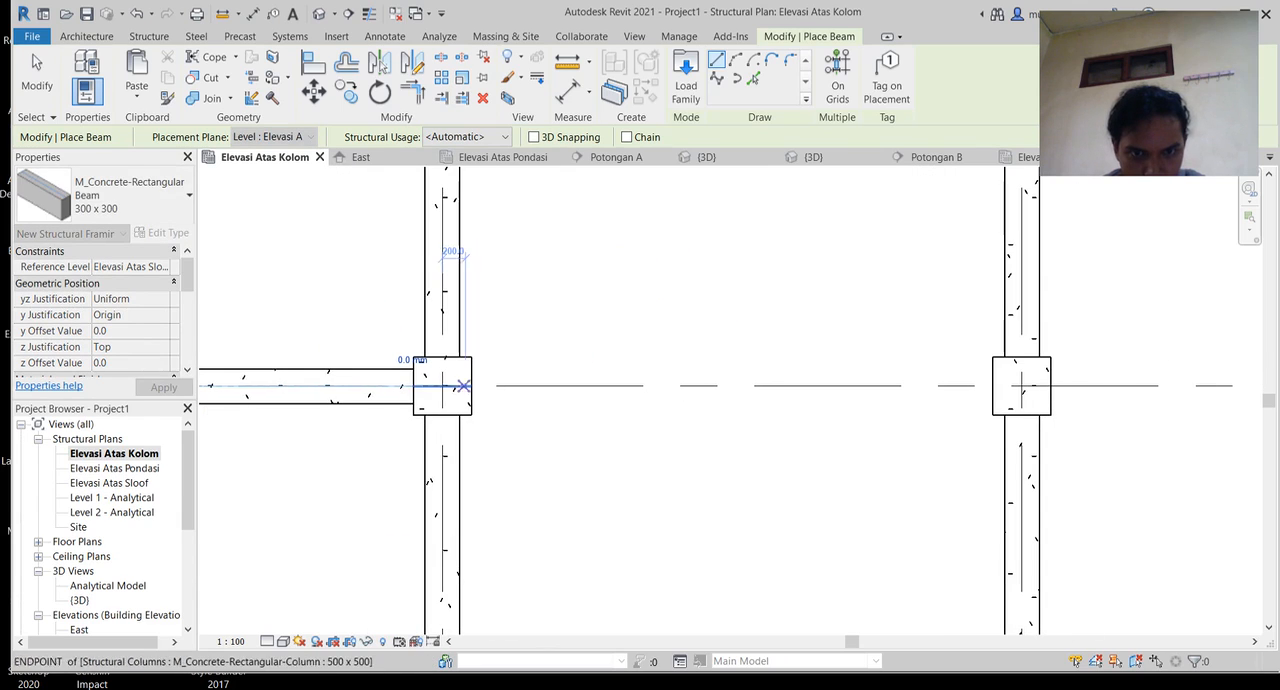
{"action": "left_click", "coordinate": [471, 385]}
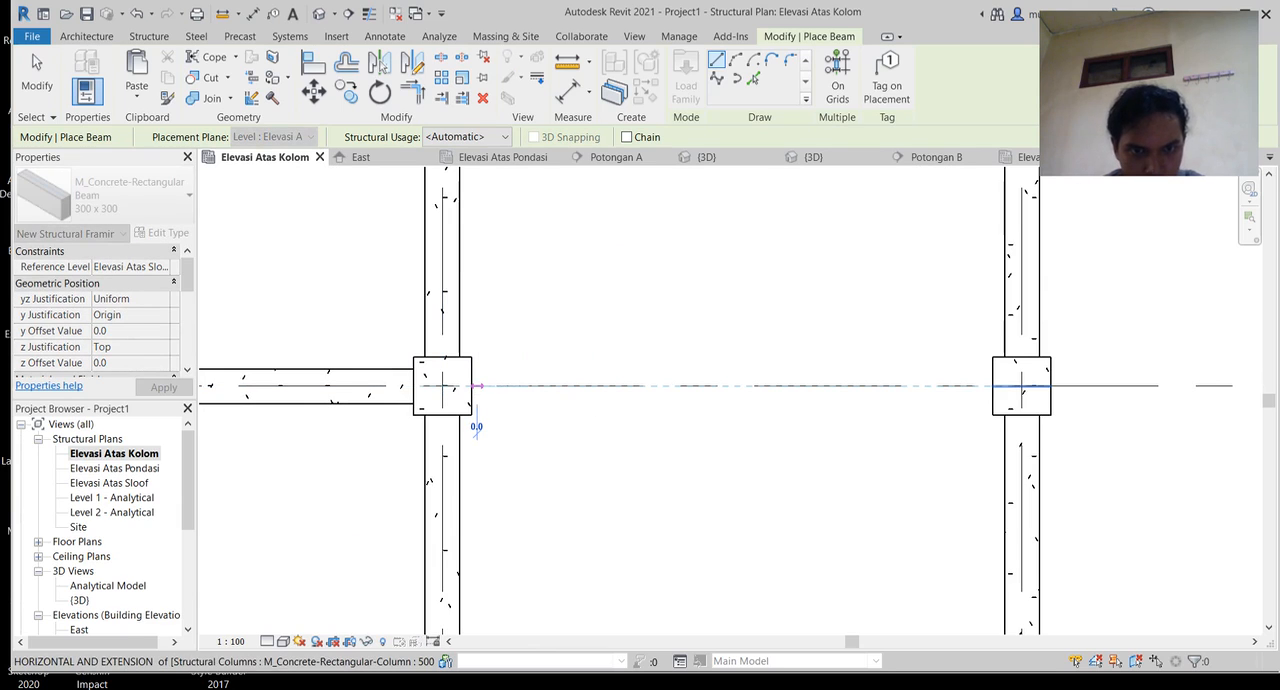
{"action": "key", "text": "Escape"}
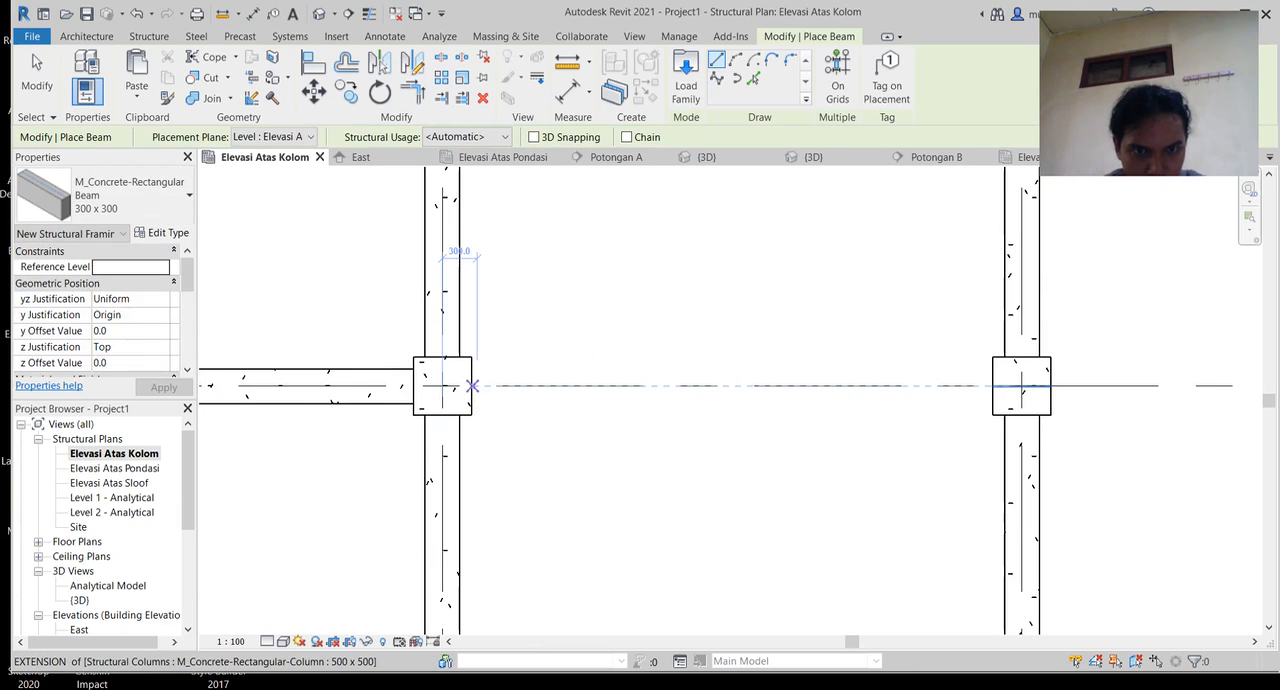
{"action": "left_click", "coordinate": [471, 385]}
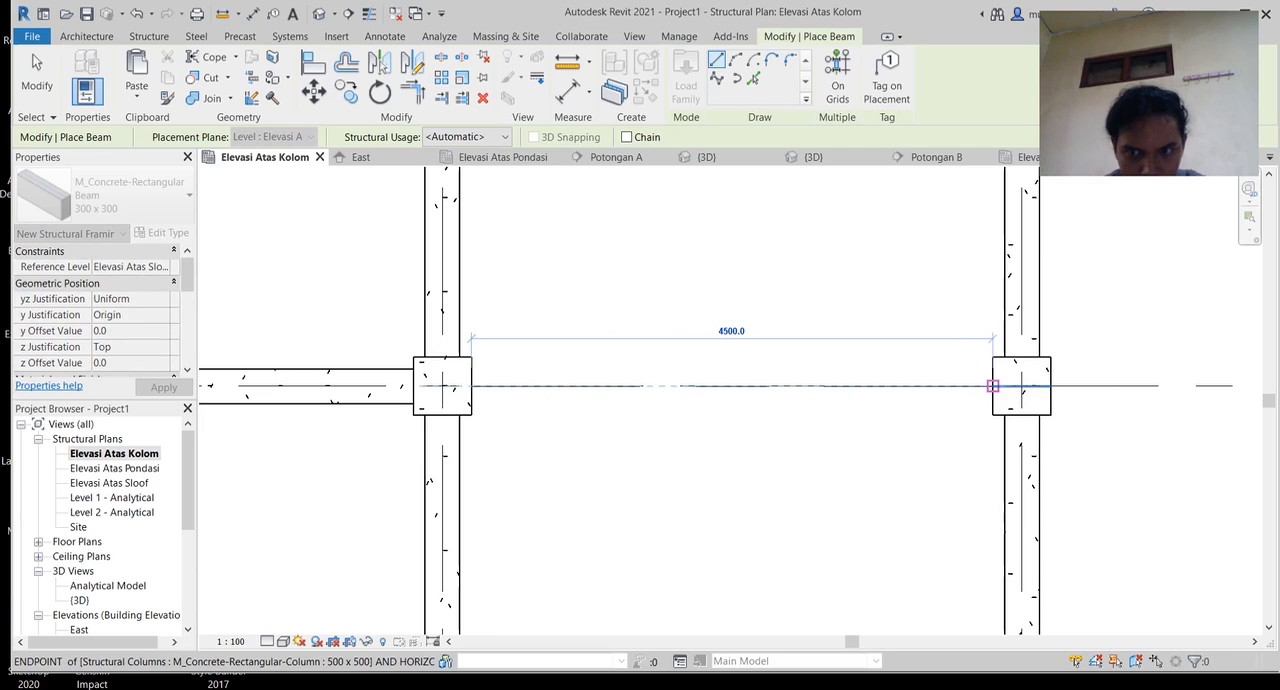
{"action": "left_click", "coordinate": [992, 385]}
Step: Open the default 3D view of the structure with the column-top beams in view
{"action": "scroll", "coordinate": [680, 409], "scroll_direction": "down", "scroll_amount": 4}
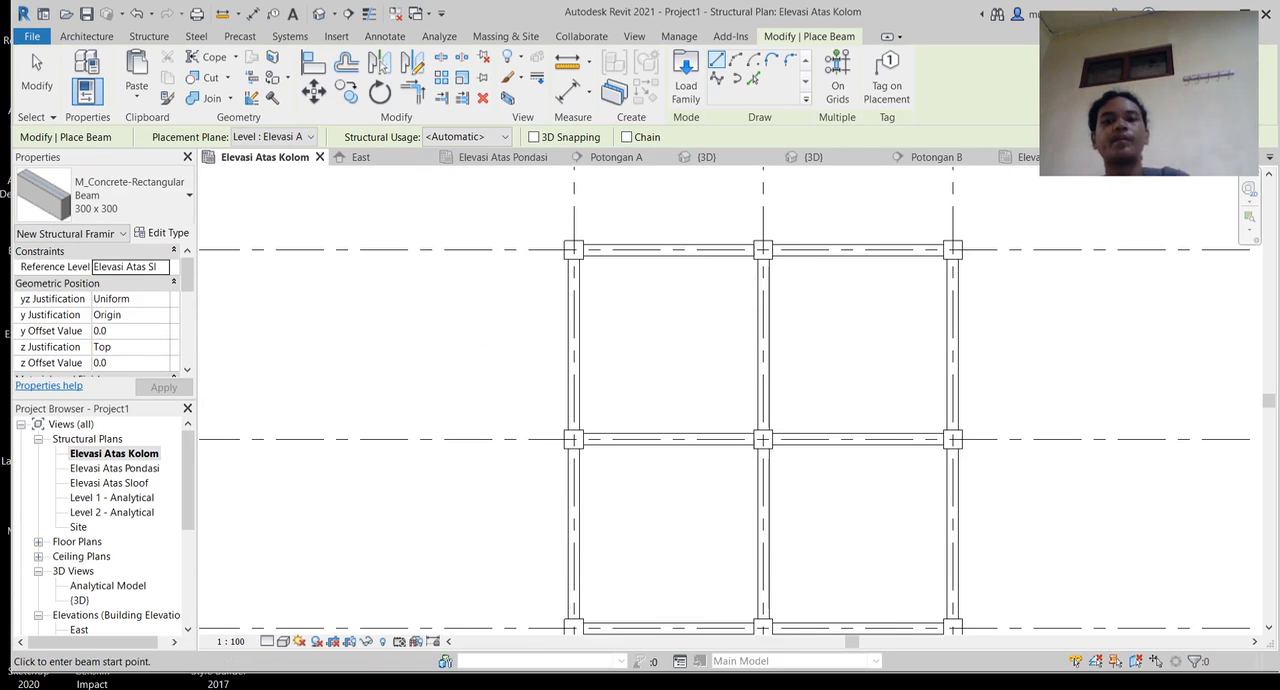
{"action": "middle_click_drag", "start_coordinate": [980, 435], "coordinate": [874, 374]}
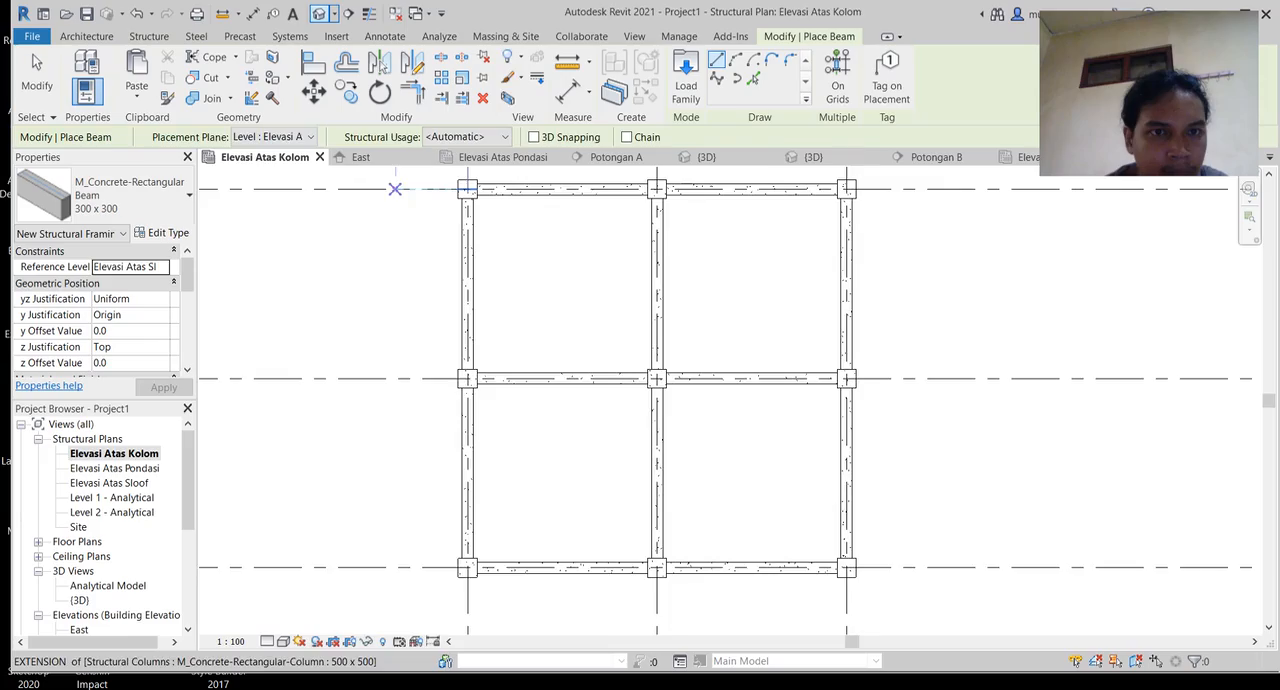
{"action": "left_click", "coordinate": [319, 14]}
{"action": "scroll", "coordinate": [953, 425], "scroll_direction": "up", "scroll_amount": 1}
{"action": "middle_click_drag", "start_coordinate": [953, 425], "coordinate": [991, 348]}
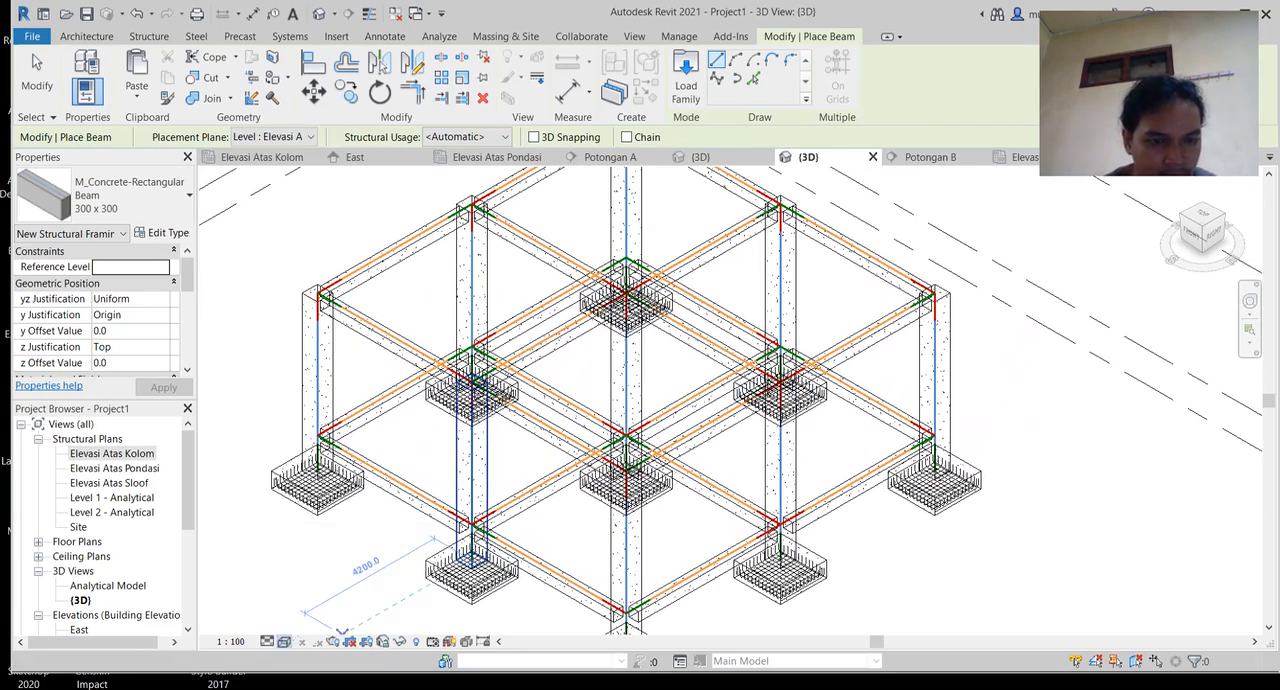
Step: Review the frame in the Realistic visual style and return the 3D view to Wireframe
{"action": "left_click", "coordinate": [284, 641]}
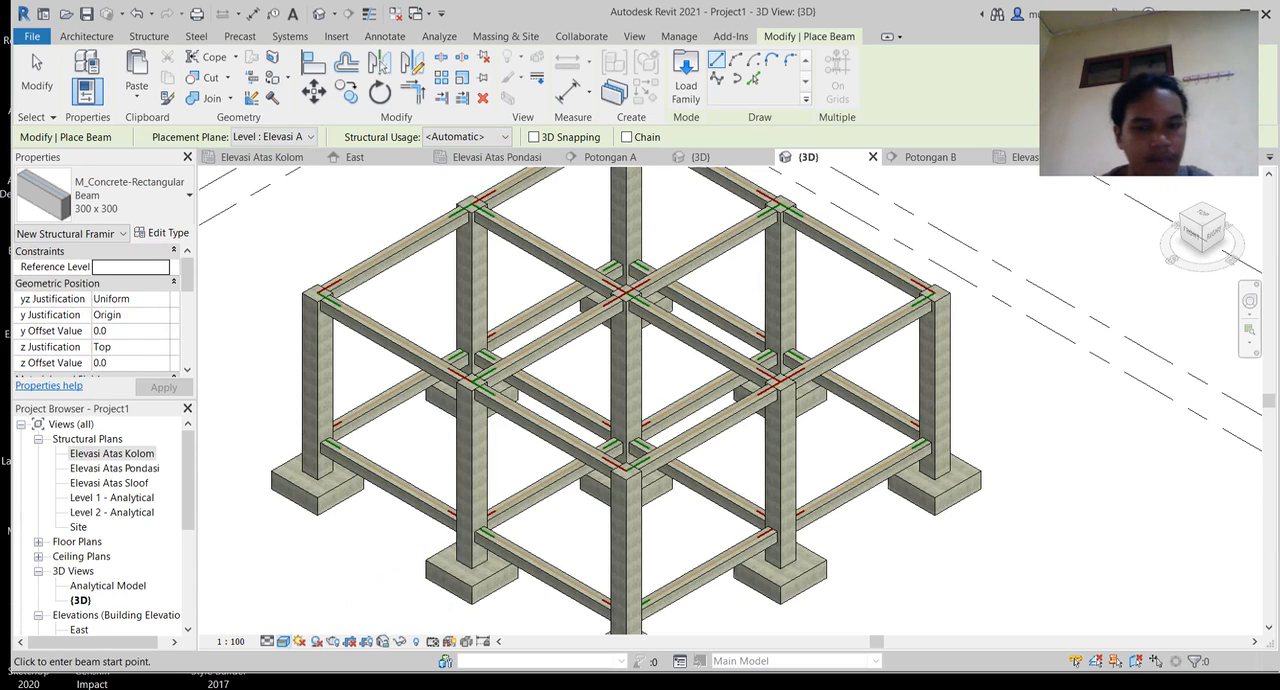
{"action": "middle_click_drag", "start_coordinate": [620, 400], "coordinate": [680, 419]}
{"action": "scroll", "coordinate": [820, 402], "scroll_direction": "down", "scroll_amount": 1}
{"action": "middle_click_drag", "start_coordinate": [820, 402], "coordinate": [787, 307]}
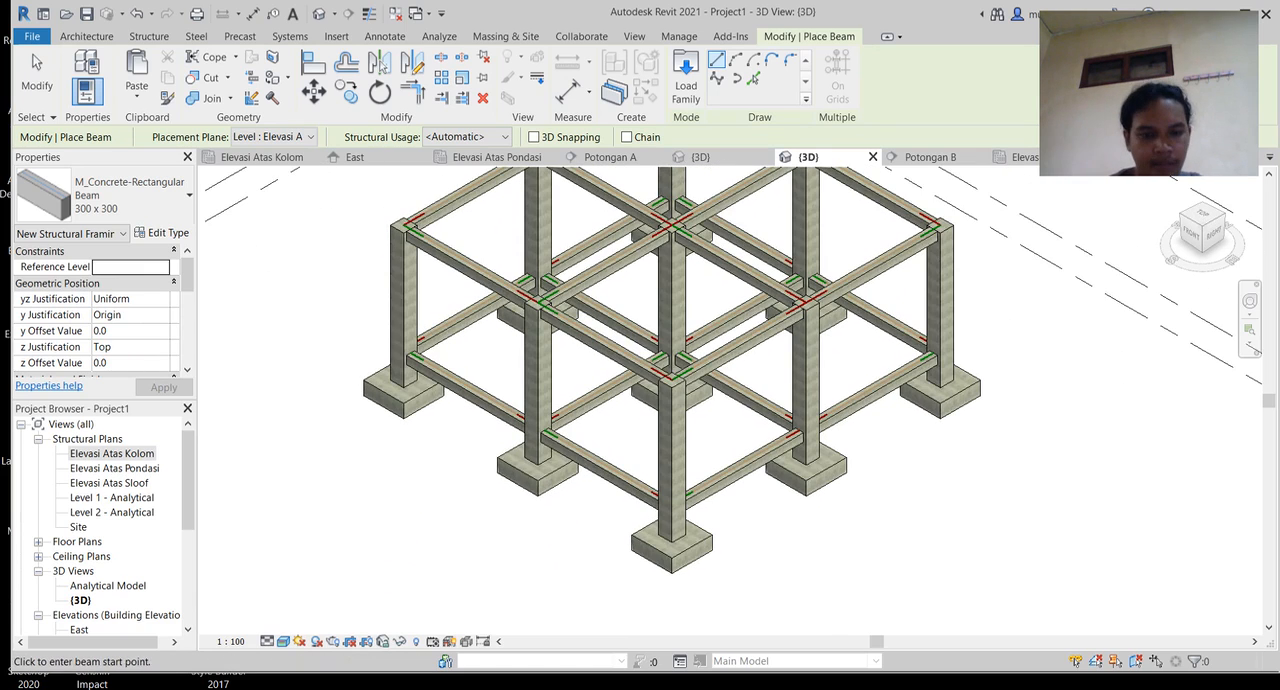
{"action": "left_click", "coordinate": [283, 641]}
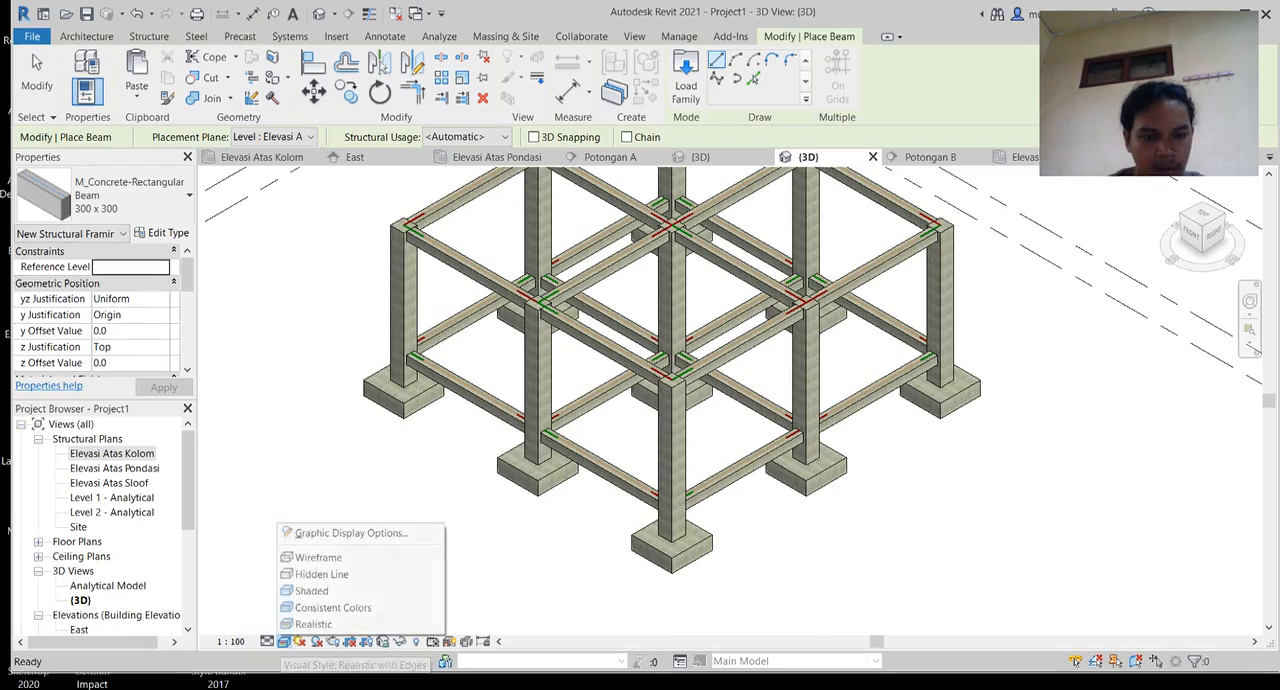
{"action": "left_click", "coordinate": [318, 557]}
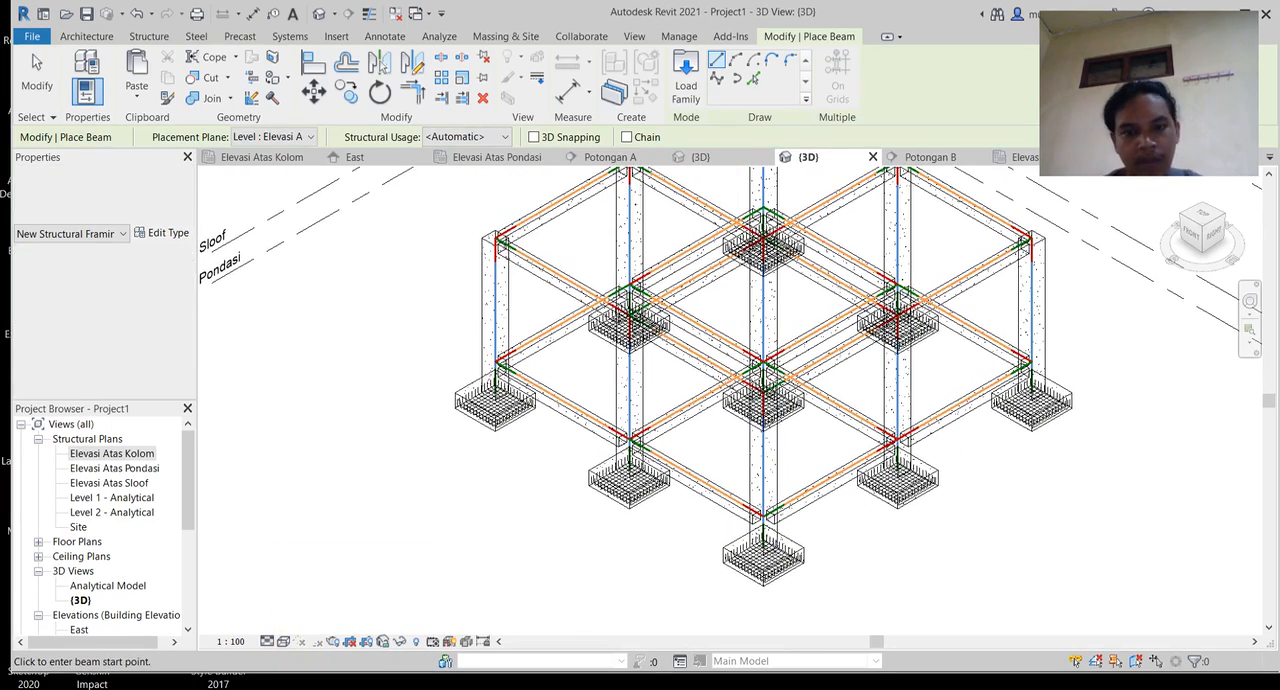
Step: End beam placement and select all instances of the footings' 16M rebar in the entire project
{"action": "scroll", "coordinate": [482, 490], "scroll_direction": "up", "scroll_amount": 3}
{"action": "scroll", "coordinate": [650, 440], "scroll_direction": "up", "scroll_amount": 1}
{"action": "key", "text": "Escape"}
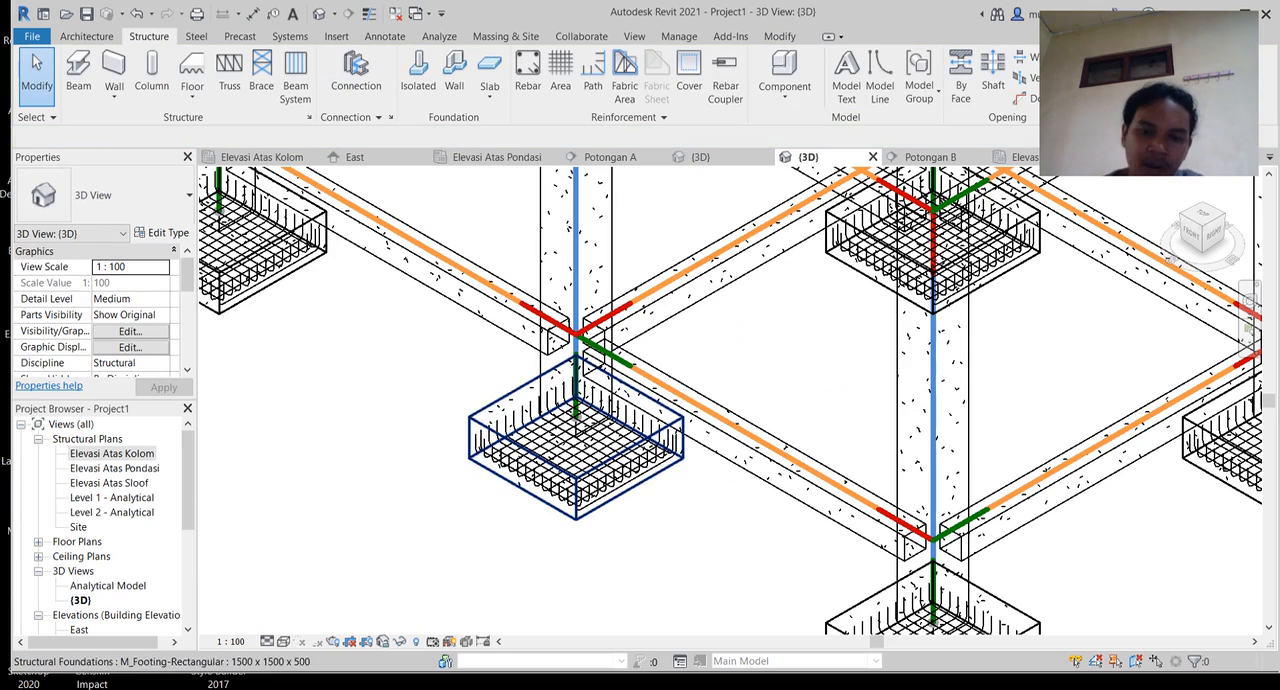
{"action": "middle_click_drag", "start_coordinate": [580, 430], "coordinate": [761, 465]}
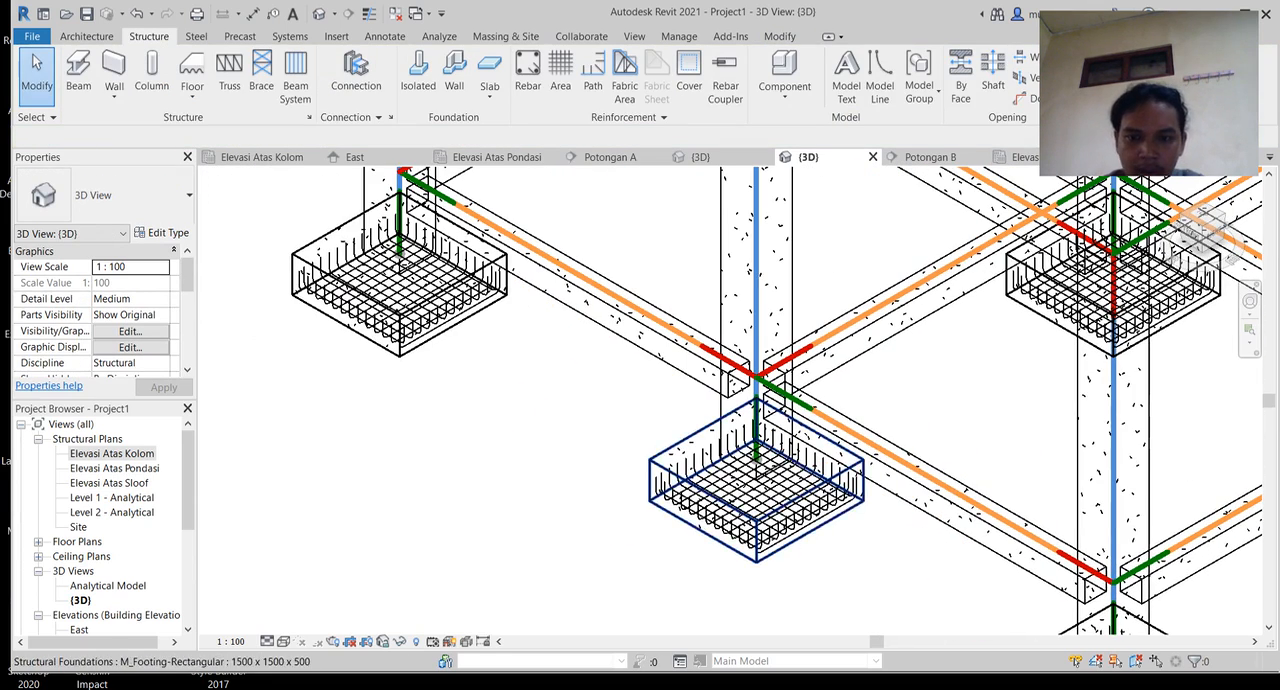
{"action": "left_click", "coordinate": [747, 431]}
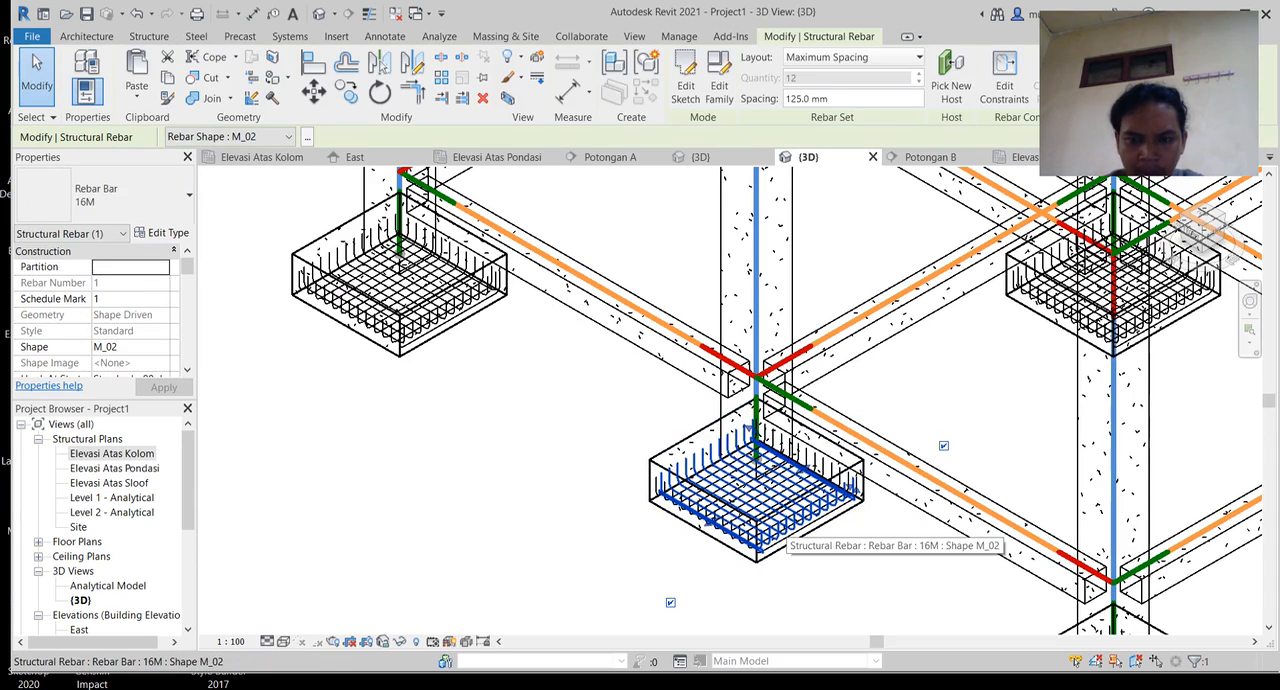
{"action": "right_click", "coordinate": [787, 522]}
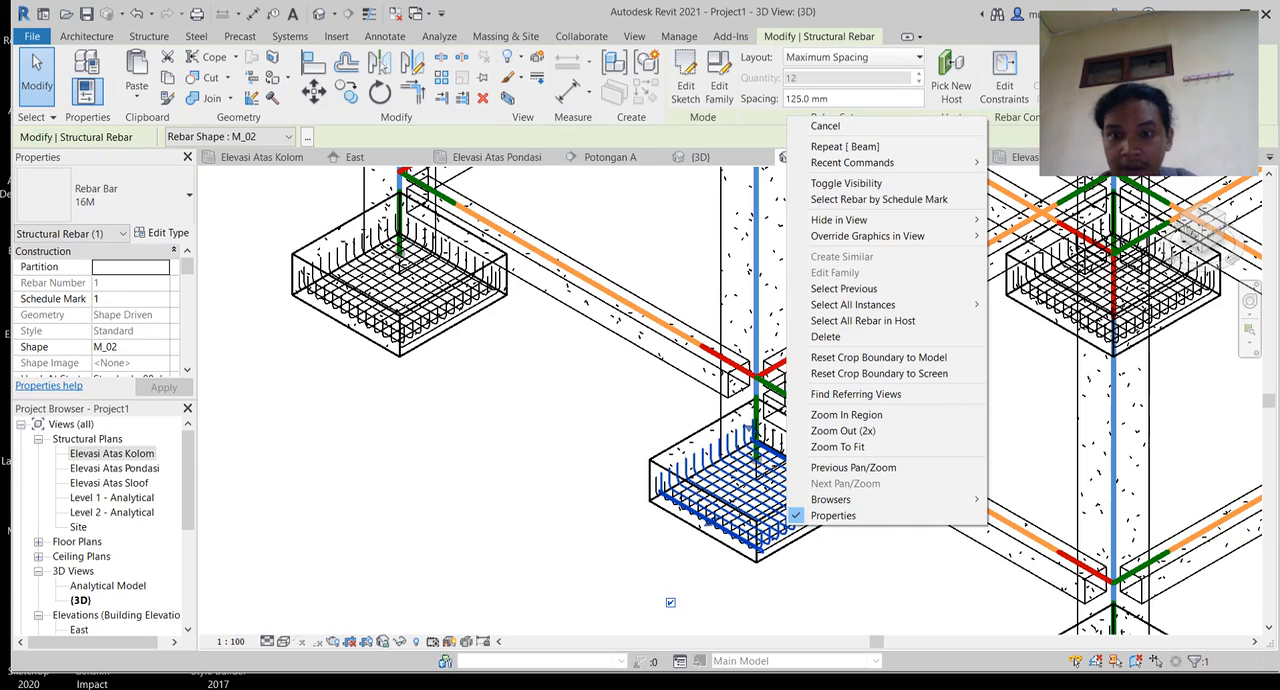
{"action": "mouse_move", "coordinate": [853, 304]}
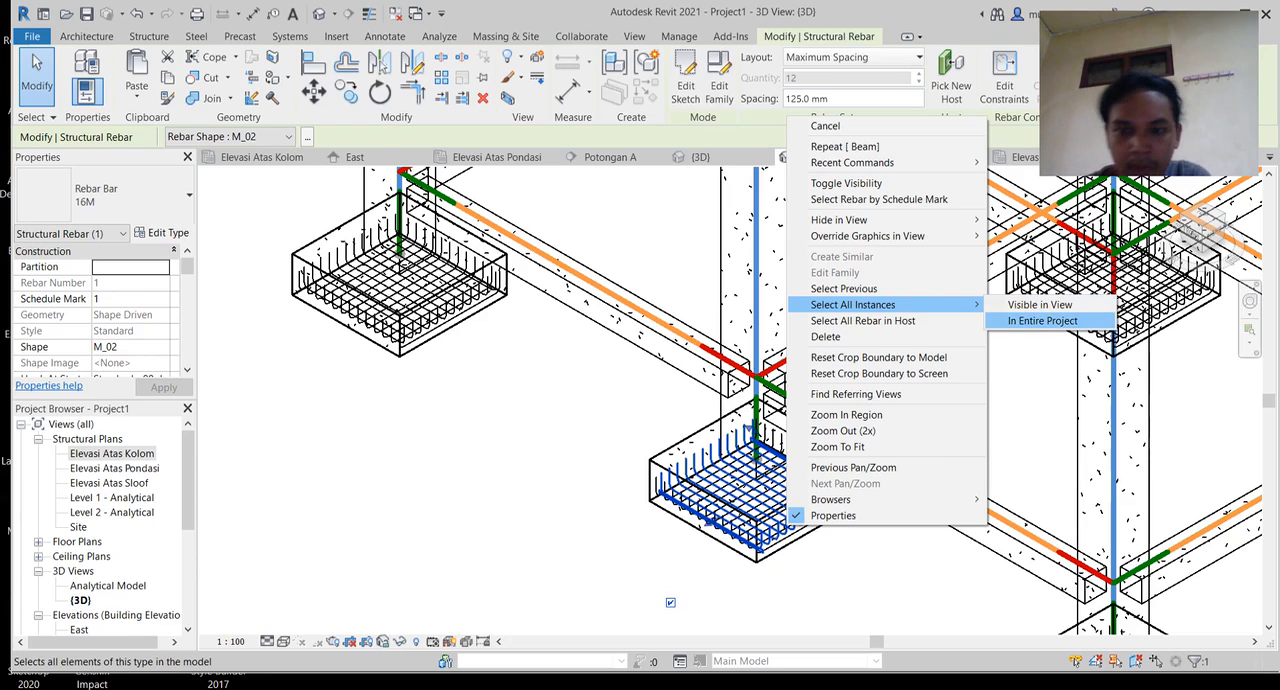
{"action": "left_click", "coordinate": [1042, 320]}
Step: Override the selected rebar's graphics in the 3D view by element, setting the projection line colour to Yellow
{"action": "middle_click_drag", "start_coordinate": [770, 505], "coordinate": [603, 495]}
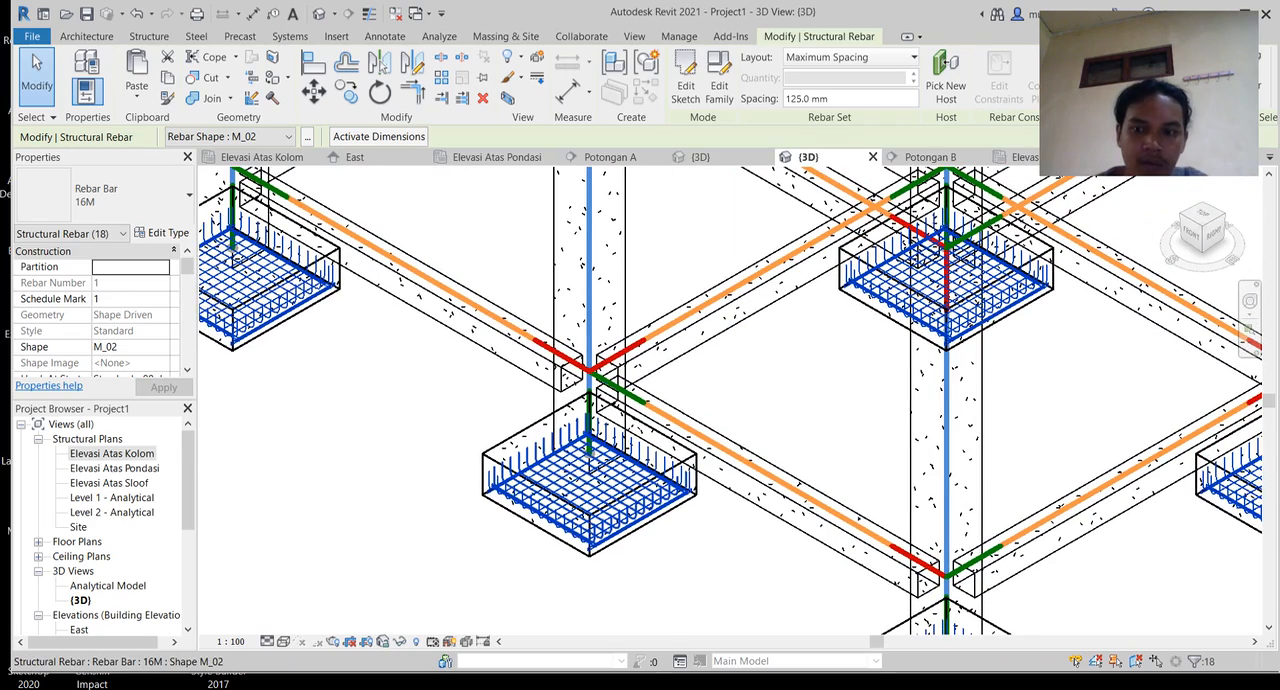
{"action": "scroll", "coordinate": [603, 495], "scroll_direction": "down", "scroll_amount": 4}
{"action": "scroll", "coordinate": [817, 341], "scroll_direction": "up", "scroll_amount": 6}
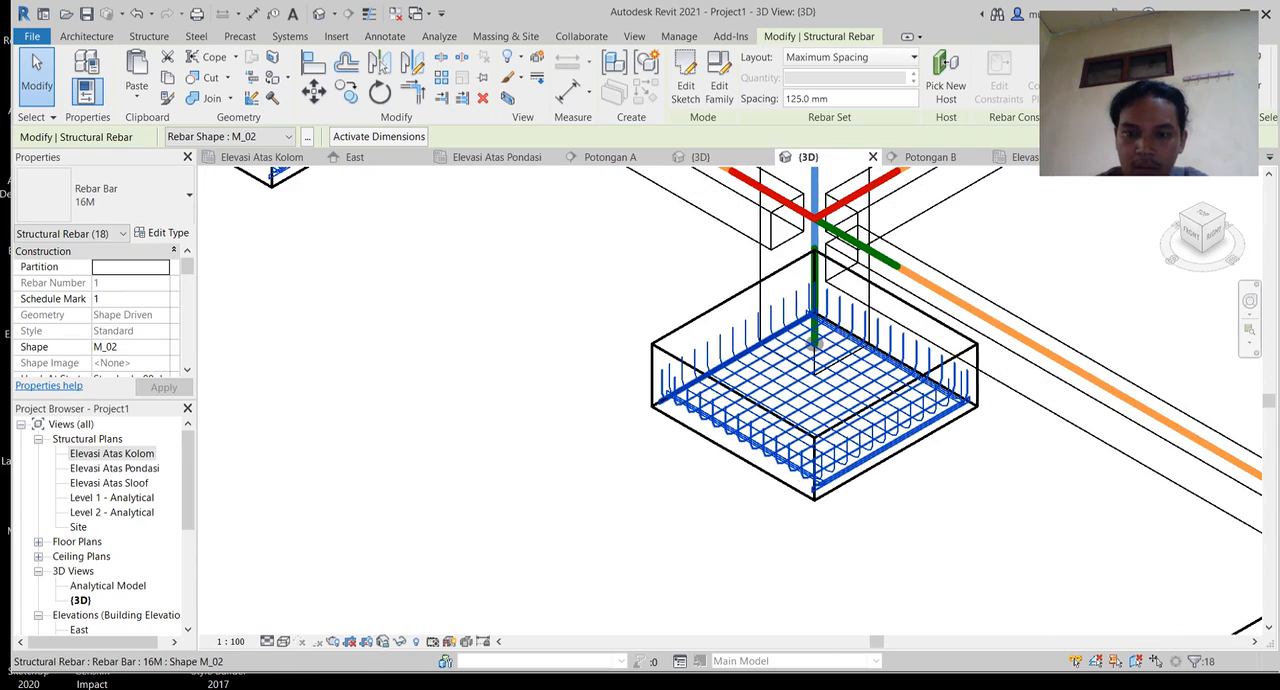
{"action": "right_click", "coordinate": [789, 466]}
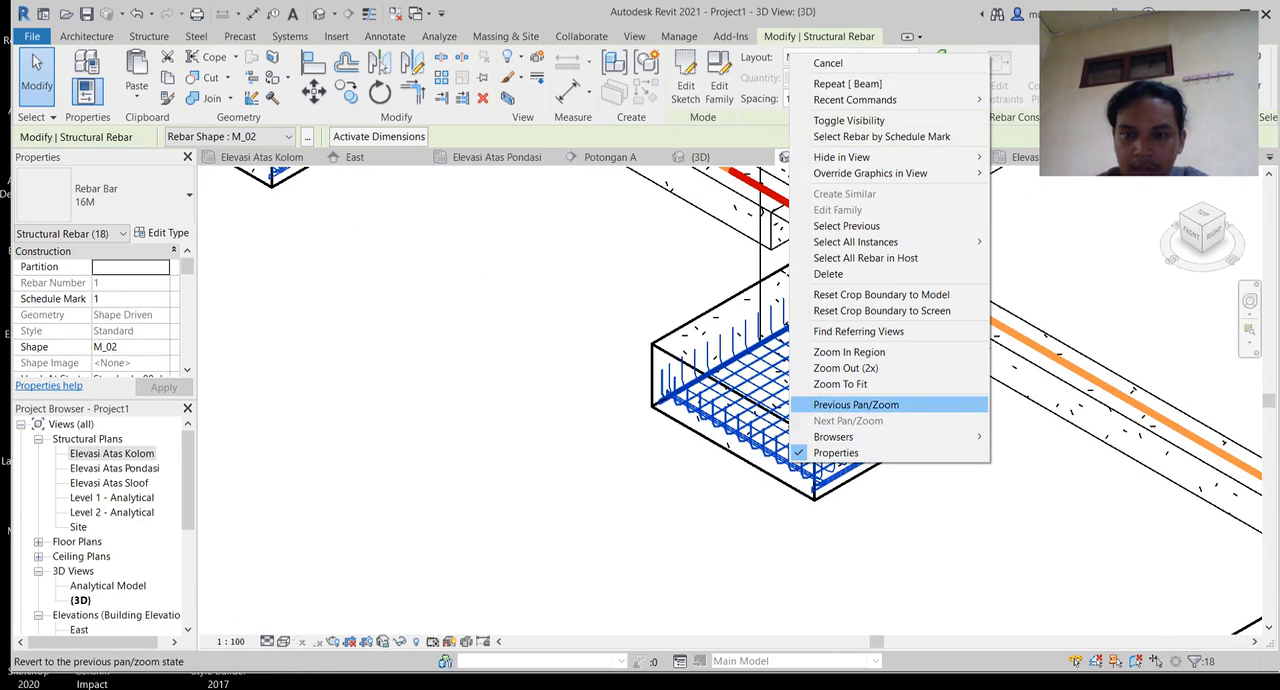
{"action": "mouse_move", "coordinate": [900, 173]}
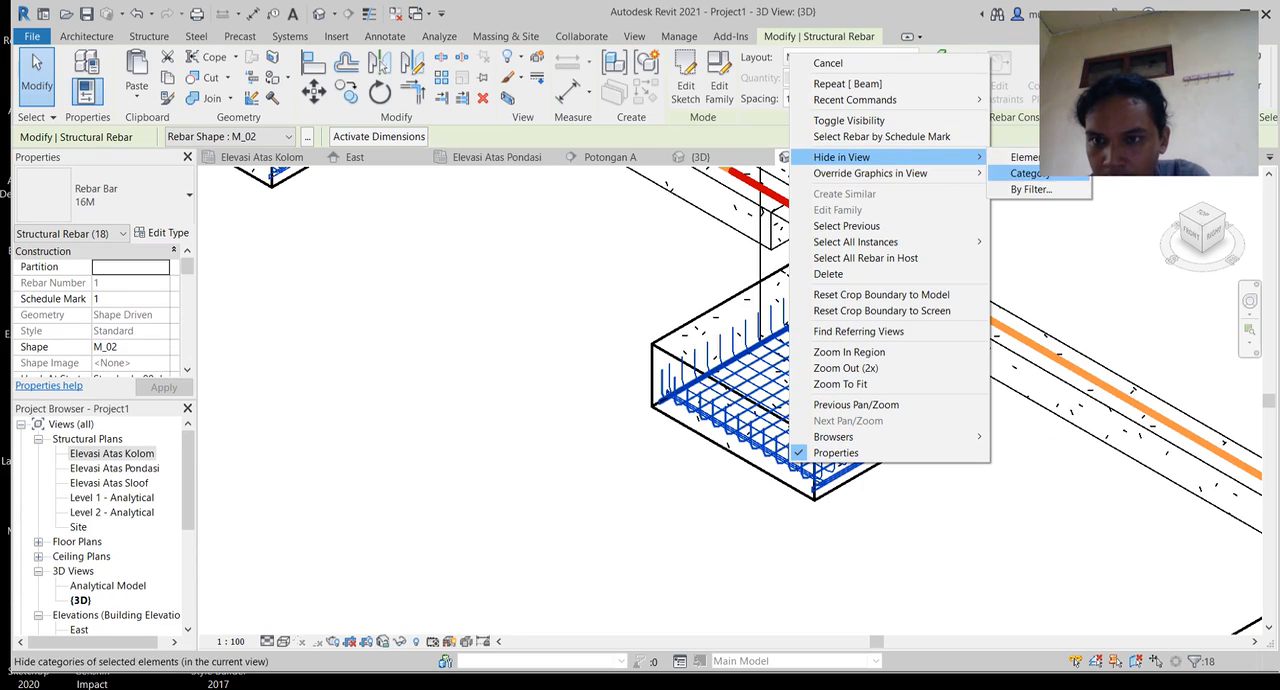
{"action": "left_click", "coordinate": [1035, 174]}
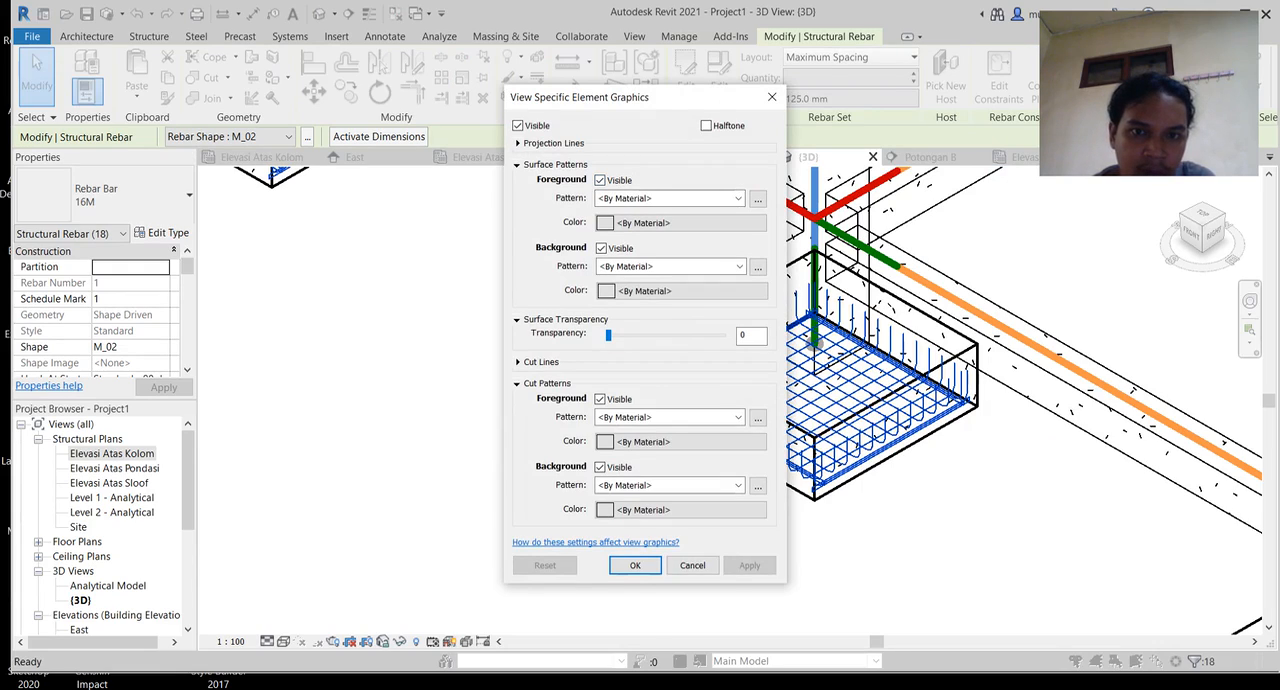
{"action": "left_click", "coordinate": [518, 143]}
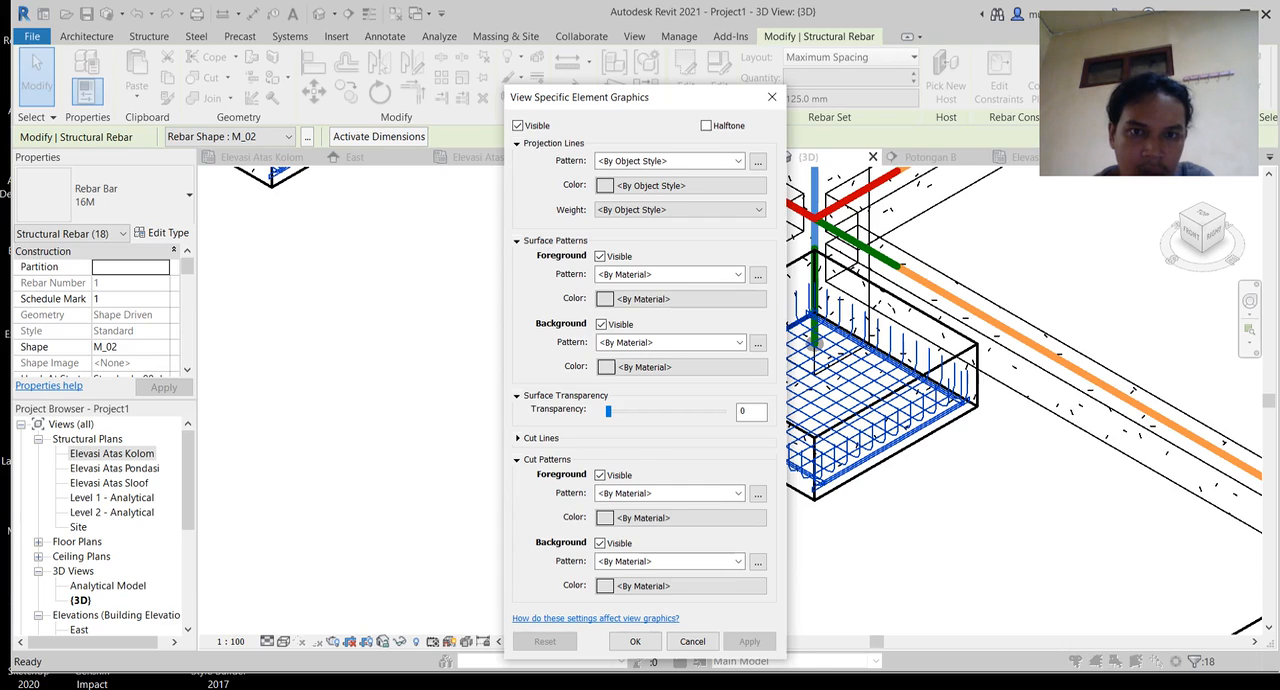
{"action": "left_click", "coordinate": [680, 185]}
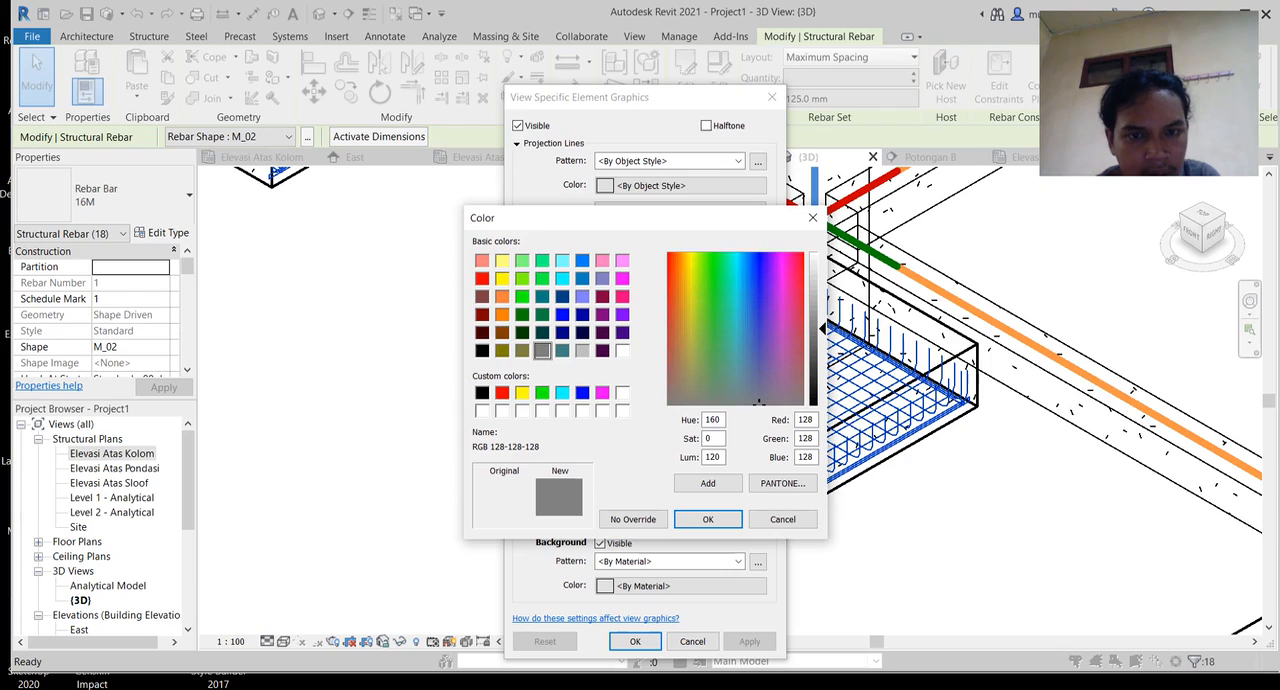
{"action": "left_click", "coordinate": [502, 278]}
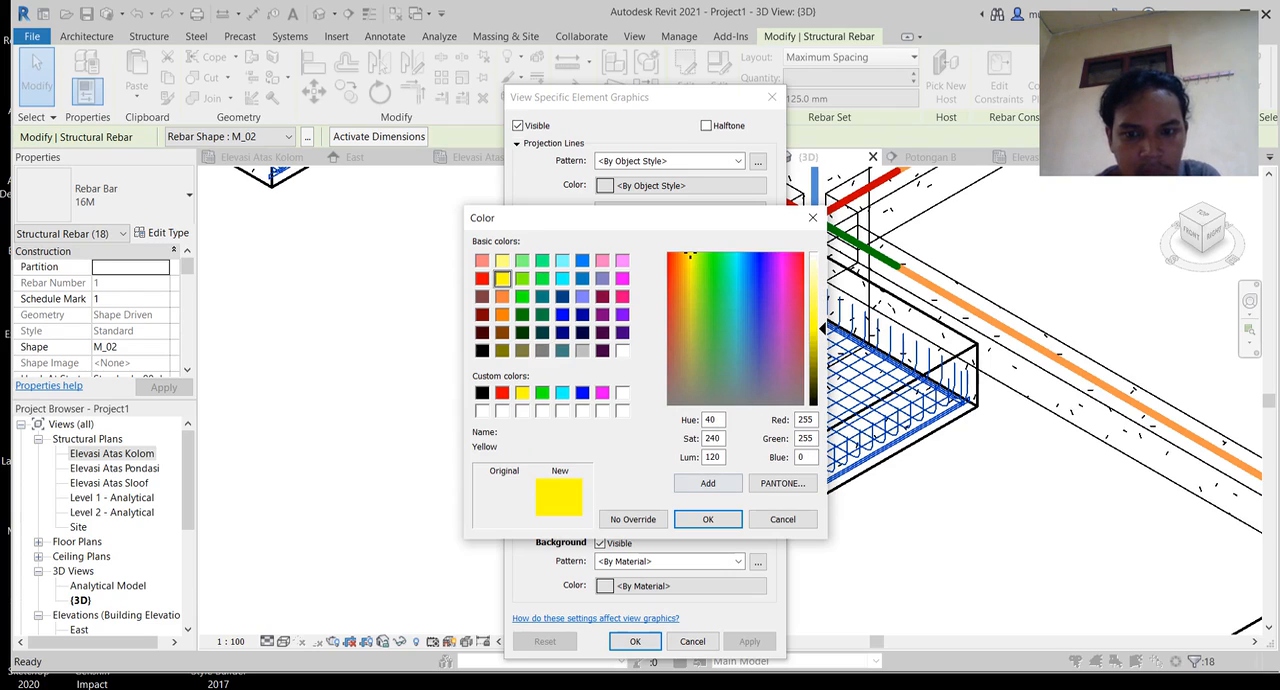
{"action": "key", "text": "Return"}
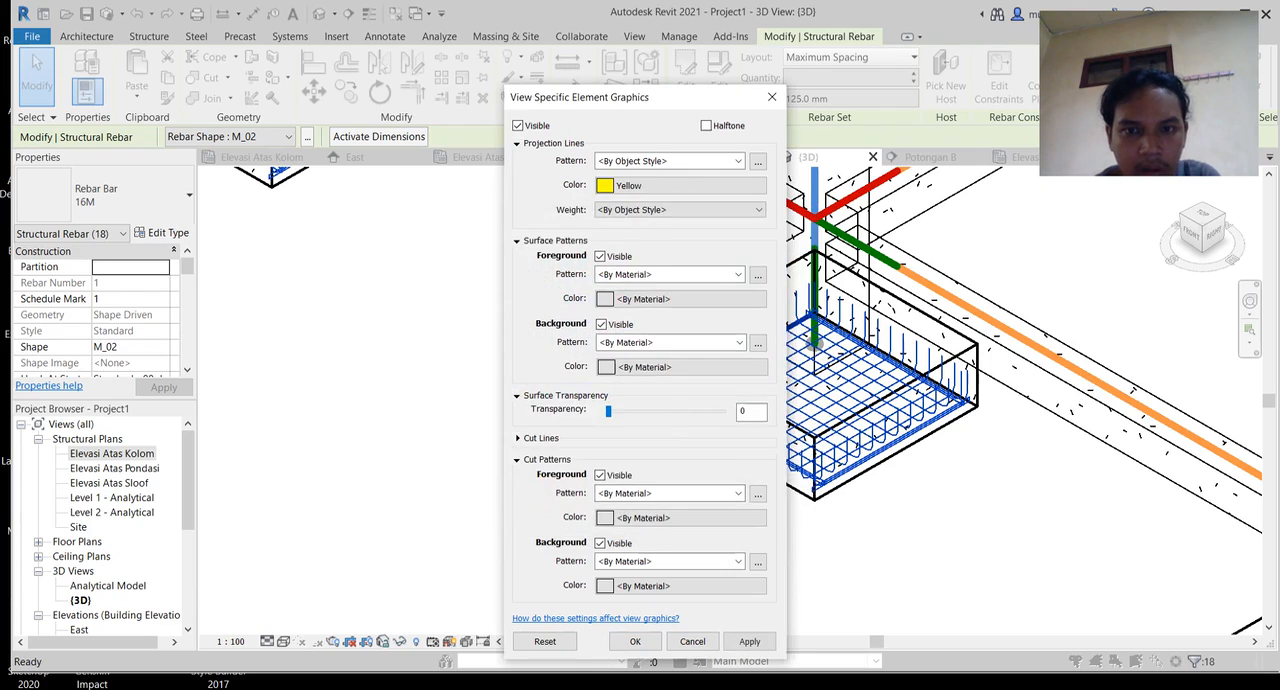
Step: Set the rebar's projection line pattern to Solid, accept the graphics override, and clear the selection
{"action": "left_click", "coordinate": [737, 161]}
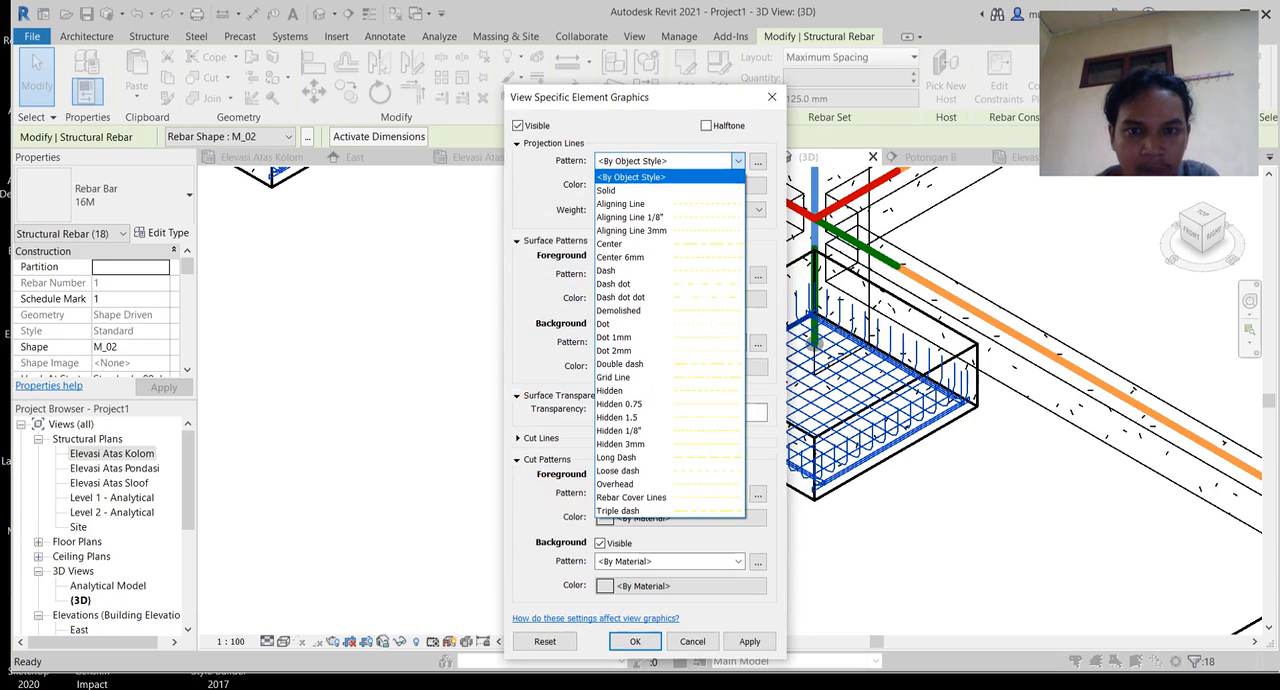
{"action": "left_click", "coordinate": [640, 191]}
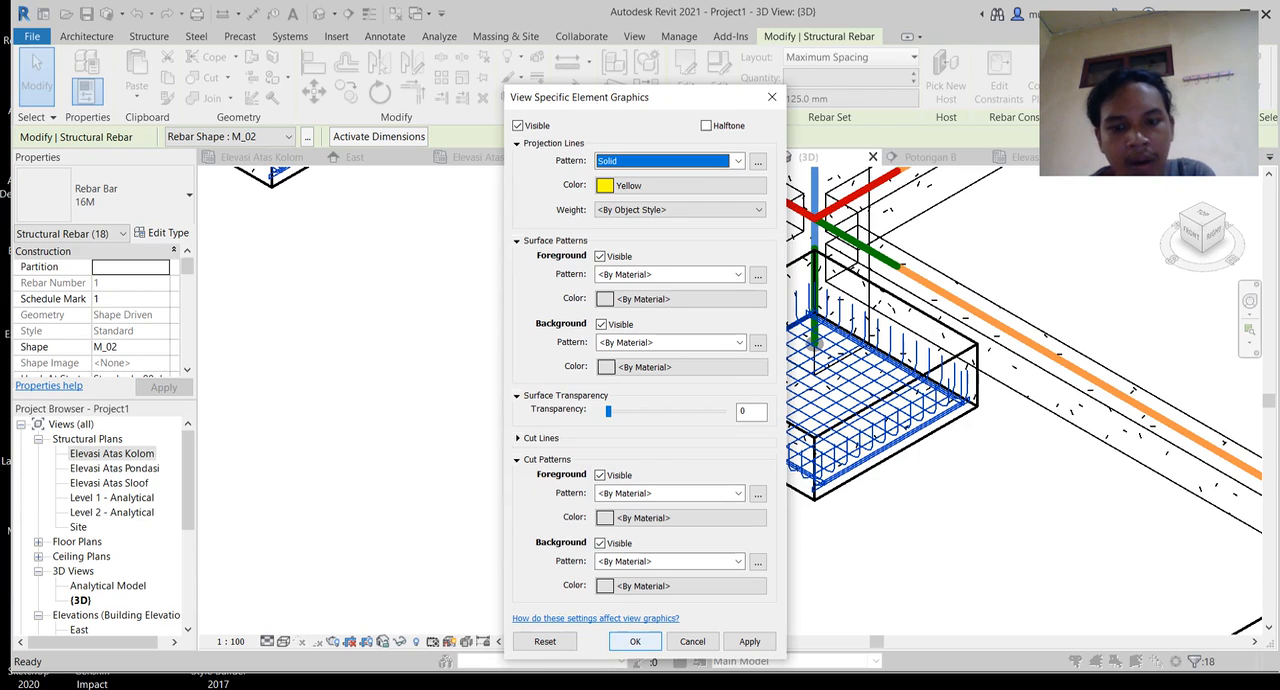
{"action": "key", "text": "Return"}
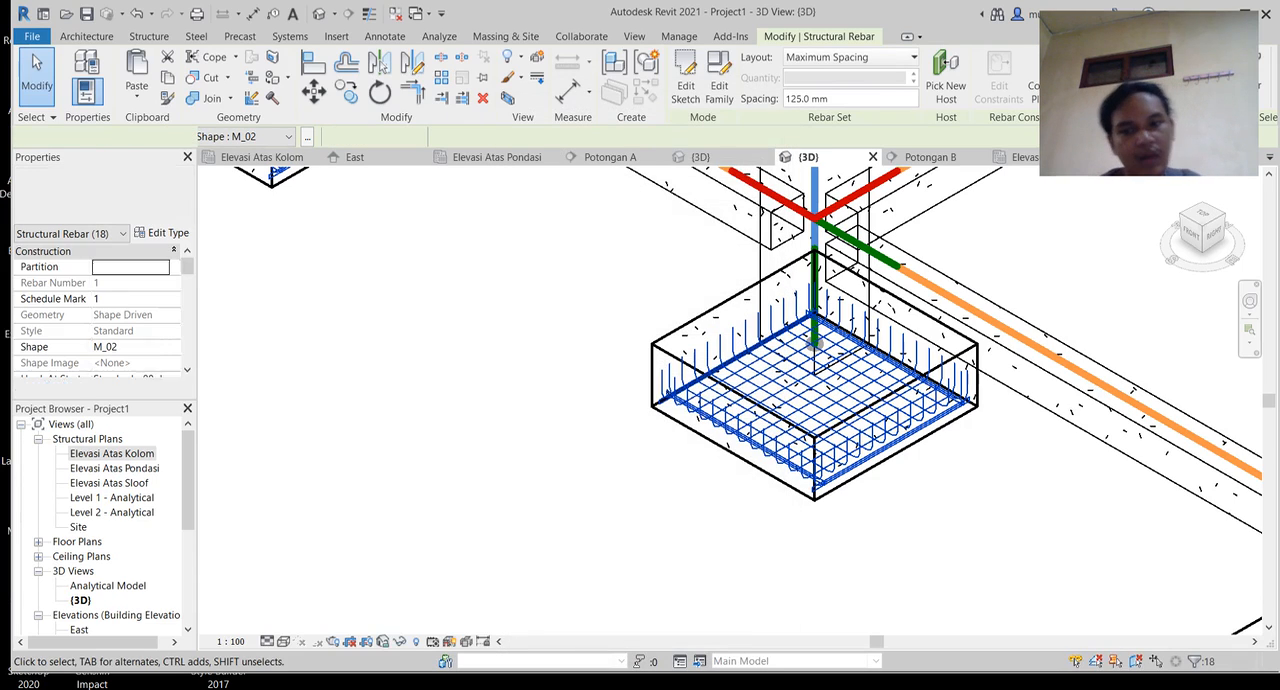
{"action": "scroll", "coordinate": [951, 486], "scroll_direction": "down", "scroll_amount": 2}
{"action": "middle_click_drag", "start_coordinate": [951, 486], "coordinate": [628, 545]}
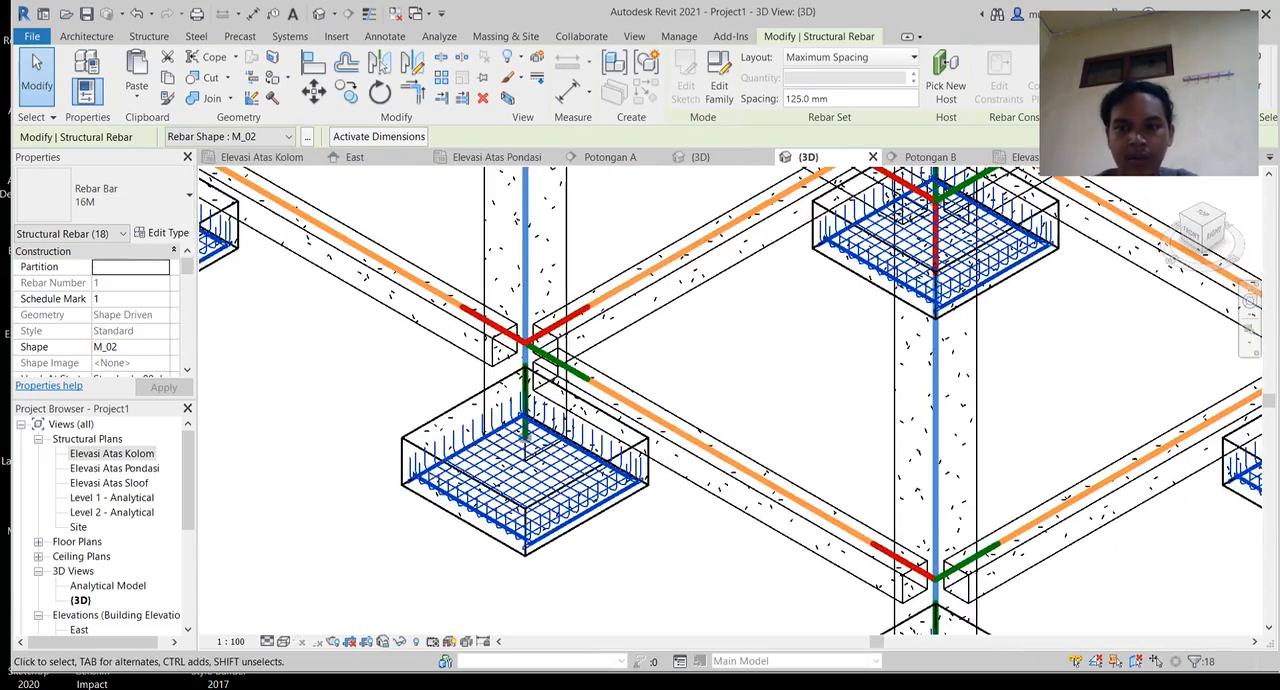
{"action": "scroll", "coordinate": [627, 545], "scroll_direction": "down", "scroll_amount": 1}
{"action": "key", "text": "Escape"}
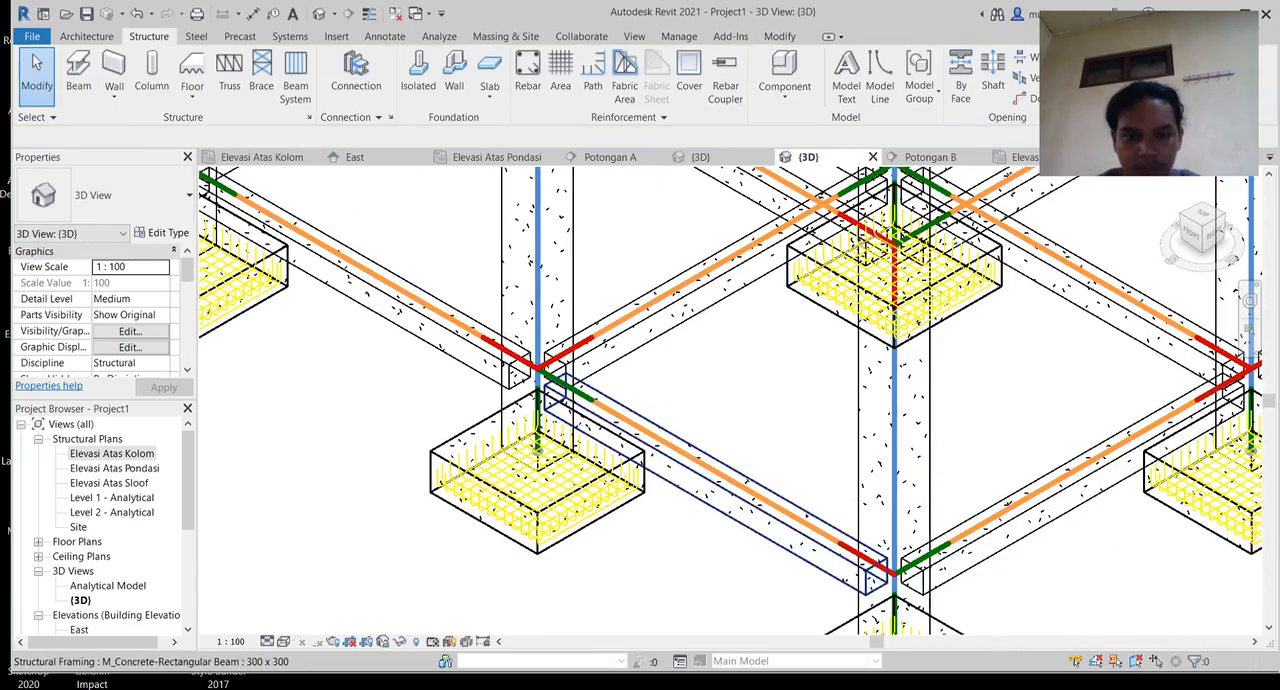
Step: Examine the yellow footing rebar and the surrounding beams and columns up close in the 3D view
{"action": "middle_click_drag", "start_coordinate": [880, 398], "coordinate": [587, 421]}
{"action": "scroll", "coordinate": [587, 421], "scroll_direction": "down", "scroll_amount": 1}
{"action": "scroll", "coordinate": [920, 446], "scroll_direction": "up", "scroll_amount": 2}
{"action": "scroll", "coordinate": [830, 475], "scroll_direction": "up", "scroll_amount": 4}
{"action": "scroll", "coordinate": [640, 470], "scroll_direction": "up", "scroll_amount": 1}
{"action": "middle_click_drag", "start_coordinate": [640, 470], "coordinate": [1119, 451]}
{"action": "scroll", "coordinate": [380, 470], "scroll_direction": "down", "scroll_amount": 2}
{"action": "middle_click_drag", "start_coordinate": [380, 470], "coordinate": [873, 412]}
{"action": "scroll", "coordinate": [640, 450], "scroll_direction": "down", "scroll_amount": 1}
{"action": "middle_click_drag", "start_coordinate": [640, 450], "coordinate": [1132, 422]}
{"action": "middle_click_drag", "start_coordinate": [560, 400], "coordinate": [869, 499]}
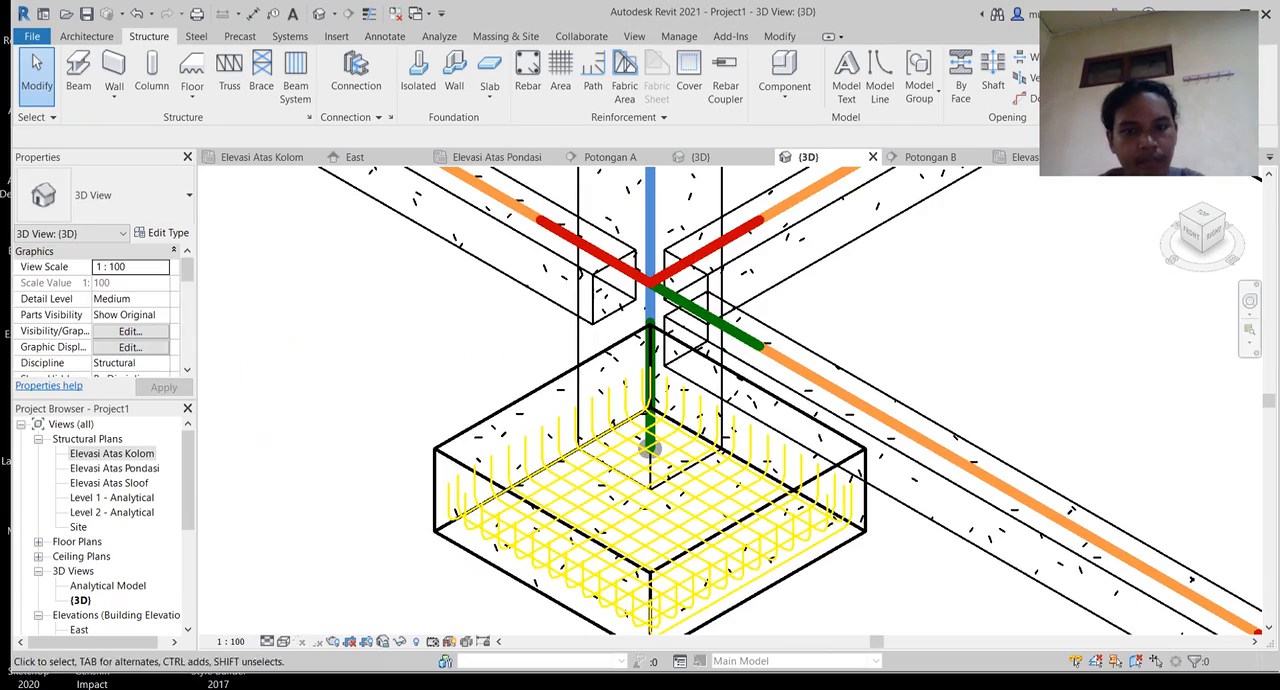
{"action": "scroll", "coordinate": [906, 354], "scroll_direction": "down", "scroll_amount": 1}
{"action": "middle_click_drag", "start_coordinate": [906, 354], "coordinate": [823, 565]}
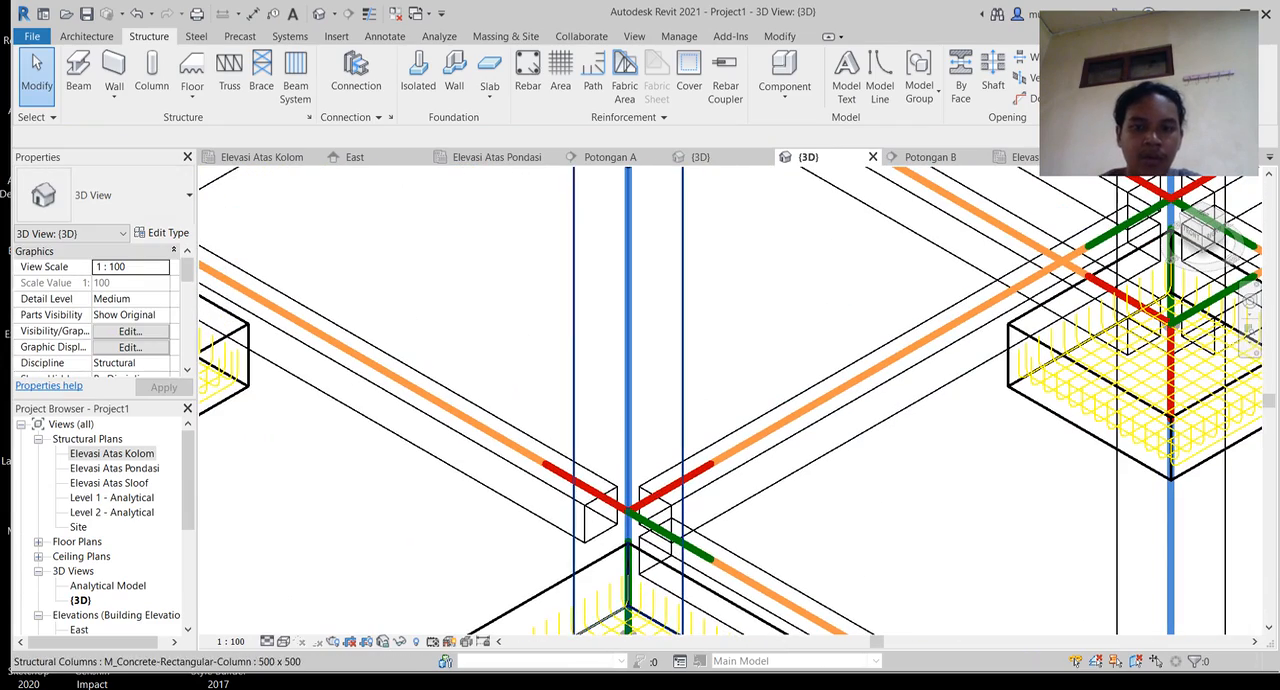
Step: Select all instances of the 500 x 500 concrete rectangular columns in the entire project
{"action": "left_click", "coordinate": [620, 440]}
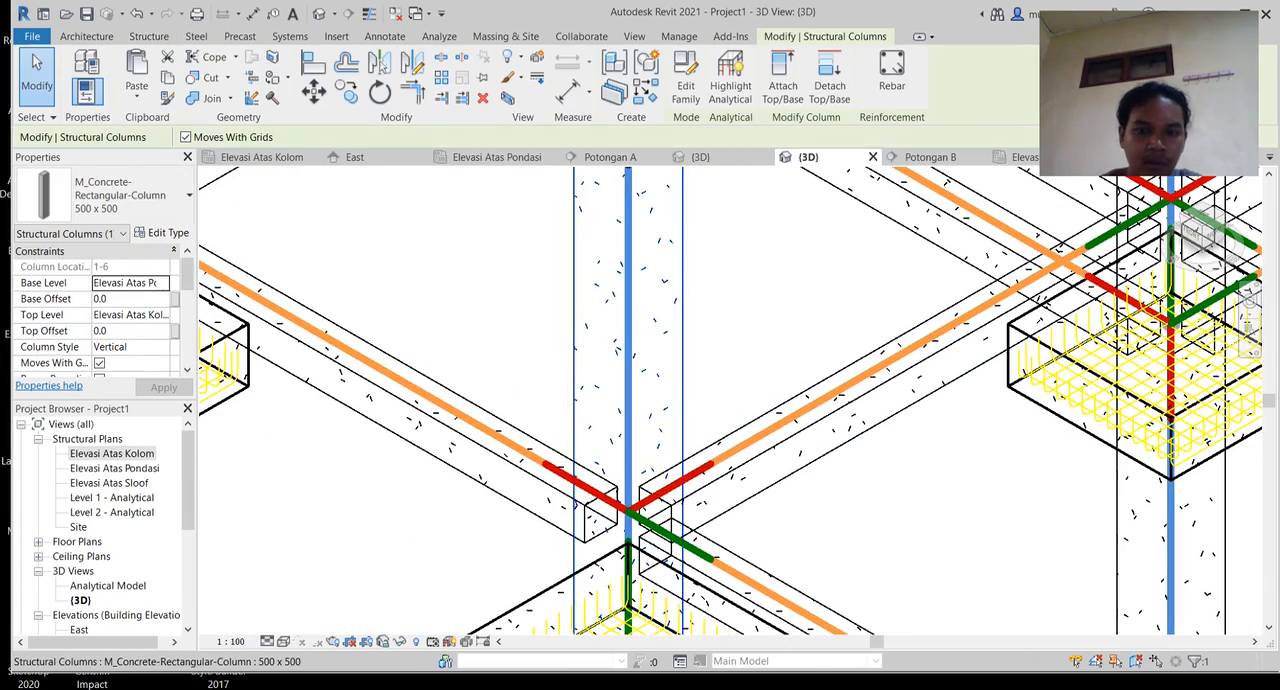
{"action": "scroll", "coordinate": [697, 390], "scroll_direction": "down", "scroll_amount": 1}
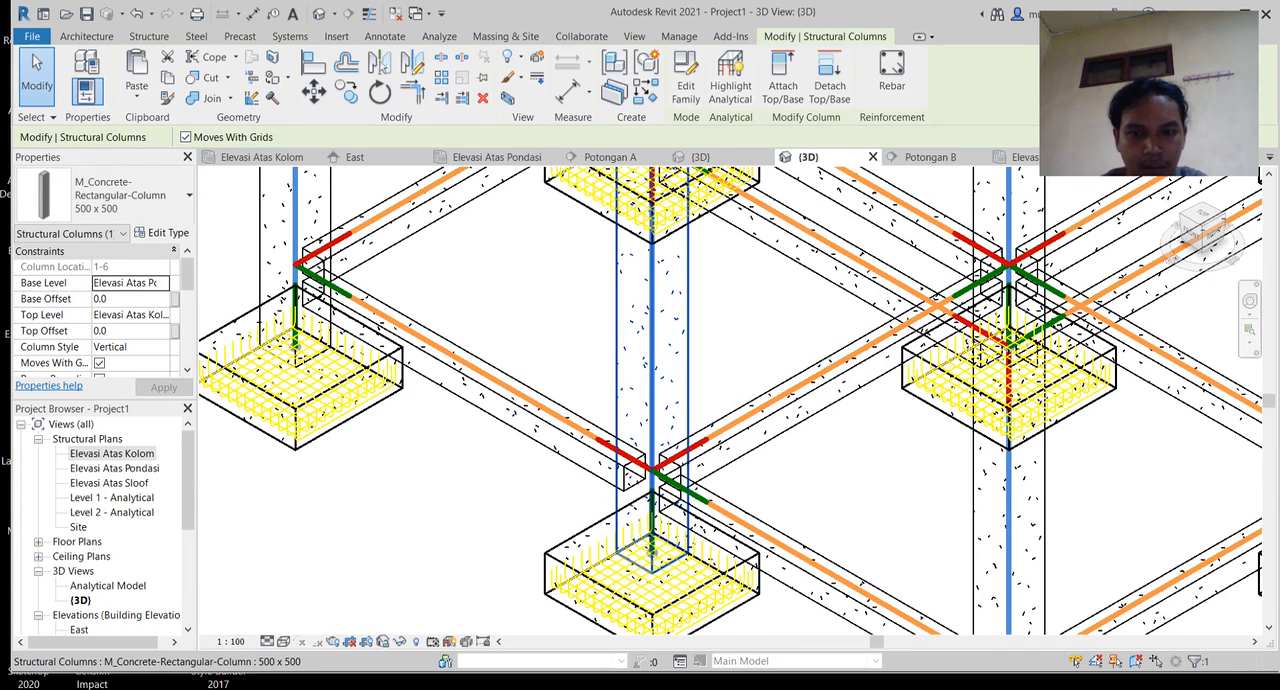
{"action": "key", "text": "Escape"}
{"action": "left_click", "coordinate": [688, 398]}
{"action": "right_click", "coordinate": [688, 398]}
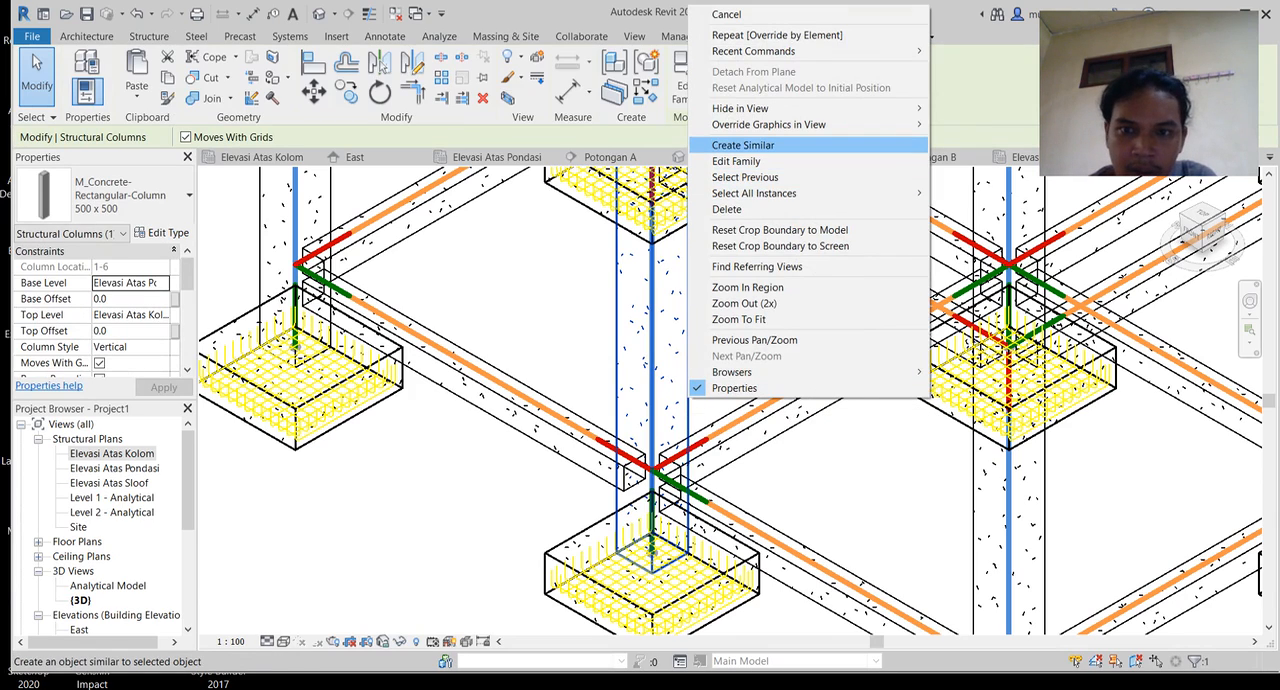
{"action": "mouse_move", "coordinate": [754, 193]}
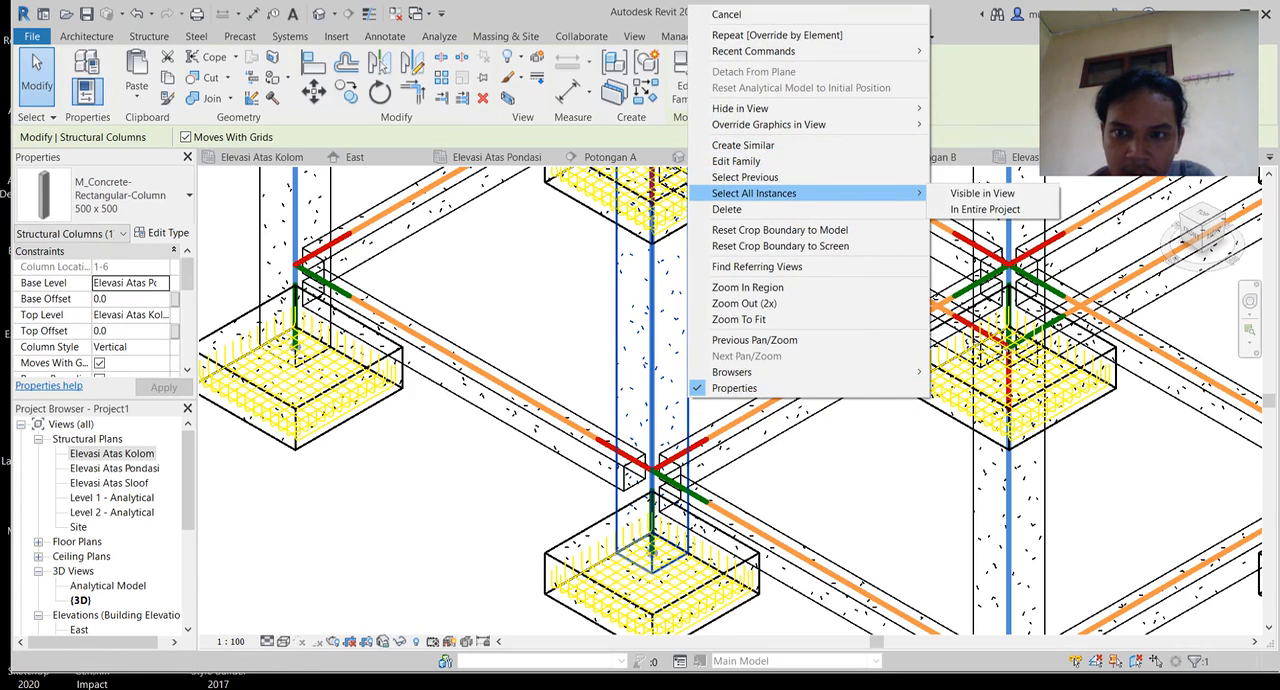
{"action": "left_click", "coordinate": [985, 209]}
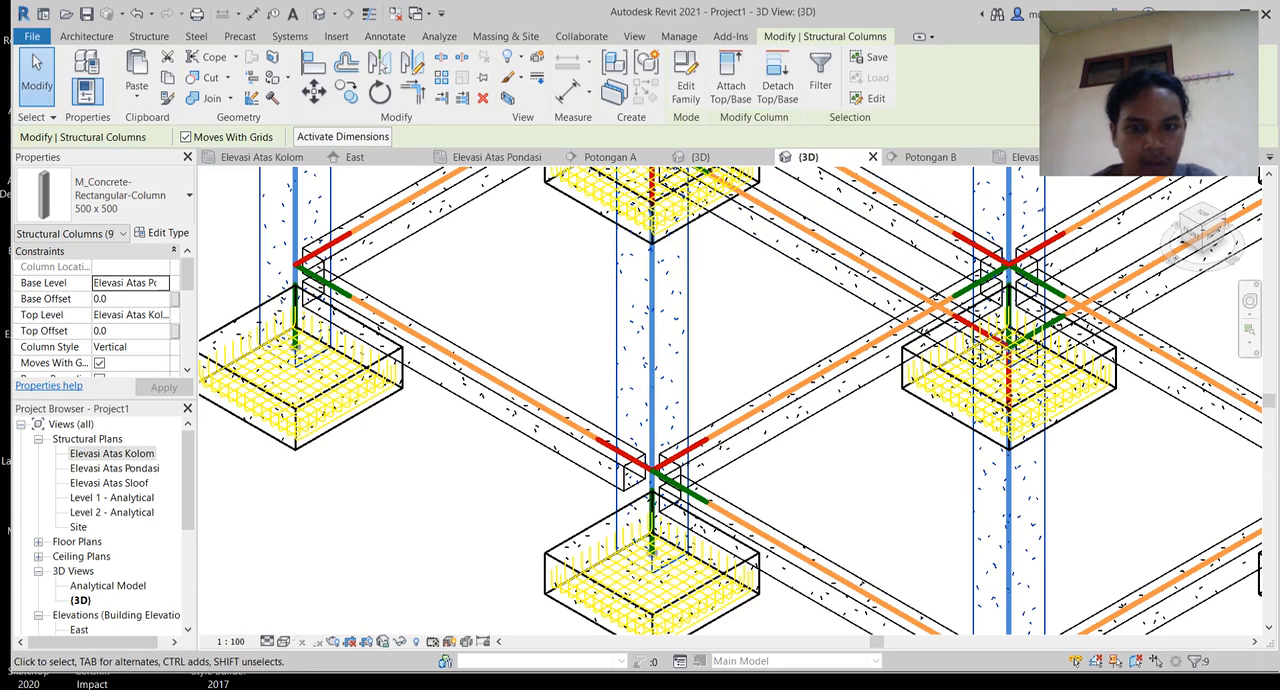
Step: Override the selected columns' graphics in the 3D view by element, setting the projection line colour to green RGB 000-255-064
{"action": "right_click", "coordinate": [688, 273]}
{"action": "mouse_move", "coordinate": [780, 393]}
{"action": "left_click", "coordinate": [975, 393]}
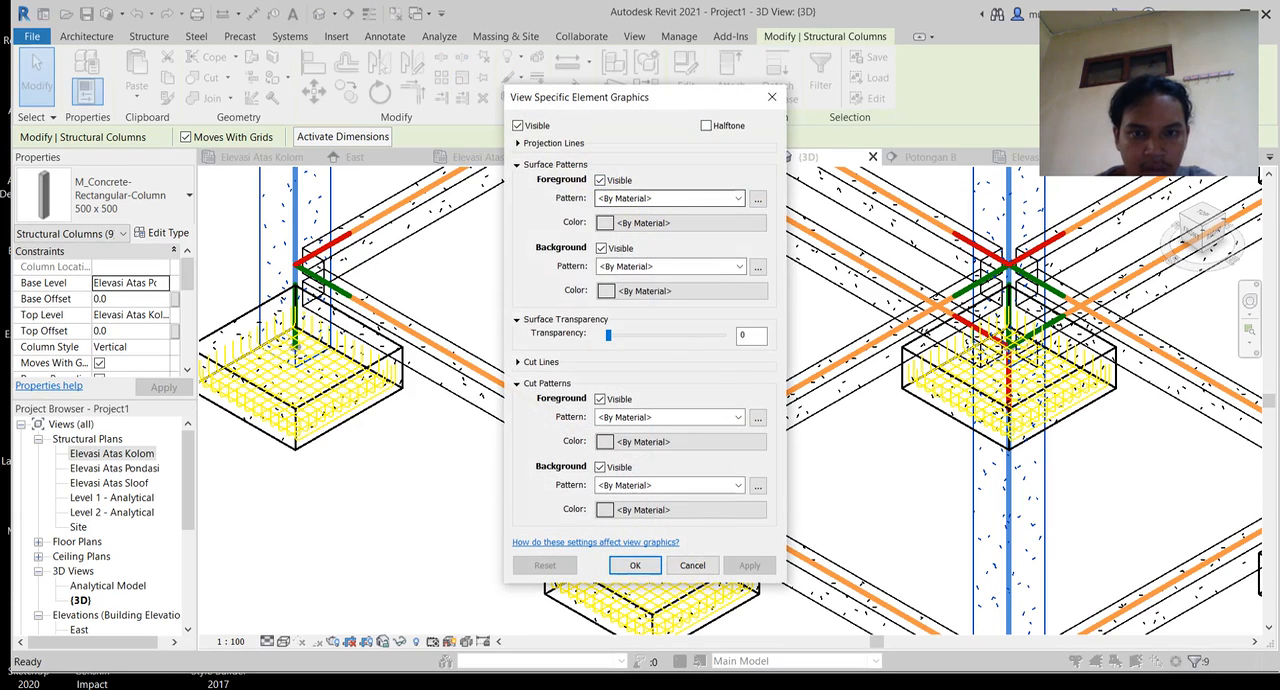
{"action": "left_click", "coordinate": [518, 144]}
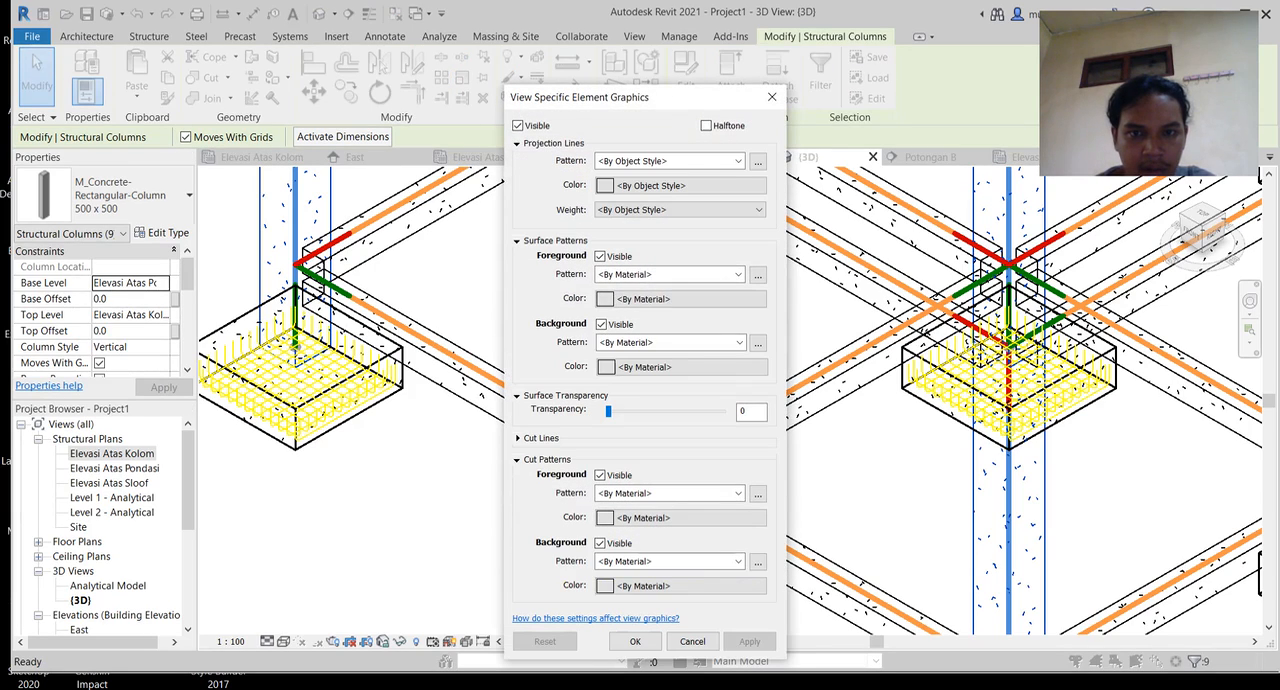
{"action": "left_click", "coordinate": [650, 185]}
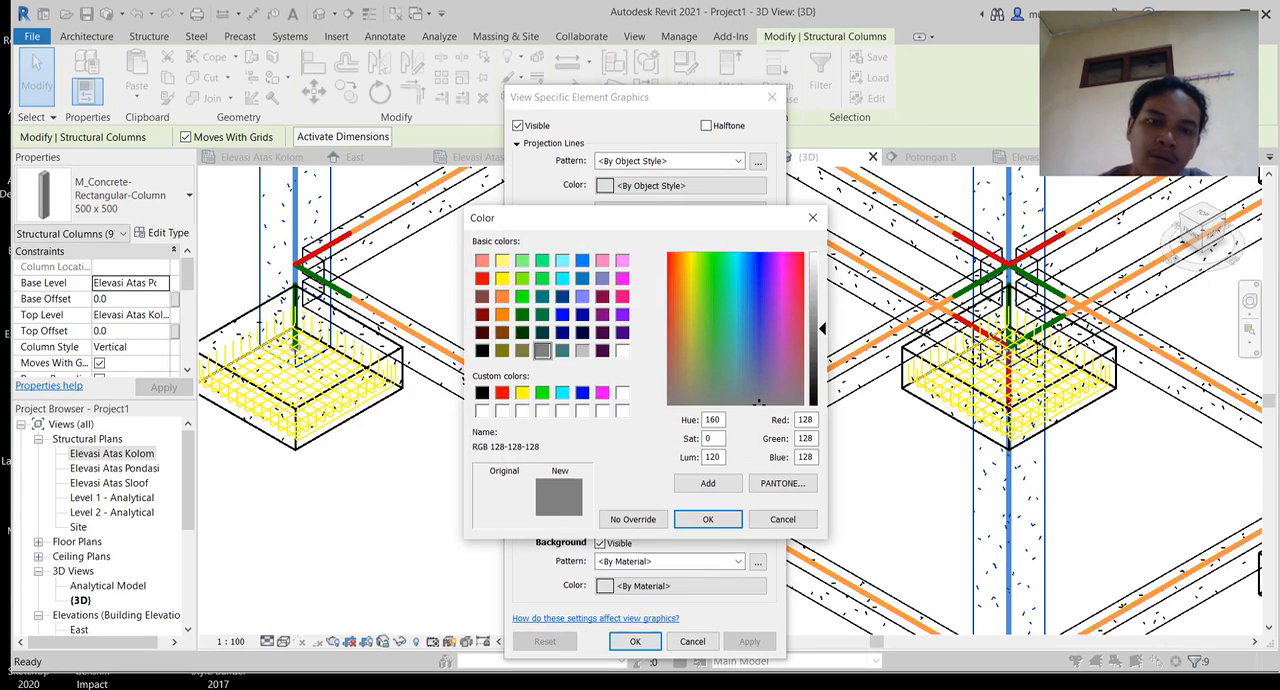
{"action": "left_click", "coordinate": [542, 278]}
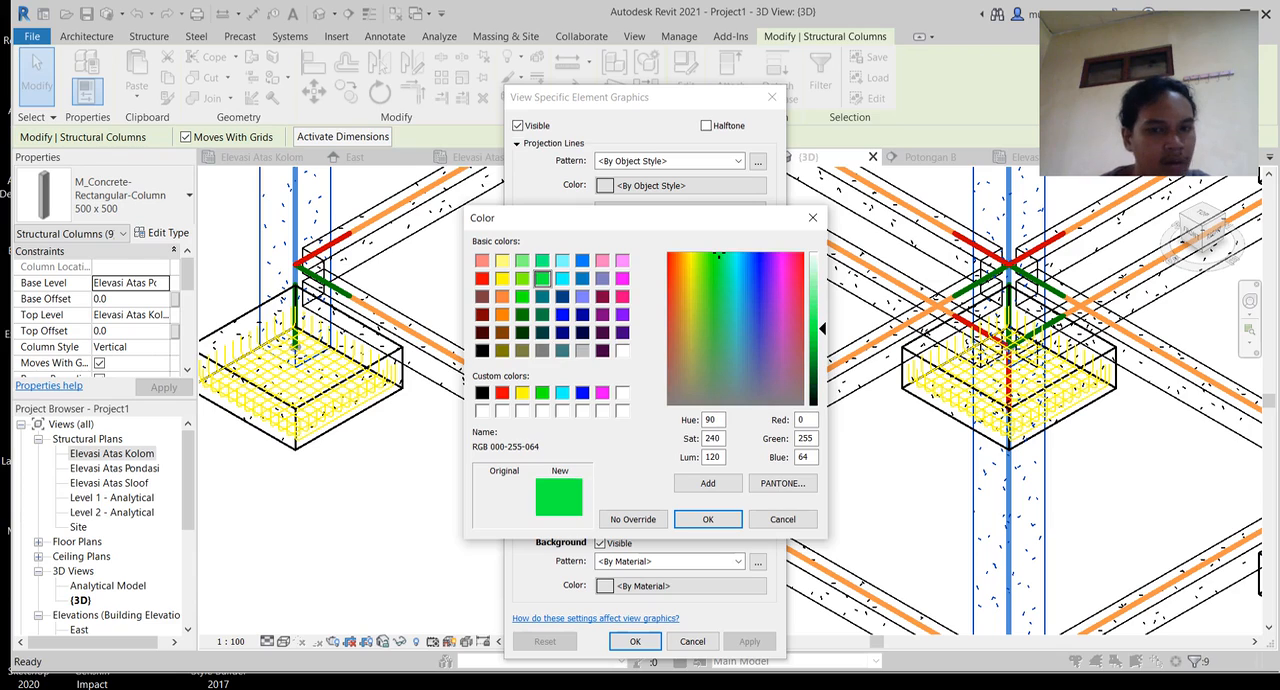
{"action": "left_click", "coordinate": [707, 519]}
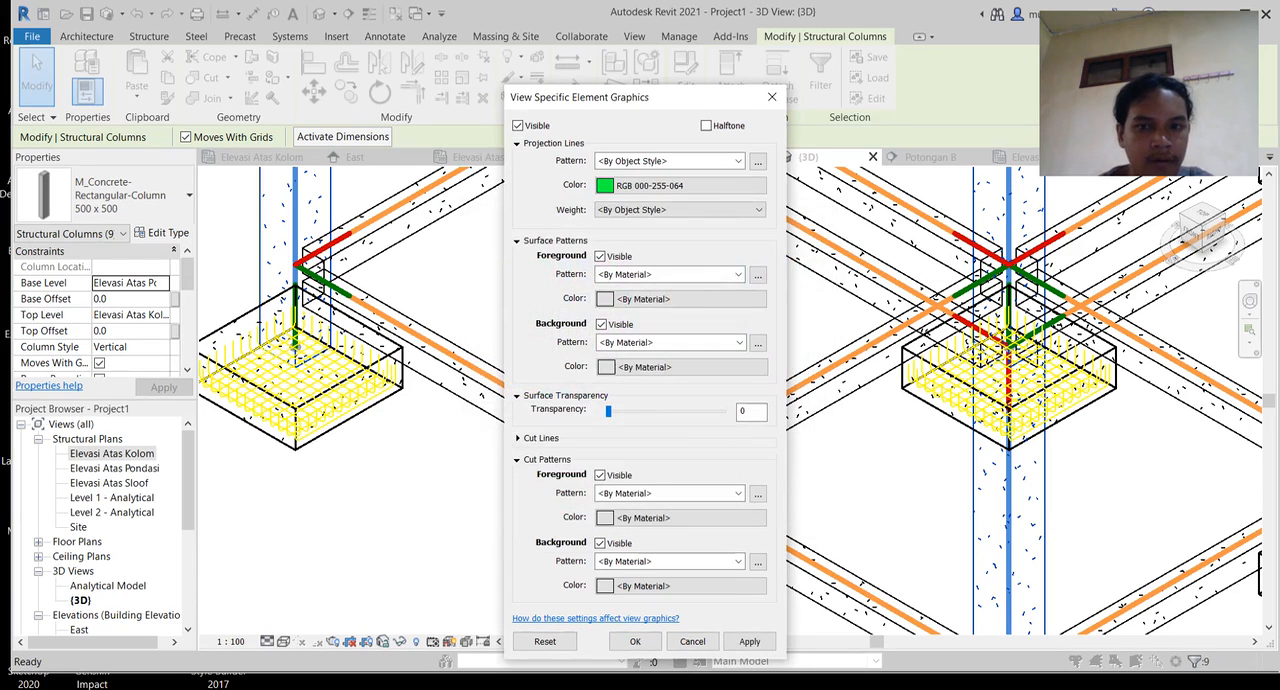
Step: Set the columns' projection line pattern to Solid, accept the graphics override, and clear the selection
{"action": "left_click", "coordinate": [738, 161]}
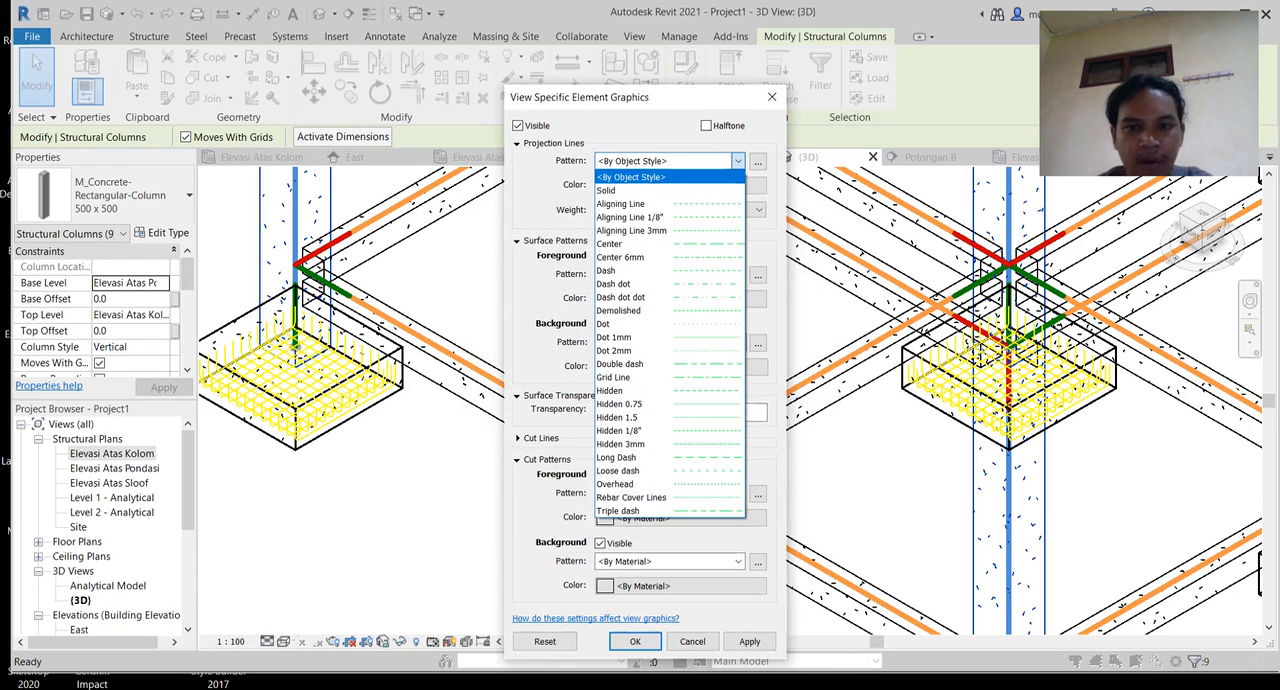
{"action": "left_click", "coordinate": [622, 190]}
{"action": "left_click", "coordinate": [634, 641]}
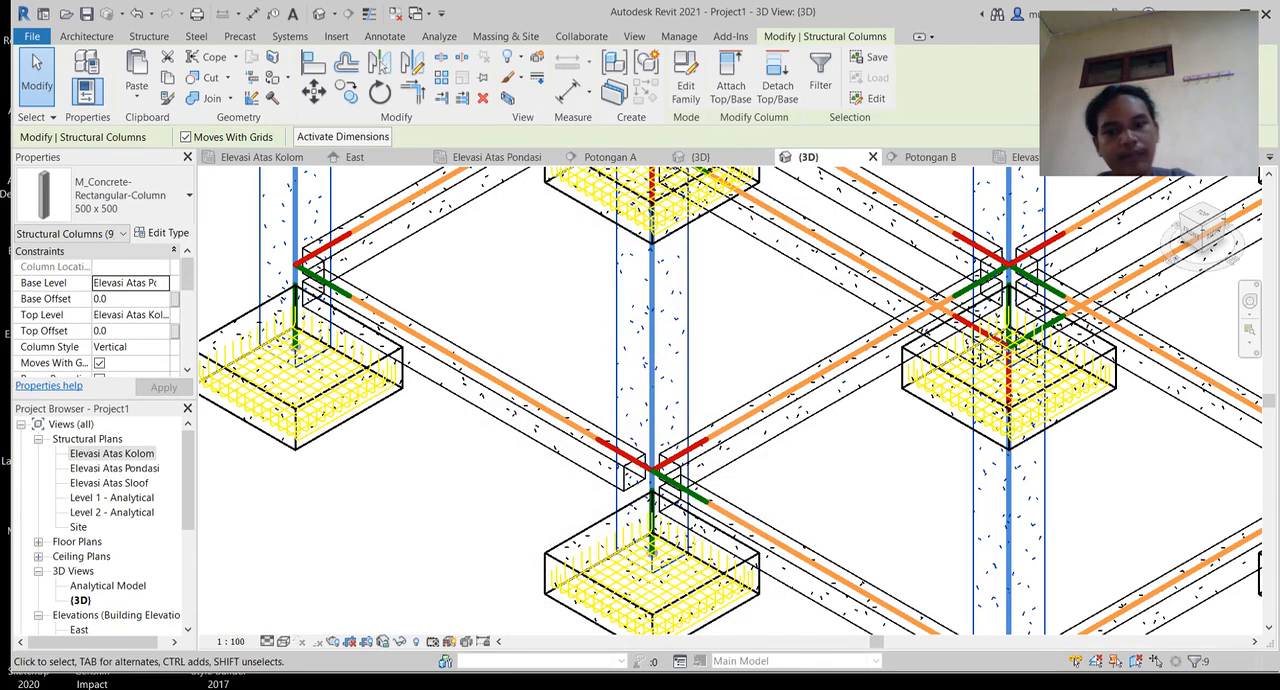
{"action": "key", "text": "Escape"}
{"action": "scroll", "coordinate": [814, 480], "scroll_direction": "down", "scroll_amount": 2}
{"action": "middle_click_drag", "start_coordinate": [814, 480], "coordinate": [621, 570]}
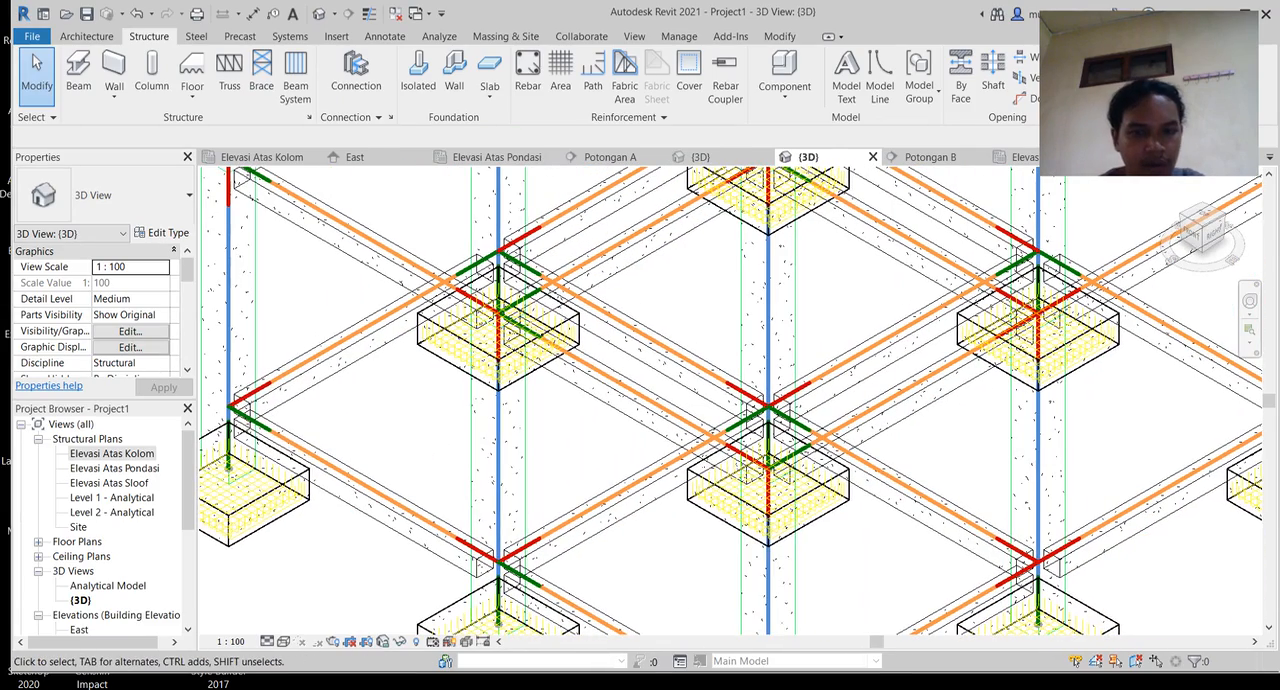
{"action": "left_click", "coordinate": [498, 460]}
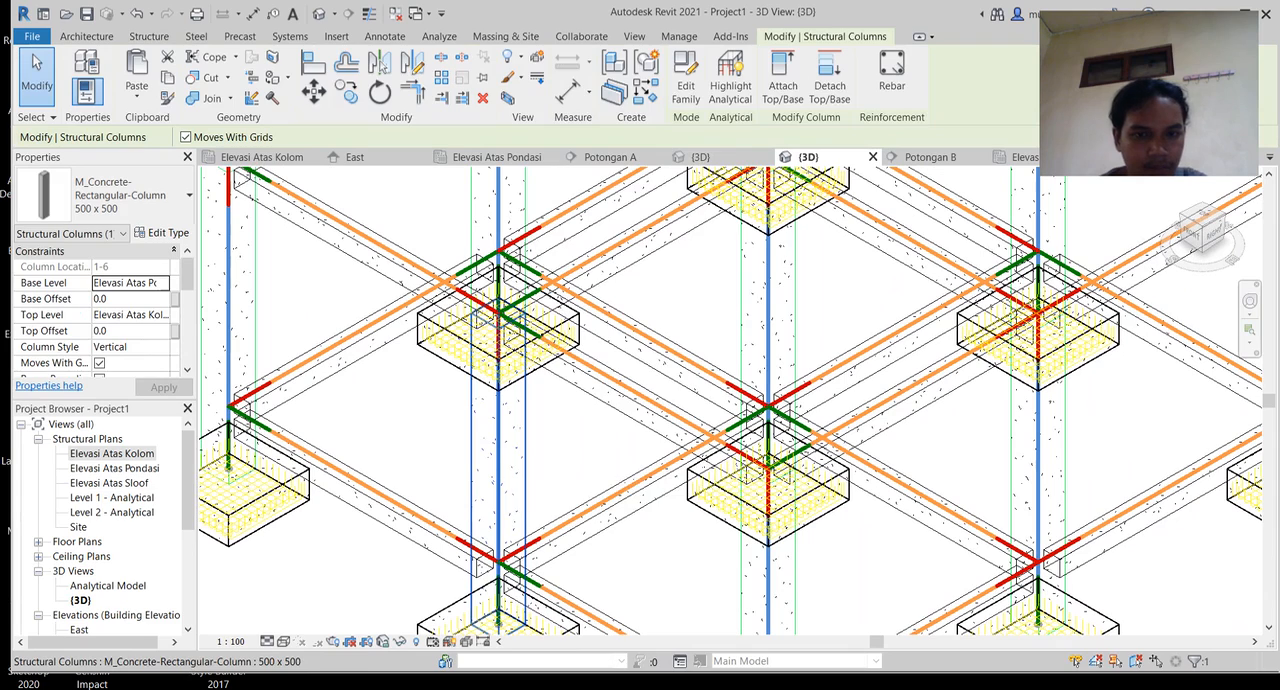
{"action": "right_click", "coordinate": [498, 472]}
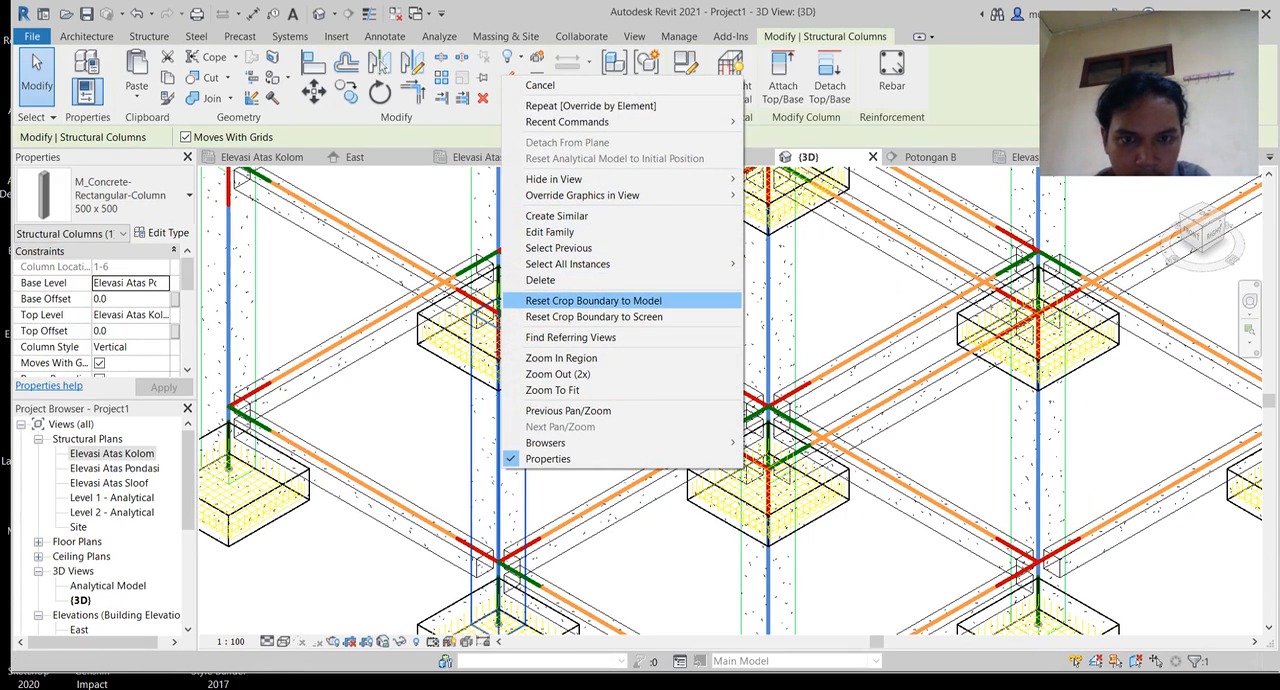
{"action": "mouse_move", "coordinate": [600, 264]}
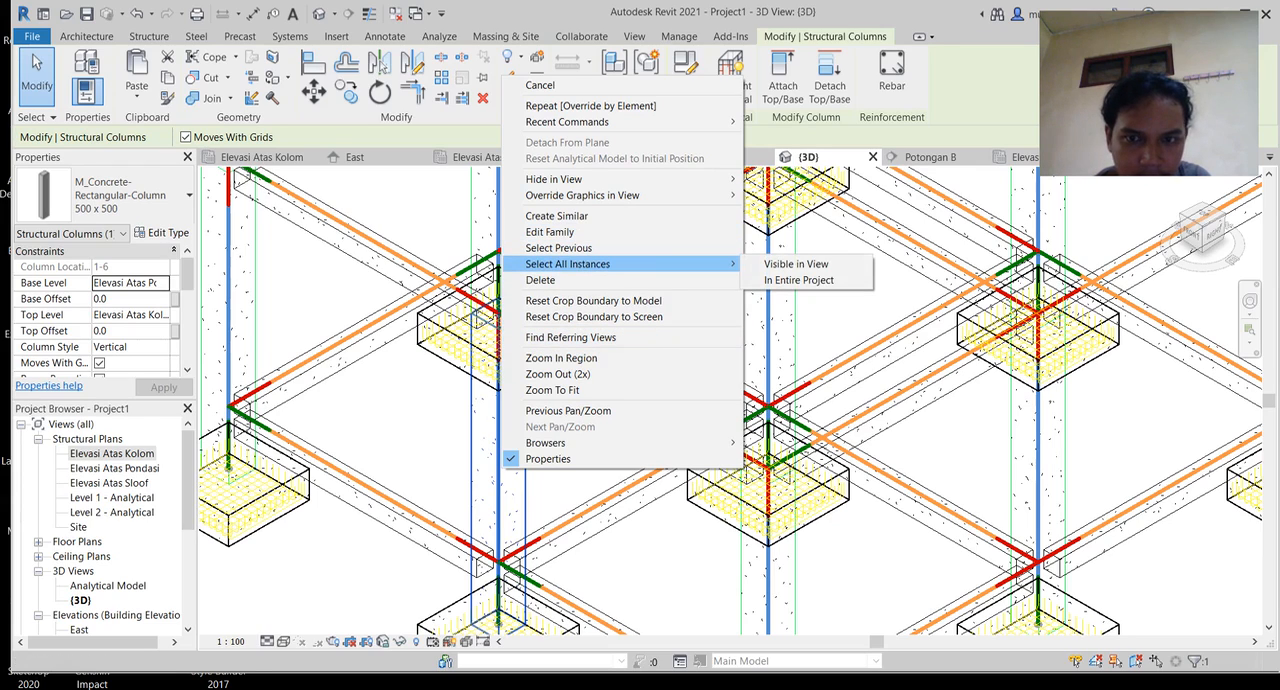
{"action": "left_click", "coordinate": [798, 280]}
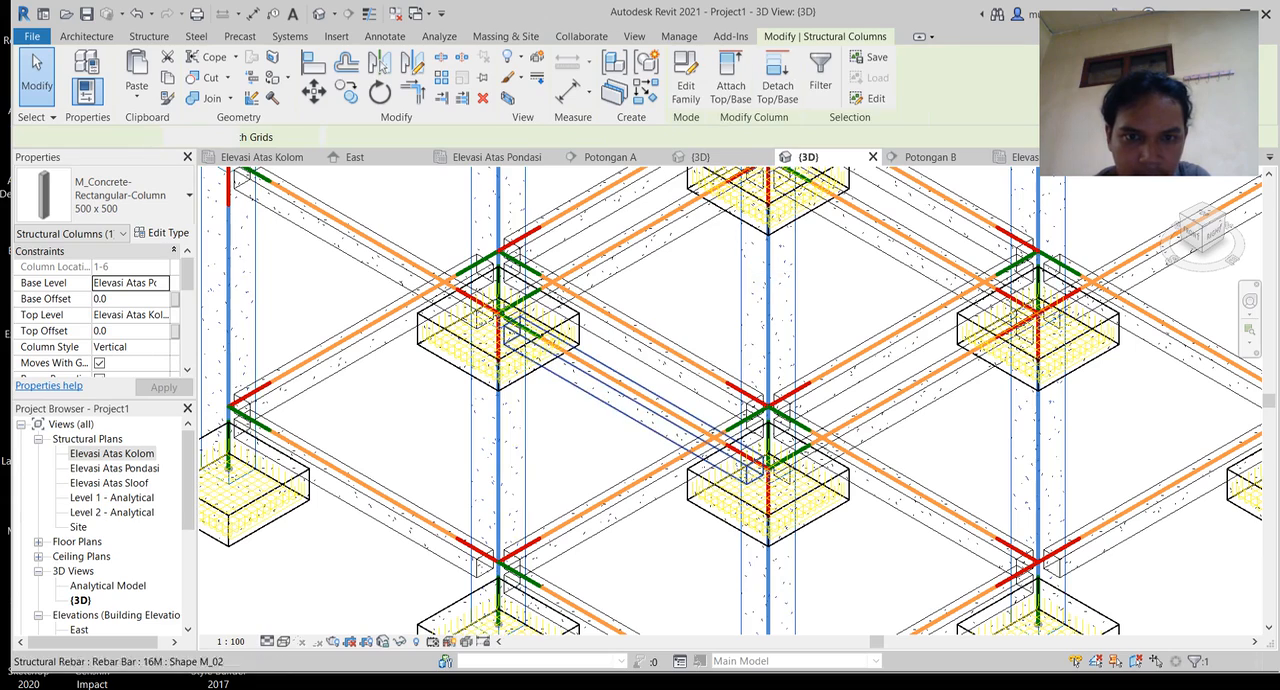
{"action": "key", "text": "Escape"}
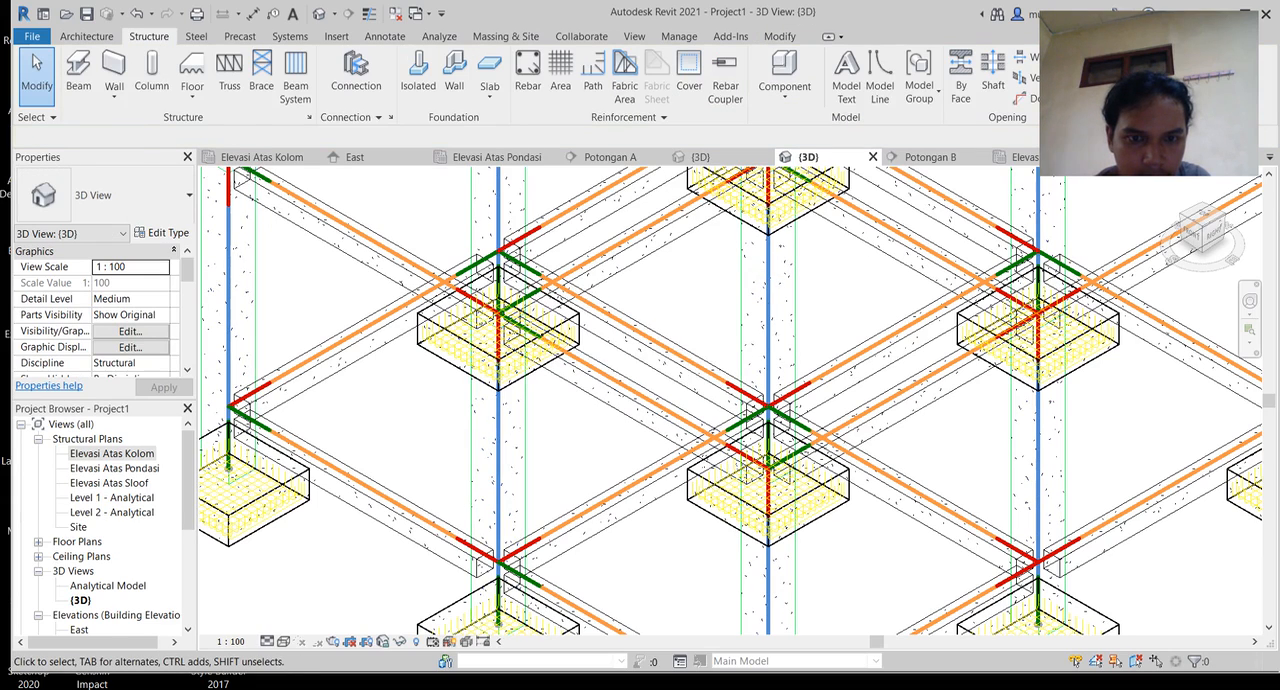
Step: Close the mistakenly opened M_Concrete-Rectangular-Column family without saving and return to the project's 3D view
{"action": "double_click", "coordinate": [525, 436]}
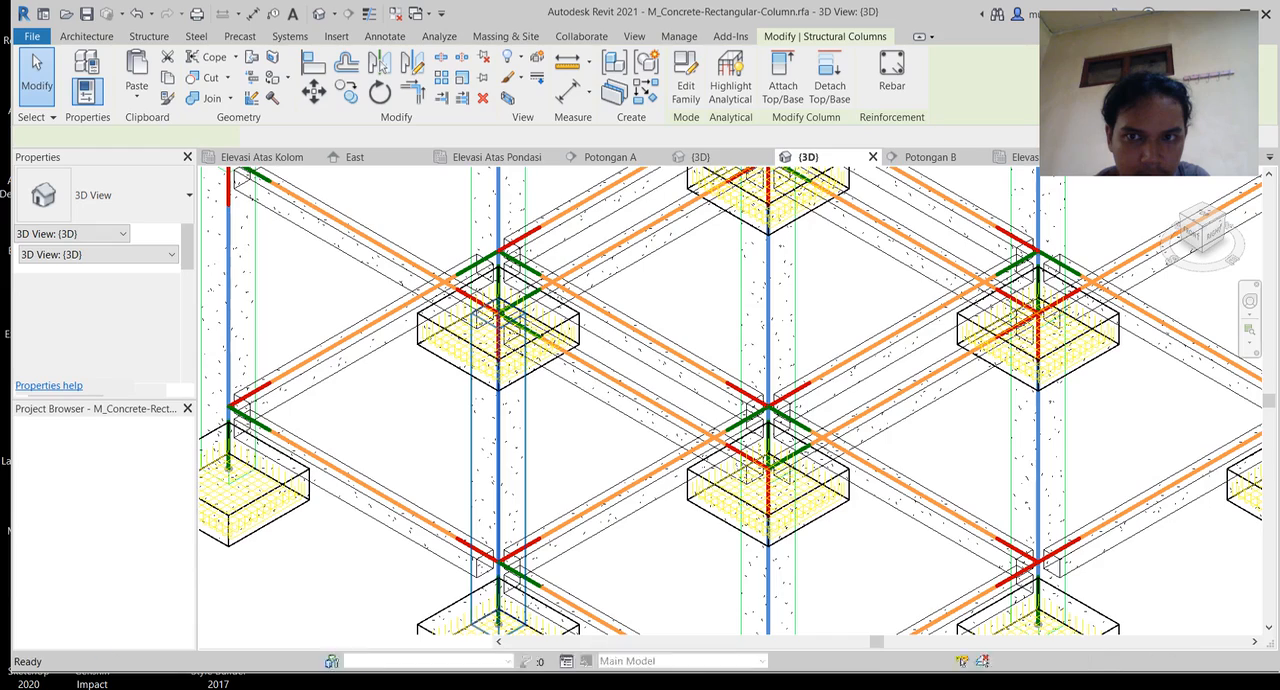
{"action": "right_click", "coordinate": [504, 444]}
{"action": "key", "text": "Escape"}
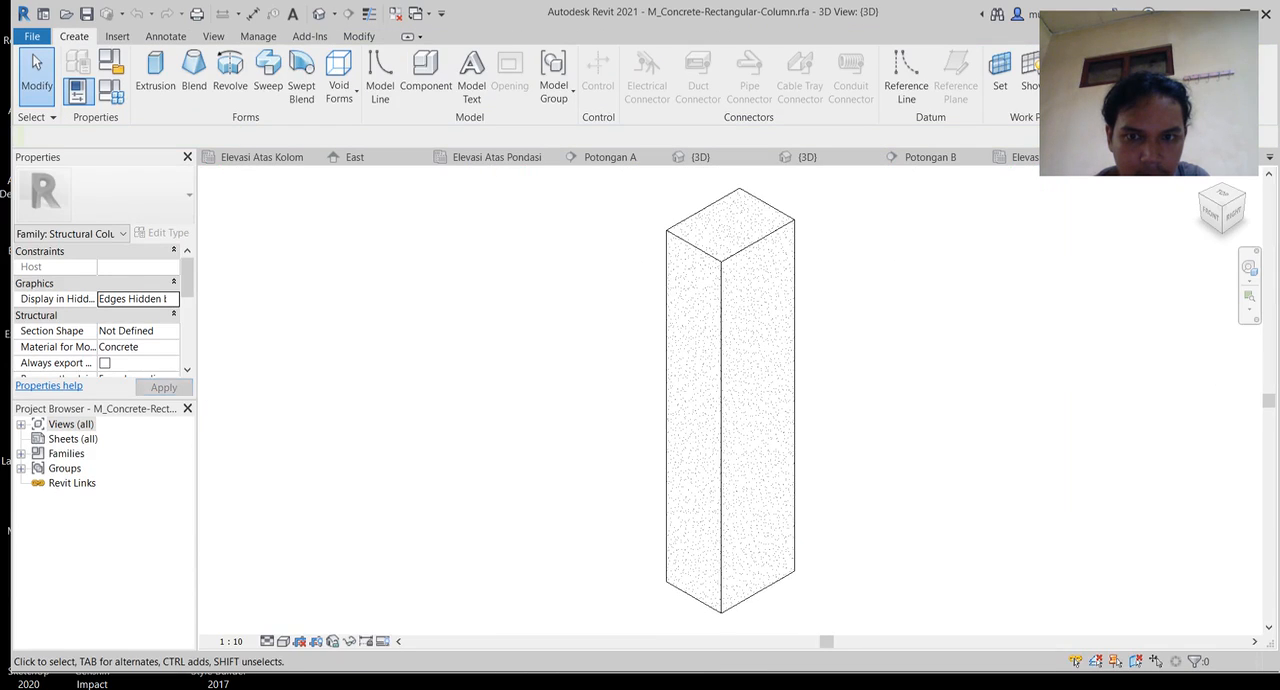
{"action": "right_click", "coordinate": [755, 378]}
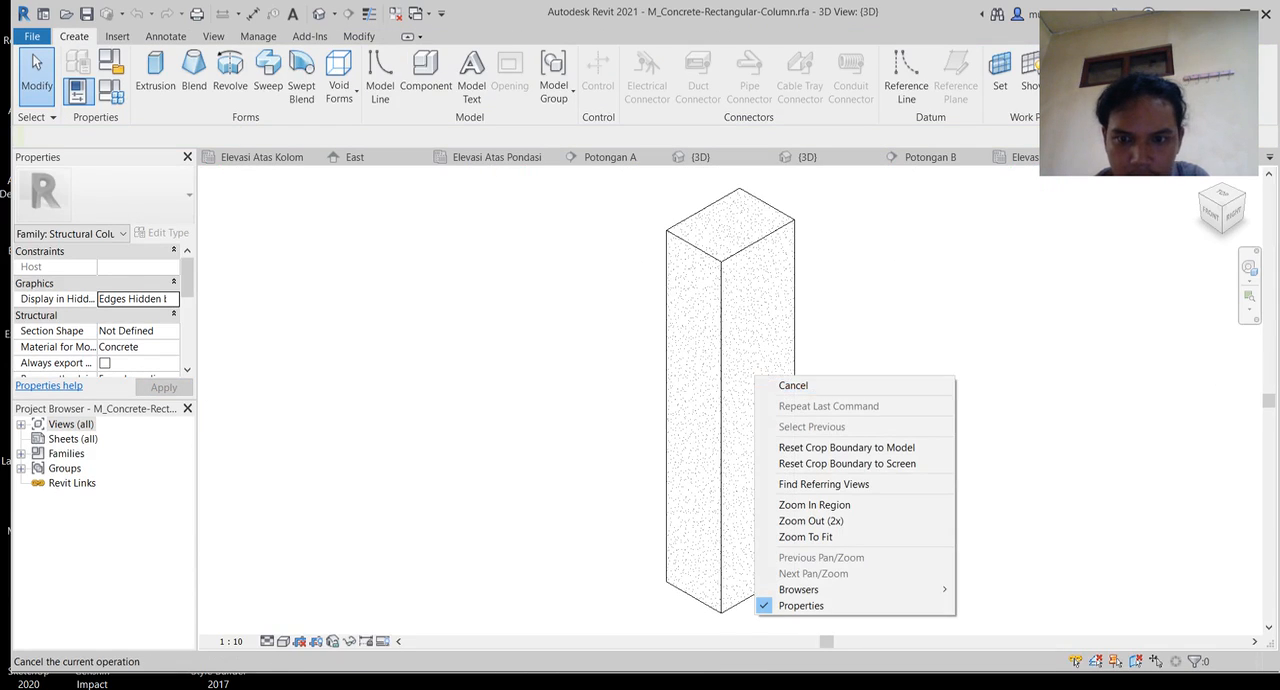
{"action": "left_click", "coordinate": [793, 385]}
{"action": "left_click", "coordinate": [1211, 157]}
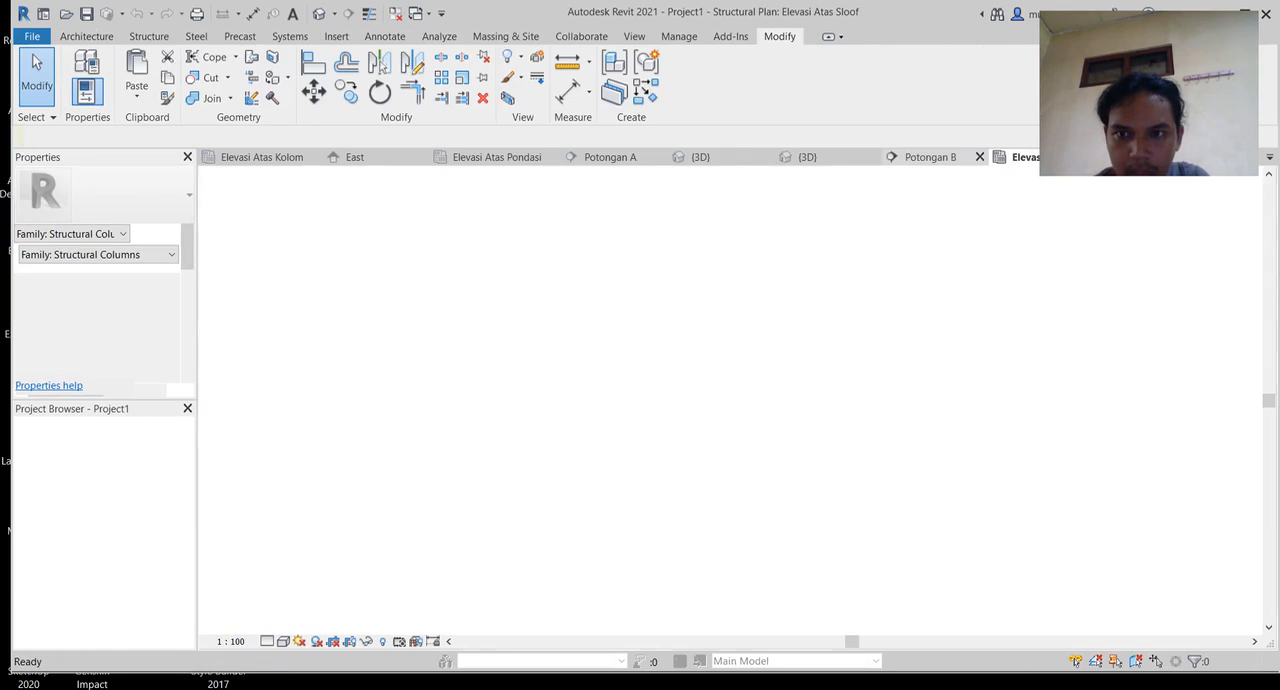
{"action": "left_click", "coordinate": [1150, 157]}
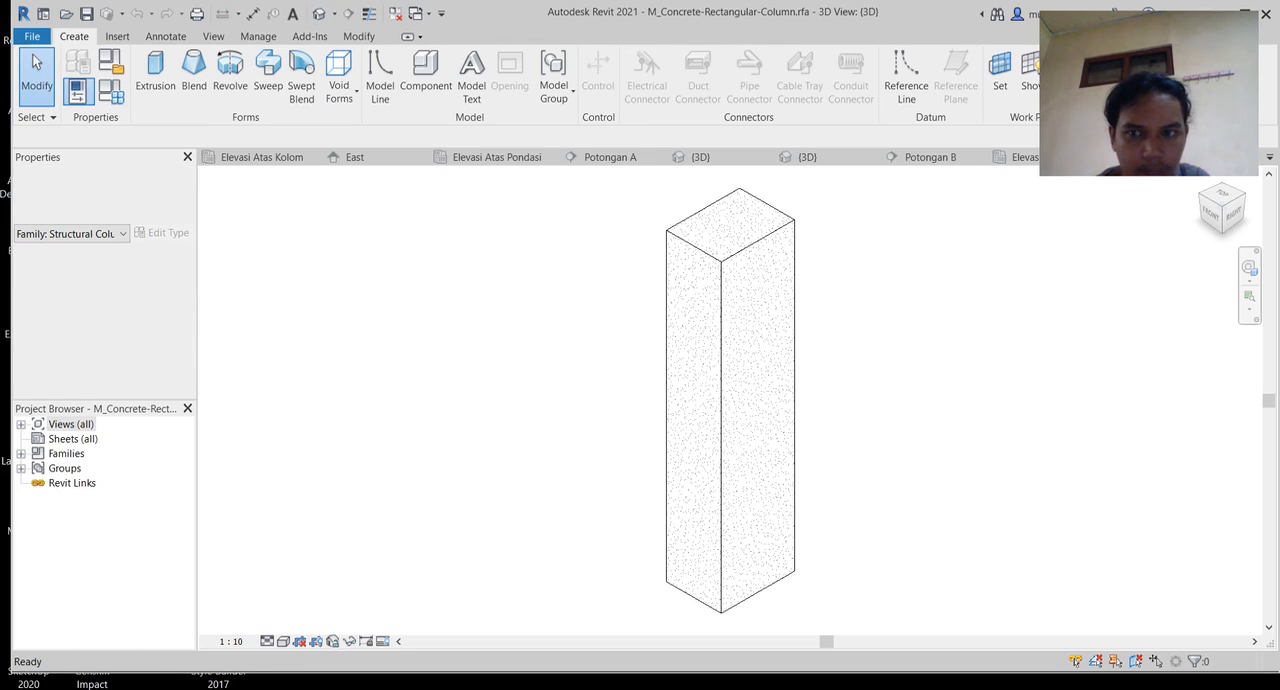
{"action": "left_click", "coordinate": [1208, 157]}
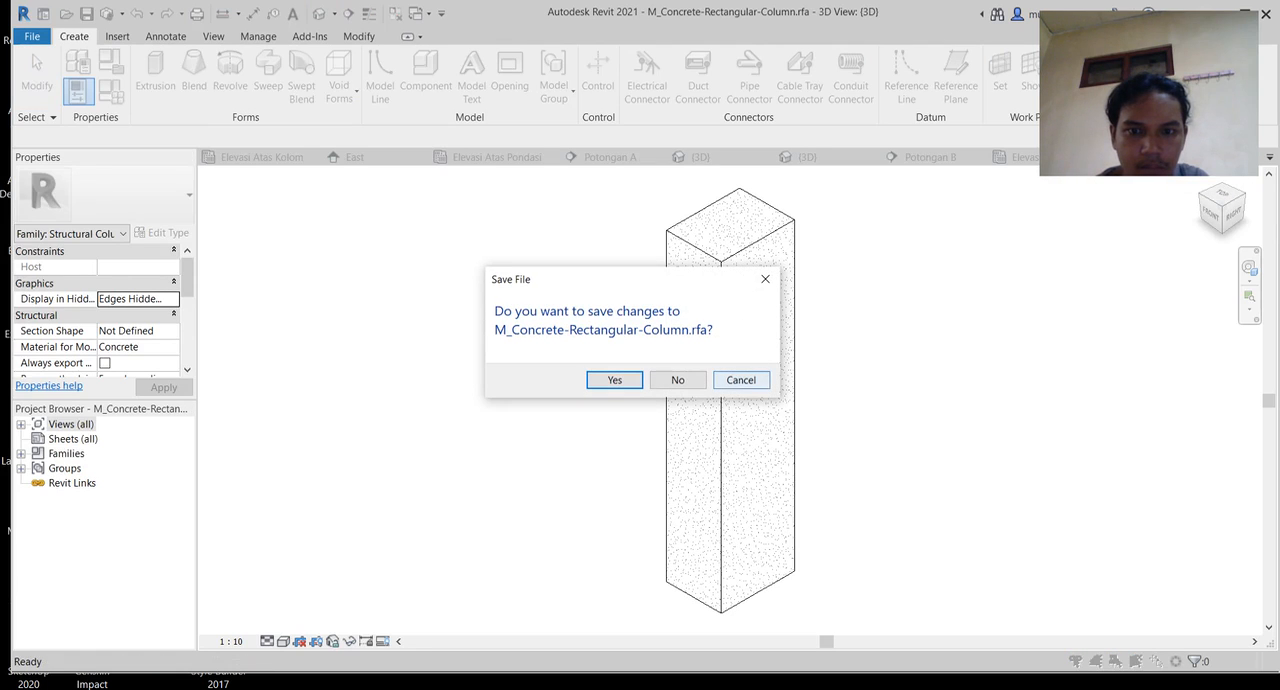
{"action": "left_click", "coordinate": [678, 380]}
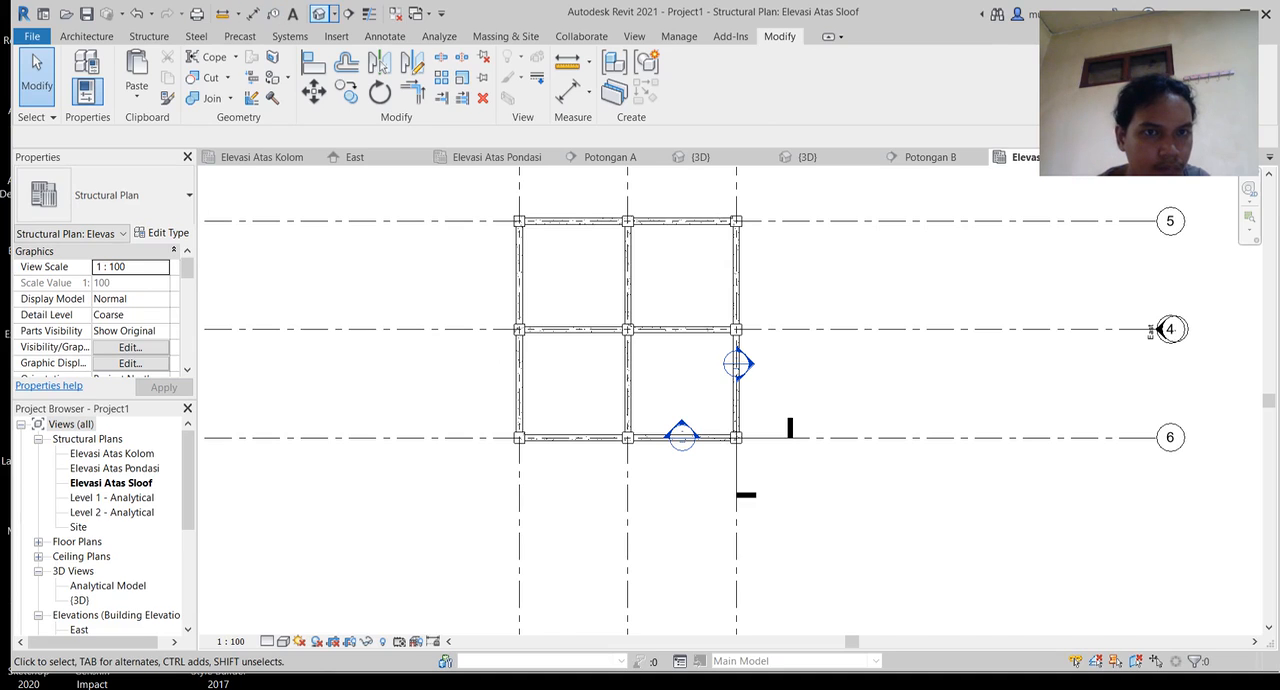
{"action": "left_click", "coordinate": [319, 14]}
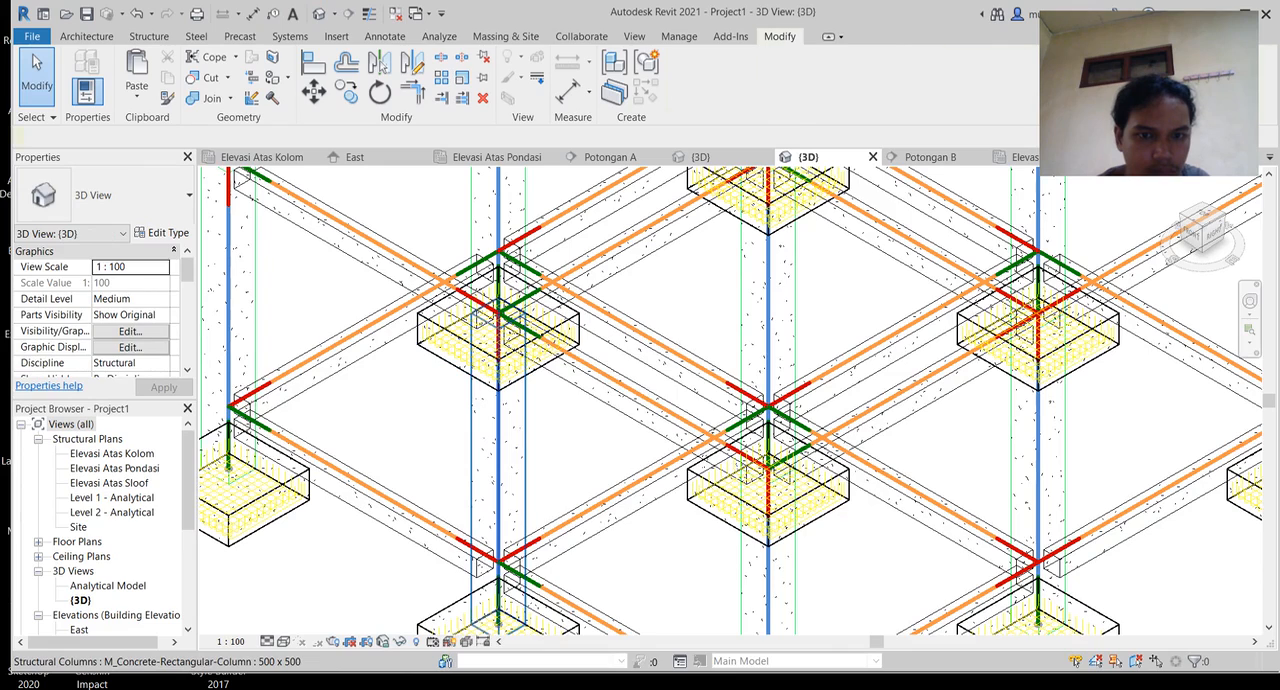
Step: Reselect every 500 x 500 structural column in the entire project from the 3D view
{"action": "left_click", "coordinate": [498, 324]}
{"action": "right_click", "coordinate": [498, 325]}
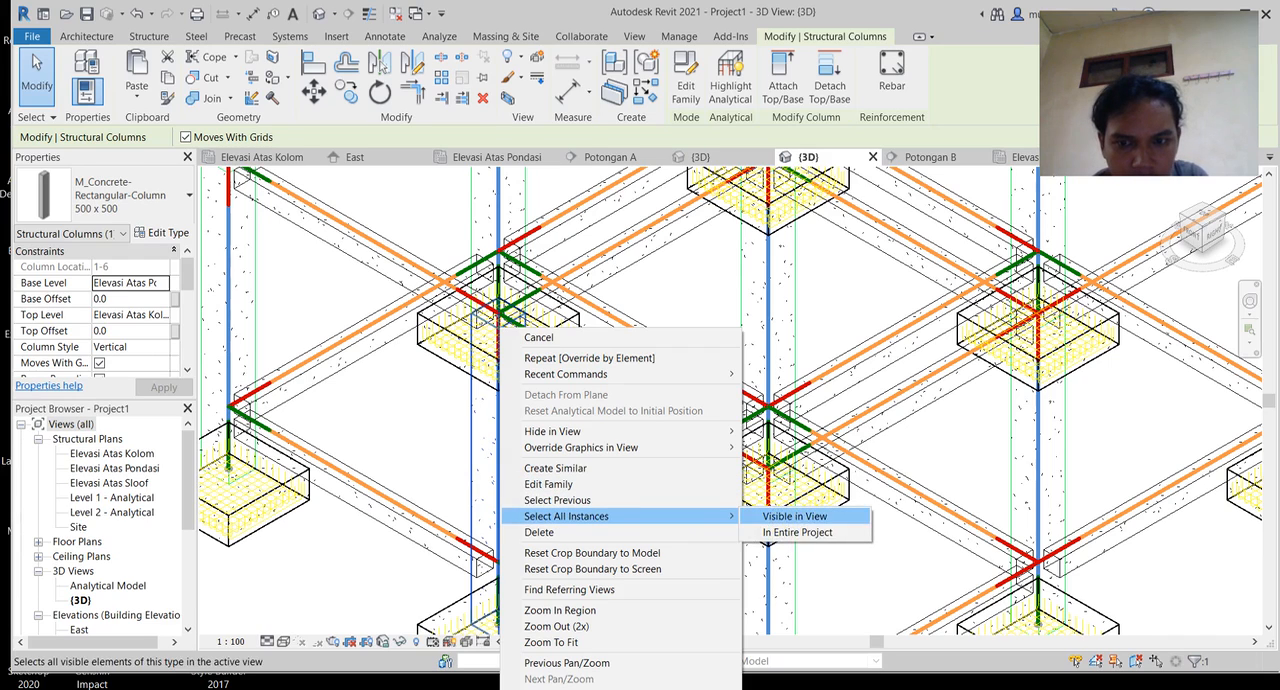
{"action": "left_click", "coordinate": [800, 532]}
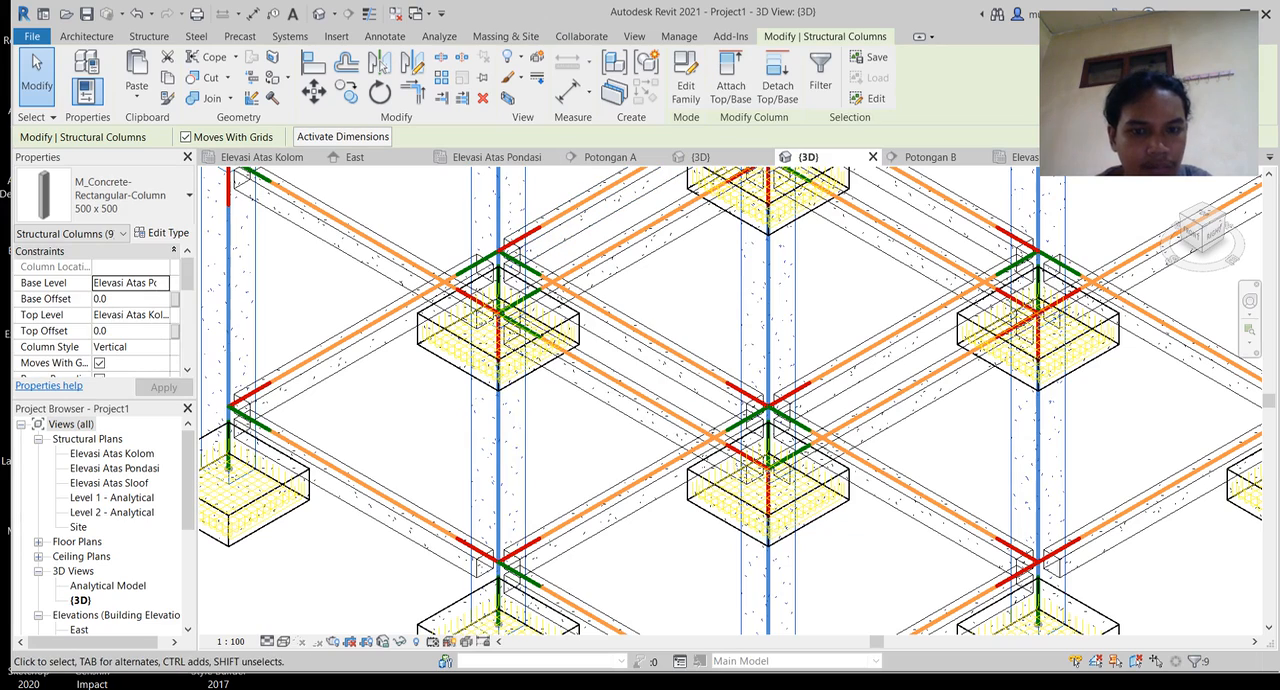
Step: Check the selected columns' element graphics override, keep the projection line weight at <By Object Style>, and accept it
{"action": "right_click", "coordinate": [514, 95]}
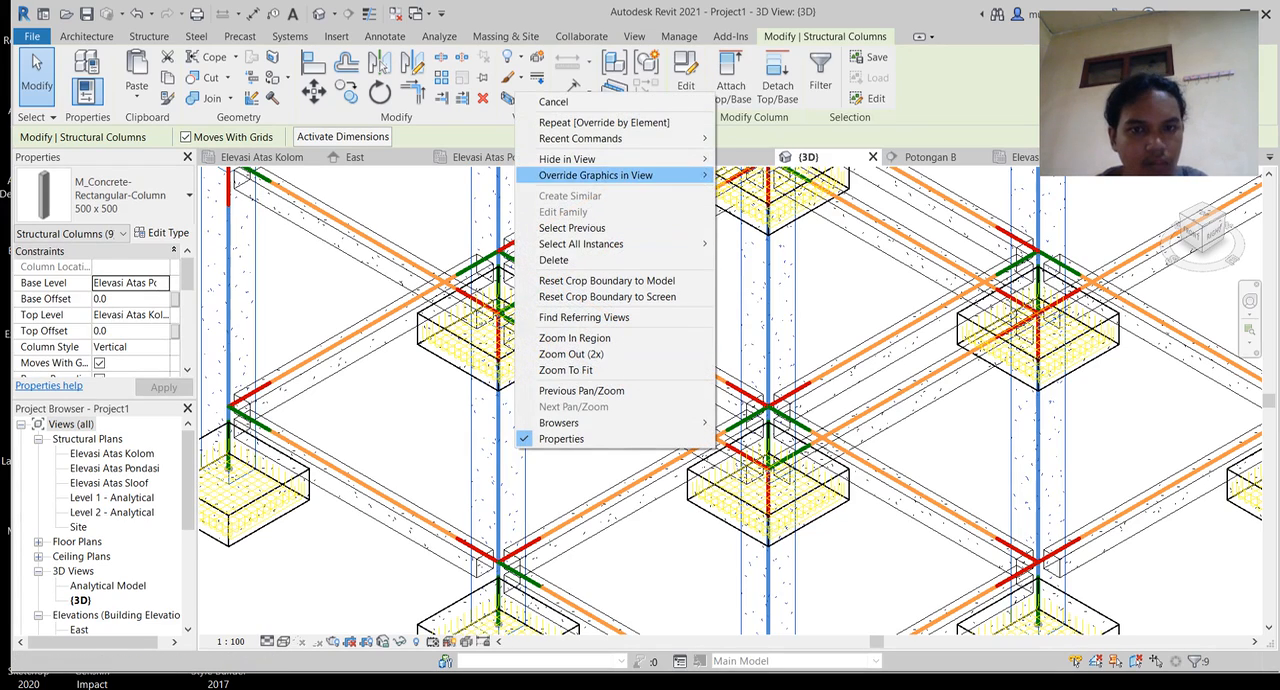
{"action": "mouse_move", "coordinate": [600, 159]}
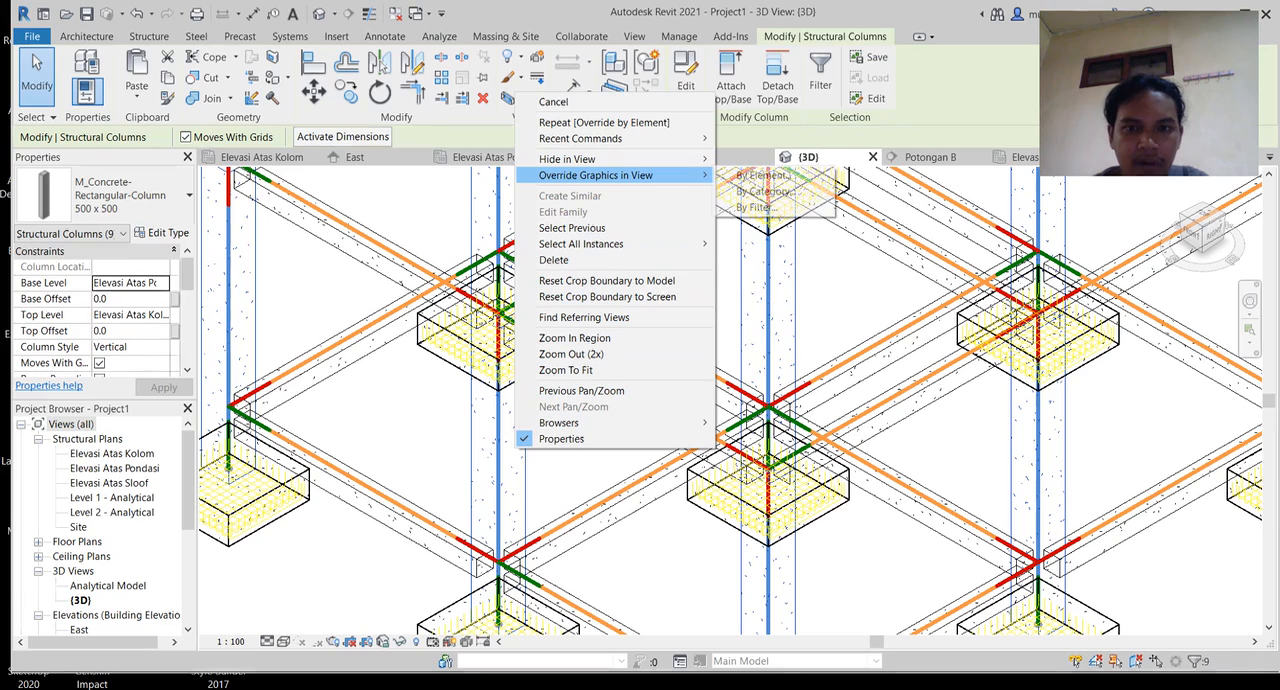
{"action": "left_click", "coordinate": [763, 175]}
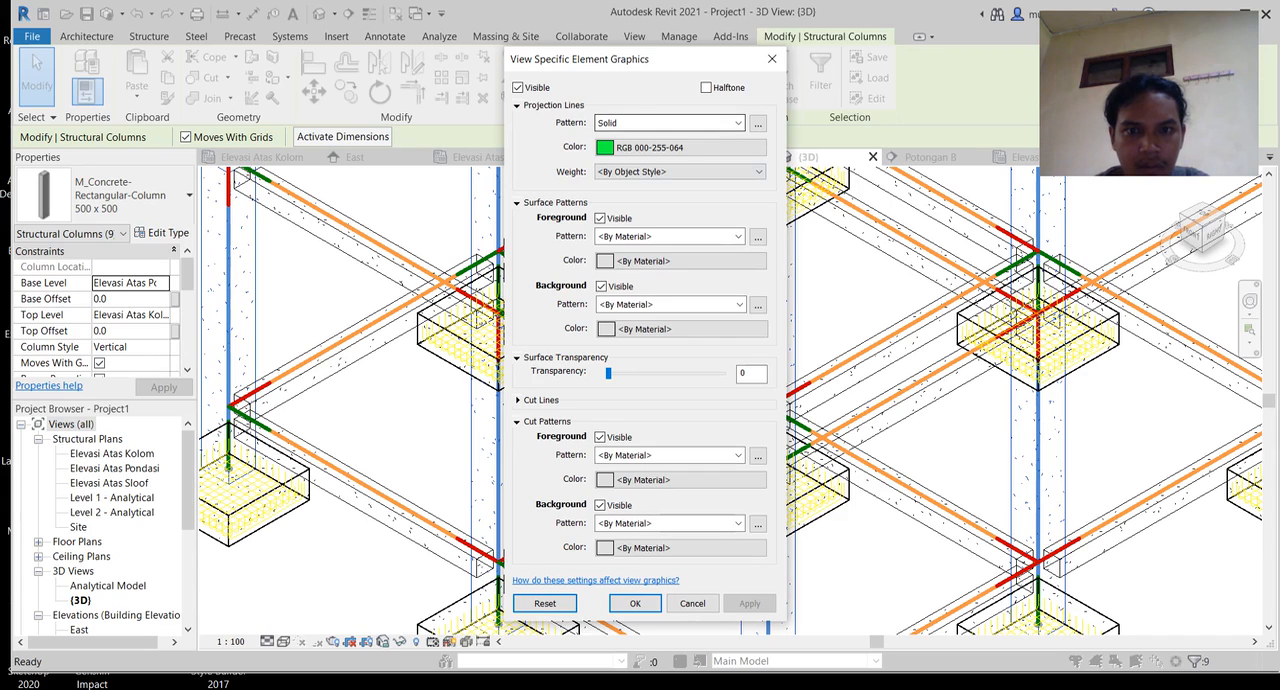
{"action": "left_click", "coordinate": [680, 171]}
{"action": "left_click", "coordinate": [660, 183]}
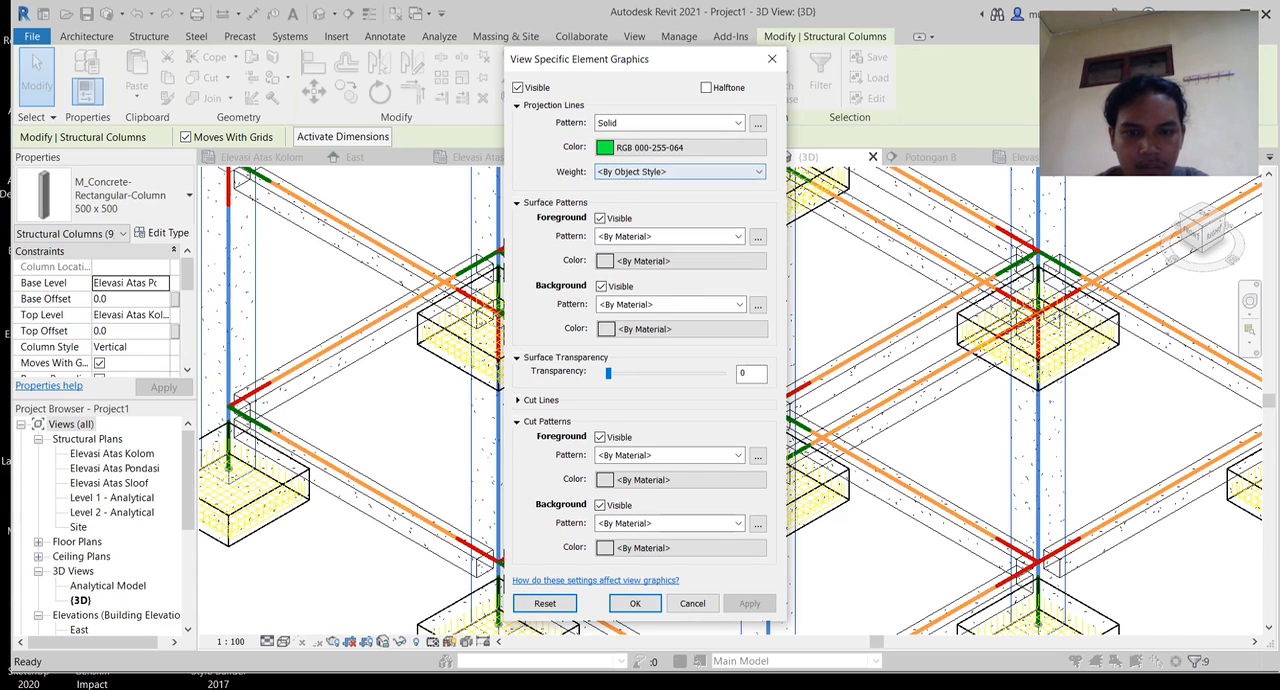
{"action": "left_click", "coordinate": [635, 603]}
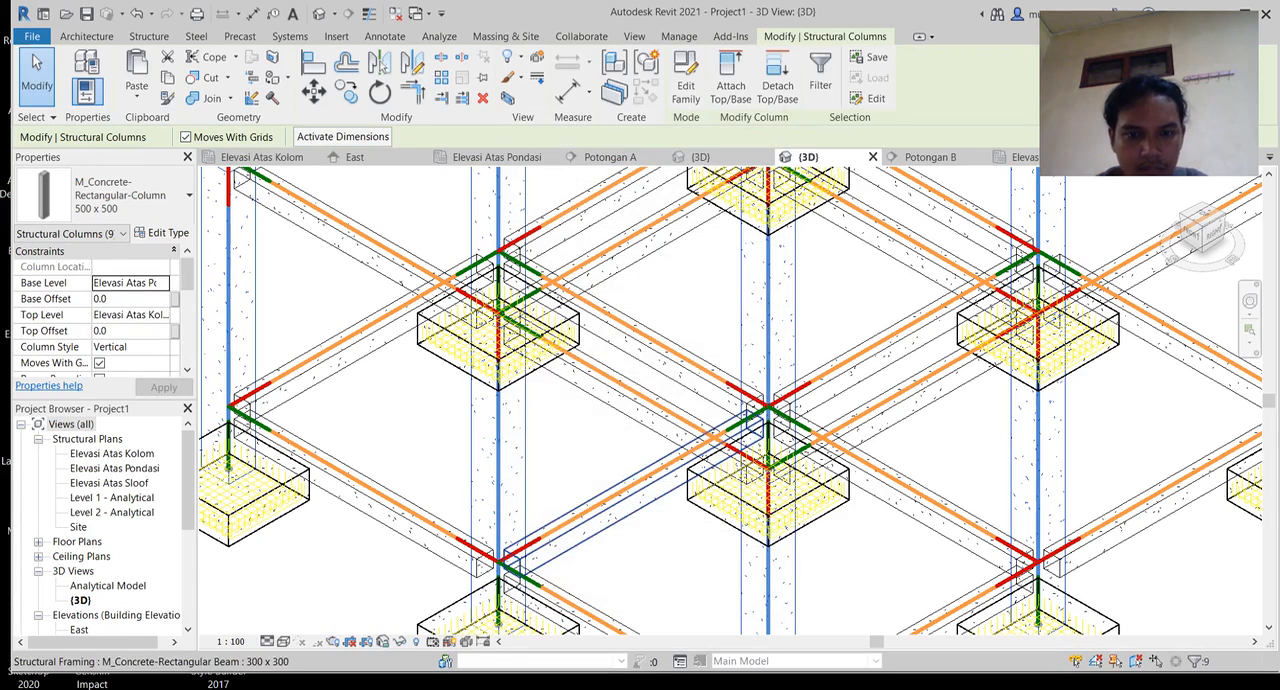
Step: Clear the column selection and switch the 3D view to the Realistic visual style
{"action": "key", "text": "Escape"}
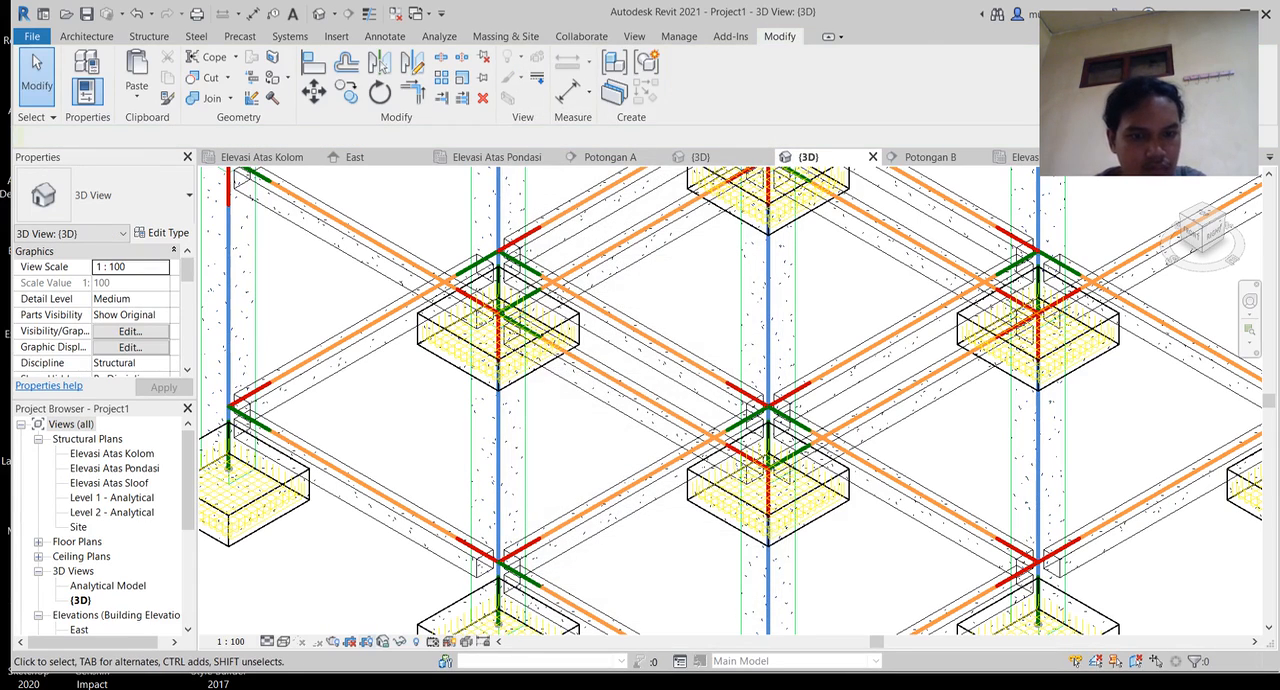
{"action": "left_click", "coordinate": [284, 641]}
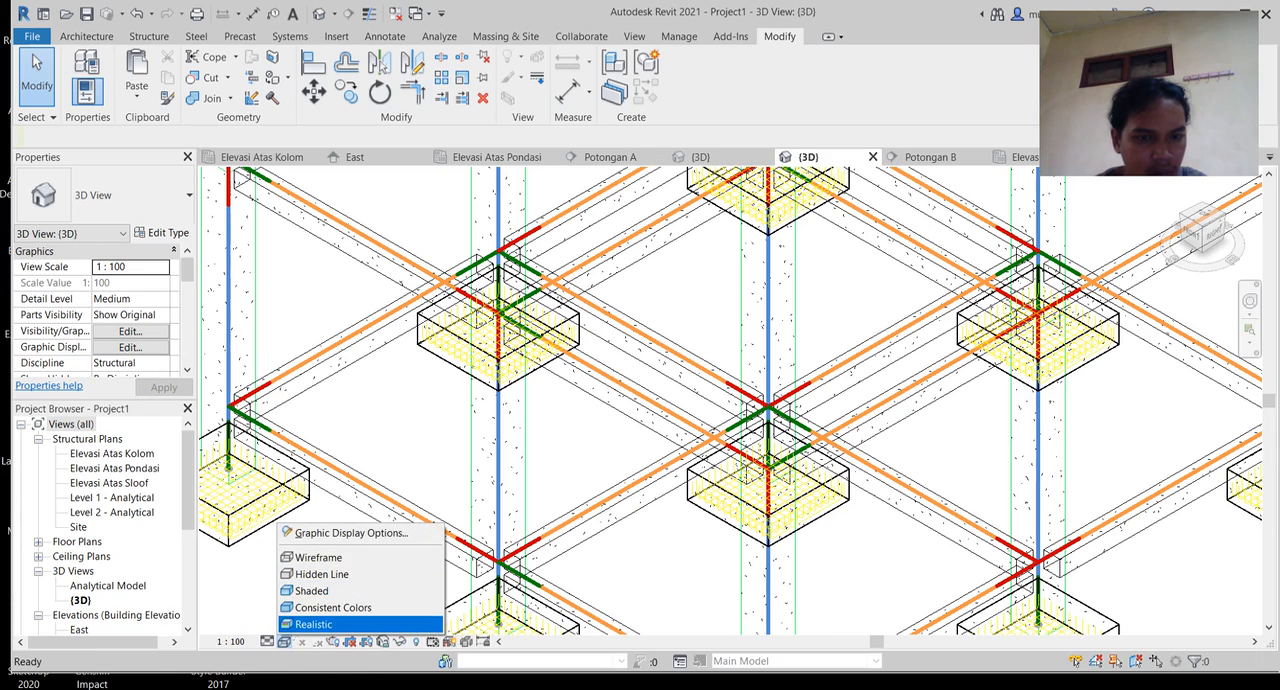
{"action": "left_click", "coordinate": [313, 624]}
{"action": "left_click", "coordinate": [500, 450]}
{"action": "key", "text": "Escape"}
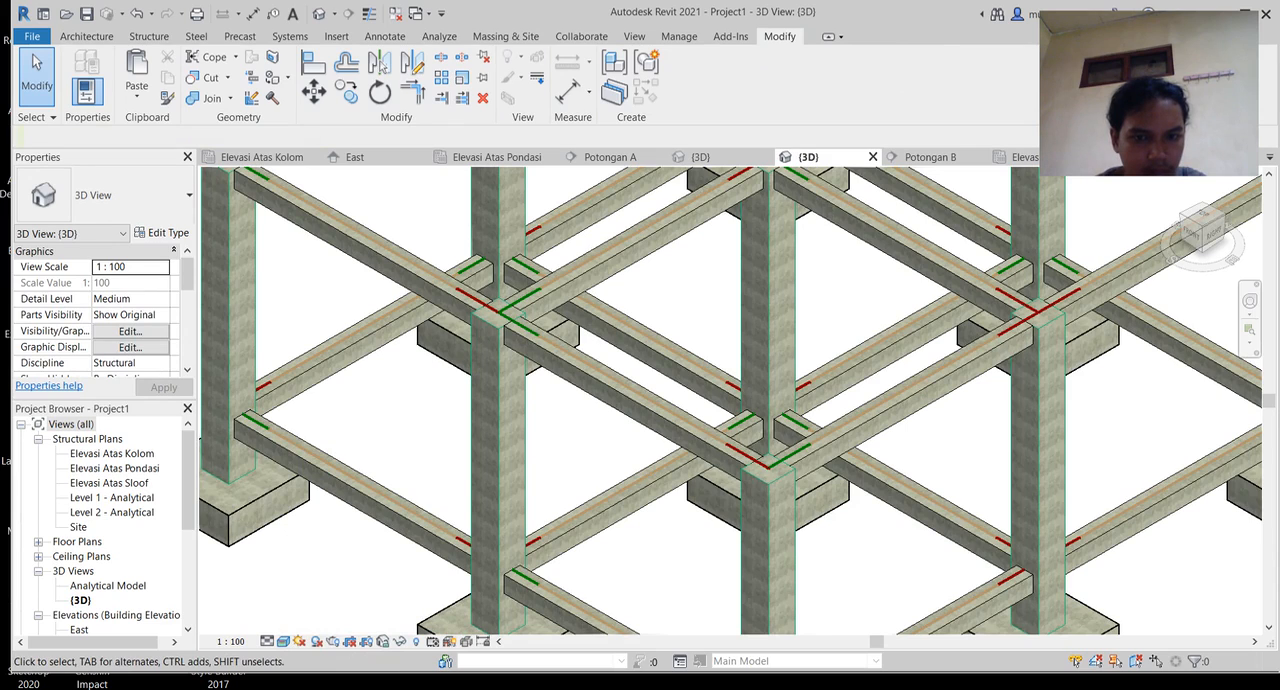
Step: Select all instances of the 500 x 500 concrete column in the entire project
{"action": "left_click", "coordinate": [500, 500]}
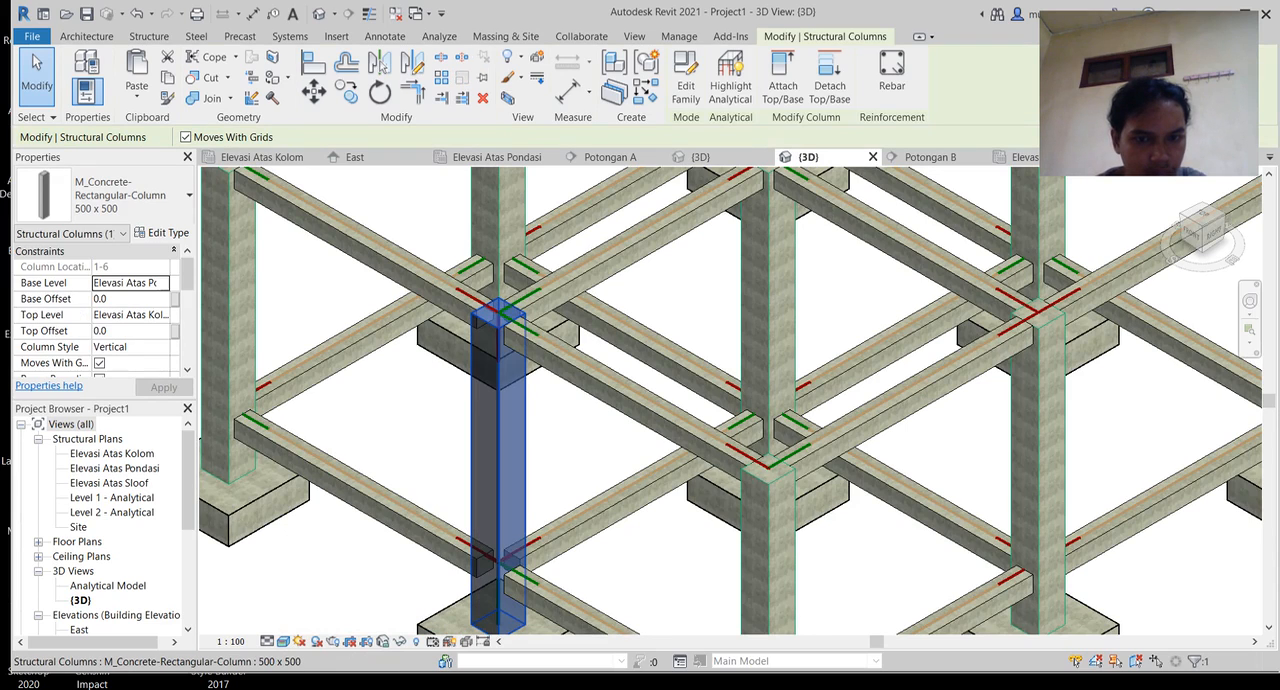
{"action": "right_click", "coordinate": [505, 501]}
{"action": "mouse_move", "coordinate": [600, 294]}
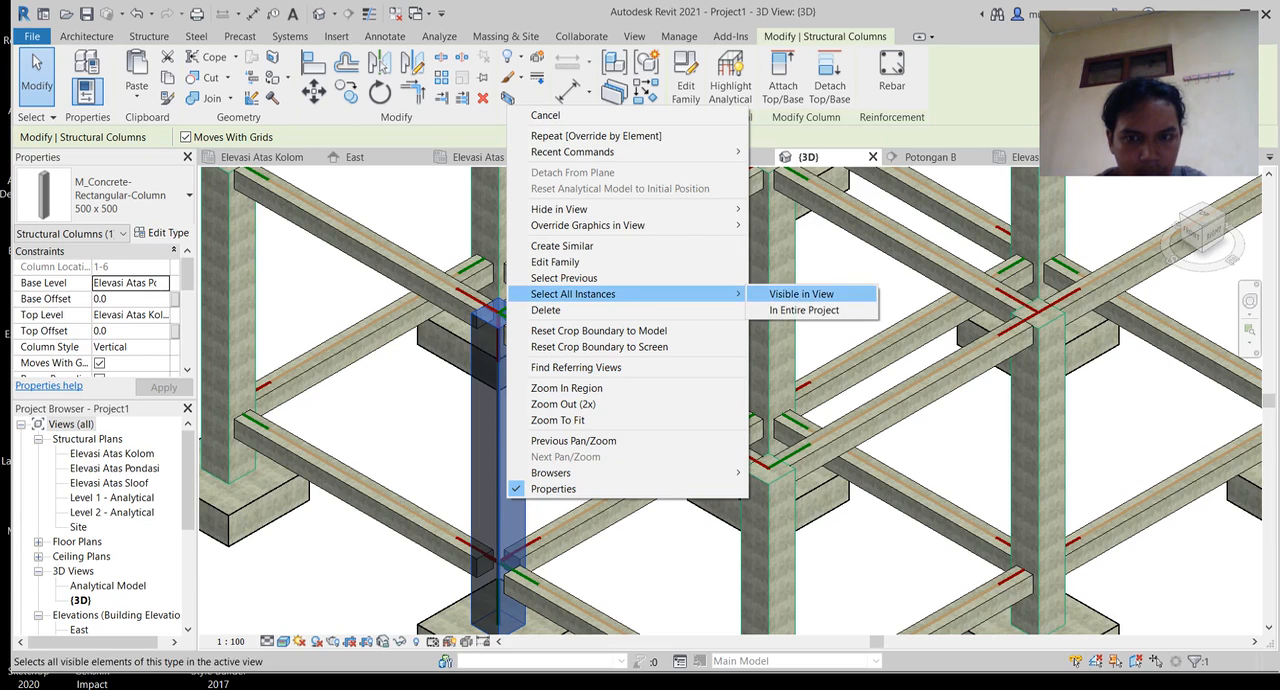
{"action": "left_click", "coordinate": [804, 310]}
Step: Override the selected columns' surface foreground pattern colour by element to Green, accept it, and clear the selection
{"action": "right_click", "coordinate": [515, 401]}
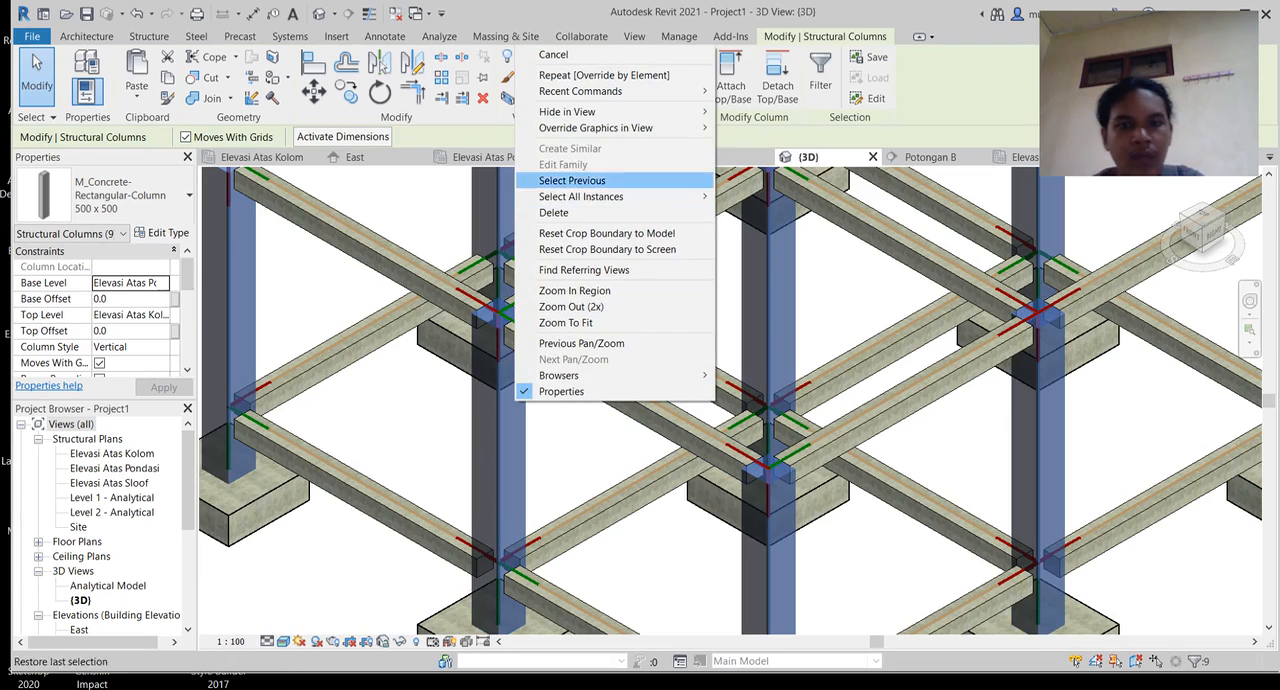
{"action": "mouse_move", "coordinate": [600, 128]}
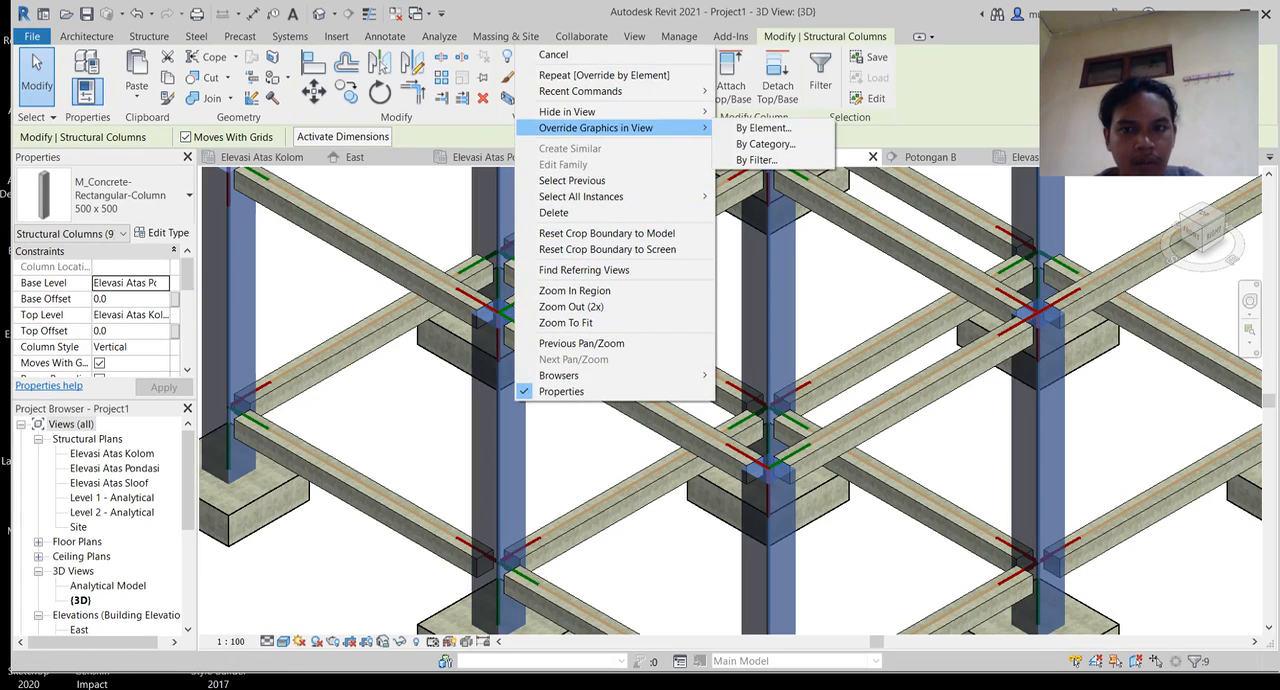
{"action": "left_click", "coordinate": [763, 128]}
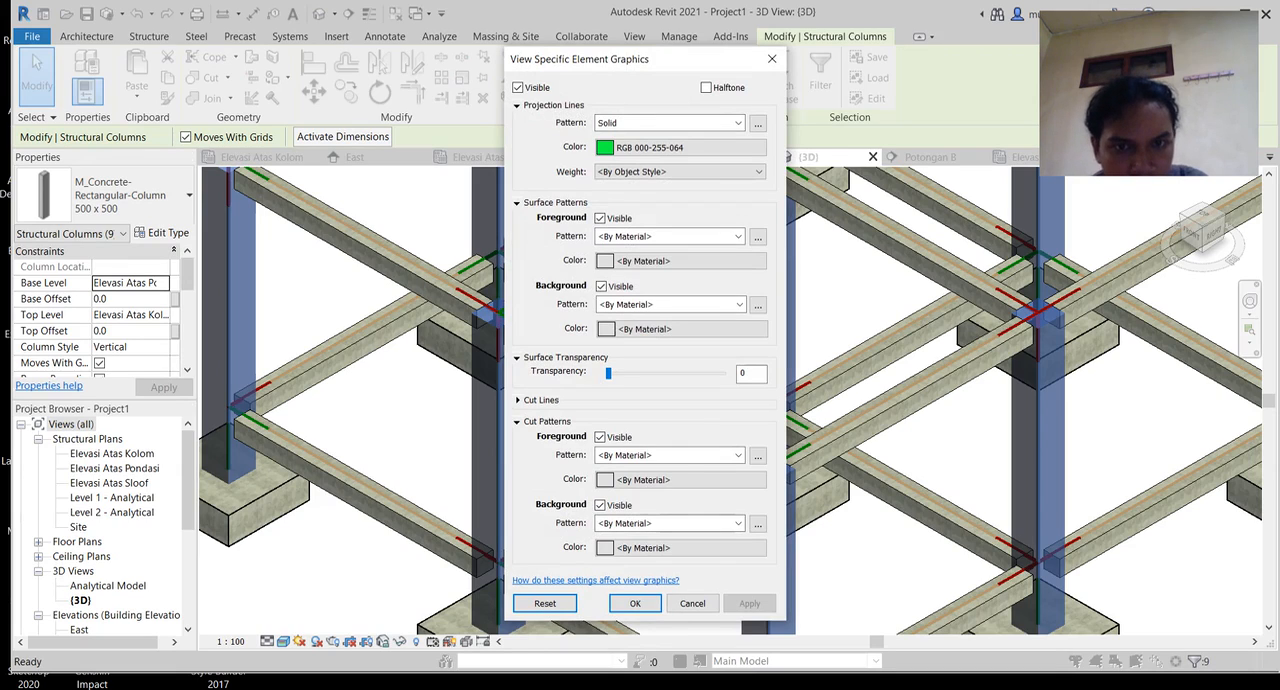
{"action": "left_click", "coordinate": [682, 260]}
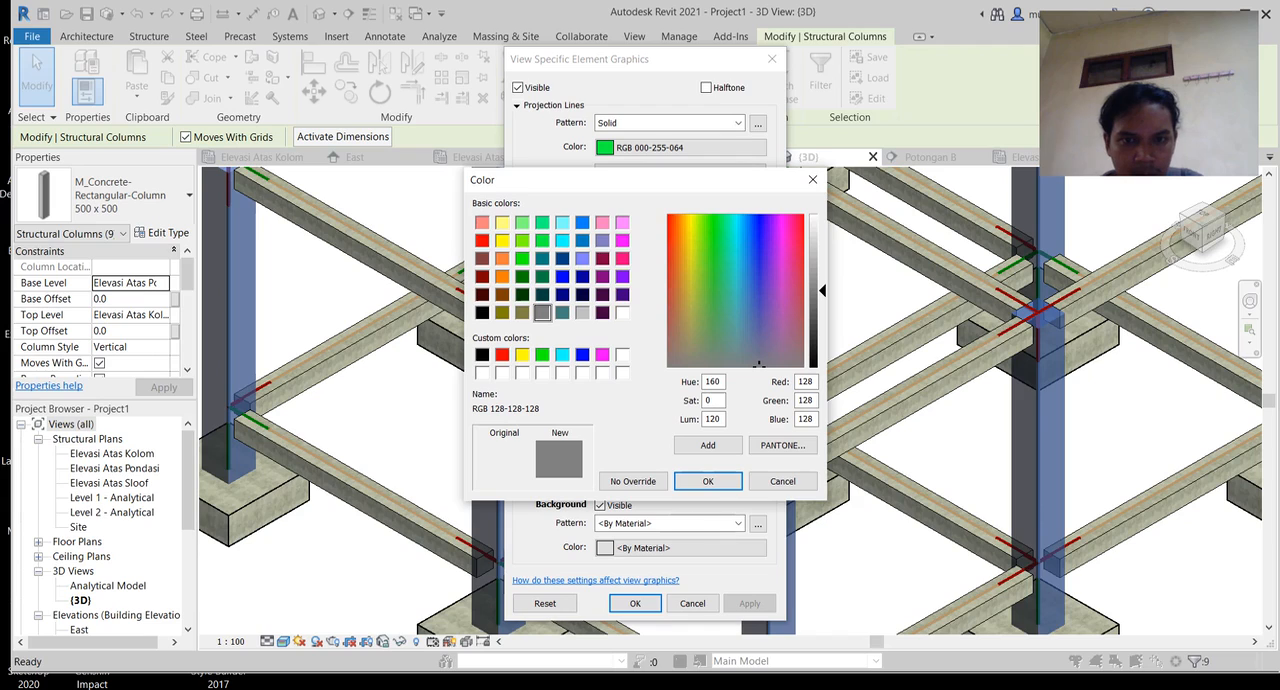
{"action": "left_click", "coordinate": [522, 258]}
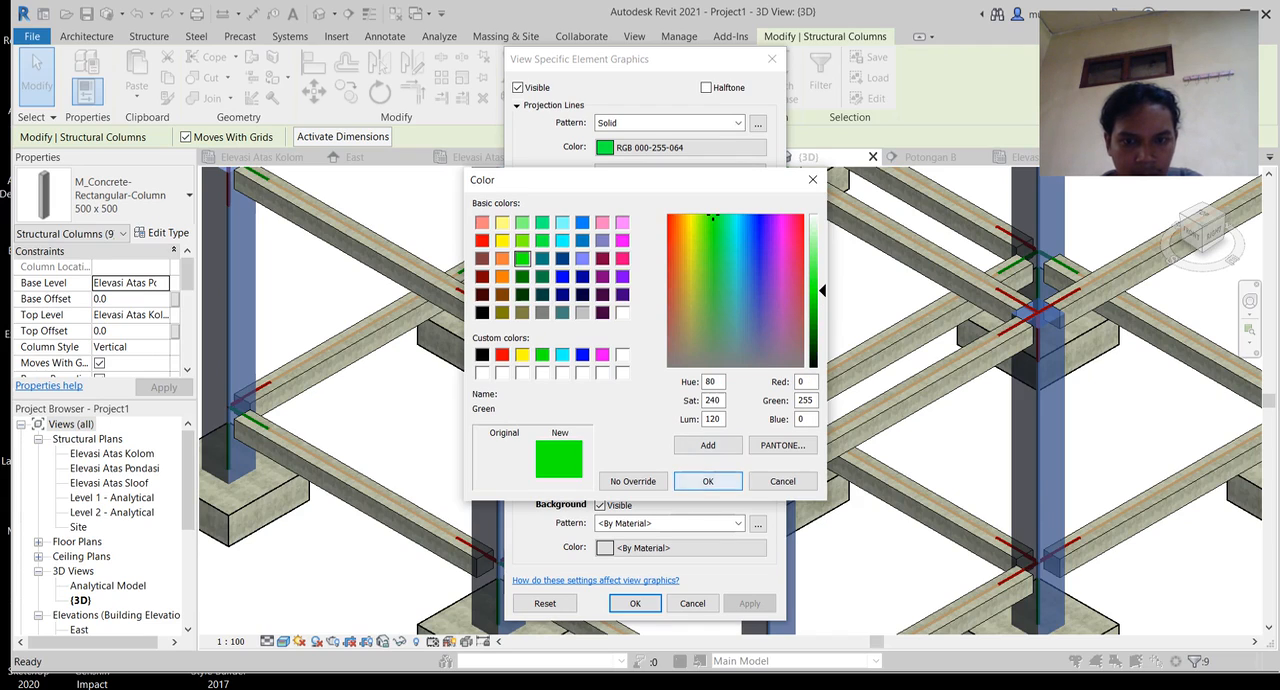
{"action": "left_click", "coordinate": [708, 481]}
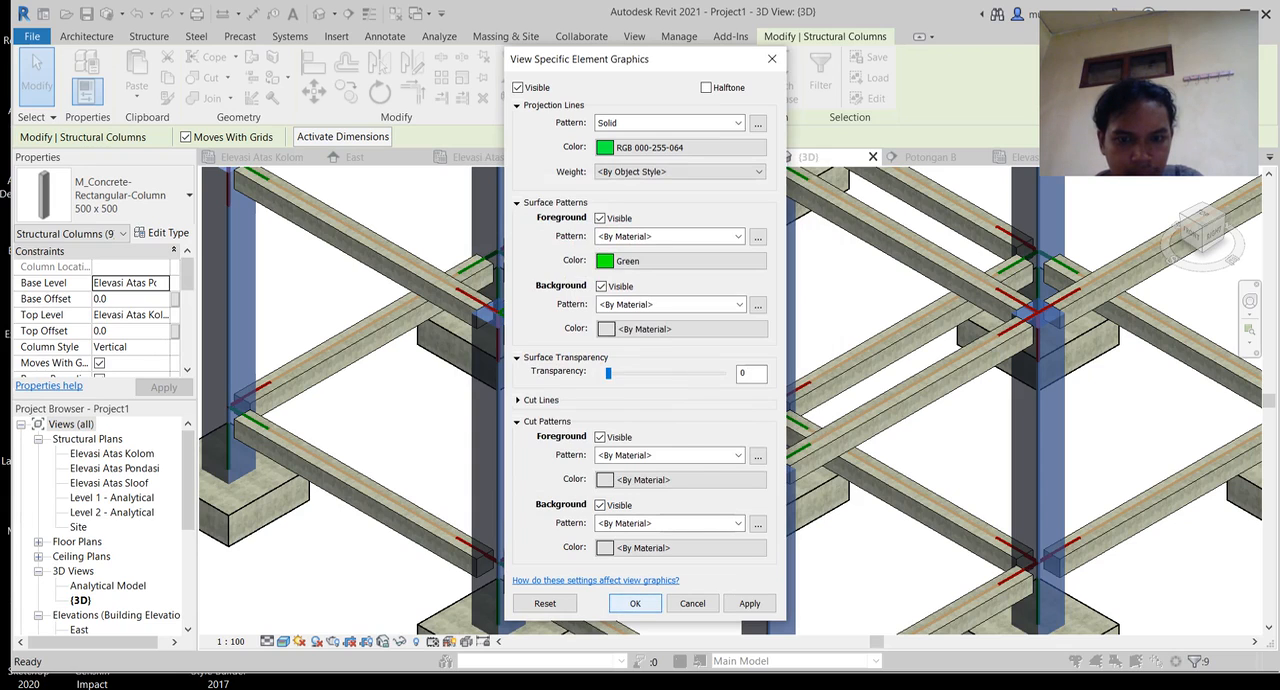
{"action": "left_click", "coordinate": [635, 603]}
{"action": "key", "text": "Escape"}
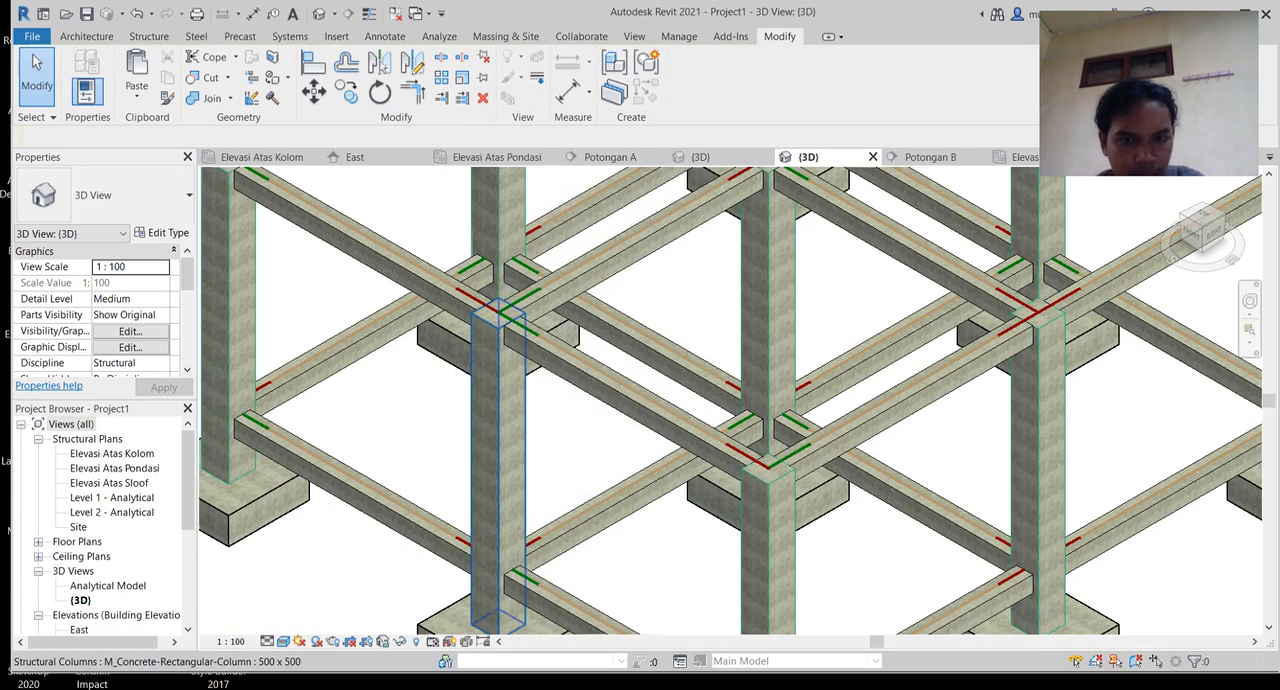
Step: Switch the 3D view back to the Wireframe visual style
{"action": "left_click", "coordinate": [285, 641]}
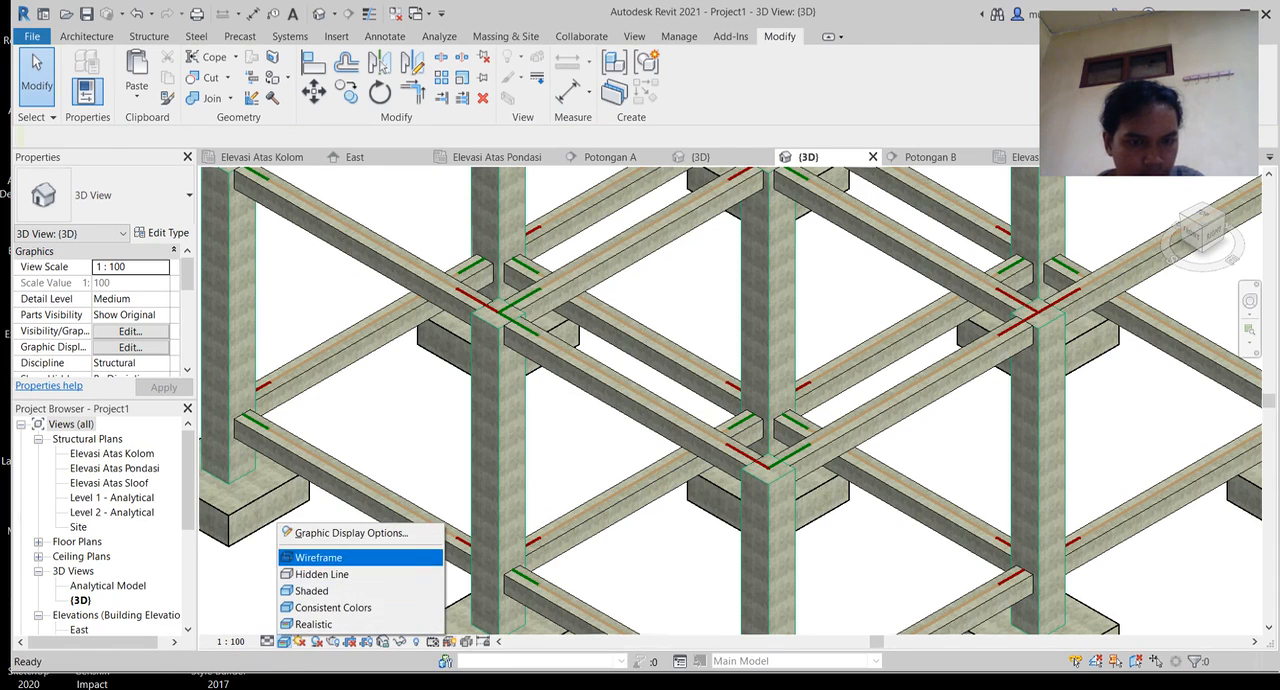
{"action": "left_click", "coordinate": [318, 557]}
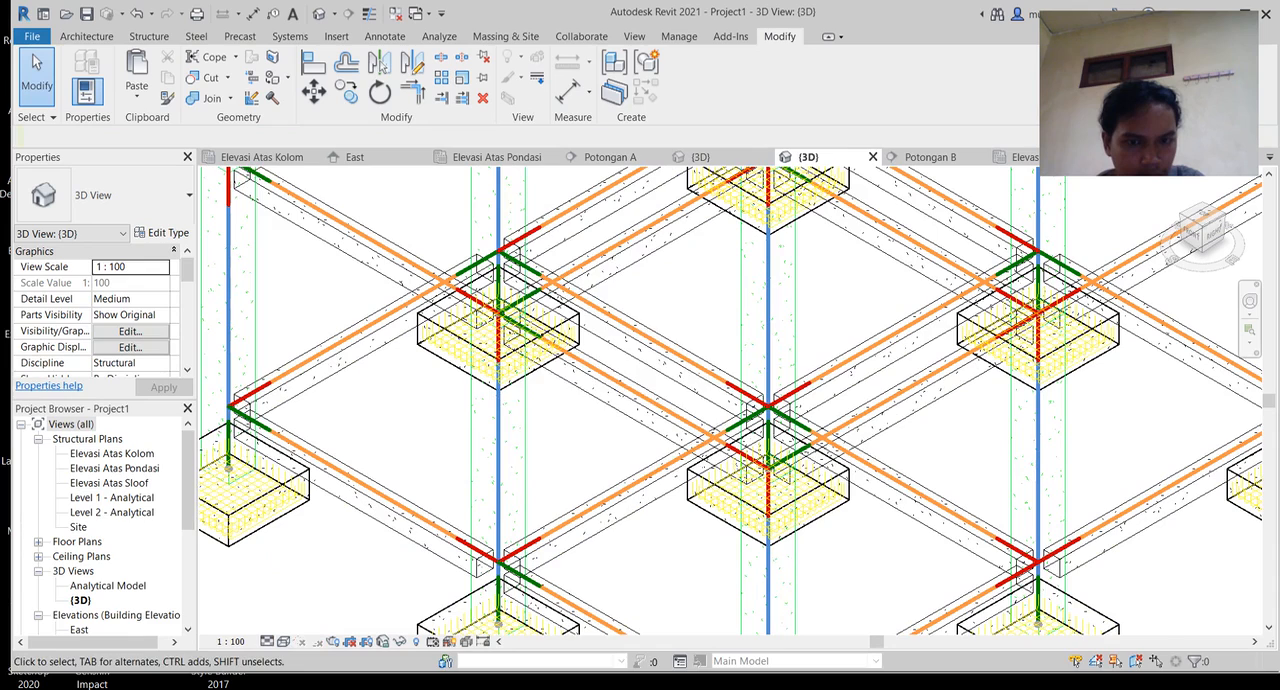
{"action": "right_click", "coordinate": [509, 222]}
{"action": "key", "text": "Escape"}
Step: Open the by-element graphics override for the single column at grid location 1-6 and set its cut background pattern colour to Green
{"action": "left_click", "coordinate": [512, 516]}
{"action": "right_click", "coordinate": [520, 518]}
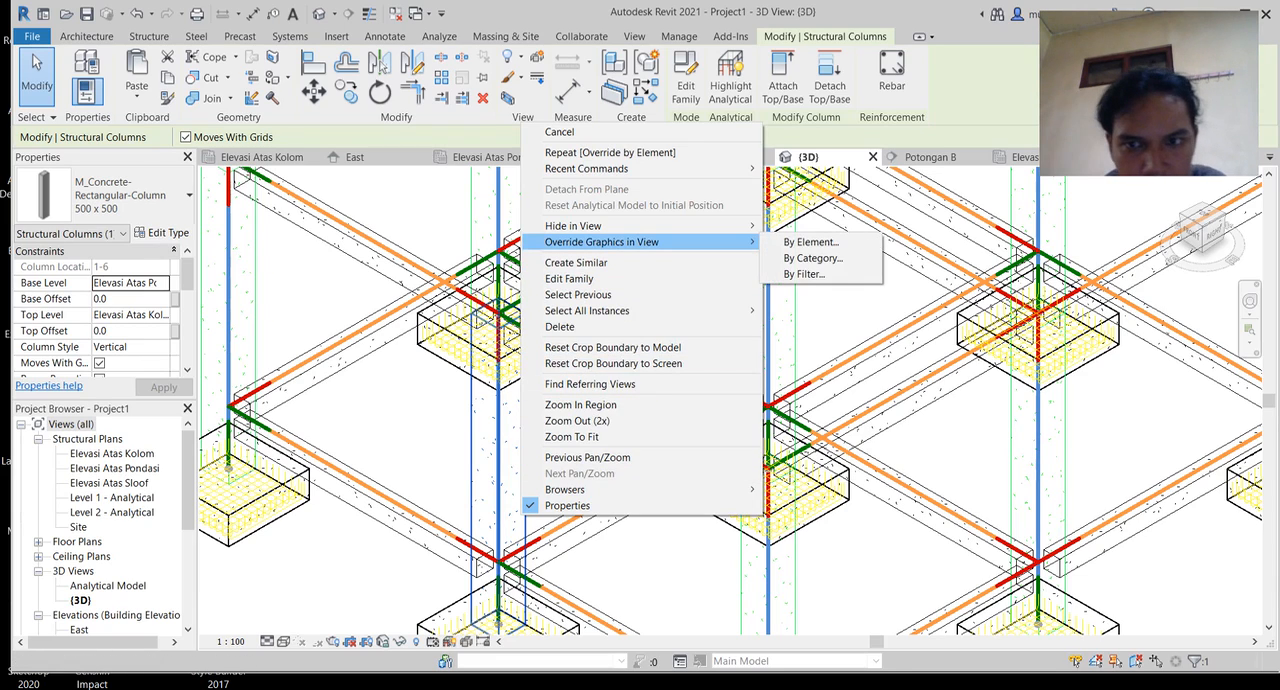
{"action": "mouse_move", "coordinate": [650, 241]}
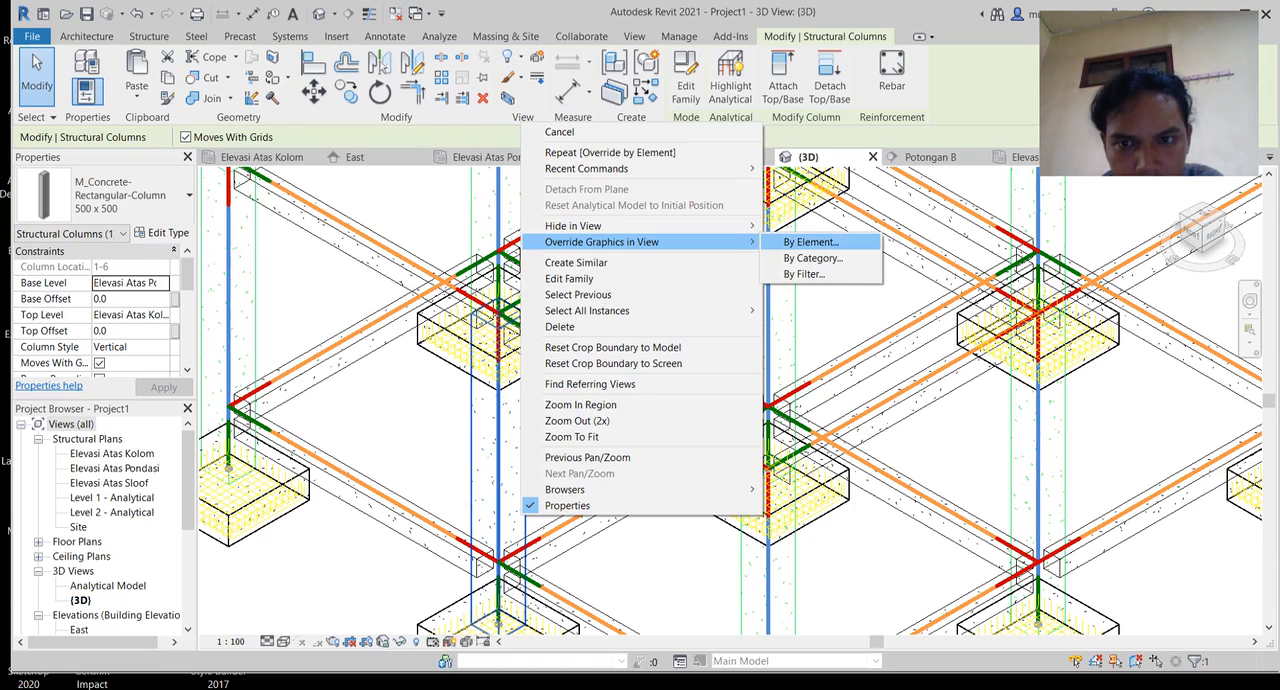
{"action": "left_click", "coordinate": [810, 242]}
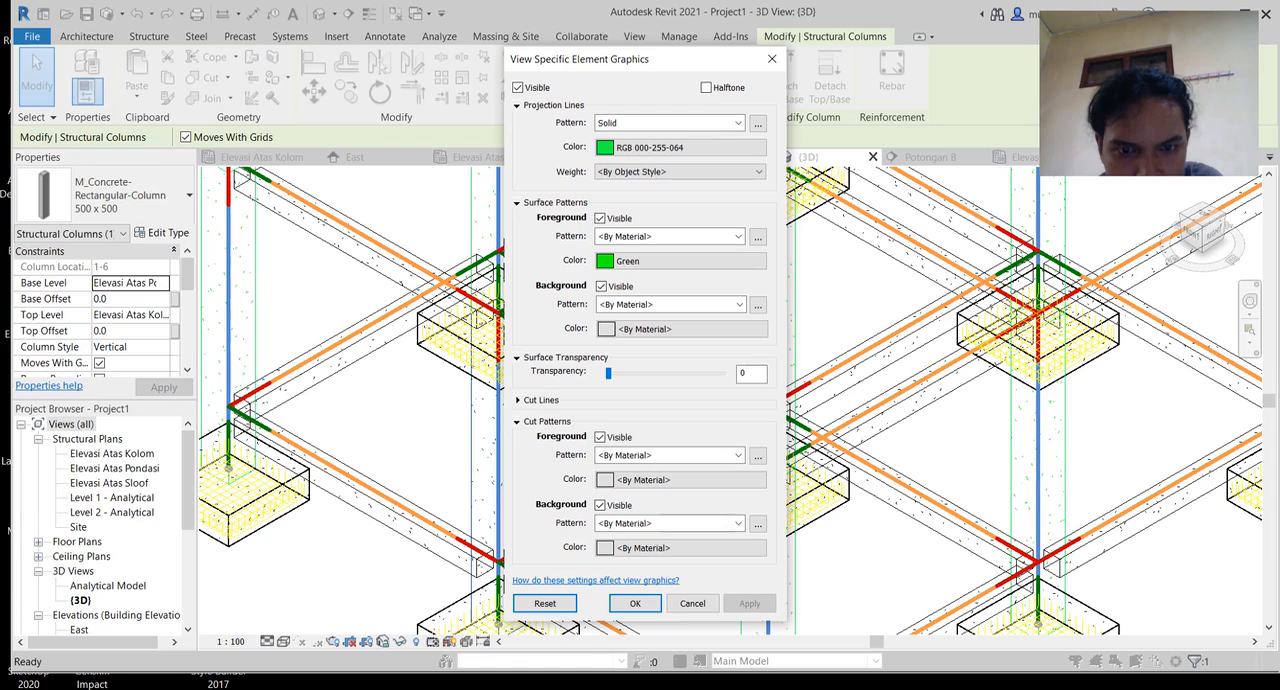
{"action": "left_click", "coordinate": [686, 329]}
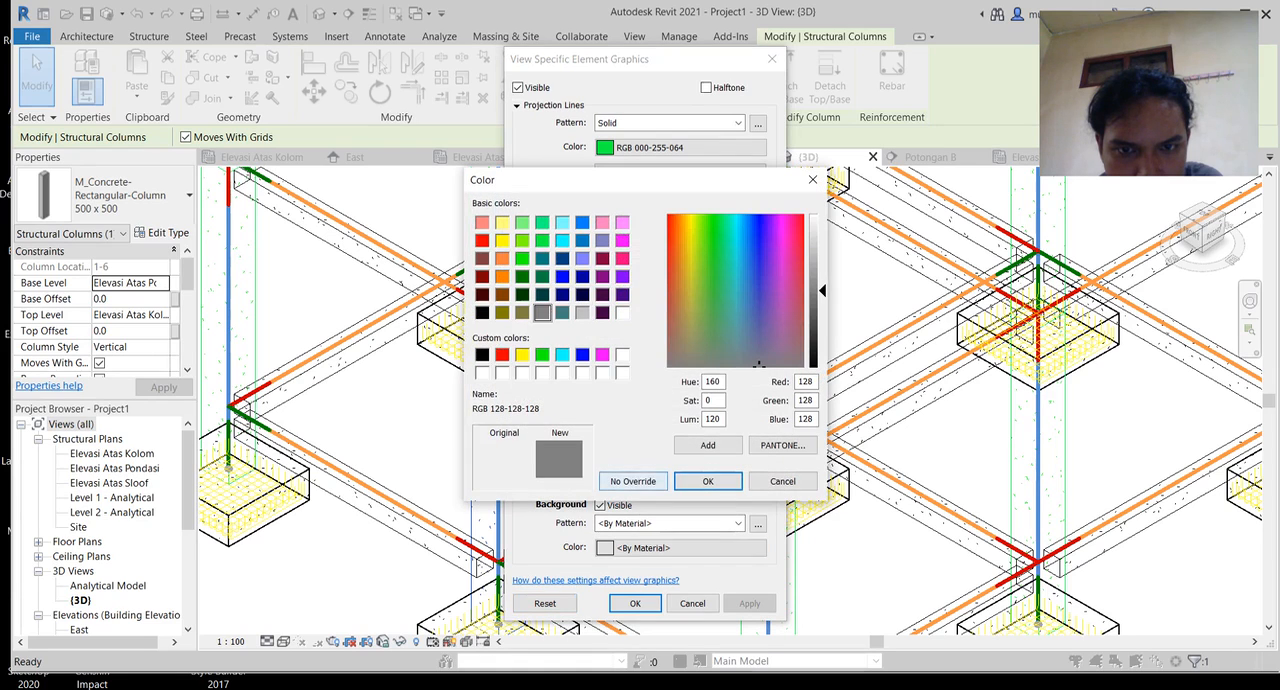
{"action": "left_click", "coordinate": [707, 481]}
{"action": "left_click", "coordinate": [686, 548]}
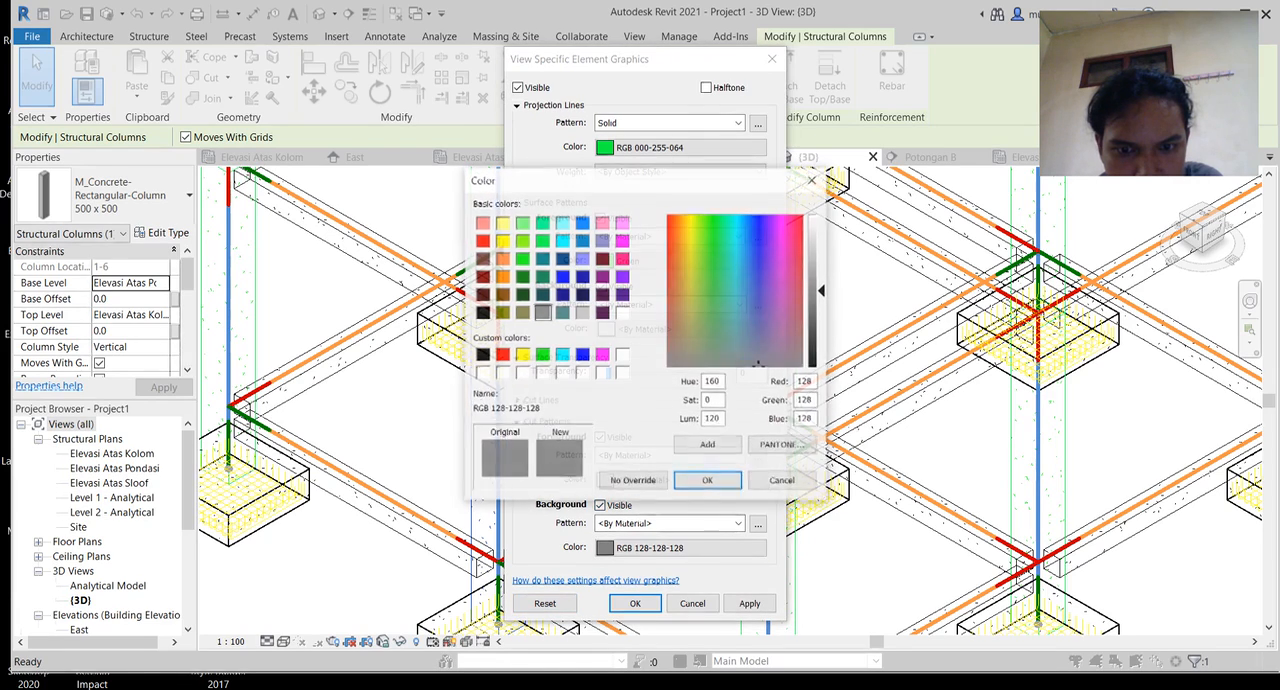
{"action": "left_click", "coordinate": [522, 258]}
{"action": "left_click", "coordinate": [707, 481]}
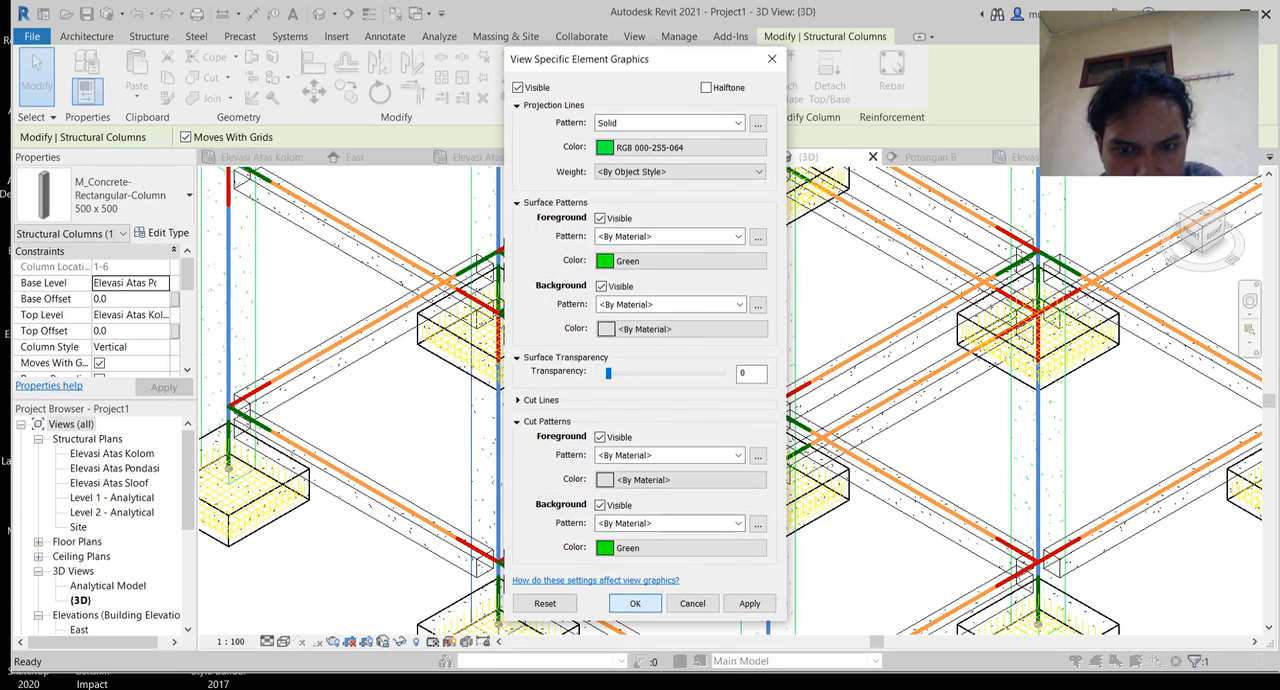
Step: Set the column's cut background and surface foreground patterns to <Solid fill>, accept the override, and clear the selection
{"action": "left_click", "coordinate": [680, 523]}
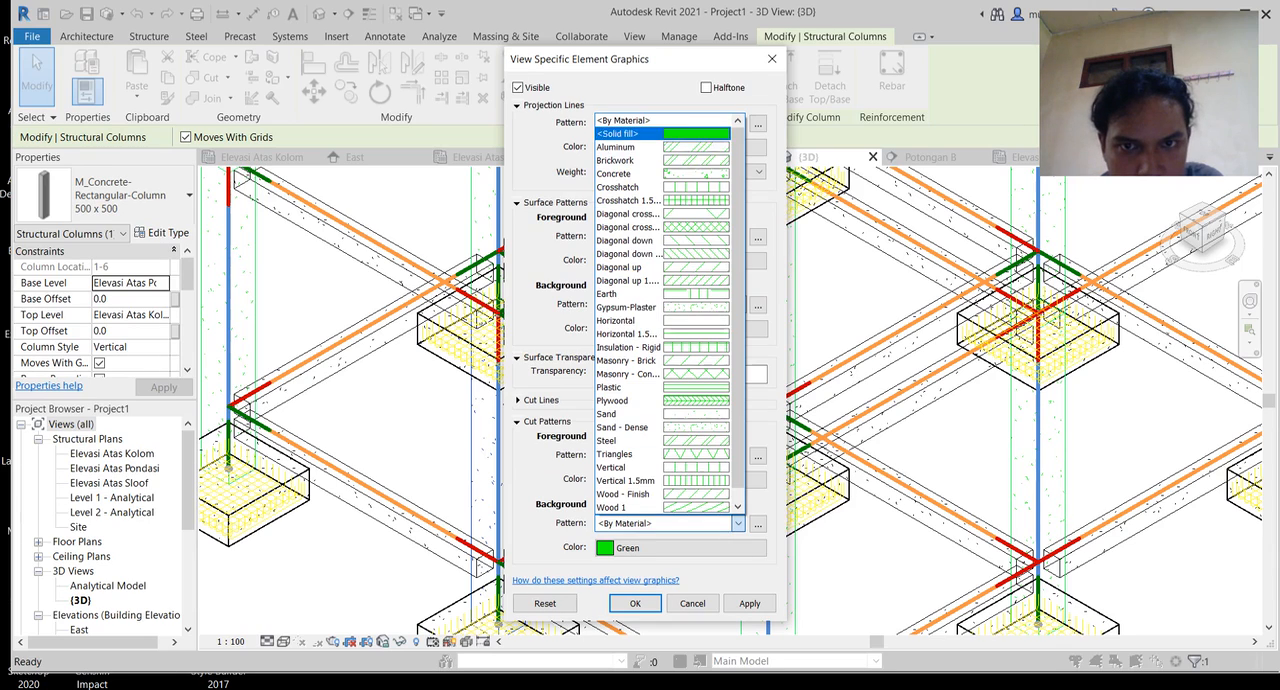
{"action": "left_click", "coordinate": [668, 134]}
{"action": "left_click", "coordinate": [668, 236]}
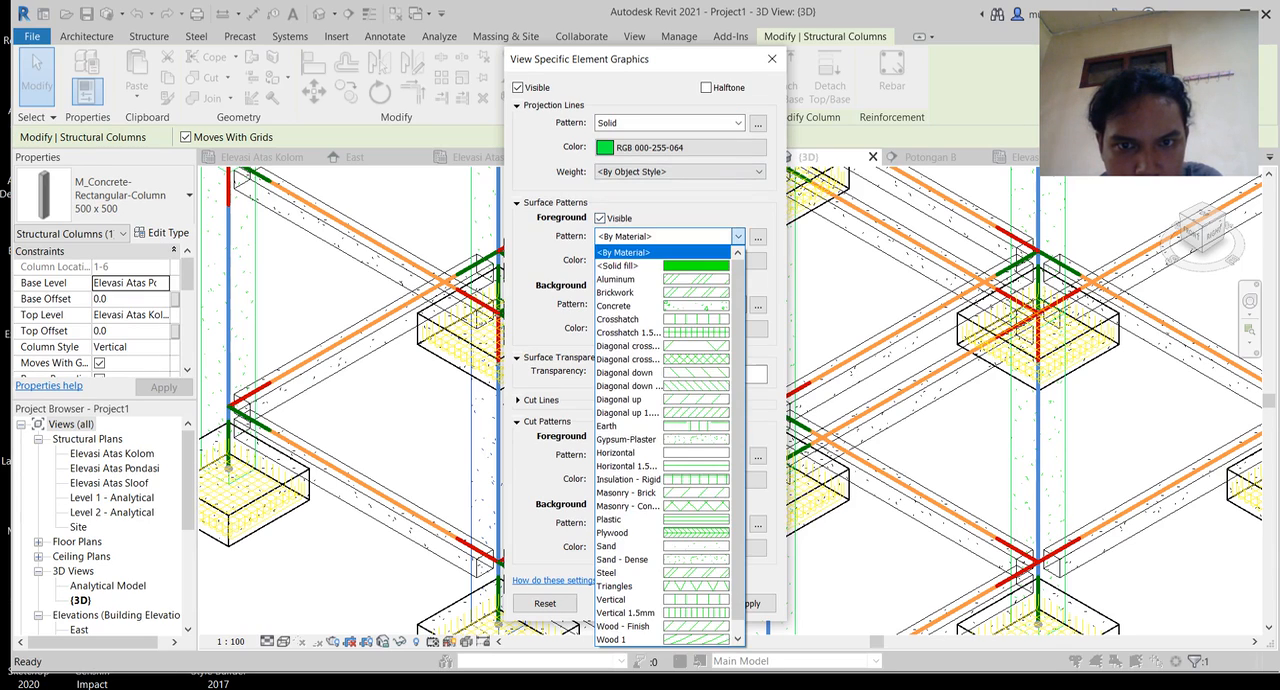
{"action": "left_click", "coordinate": [680, 270]}
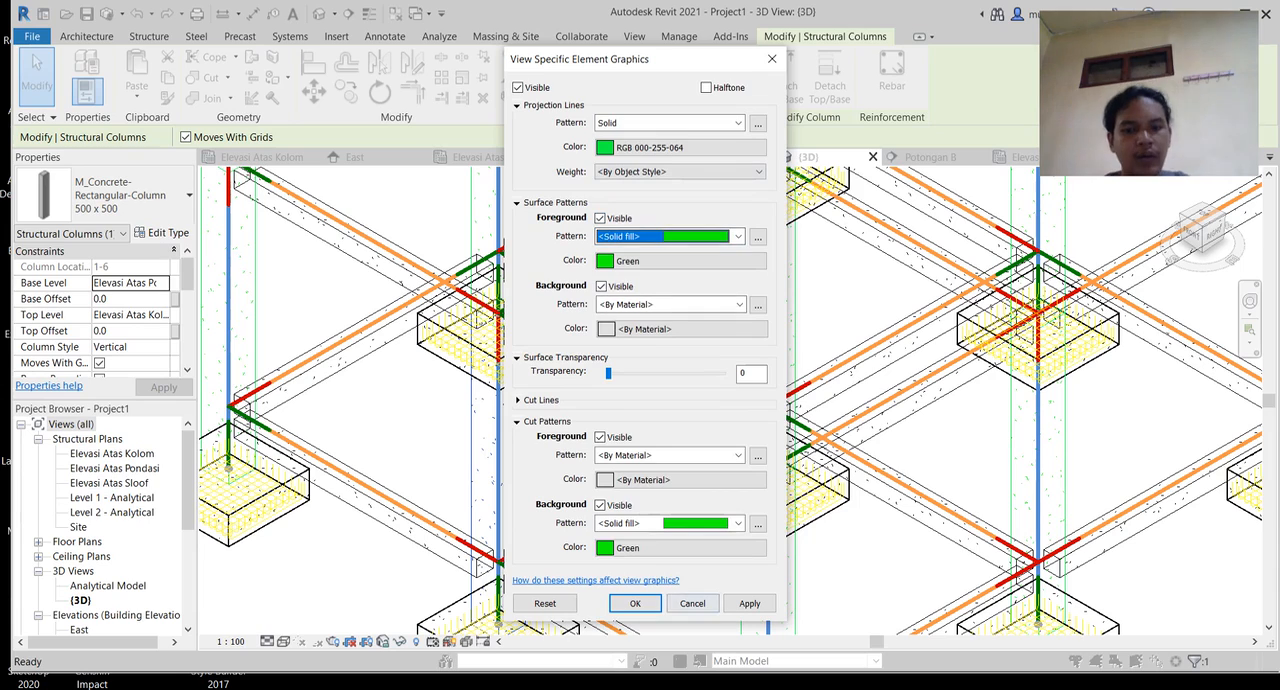
{"action": "left_click", "coordinate": [600, 505]}
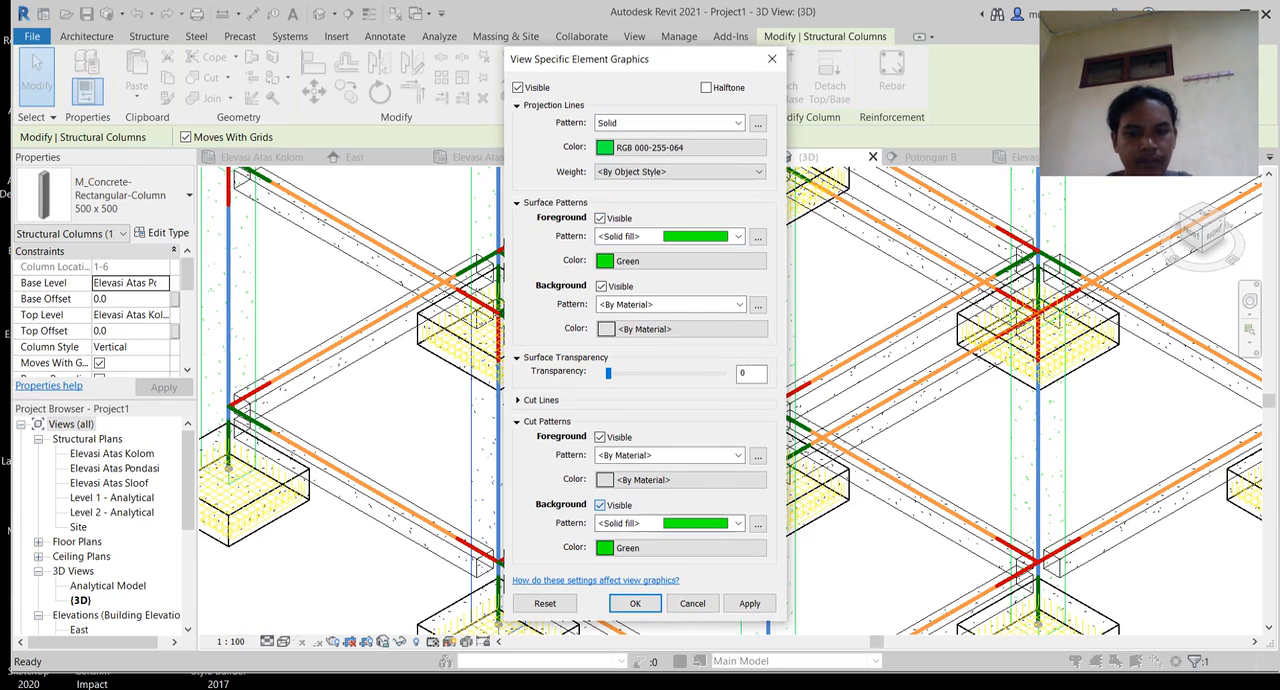
{"action": "left_click", "coordinate": [635, 603]}
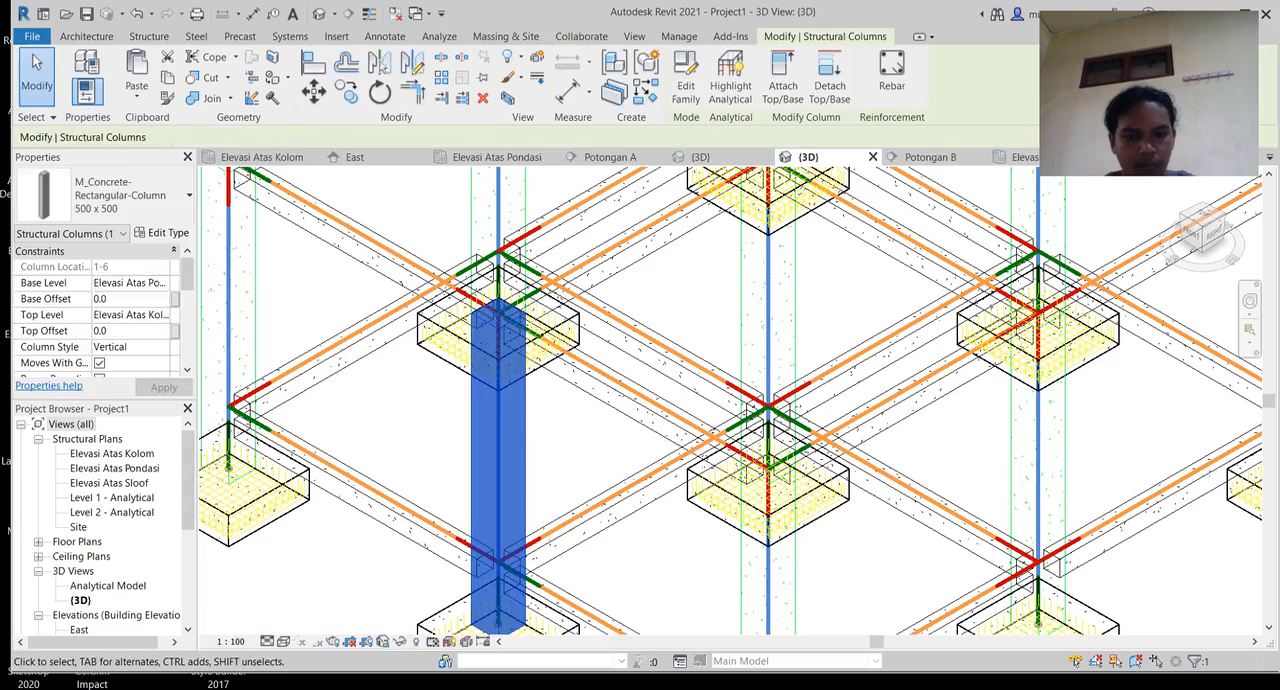
{"action": "key", "text": "Escape"}
Step: Examine the overridden column's fill against the other columns, beams and footings across the 3D model
{"action": "scroll", "coordinate": [631, 560], "scroll_direction": "down", "scroll_amount": 1}
{"action": "middle_click_drag", "start_coordinate": [631, 560], "coordinate": [742, 457]}
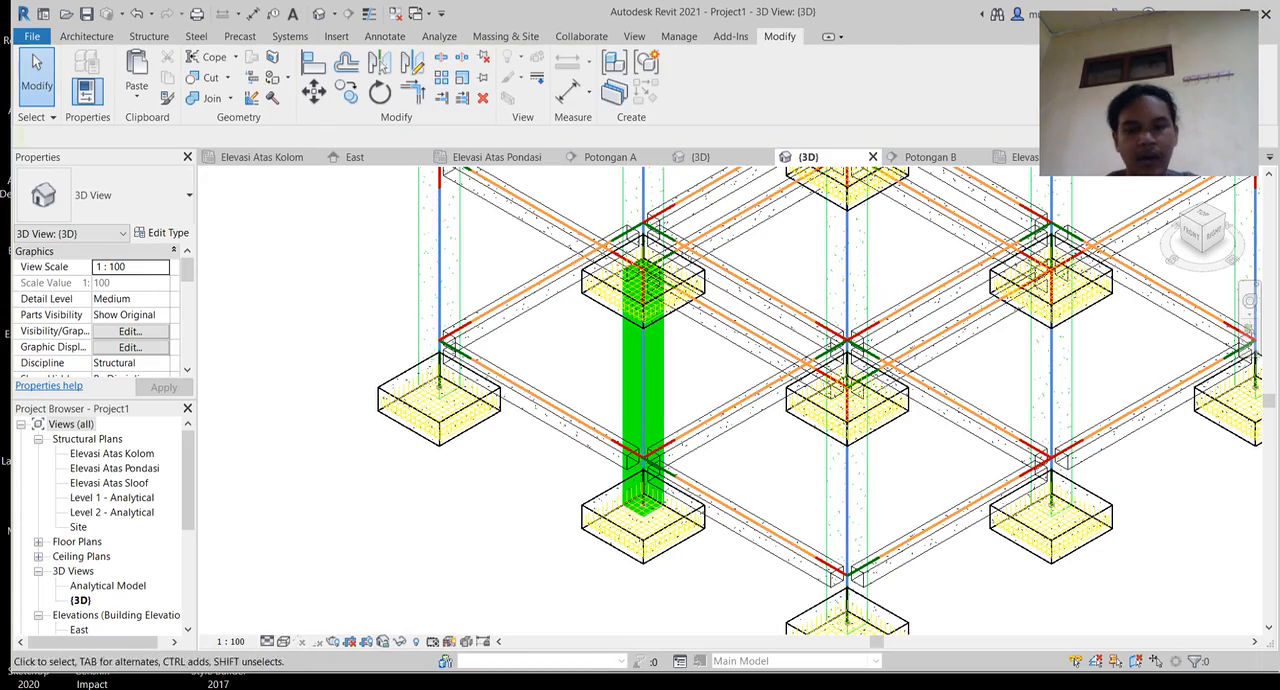
{"action": "scroll", "coordinate": [530, 560], "scroll_direction": "down", "scroll_amount": 3}
{"action": "middle_click_drag", "start_coordinate": [790, 478], "coordinate": [707, 487]}
{"action": "scroll", "coordinate": [618, 468], "scroll_direction": "up", "scroll_amount": 4}
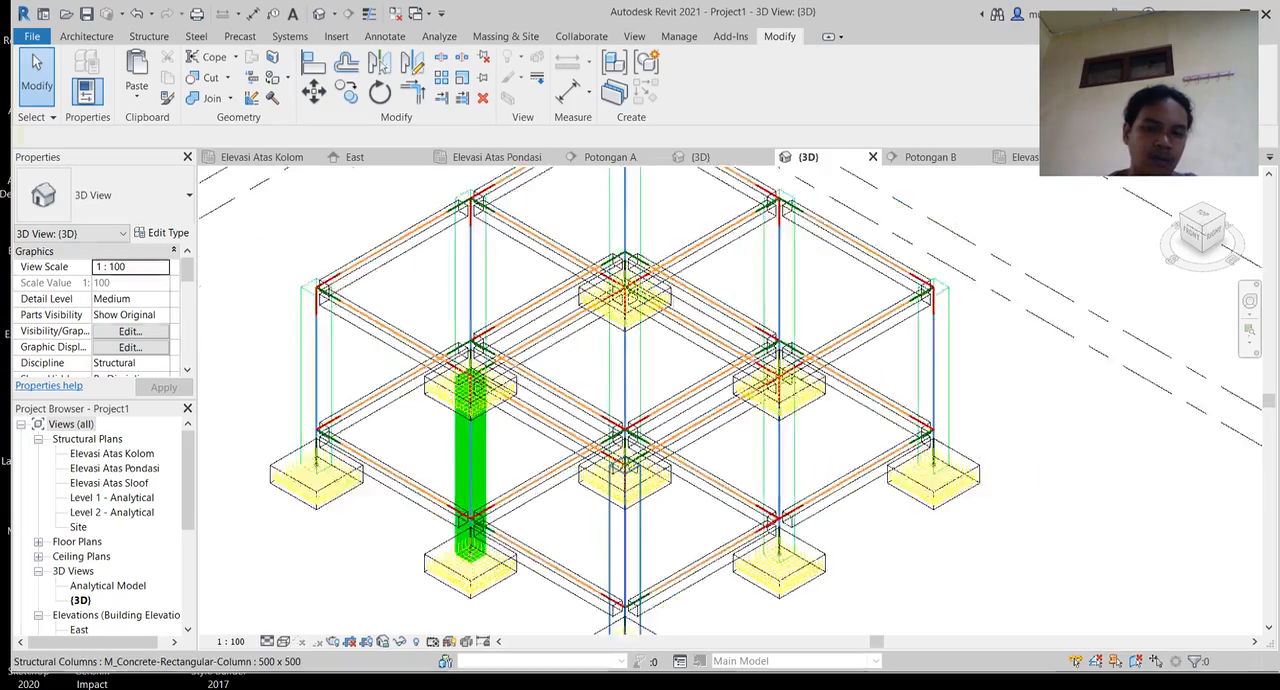
{"action": "middle_click_drag", "start_coordinate": [618, 468], "coordinate": [680, 473]}
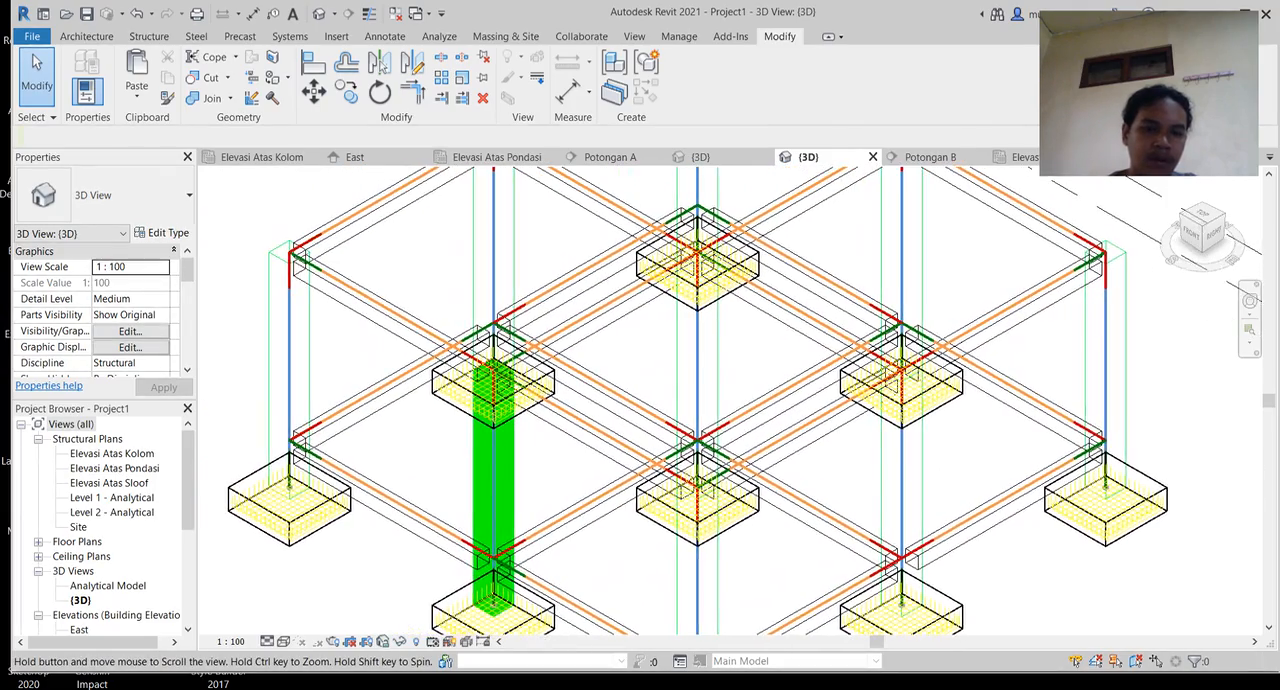
{"action": "middle_click_drag", "start_coordinate": [690, 400], "coordinate": [679, 355]}
{"action": "scroll", "coordinate": [847, 453], "scroll_direction": "down", "scroll_amount": 3}
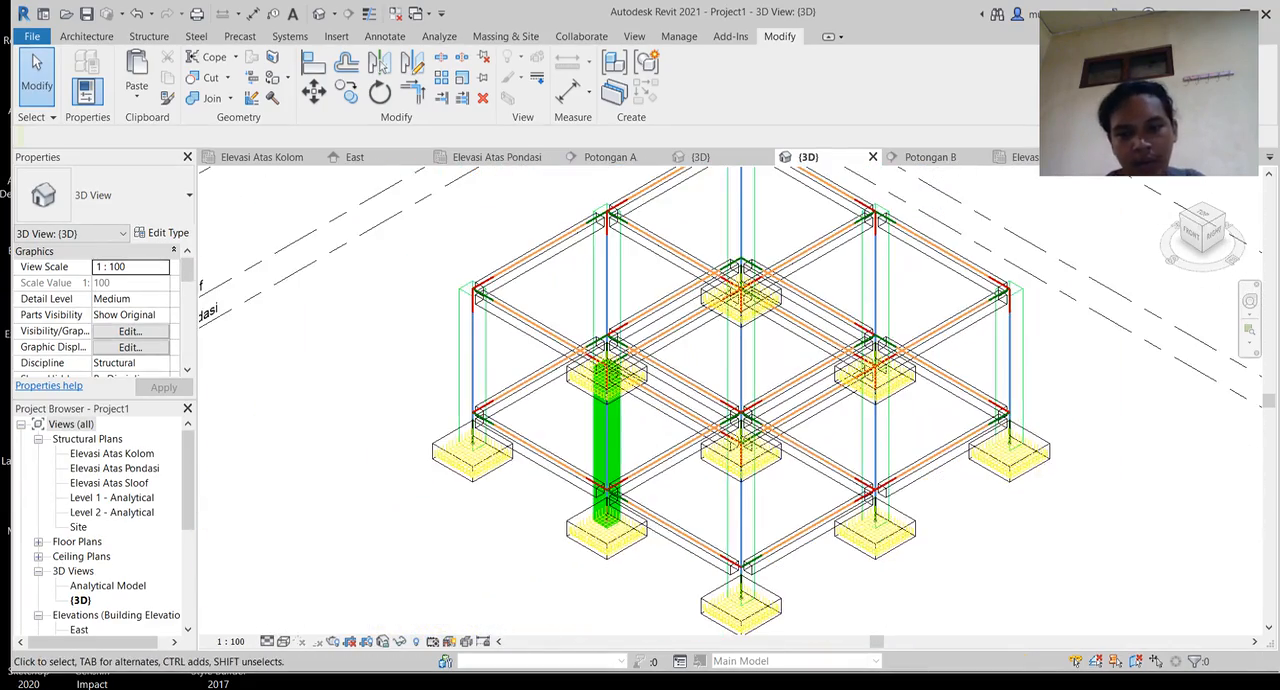
{"action": "middle_click_drag", "start_coordinate": [740, 400], "coordinate": [660, 374]}
{"action": "scroll", "coordinate": [644, 432], "scroll_direction": "up", "scroll_amount": 2}
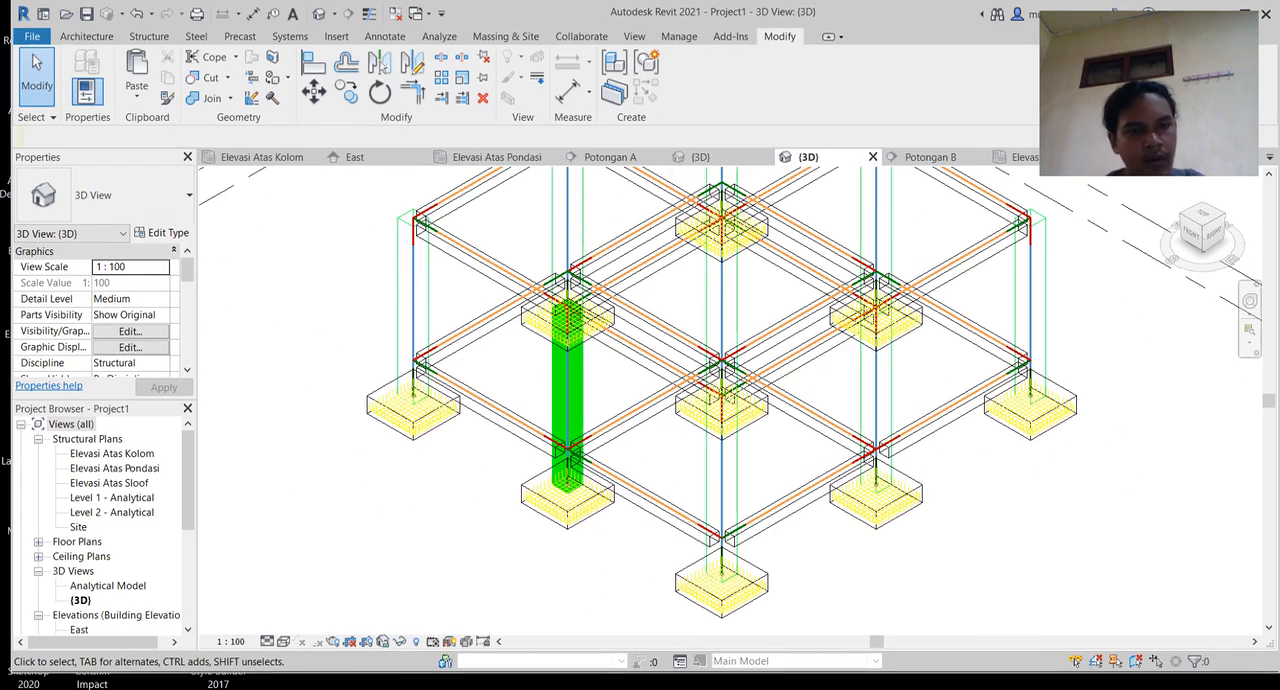
{"action": "key", "text": "alt+Tab"}
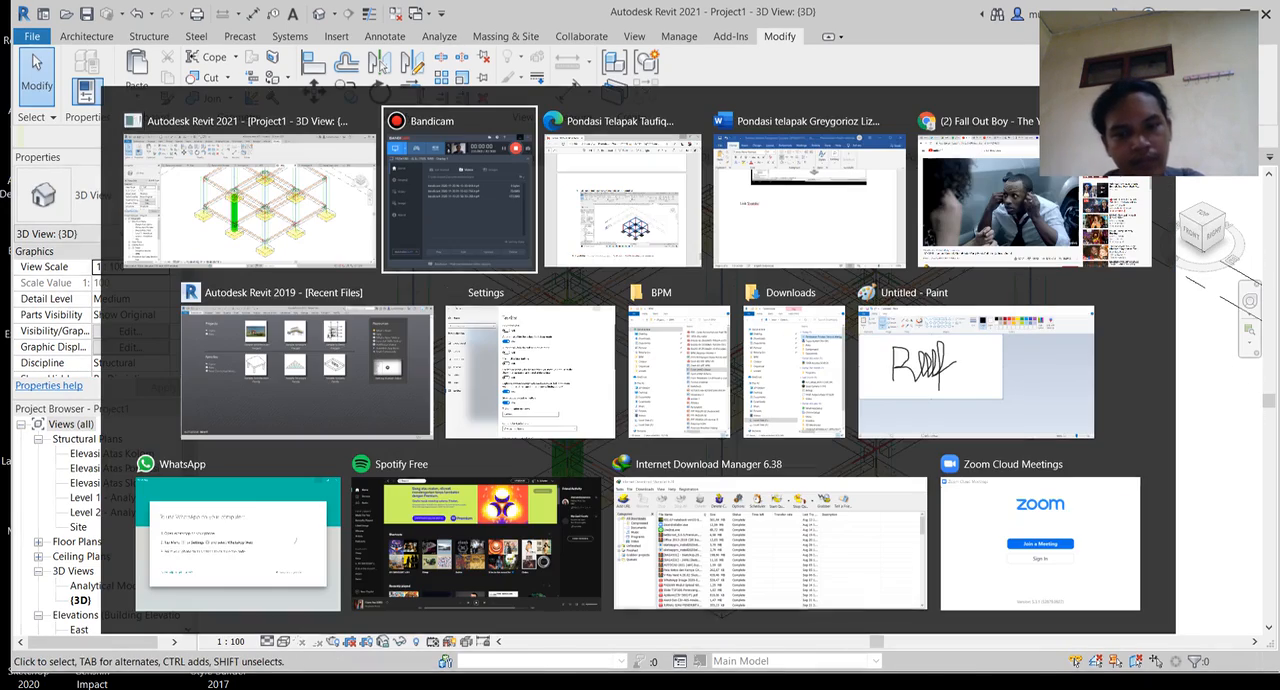